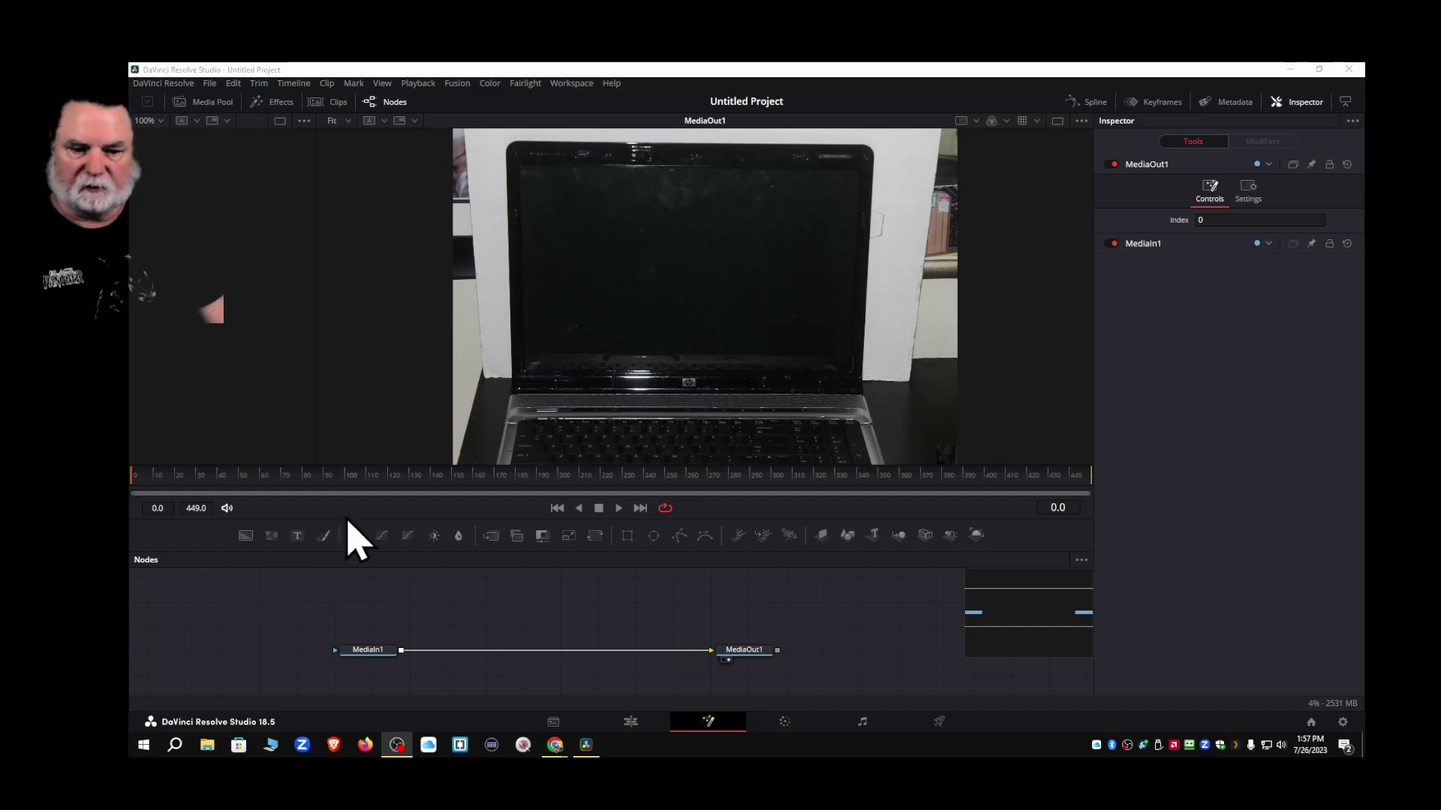
Hide the media pool on the Edit page and open the IMG_3445.JPG timeline clip in the Fusion page
{"action": "left_click", "coordinate": [634, 724]}
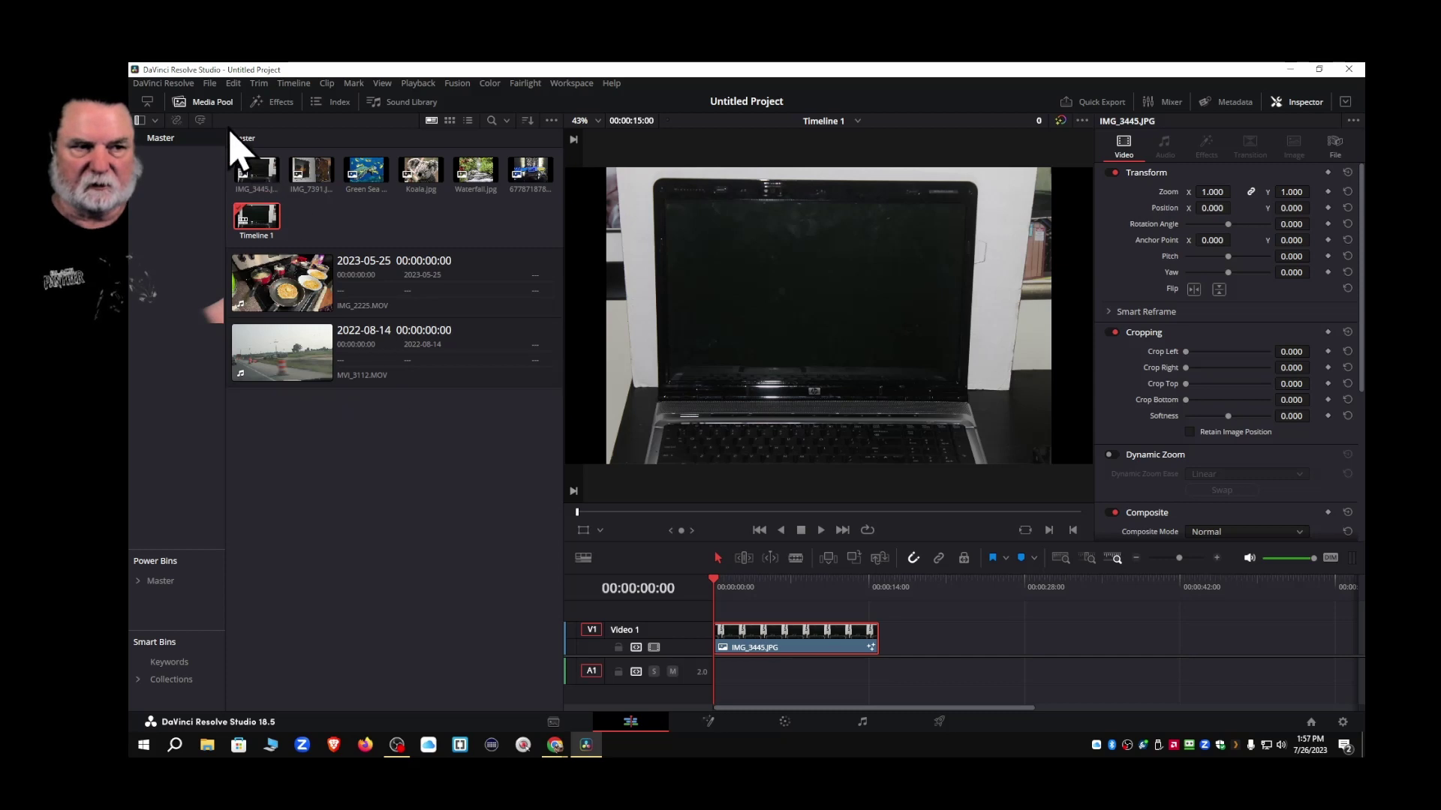
{"action": "left_click", "coordinate": [215, 106]}
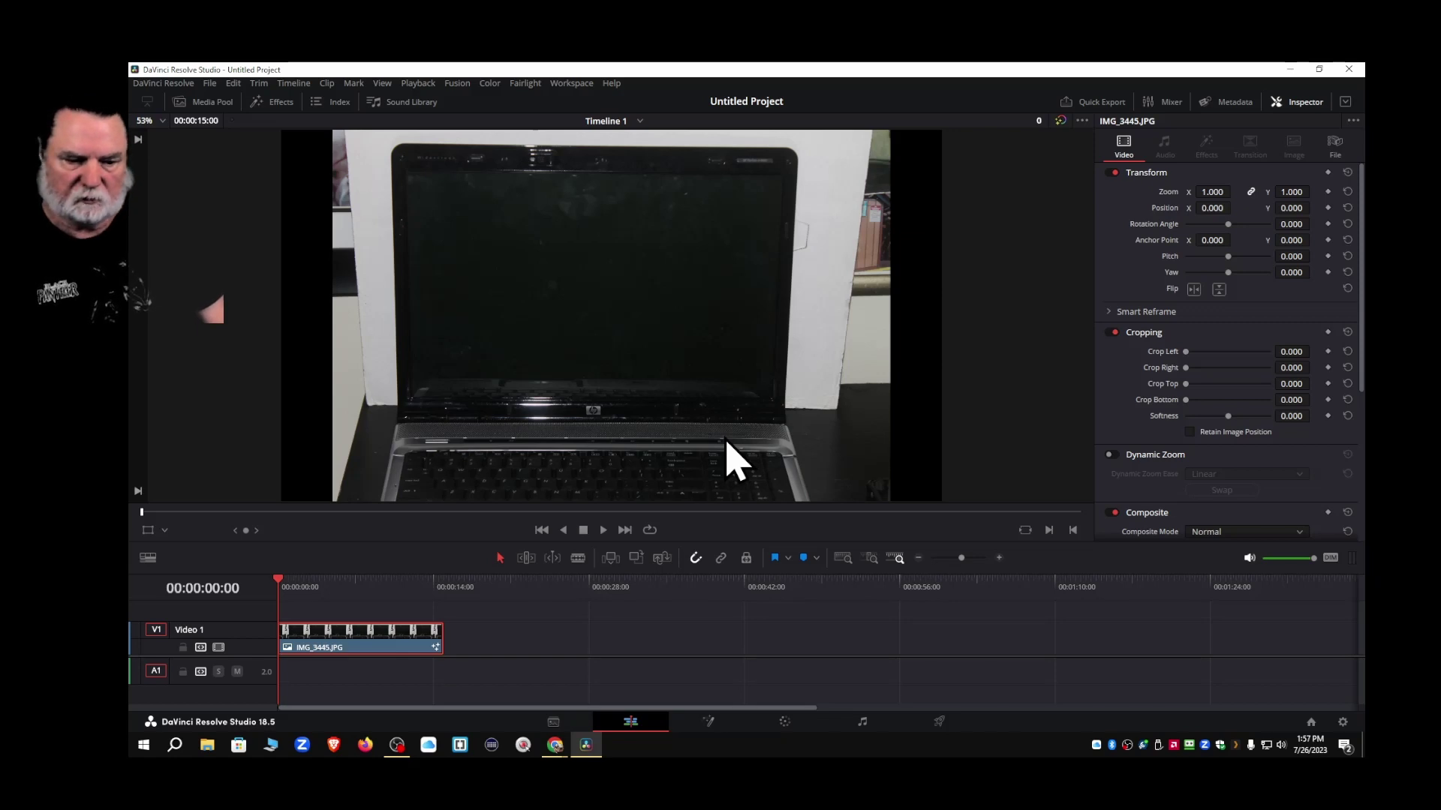
{"action": "left_click", "coordinate": [708, 723]}
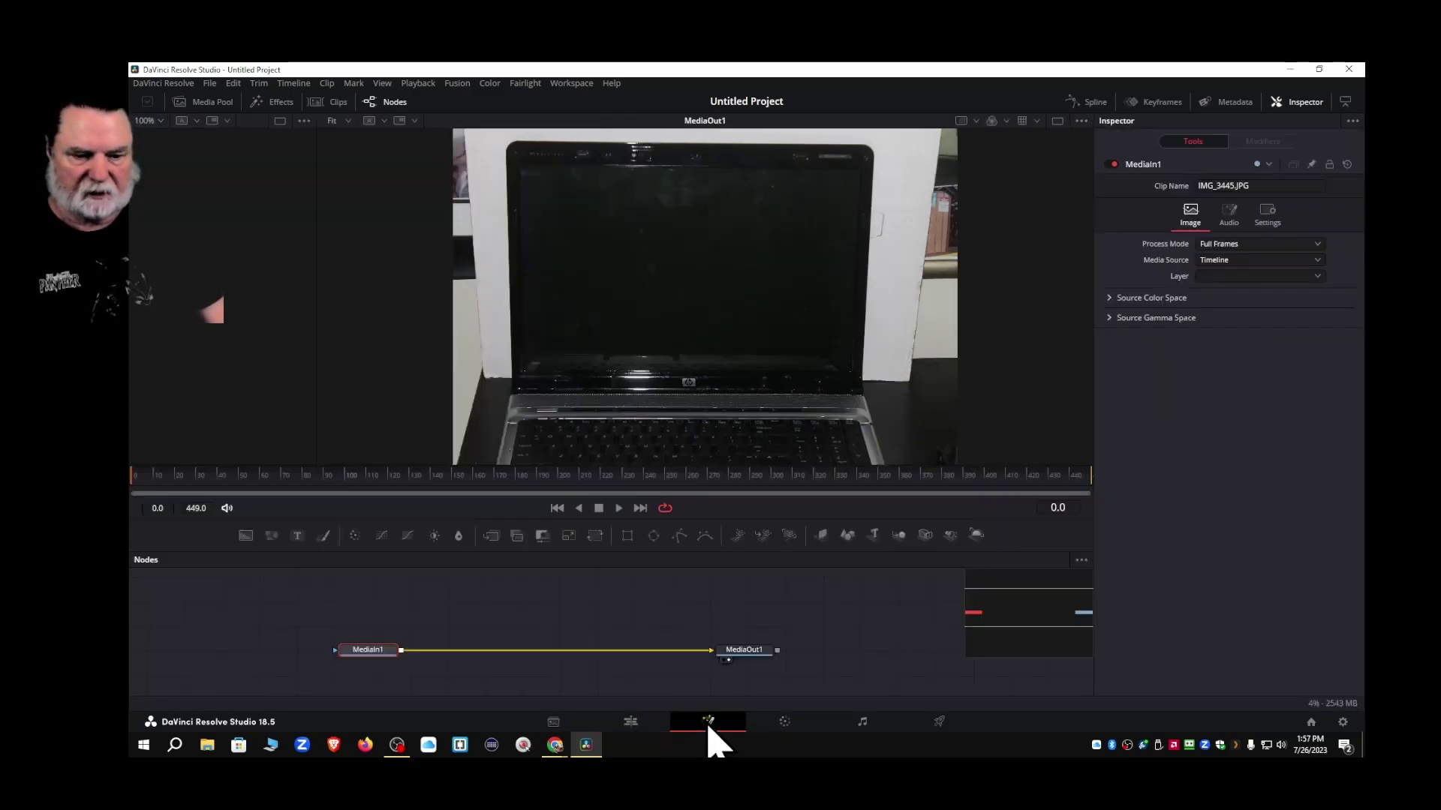
{"action": "left_click", "coordinate": [627, 725]}
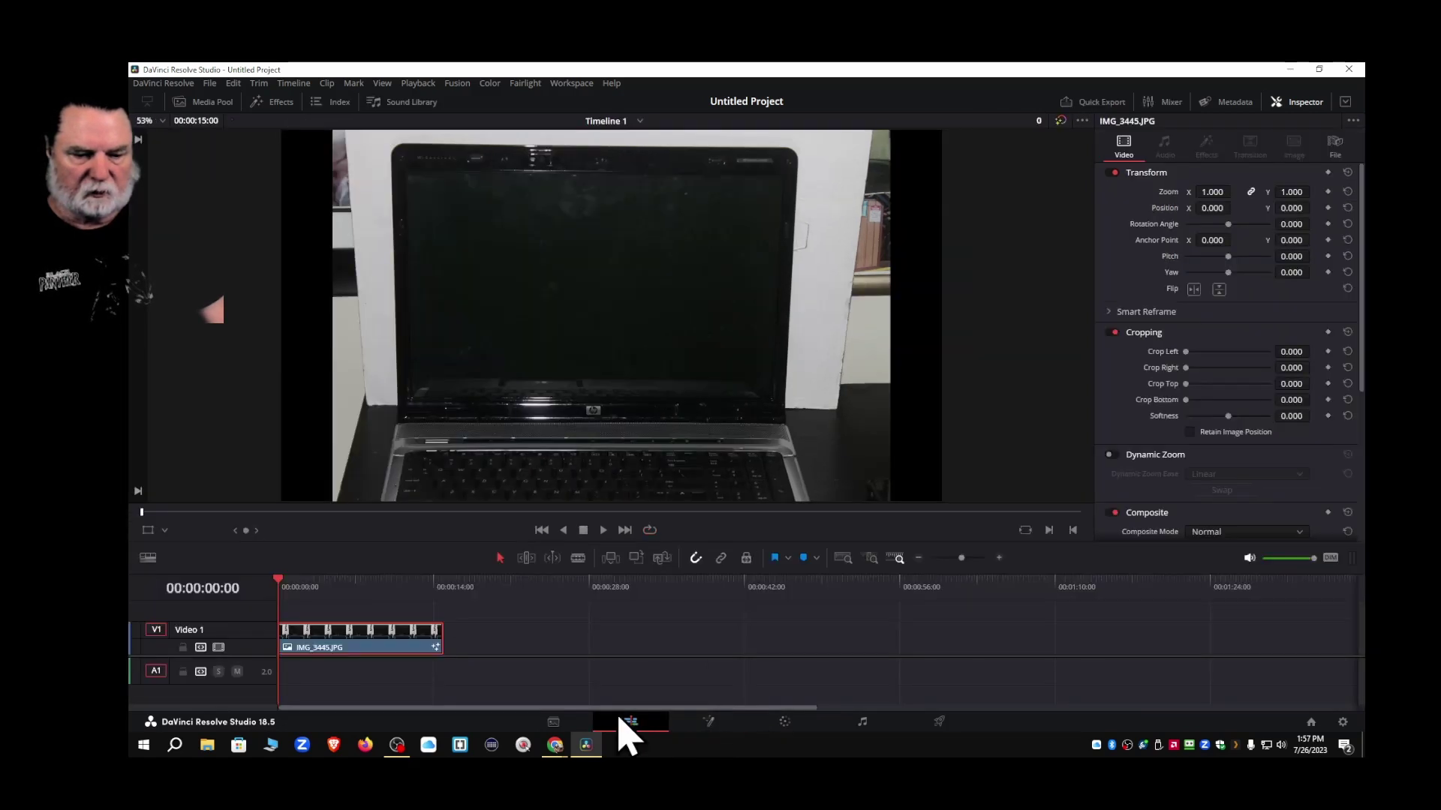
{"action": "right_click", "coordinate": [375, 646]}
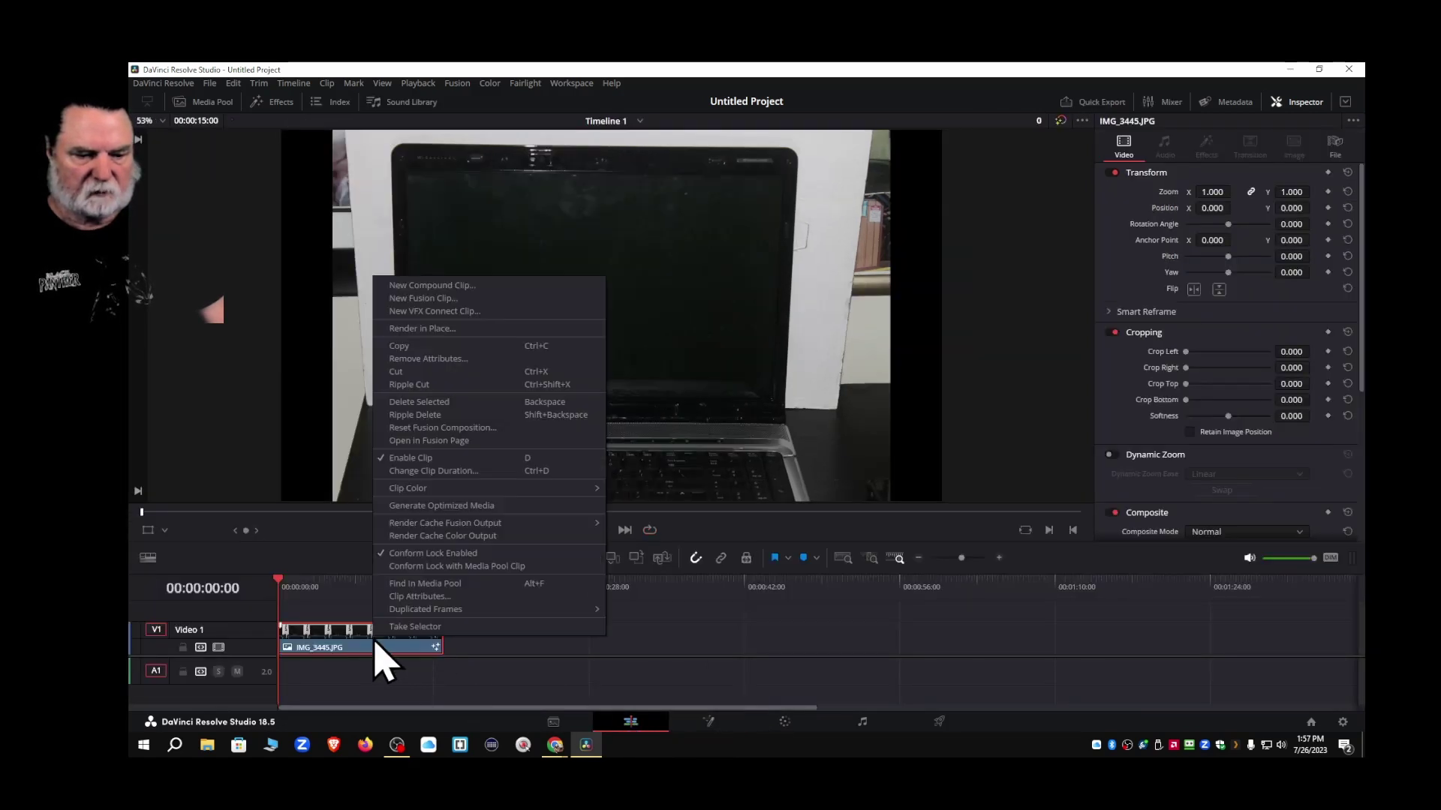
{"action": "left_click", "coordinate": [422, 443]}
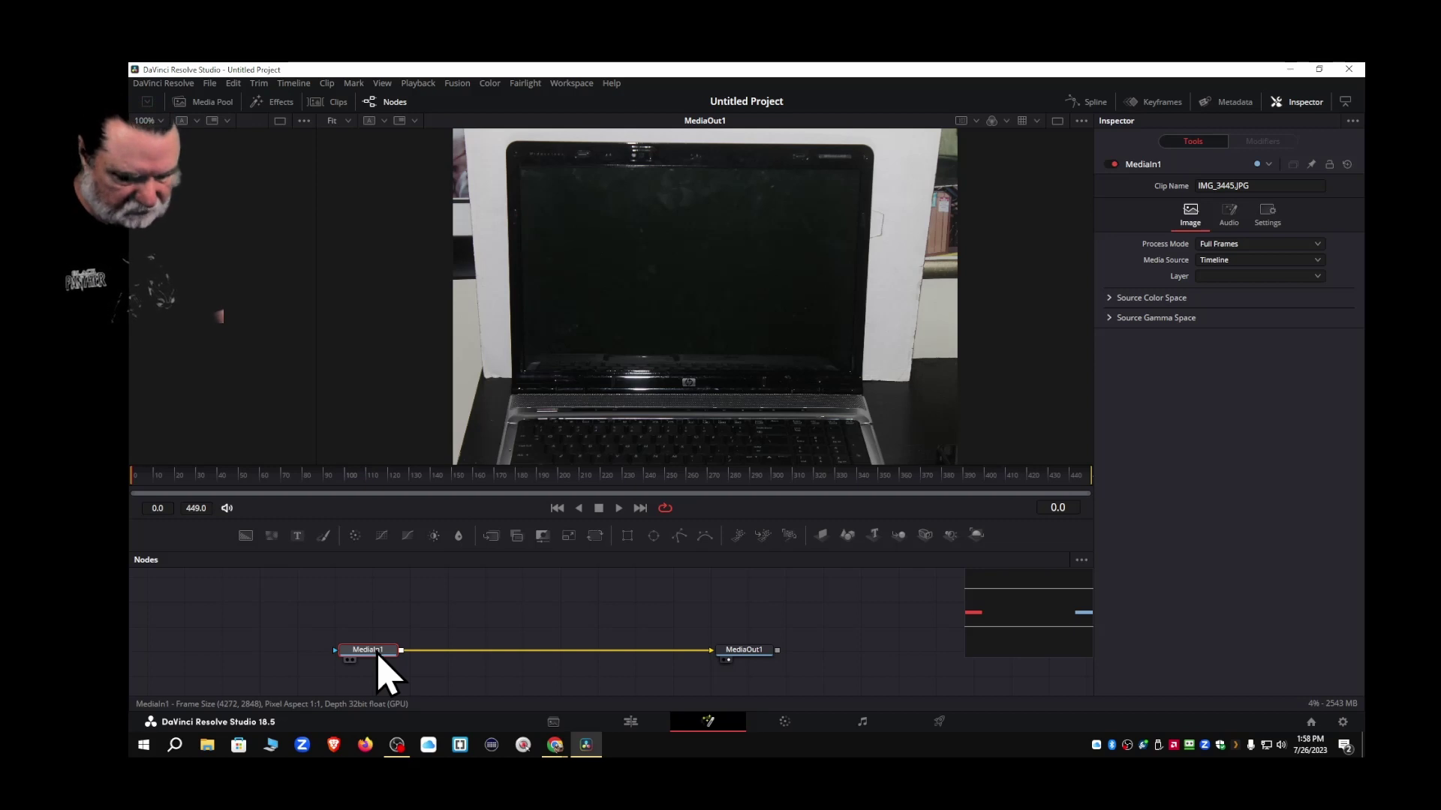
Insert a Planar Tracker node between MediaIn1 and MediaOut1 and space MediaIn1 away from it
{"action": "key", "text": "shift+space"}
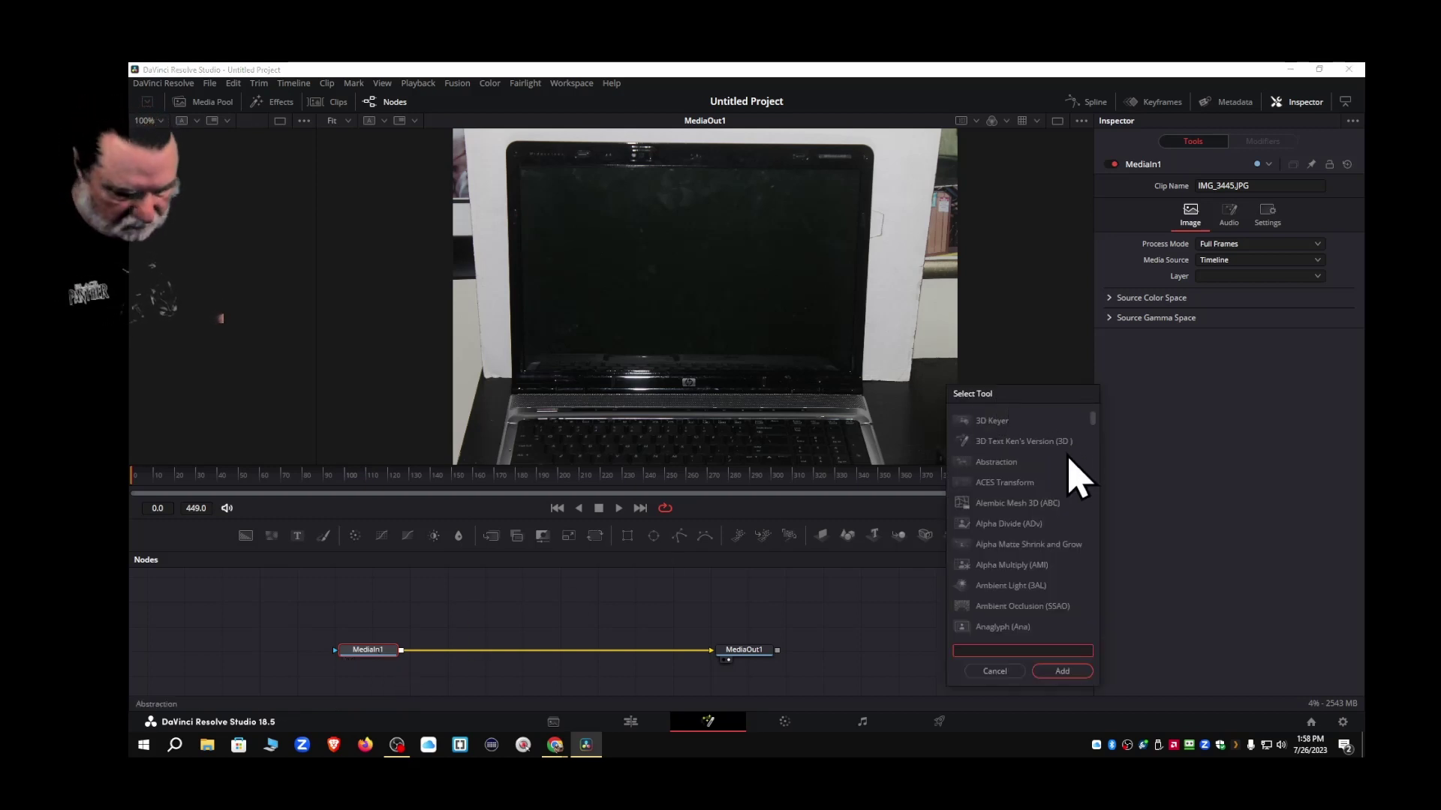
{"action": "type", "text": "tracker"}
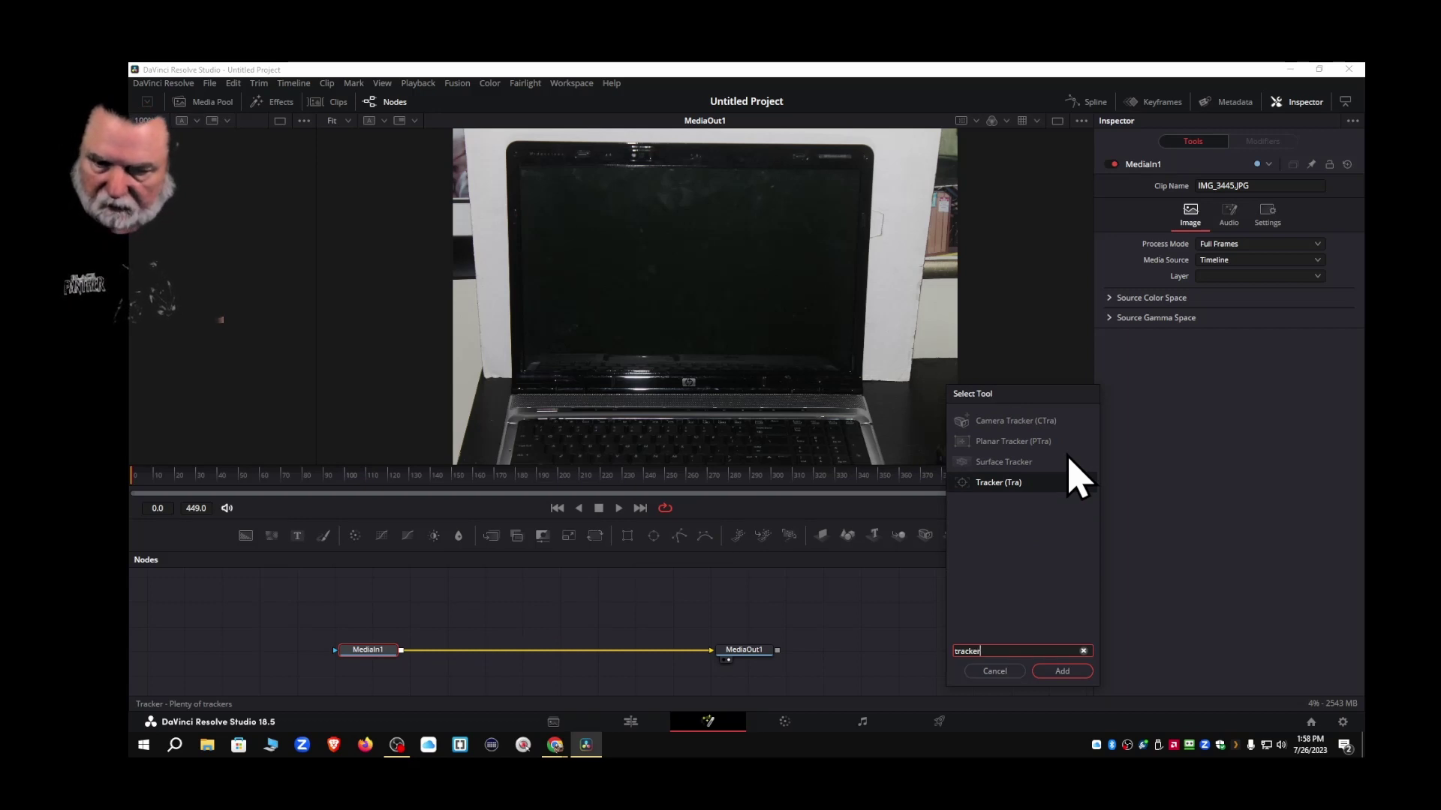
{"action": "left_click", "coordinate": [992, 444]}
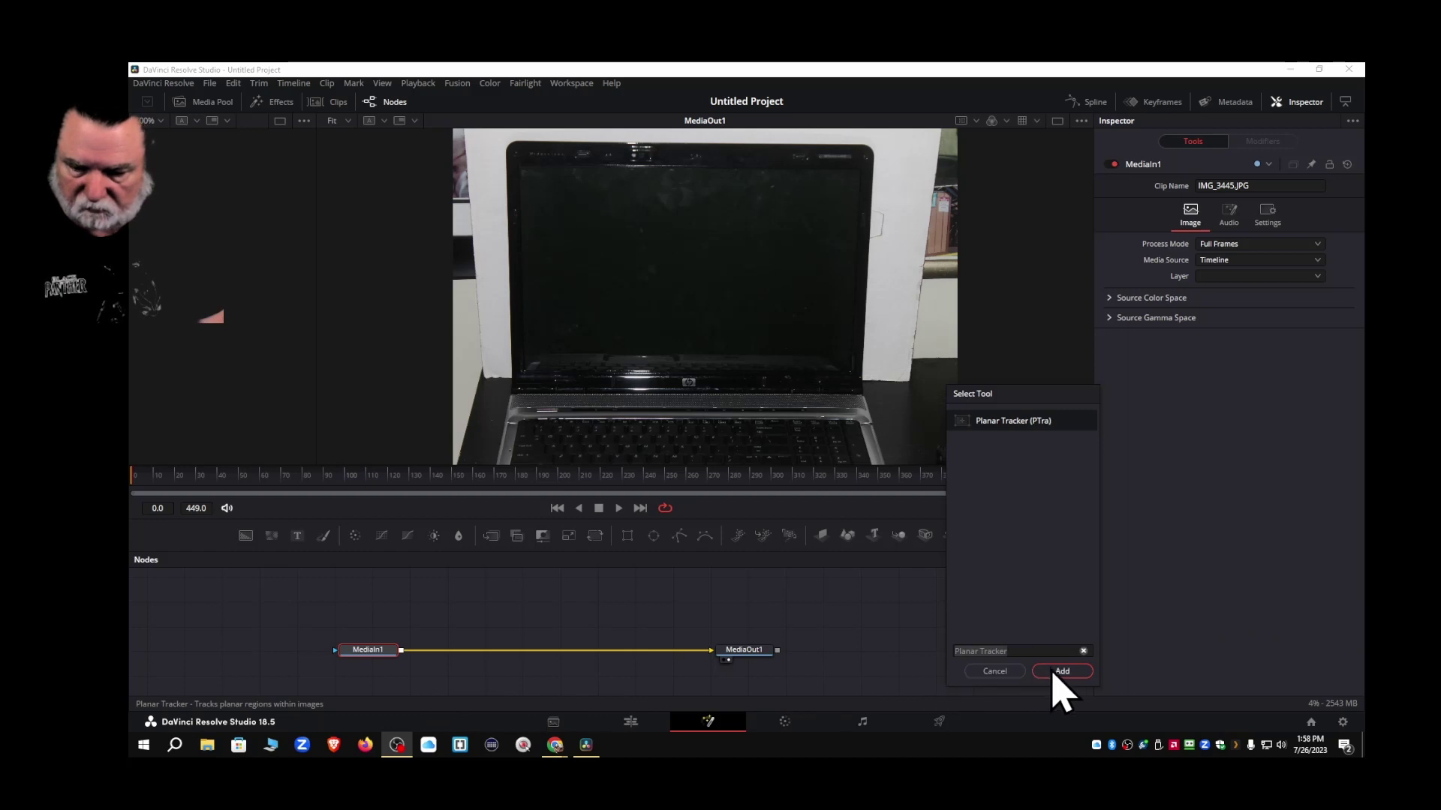
{"action": "left_click", "coordinate": [1061, 673]}
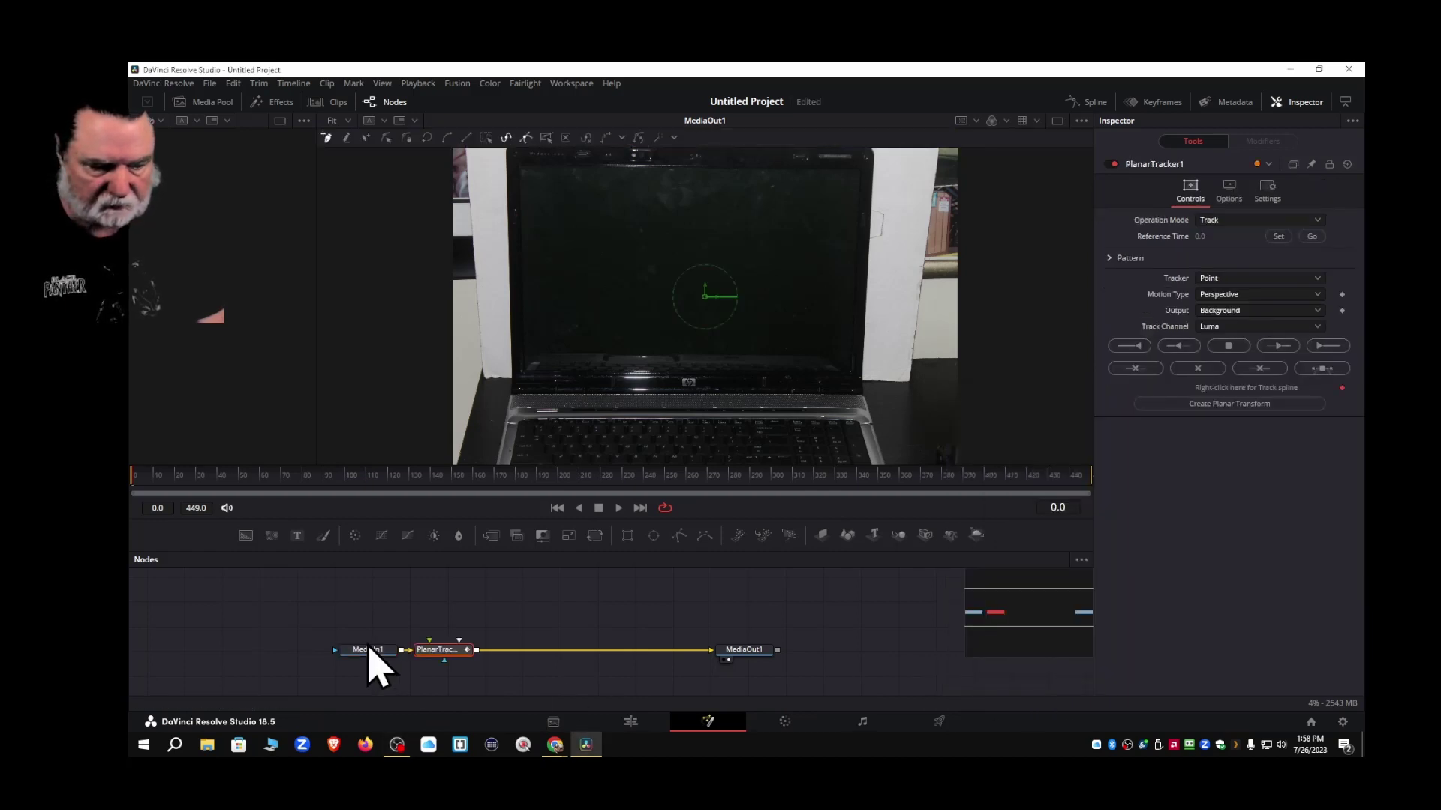
{"action": "left_click_drag", "start_coordinate": [368, 652], "coordinate": [303, 655]}
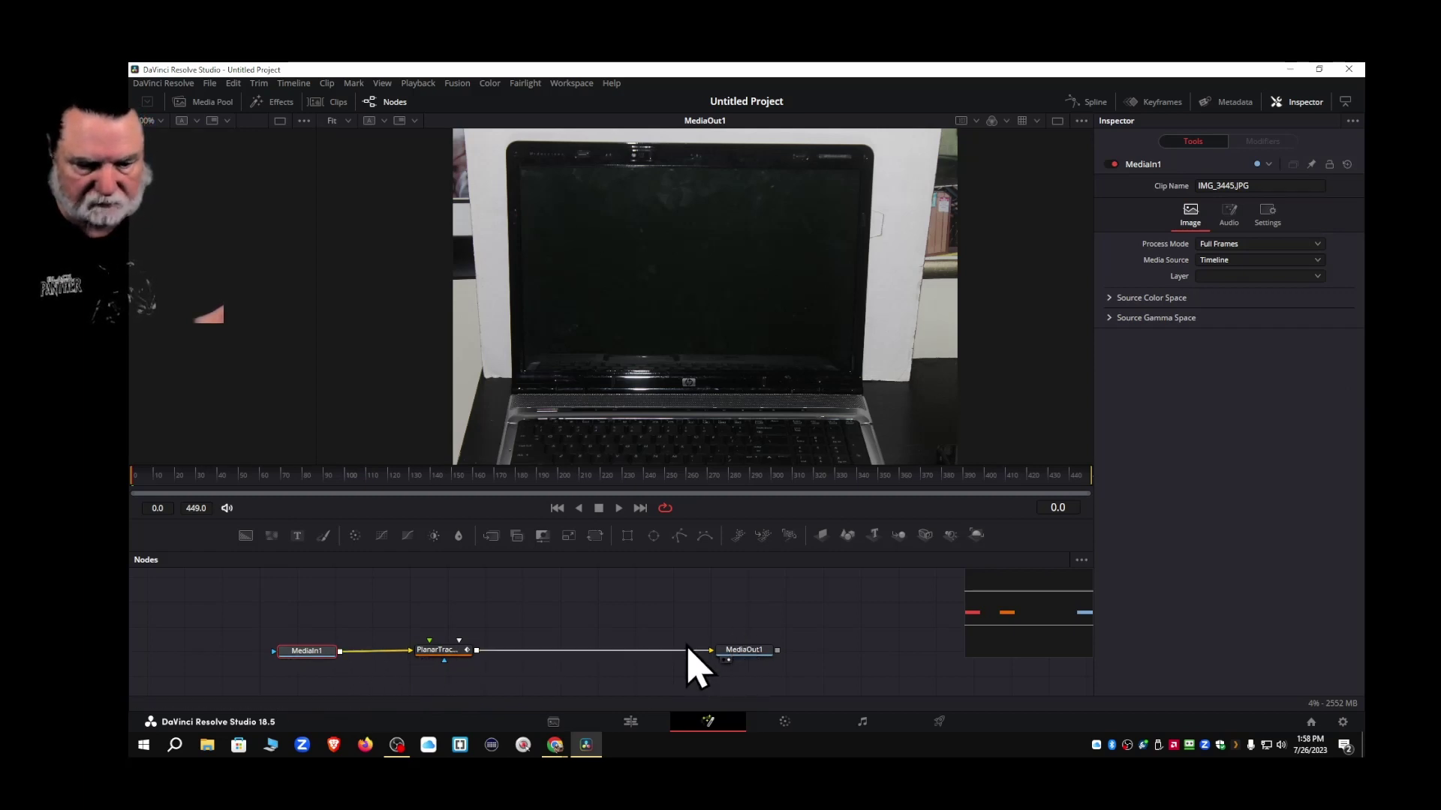
Set the planar tracker's operation mode to Corner Pin
{"action": "left_click", "coordinate": [442, 652]}
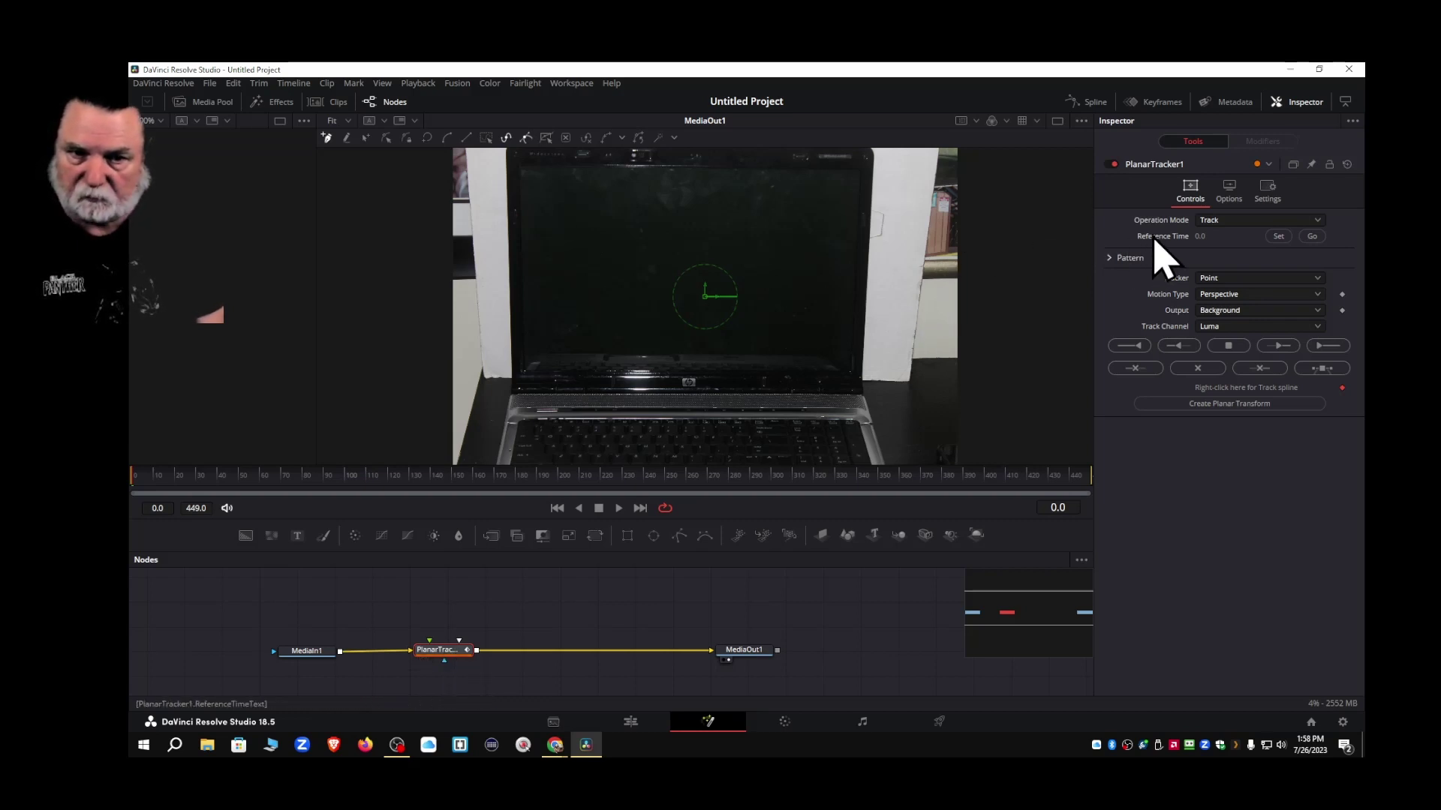
{"action": "left_click", "coordinate": [1318, 221]}
{"action": "left_click", "coordinate": [1231, 284]}
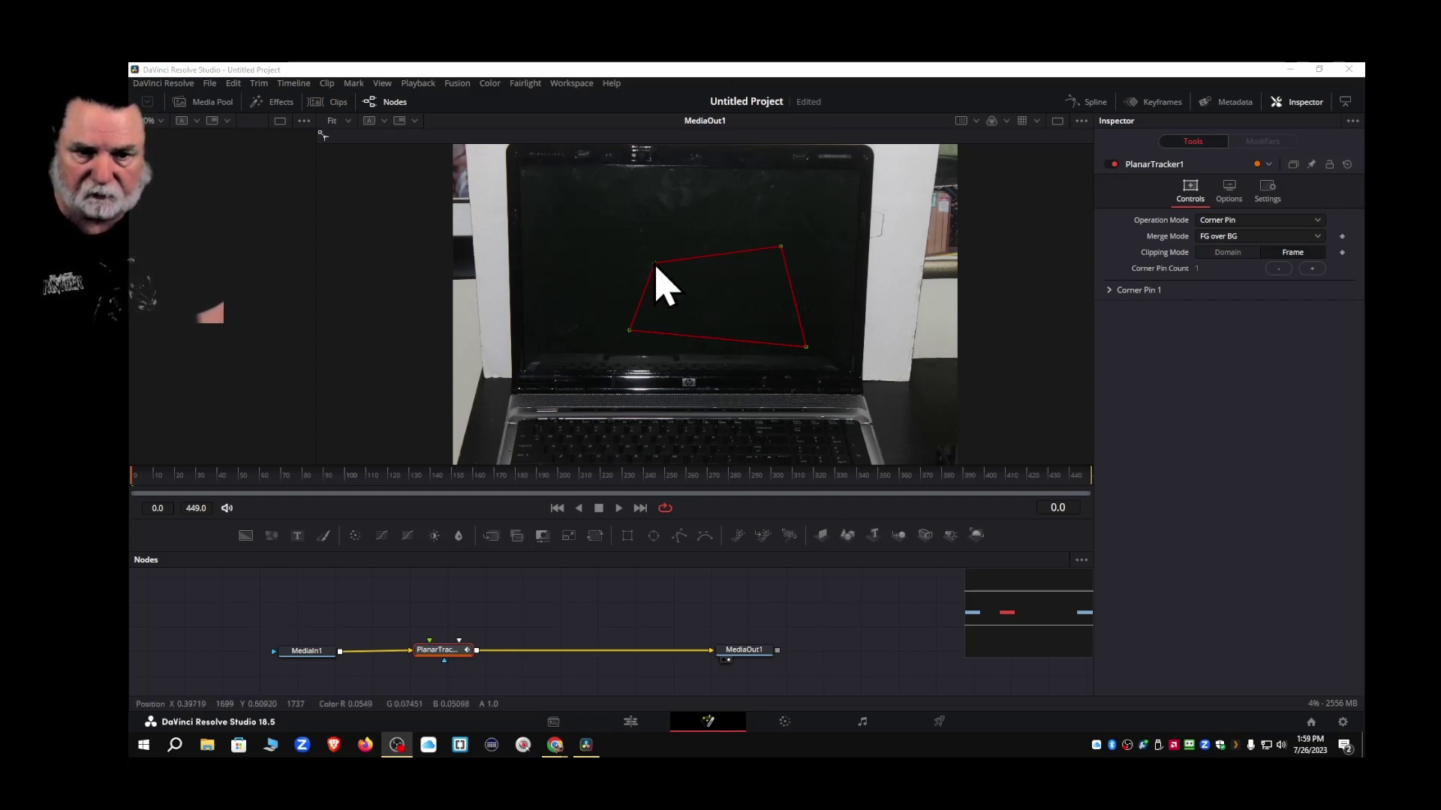
Place the four corner pin points roughly on the corners of the laptop's screen
{"action": "left_click_drag", "start_coordinate": [655, 264], "coordinate": [520, 167]}
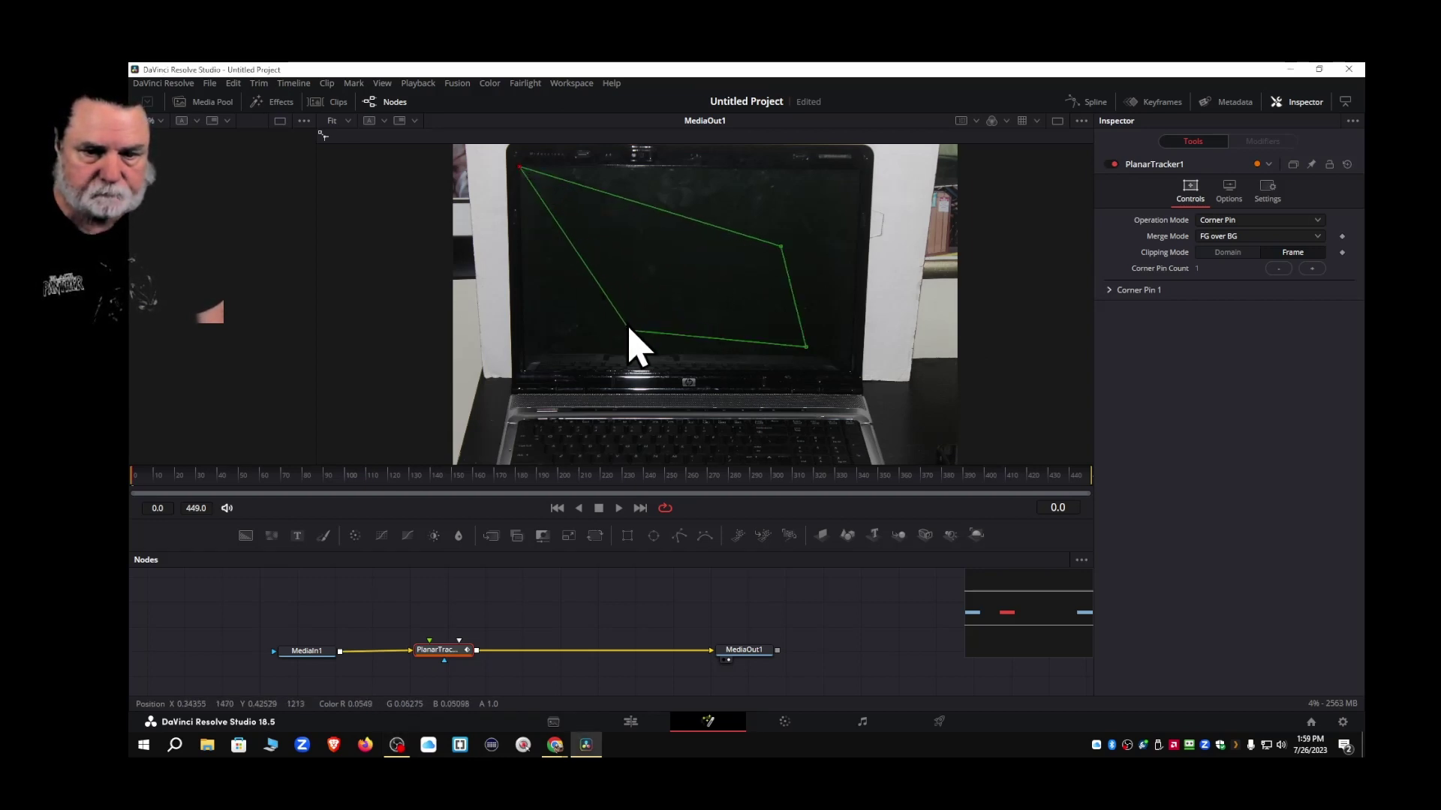
{"action": "left_click_drag", "start_coordinate": [631, 333], "coordinate": [523, 355]}
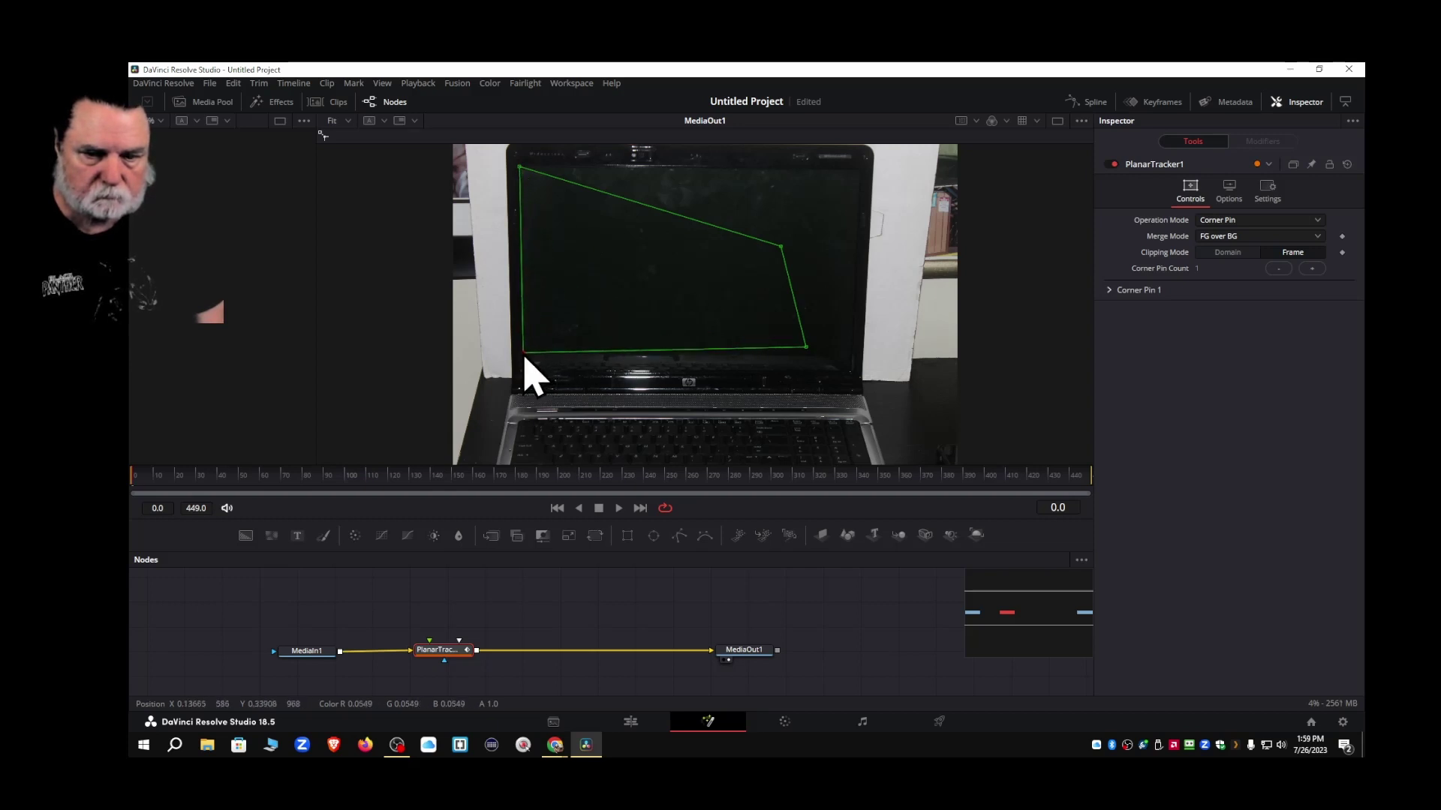
{"action": "left_click_drag", "start_coordinate": [805, 348], "coordinate": [856, 364]}
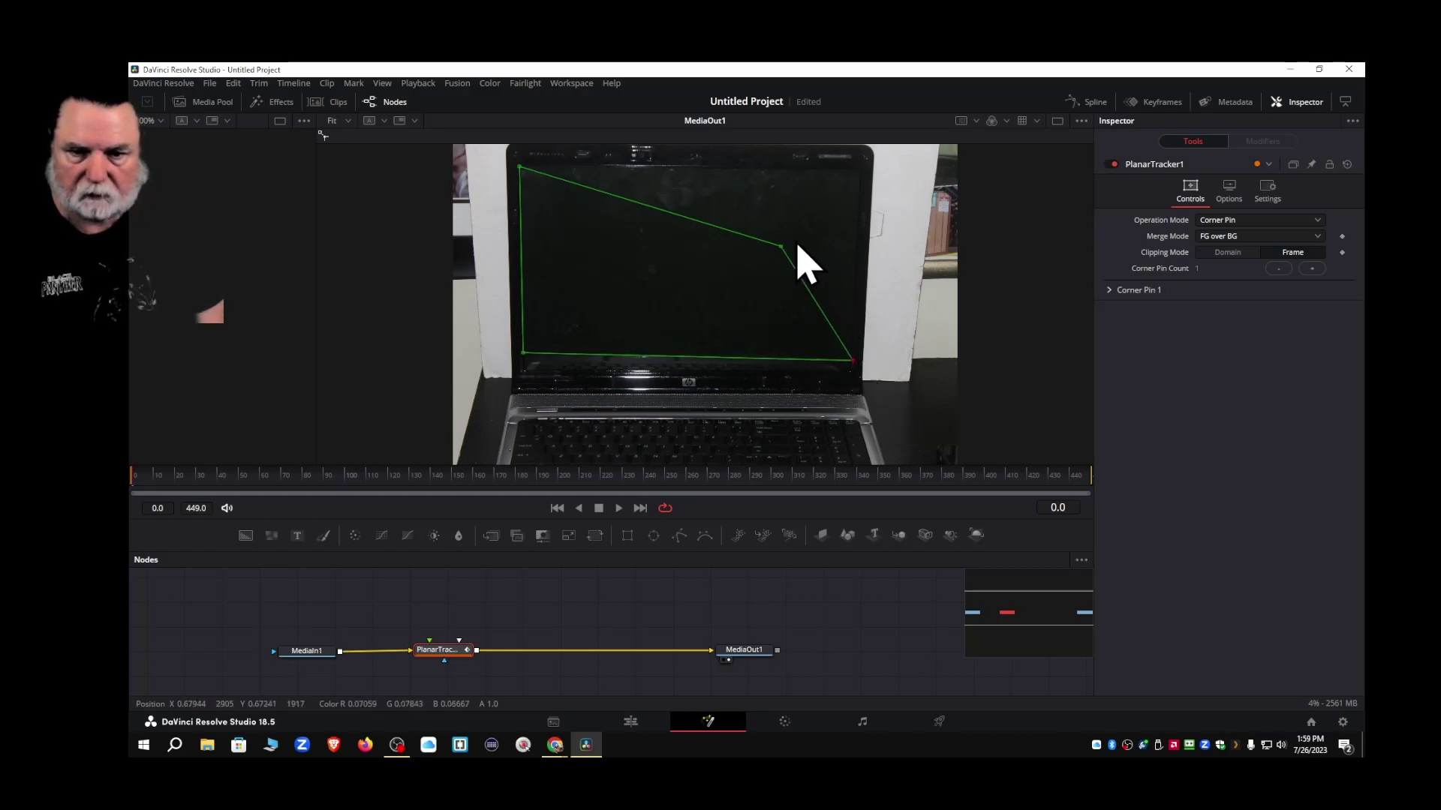
{"action": "left_click_drag", "start_coordinate": [781, 247], "coordinate": [860, 172]}
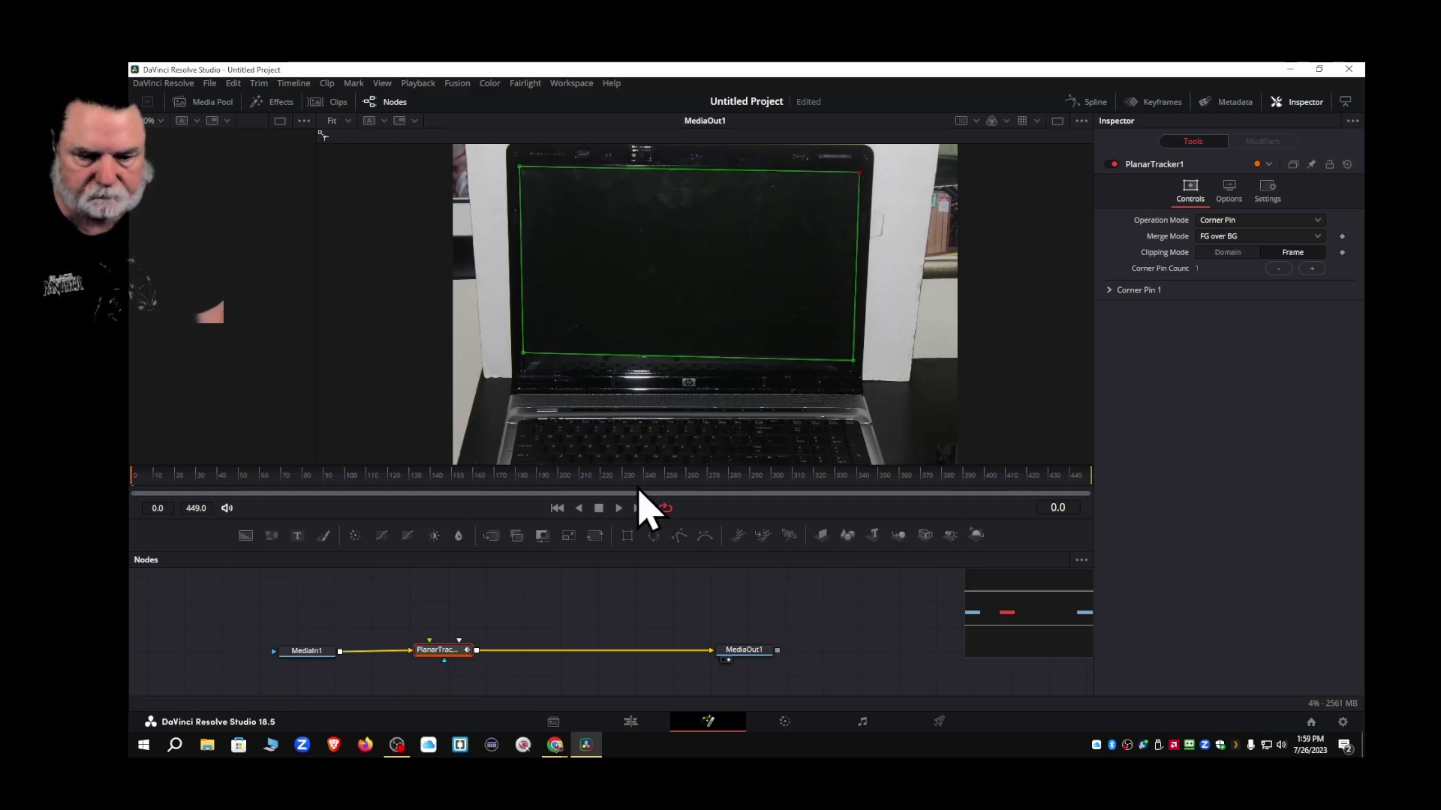
Enlarge the viewer and fine-tune the two upper and the lower-right corner pin points to the laptop screen's edges
{"action": "left_click_drag", "start_coordinate": [632, 553], "coordinate": [618, 639]}
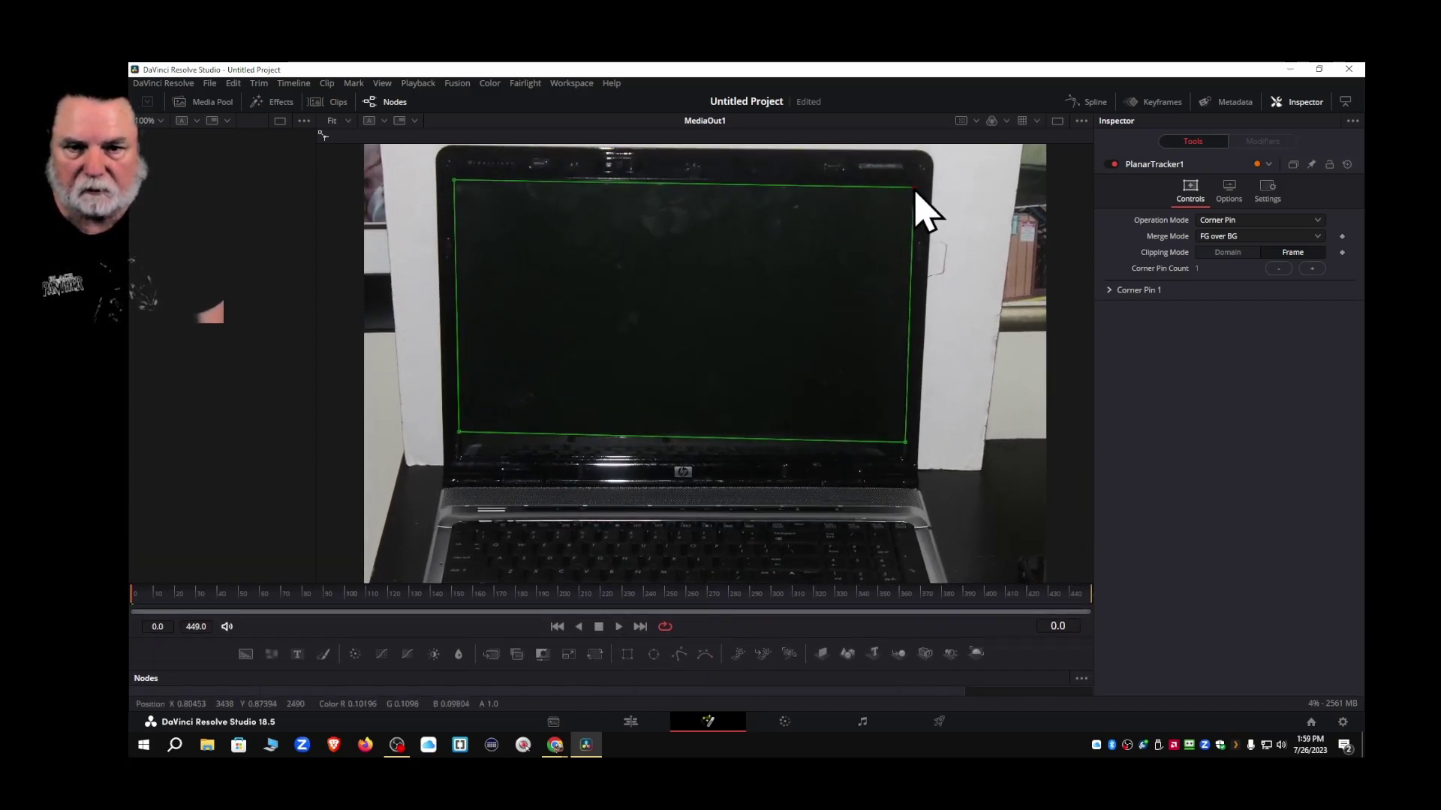
{"action": "left_click_drag", "start_coordinate": [914, 189], "coordinate": [915, 187]}
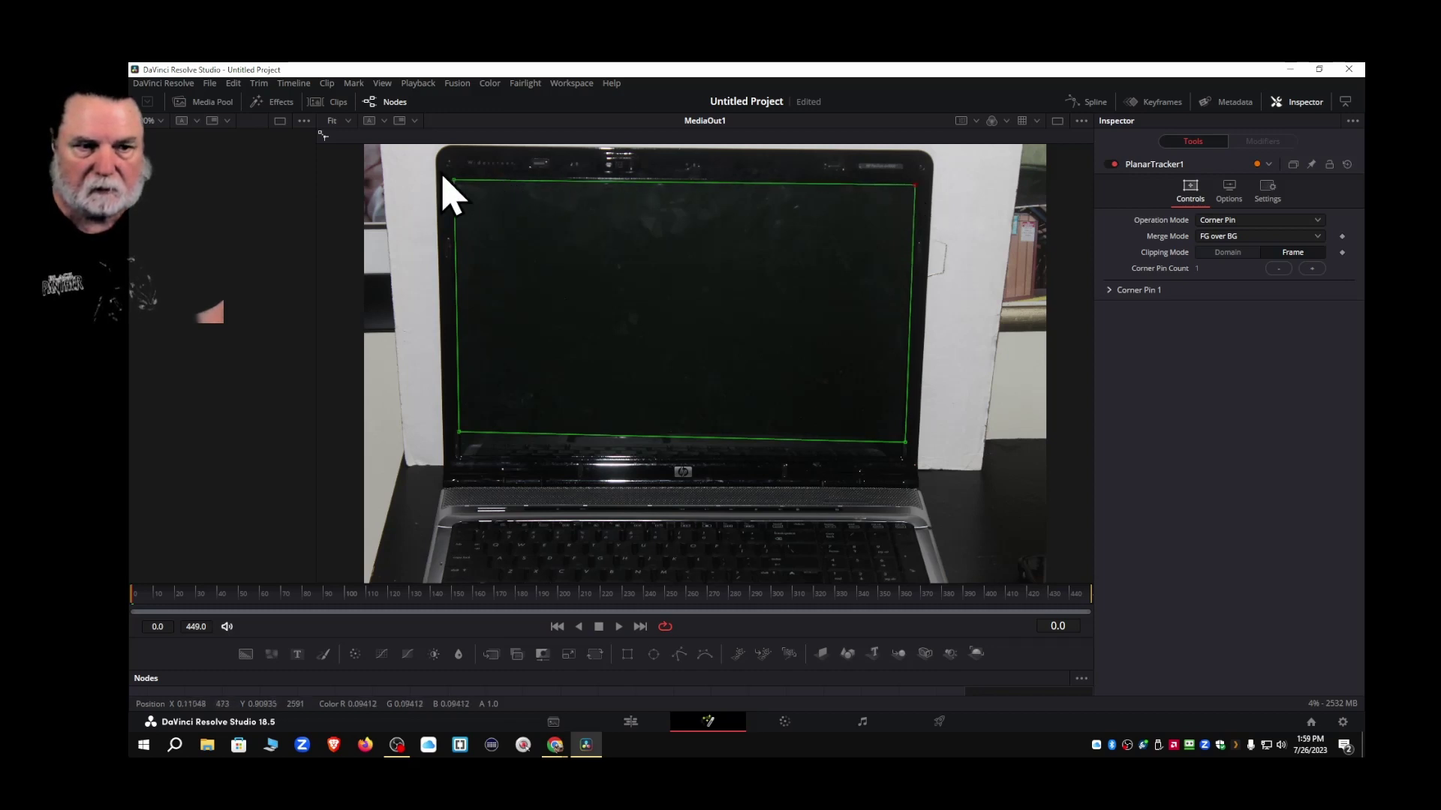
{"action": "left_click_drag", "start_coordinate": [456, 182], "coordinate": [457, 181]}
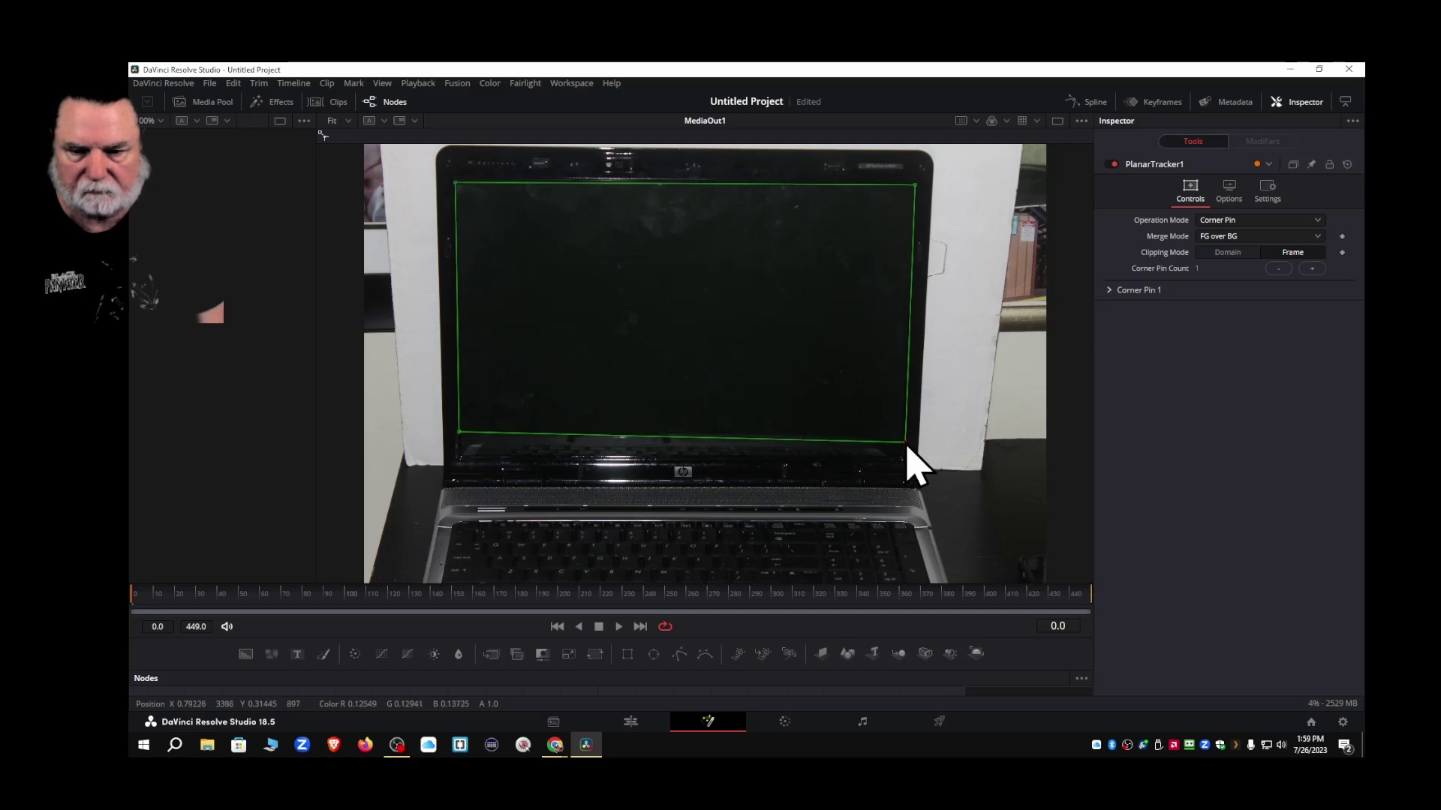
{"action": "left_click_drag", "start_coordinate": [906, 446], "coordinate": [905, 445]}
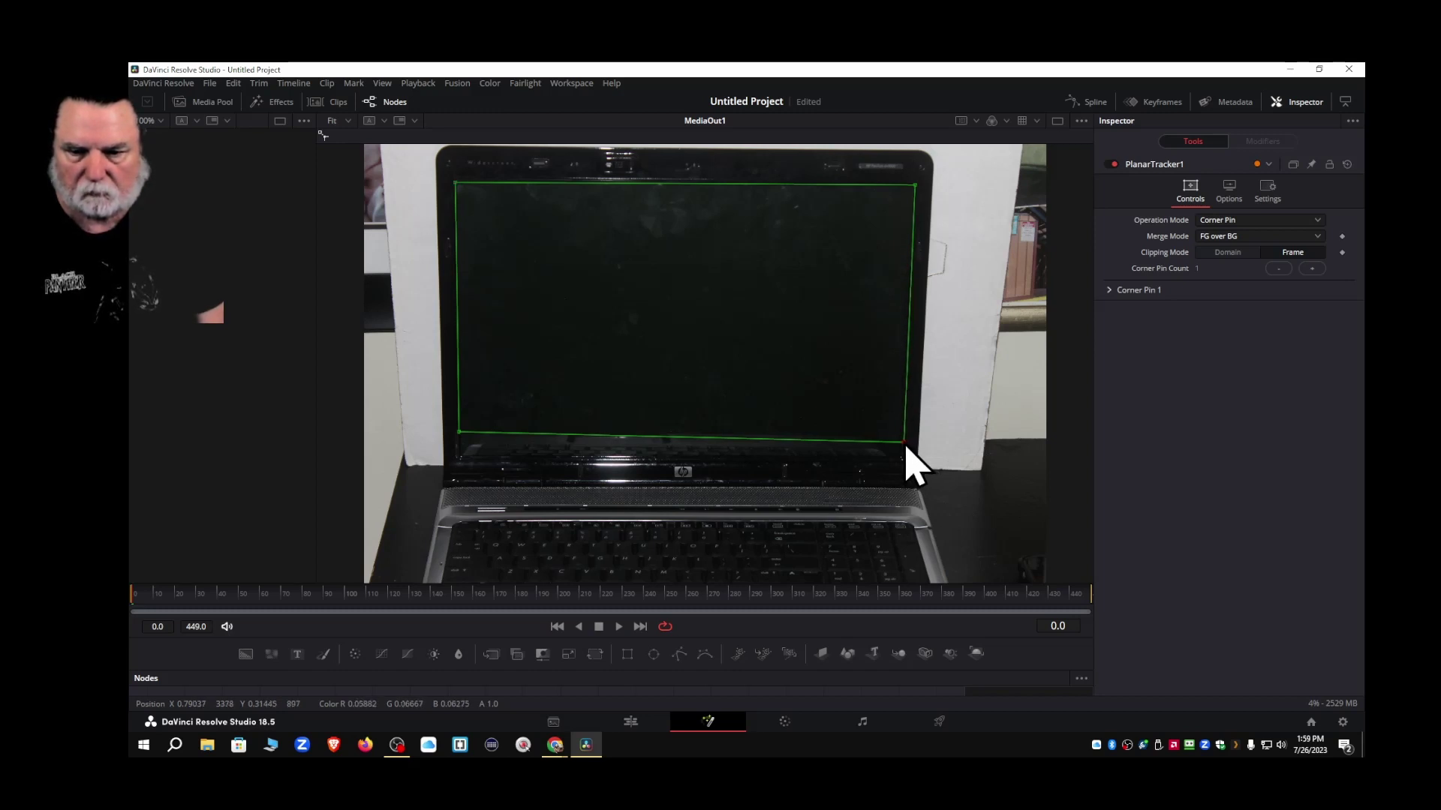
{"action": "left_click", "coordinate": [915, 186]}
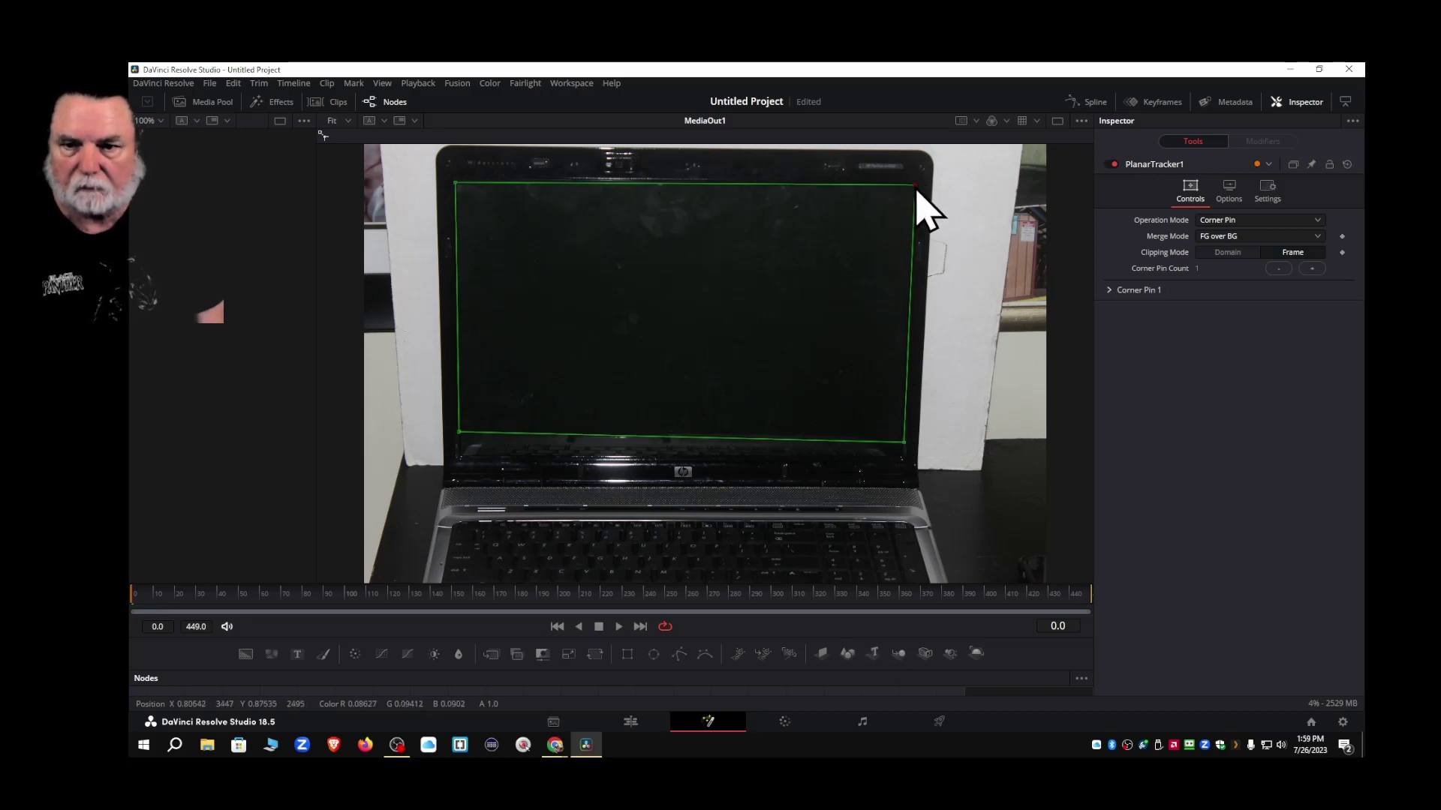
{"action": "left_click_drag", "start_coordinate": [915, 186], "coordinate": [914, 183]}
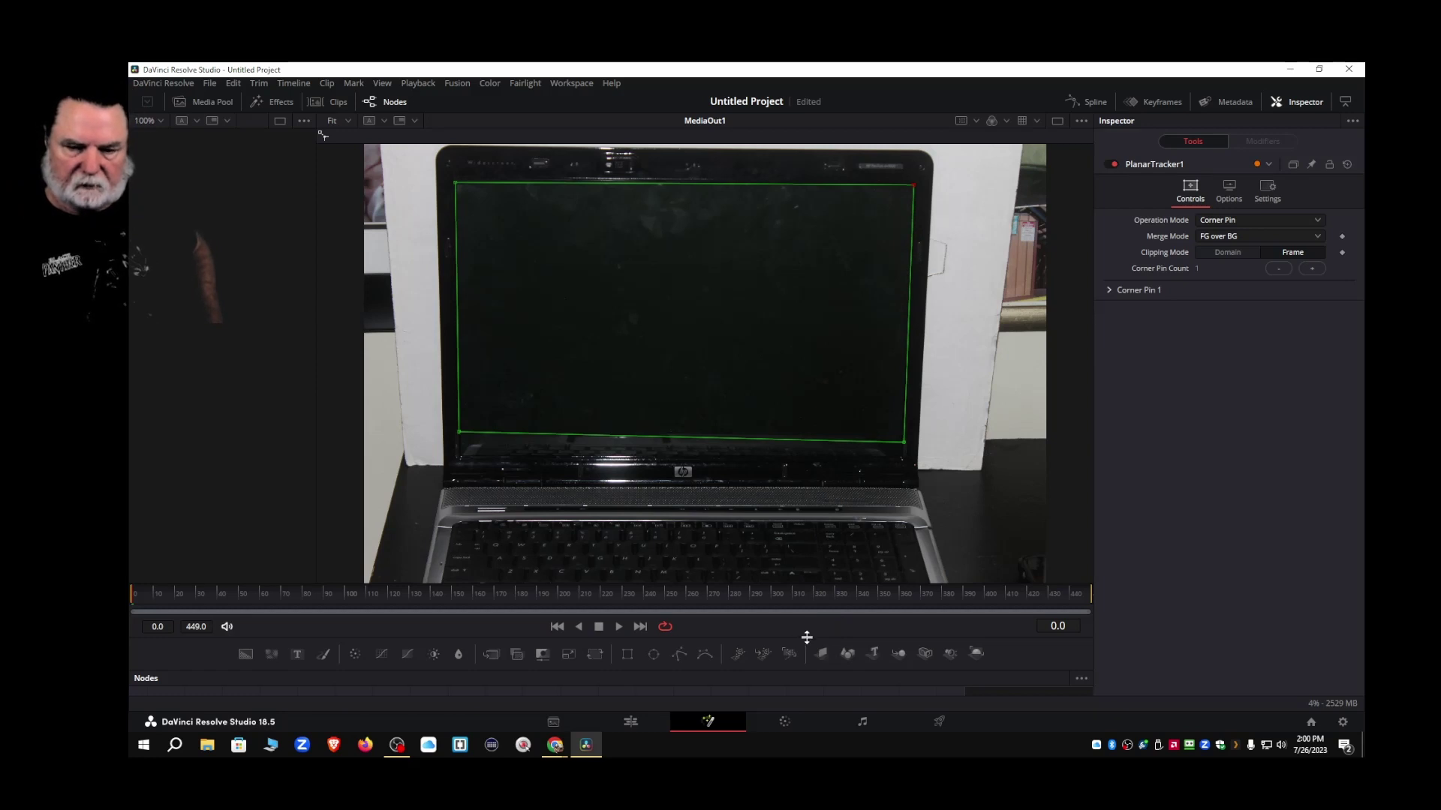
Add the IMG_2225.MOV clip to the node graph and connect it to the planar tracker's corner pin input
{"action": "left_click_drag", "start_coordinate": [807, 637], "coordinate": [802, 421]}
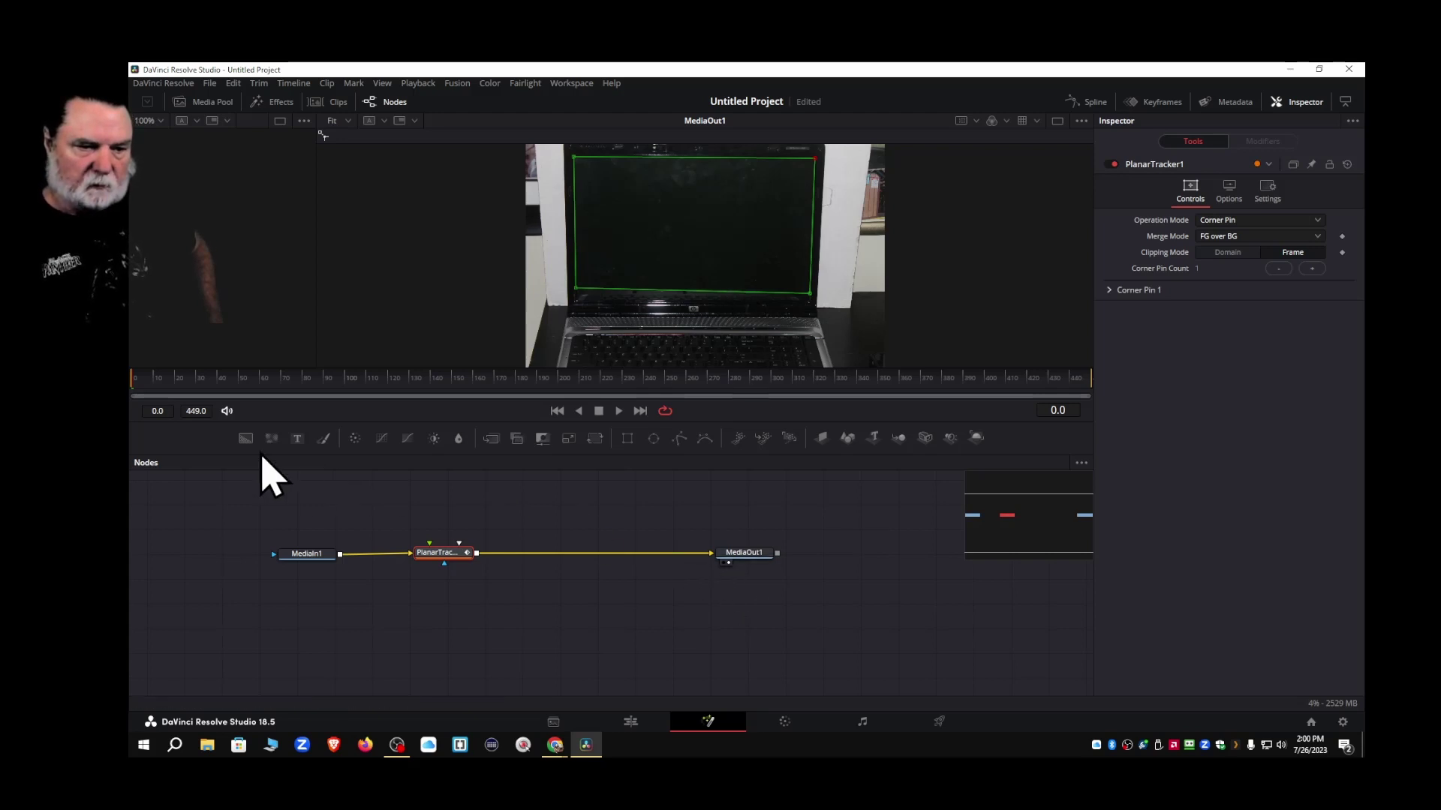
{"action": "left_click", "coordinate": [210, 103]}
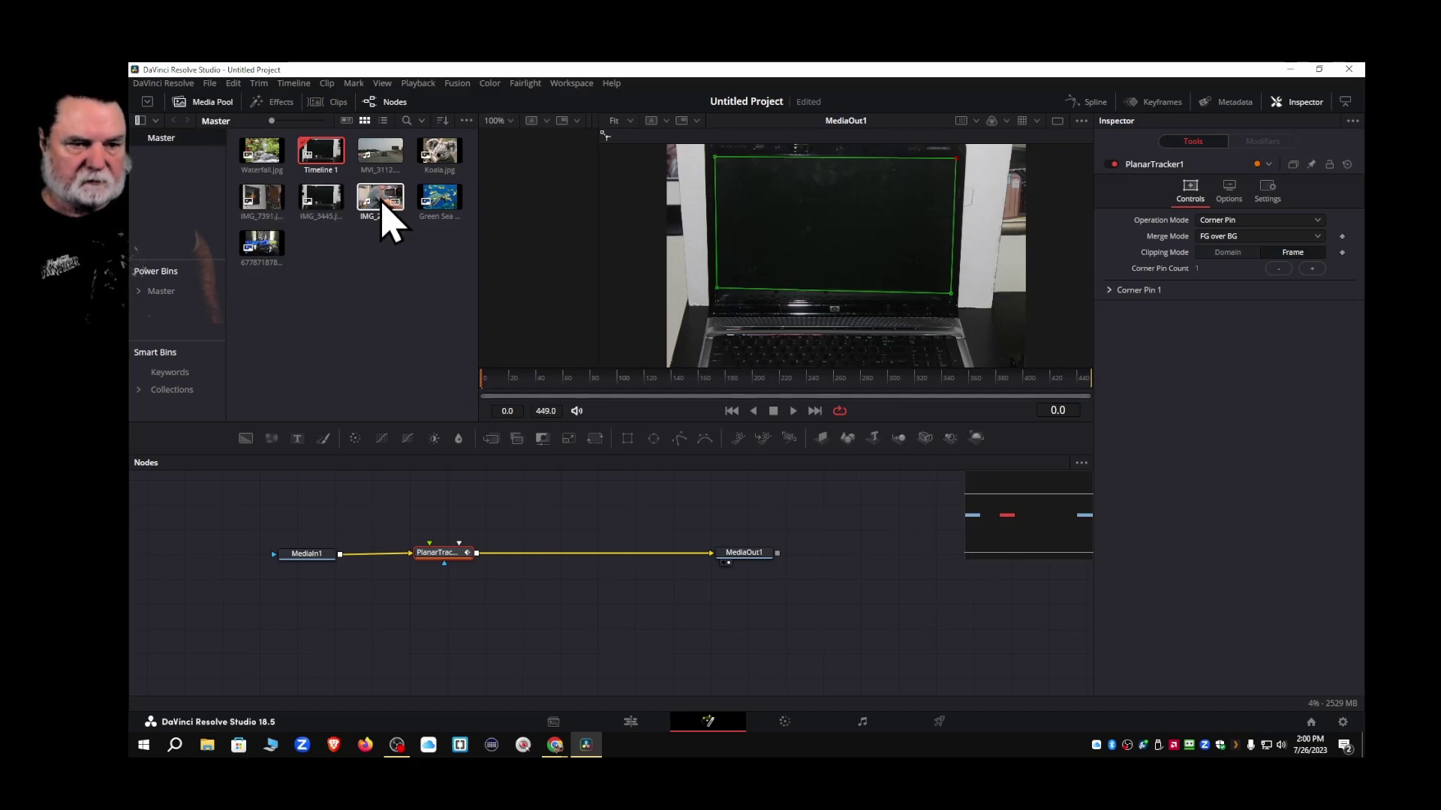
{"action": "left_click_drag", "start_coordinate": [381, 206], "coordinate": [308, 518]}
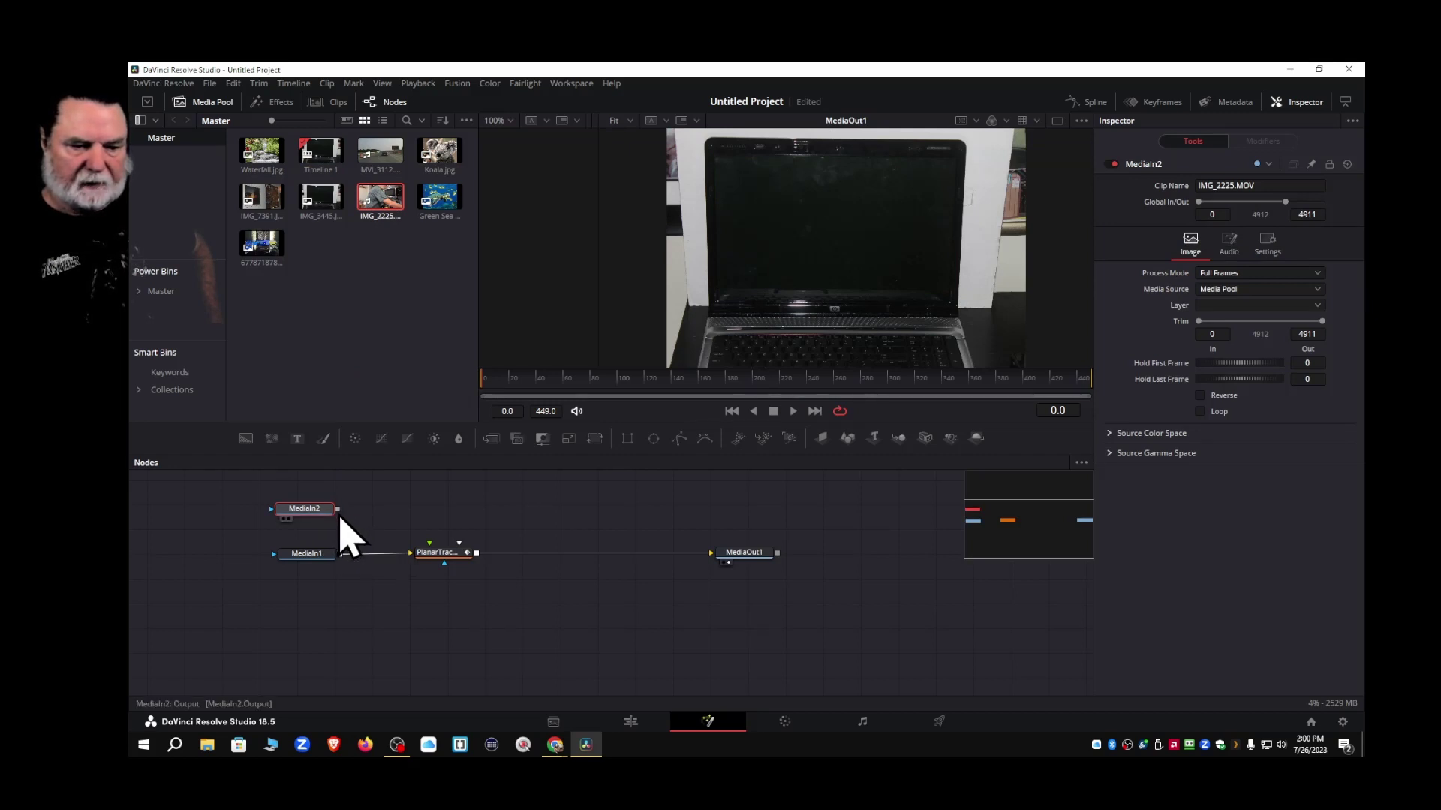
{"action": "left_click_drag", "start_coordinate": [337, 512], "coordinate": [453, 563]}
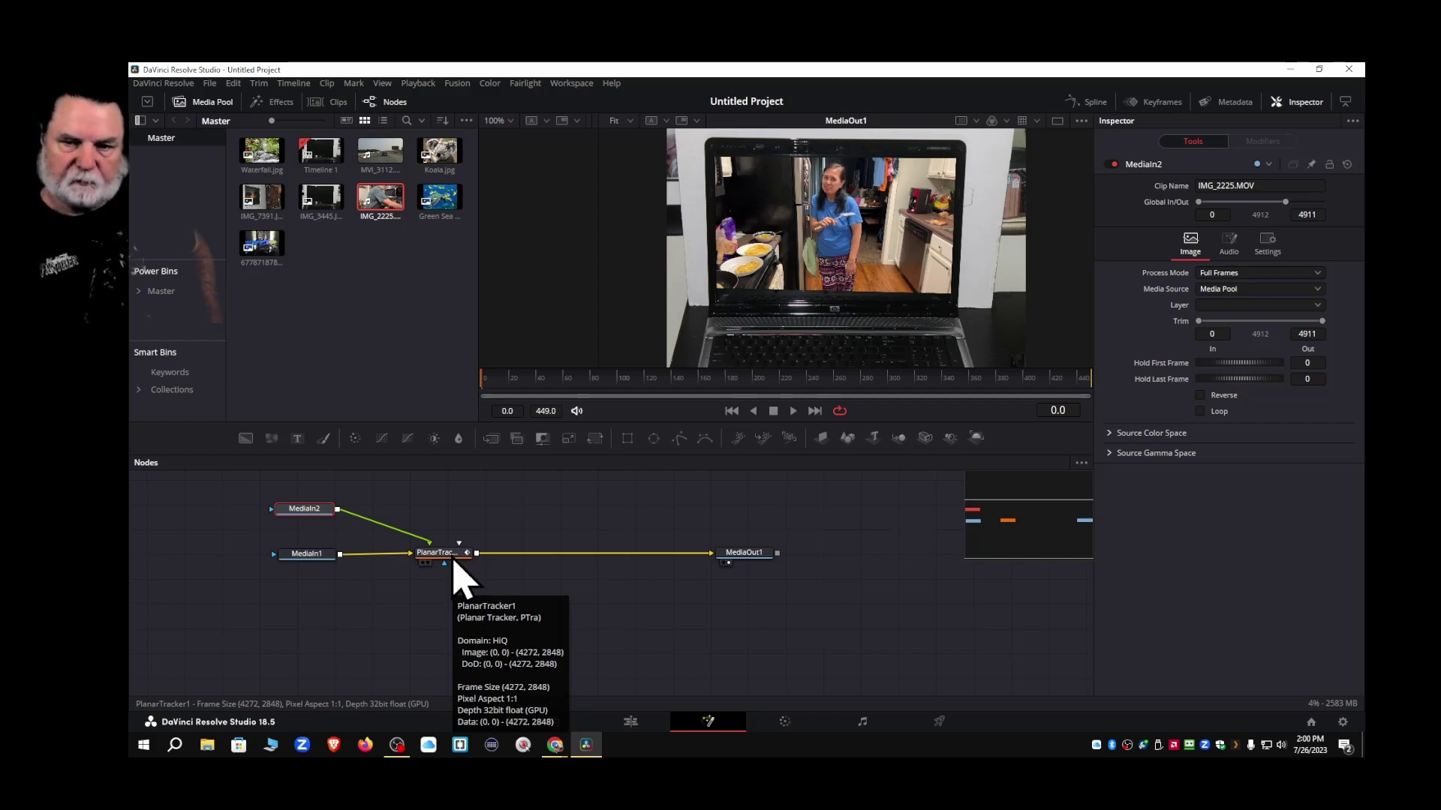
Play the composited laptop clip on the Edit page and return the playhead to the start of the timeline
{"action": "left_click", "coordinate": [634, 725]}
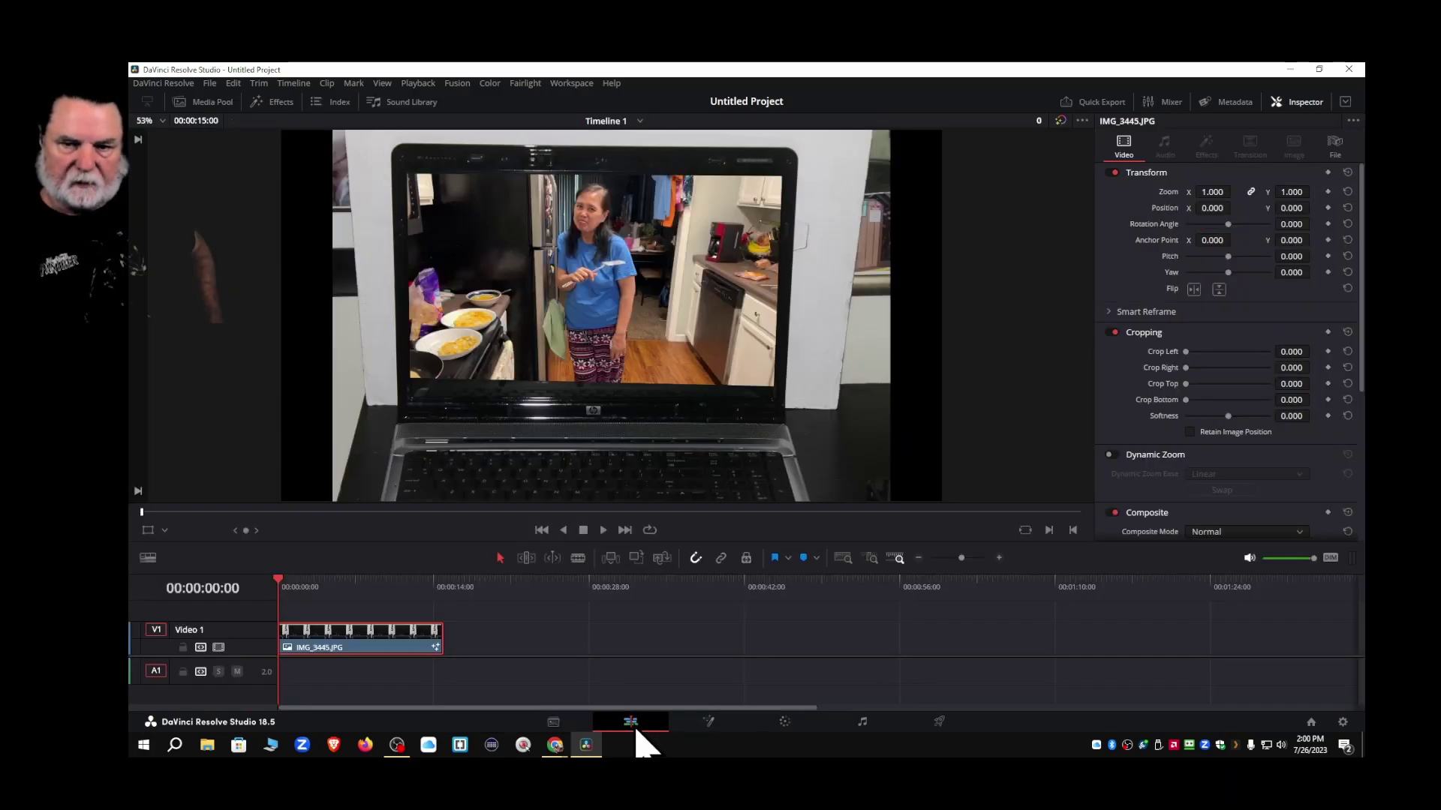
{"action": "left_click", "coordinate": [605, 532]}
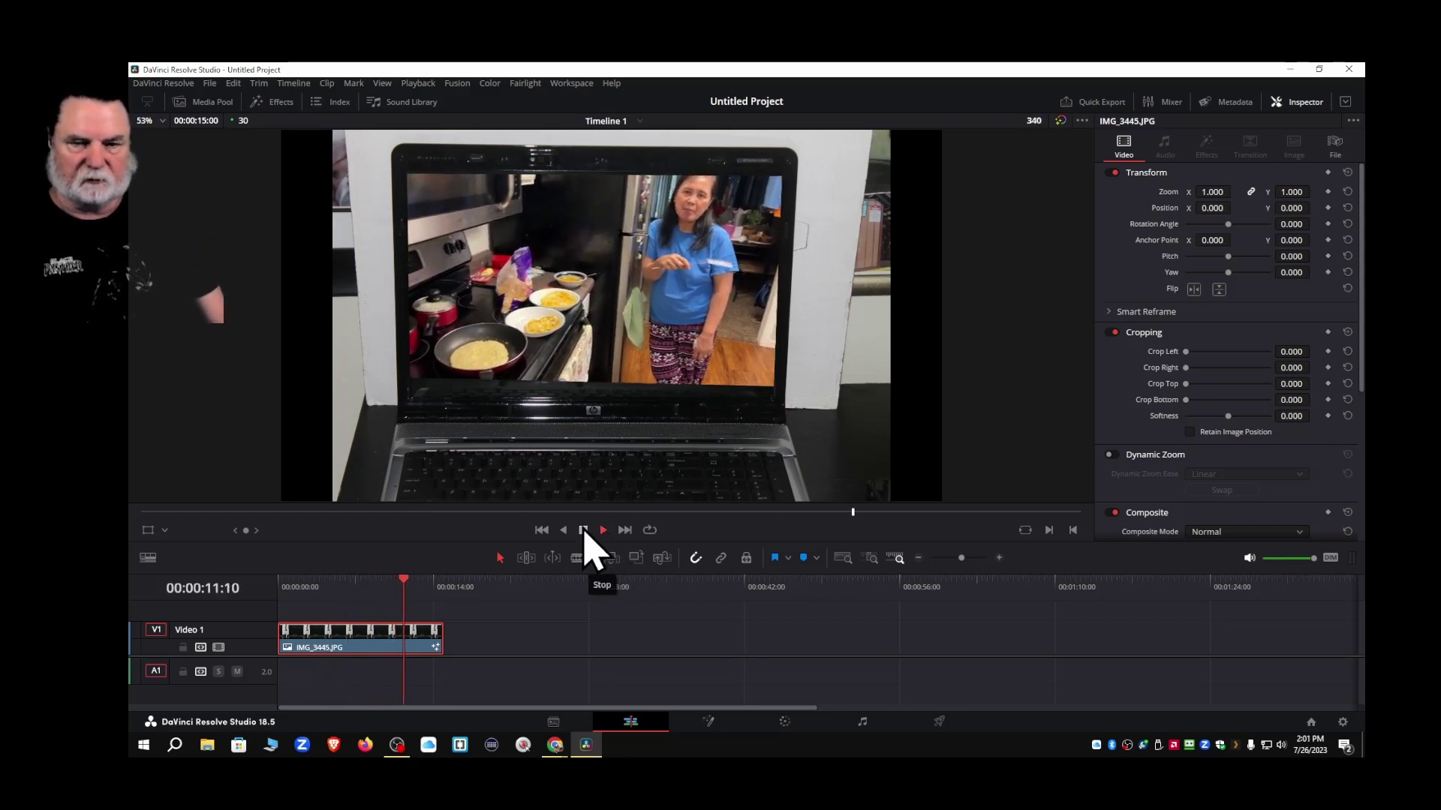
{"action": "left_click", "coordinate": [584, 529]}
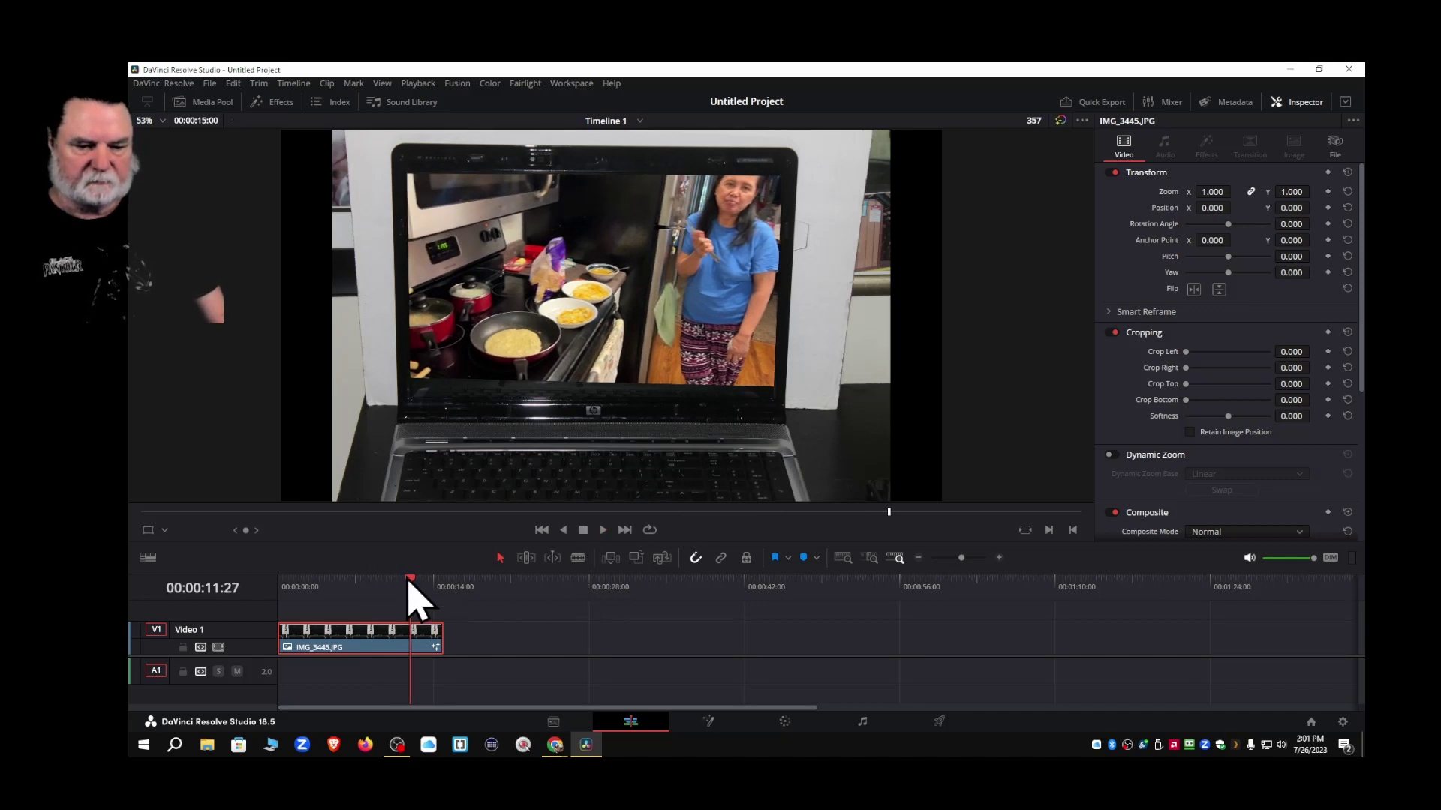
{"action": "left_click_drag", "start_coordinate": [408, 595], "coordinate": [282, 623]}
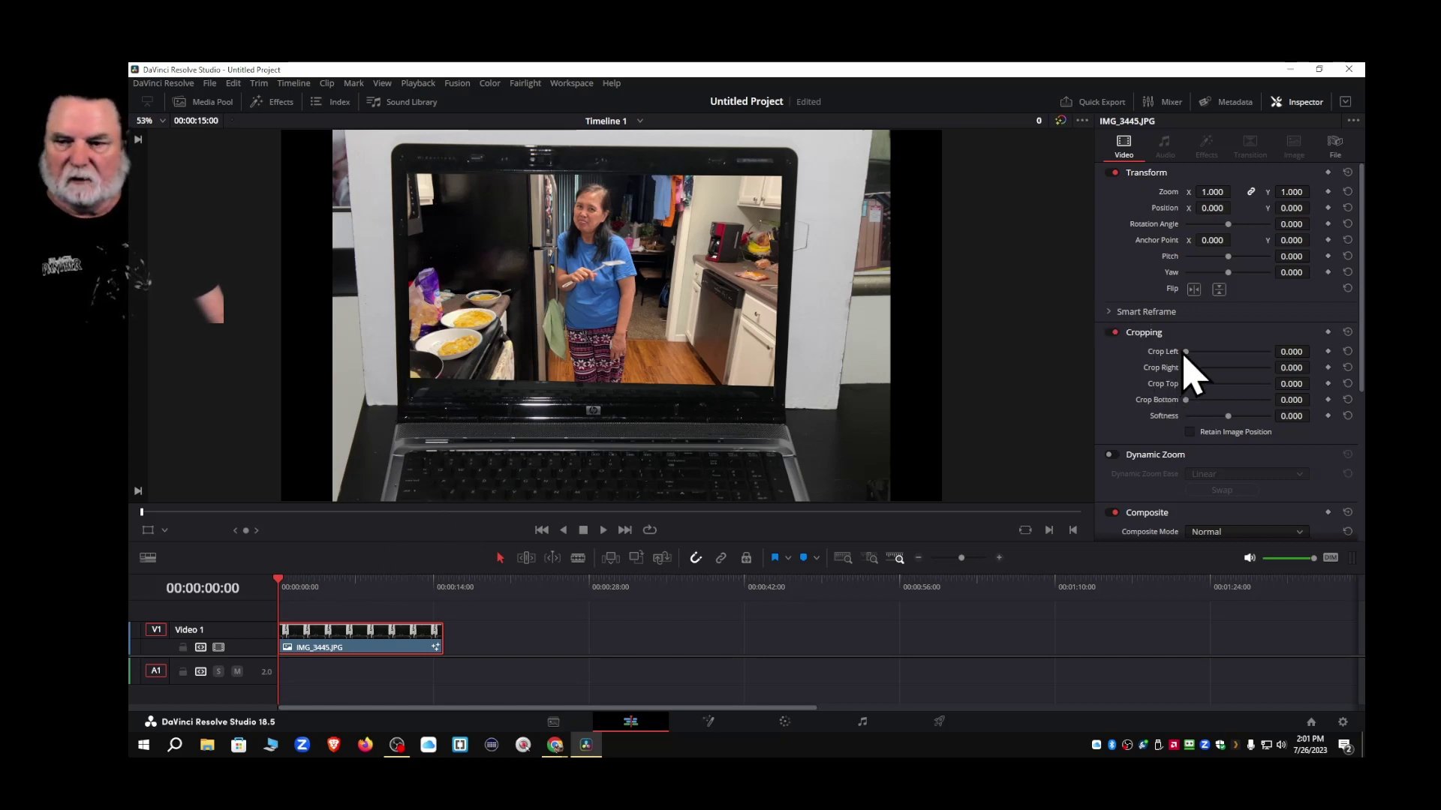
Crop the laptop clip by 148.416 on the left, 222.581 on the right and 41.200 at the top
{"action": "left_click_drag", "start_coordinate": [1187, 357], "coordinate": [1193, 358]}
{"action": "left_click", "coordinate": [1327, 351]}
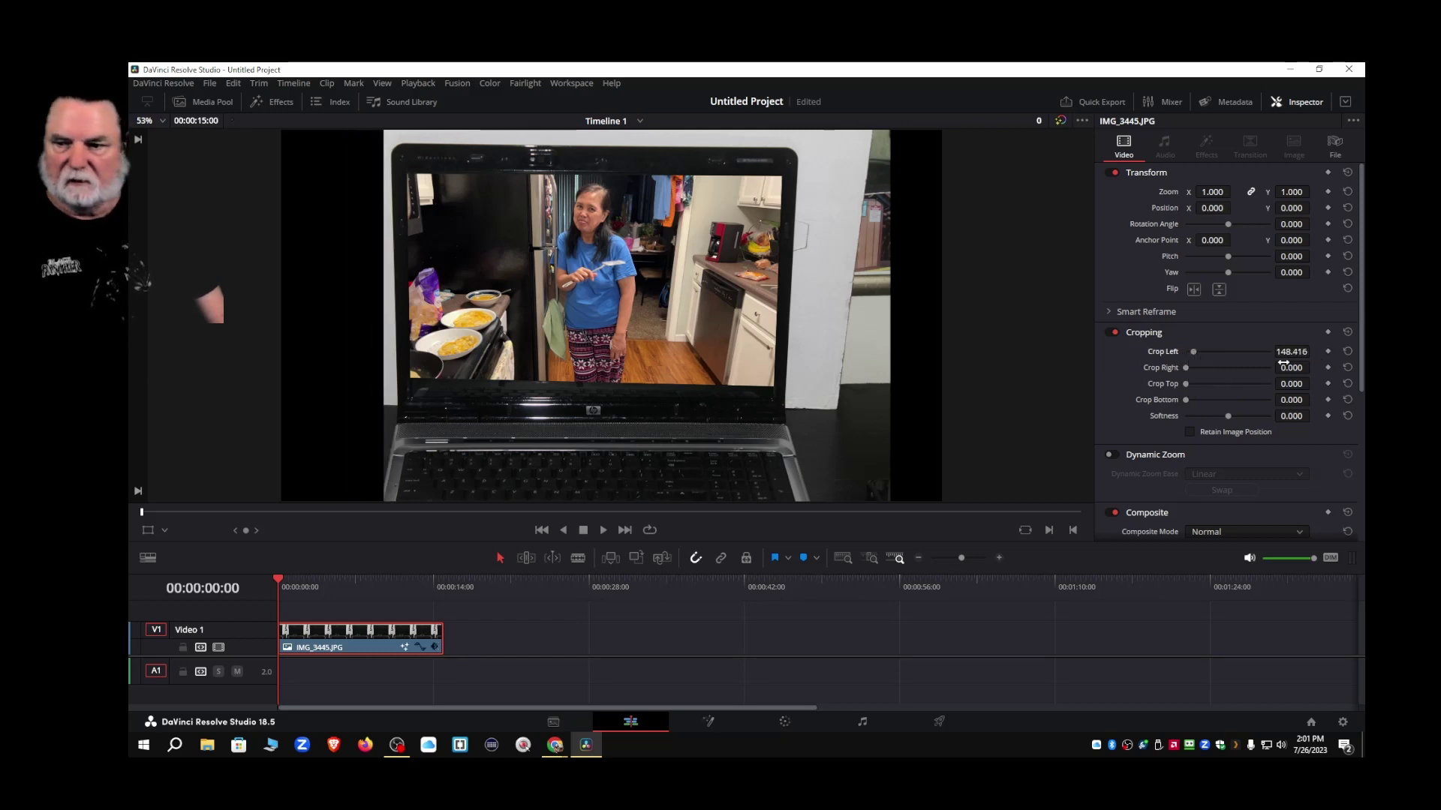
{"action": "left_click_drag", "start_coordinate": [1186, 369], "coordinate": [1197, 370]}
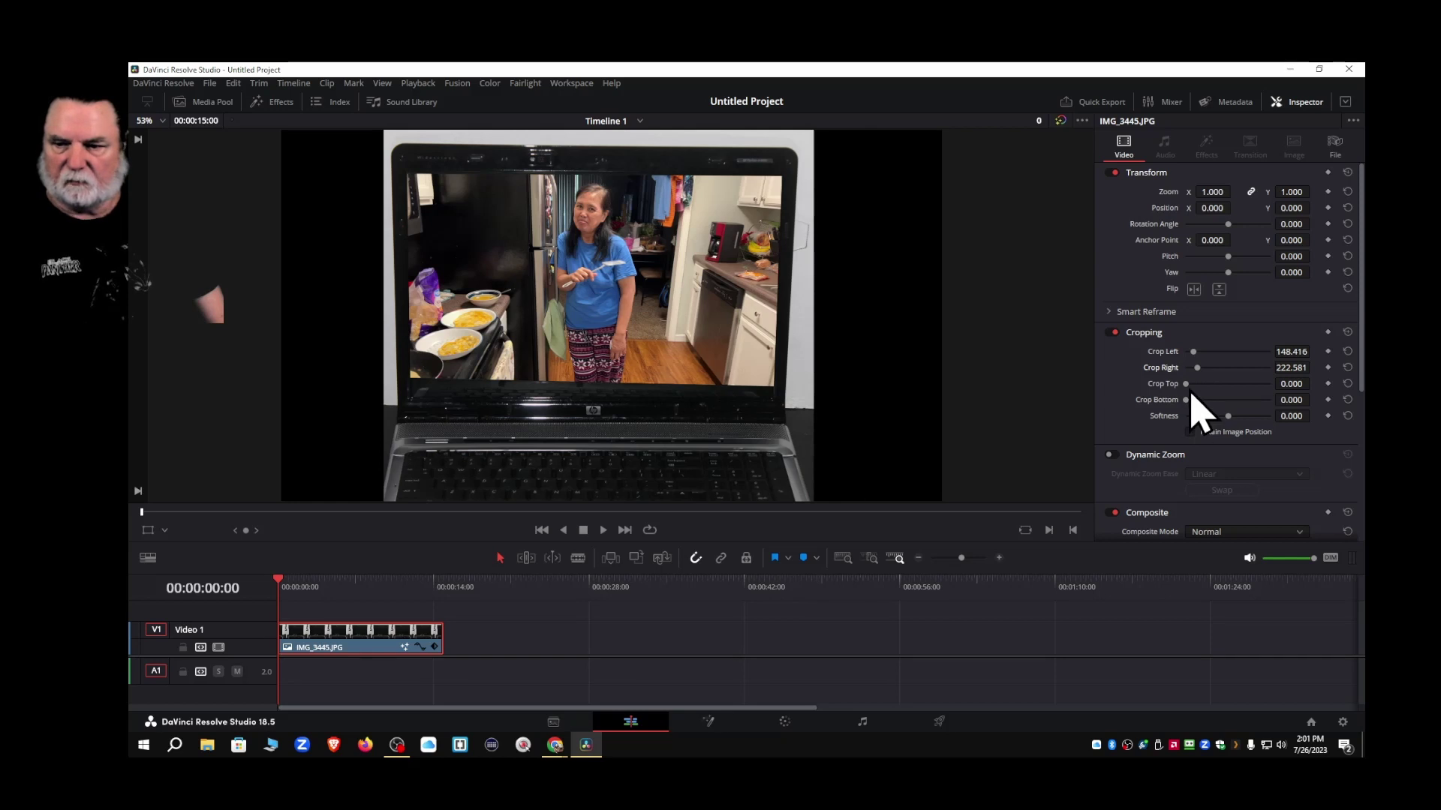
{"action": "left_click_drag", "start_coordinate": [1188, 387], "coordinate": [1191, 388]}
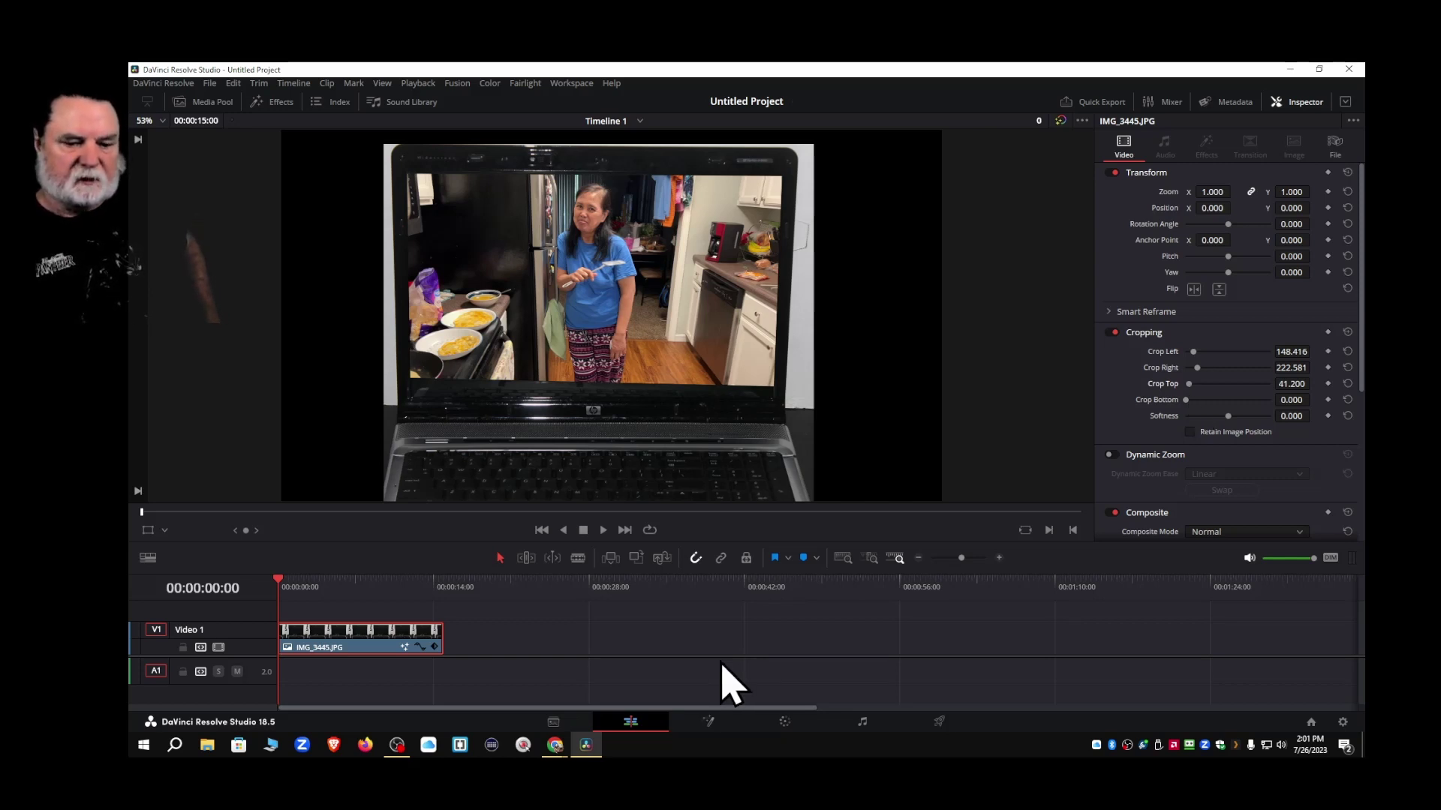
Append IMG_7391.JPG after the laptop clip on the timeline, place the playhead at its start and select it
{"action": "left_click", "coordinate": [204, 107]}
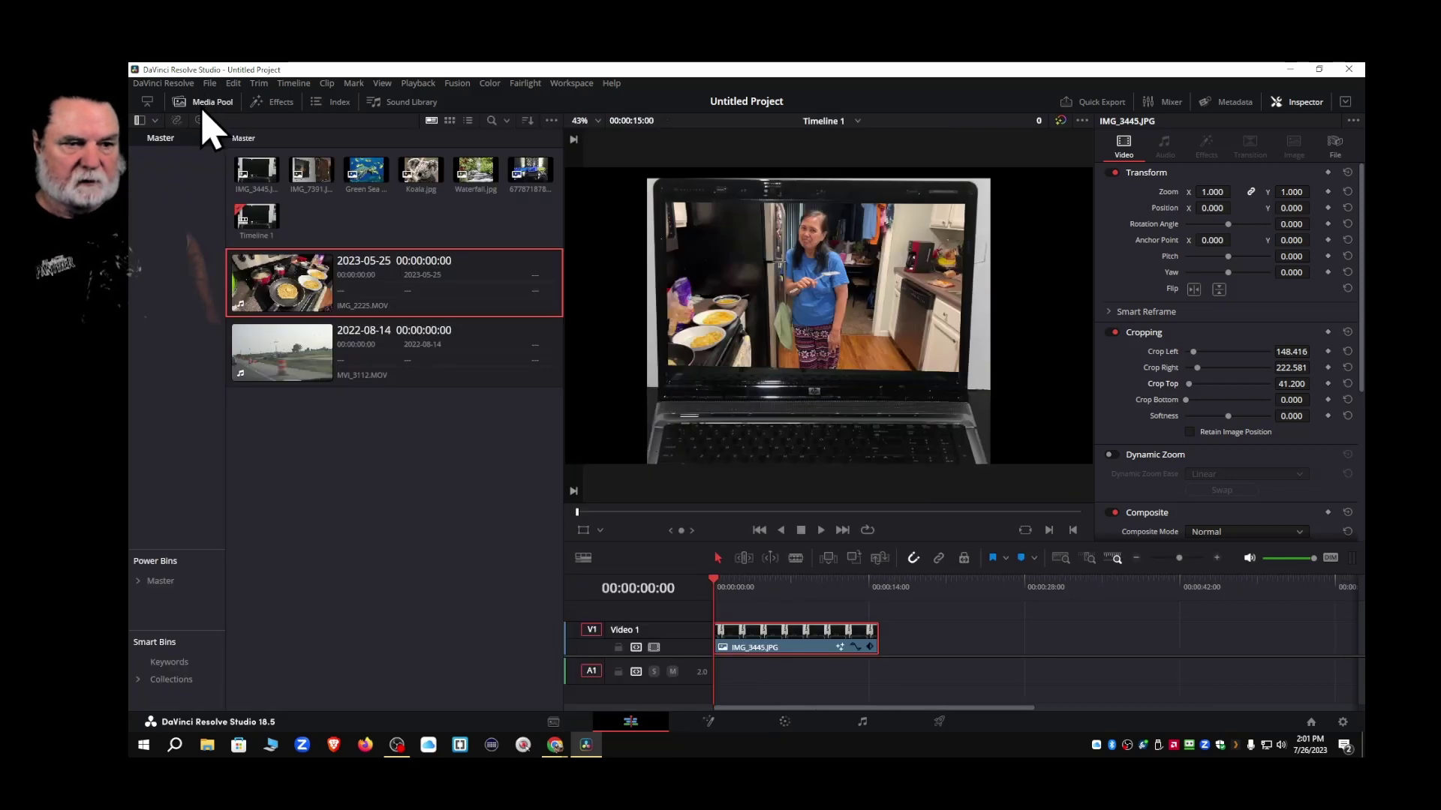
{"action": "left_click_drag", "start_coordinate": [315, 202], "coordinate": [893, 634]}
{"action": "left_click", "coordinate": [901, 584]}
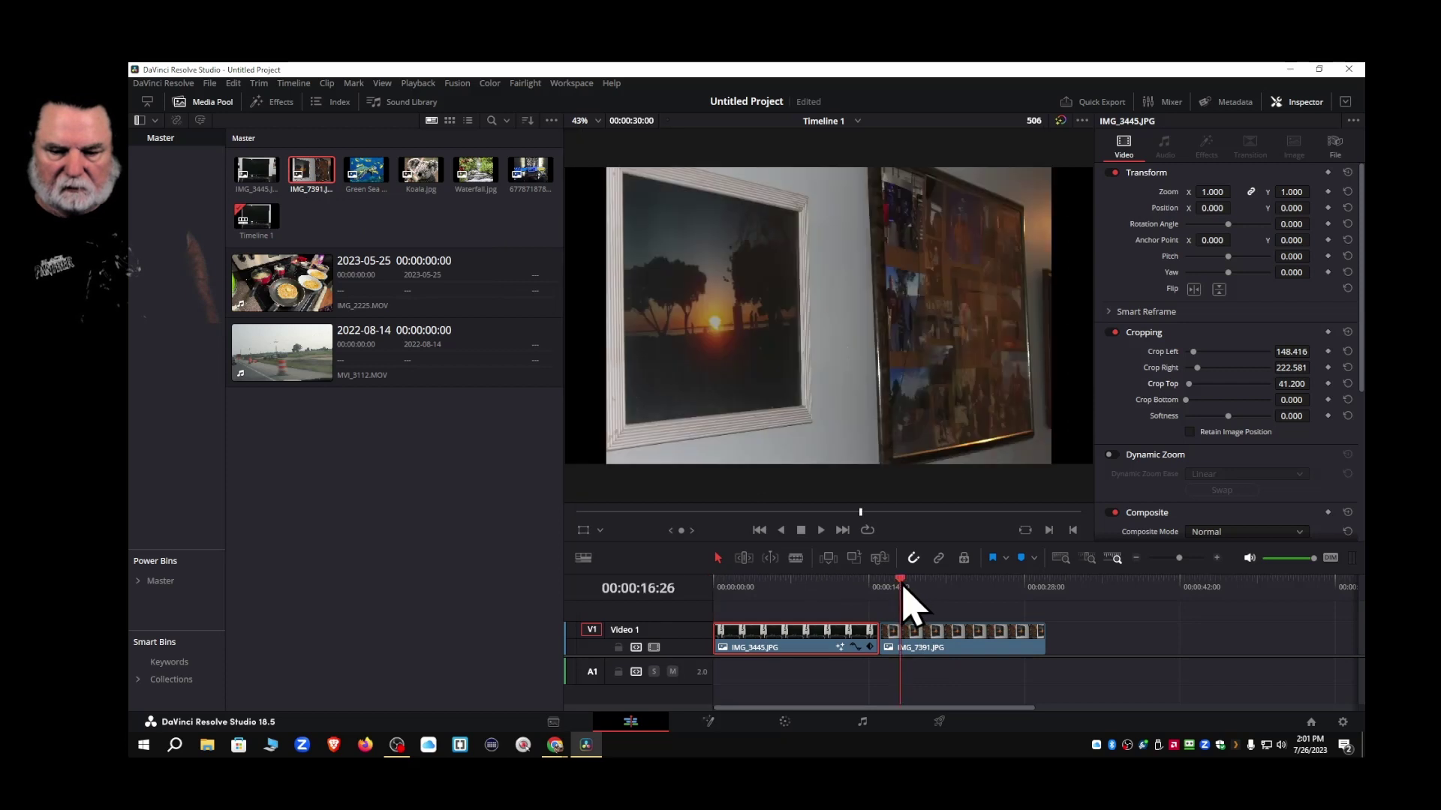
{"action": "left_click_drag", "start_coordinate": [900, 582], "coordinate": [890, 583]}
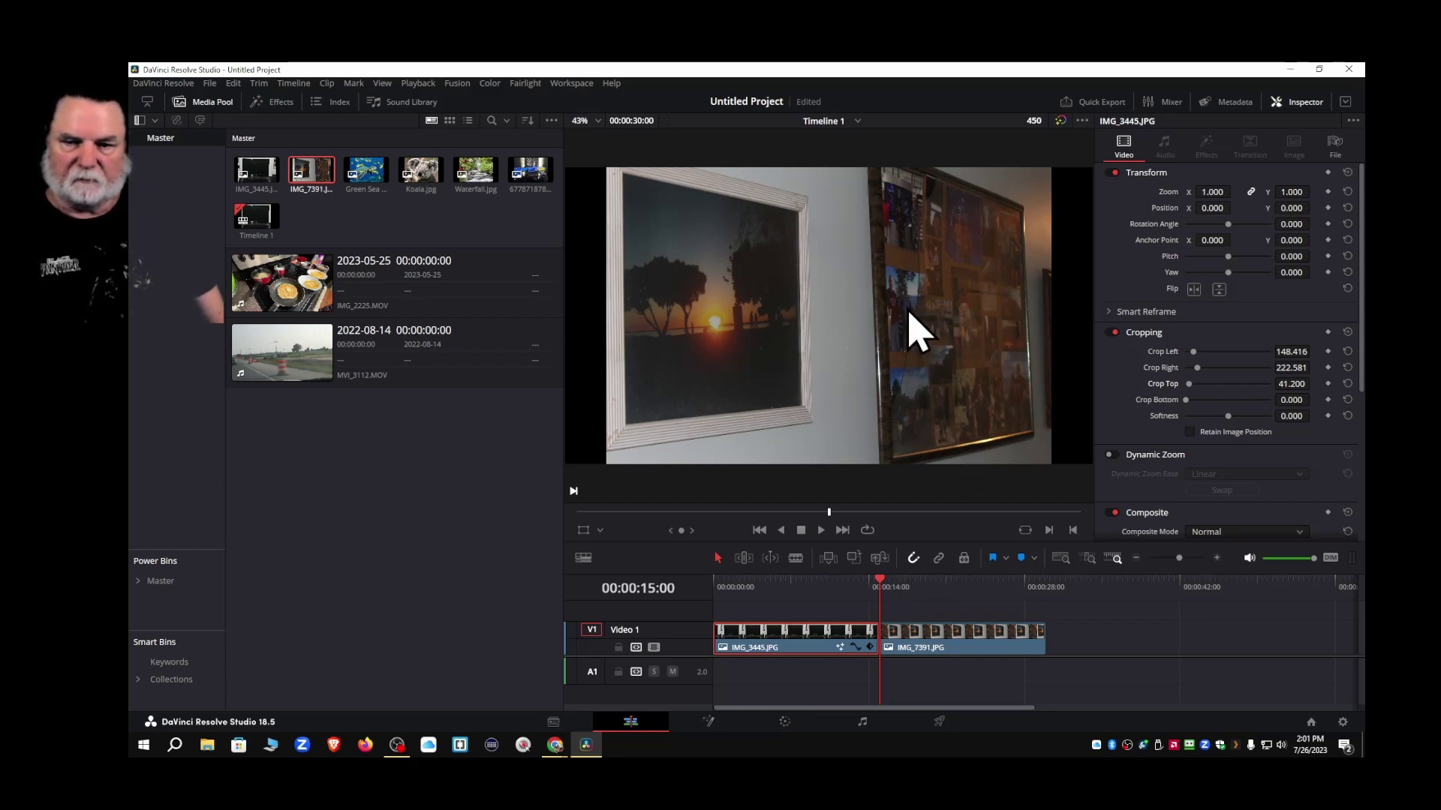
{"action": "left_click", "coordinate": [913, 641]}
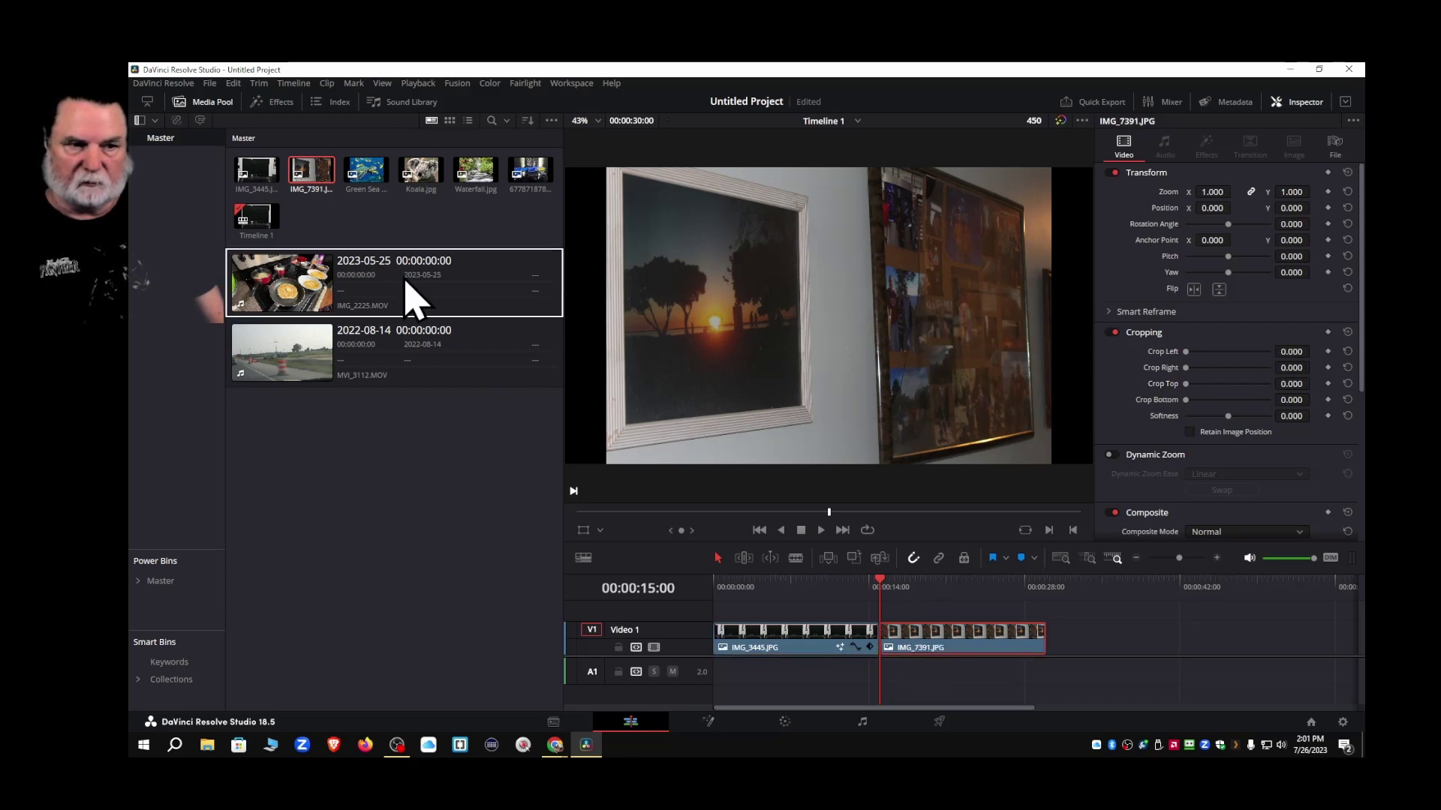
{"action": "left_click", "coordinate": [216, 102]}
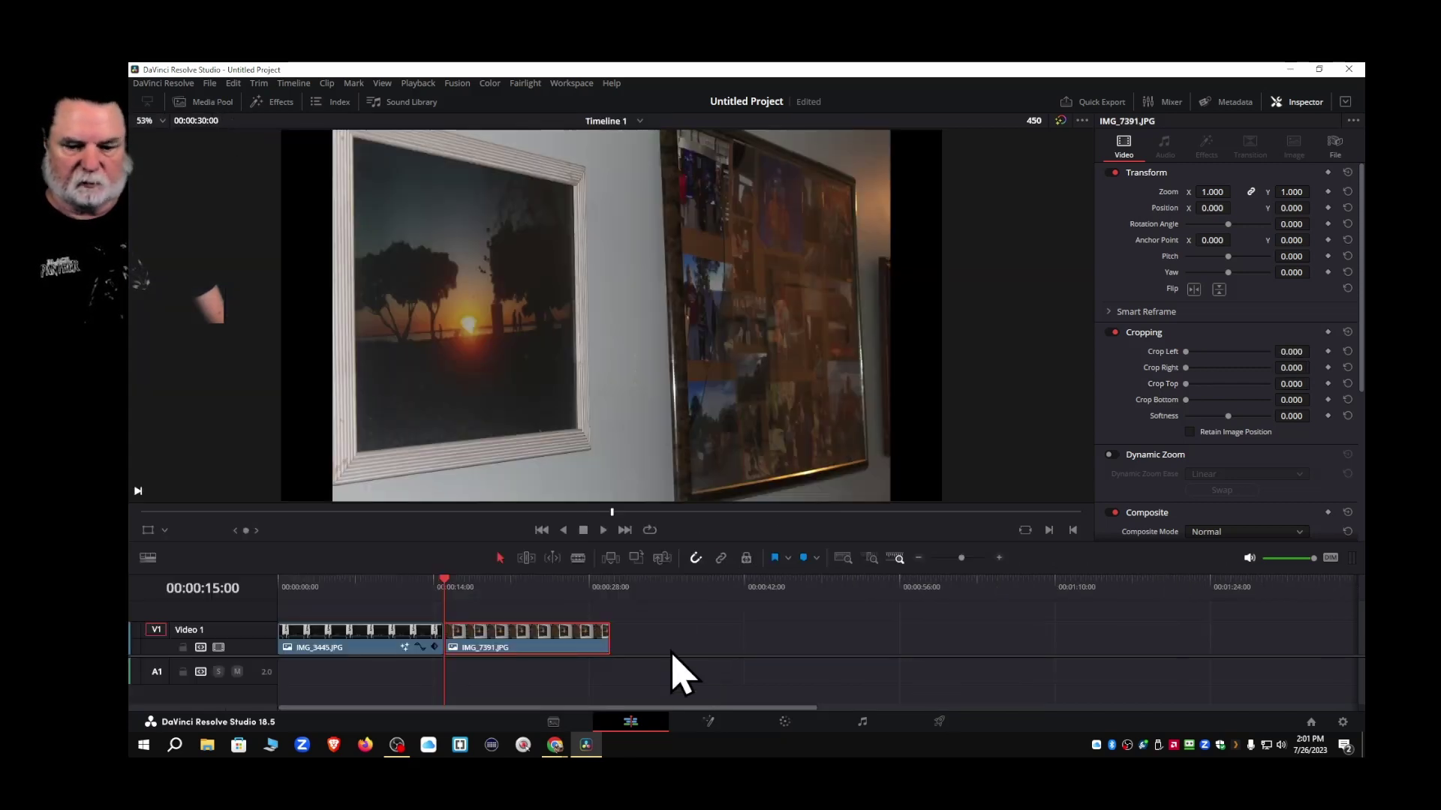
Open the IMG_7391.JPG clip in Fusion and insert a Planar Tracker node between the spaced-out MediaIn1 and MediaOut1 nodes
{"action": "left_click", "coordinate": [707, 722]}
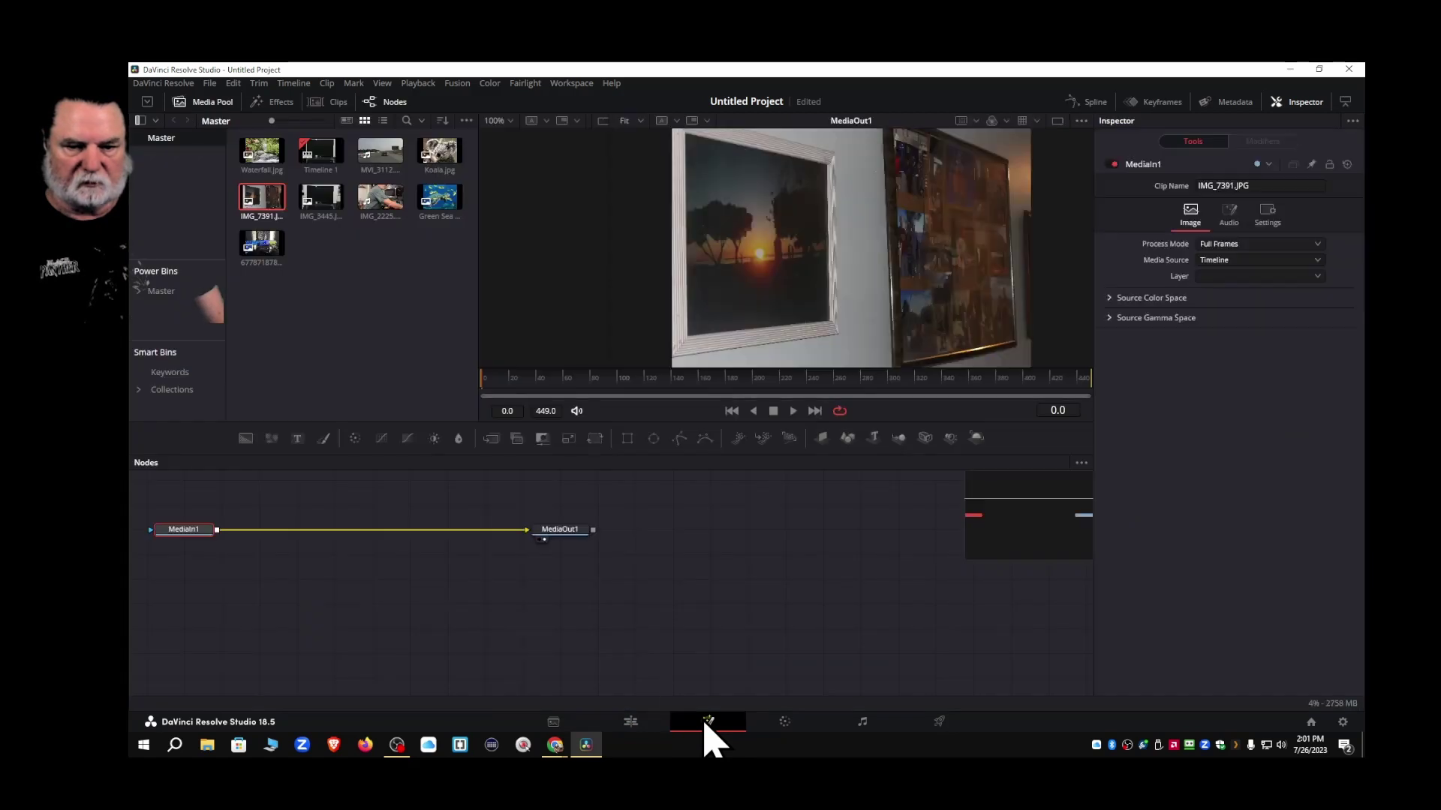
{"action": "left_click_drag", "start_coordinate": [180, 483], "coordinate": [616, 586]}
{"action": "left_click_drag", "start_coordinate": [565, 539], "coordinate": [788, 587]}
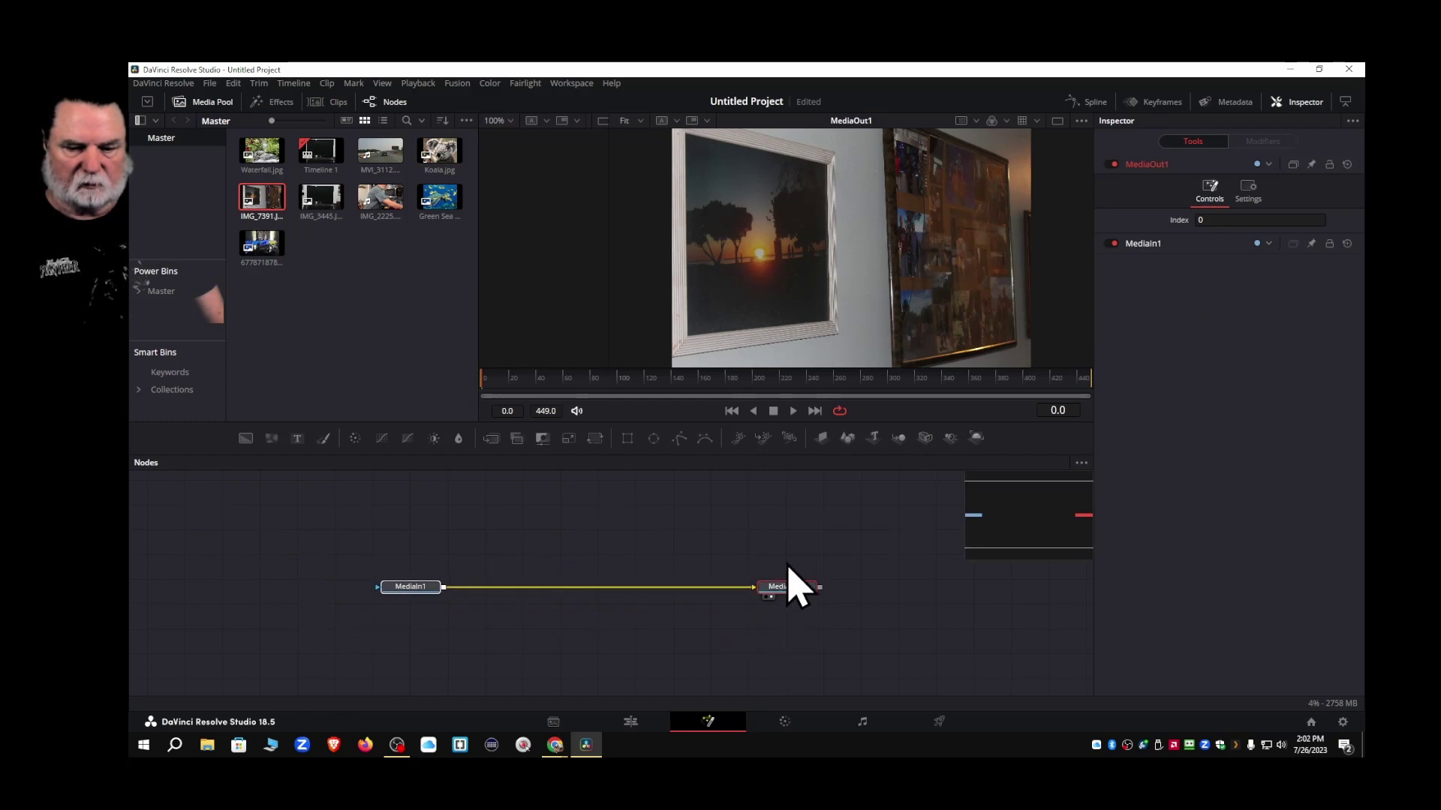
{"action": "left_click", "coordinate": [417, 589]}
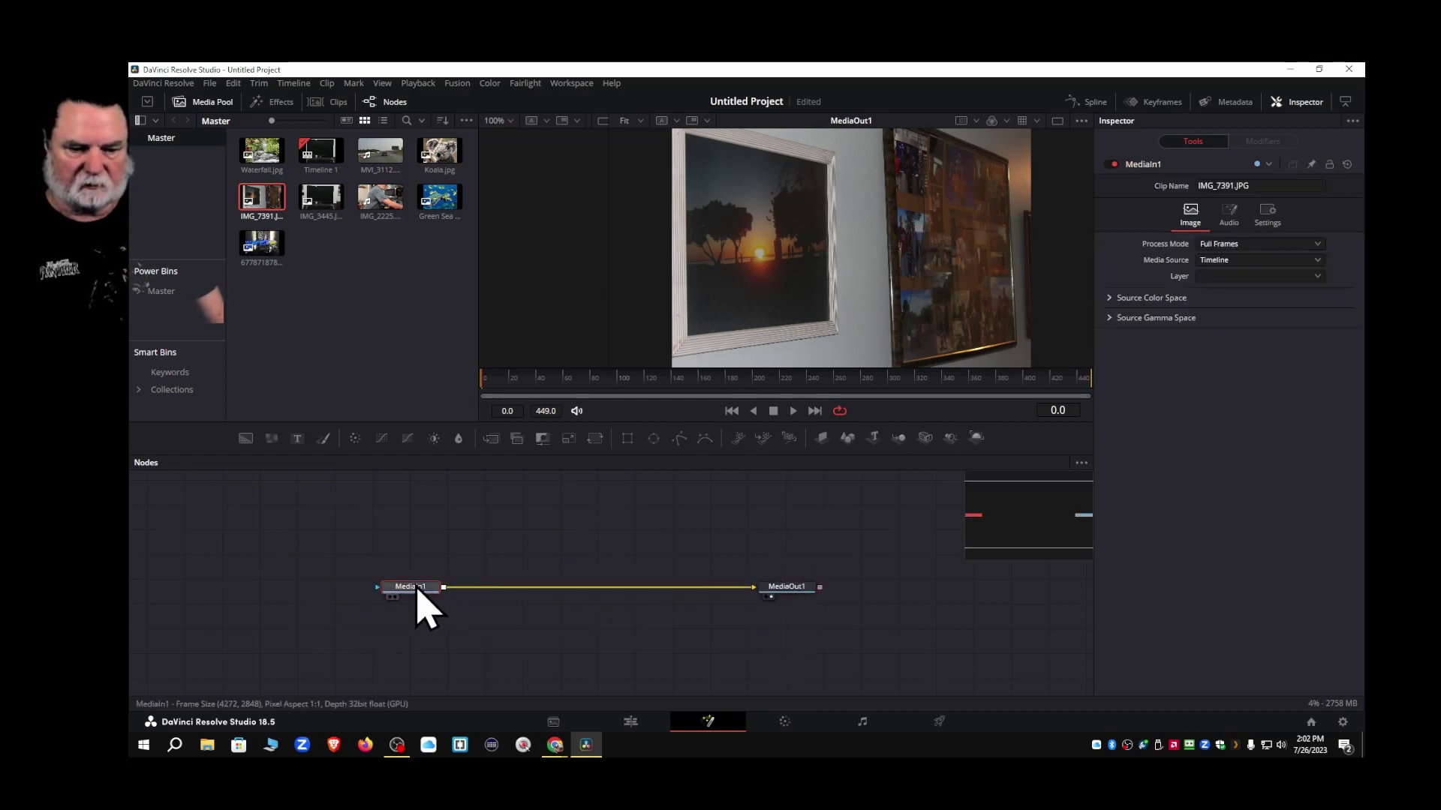
{"action": "key", "text": "shift+space"}
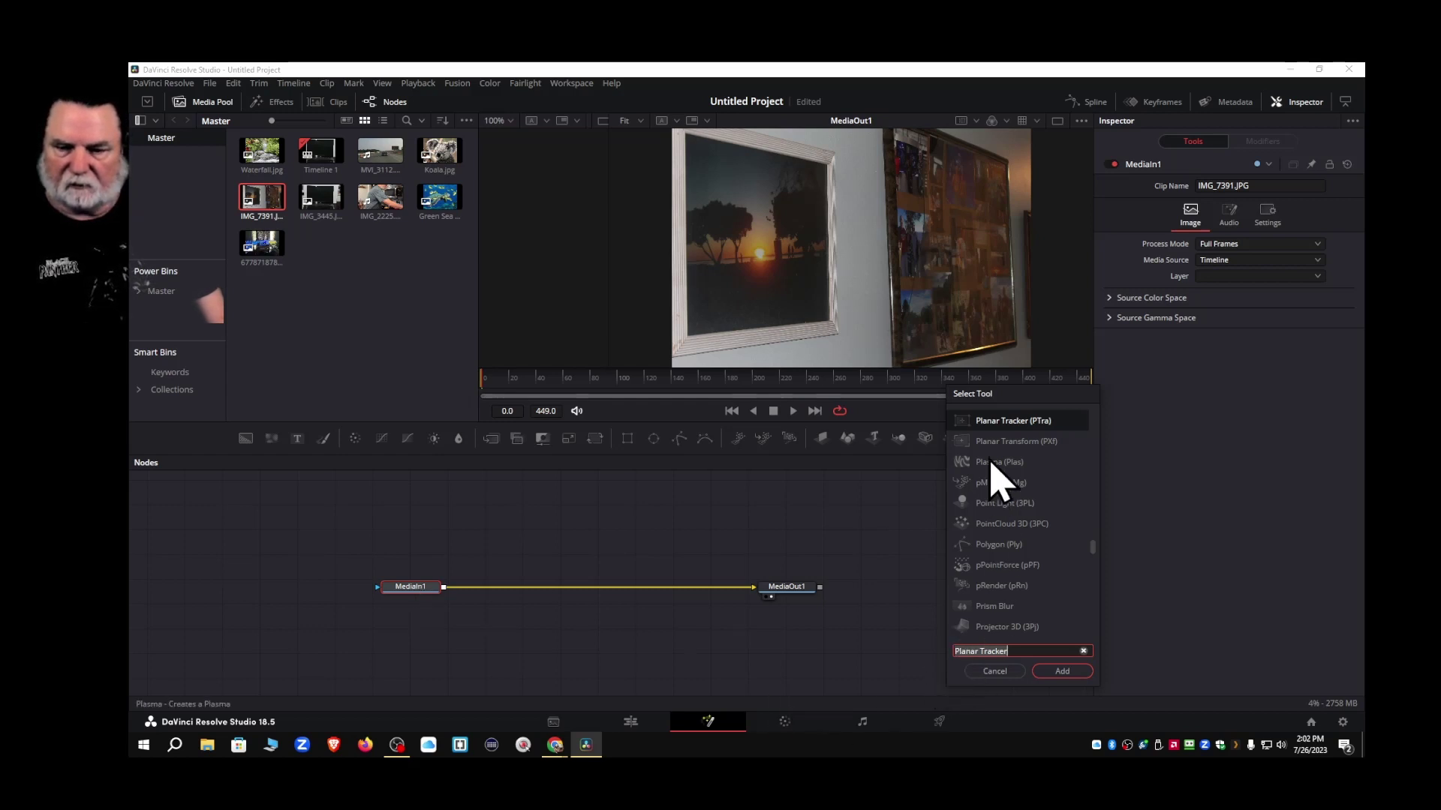
{"action": "left_click", "coordinate": [1061, 671]}
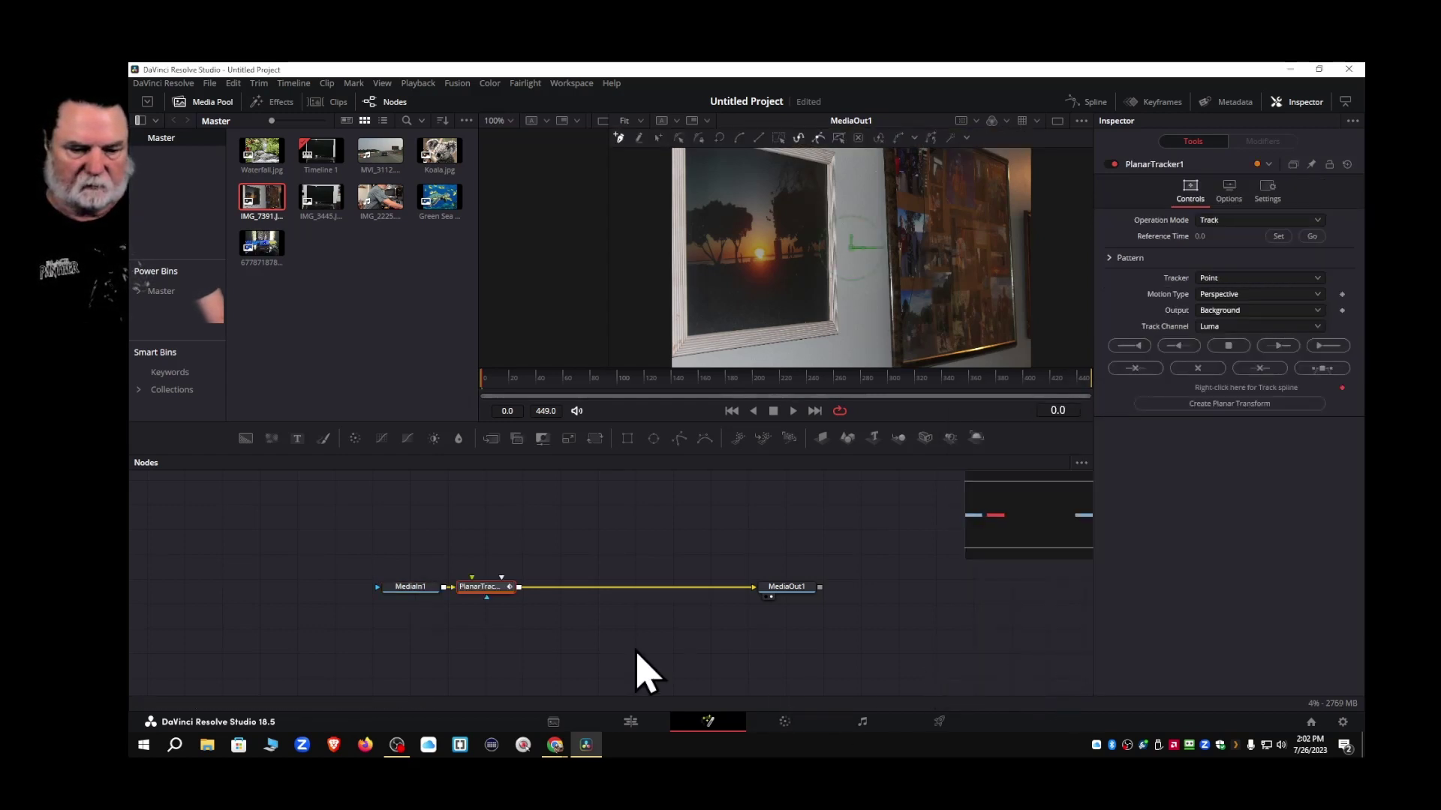
{"action": "left_click_drag", "start_coordinate": [484, 591], "coordinate": [533, 593]}
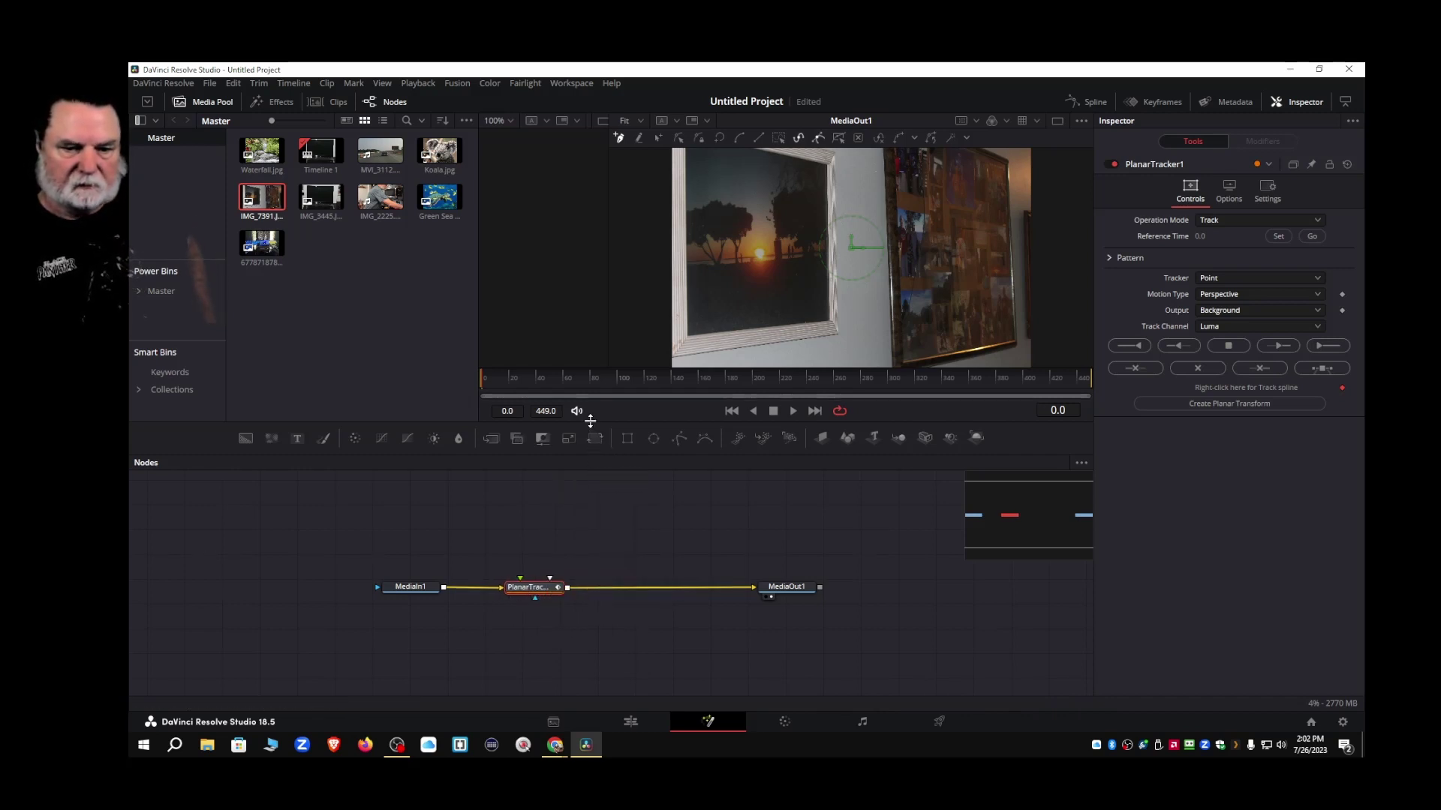
Set the planar tracker's operation mode to Corner Pin and fit the four corner points to the sunset picture inside the white frame
{"action": "left_click_drag", "start_coordinate": [589, 422], "coordinate": [578, 545]}
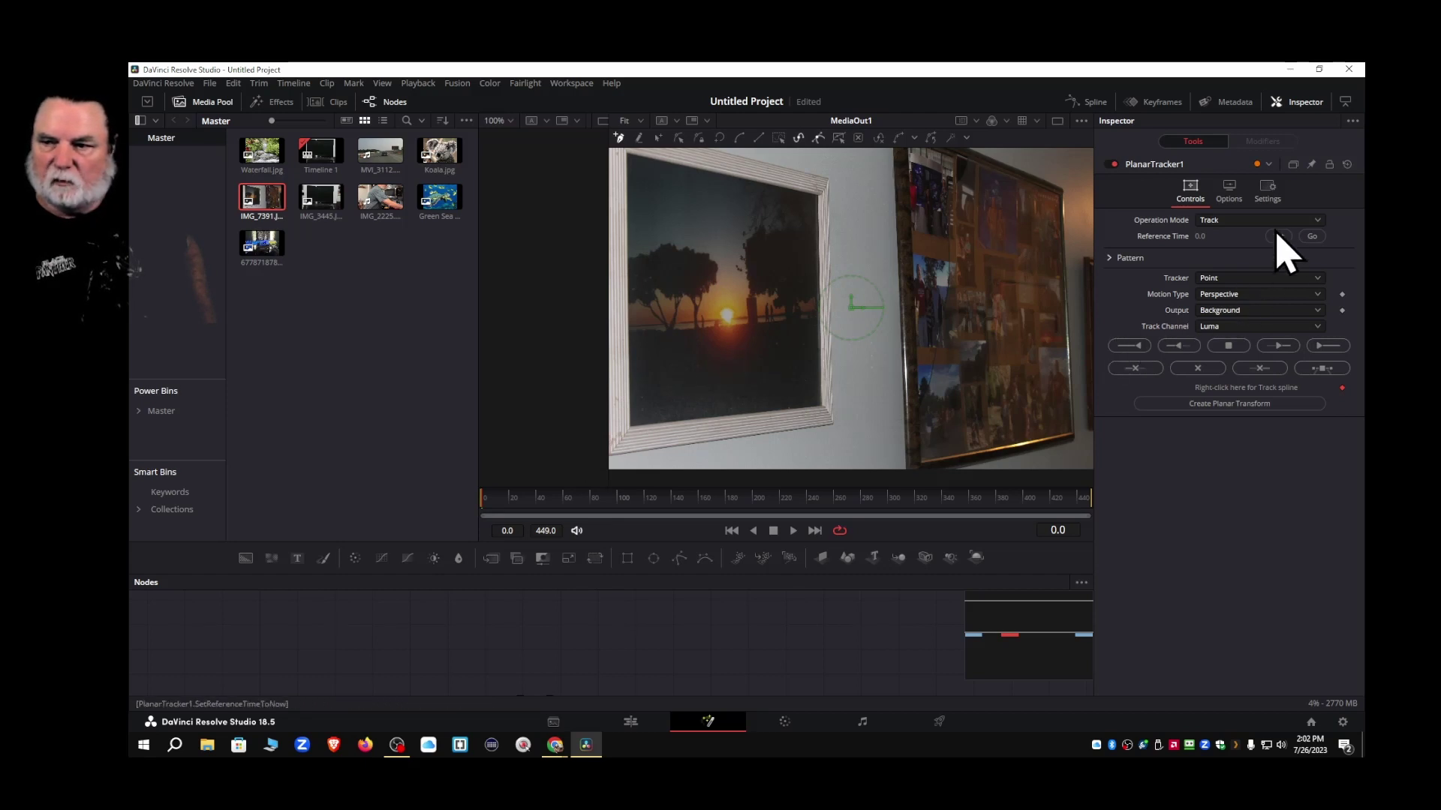
{"action": "left_click", "coordinate": [1319, 222]}
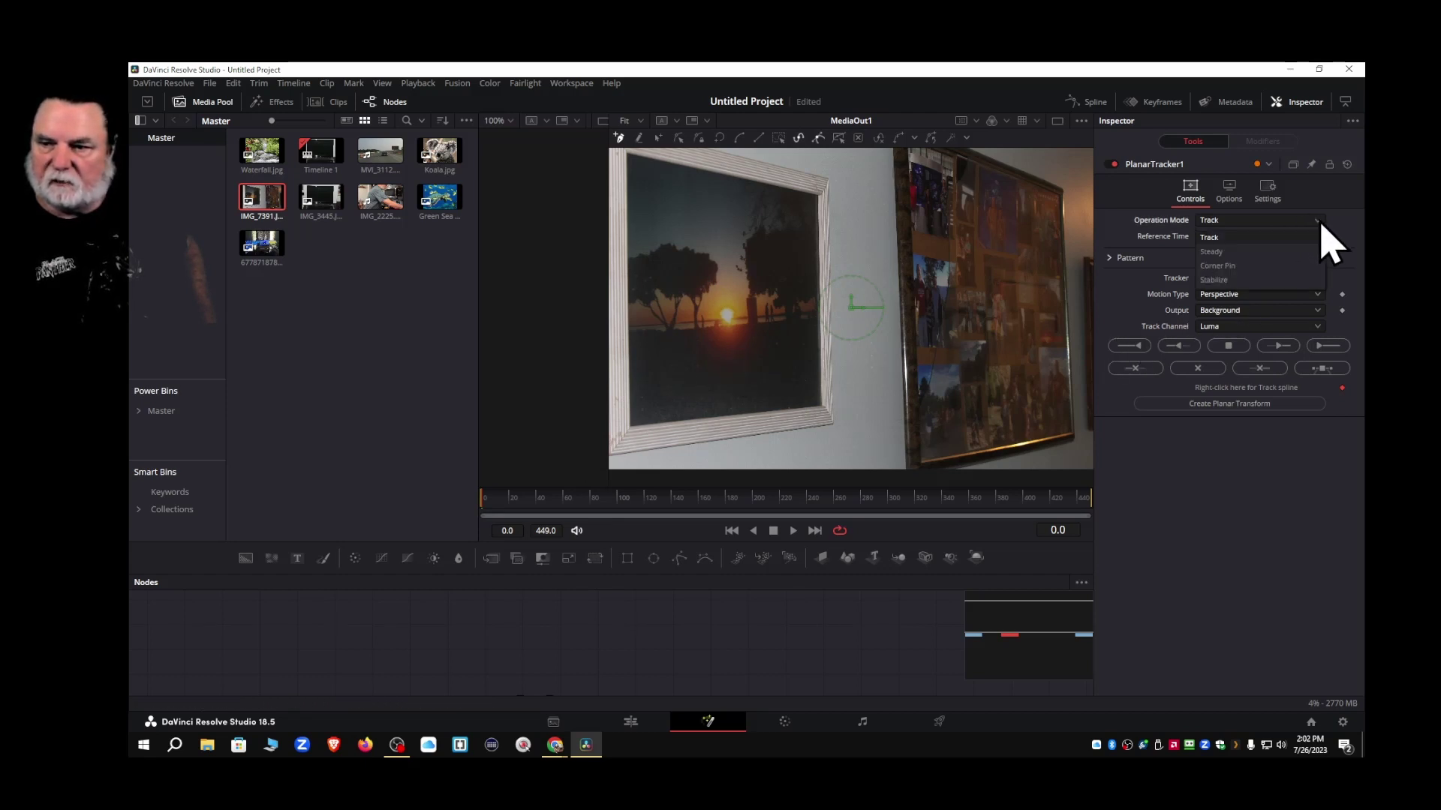
{"action": "left_click", "coordinate": [1232, 283]}
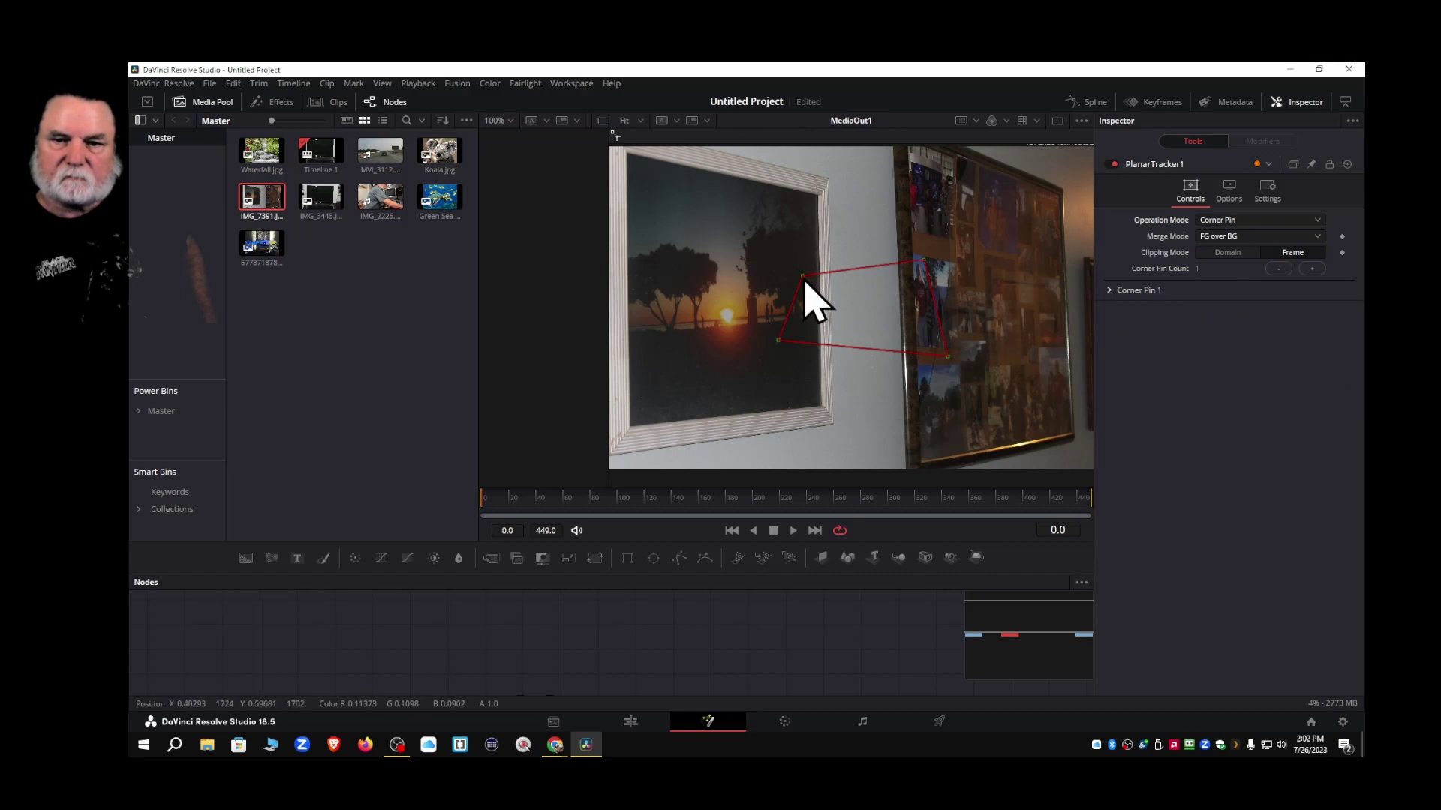
{"action": "left_click_drag", "start_coordinate": [804, 277], "coordinate": [631, 162]}
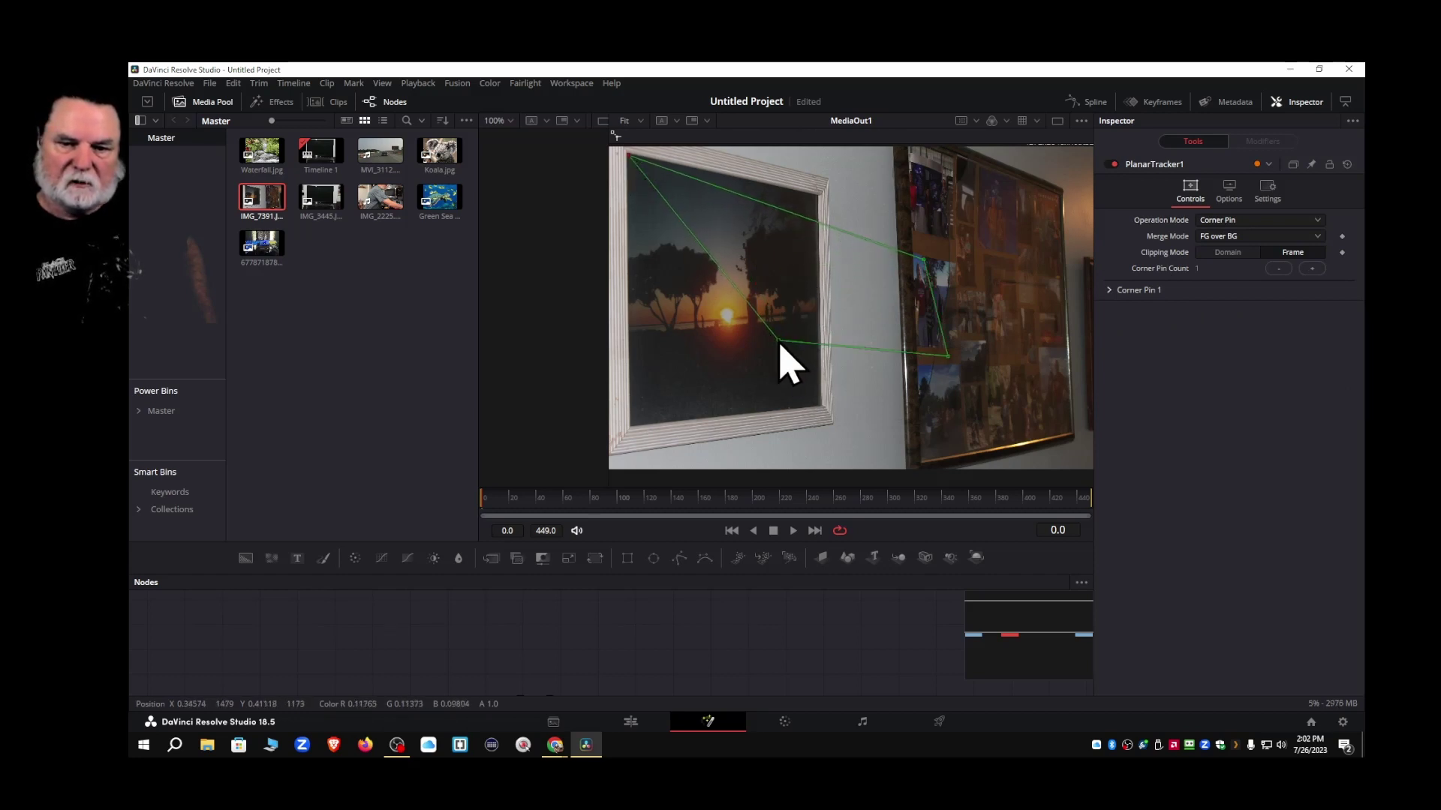
{"action": "left_click_drag", "start_coordinate": [779, 342], "coordinate": [629, 425]}
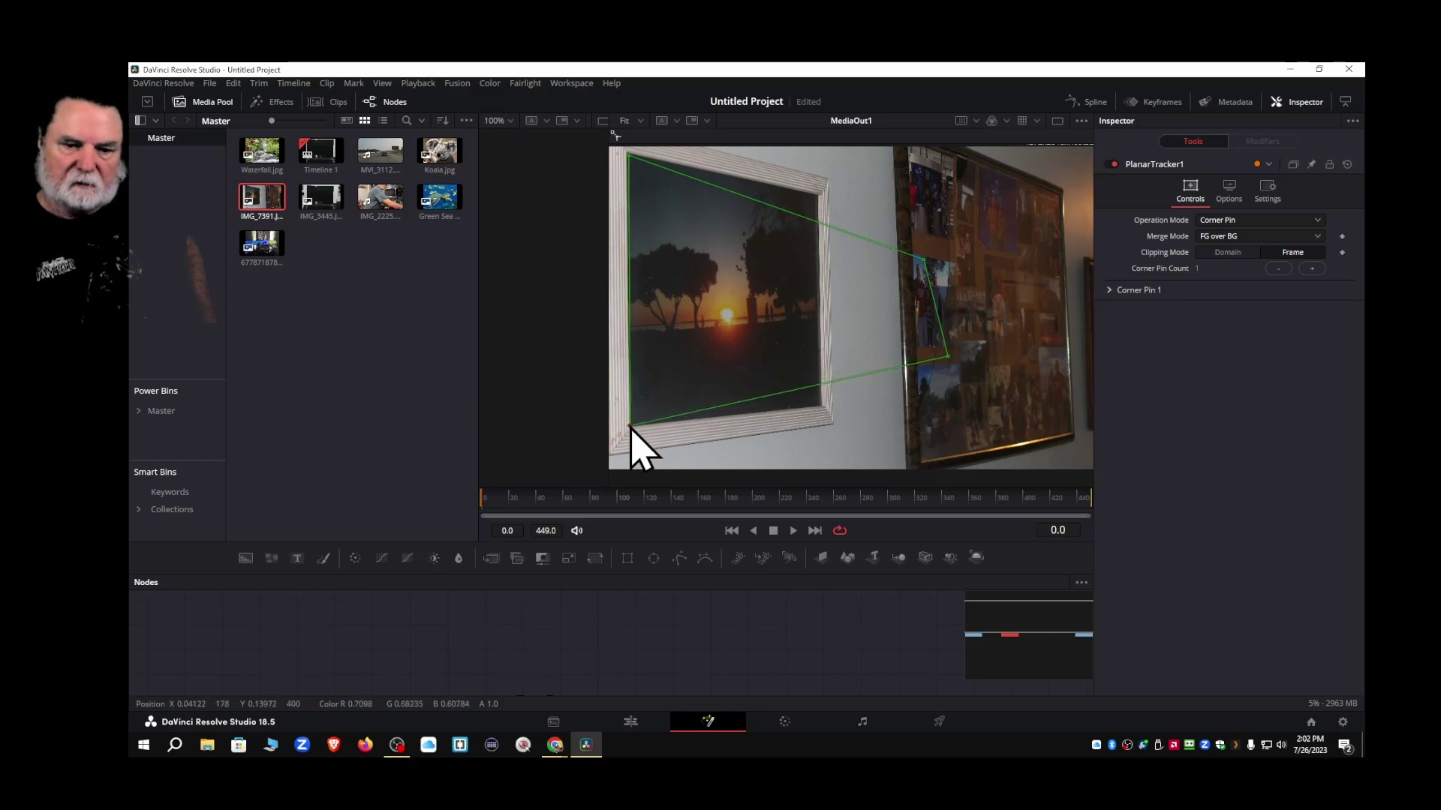
{"action": "left_click_drag", "start_coordinate": [947, 357], "coordinate": [824, 405]}
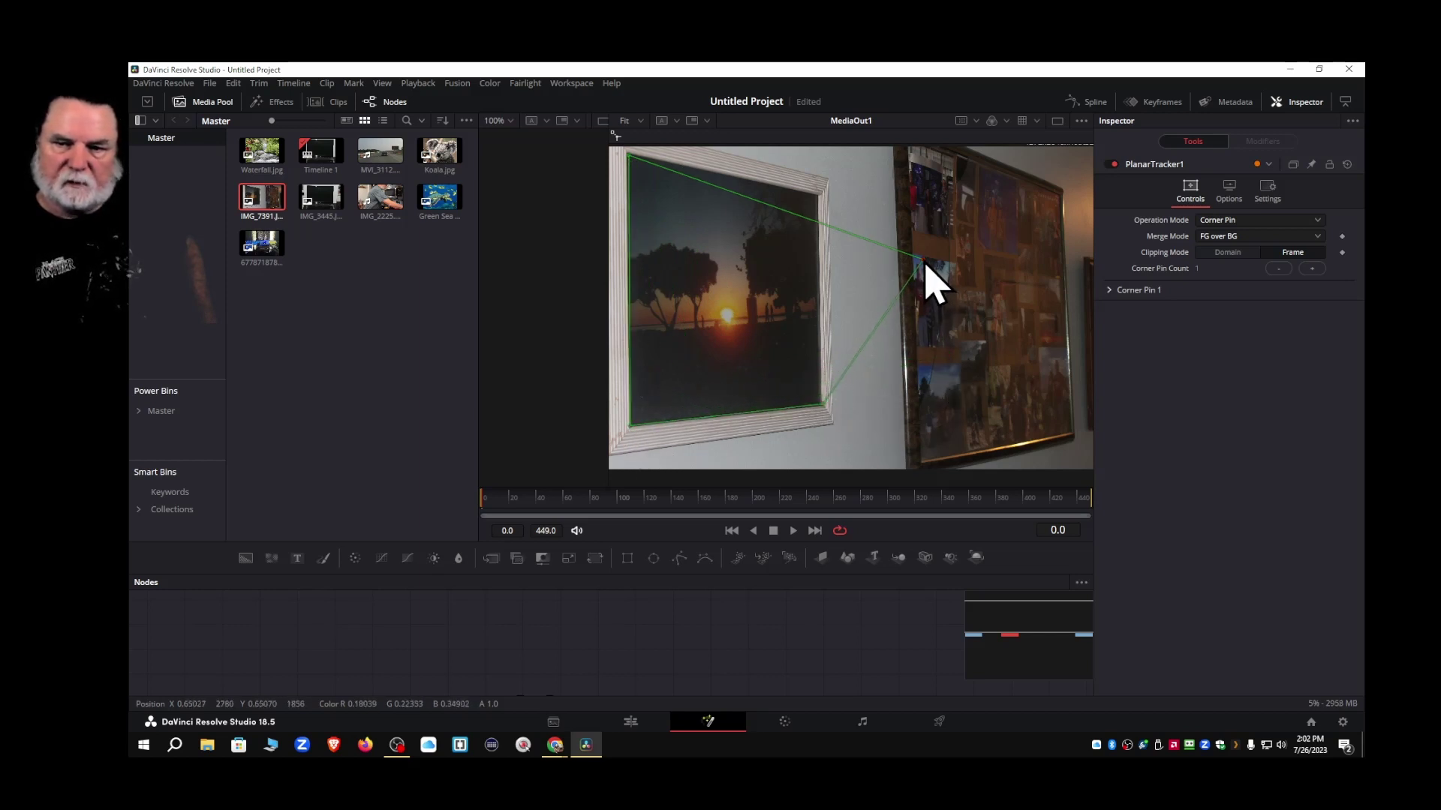
{"action": "left_click_drag", "start_coordinate": [924, 261], "coordinate": [818, 197]}
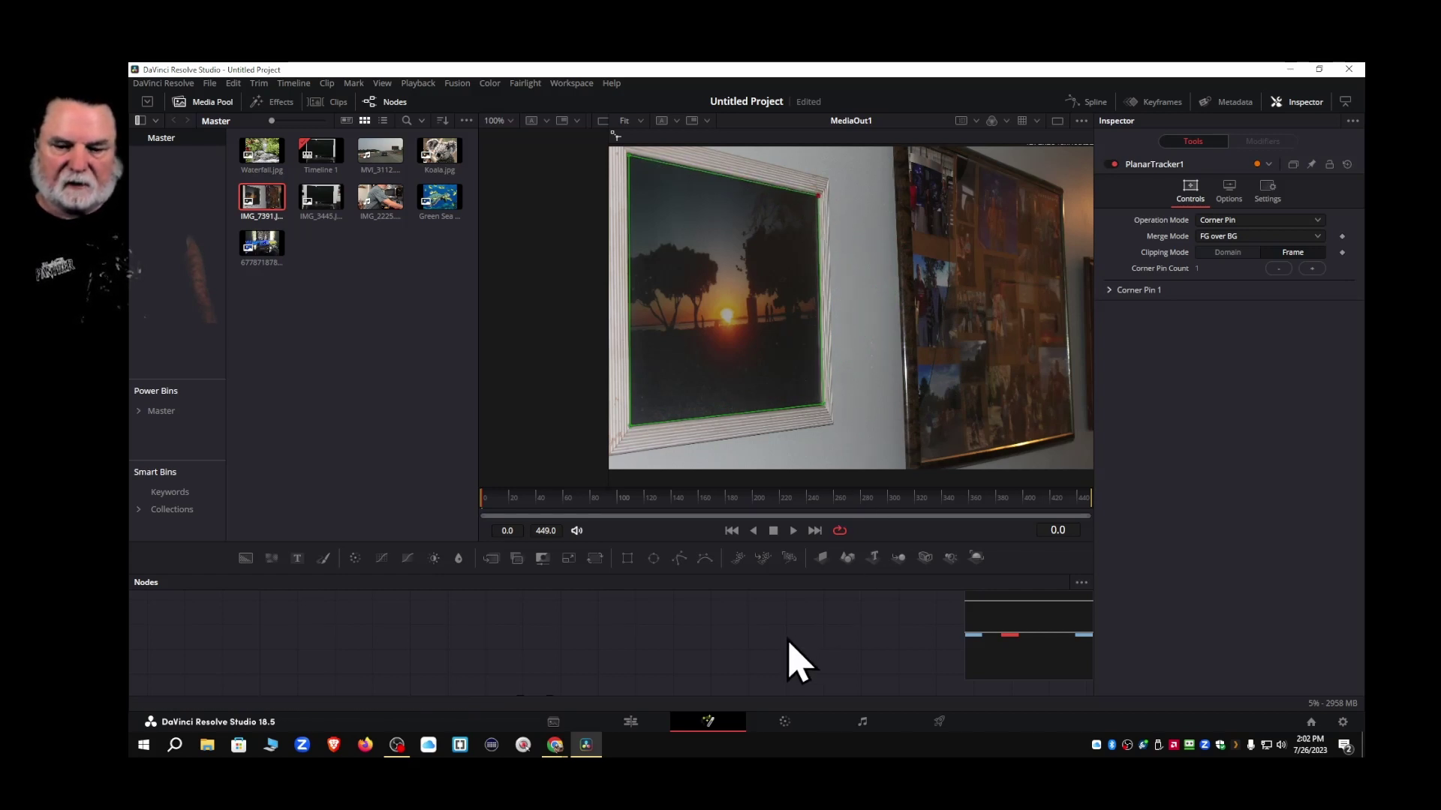
Connect the MVI_3112.MOV clip to the planar tracker's corner pin input and play back the composite briefly
{"action": "left_click_drag", "start_coordinate": [774, 541], "coordinate": [782, 405]}
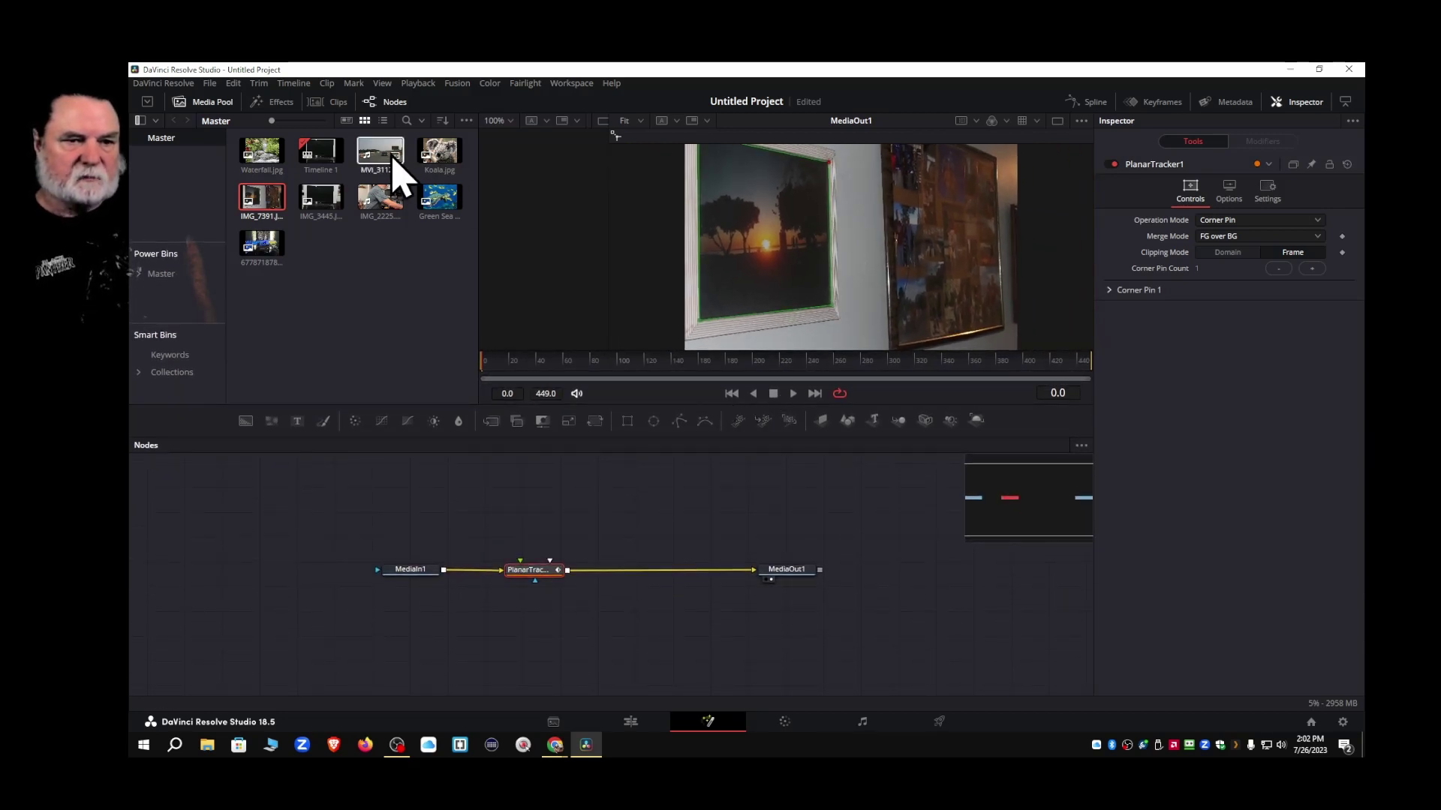
{"action": "left_click_drag", "start_coordinate": [383, 160], "coordinate": [537, 585]}
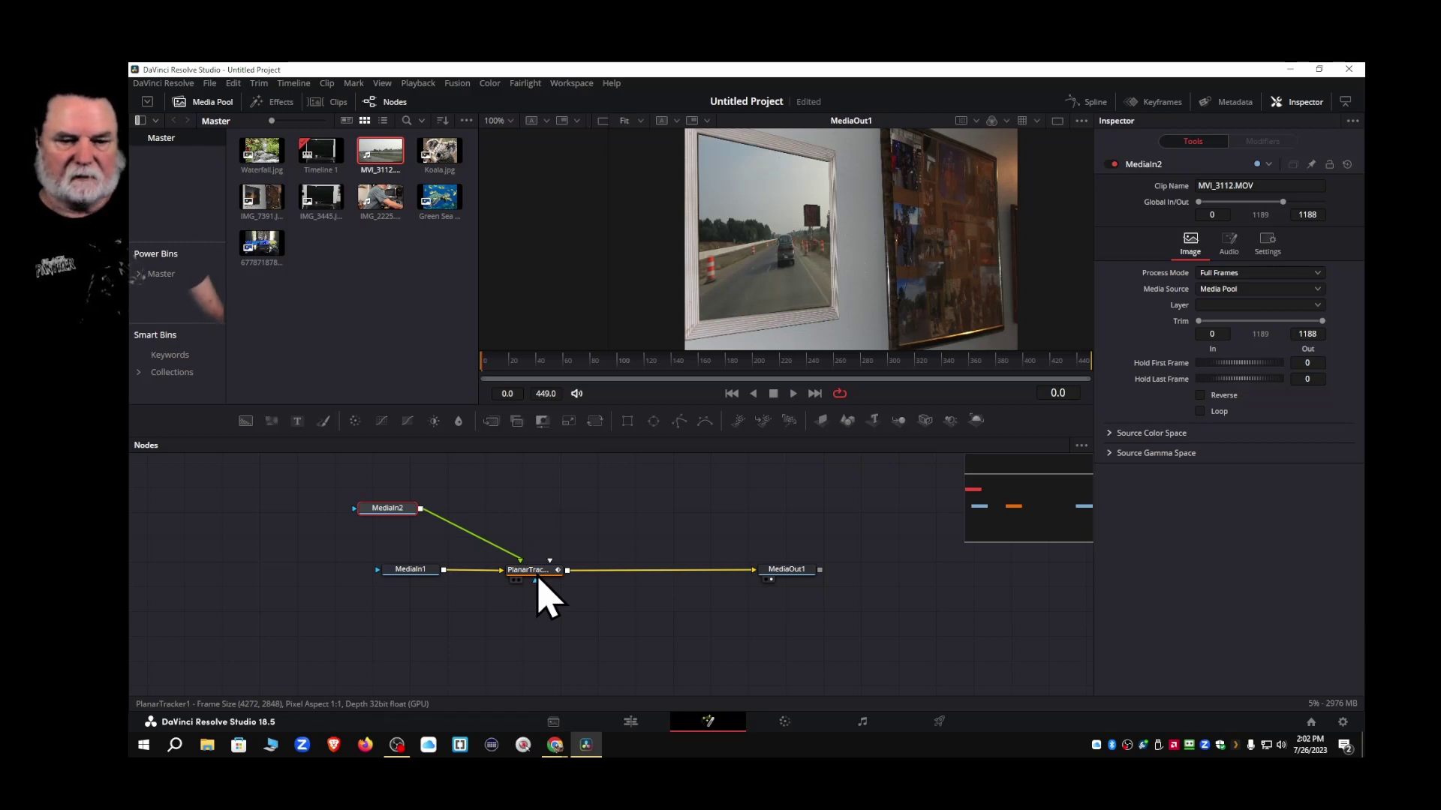
{"action": "left_click", "coordinate": [793, 393]}
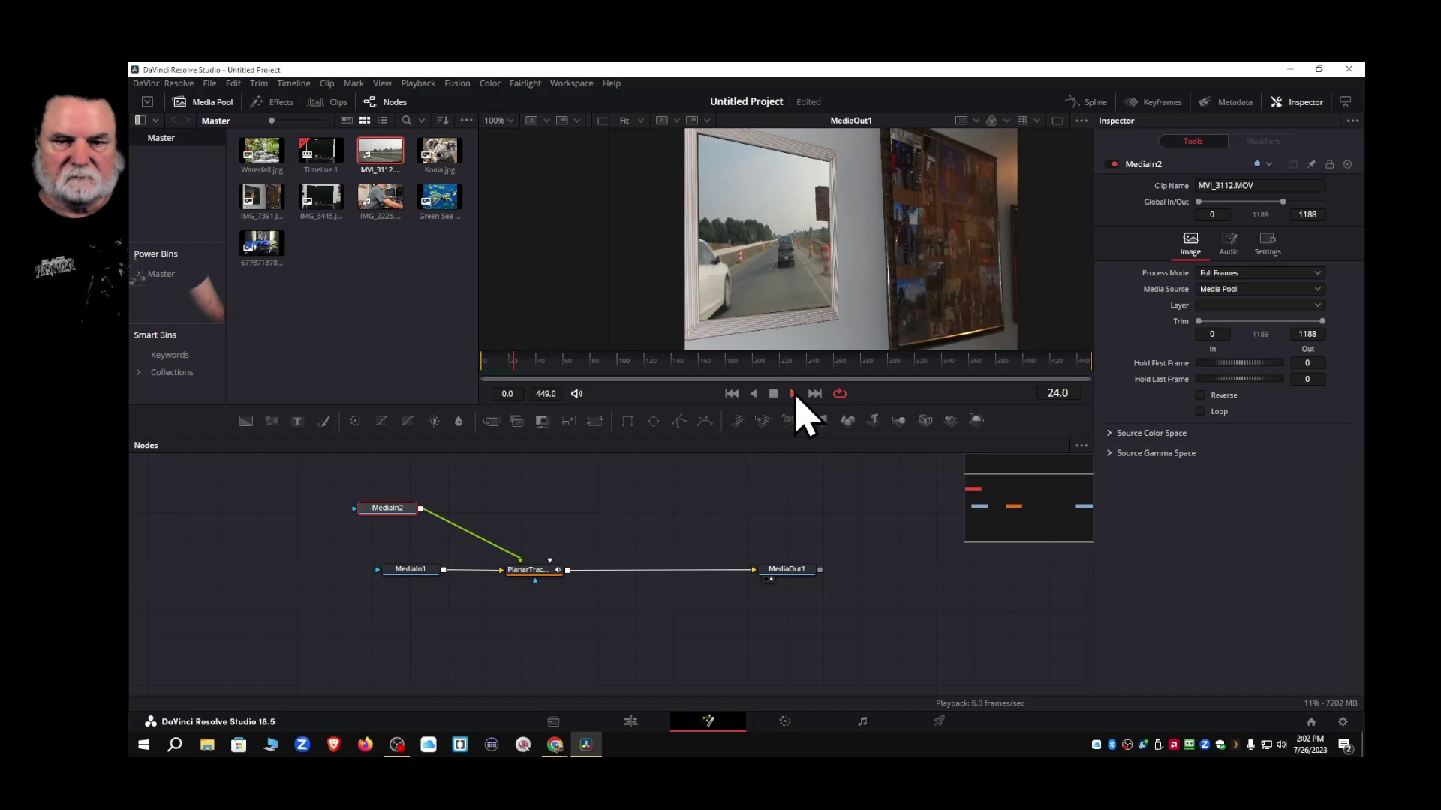
{"action": "left_click", "coordinate": [773, 395]}
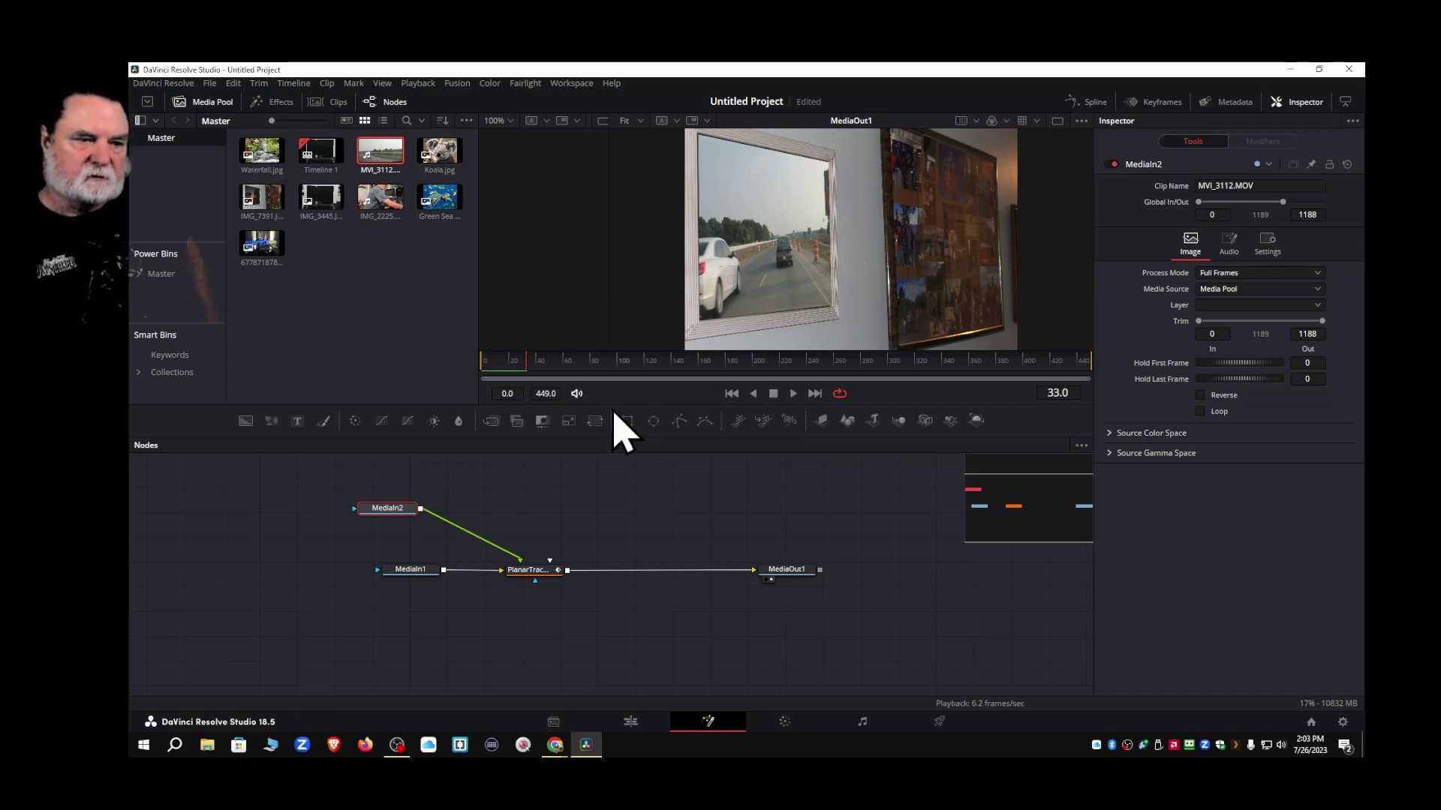
Add Green Sea Turtle.jpg as an unconnected node below MediaIn1 and align the MediaIn2 node above MediaIn1
{"action": "left_click_drag", "start_coordinate": [444, 201], "coordinate": [541, 577]}
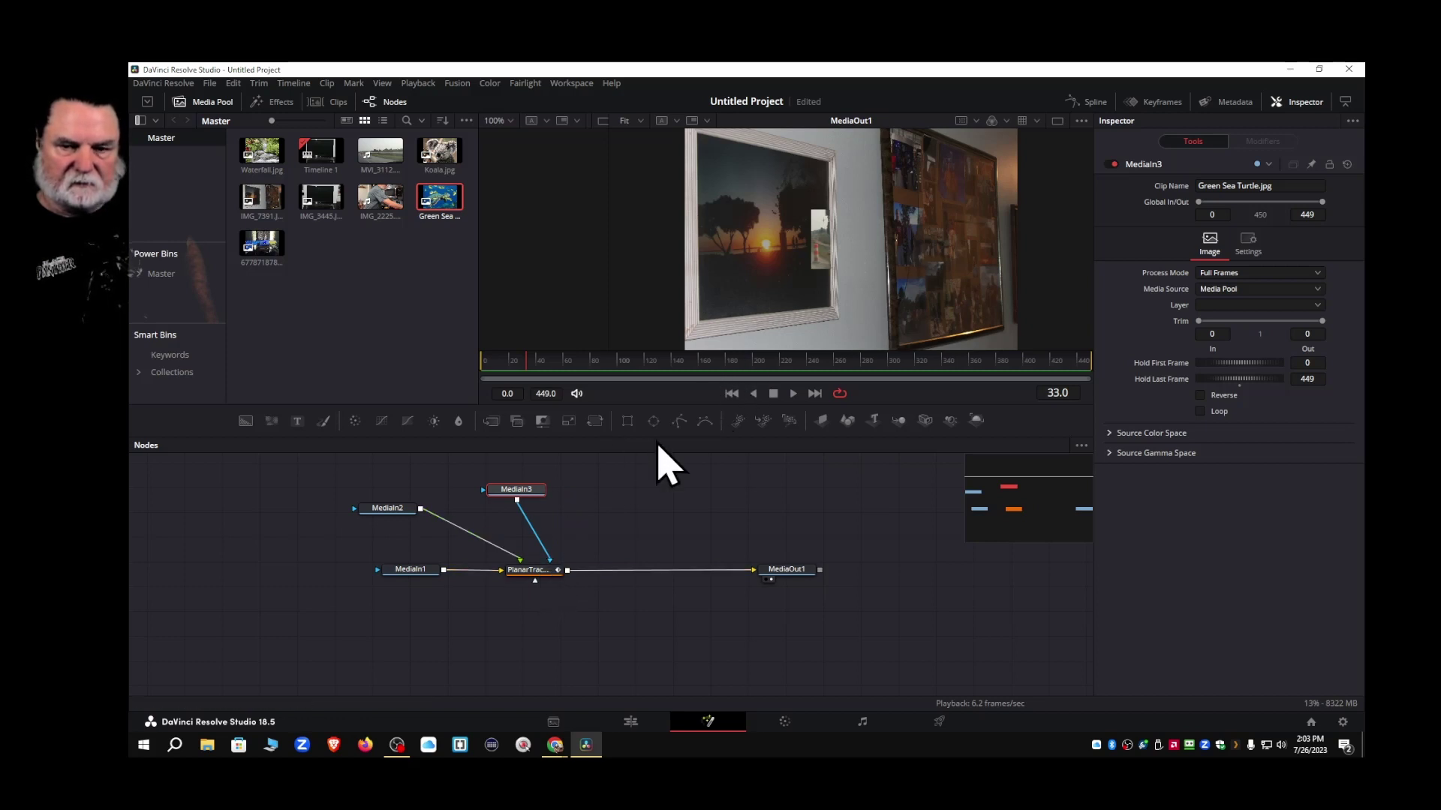
{"action": "left_click_drag", "start_coordinate": [547, 557], "coordinate": [553, 554]}
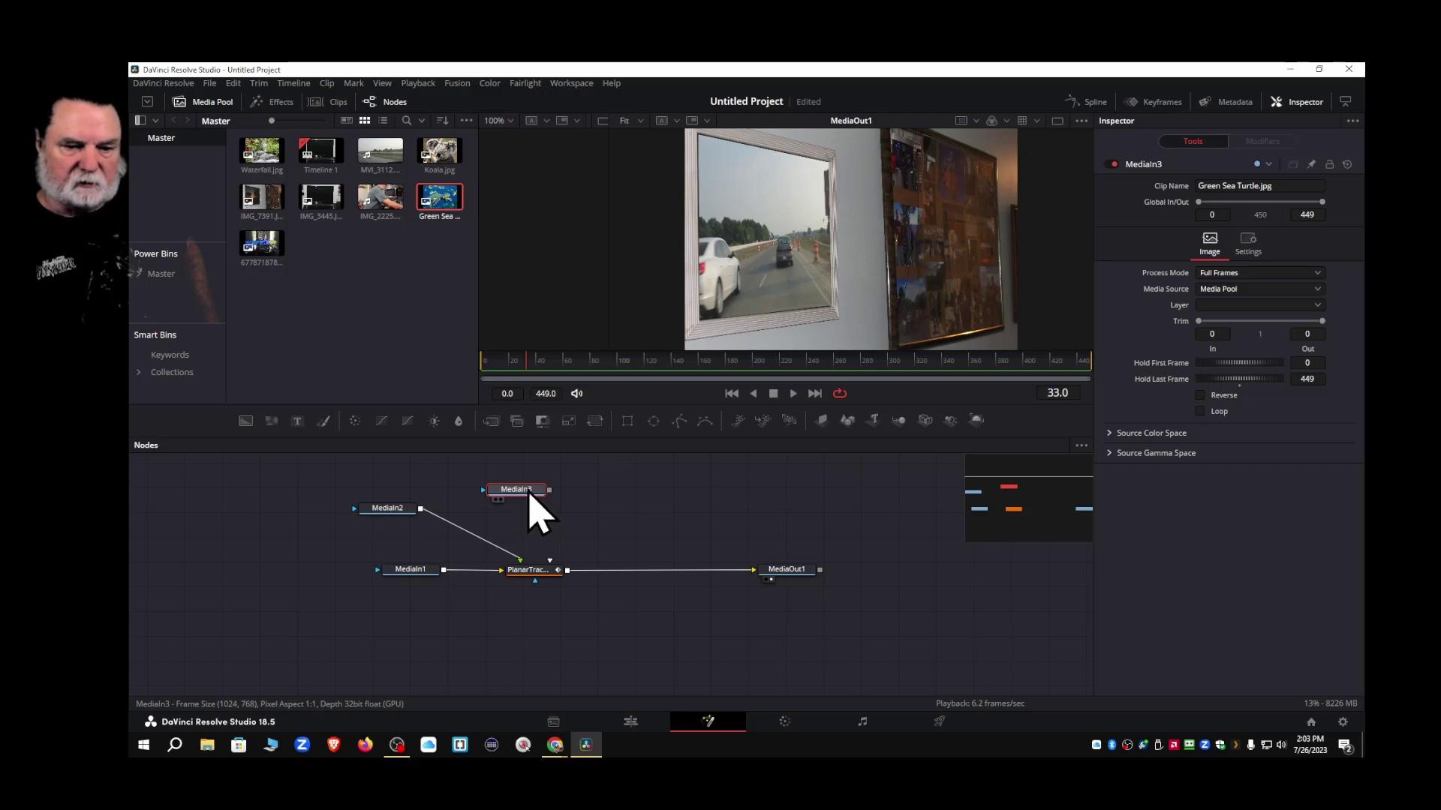
{"action": "left_click_drag", "start_coordinate": [529, 497], "coordinate": [423, 620]}
{"action": "left_click_drag", "start_coordinate": [391, 511], "coordinate": [417, 512]}
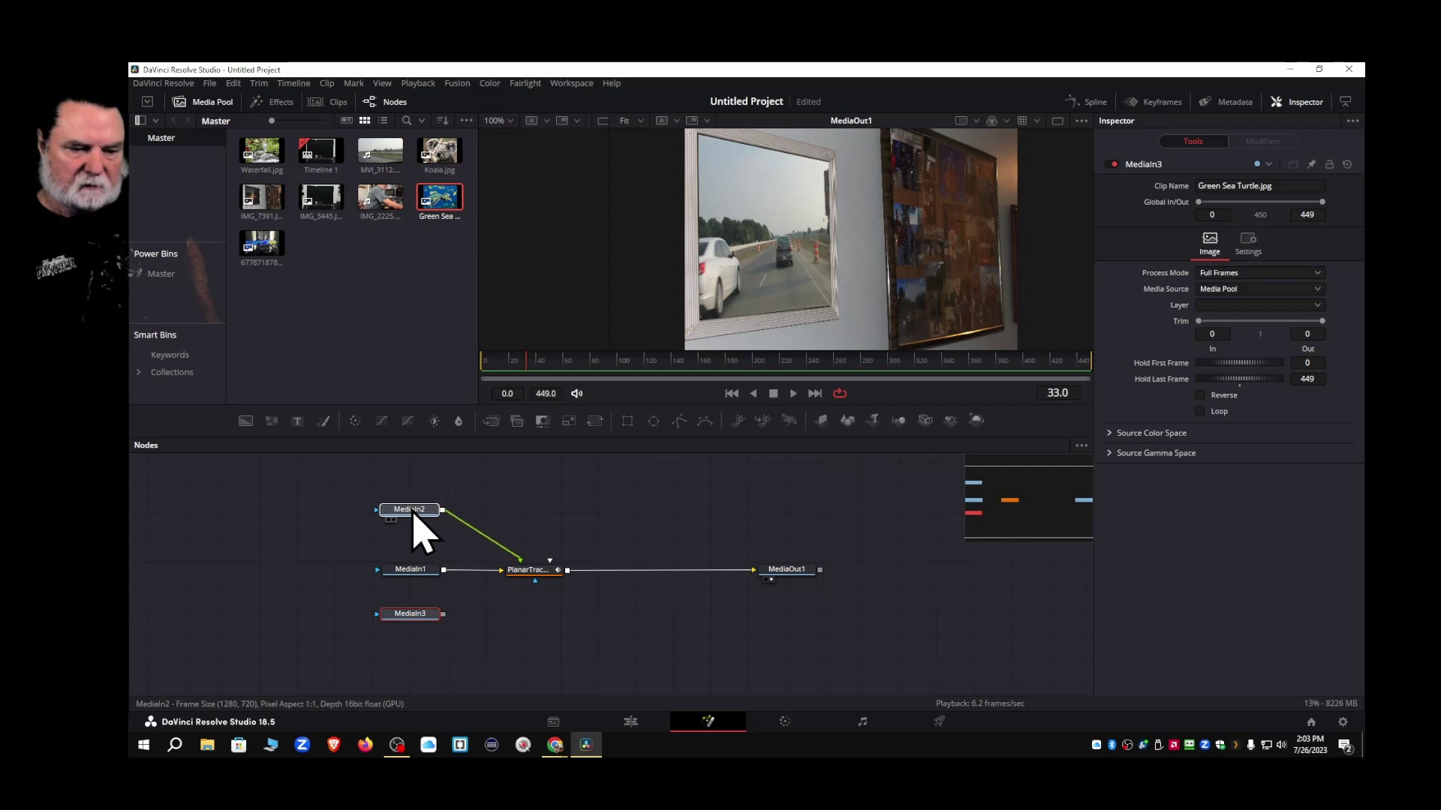
{"action": "left_click", "coordinate": [413, 510]}
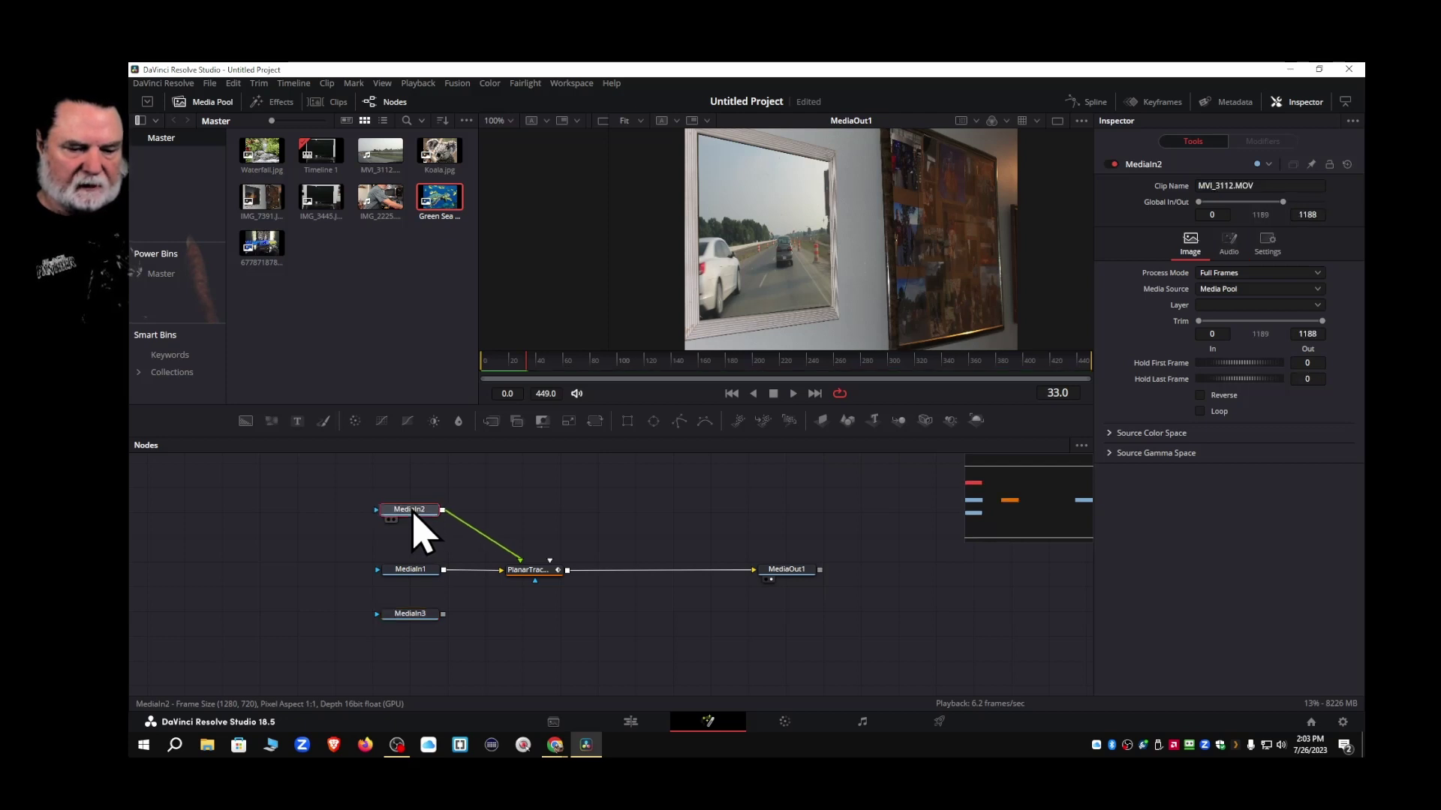
Add a second corner pin to the planar tracker
{"action": "left_click", "coordinate": [529, 572]}
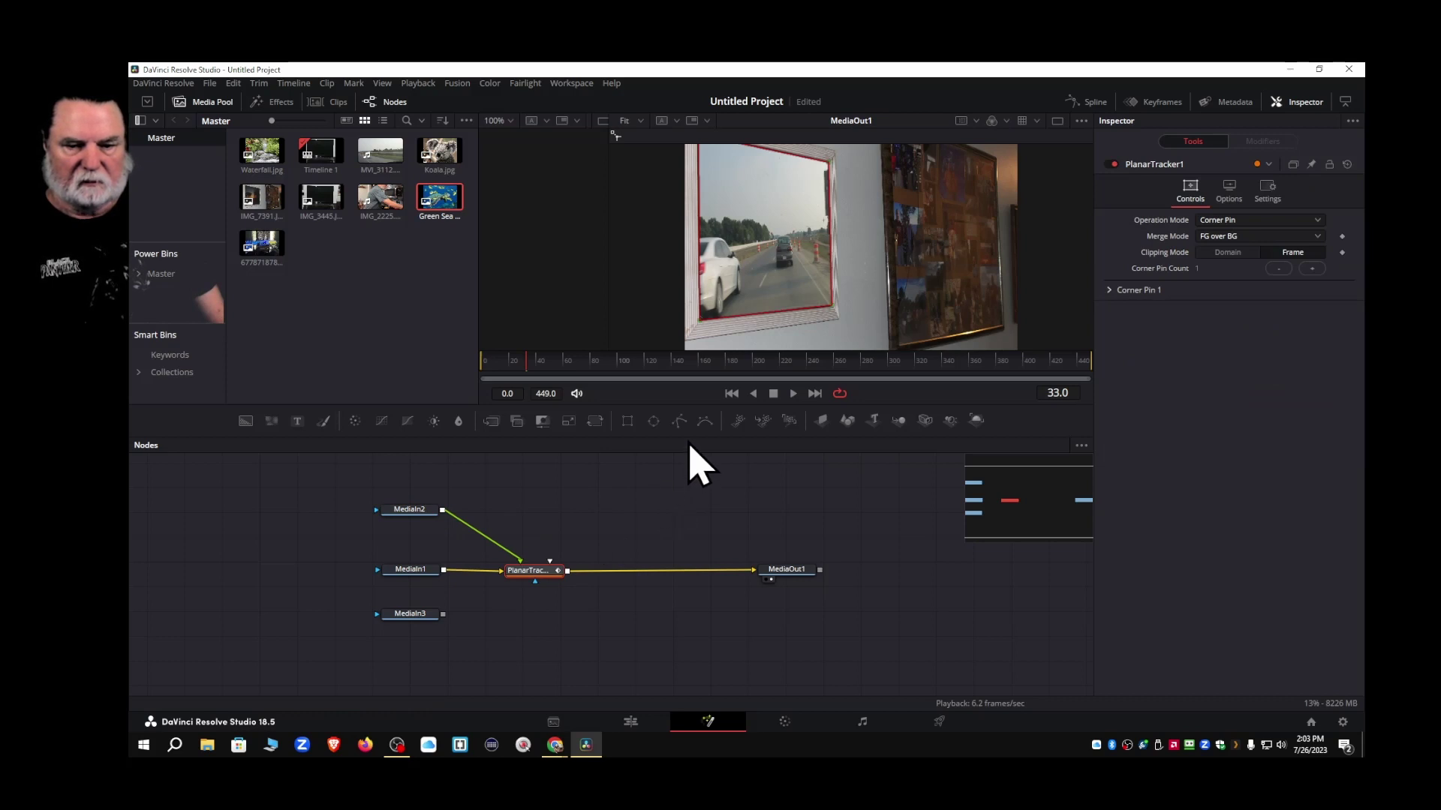
{"action": "left_click_drag", "start_coordinate": [687, 437], "coordinate": [687, 514]}
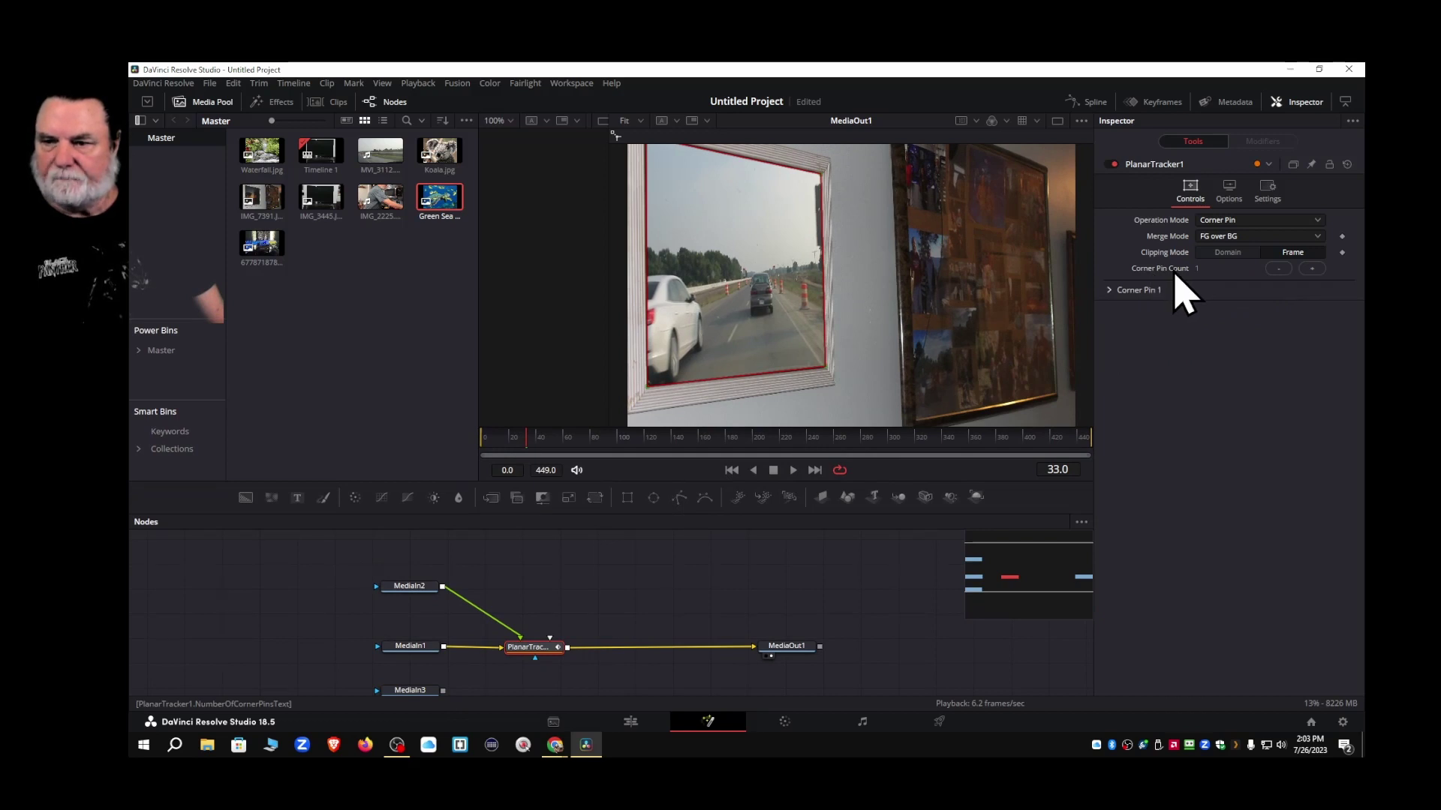
{"action": "left_click", "coordinate": [1312, 268]}
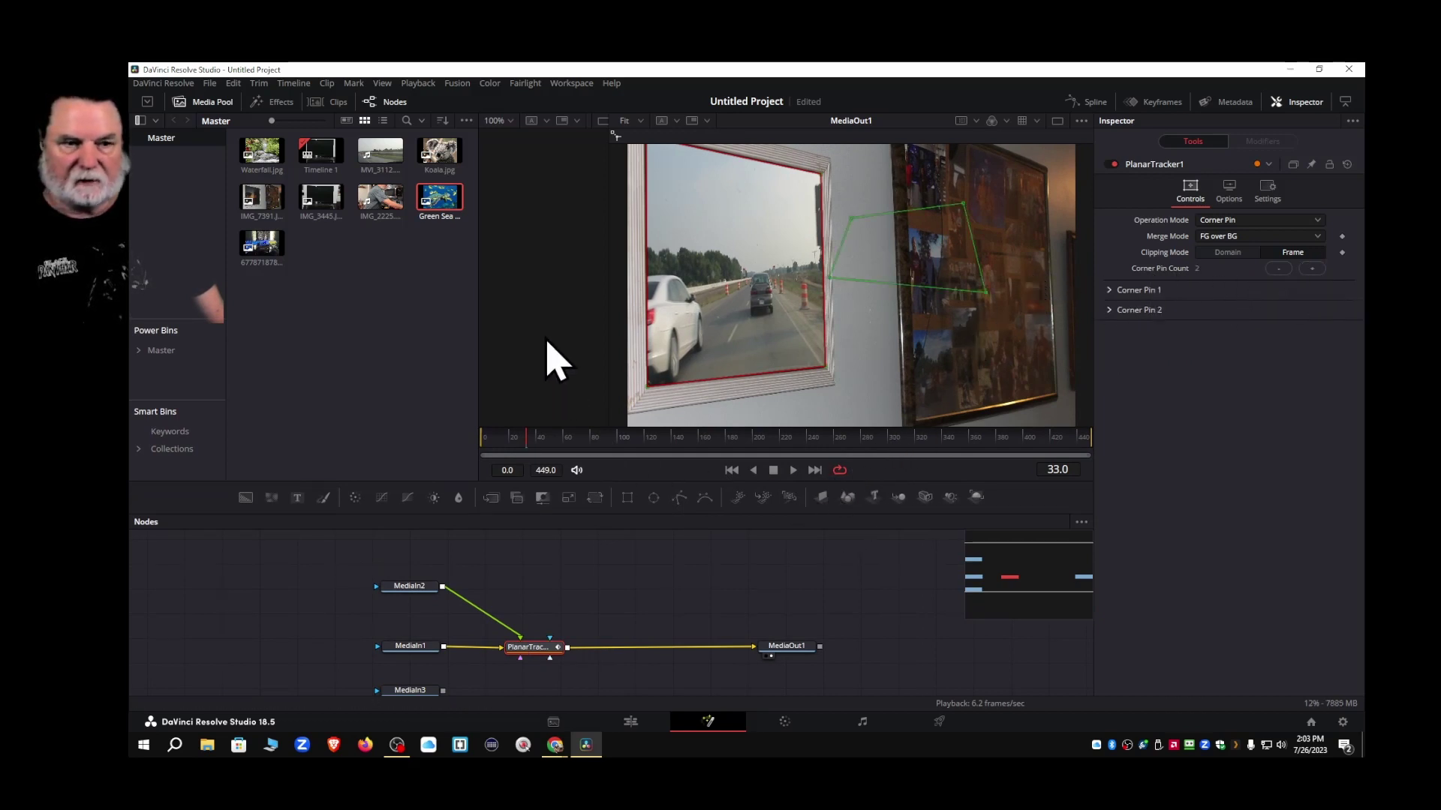
Fit the second corner pin's four points to the picture inside the dark frame and connect the Green Sea Turtle.jpg node to its input
{"action": "left_click", "coordinate": [211, 105]}
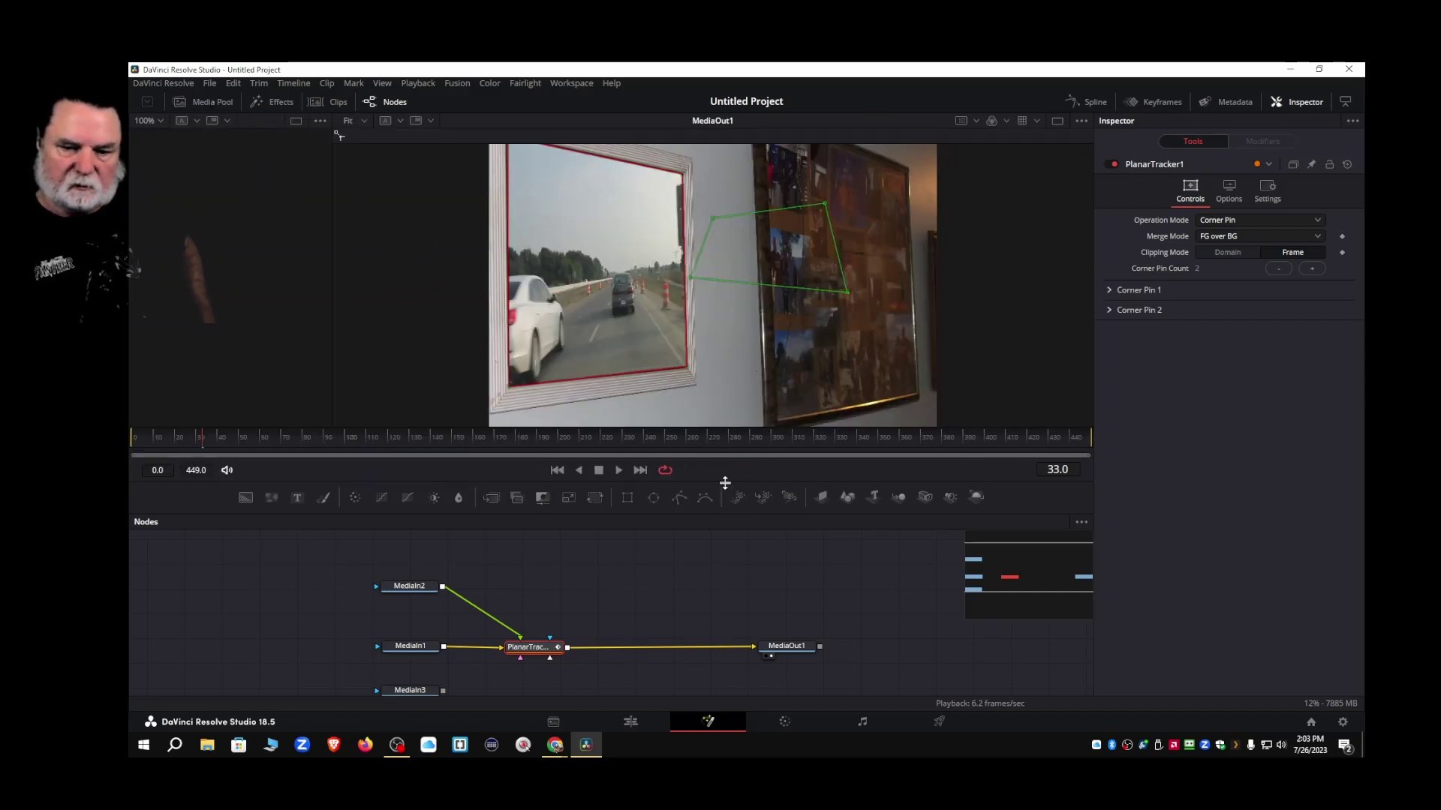
{"action": "left_click_drag", "start_coordinate": [724, 513], "coordinate": [712, 610]}
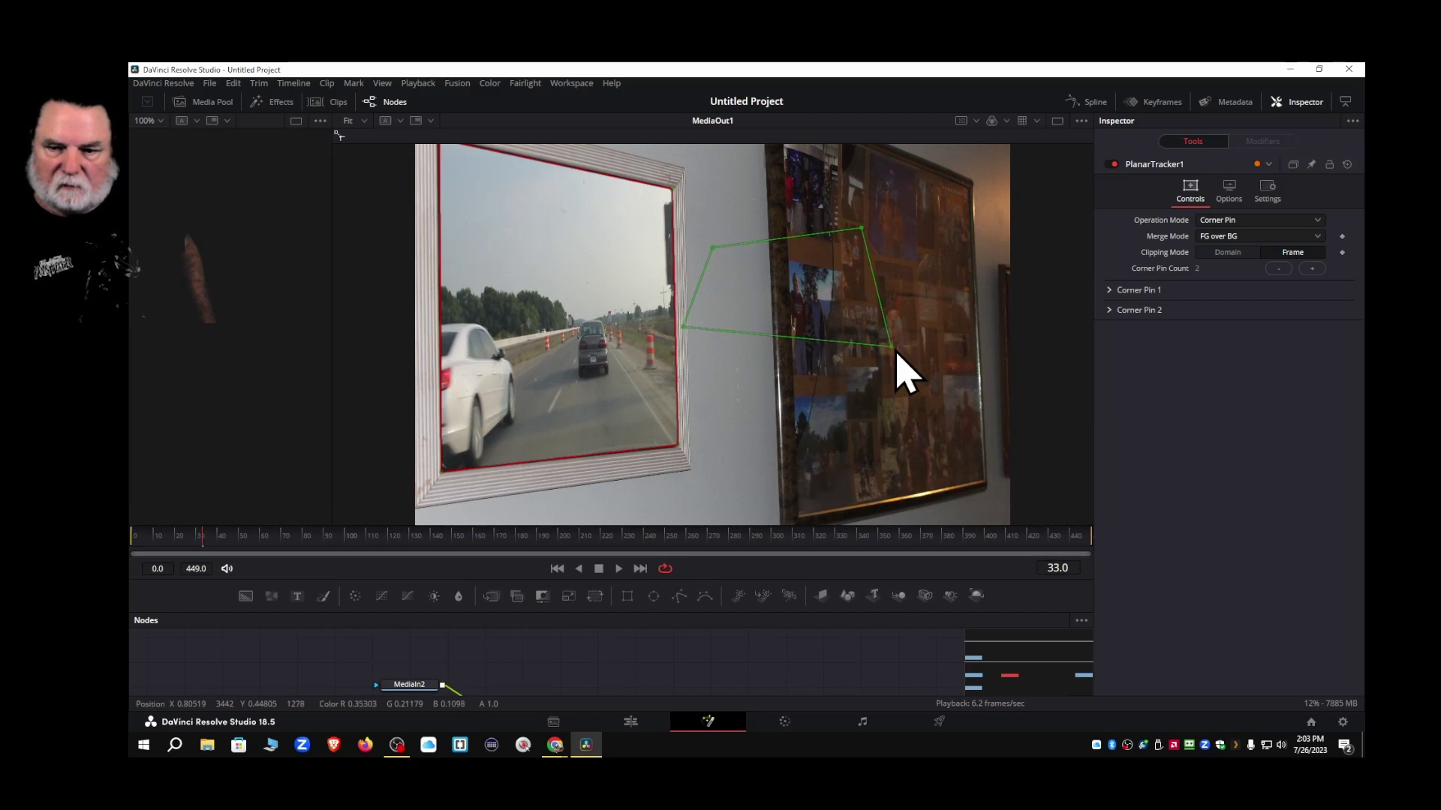
{"action": "left_click_drag", "start_coordinate": [893, 349], "coordinate": [983, 478]}
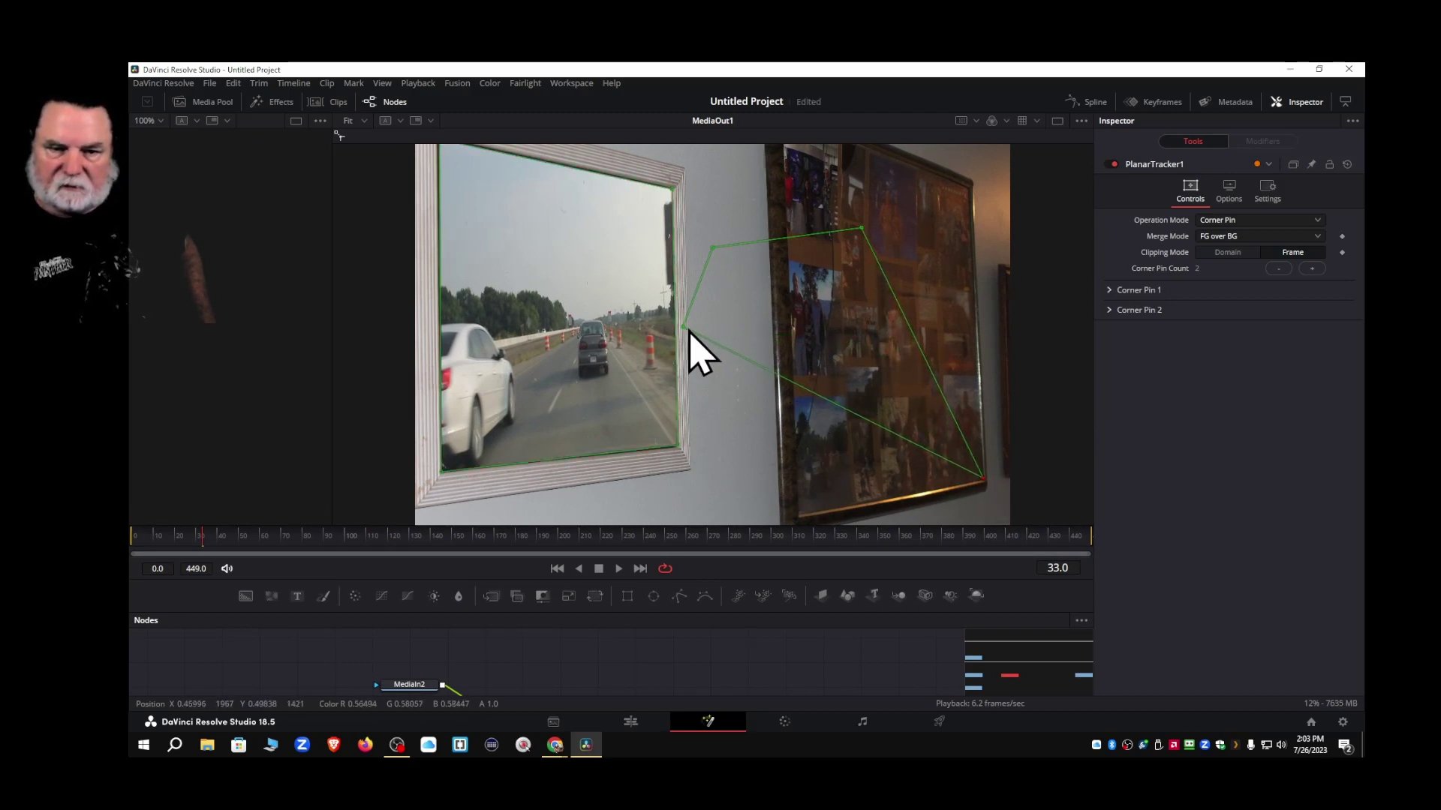
{"action": "left_click_drag", "start_coordinate": [683, 330], "coordinate": [800, 516]}
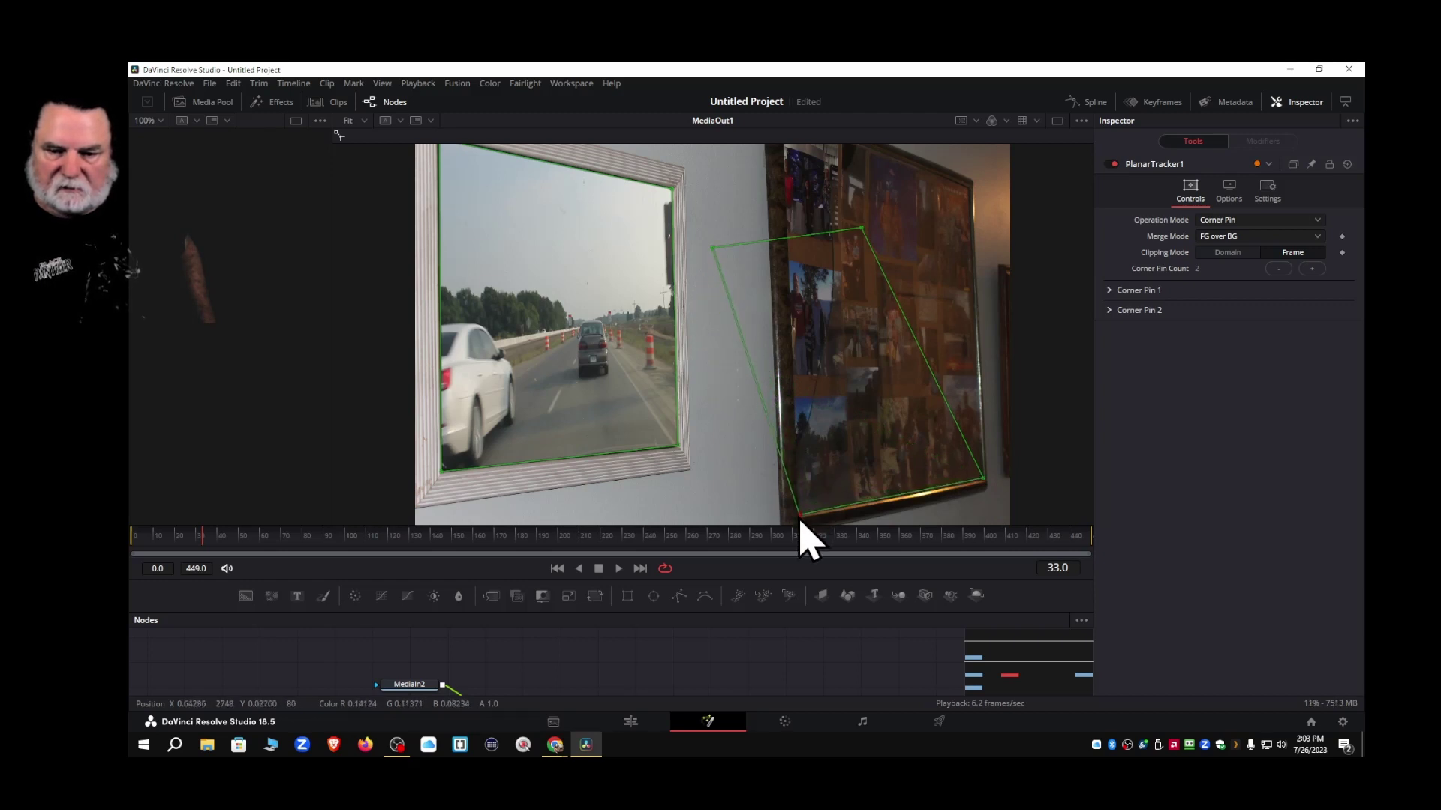
{"action": "left_click_drag", "start_coordinate": [863, 230], "coordinate": [968, 191]}
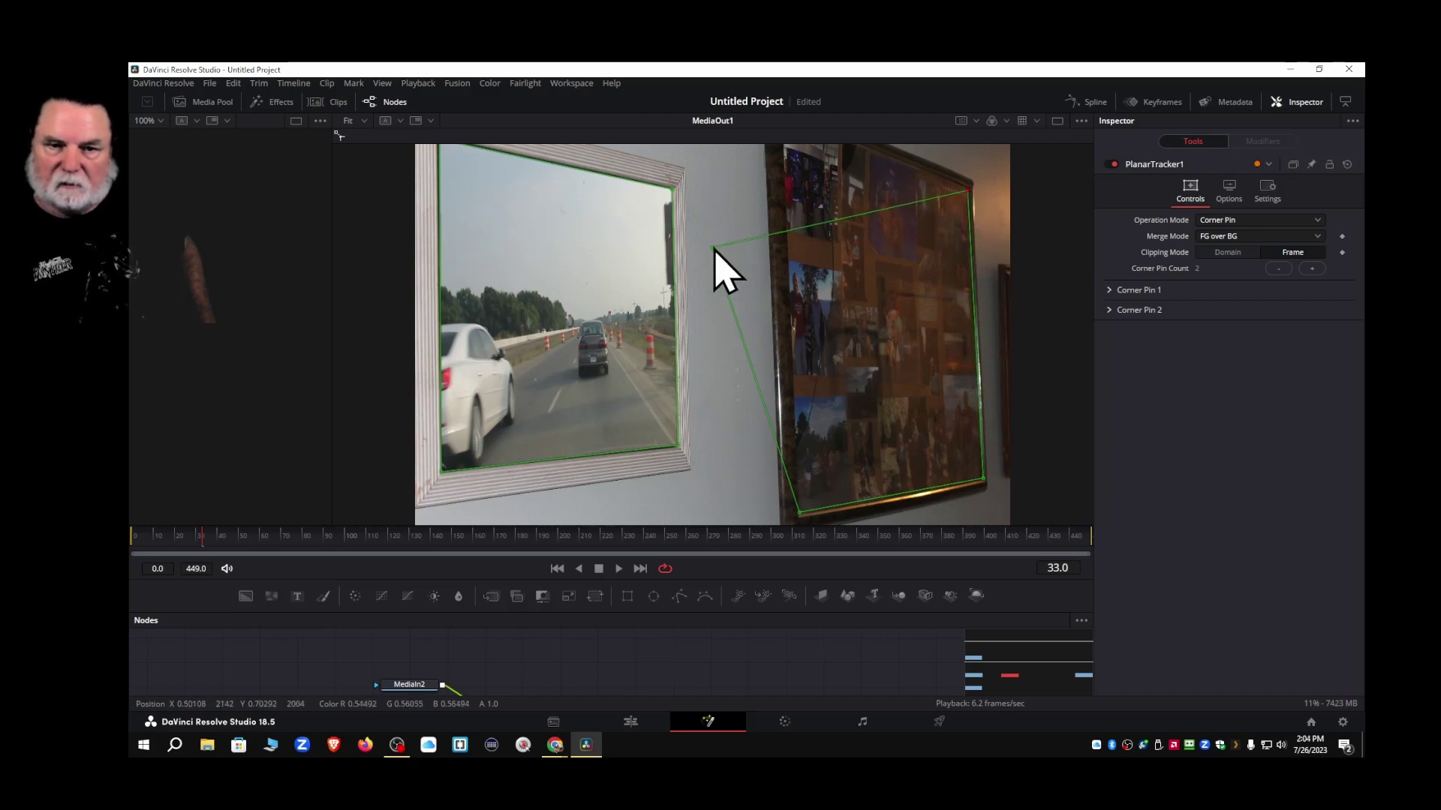
{"action": "left_click_drag", "start_coordinate": [713, 248], "coordinate": [785, 184]}
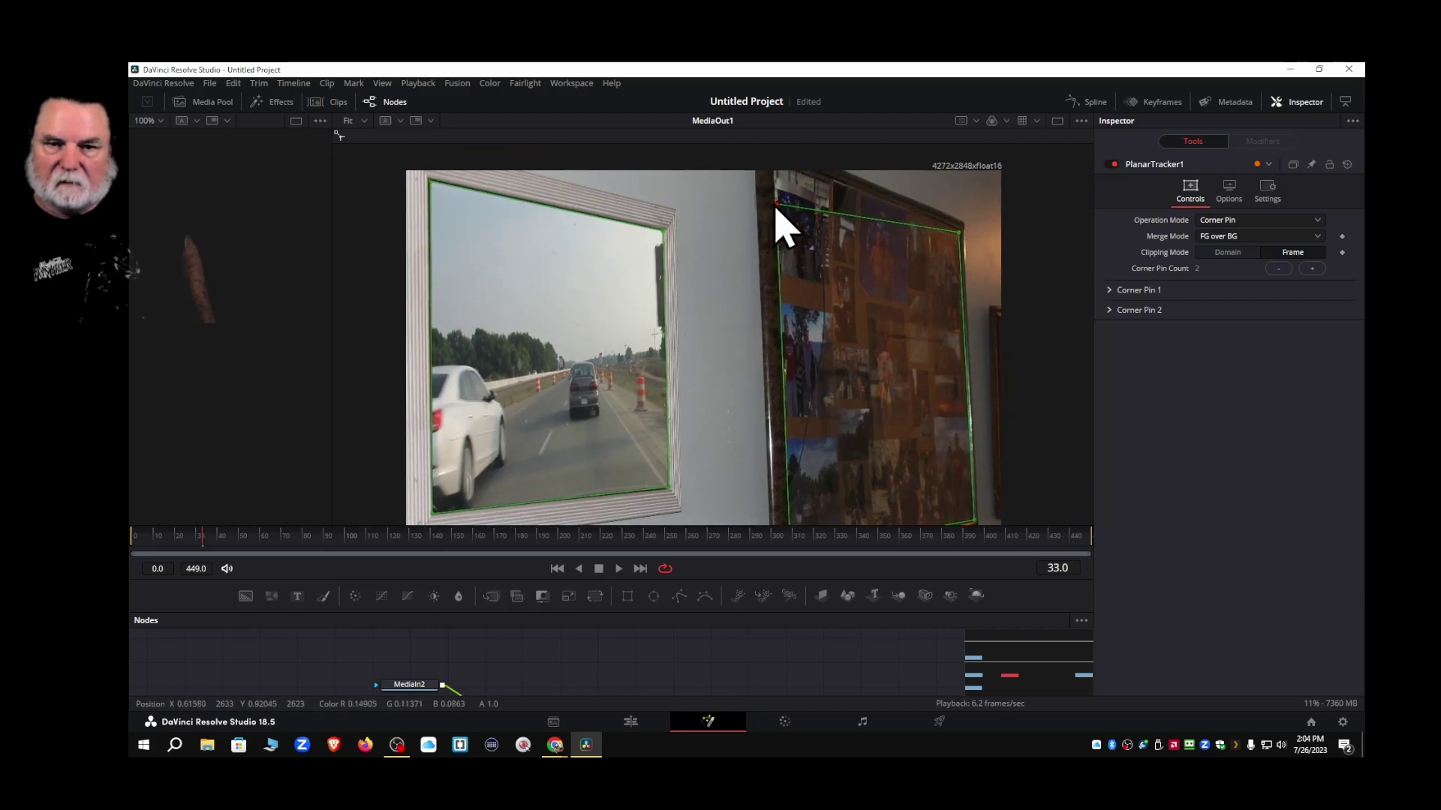
{"action": "left_click_drag", "start_coordinate": [777, 204], "coordinate": [775, 168]}
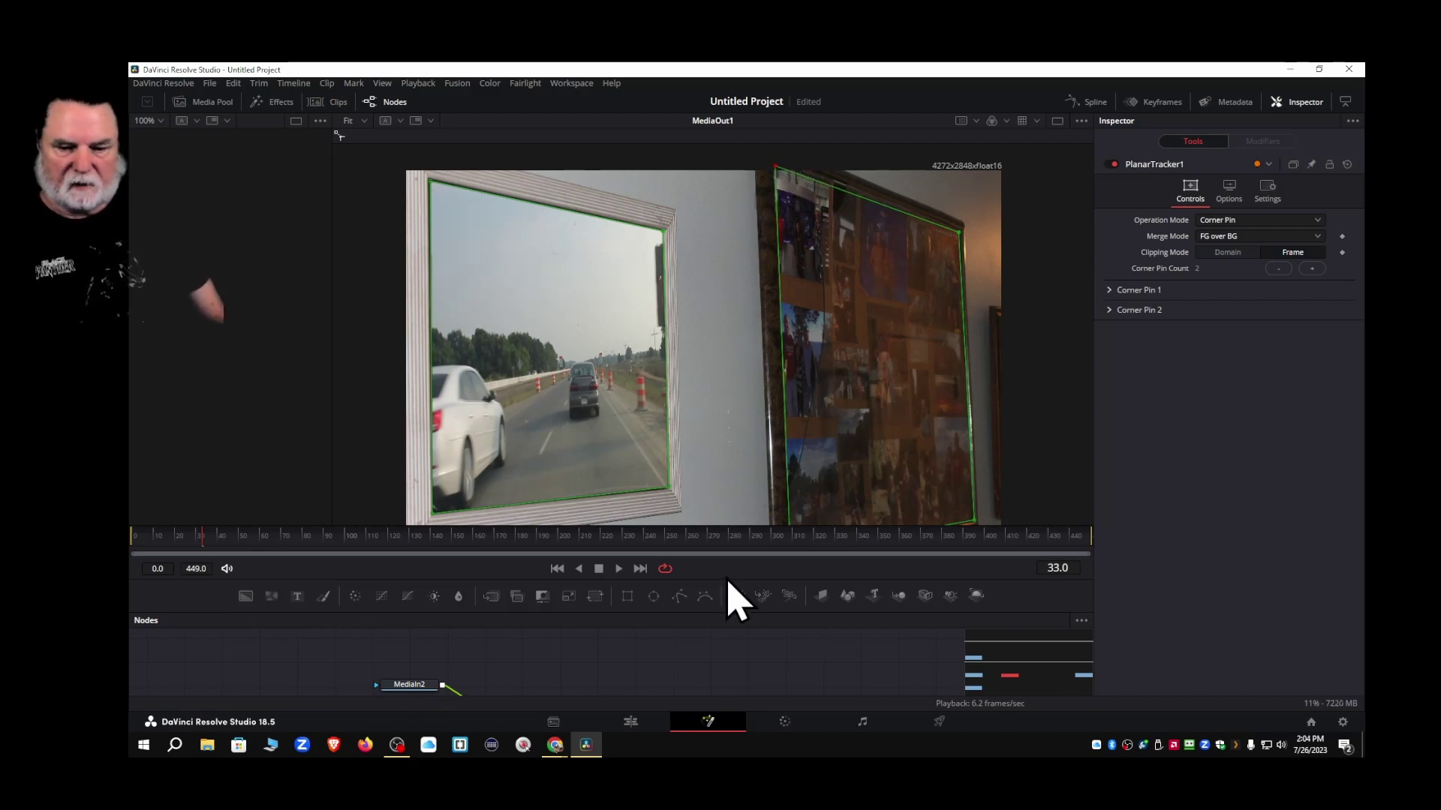
{"action": "left_click_drag", "start_coordinate": [725, 579], "coordinate": [723, 480]}
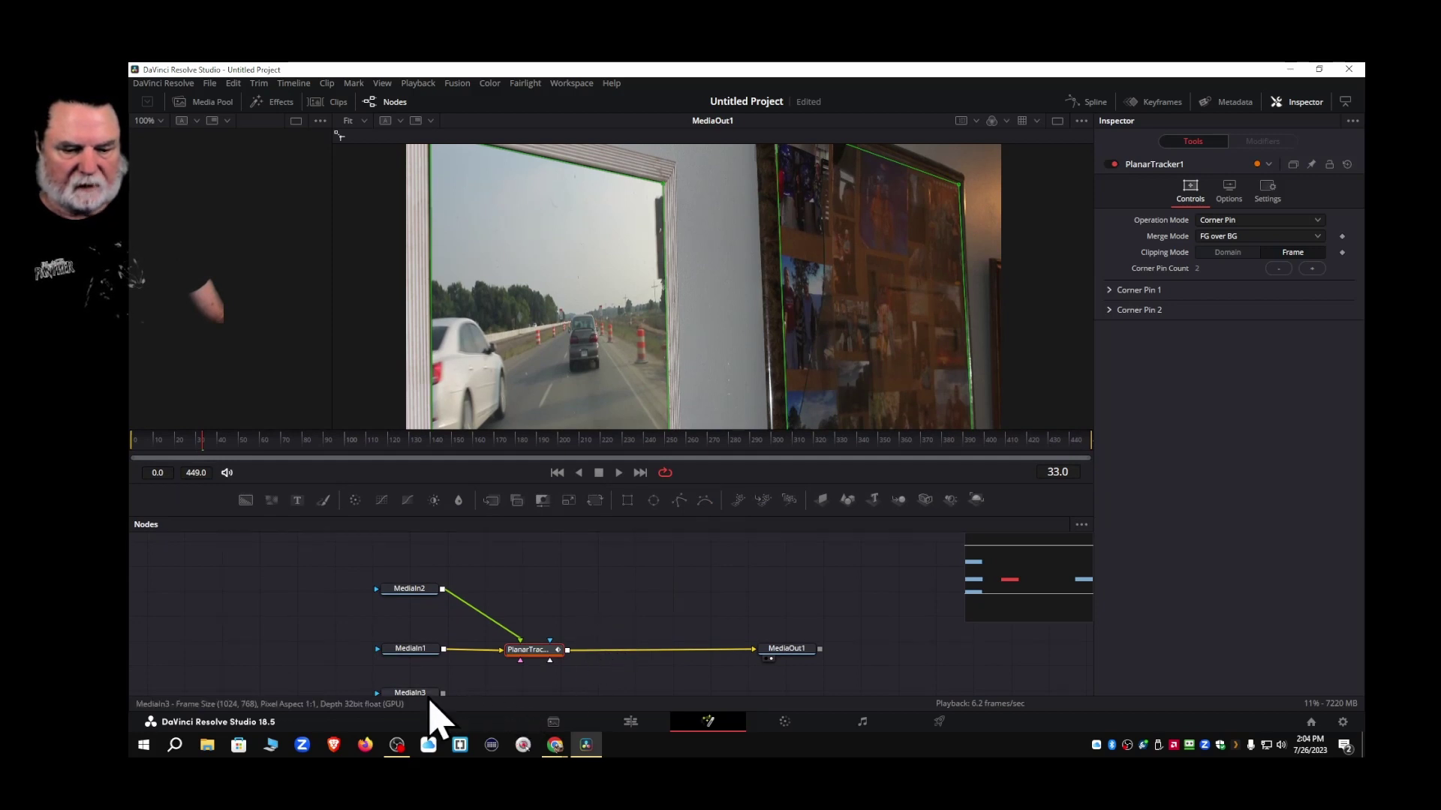
{"action": "left_click_drag", "start_coordinate": [444, 697], "coordinate": [548, 660]}
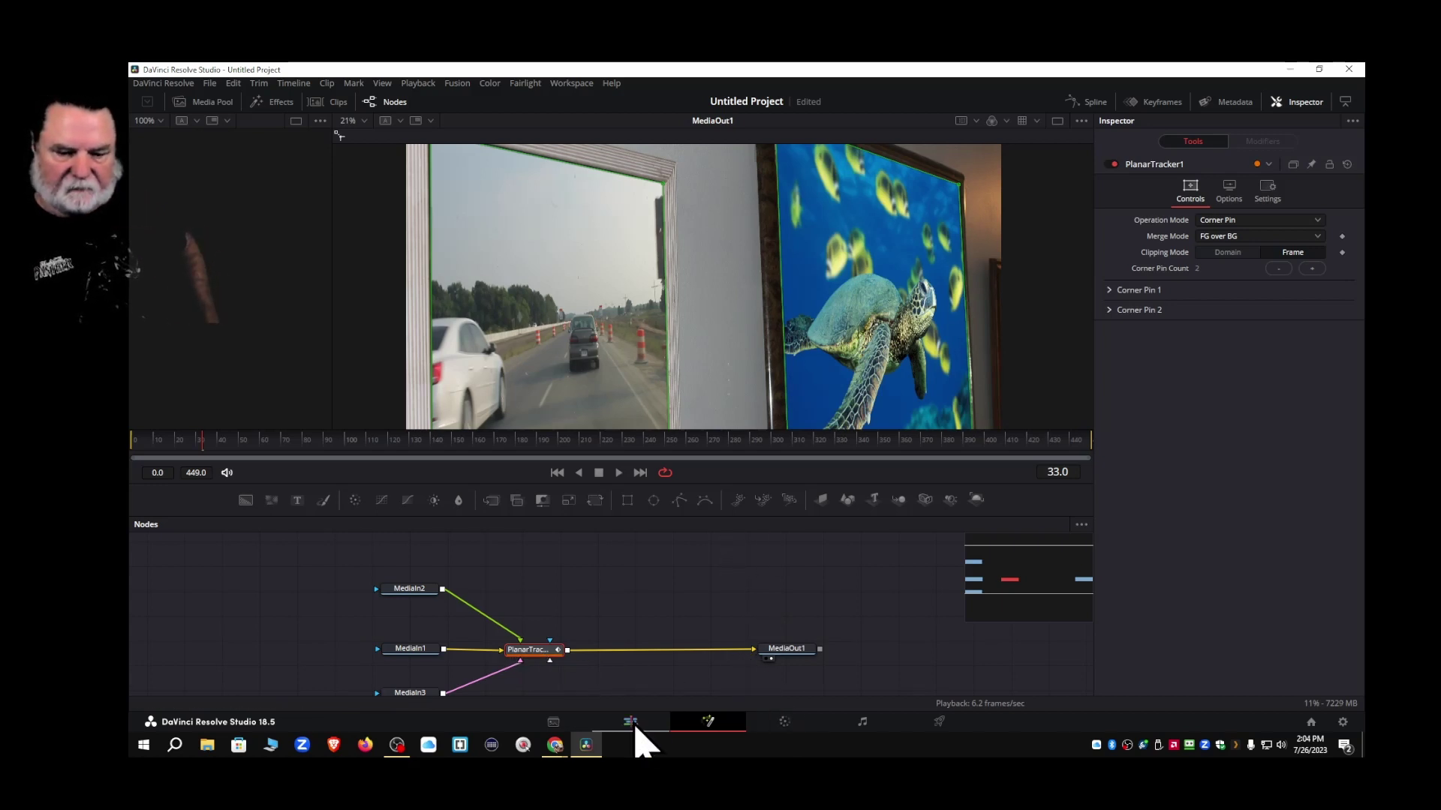
Play back the timeline from the start on the Edit page to check both composites, and return the playhead to the beginning
{"action": "left_click", "coordinate": [631, 722]}
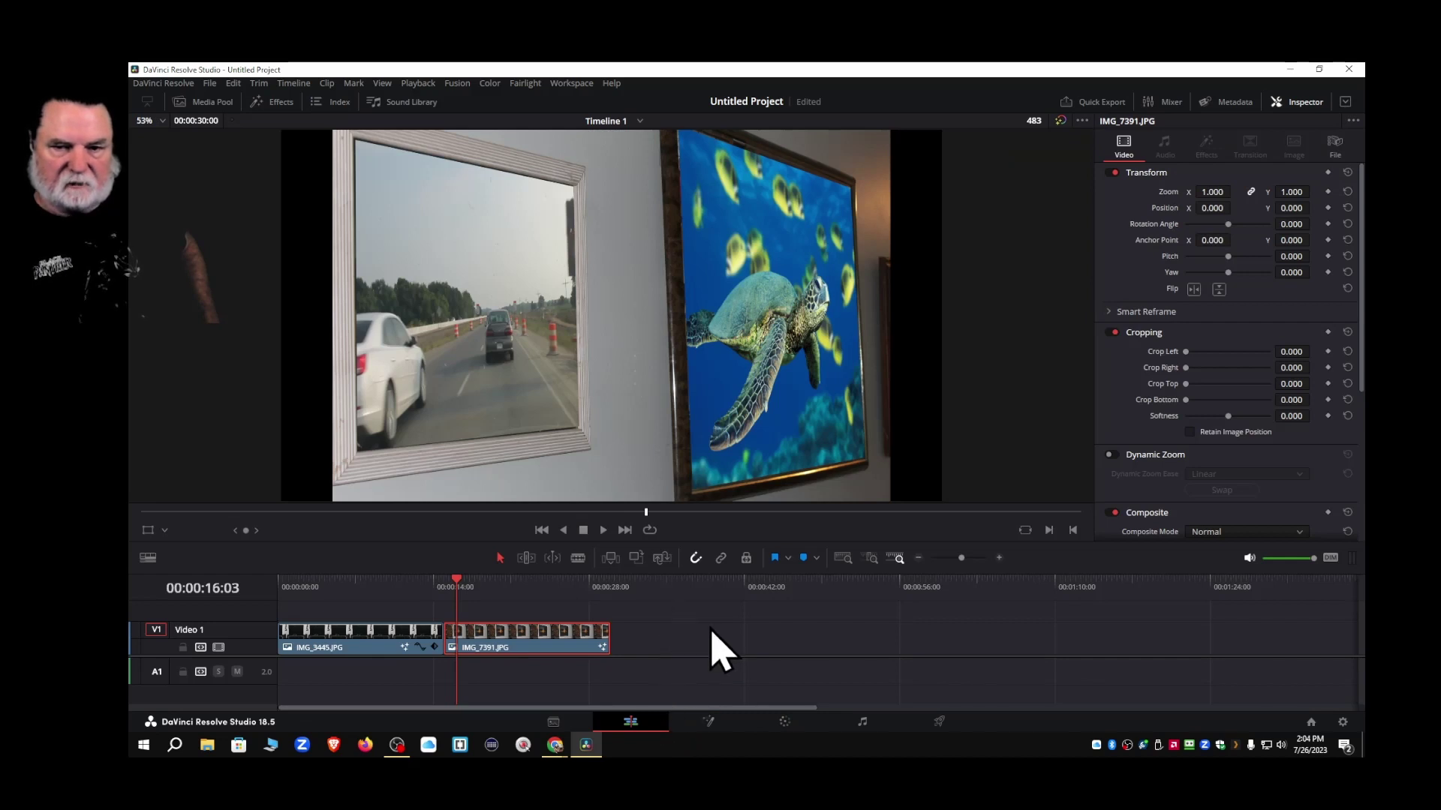
{"action": "left_click_drag", "start_coordinate": [460, 586], "coordinate": [284, 594]}
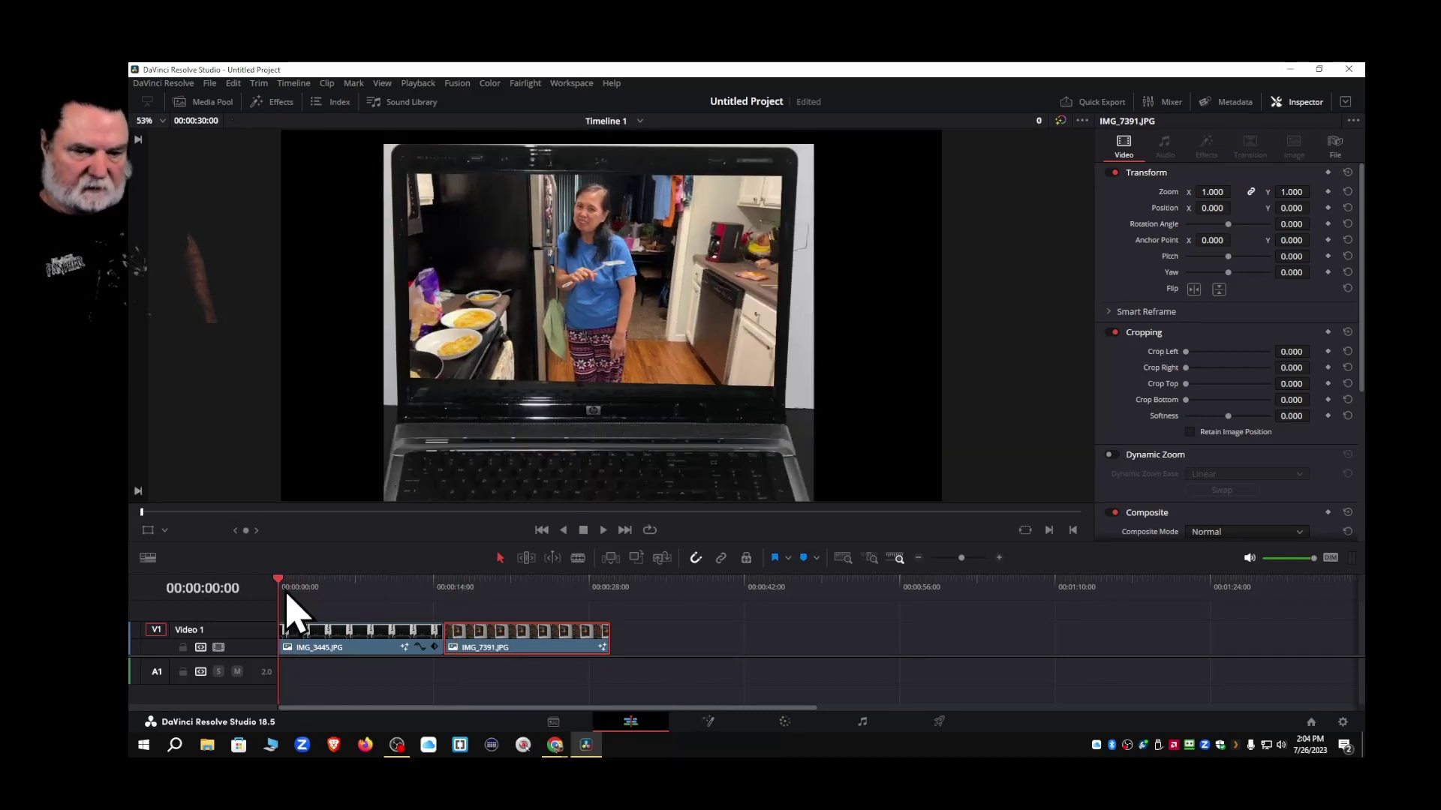
{"action": "key", "text": "space"}
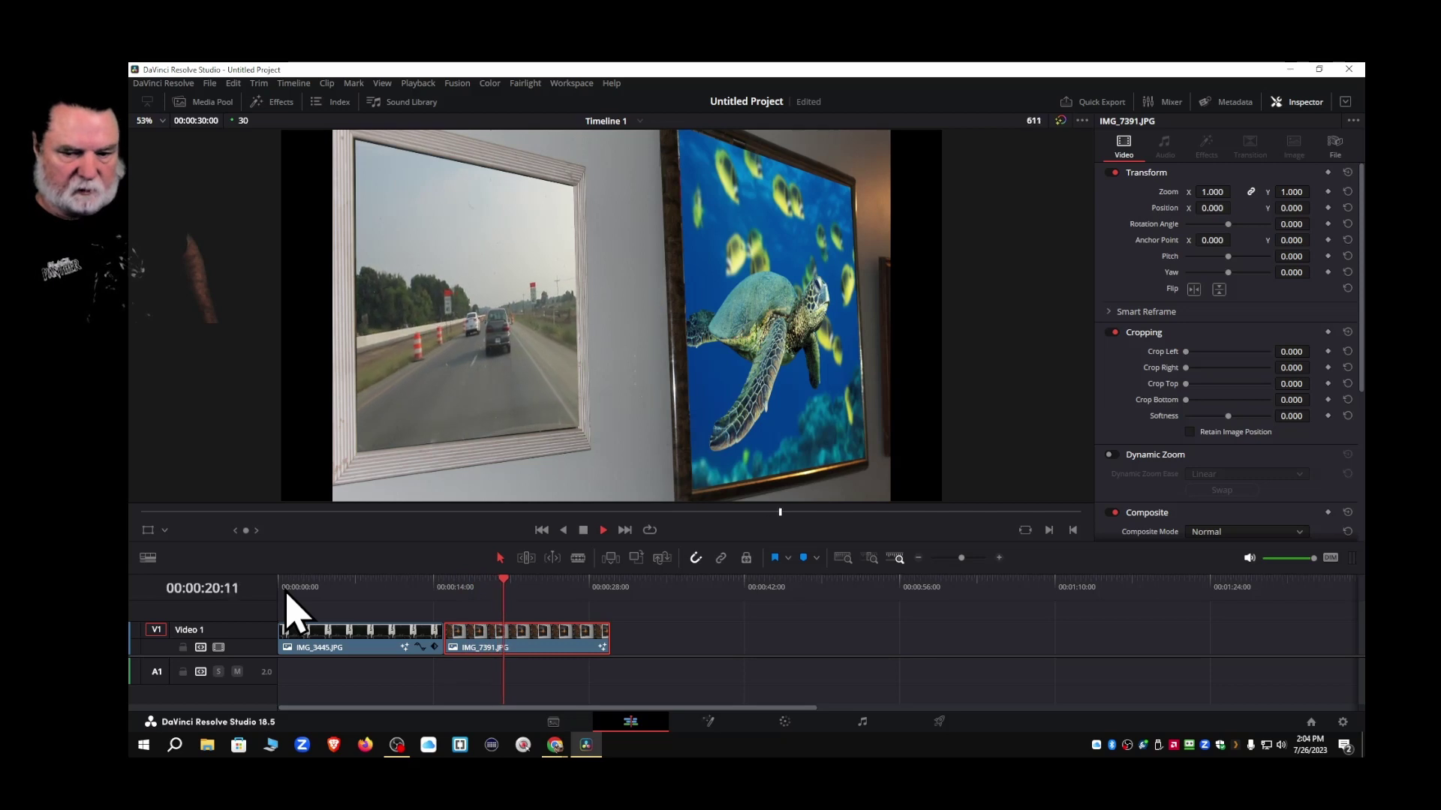
{"action": "key", "text": "space"}
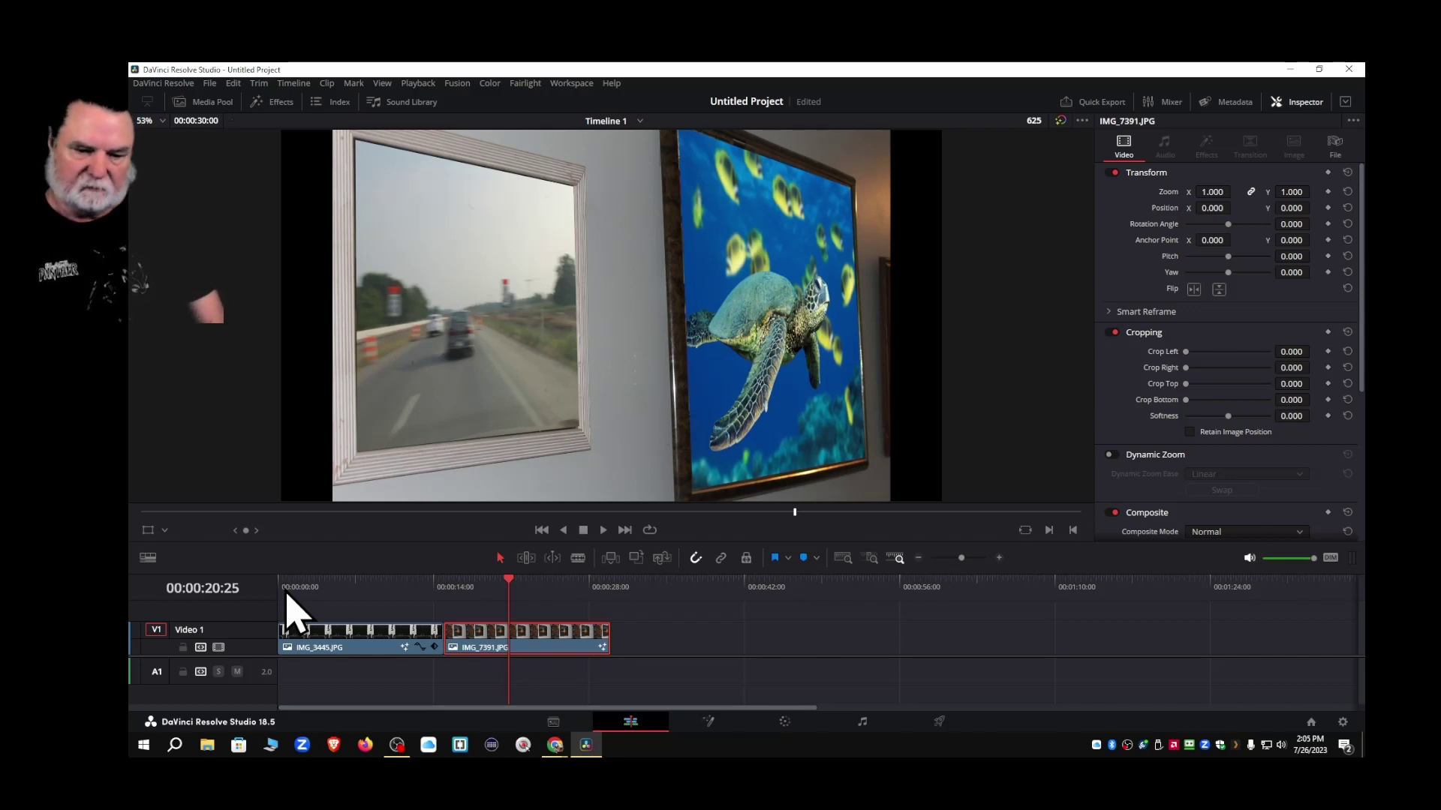
{"action": "left_click_drag", "start_coordinate": [508, 601], "coordinate": [289, 609]}
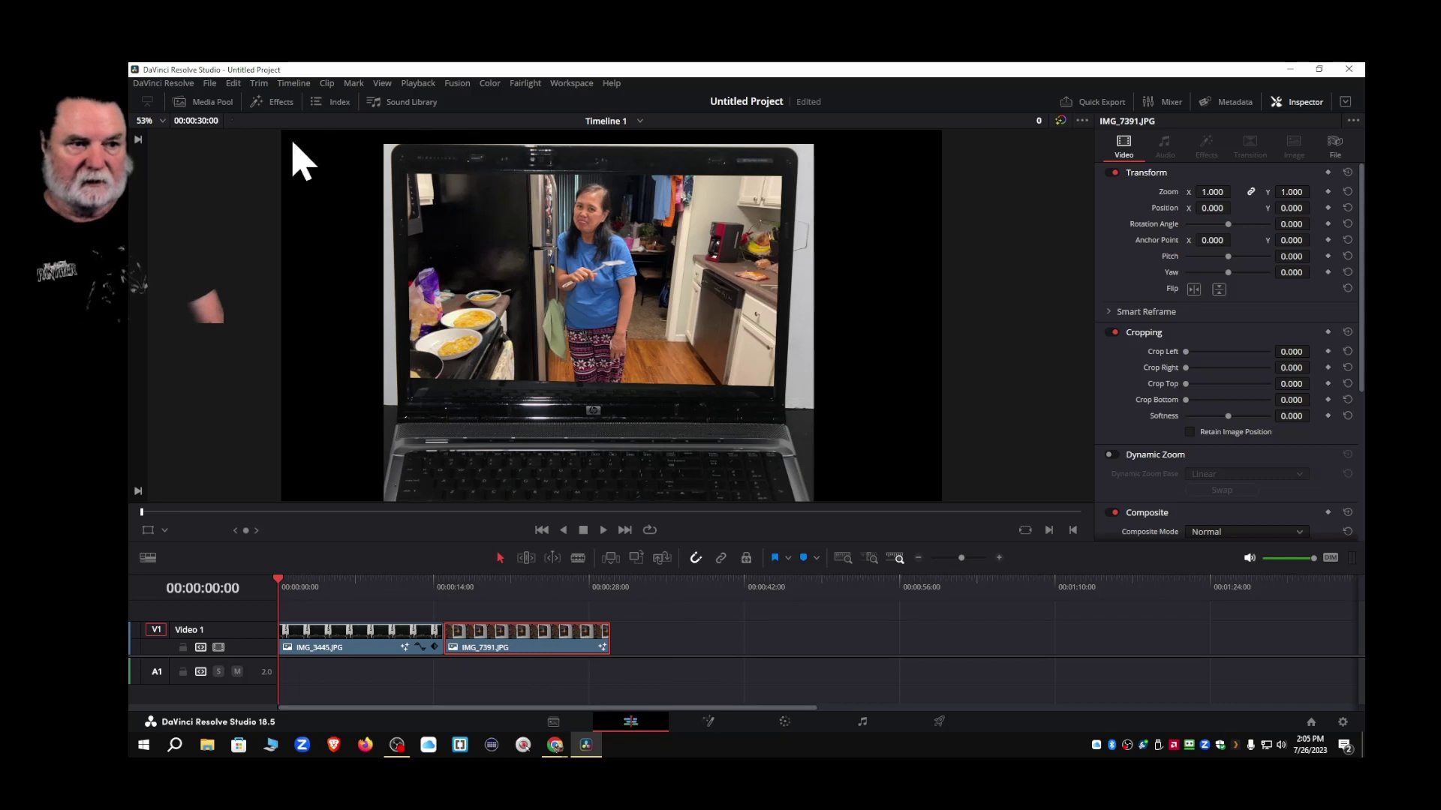
Append the photo of the desk with several monitors to Video 1 directly after IMG_7391.JPG
{"action": "left_click", "coordinate": [214, 103]}
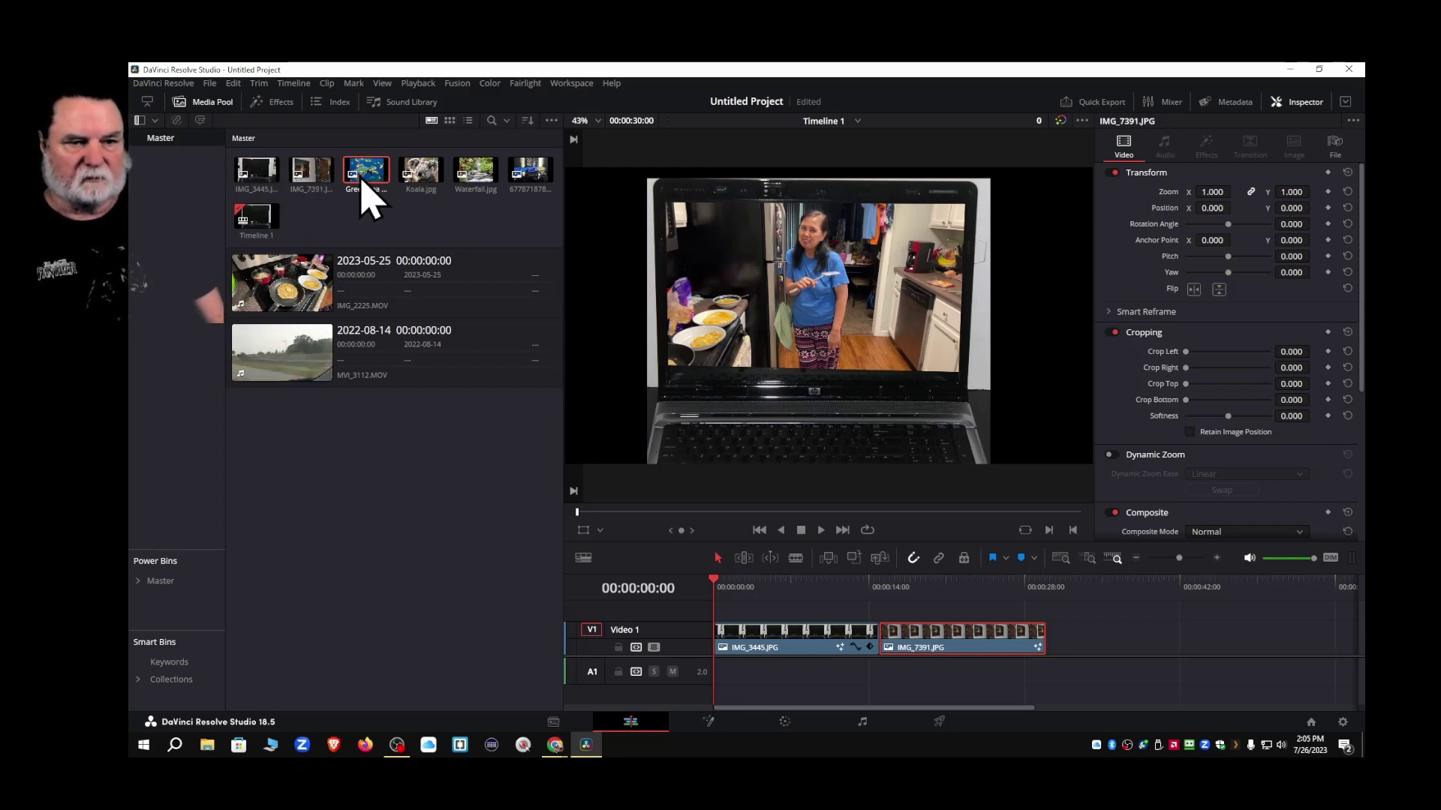
{"action": "left_click_drag", "start_coordinate": [535, 181], "coordinate": [1080, 638]}
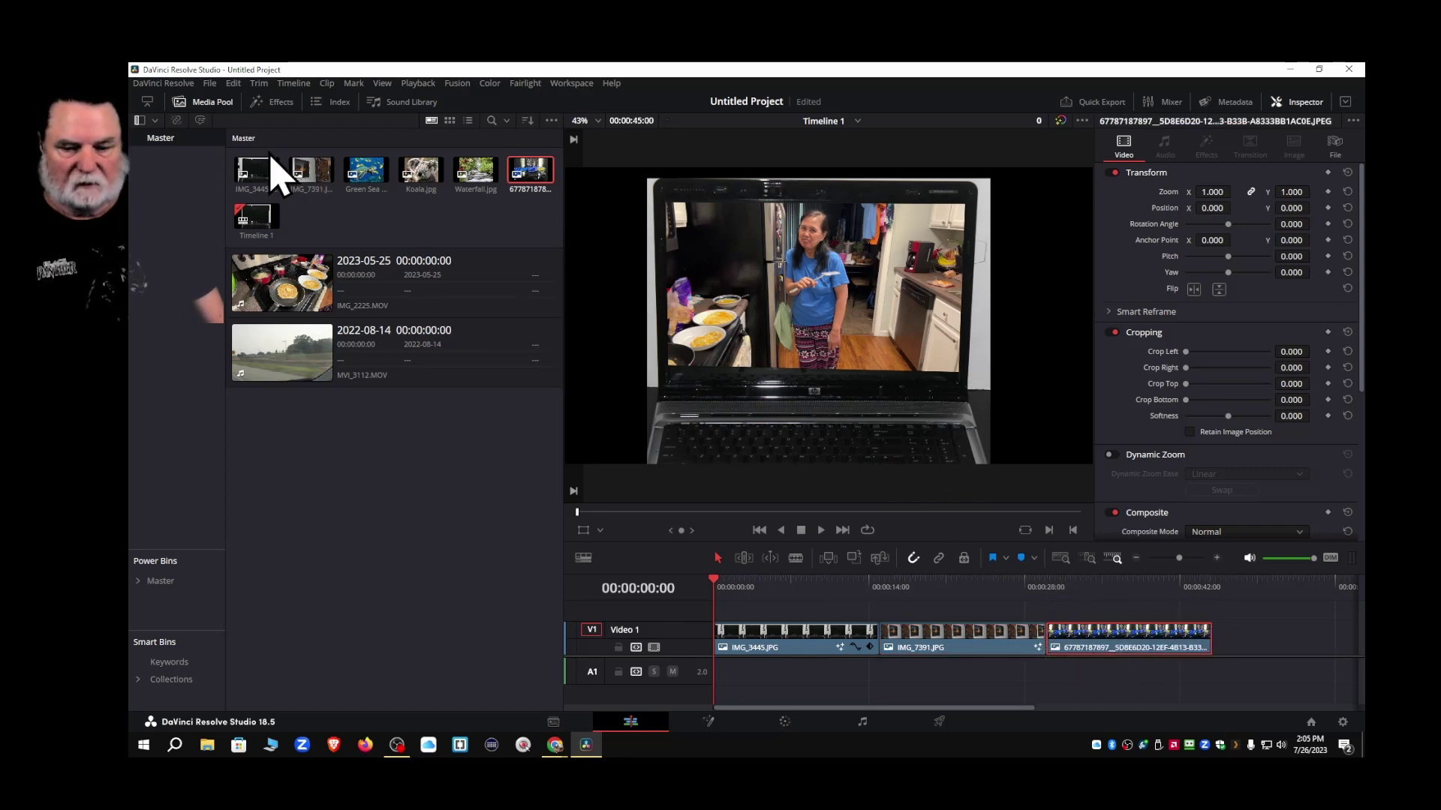
{"action": "left_click", "coordinate": [213, 104]}
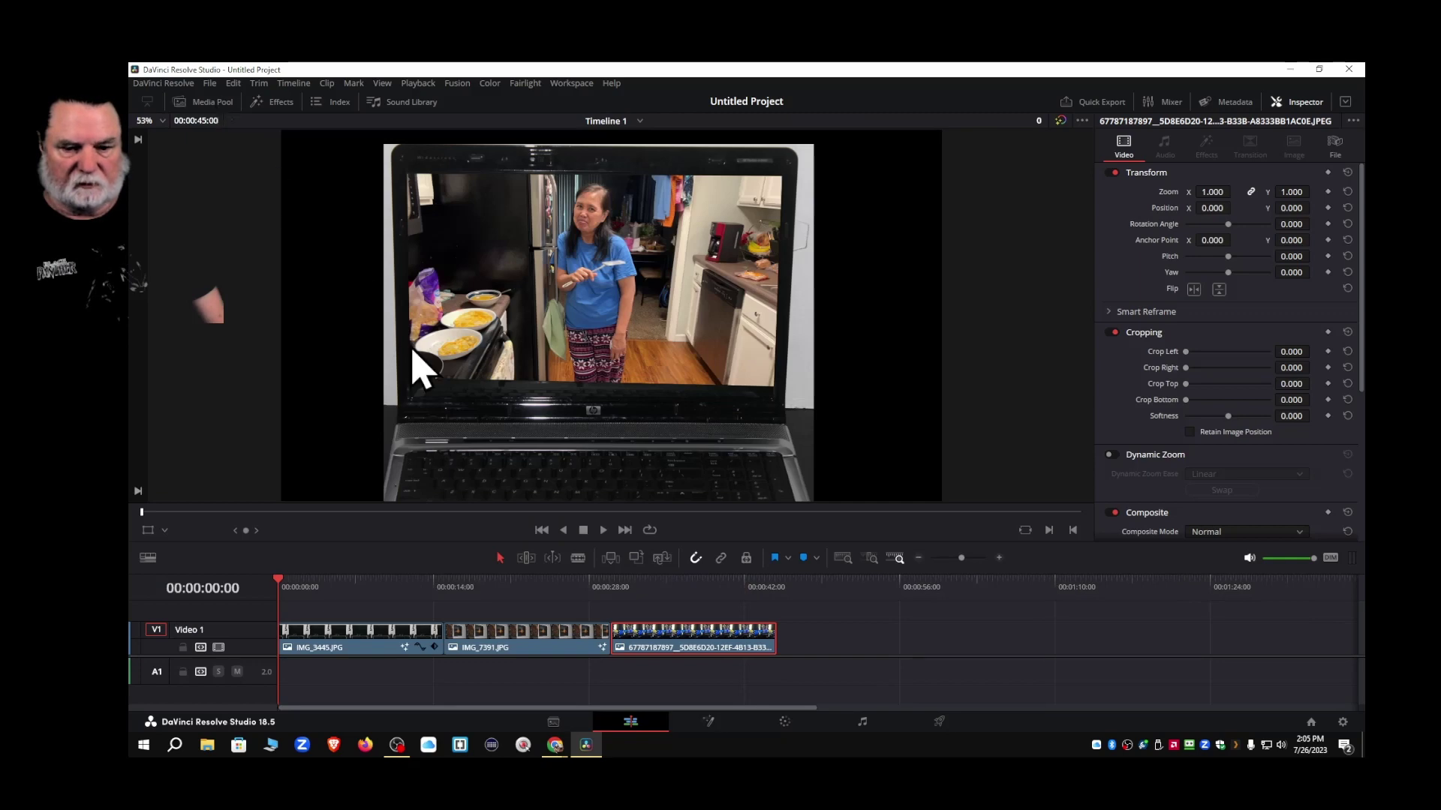
Open the monitor photo at 00:00:30:00 in Fusion and reposition its MediaIn1 and MediaOut1 nodes closer together in the node graph
{"action": "left_click", "coordinate": [611, 588]}
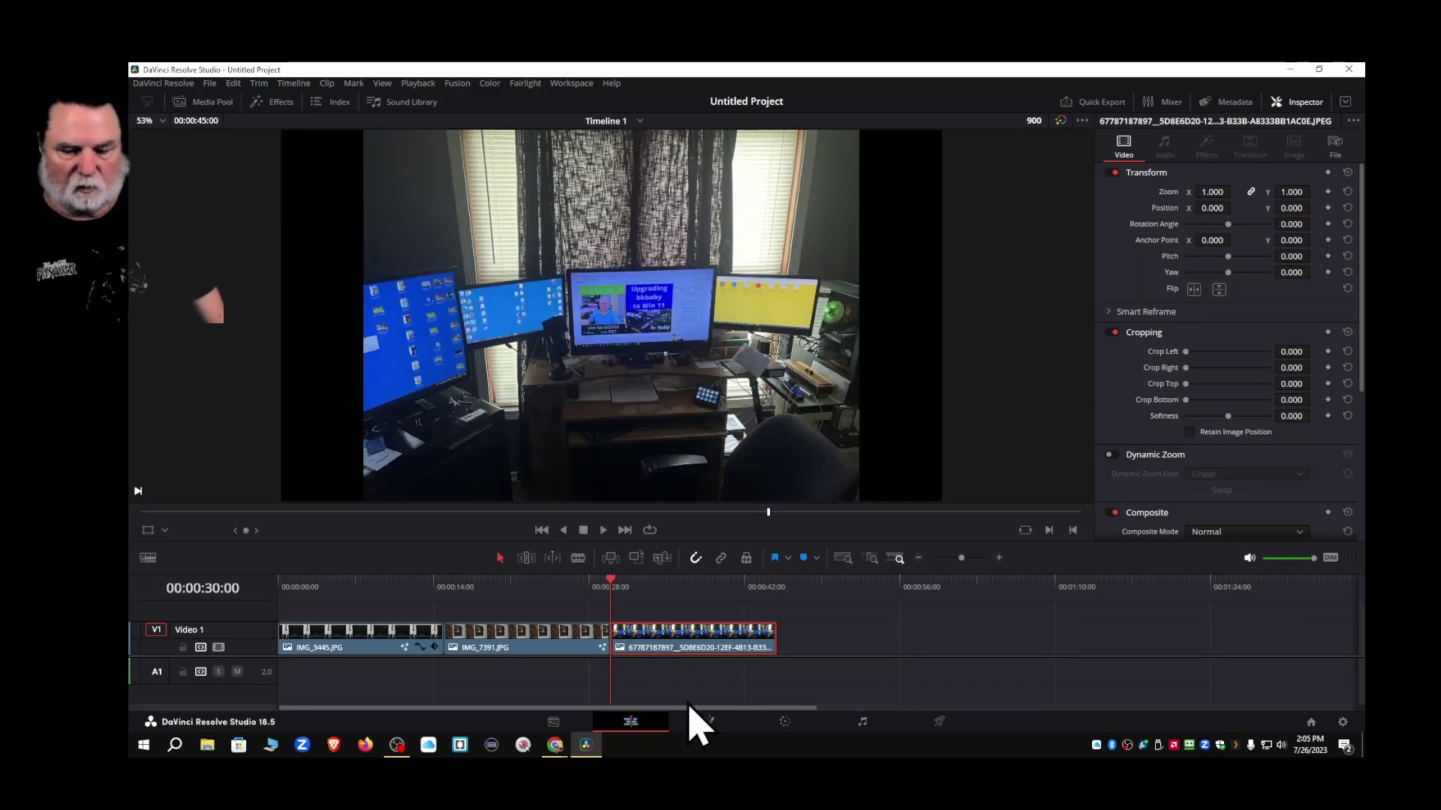
{"action": "left_click", "coordinate": [710, 724]}
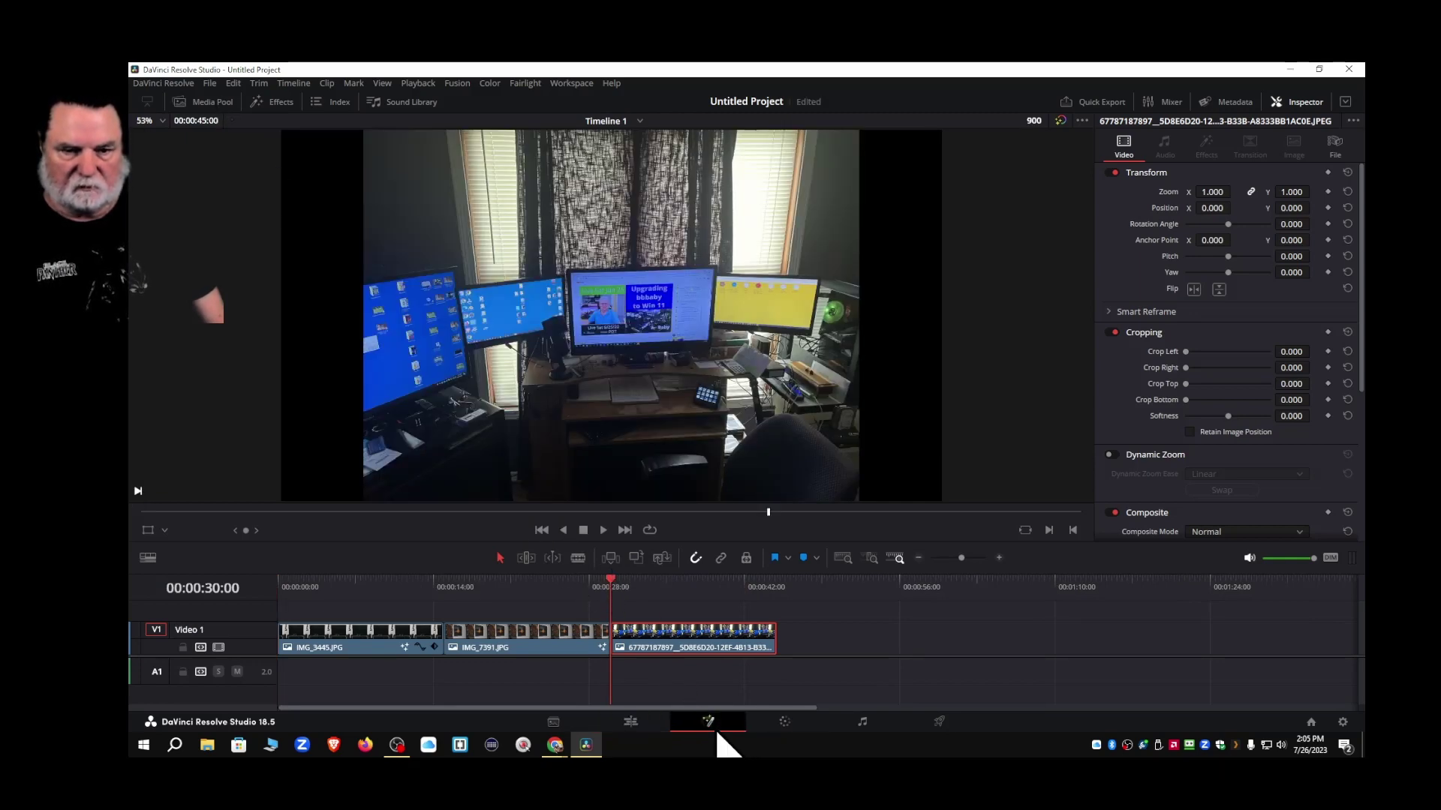
{"action": "left_click_drag", "start_coordinate": [147, 542], "coordinate": [621, 660]}
{"action": "left_click_drag", "start_coordinate": [557, 599], "coordinate": [765, 633]}
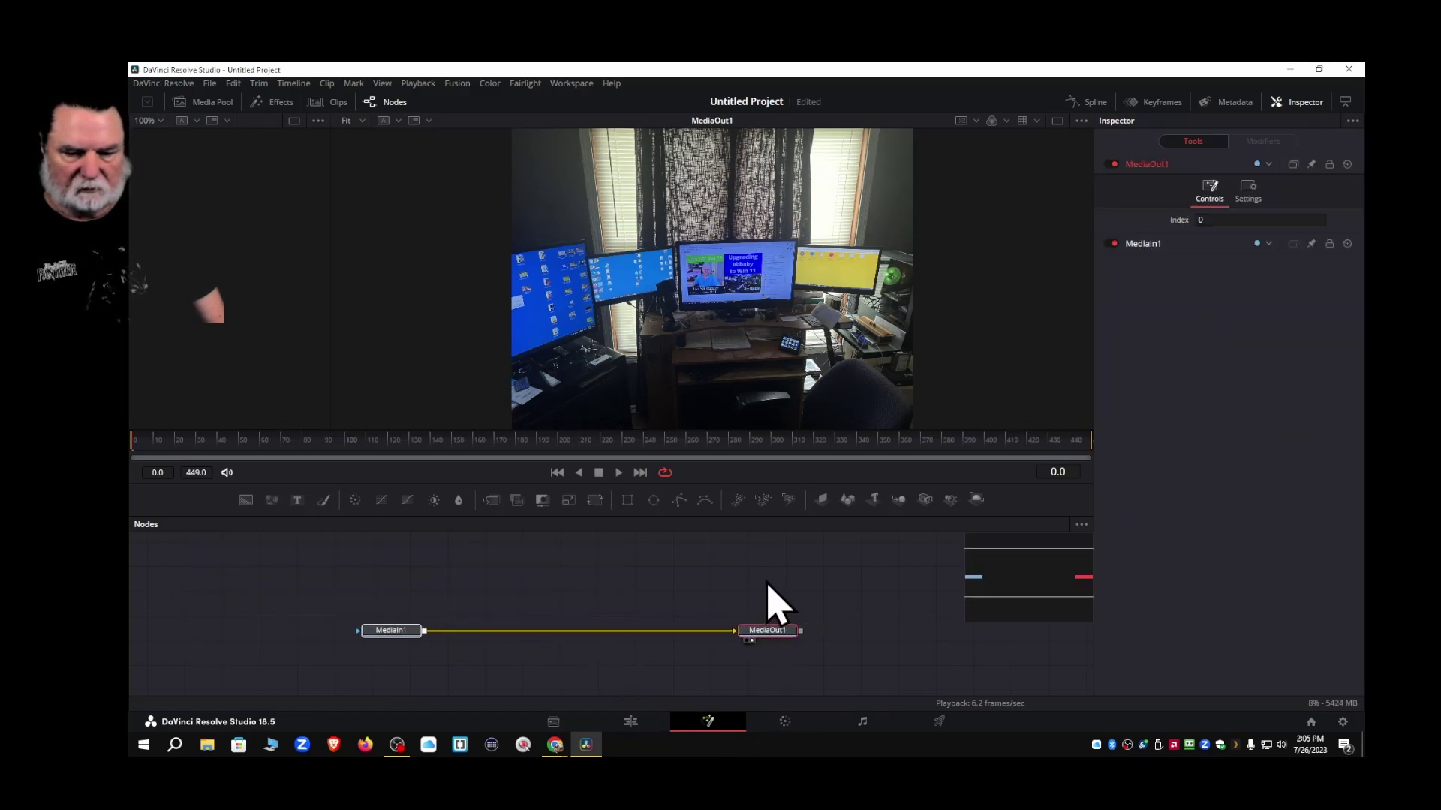
{"action": "left_click", "coordinate": [766, 587]}
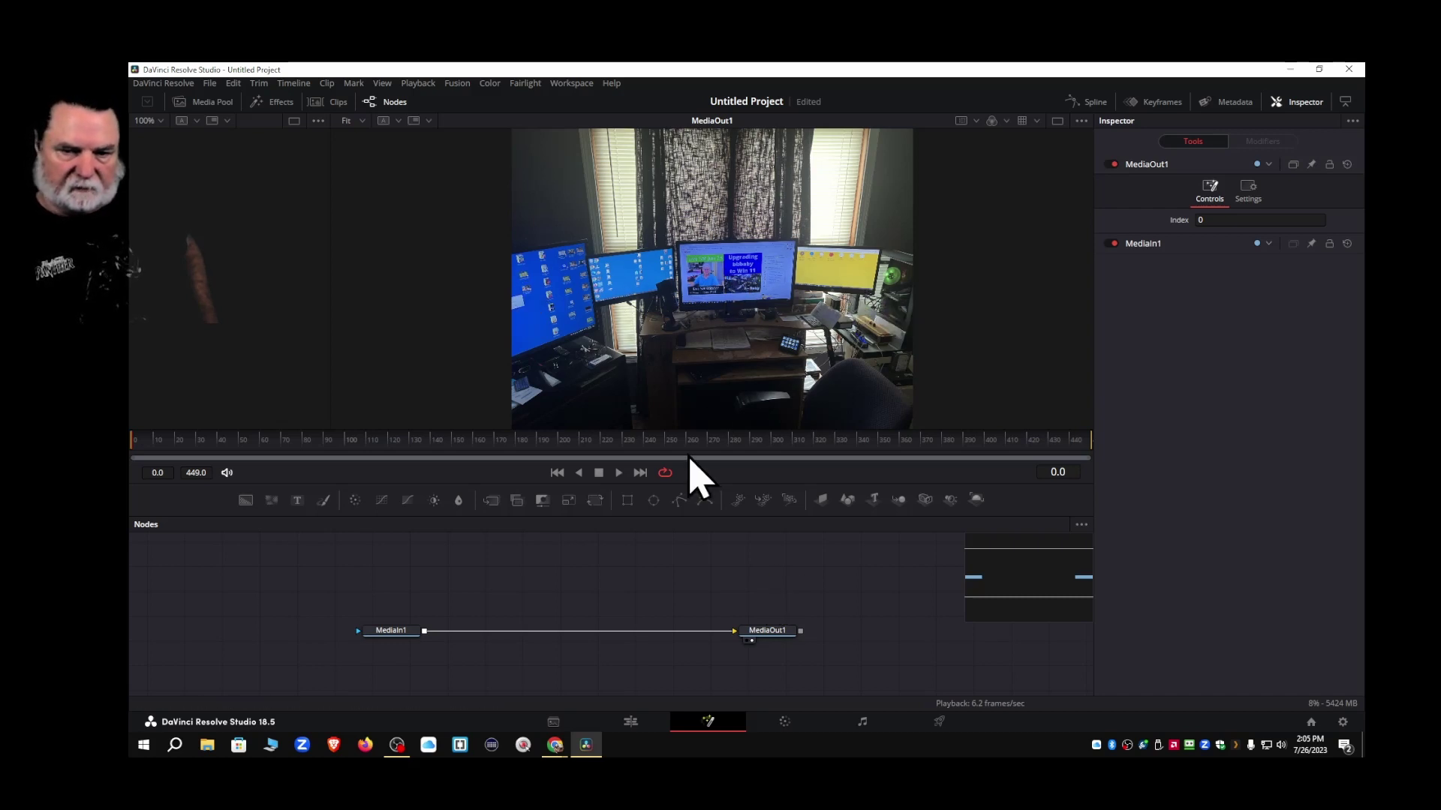
Insert a Planar Tracker after MediaIn1 and set its operation mode to Corner Pin
{"action": "left_click", "coordinate": [394, 634]}
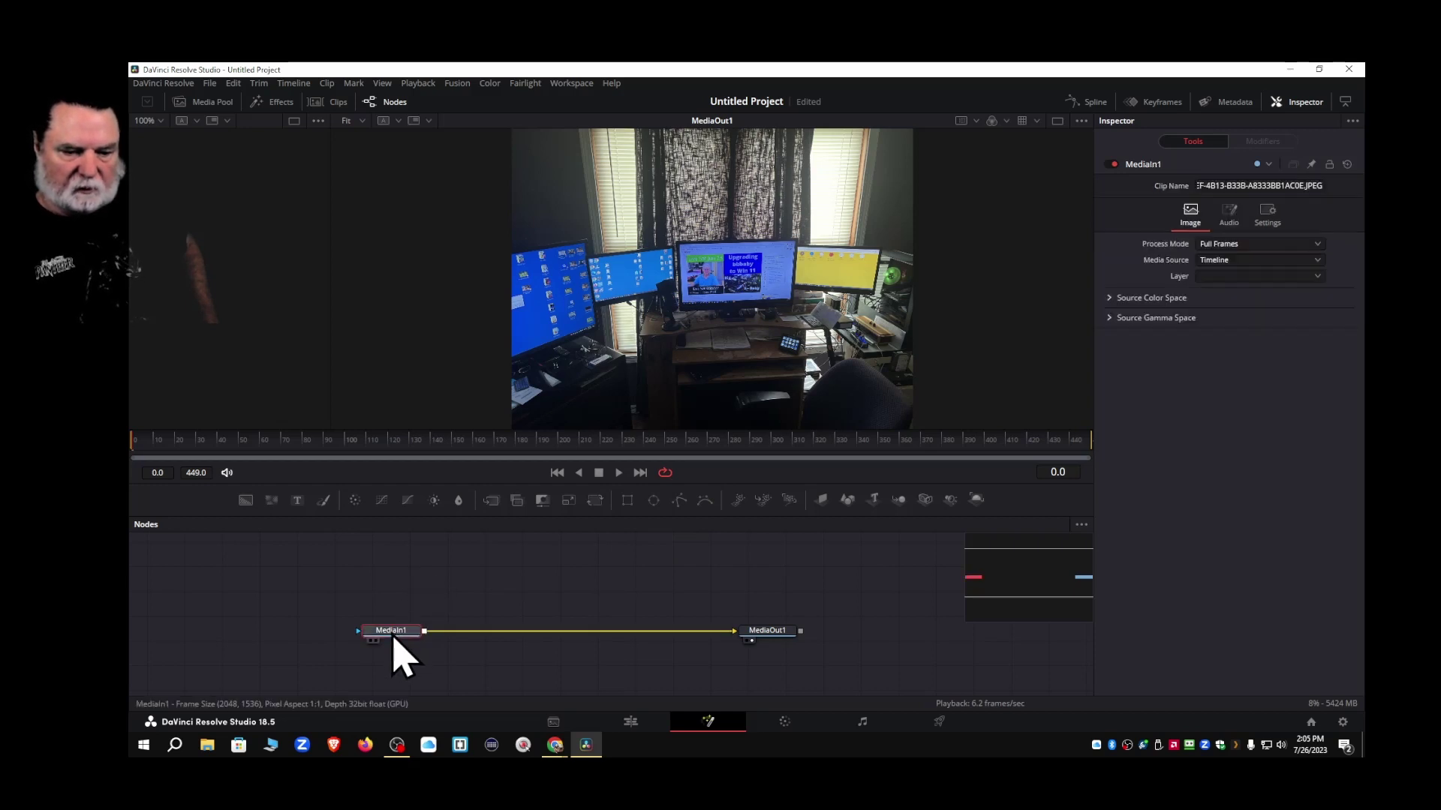
{"action": "key", "text": "shift+space"}
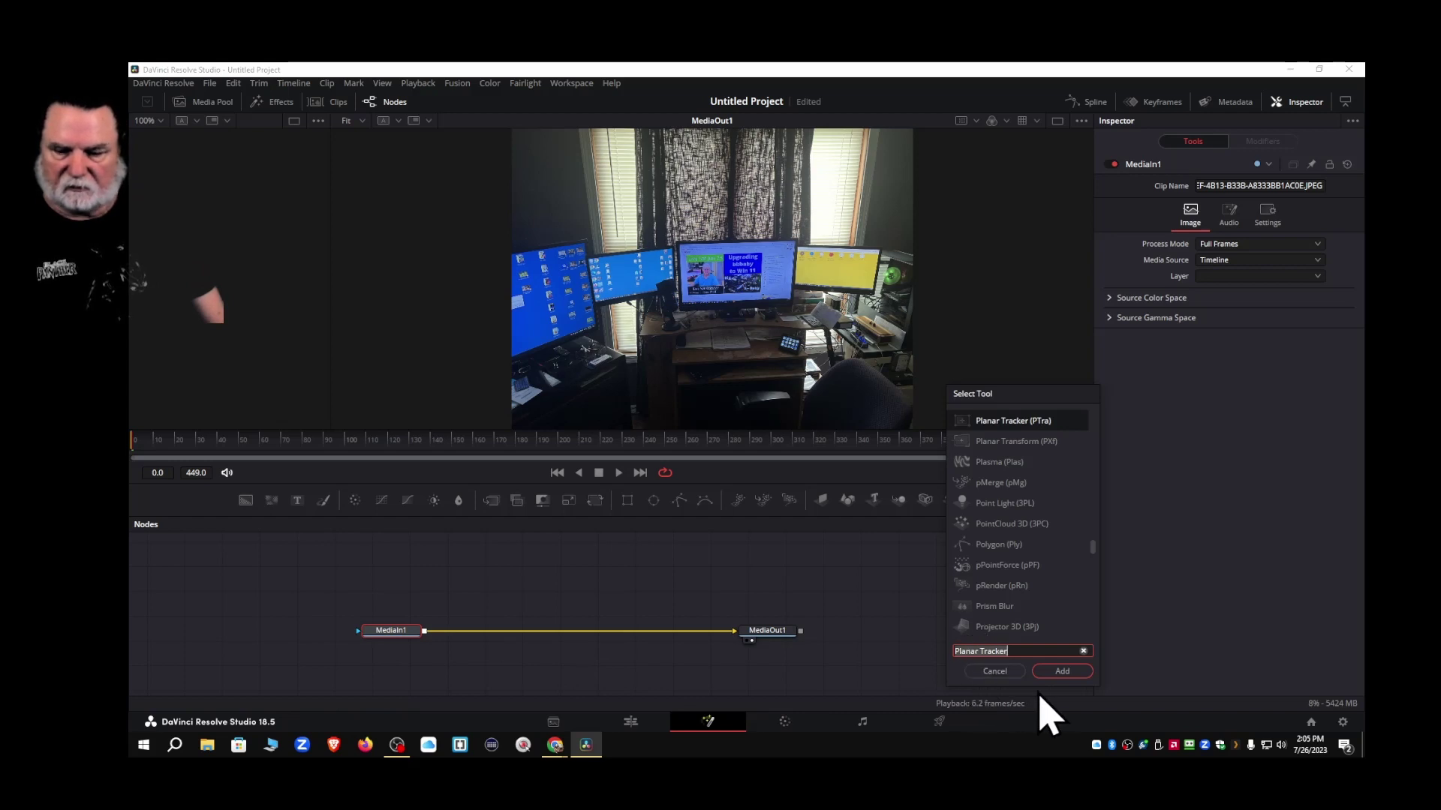
{"action": "left_click", "coordinate": [1058, 674]}
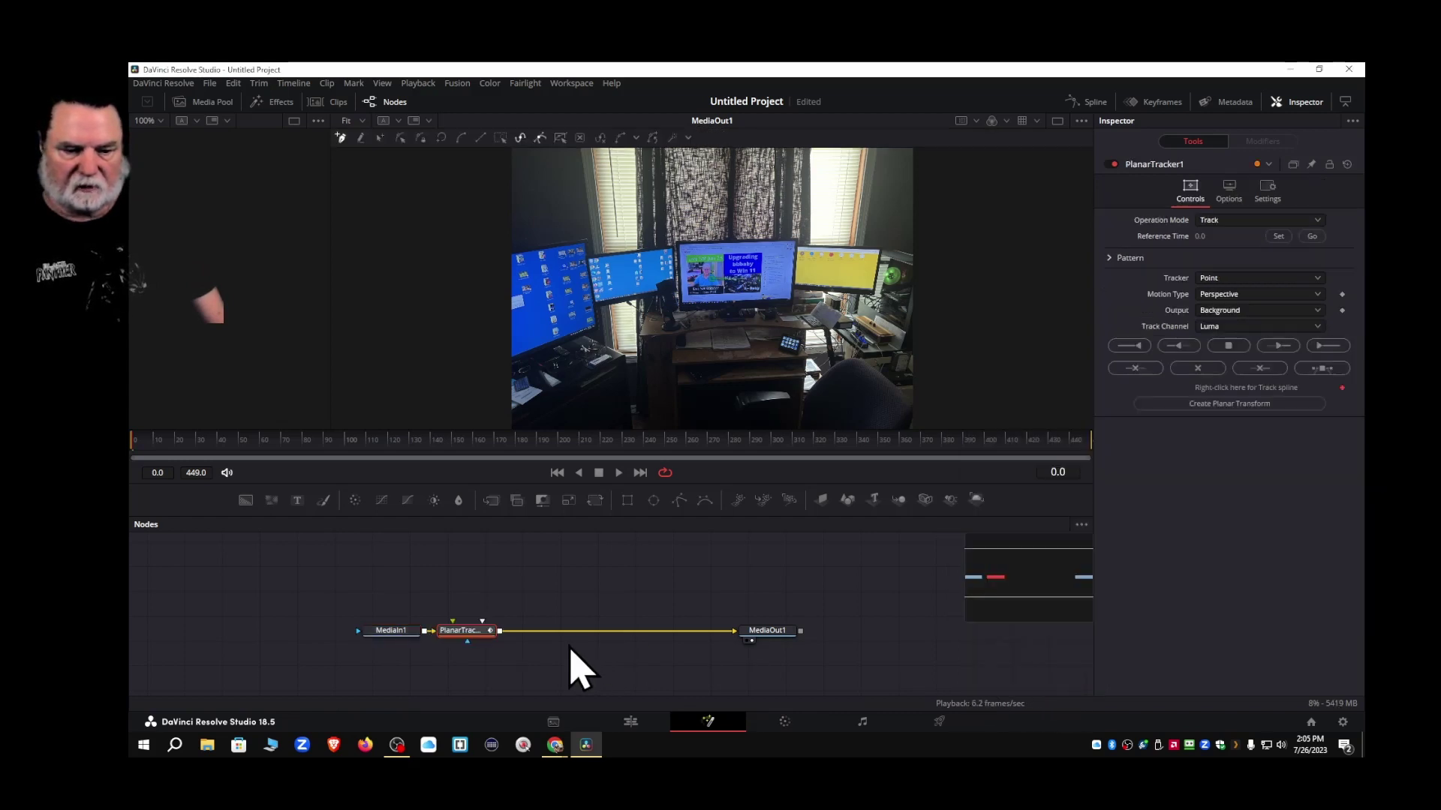
{"action": "left_click", "coordinate": [1318, 221]}
{"action": "left_click", "coordinate": [1238, 287]}
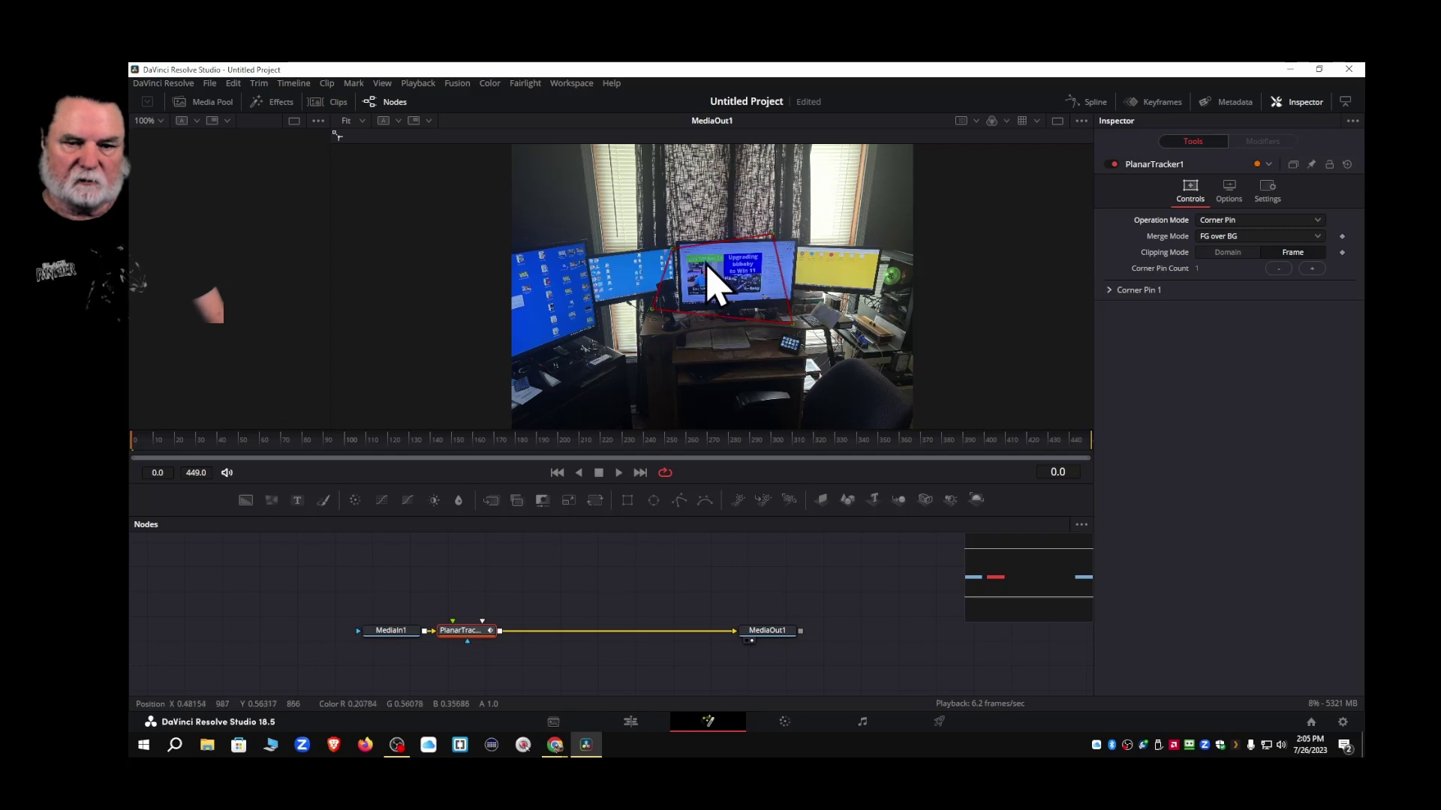
Fit the four corner points to the leftmost monitor's screen and connect Koala.jpg to the planar tracker's corner pin input
{"action": "left_click_drag", "start_coordinate": [673, 248], "coordinate": [514, 260]}
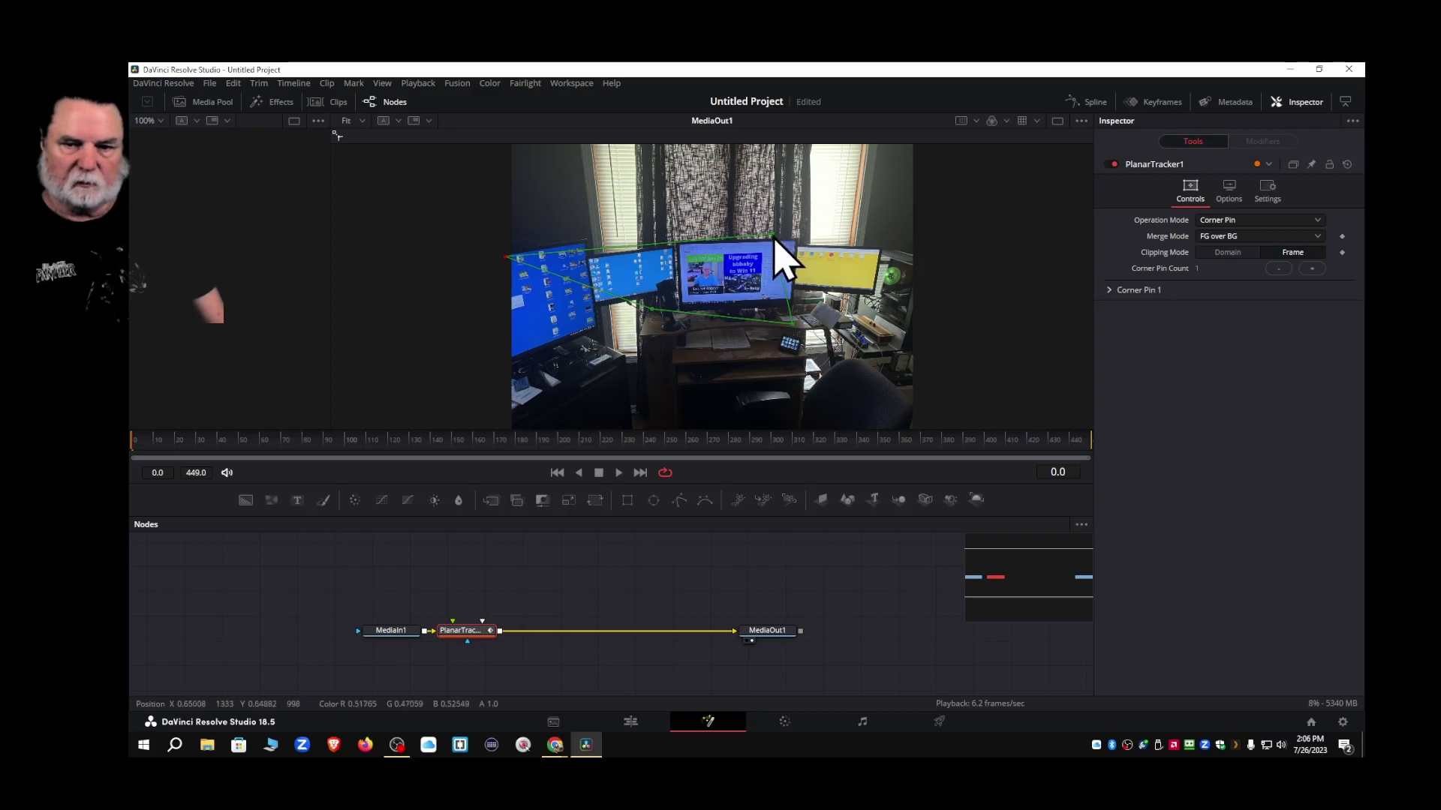
{"action": "left_click_drag", "start_coordinate": [772, 237], "coordinate": [585, 241]}
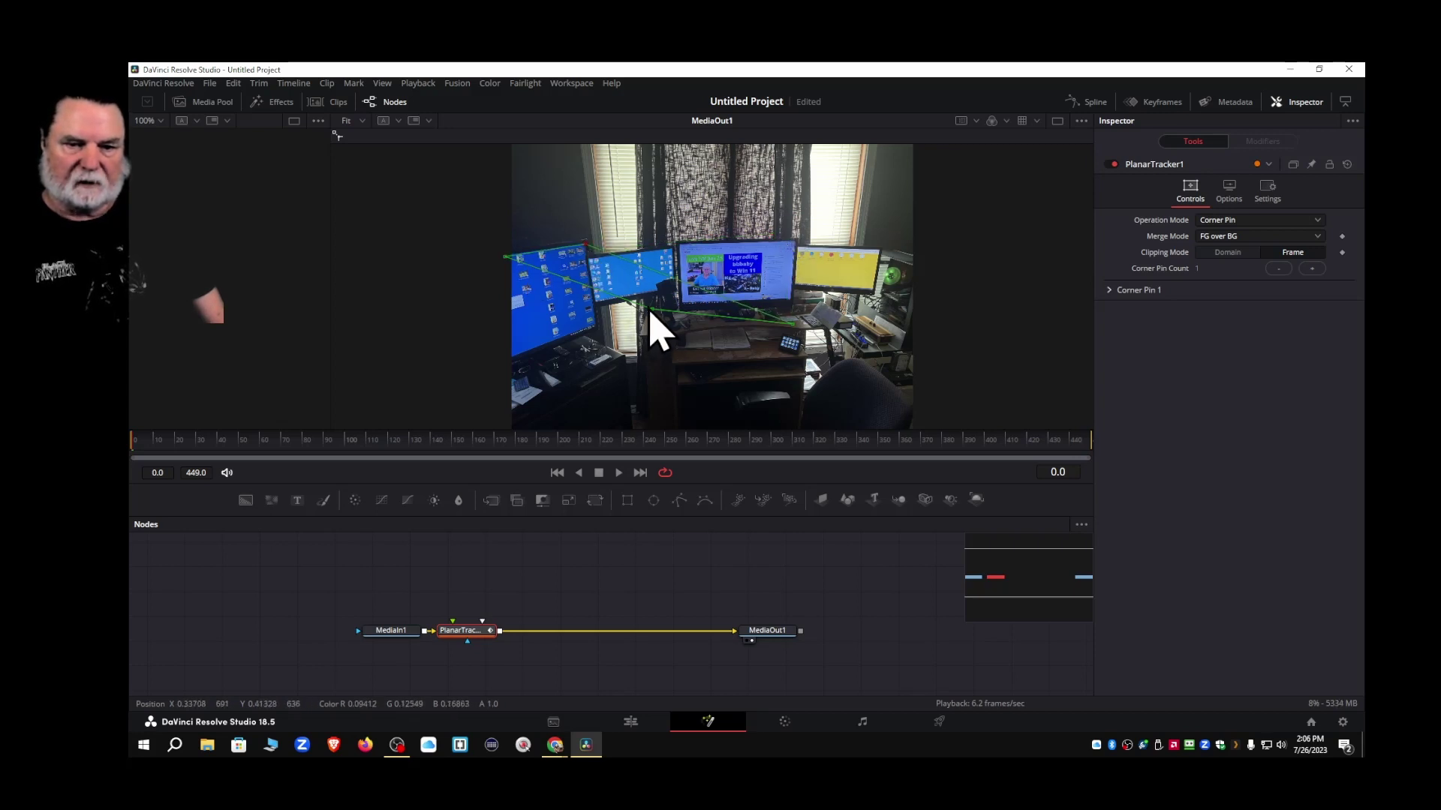
{"action": "left_click_drag", "start_coordinate": [654, 316], "coordinate": [510, 365]}
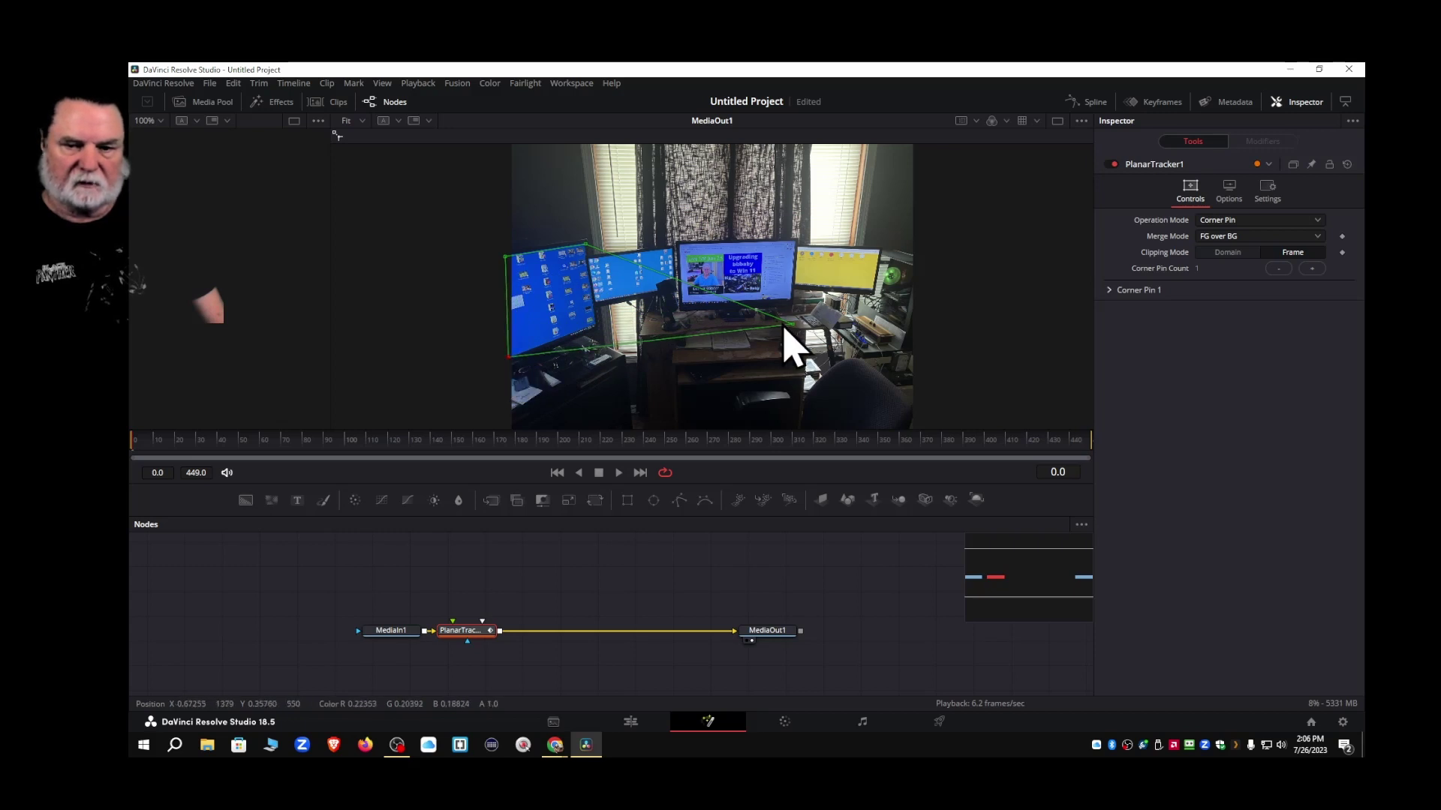
{"action": "left_click_drag", "start_coordinate": [793, 323], "coordinate": [605, 327]}
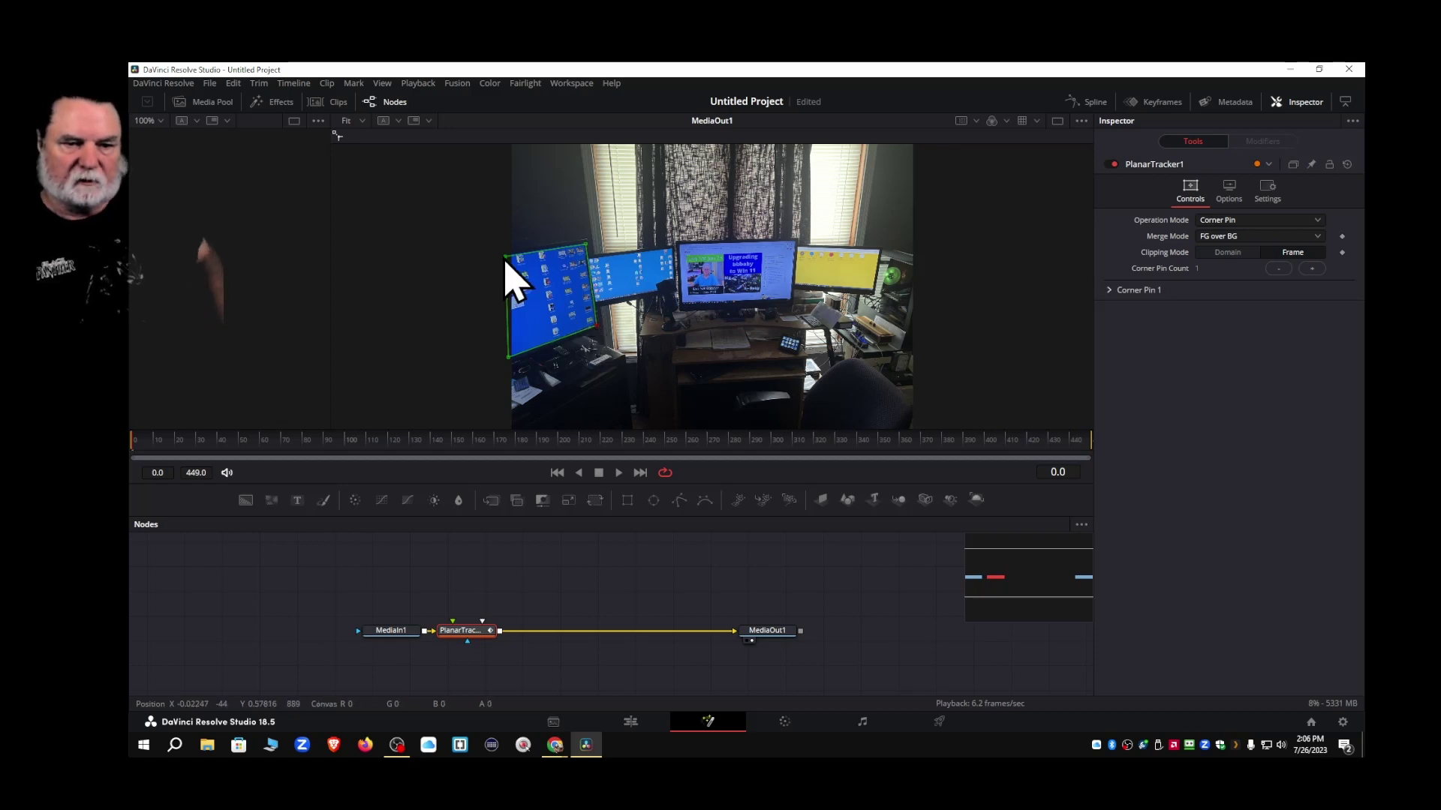
{"action": "left_click", "coordinate": [209, 103]}
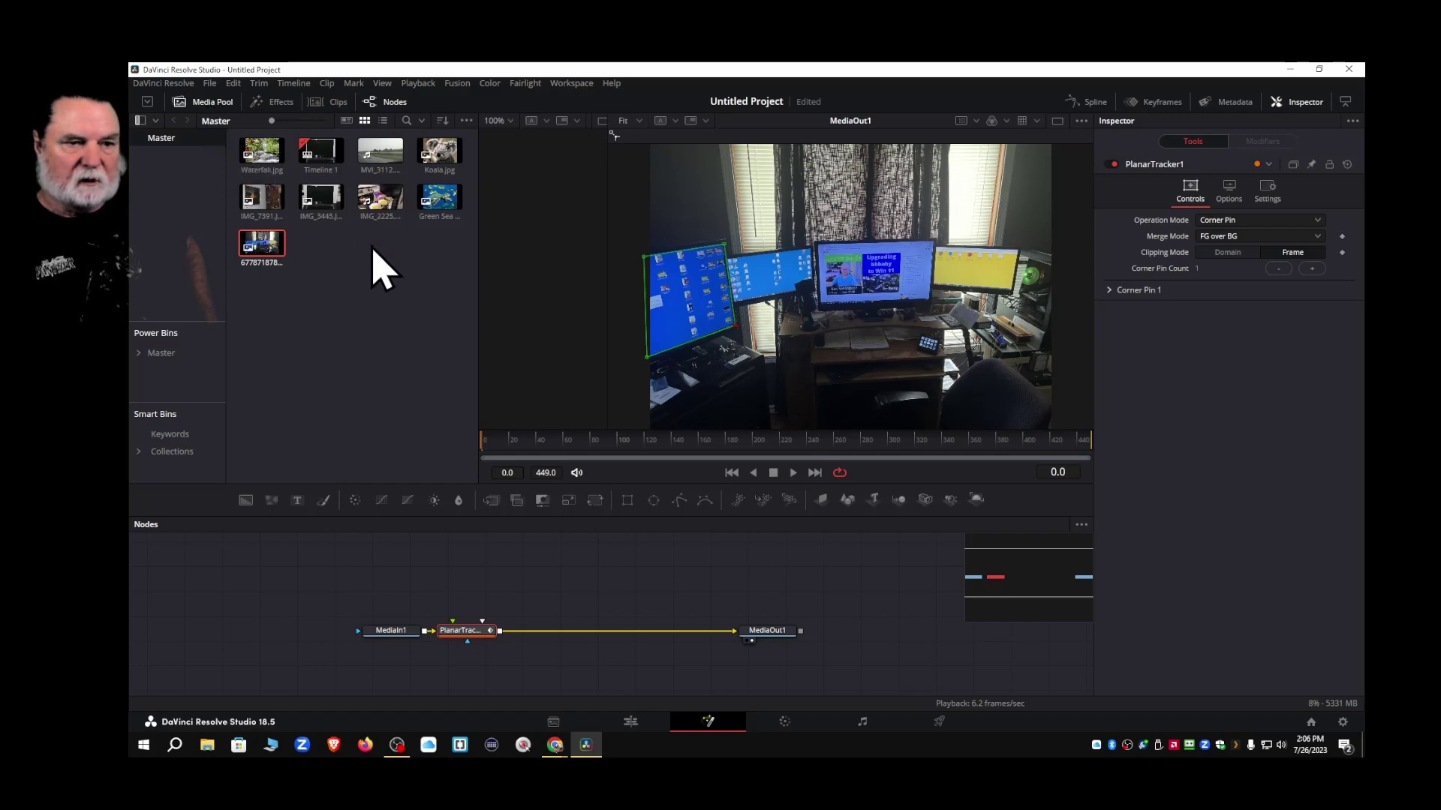
{"action": "left_click_drag", "start_coordinate": [449, 159], "coordinate": [467, 643]}
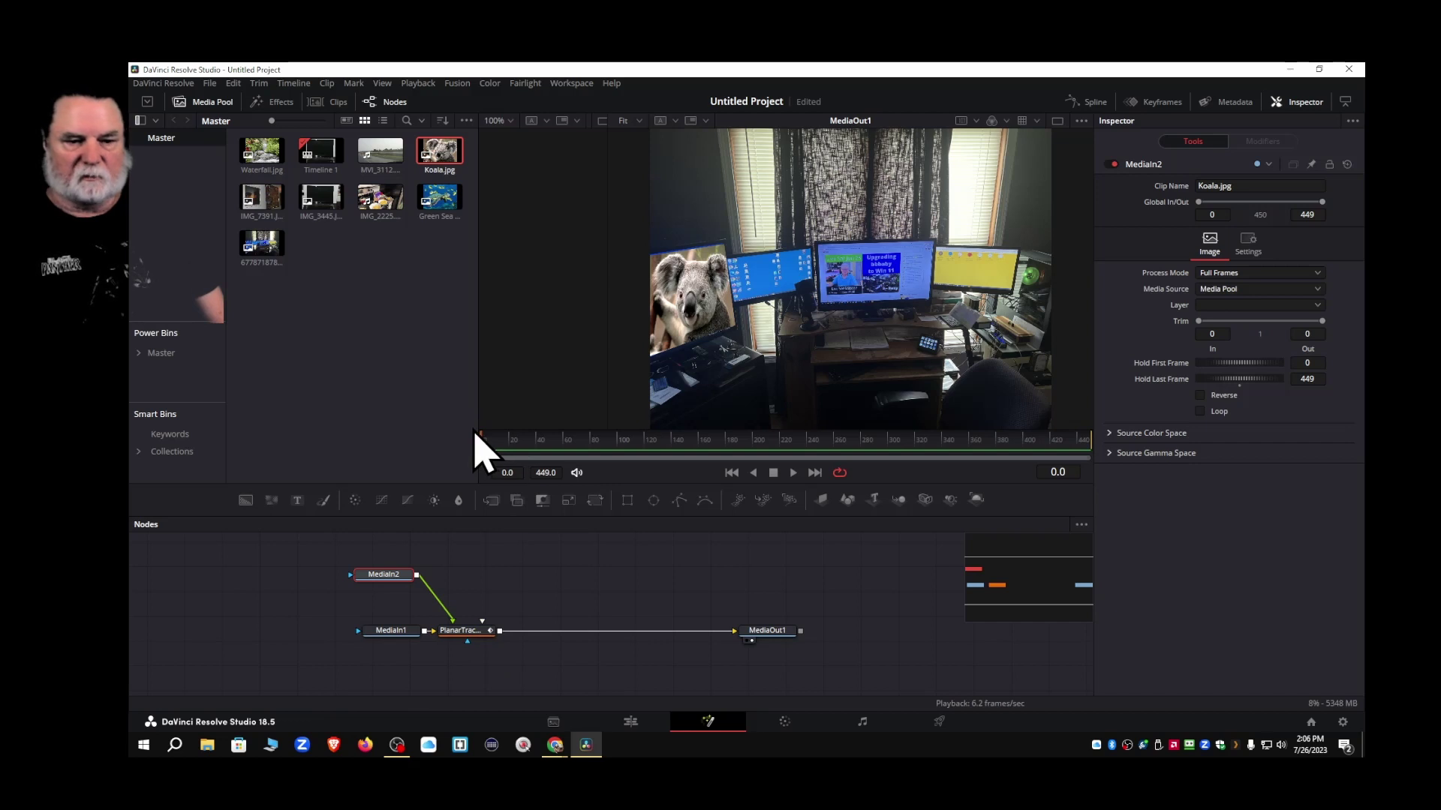
Add a second corner pin to the monitor photo's planar tracker and enlarge the viewer
{"action": "left_click", "coordinate": [462, 633]}
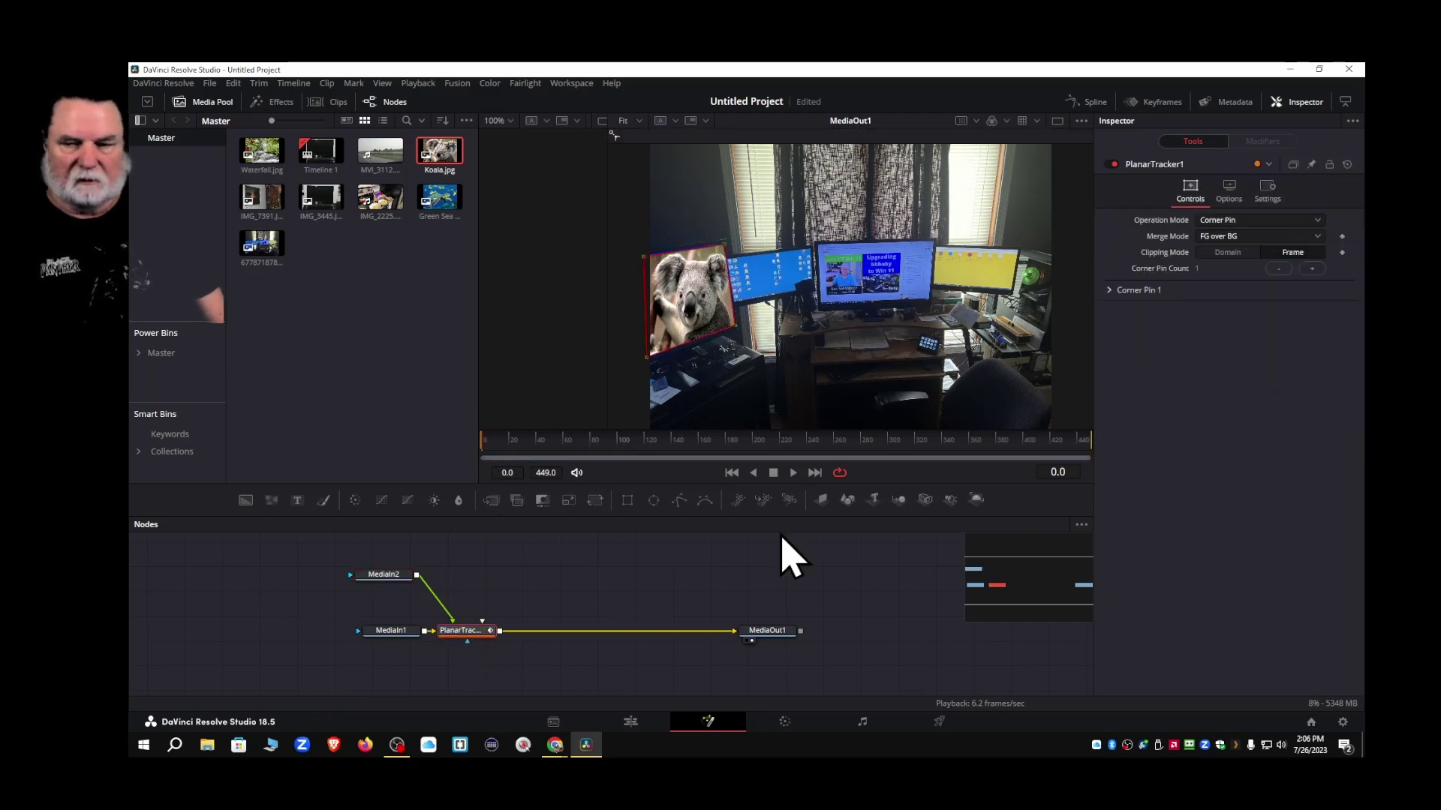
{"action": "left_click", "coordinate": [1312, 269]}
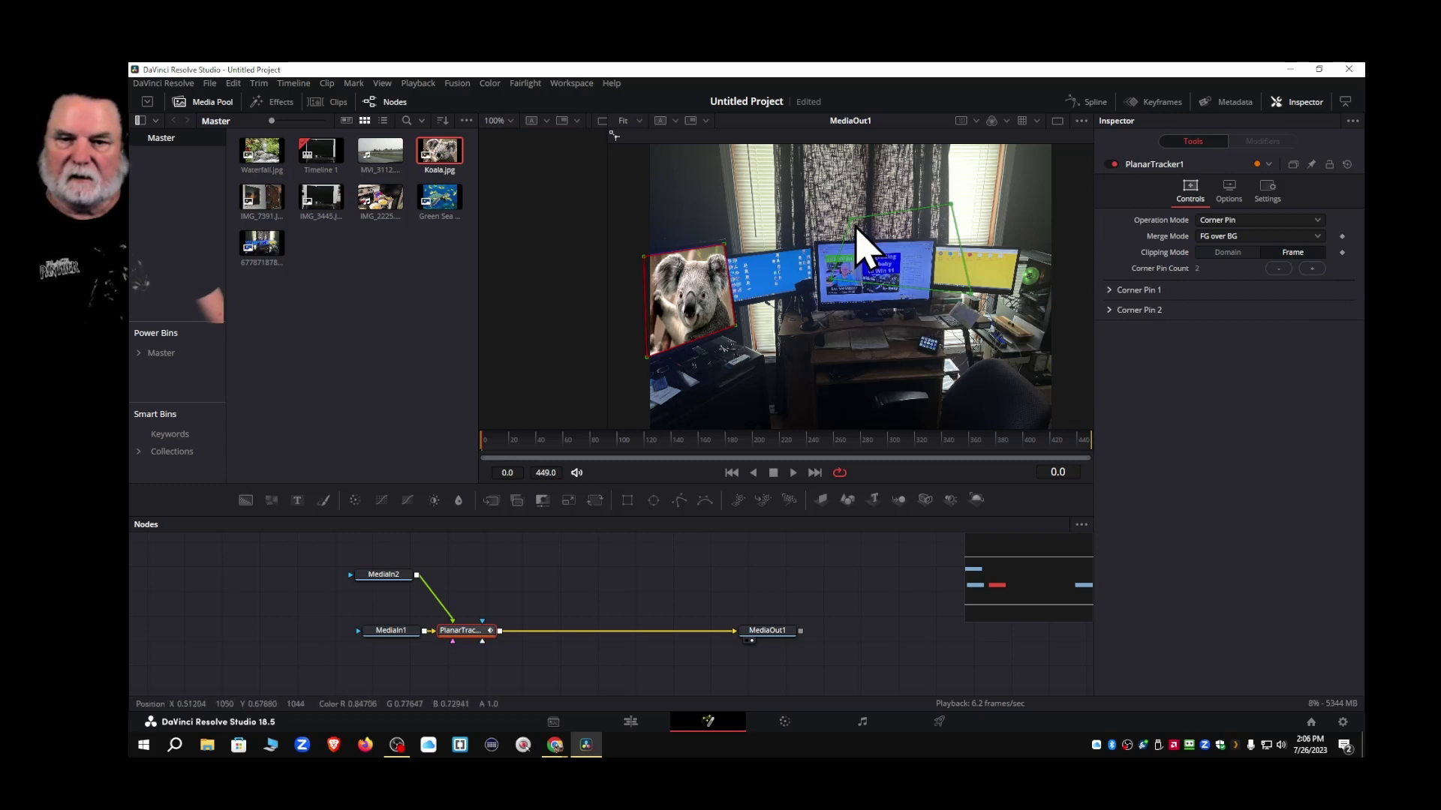
{"action": "left_click", "coordinate": [210, 103]}
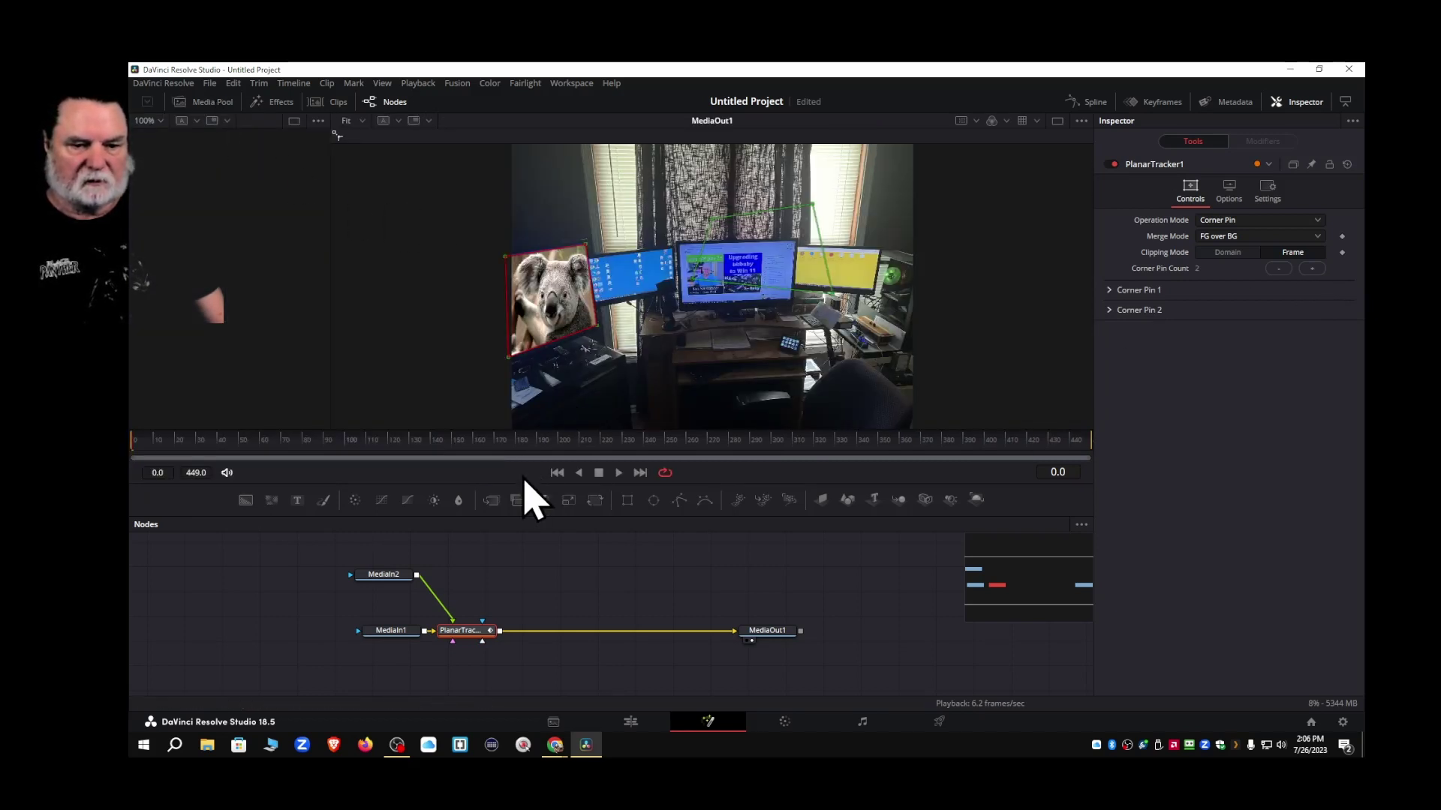
{"action": "left_click_drag", "start_coordinate": [522, 483], "coordinate": [522, 627]}
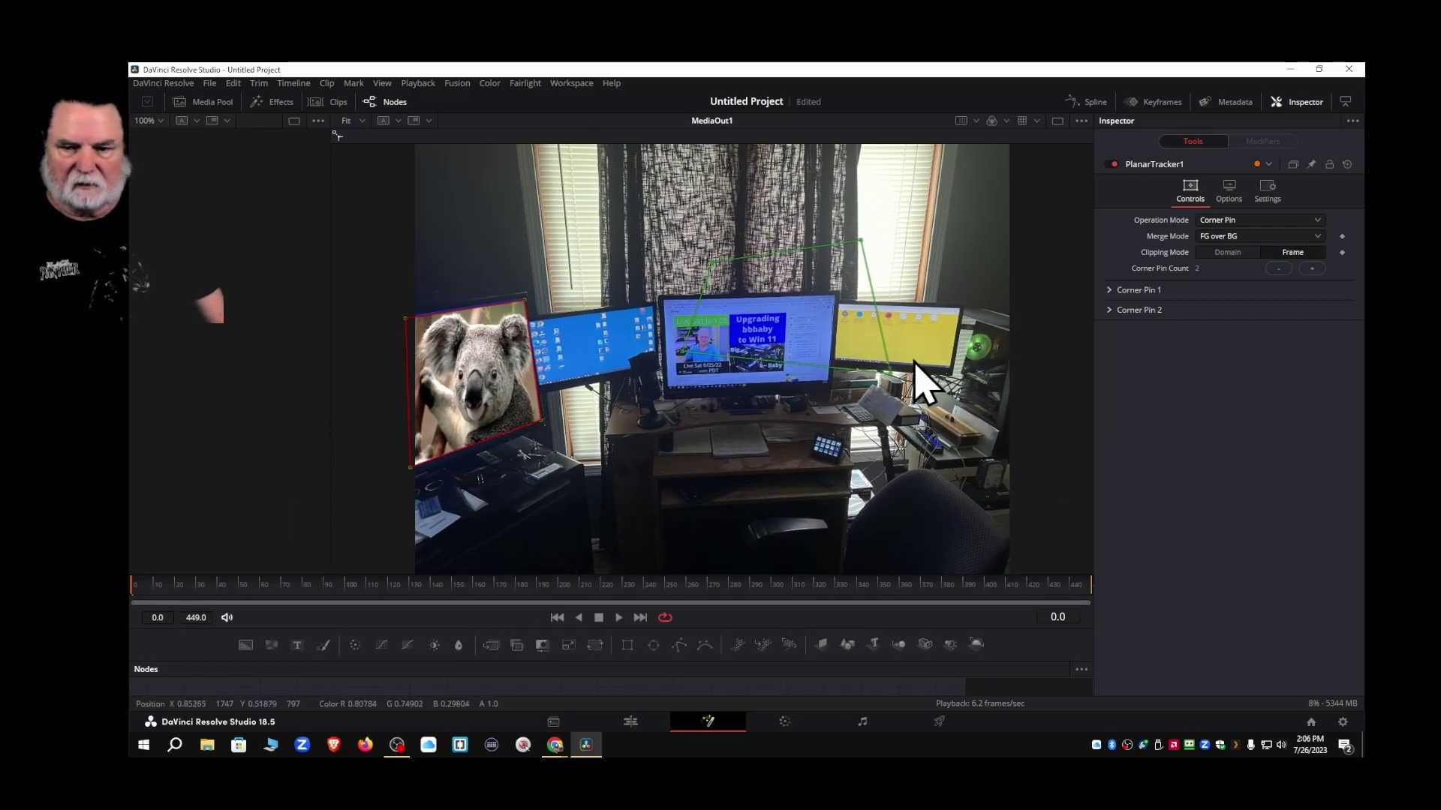
Fit the second corner pin's four points to the corners of the rightmost monitor's yellow screen
{"action": "left_click_drag", "start_coordinate": [891, 375], "coordinate": [949, 366]}
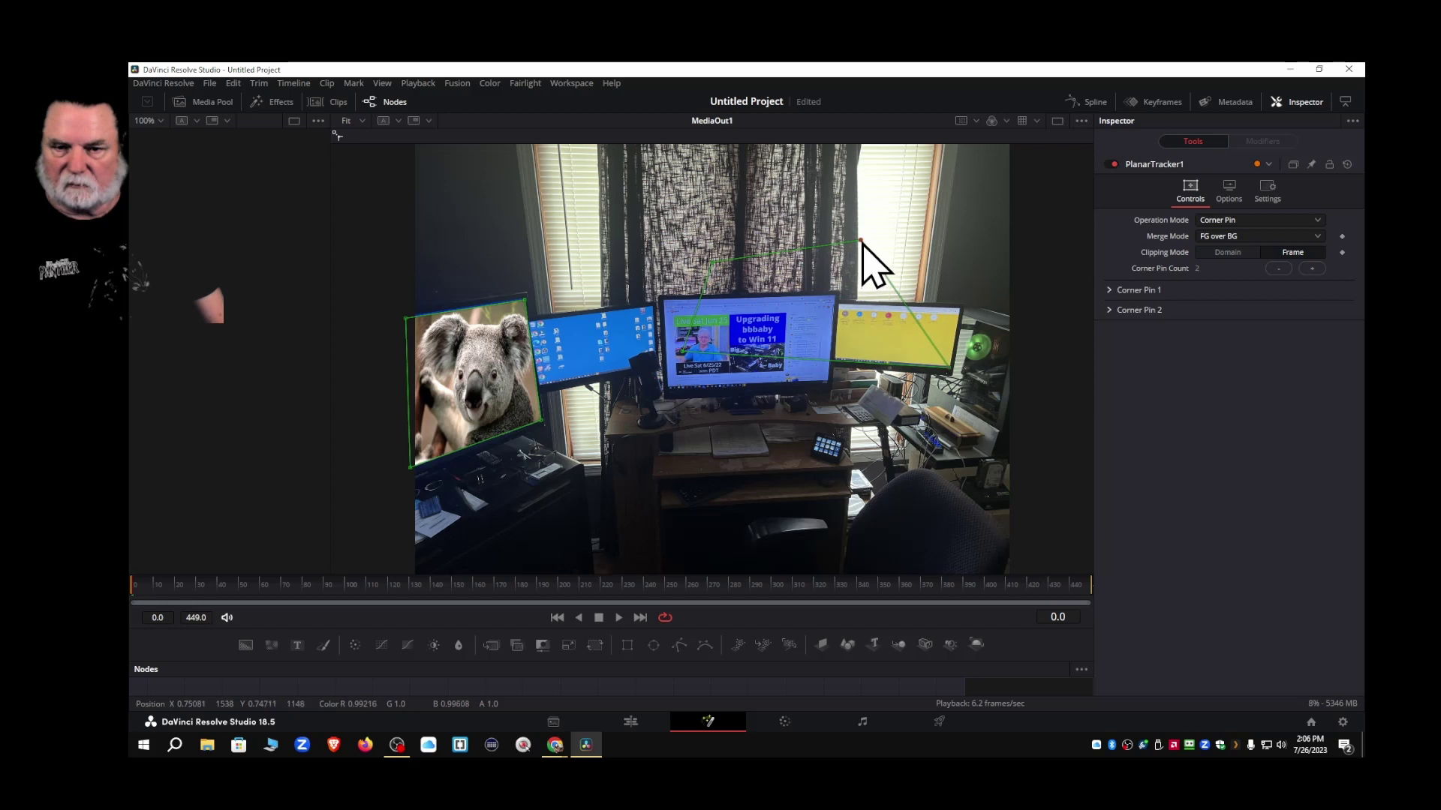
{"action": "left_click_drag", "start_coordinate": [862, 240], "coordinate": [960, 308]}
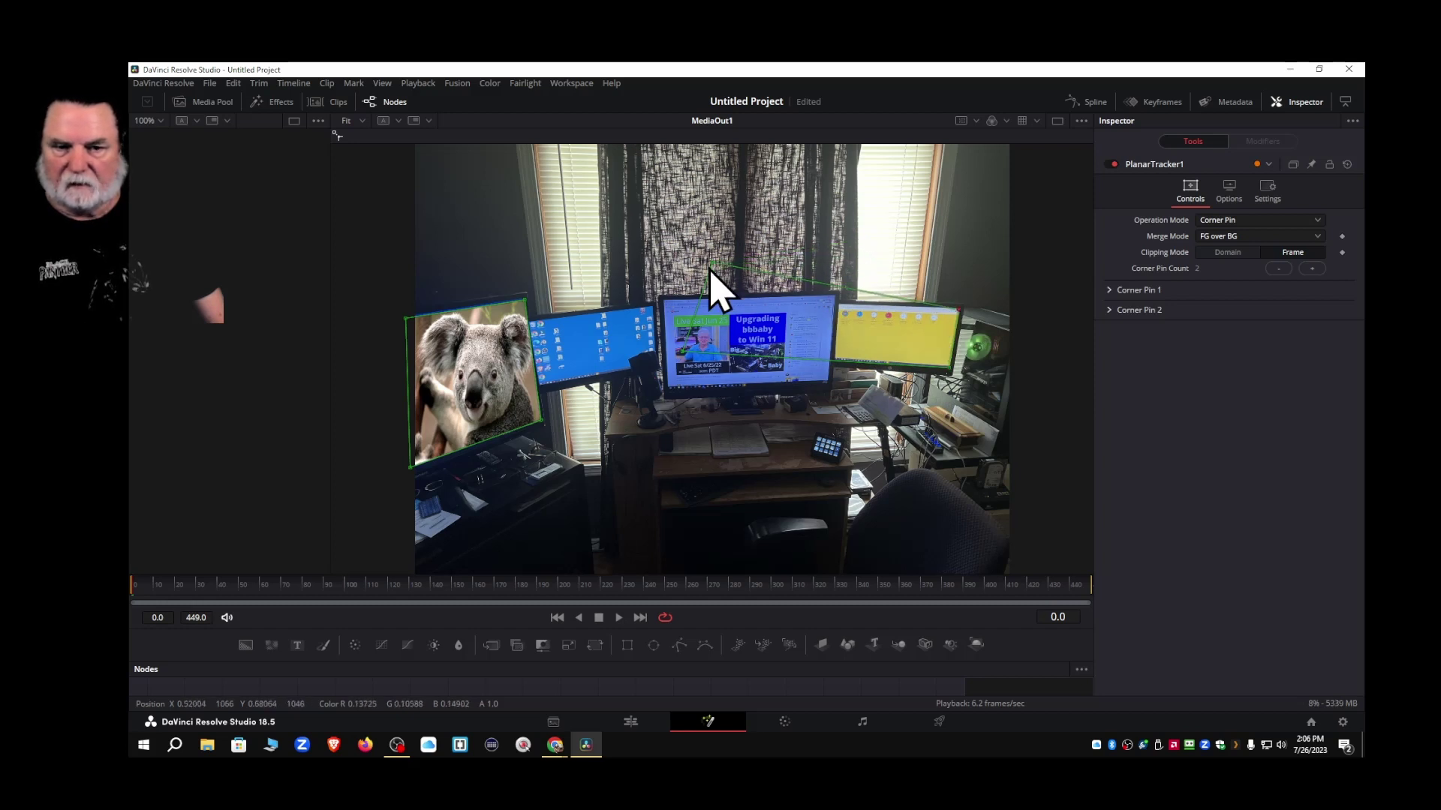
{"action": "left_click_drag", "start_coordinate": [714, 267], "coordinate": [840, 310]}
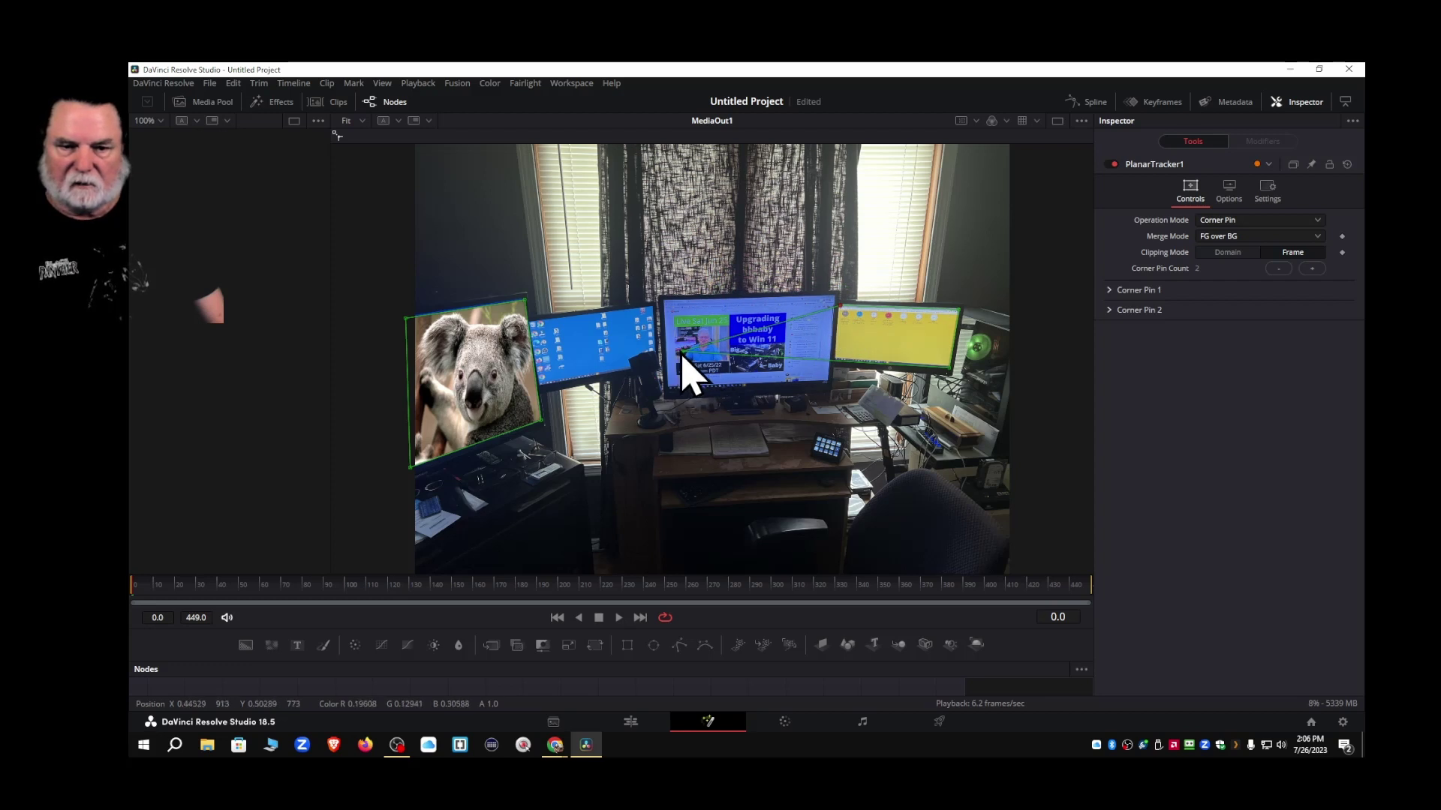
{"action": "left_click_drag", "start_coordinate": [682, 352], "coordinate": [836, 362]}
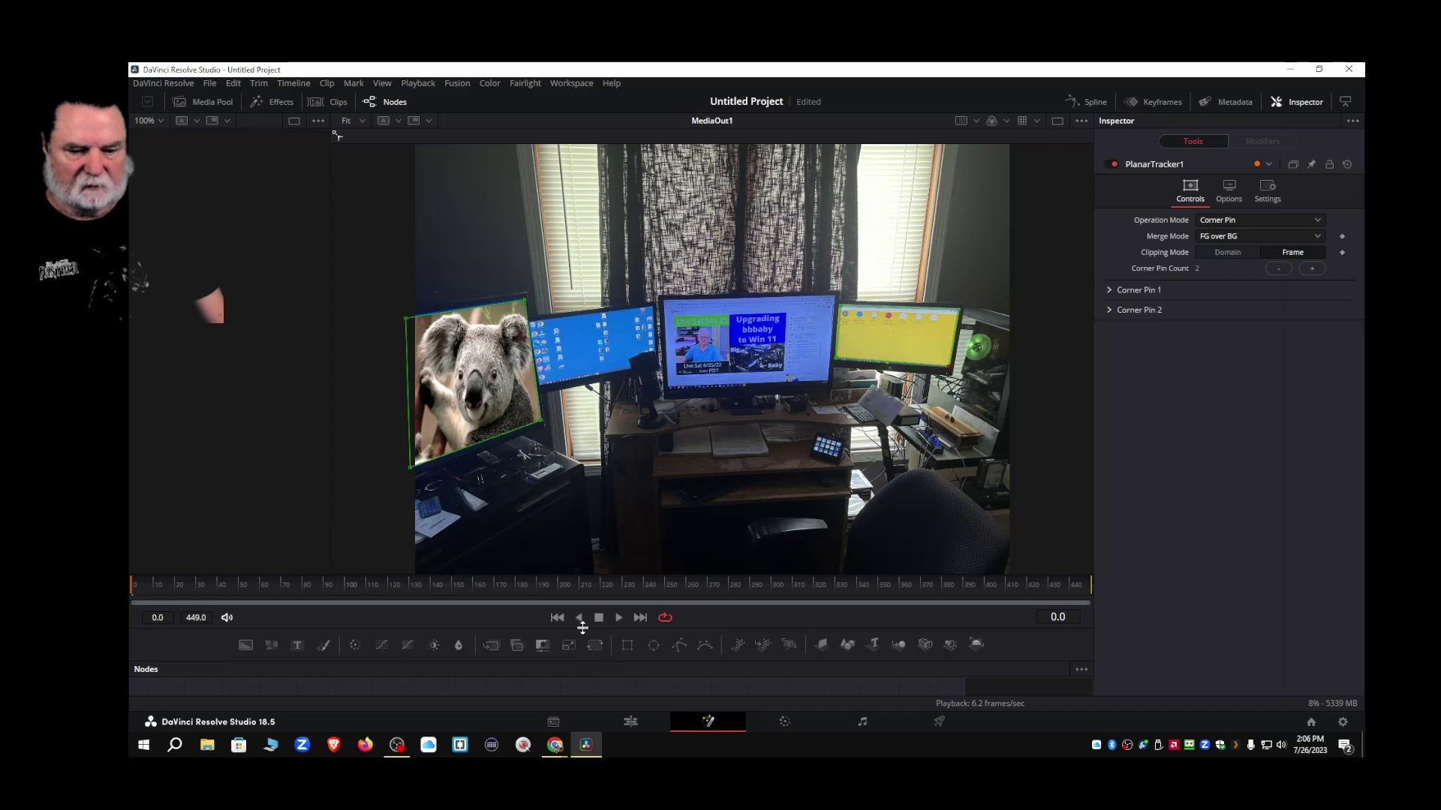
Add Green Sea Turtle.jpg to the node graph and connect it to the planar tracker's second corner pin input
{"action": "left_click_drag", "start_coordinate": [583, 627], "coordinate": [576, 513]}
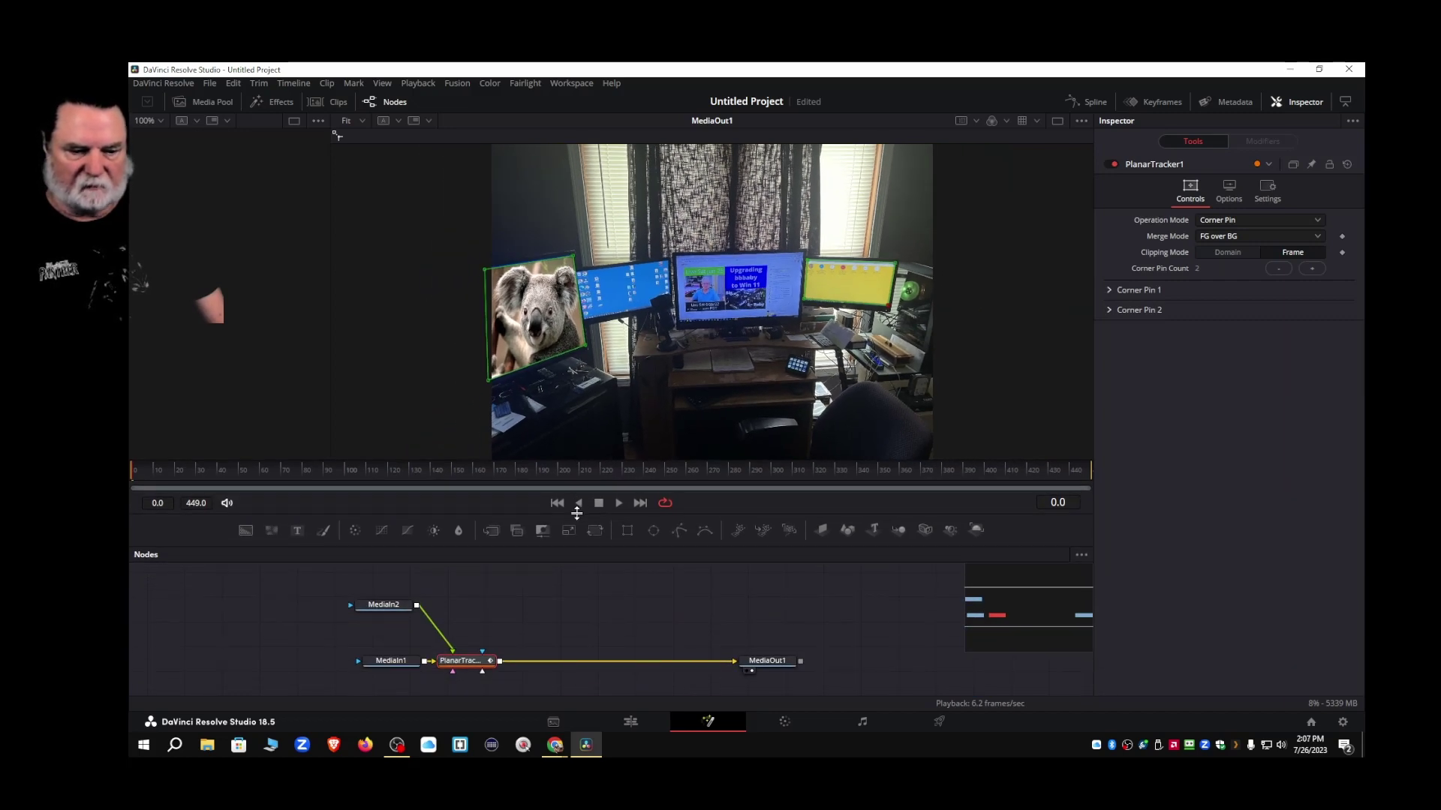
{"action": "left_click", "coordinate": [222, 103]}
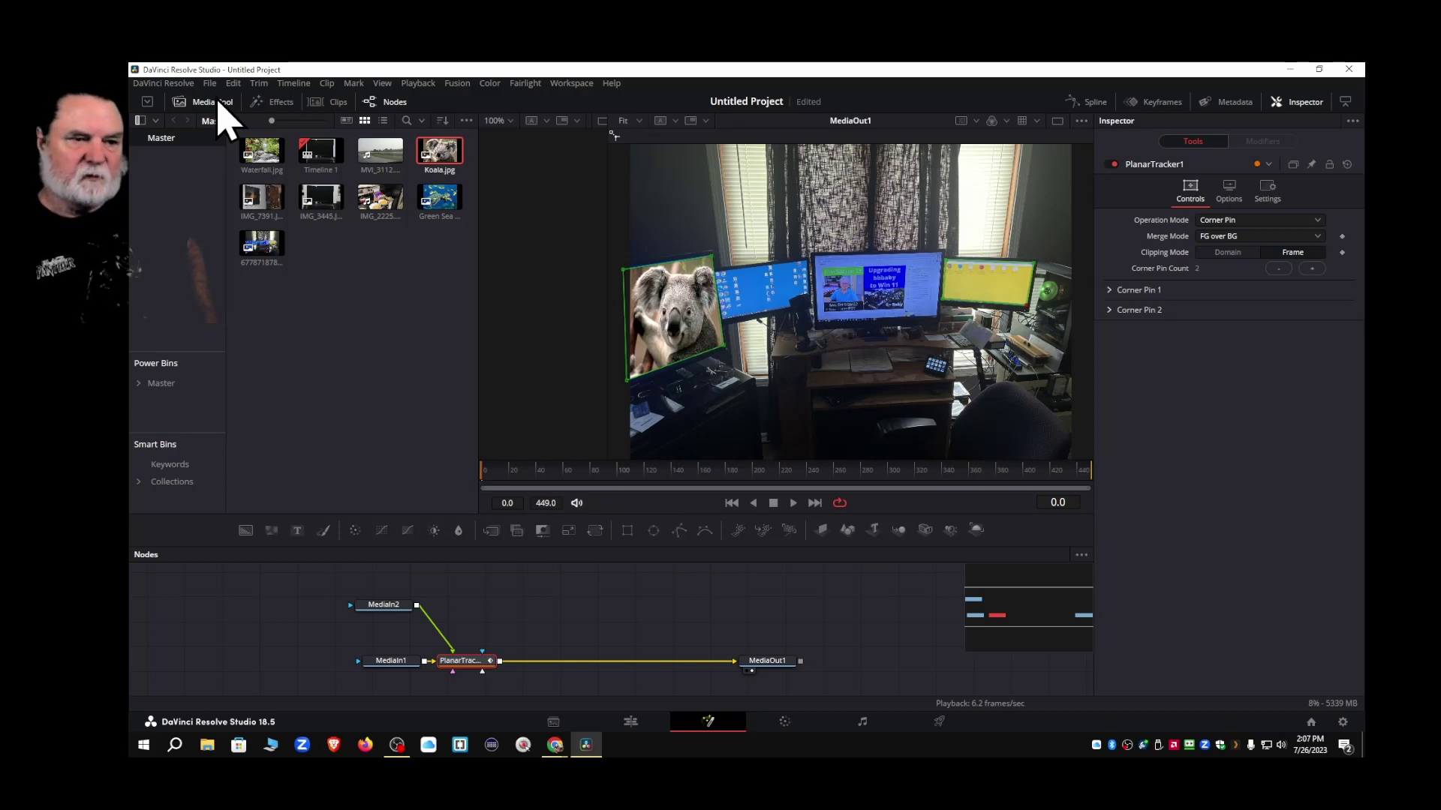
{"action": "left_click_drag", "start_coordinate": [441, 199], "coordinate": [398, 690]}
{"action": "left_click_drag", "start_coordinate": [400, 583], "coordinate": [410, 615]}
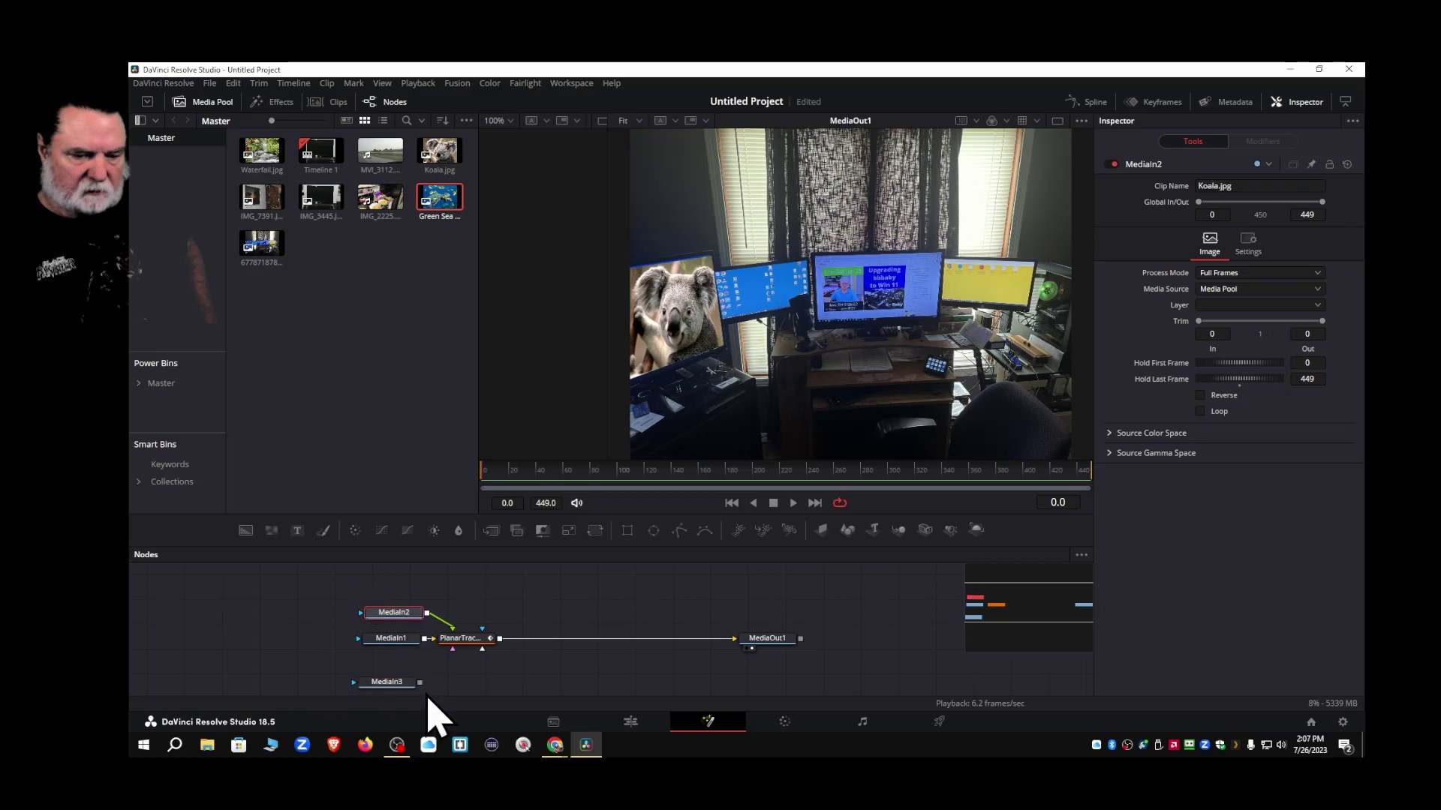
{"action": "left_click_drag", "start_coordinate": [420, 683], "coordinate": [478, 647]}
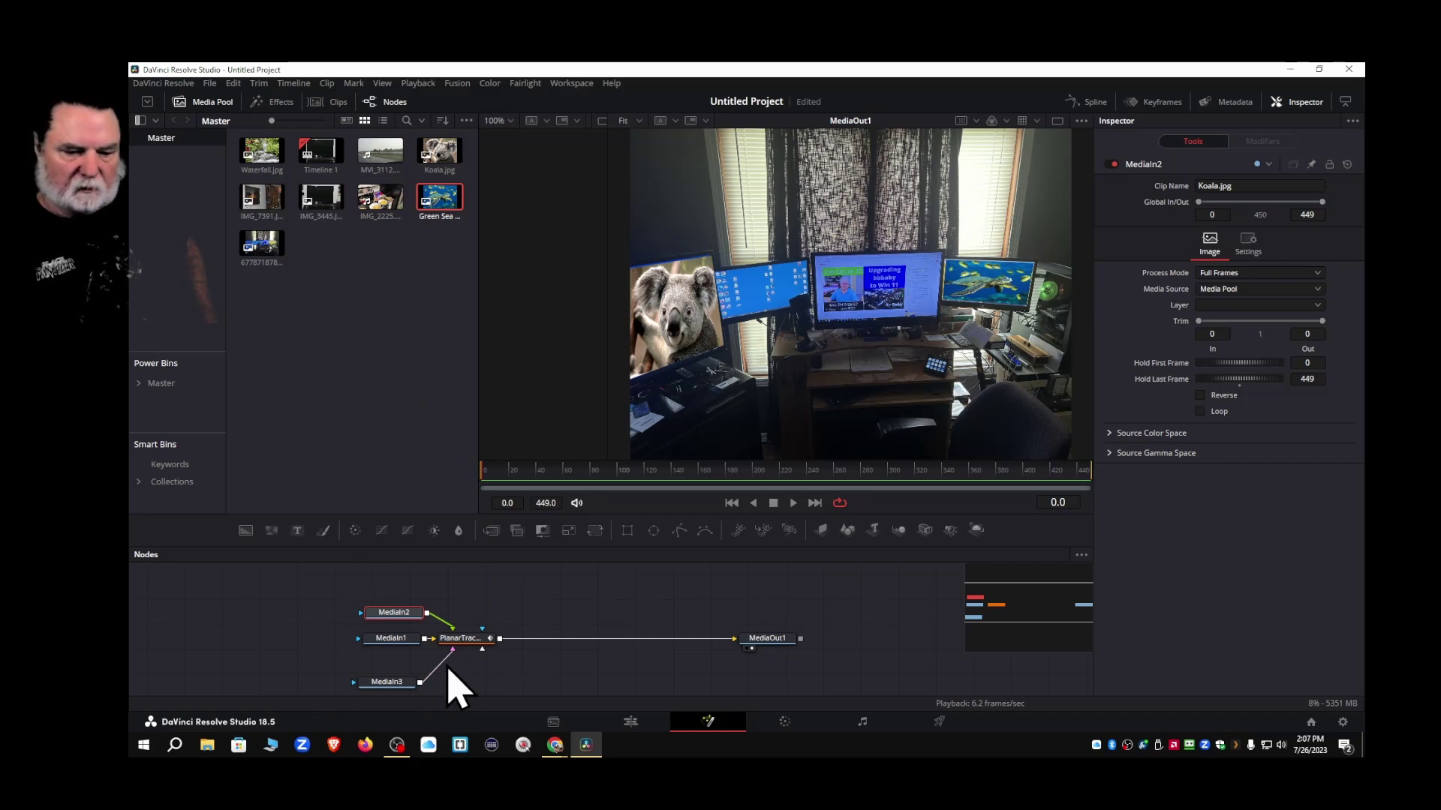
Disconnect the Green Sea Turtle.jpg node from the planar tracker and delete it
{"action": "left_click_drag", "start_coordinate": [441, 661], "coordinate": [449, 695]}
{"action": "left_click", "coordinate": [398, 682]}
{"action": "scroll", "coordinate": [398, 682], "scroll_direction": "down", "scroll_amount": 1}
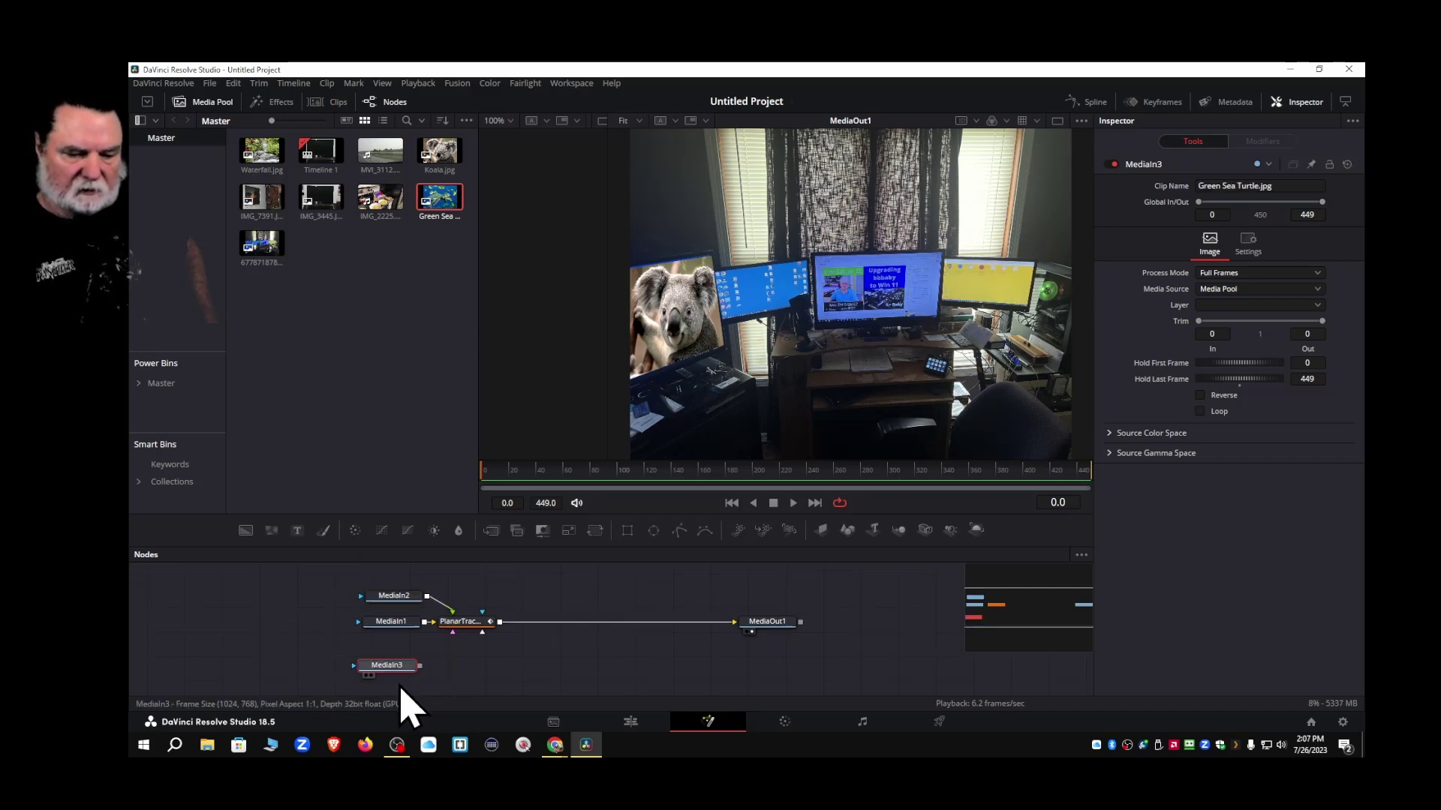
{"action": "key", "text": "Delete"}
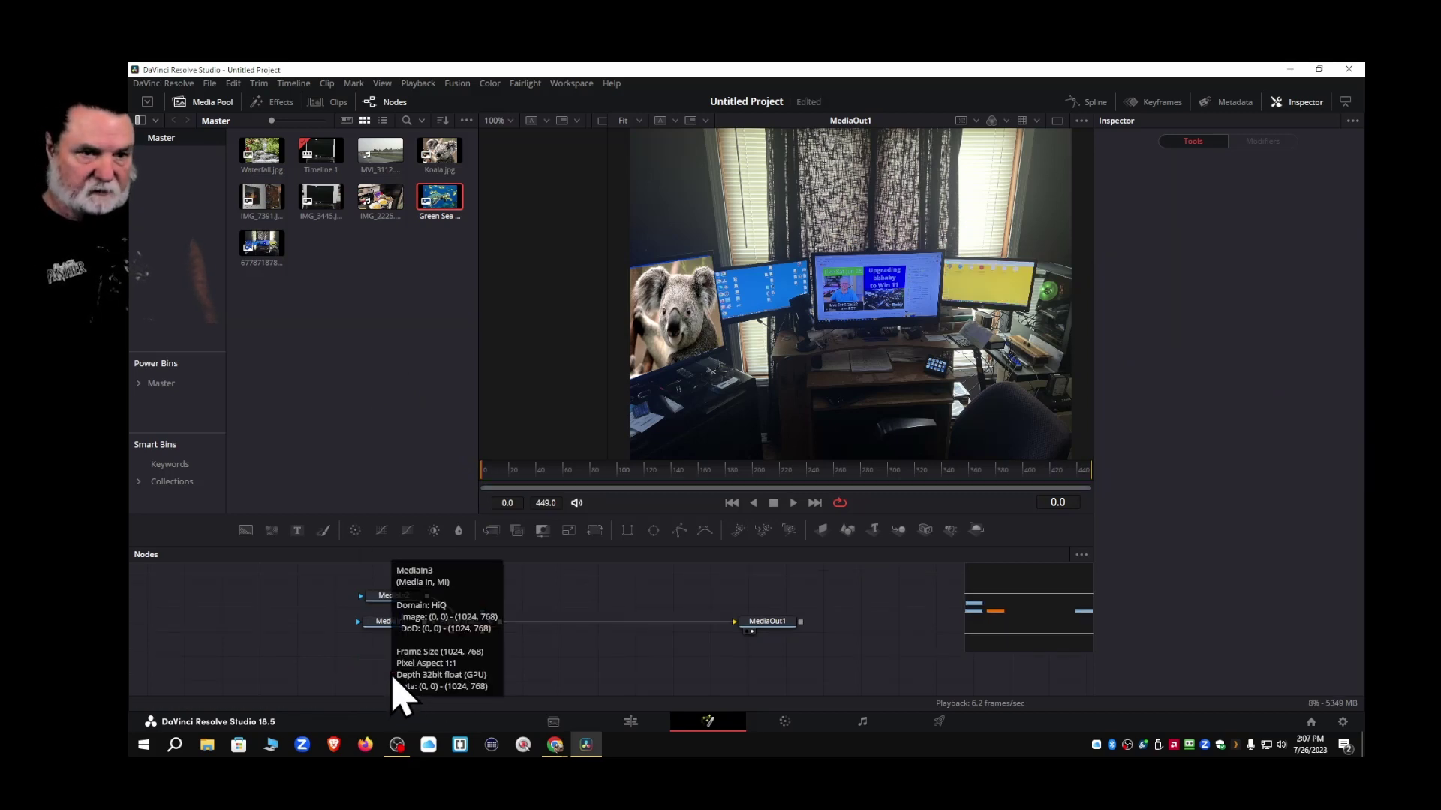
Add the DaVinci Resolve Studio logo image from the Photos power bin and connect it to the planar tracker's second corner pin input
{"action": "right_click", "coordinate": [349, 313]}
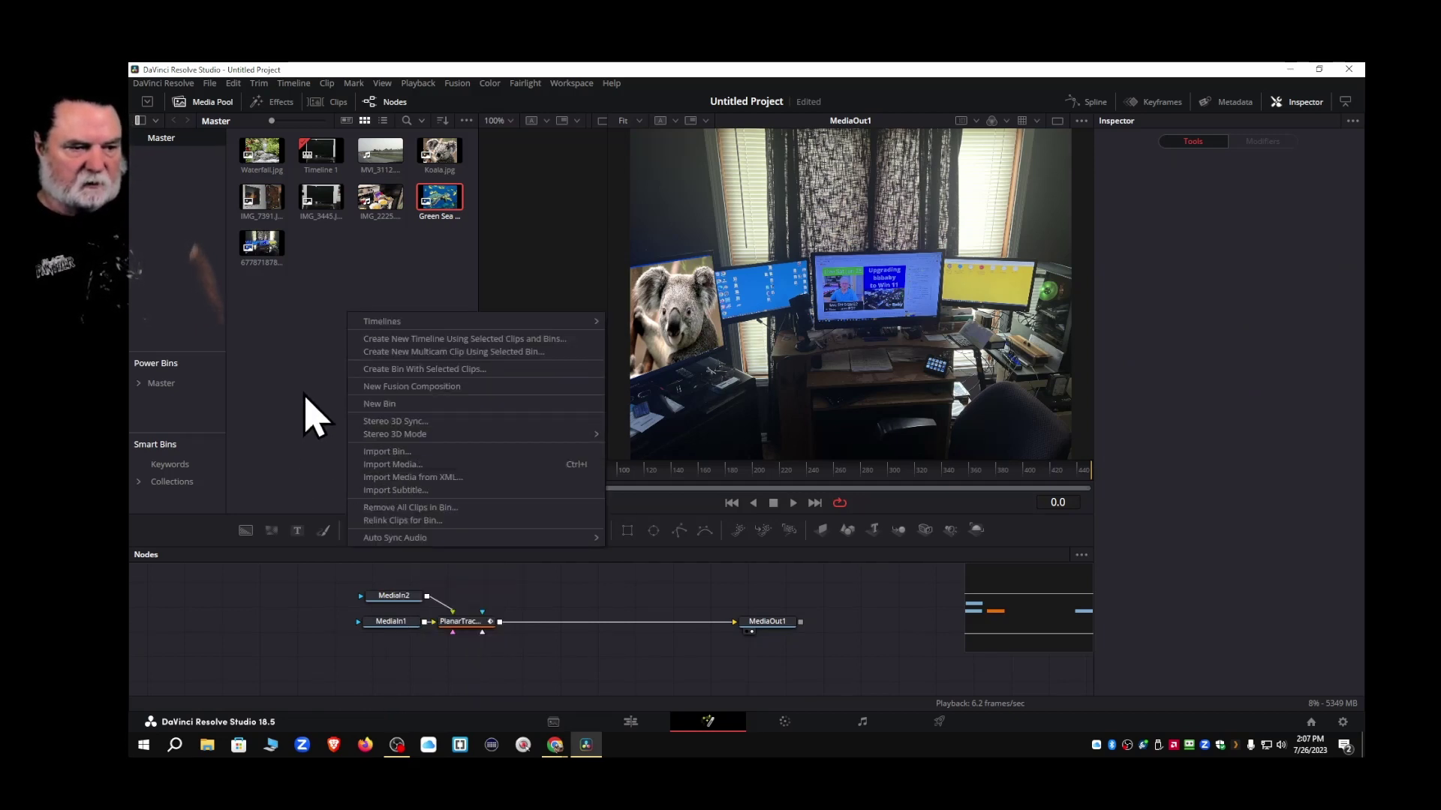
{"action": "left_click", "coordinate": [279, 402]}
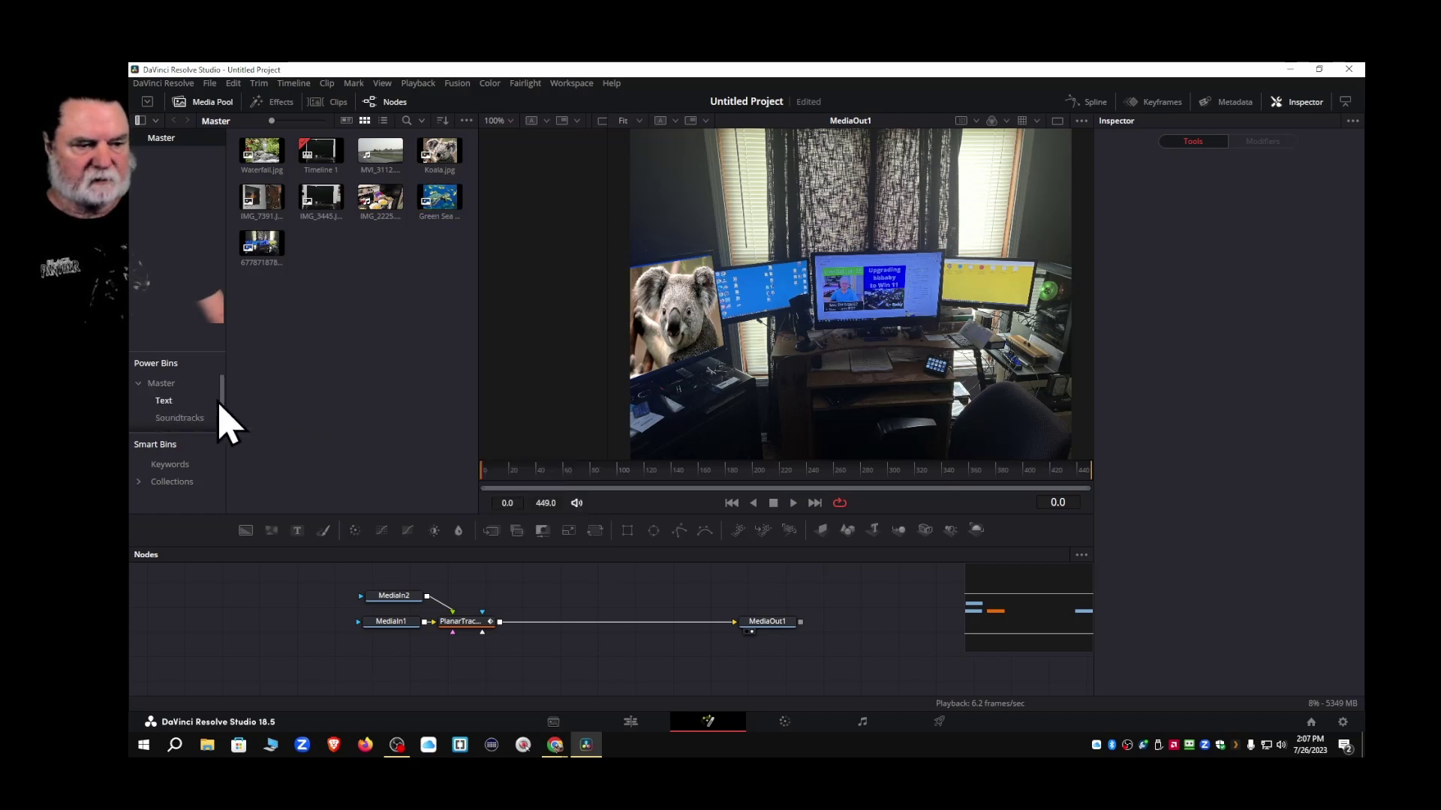
{"action": "scroll", "coordinate": [224, 409], "scroll_direction": "down", "scroll_amount": 1}
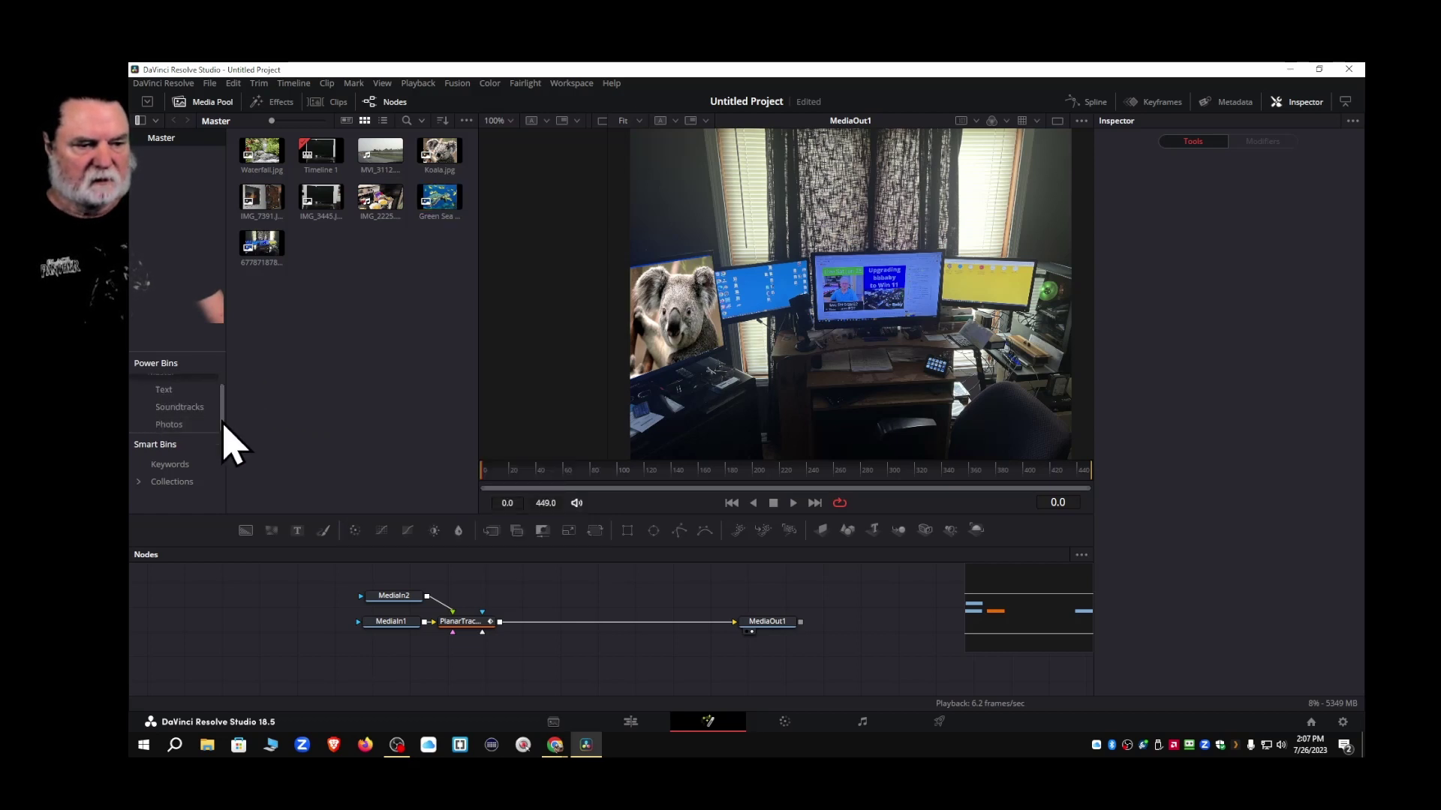
{"action": "left_click", "coordinate": [167, 425]}
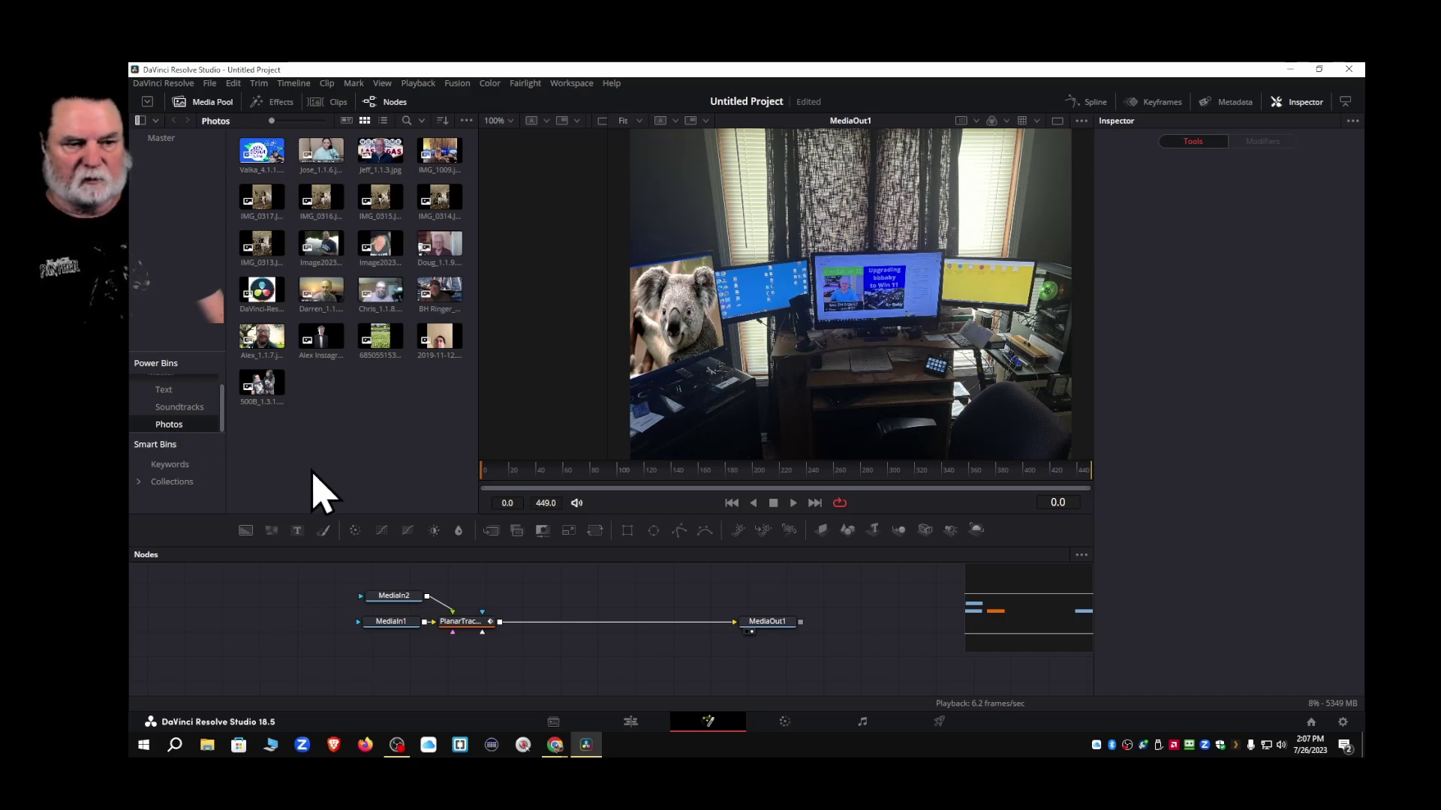
{"action": "left_click", "coordinate": [265, 295]}
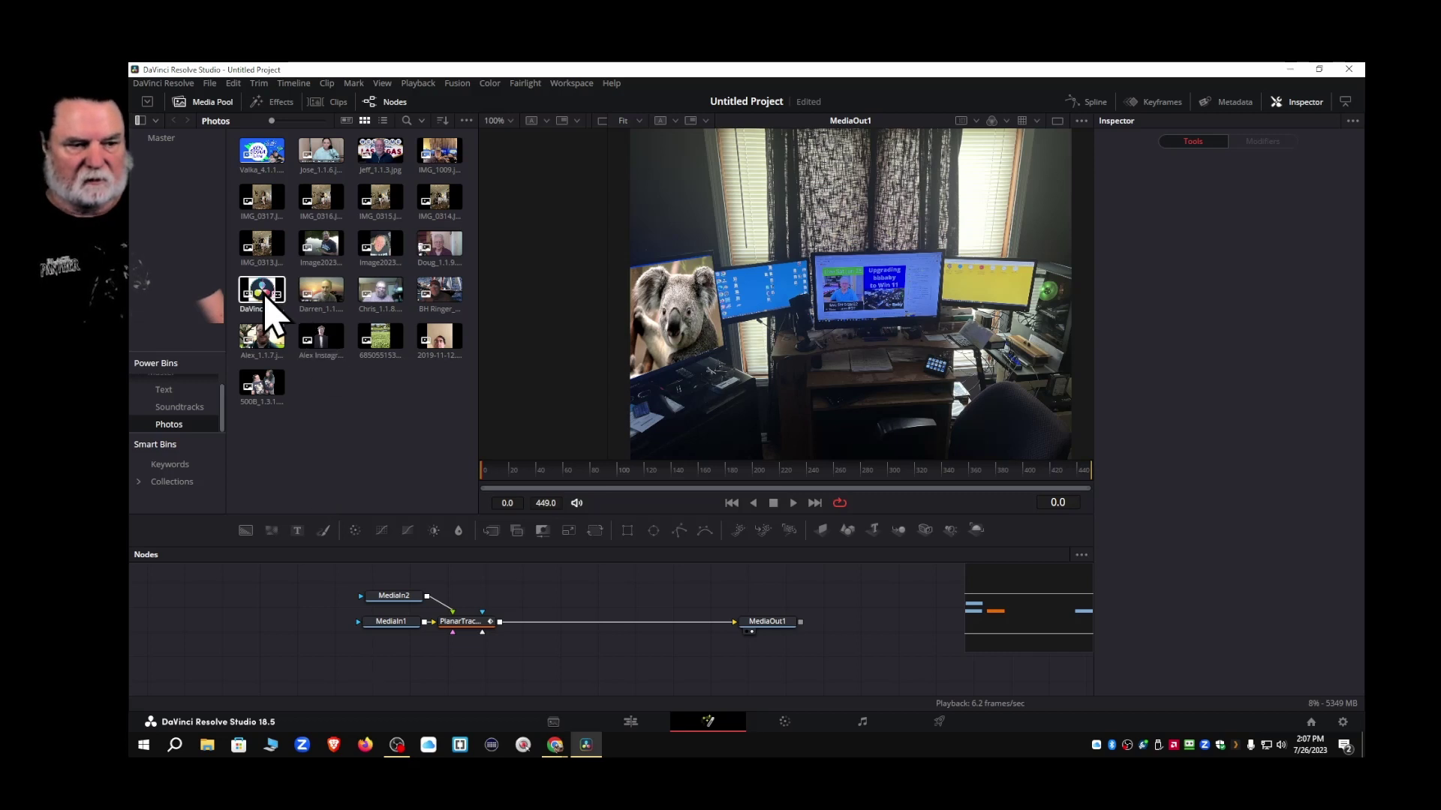
{"action": "left_click_drag", "start_coordinate": [255, 300], "coordinate": [472, 625]}
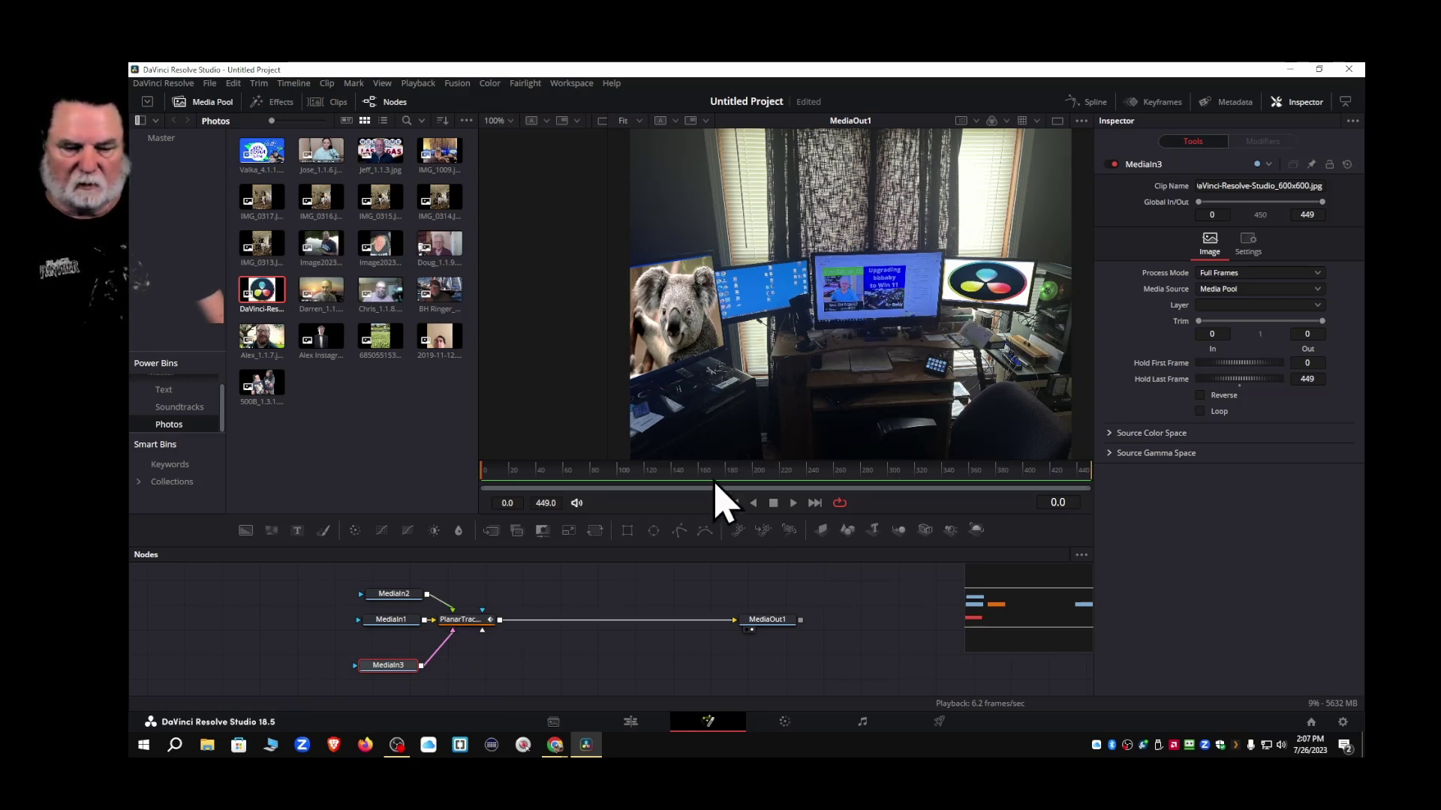
Add 500B_1.3.1.jpg and the third photo of the Photos bin as unconnected media nodes, and close the media pool
{"action": "left_click", "coordinate": [466, 622]}
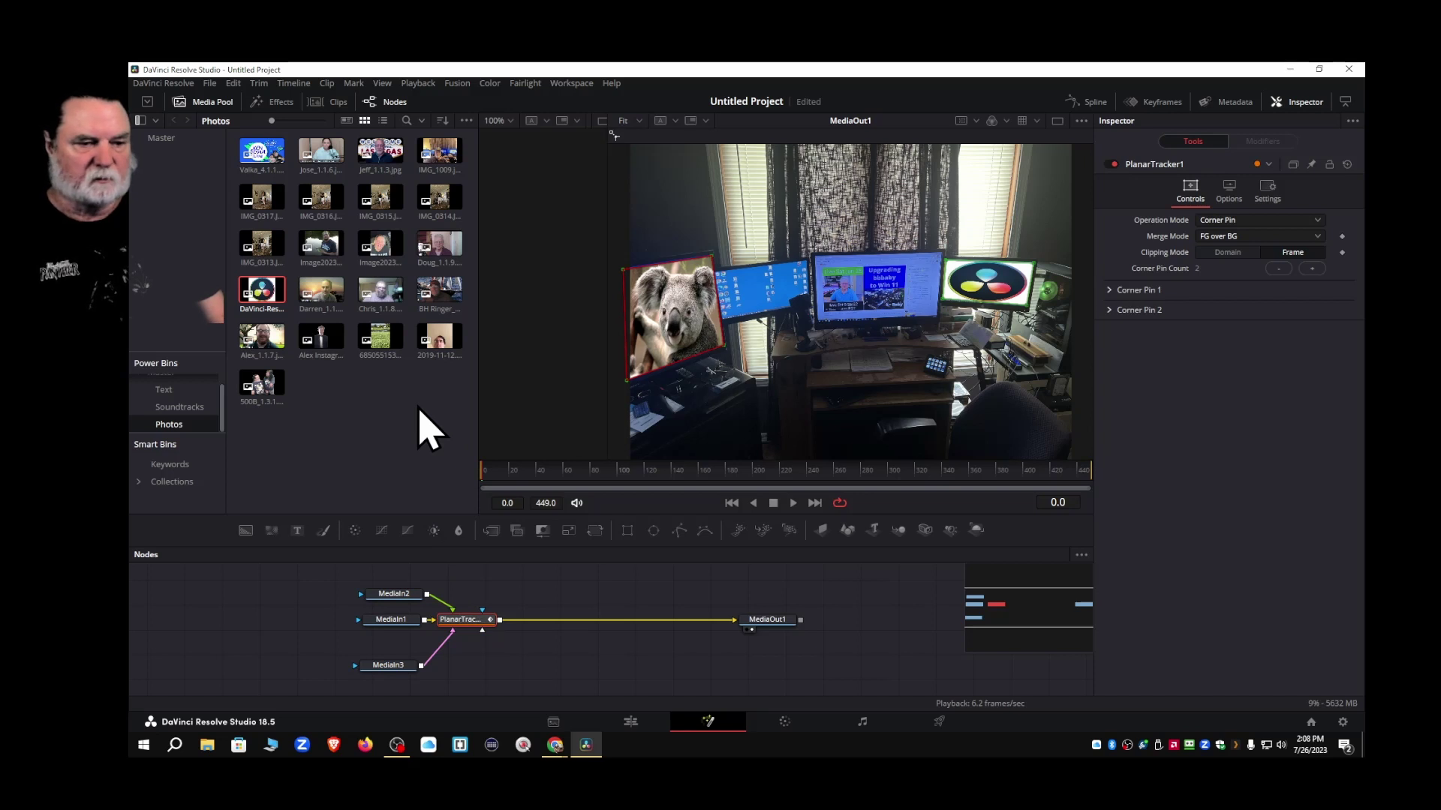
{"action": "left_click_drag", "start_coordinate": [257, 394], "coordinate": [255, 472]}
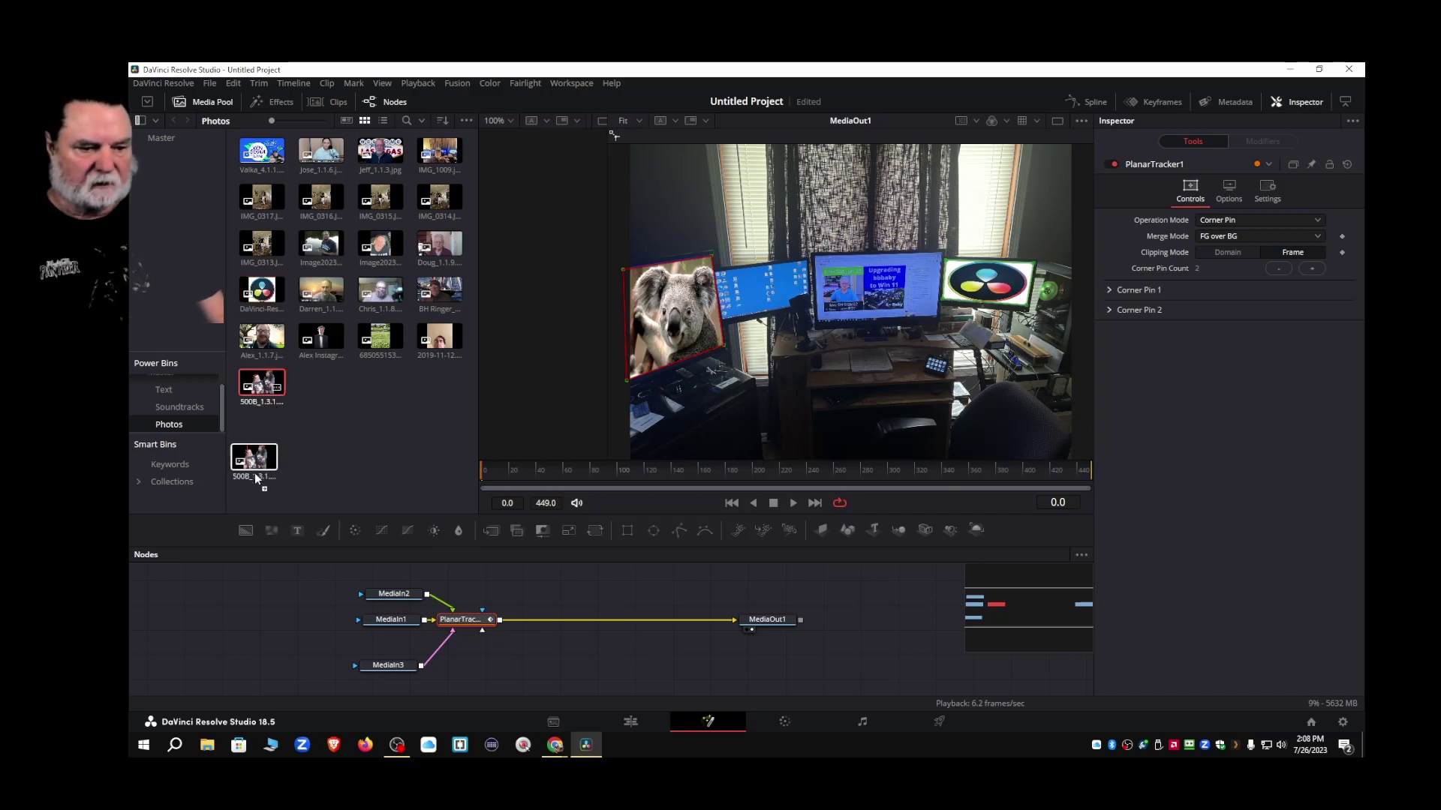
{"action": "left_click_drag", "start_coordinate": [229, 615], "coordinate": [232, 617]}
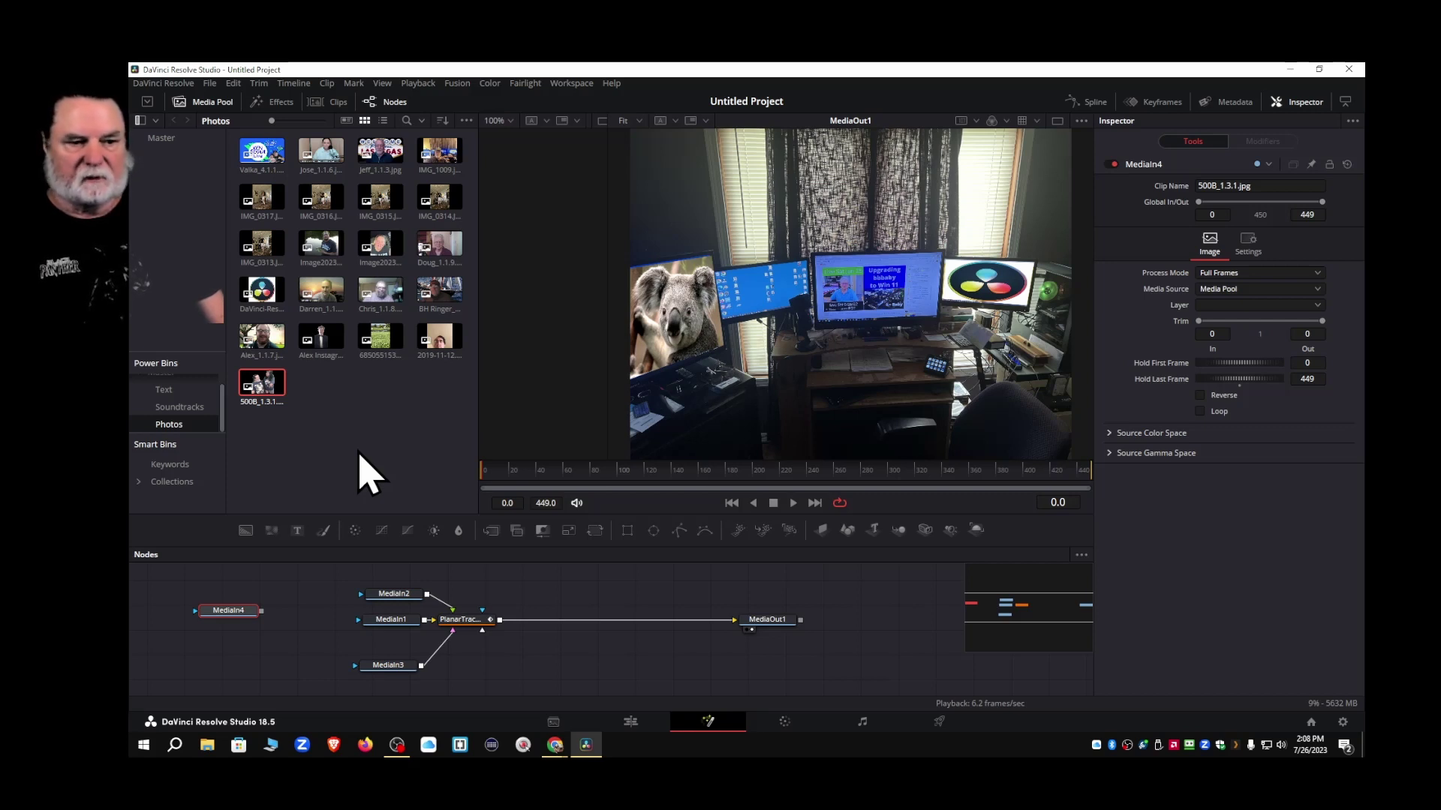
{"action": "left_click_drag", "start_coordinate": [377, 152], "coordinate": [222, 657]}
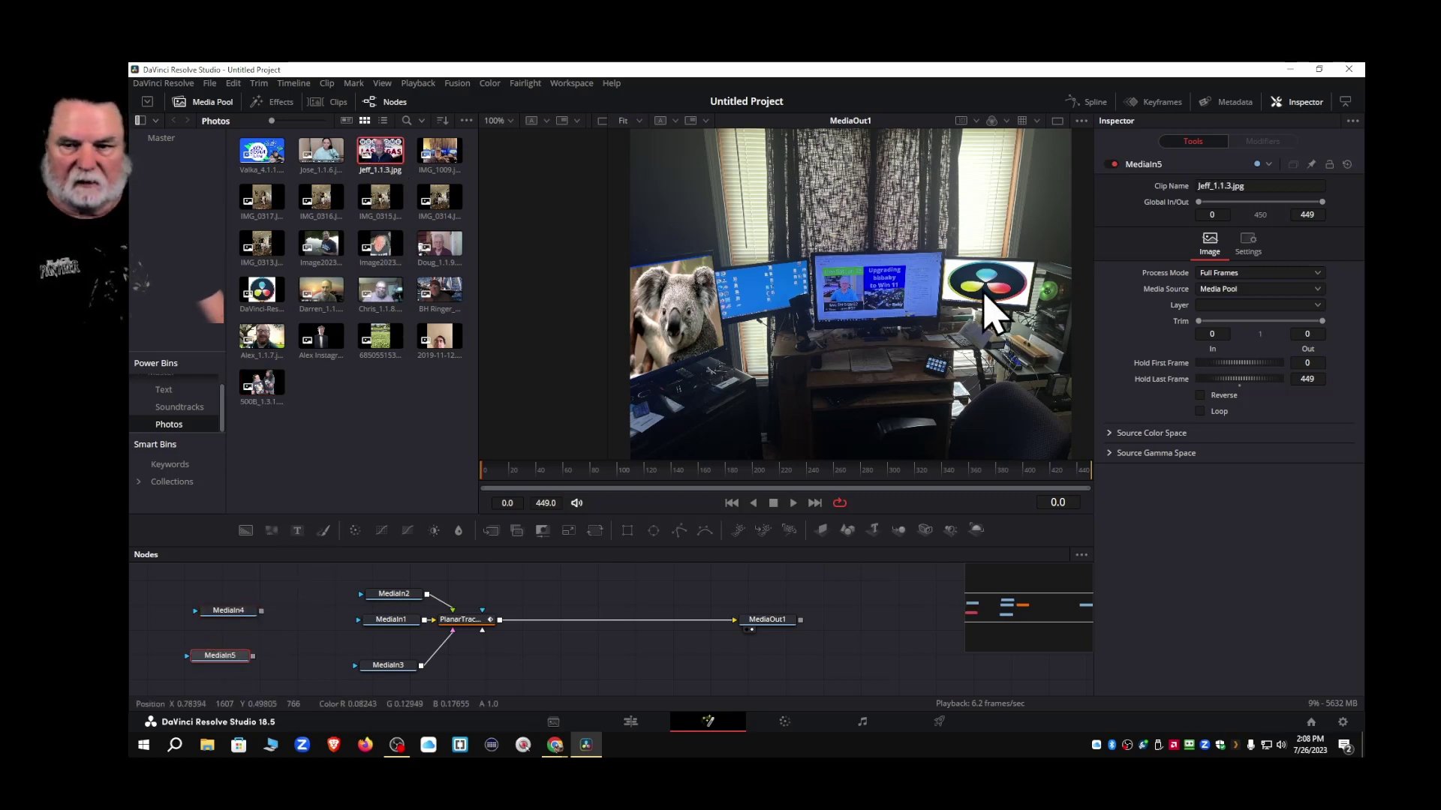
{"action": "left_click", "coordinate": [203, 102]}
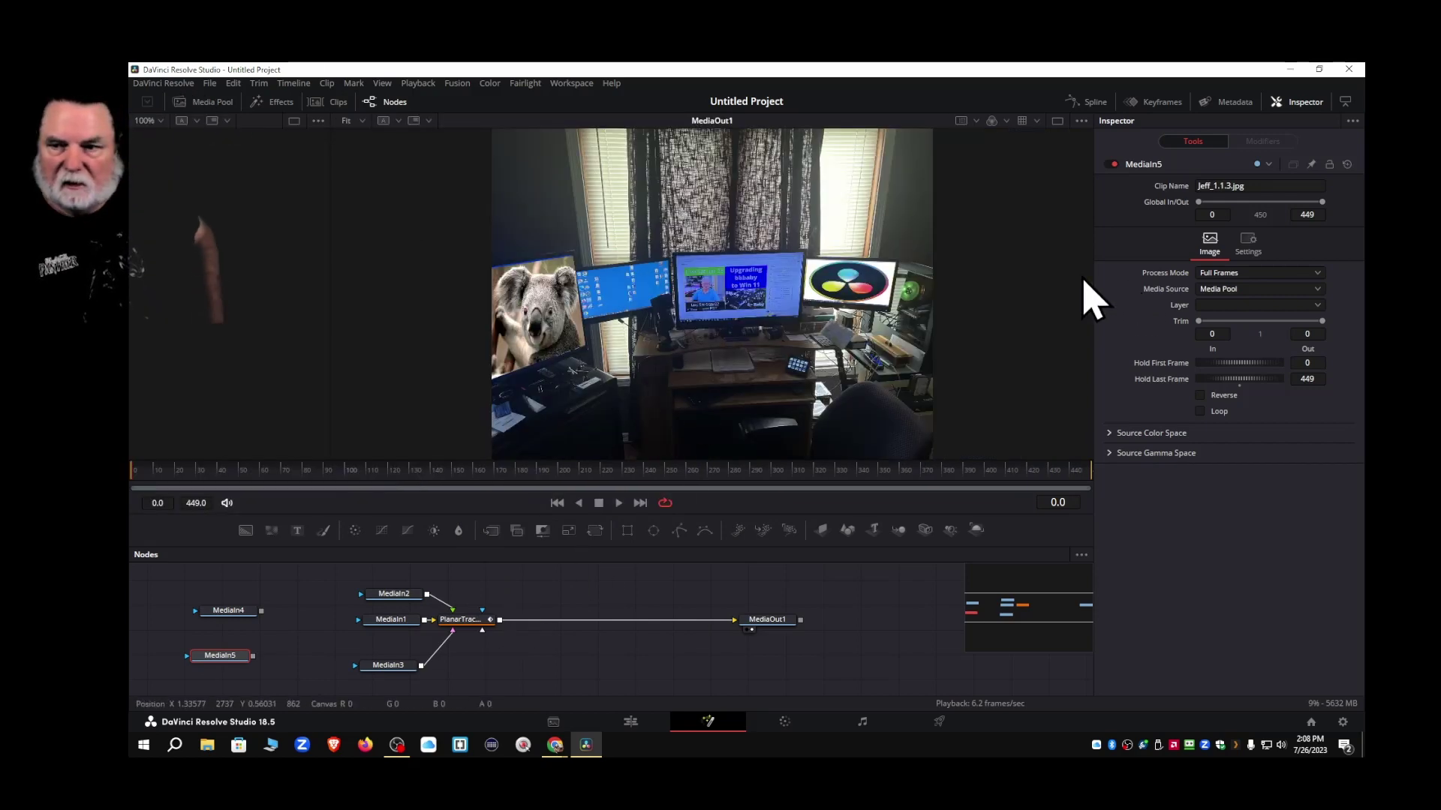
Add a third corner pin to the planar tracker and fit its four points to the center monitor's screen
{"action": "left_click", "coordinate": [472, 622]}
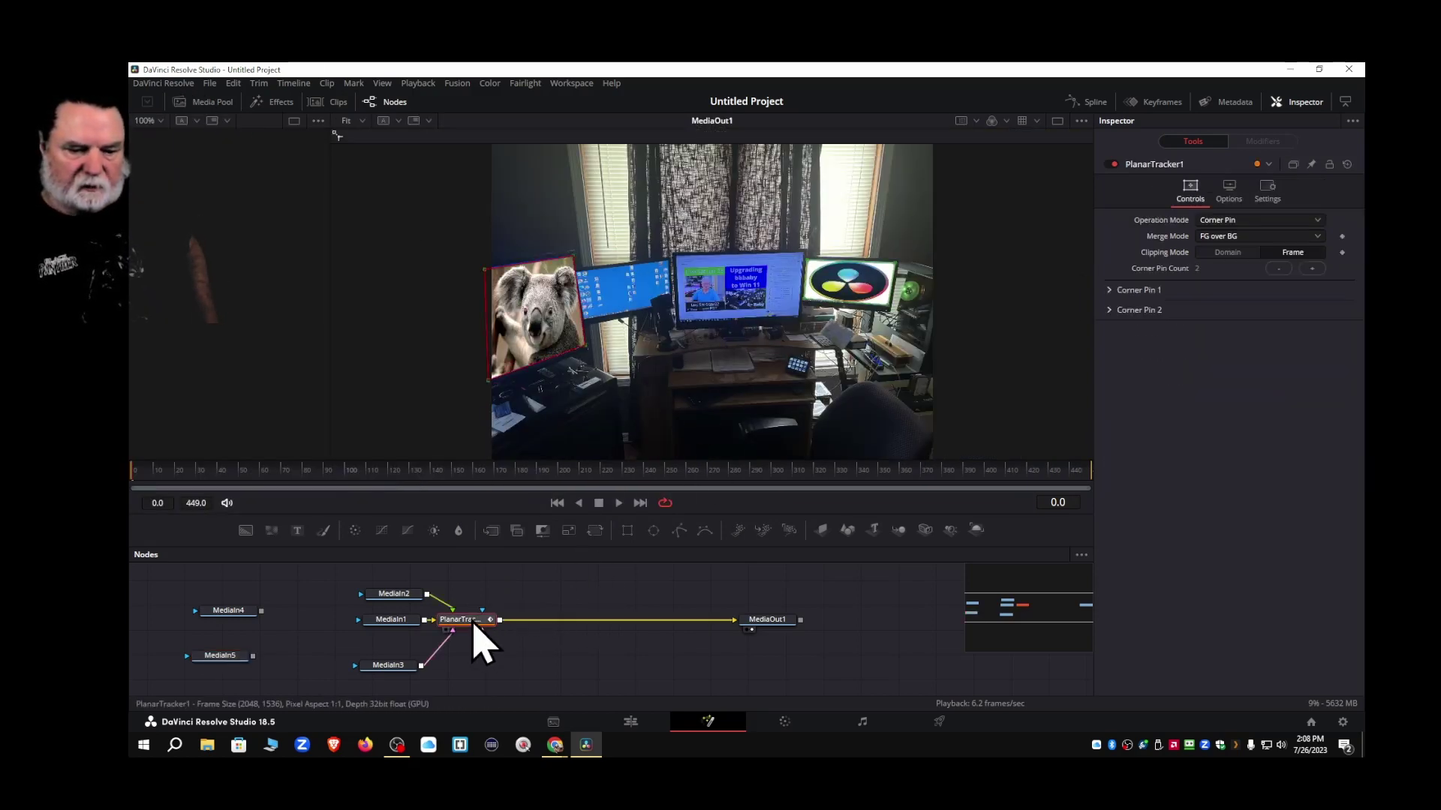
{"action": "left_click", "coordinate": [1312, 269]}
{"action": "left_click", "coordinate": [1312, 269]}
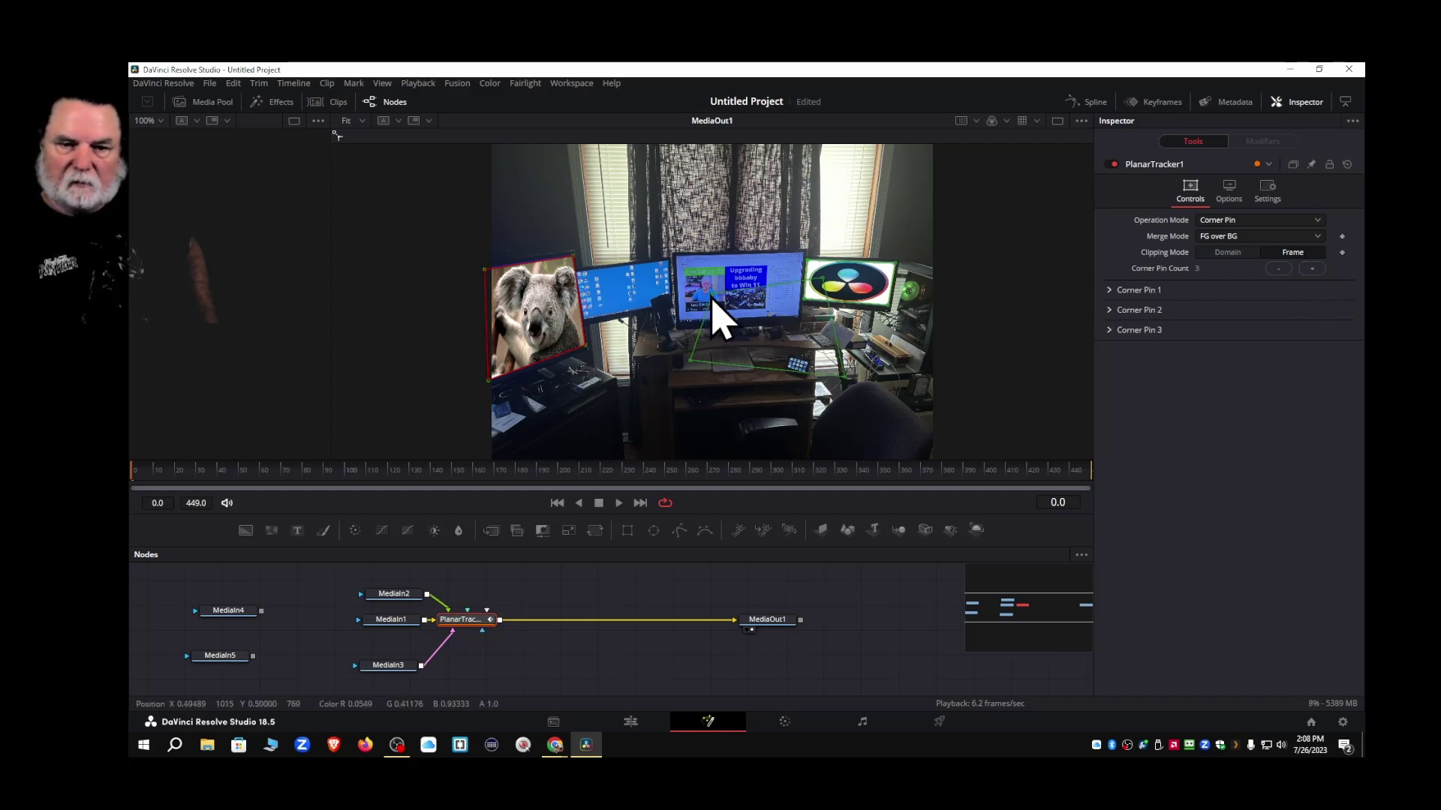
{"action": "left_click_drag", "start_coordinate": [712, 301], "coordinate": [677, 260]}
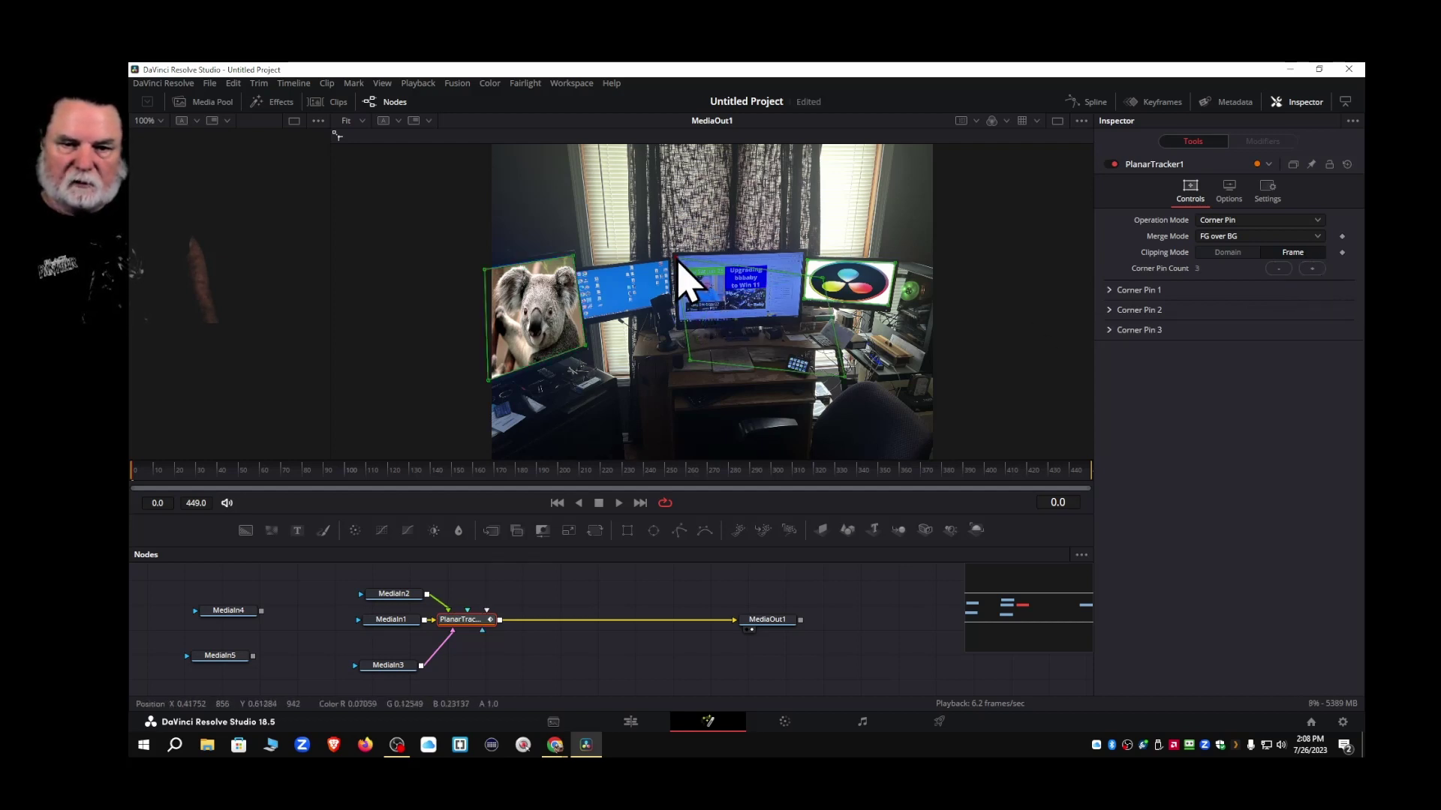
{"action": "left_click_drag", "start_coordinate": [825, 284], "coordinate": [803, 264]}
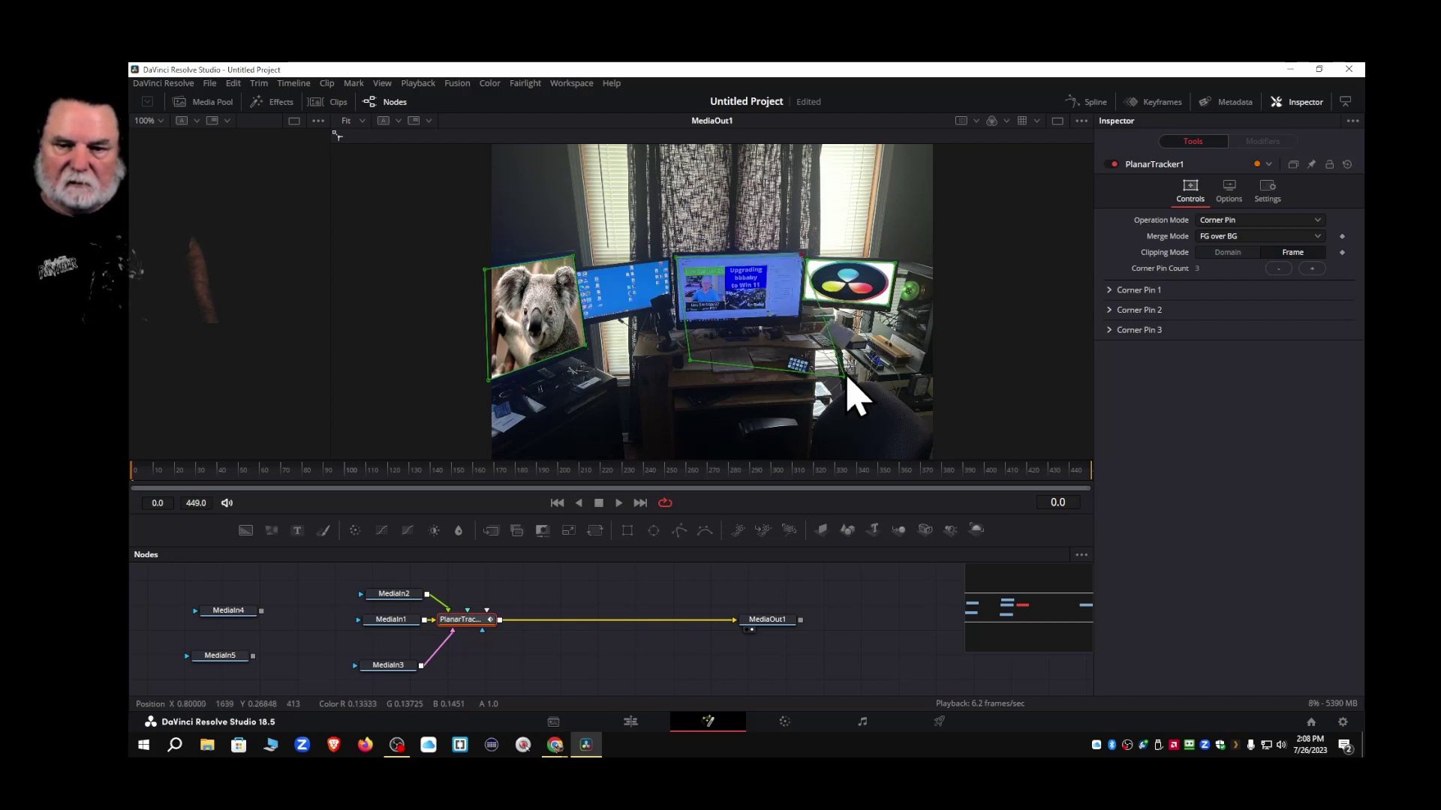
{"action": "left_click_drag", "start_coordinate": [845, 379], "coordinate": [798, 318]}
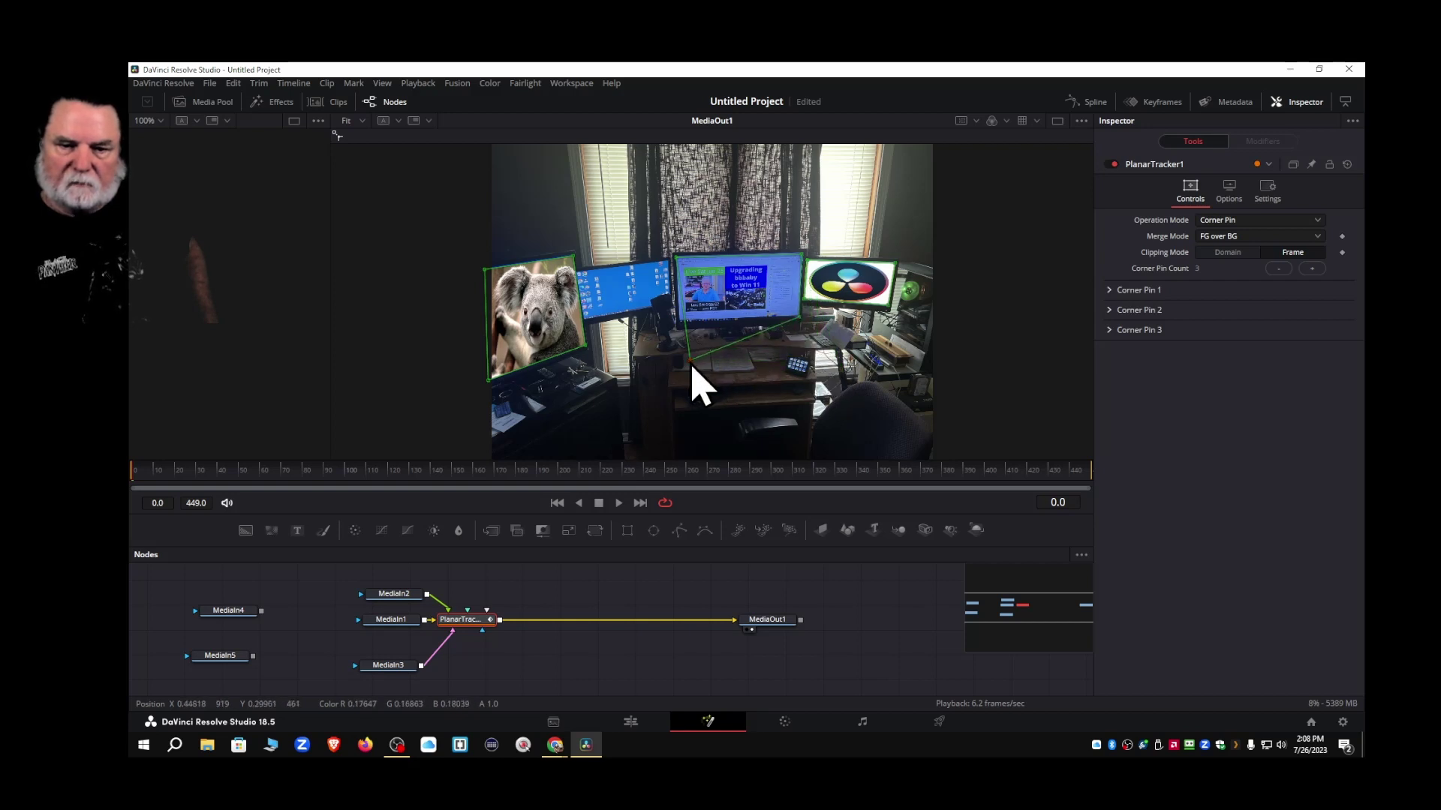
{"action": "left_click_drag", "start_coordinate": [690, 364], "coordinate": [680, 322]}
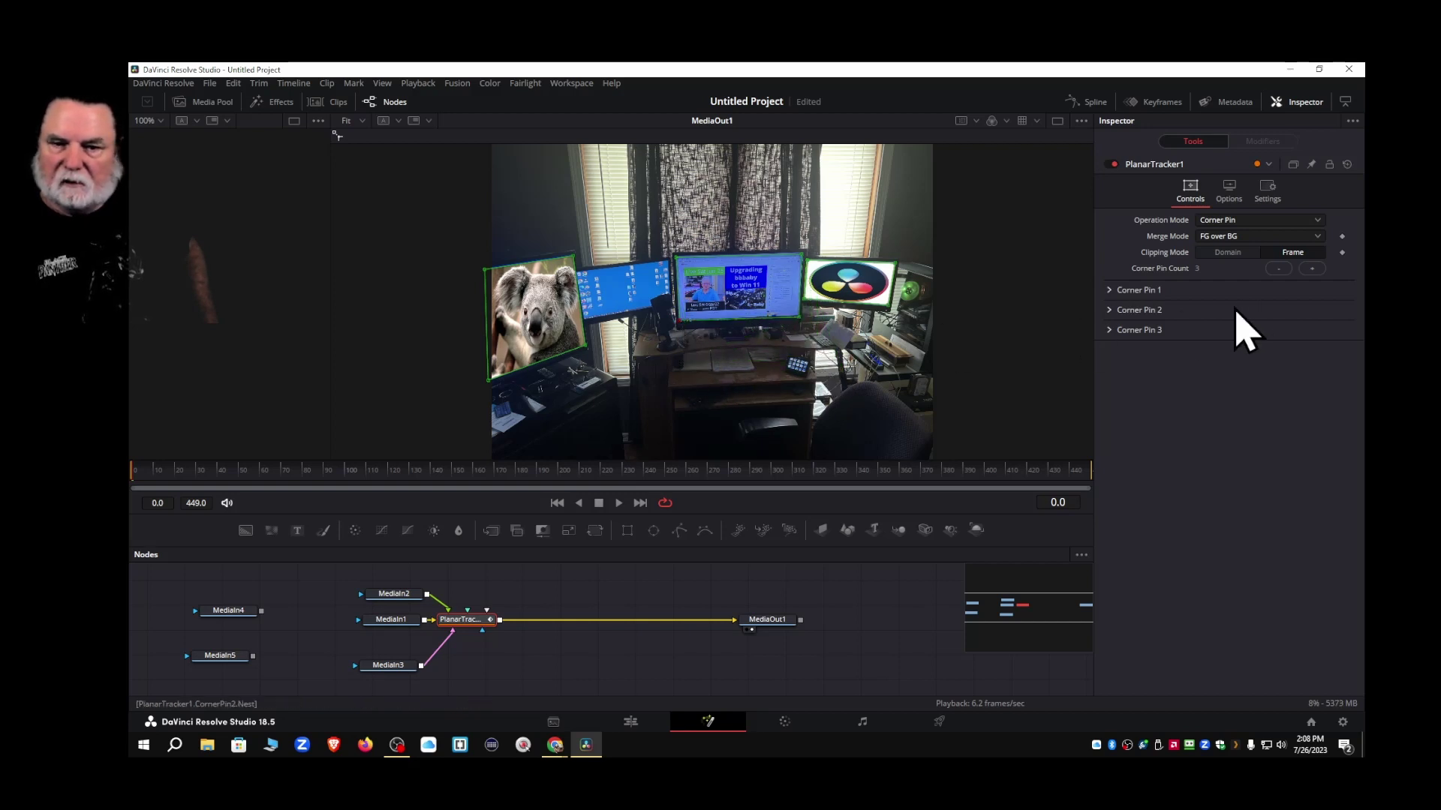
Add a fourth corner pin to the planar tracker and fit its points to the blue screen of the second monitor from the left
{"action": "left_click", "coordinate": [1316, 270]}
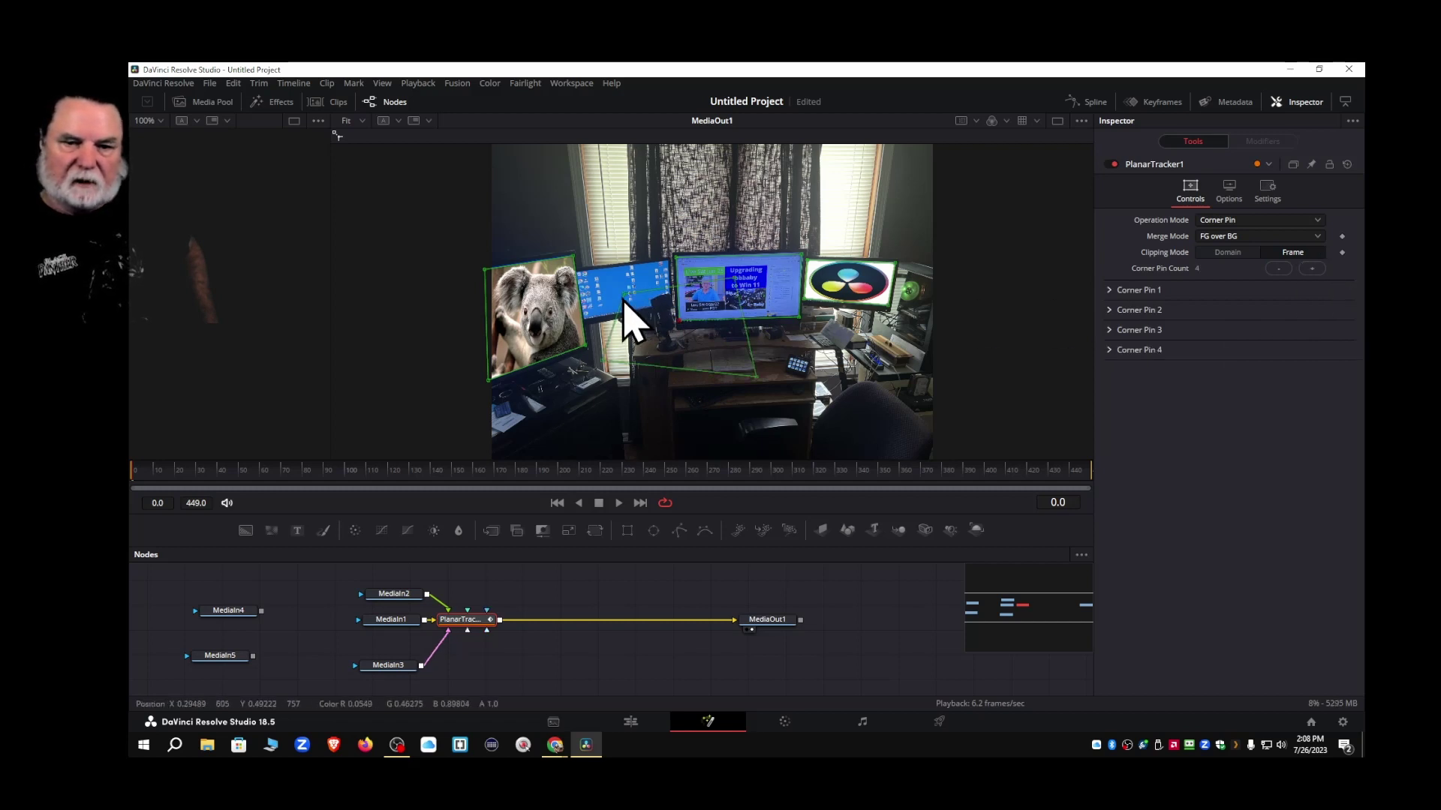
{"action": "left_click_drag", "start_coordinate": [624, 299], "coordinate": [581, 270]}
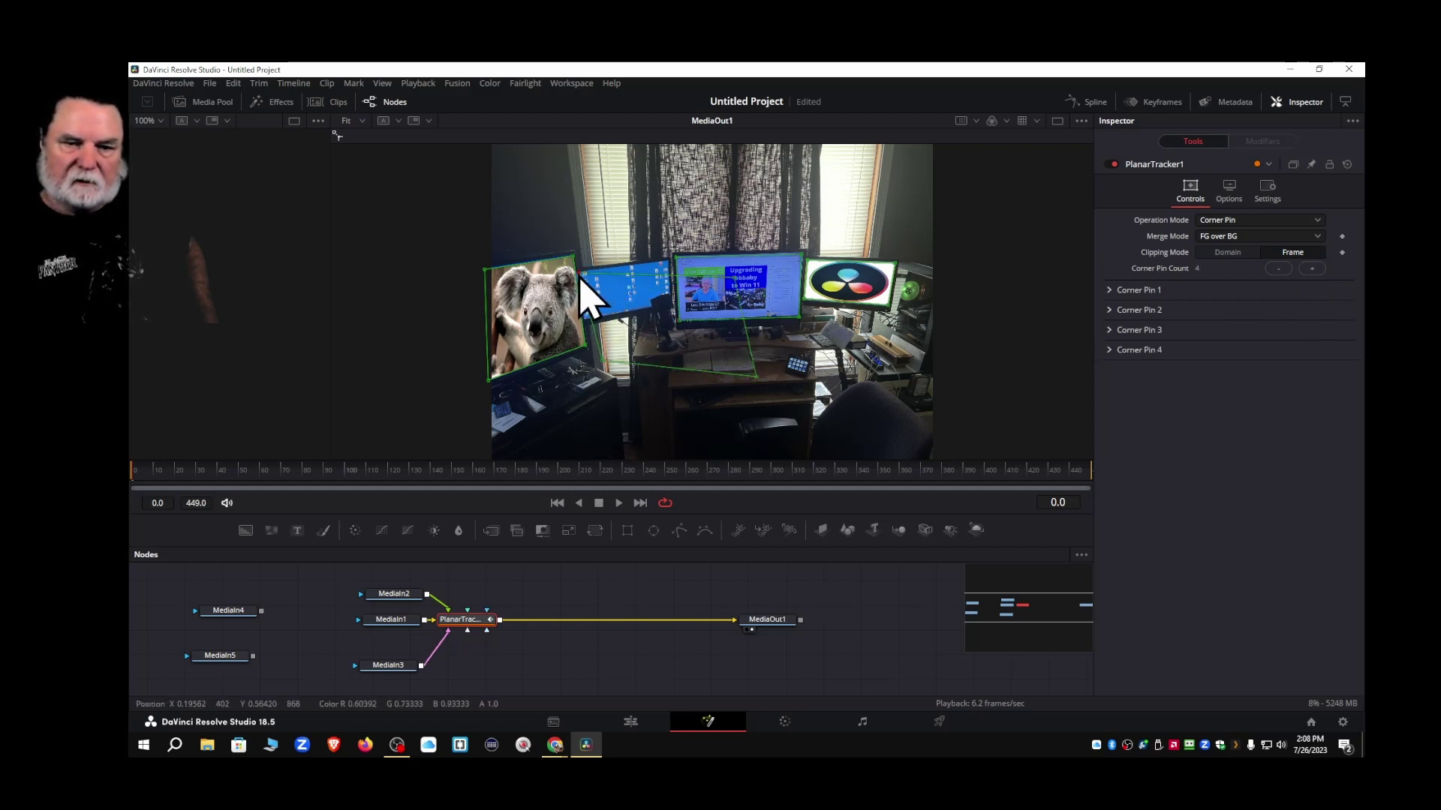
{"action": "left_click_drag", "start_coordinate": [737, 285], "coordinate": [674, 272]}
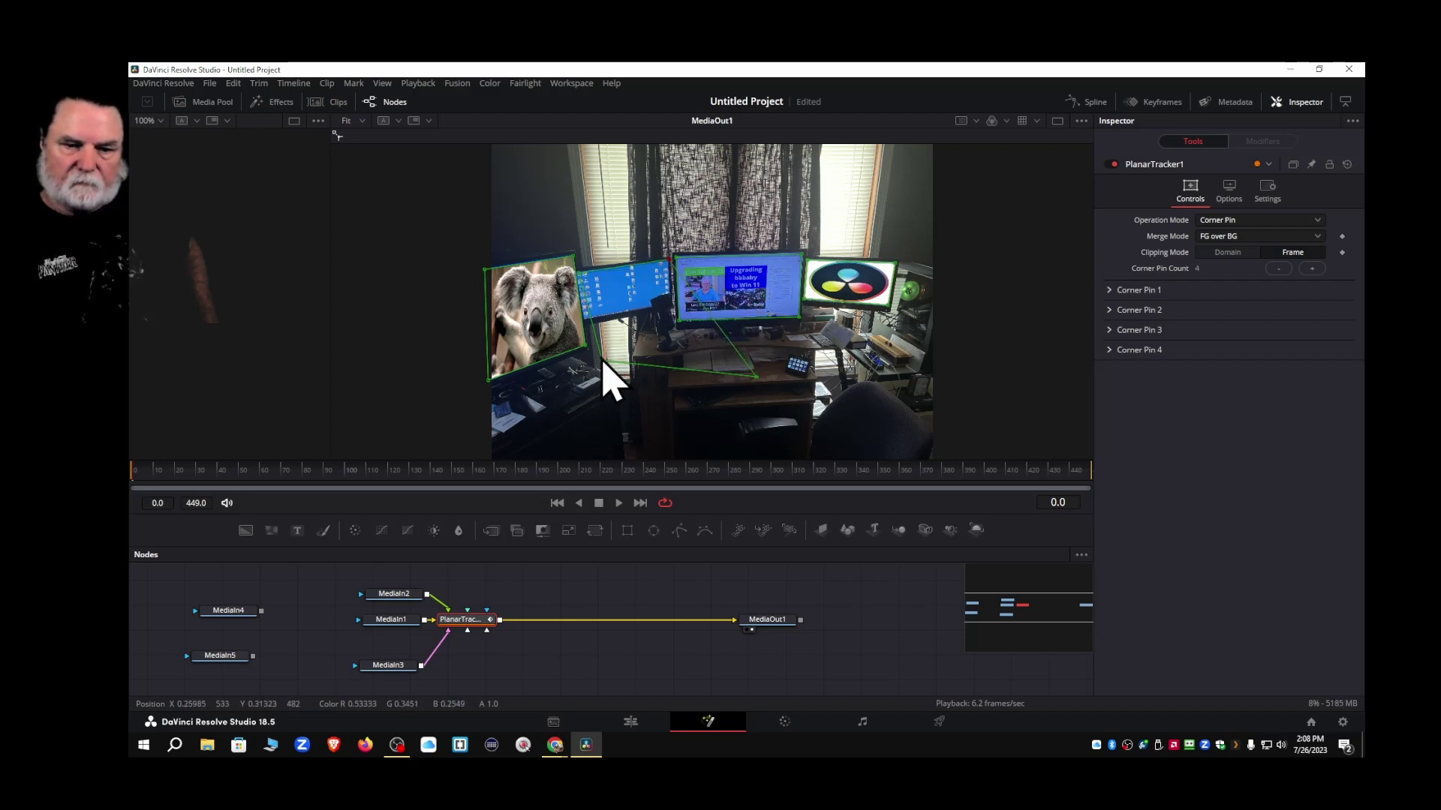
{"action": "left_click_drag", "start_coordinate": [602, 361], "coordinate": [585, 322]}
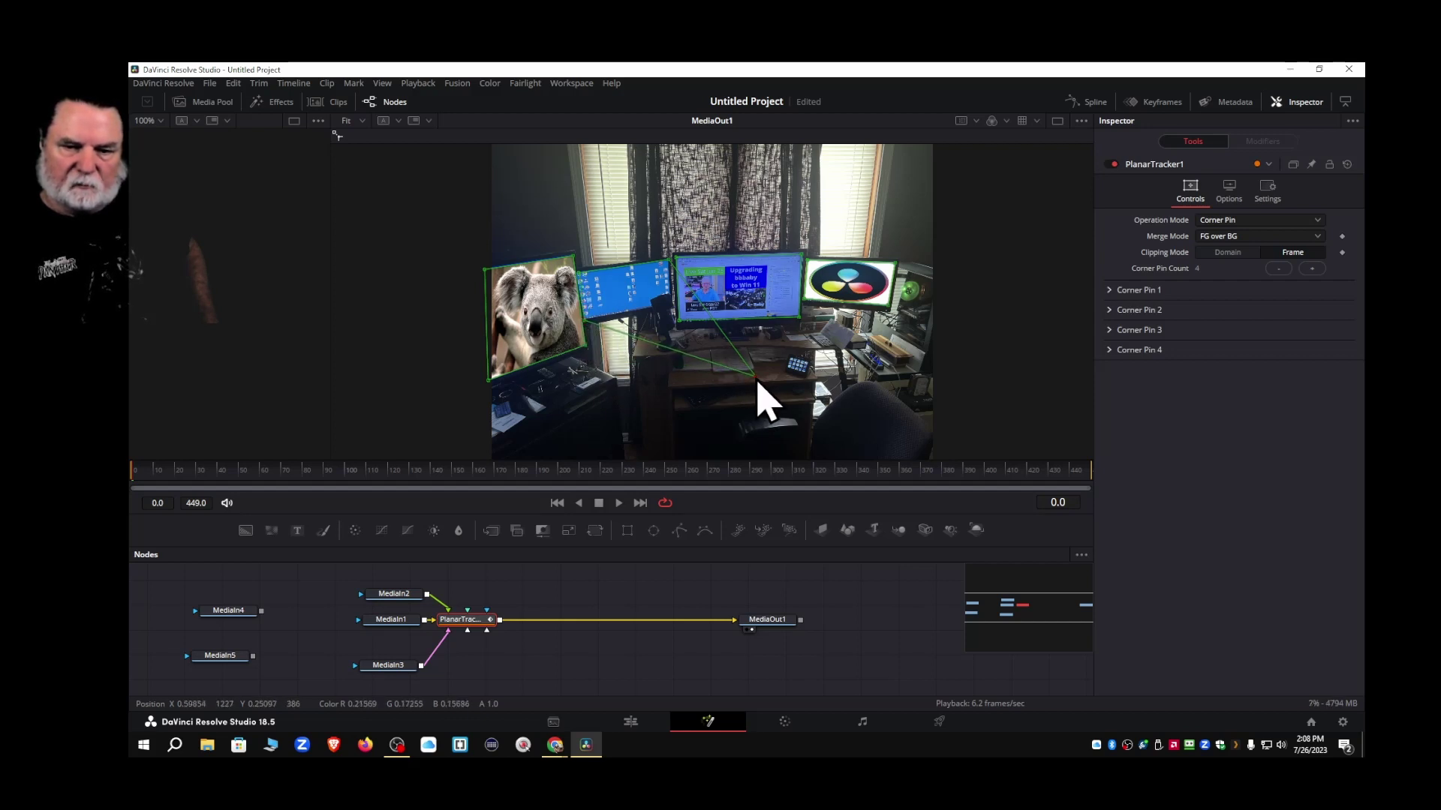
{"action": "left_click_drag", "start_coordinate": [756, 381], "coordinate": [679, 312]}
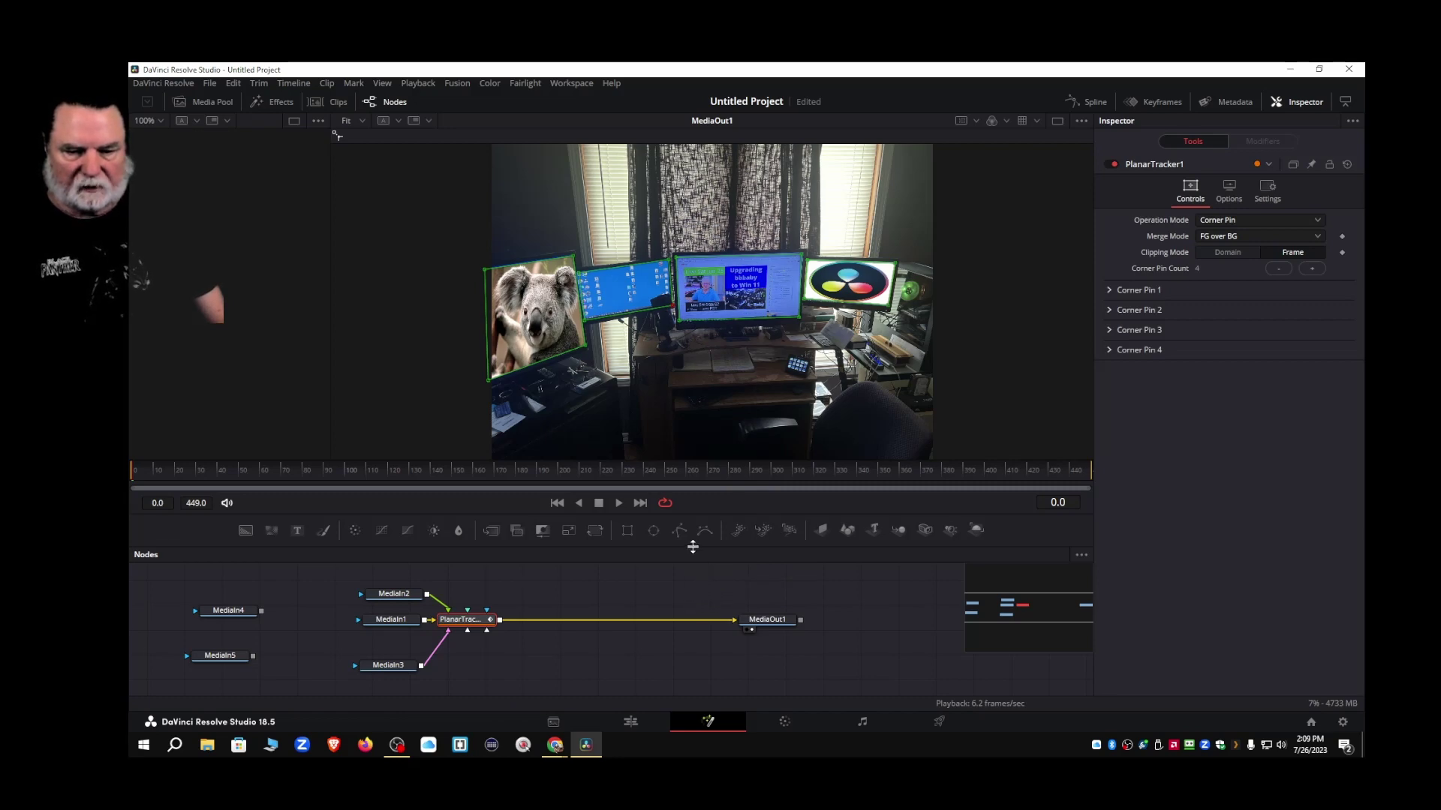
Enlarge the node graph area and move MediaIn4 above MediaIn2 and MediaIn5 below MediaIn3
{"action": "left_click_drag", "start_coordinate": [692, 547], "coordinate": [693, 424]}
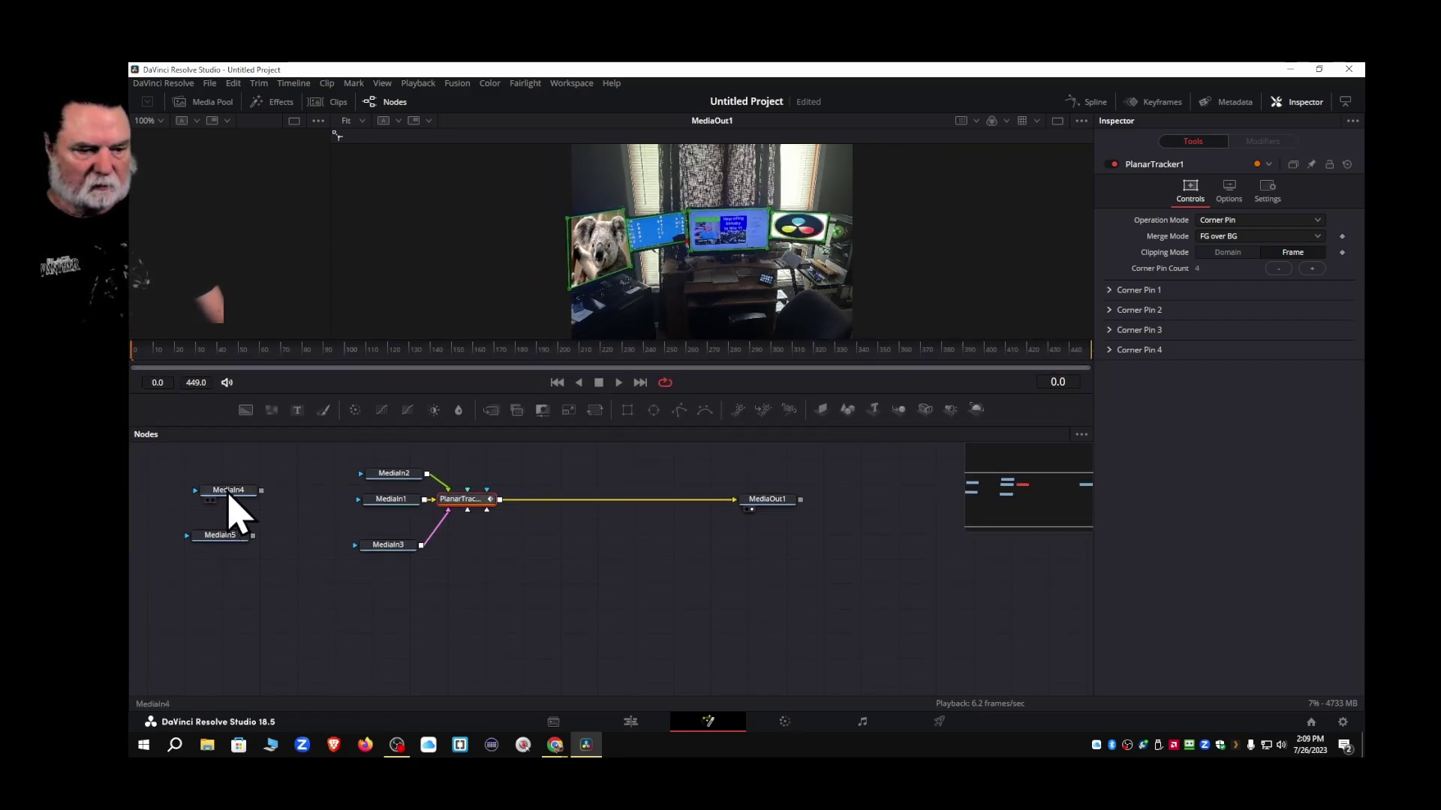
{"action": "left_click_drag", "start_coordinate": [229, 495], "coordinate": [393, 453]}
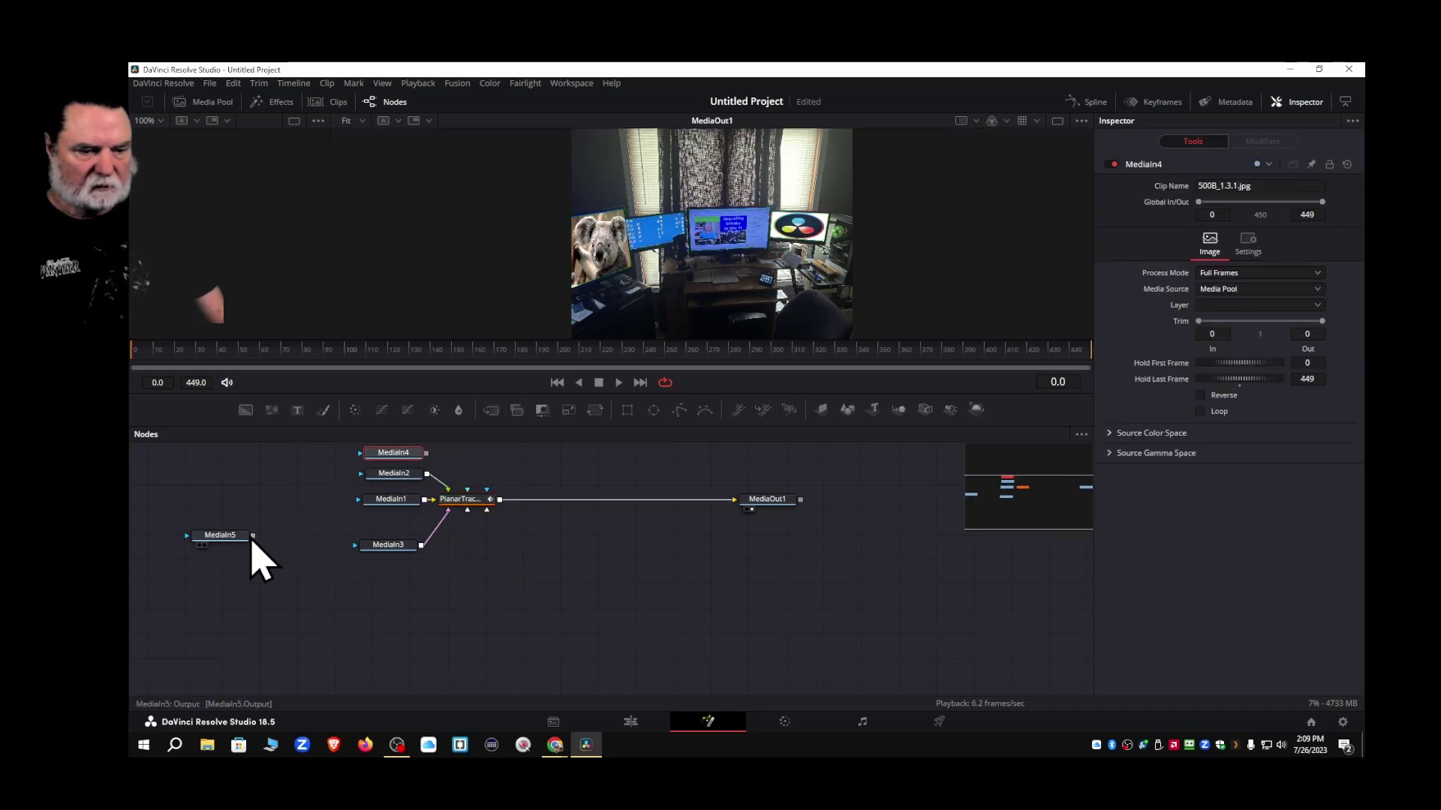
{"action": "left_click_drag", "start_coordinate": [221, 540], "coordinate": [391, 576]}
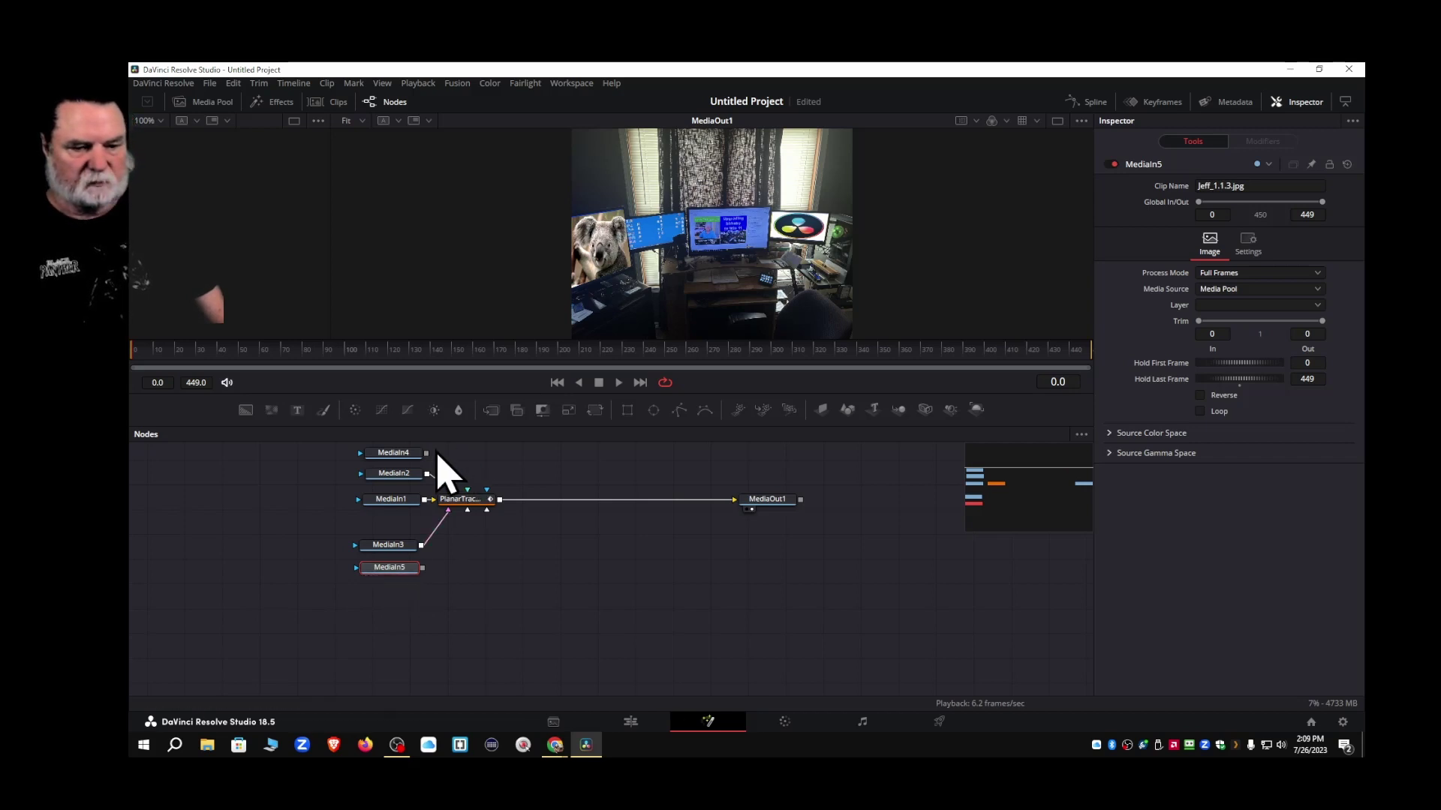
Connect MediaIn4 and MediaIn5 to the planar tracker's two free corner pin inputs, and return to the Edit page
{"action": "left_click_drag", "start_coordinate": [427, 454], "coordinate": [467, 495]}
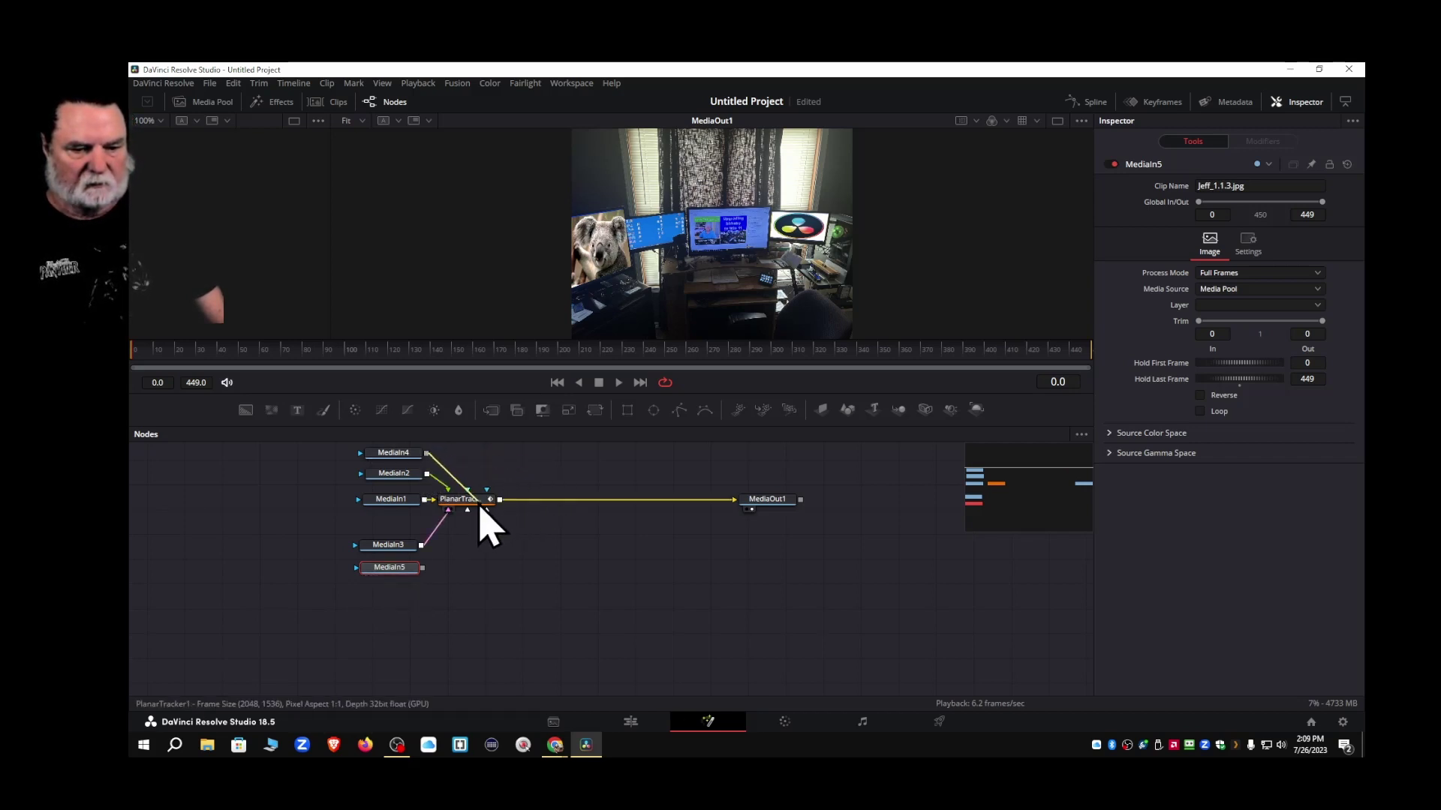
{"action": "left_click_drag", "start_coordinate": [422, 568], "coordinate": [478, 508]}
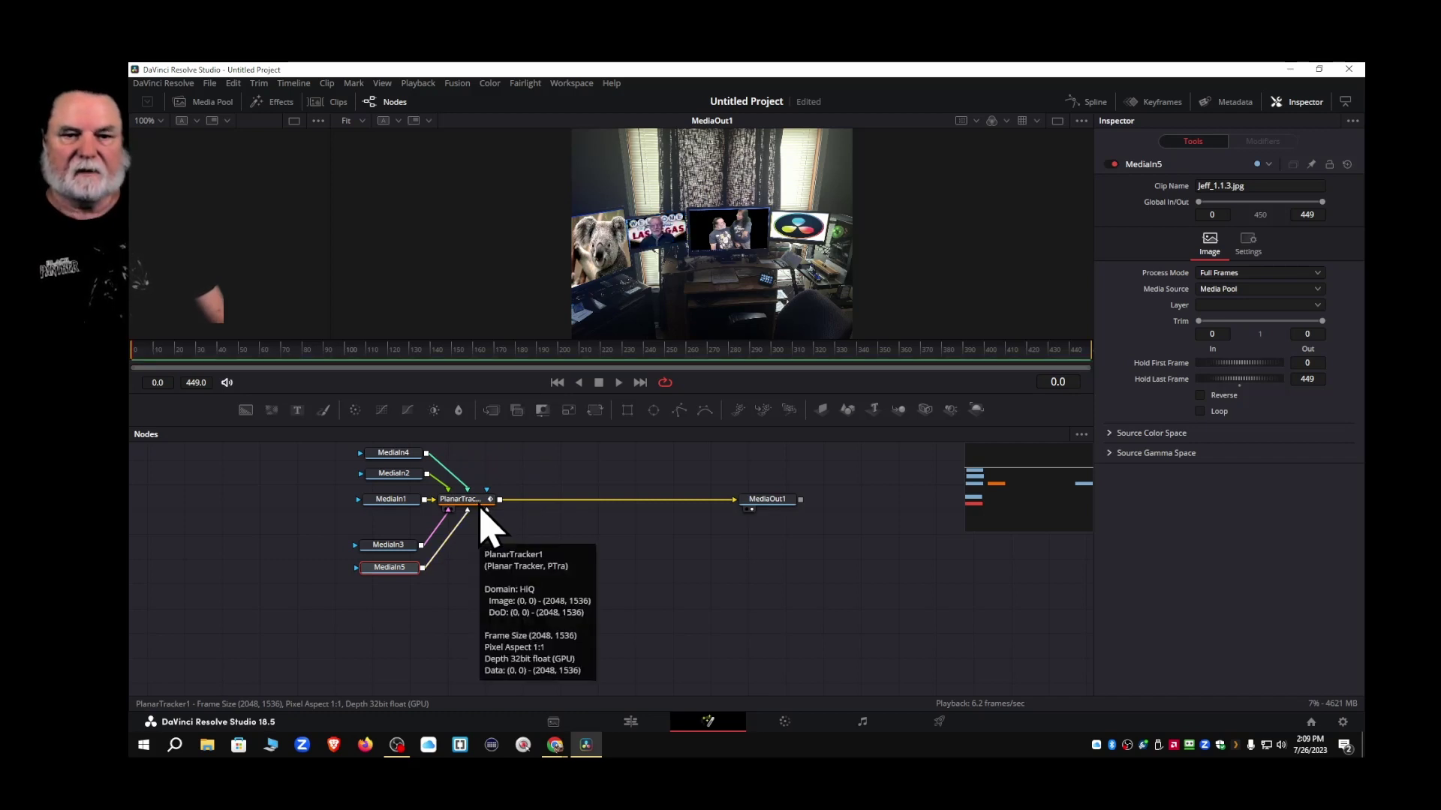
{"action": "left_click", "coordinate": [631, 723]}
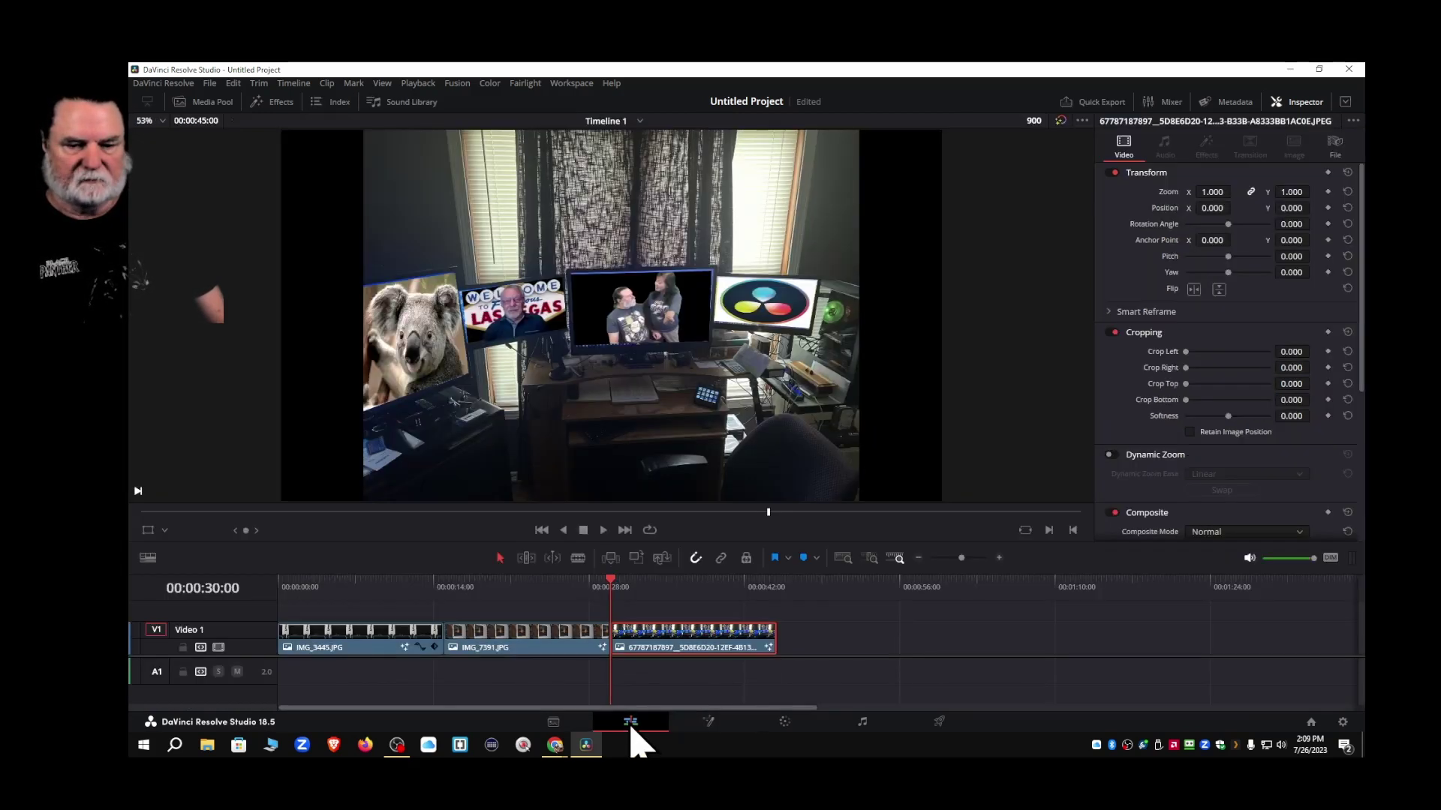
Scrub the timeline from the start through the three composited clips and back to review them
{"action": "left_click", "coordinate": [423, 587]}
{"action": "key", "text": "Home"}
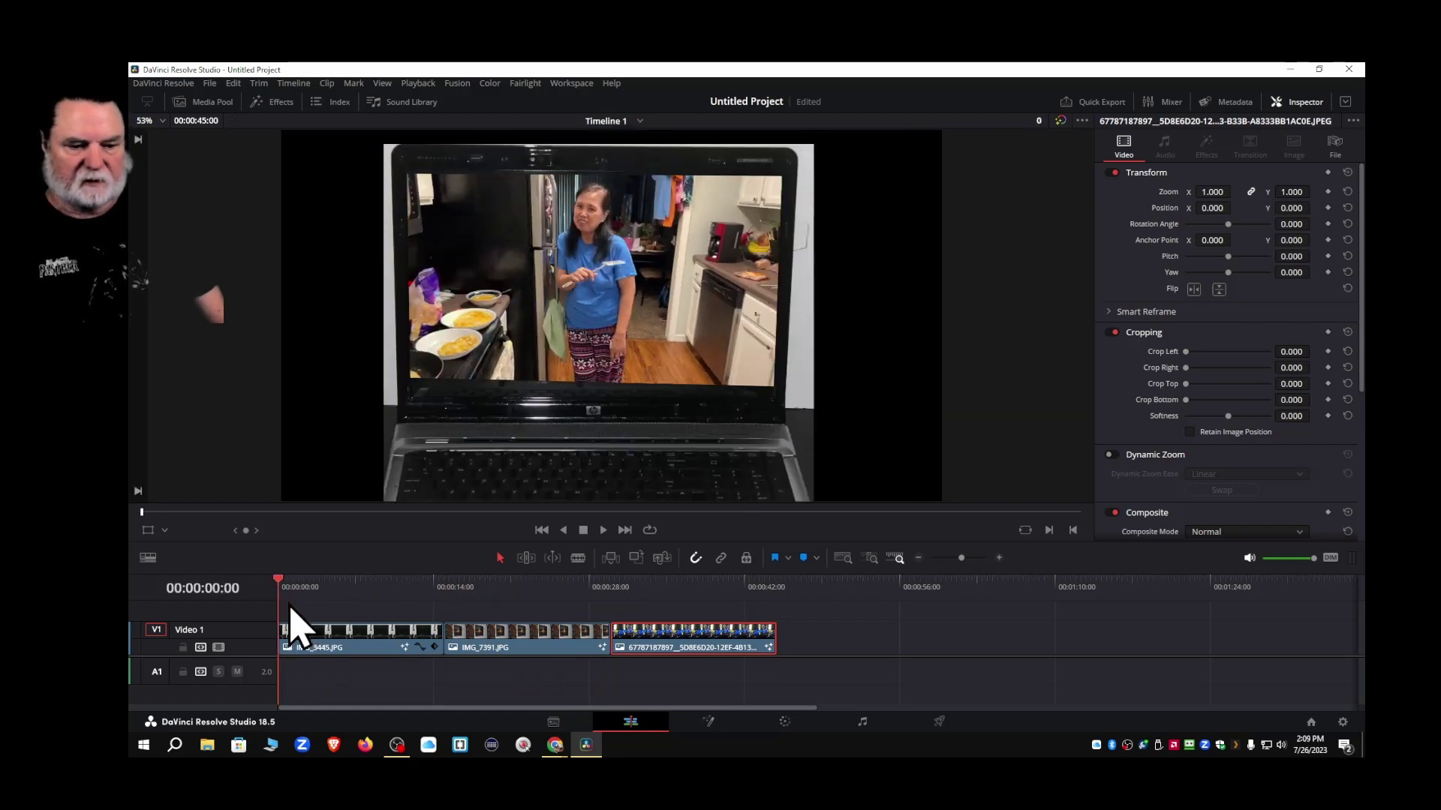
{"action": "left_click_drag", "start_coordinate": [291, 610], "coordinate": [623, 649]}
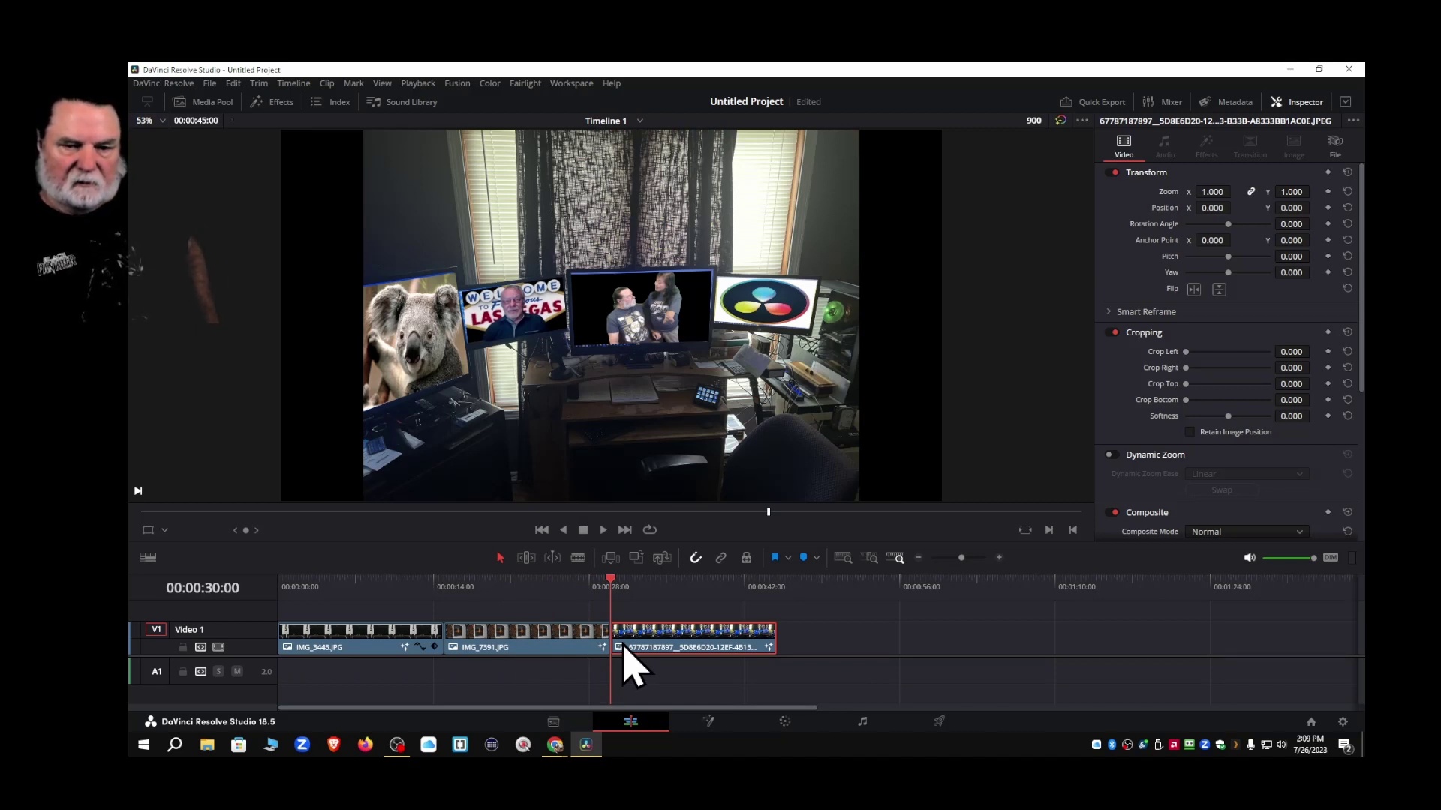
{"action": "left_click_drag", "start_coordinate": [624, 648], "coordinate": [277, 643]}
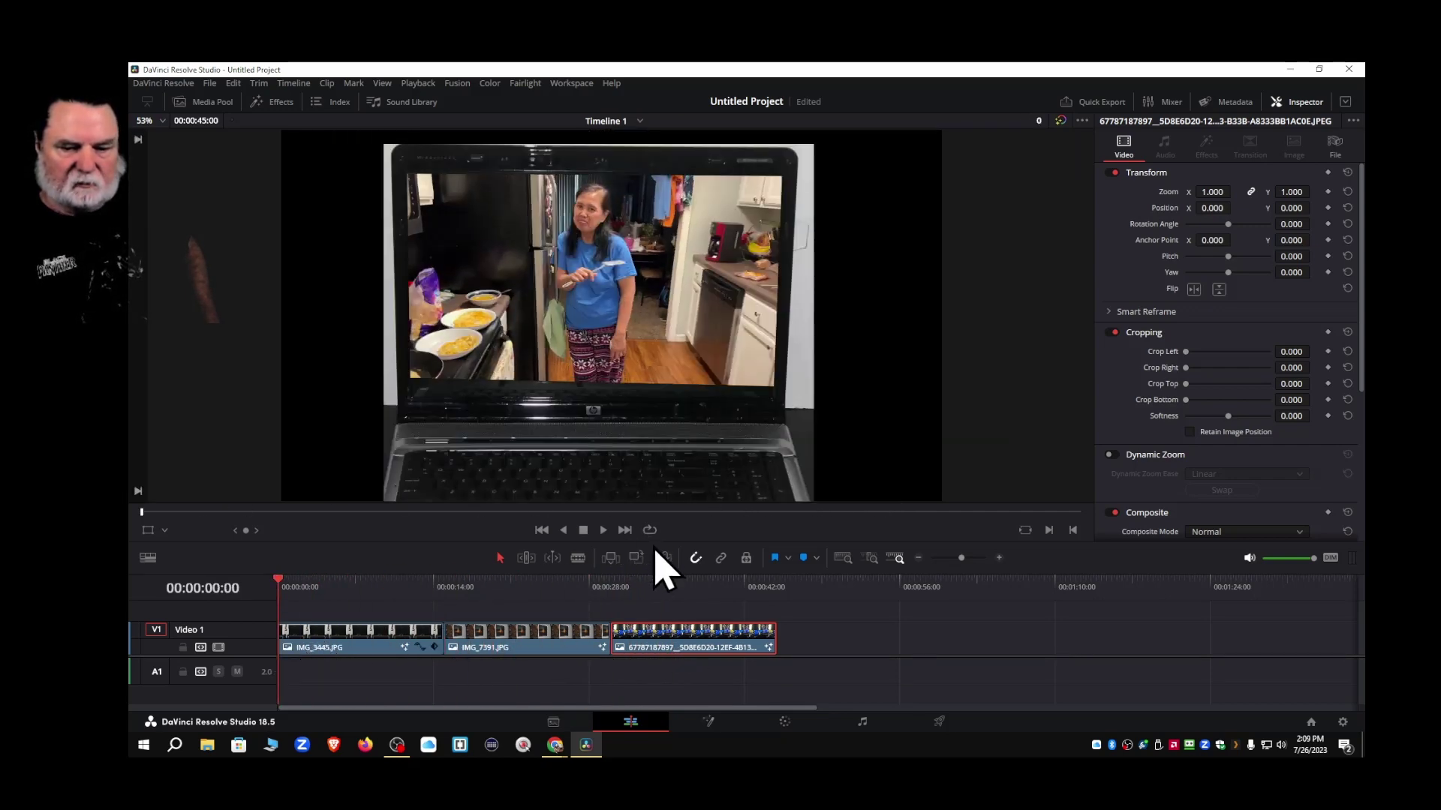
Enlarge the timeline area and move all three composited clips later together, leaving a gap at the timeline's start
{"action": "left_click_drag", "start_coordinate": [651, 540], "coordinate": [679, 454]}
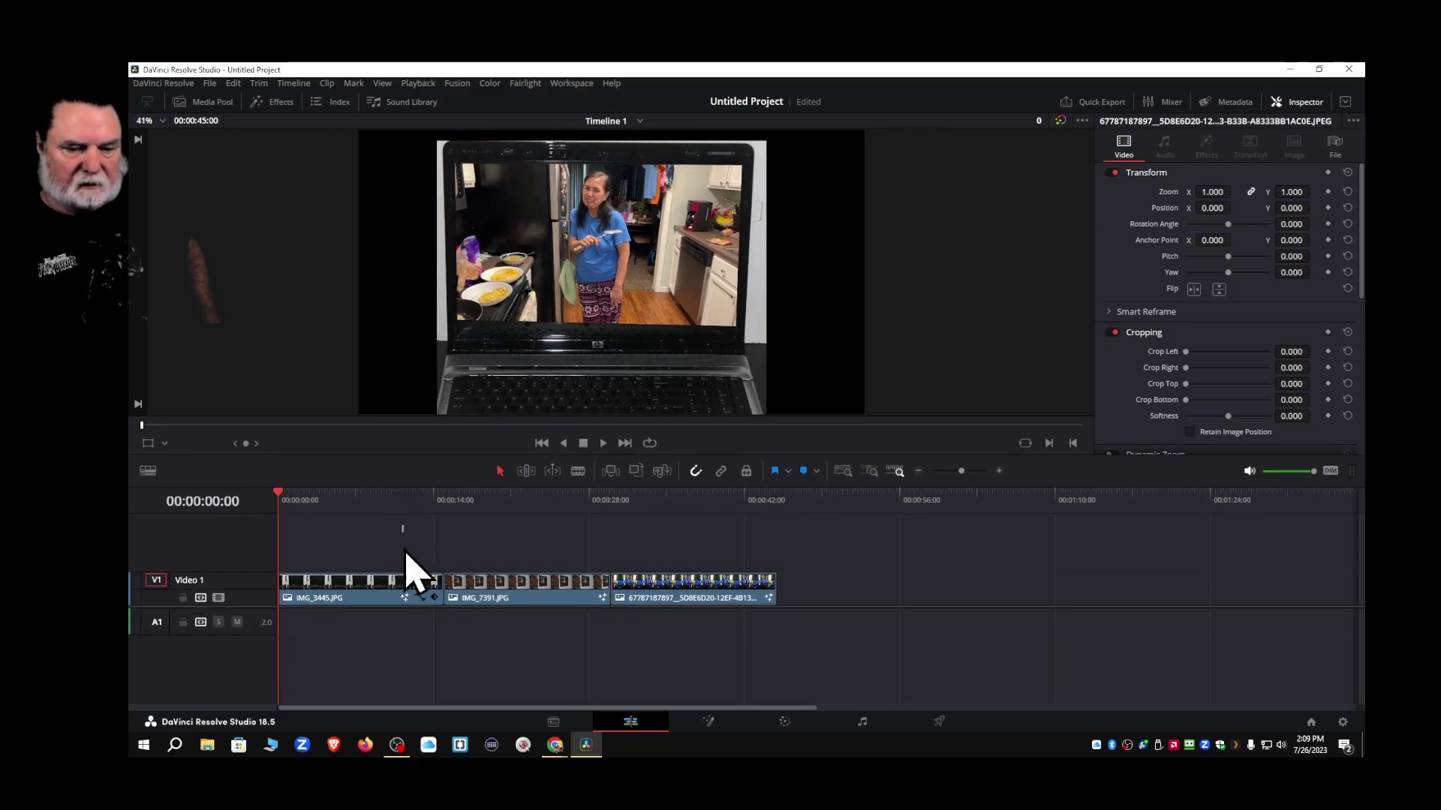
{"action": "left_click_drag", "start_coordinate": [402, 526], "coordinate": [842, 604]}
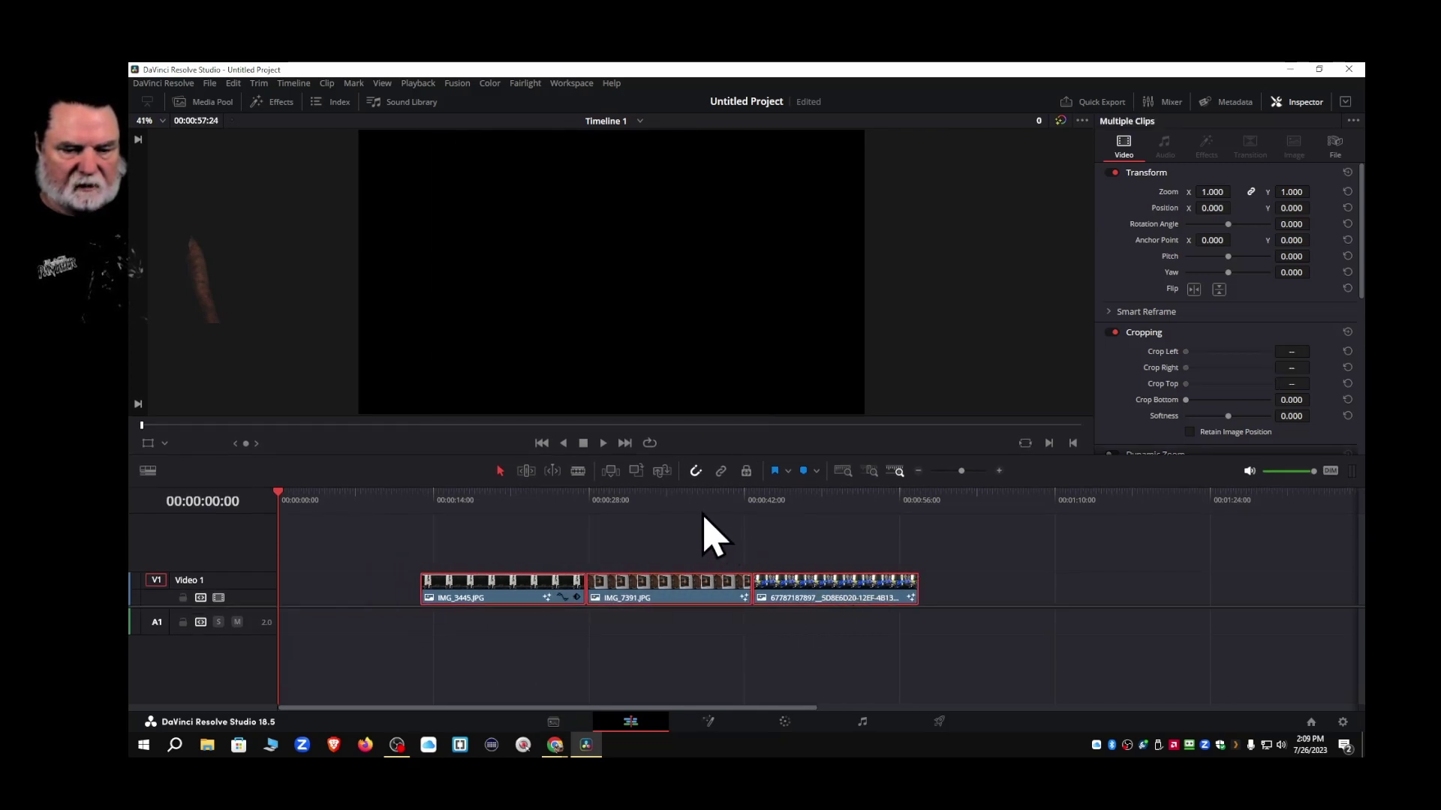
{"action": "left_click", "coordinate": [614, 525]}
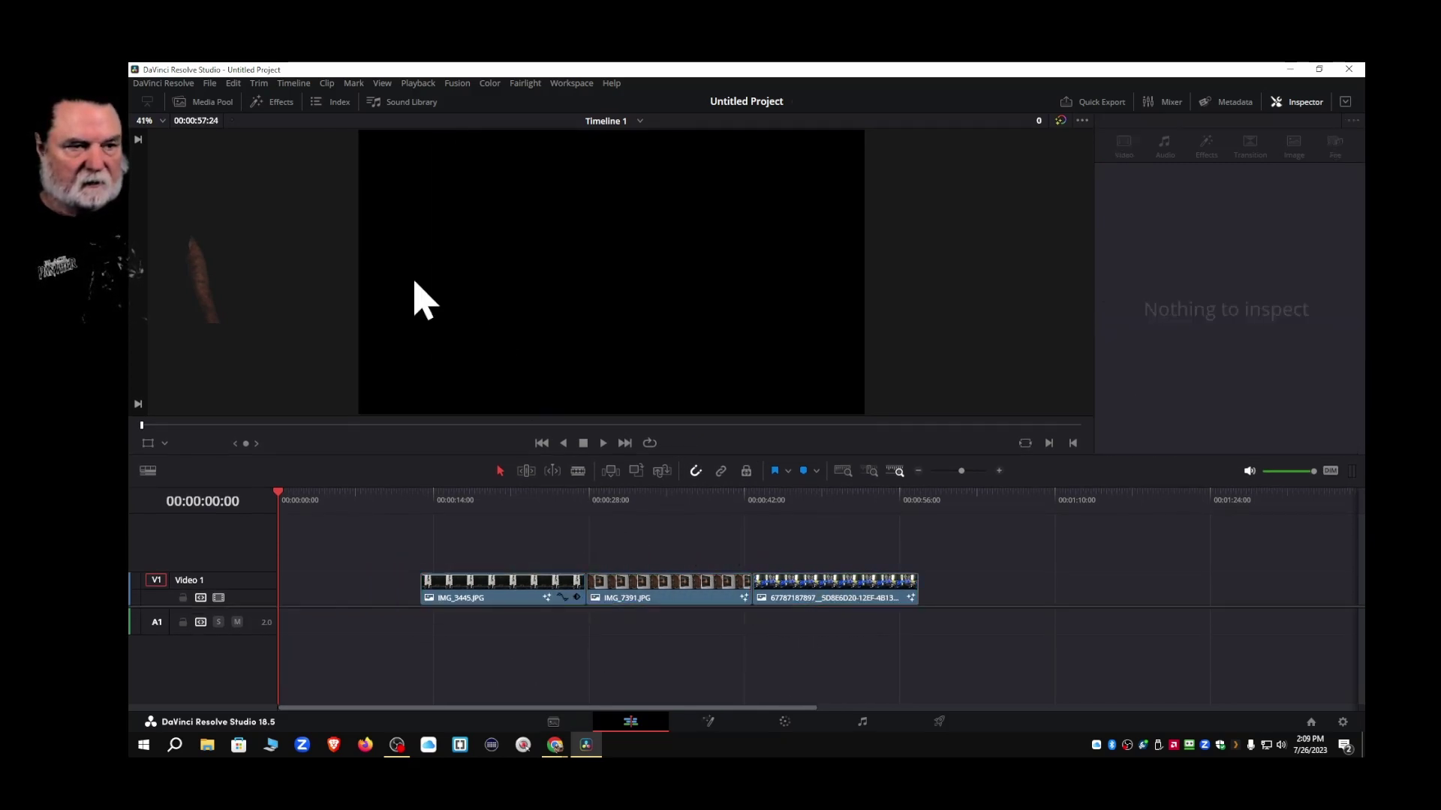
Place IMG_3445.JPG from the Master bin on Video 2 at the timeline's start, trimmed to end where its composited clip begins
{"action": "left_click", "coordinate": [213, 103]}
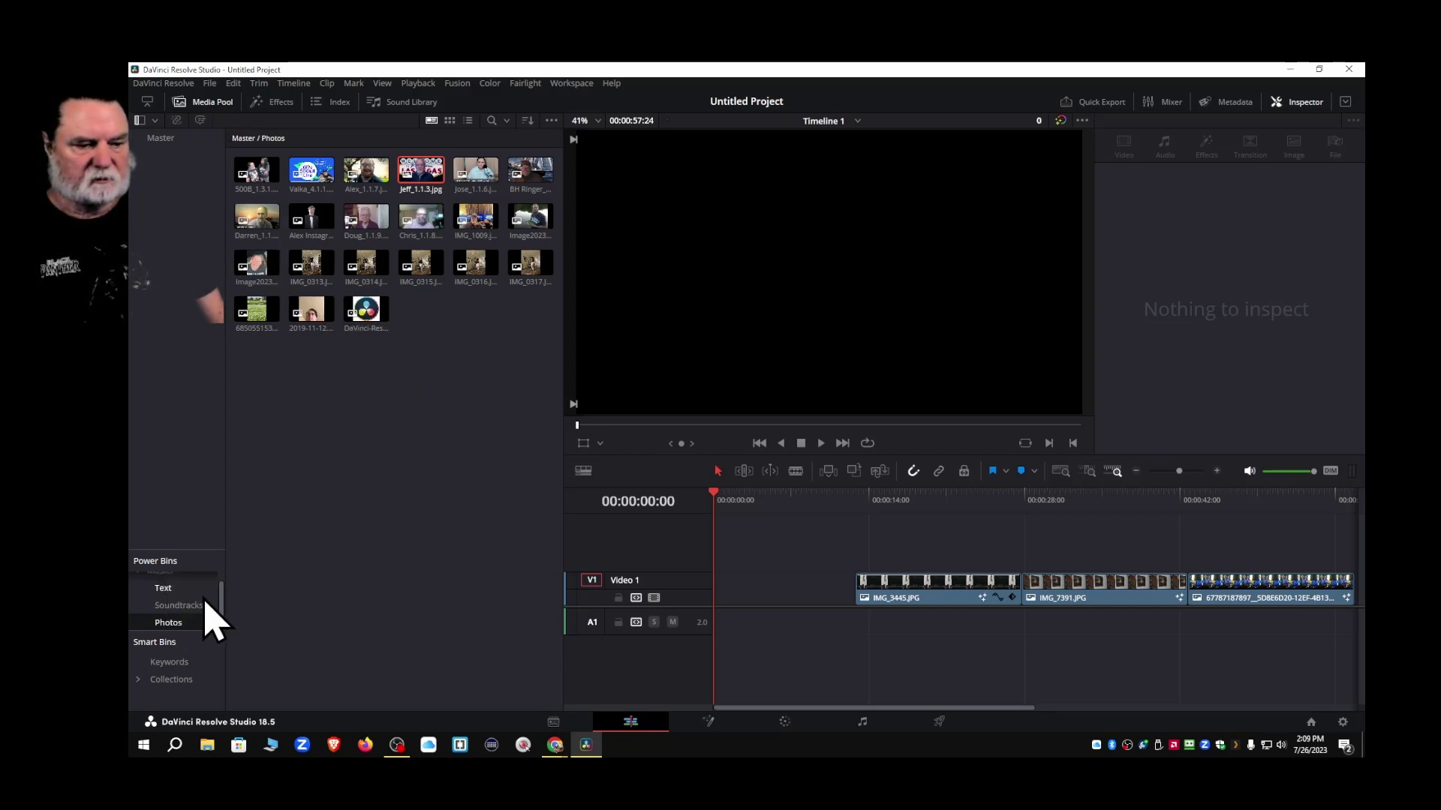
{"action": "scroll", "coordinate": [225, 612], "scroll_direction": "up", "scroll_amount": 2}
{"action": "left_click", "coordinate": [138, 584]}
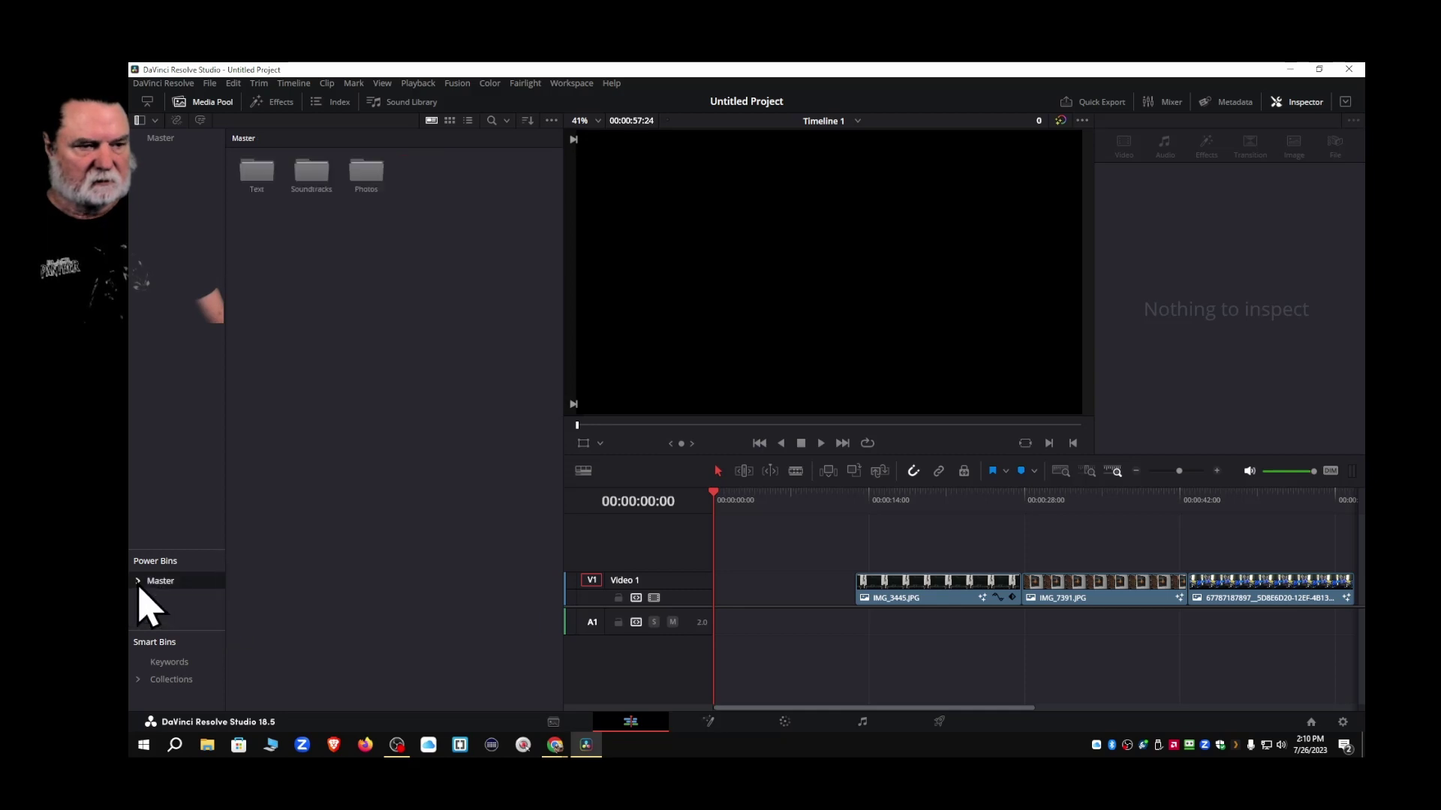
{"action": "left_click", "coordinate": [161, 139]}
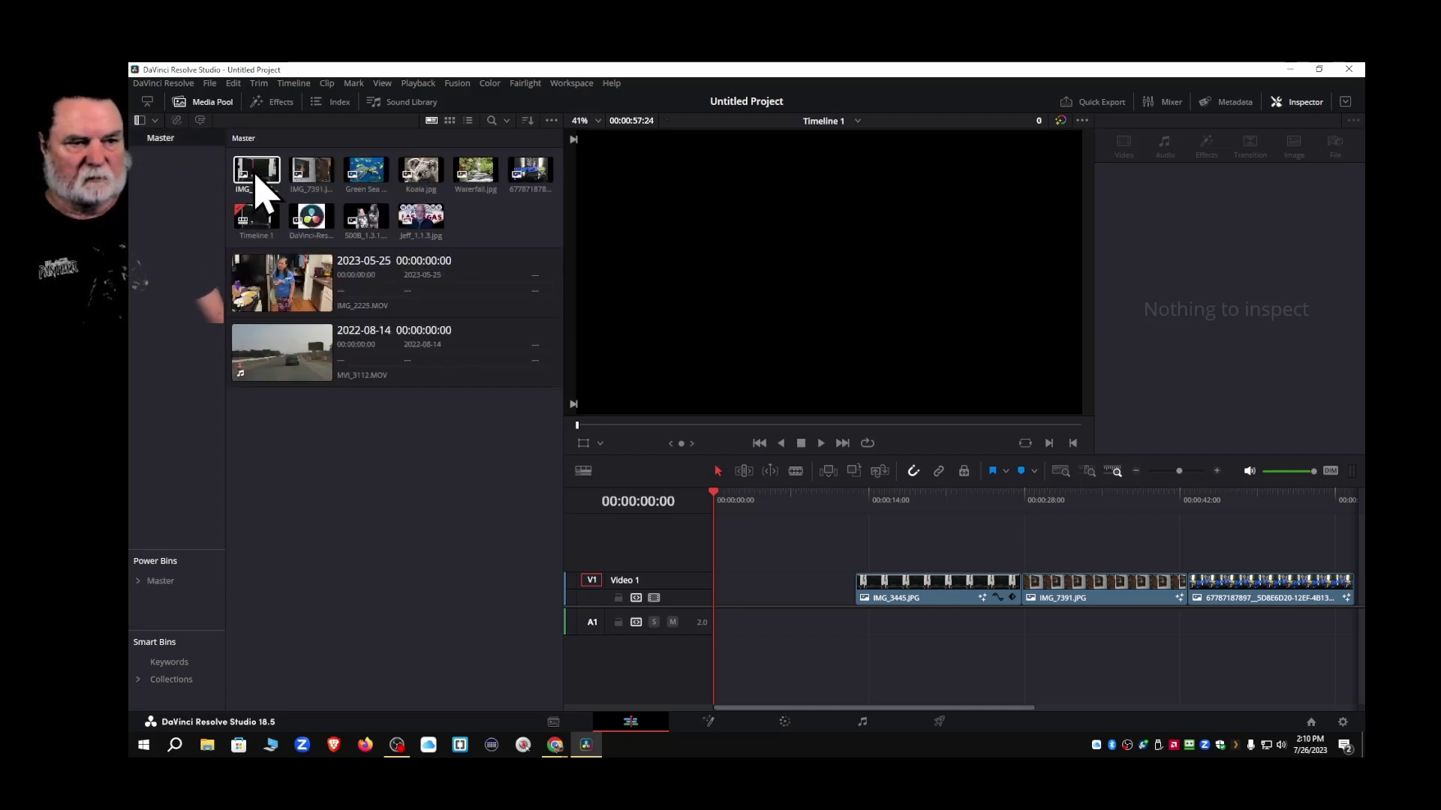
{"action": "left_click_drag", "start_coordinate": [258, 180], "coordinate": [728, 534]}
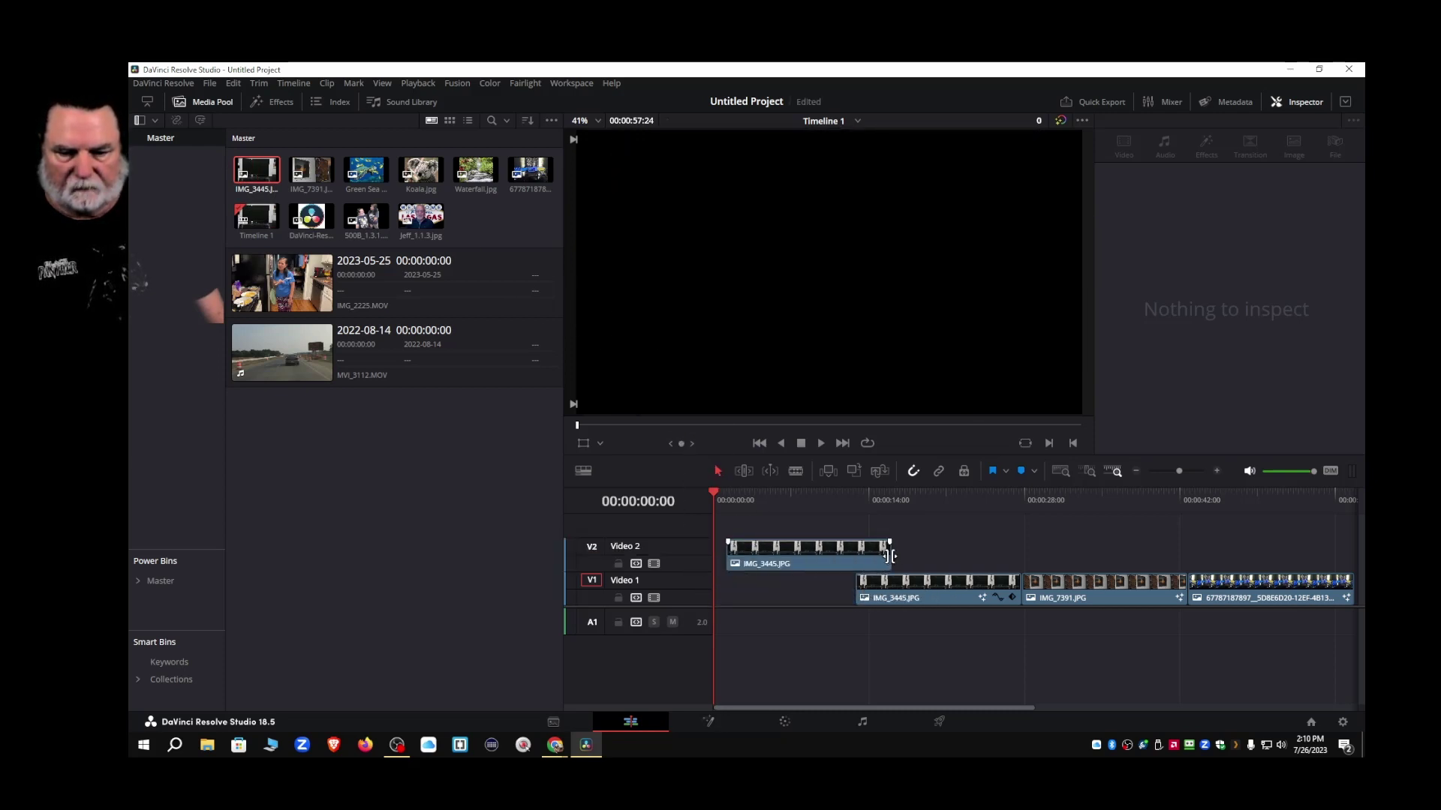
{"action": "left_click_drag", "start_coordinate": [889, 556], "coordinate": [854, 559]}
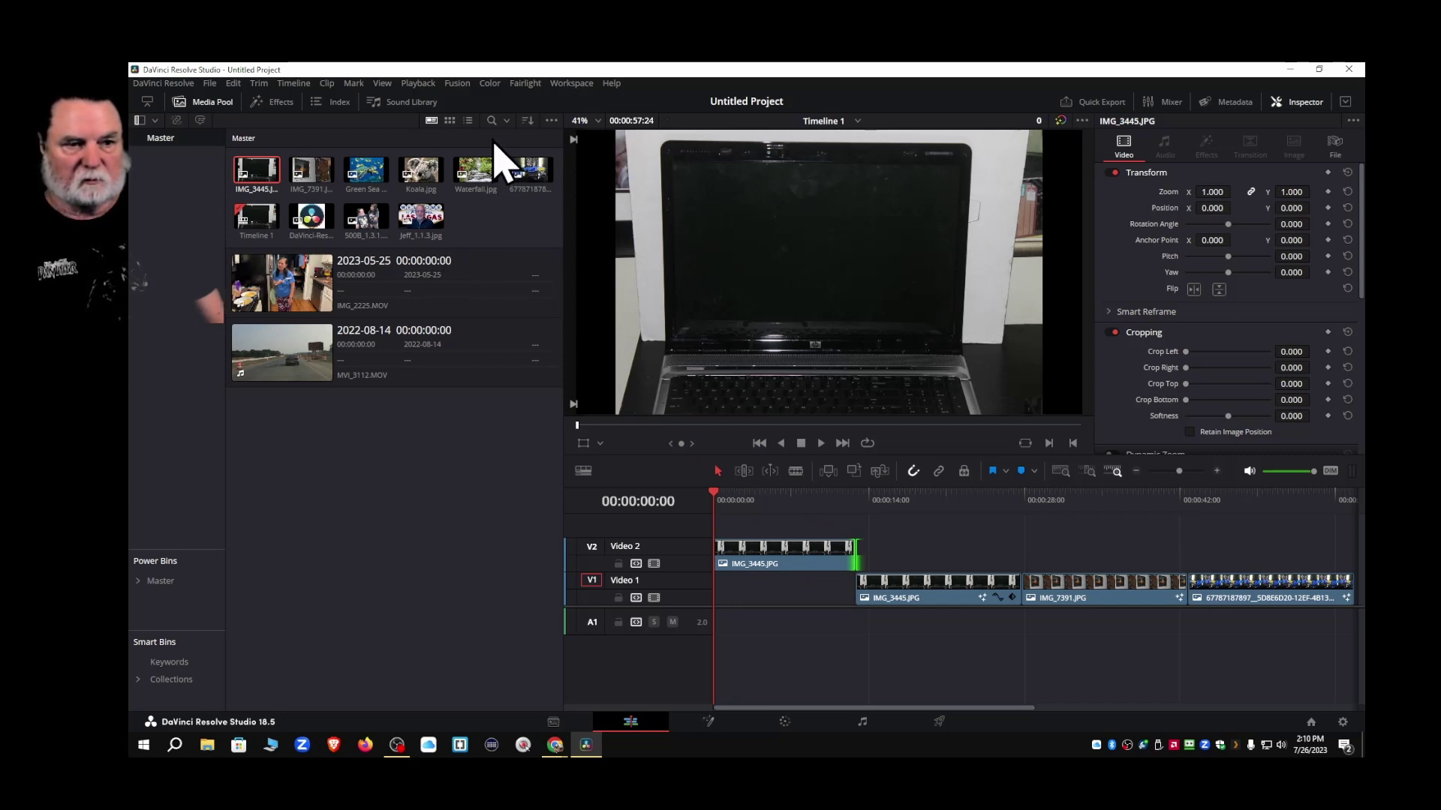
Place IMG_7391.JPG on Video 2 directly above its composited clip, and play the timeline from the start
{"action": "left_click_drag", "start_coordinate": [314, 176], "coordinate": [1032, 554]}
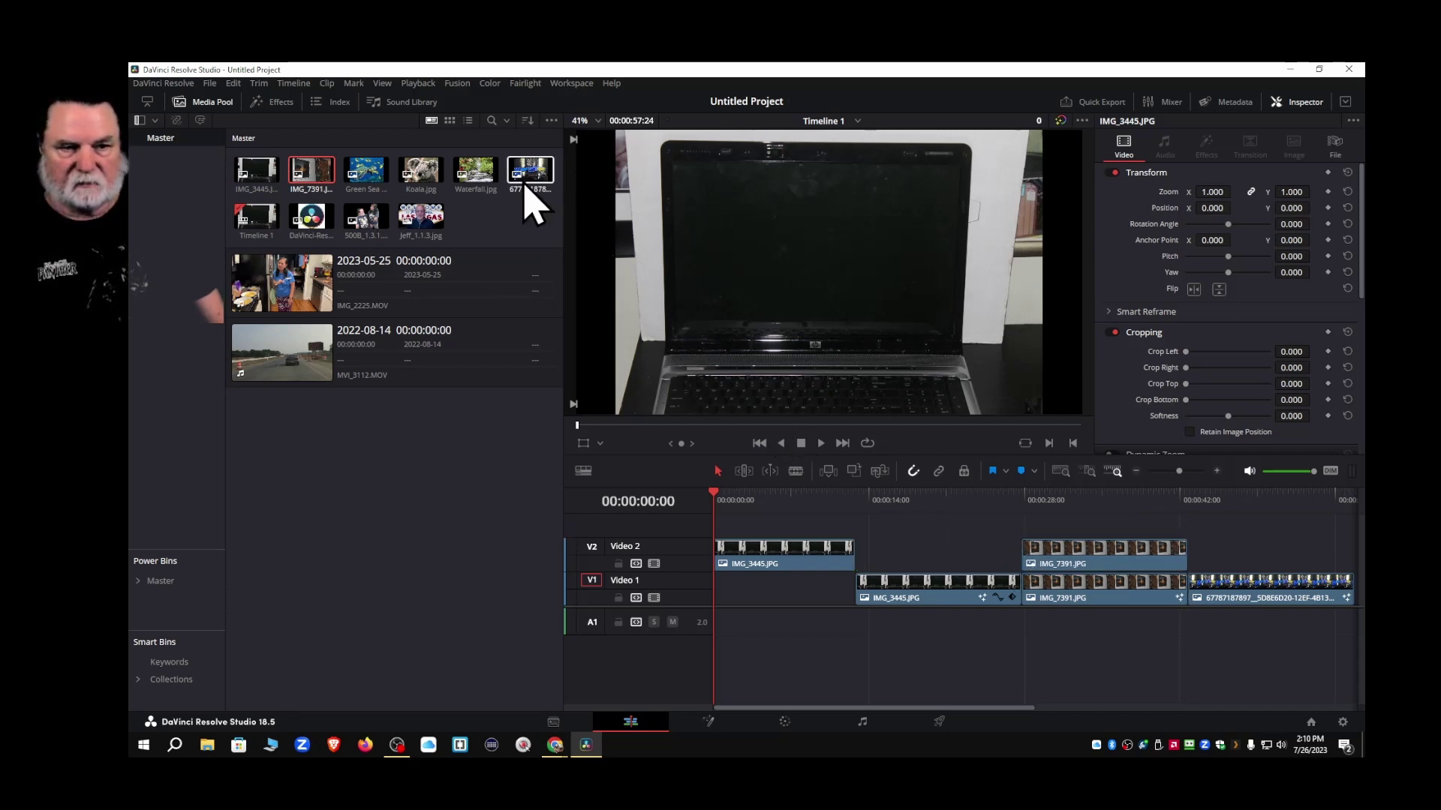
{"action": "left_click", "coordinate": [201, 103]}
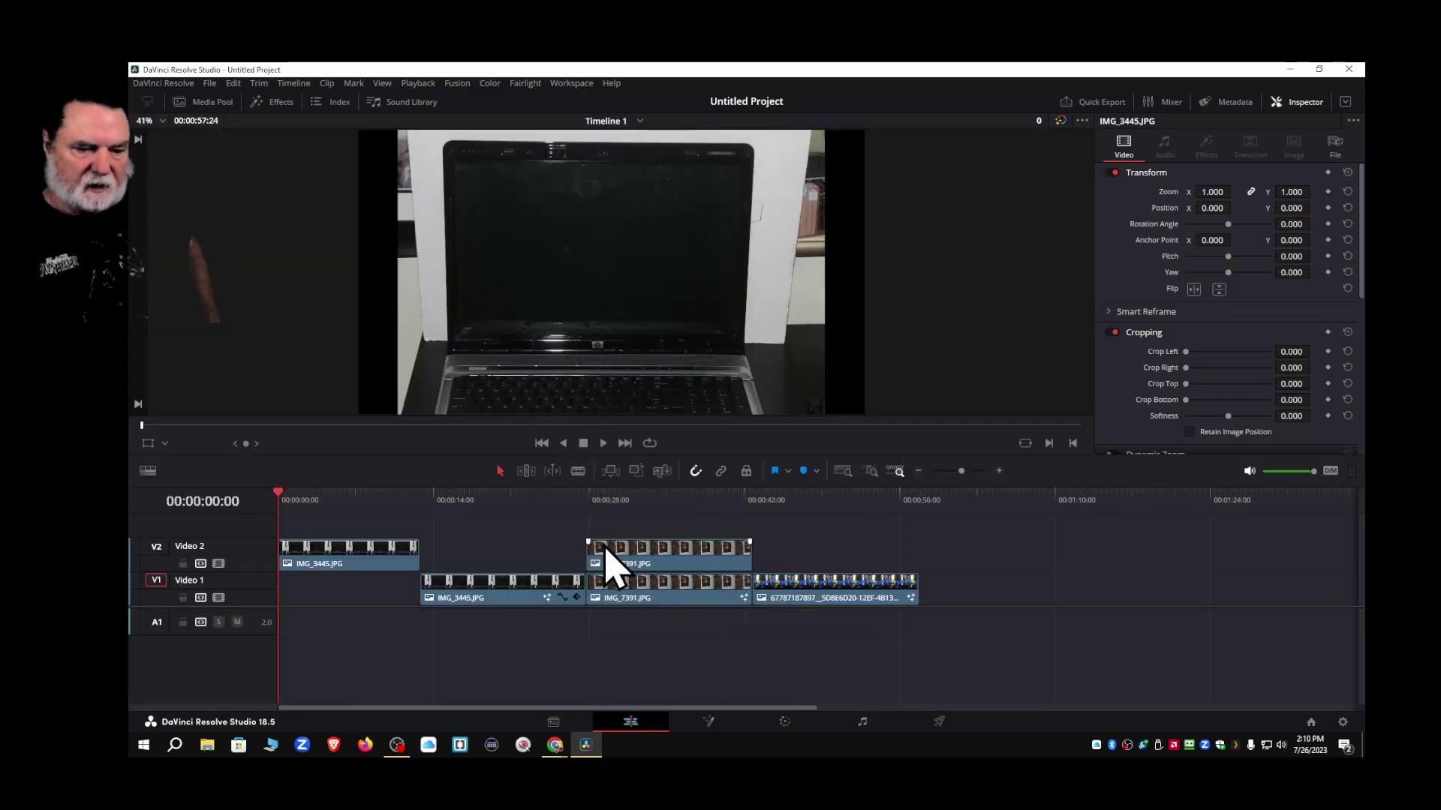
{"action": "left_click", "coordinate": [604, 444]}
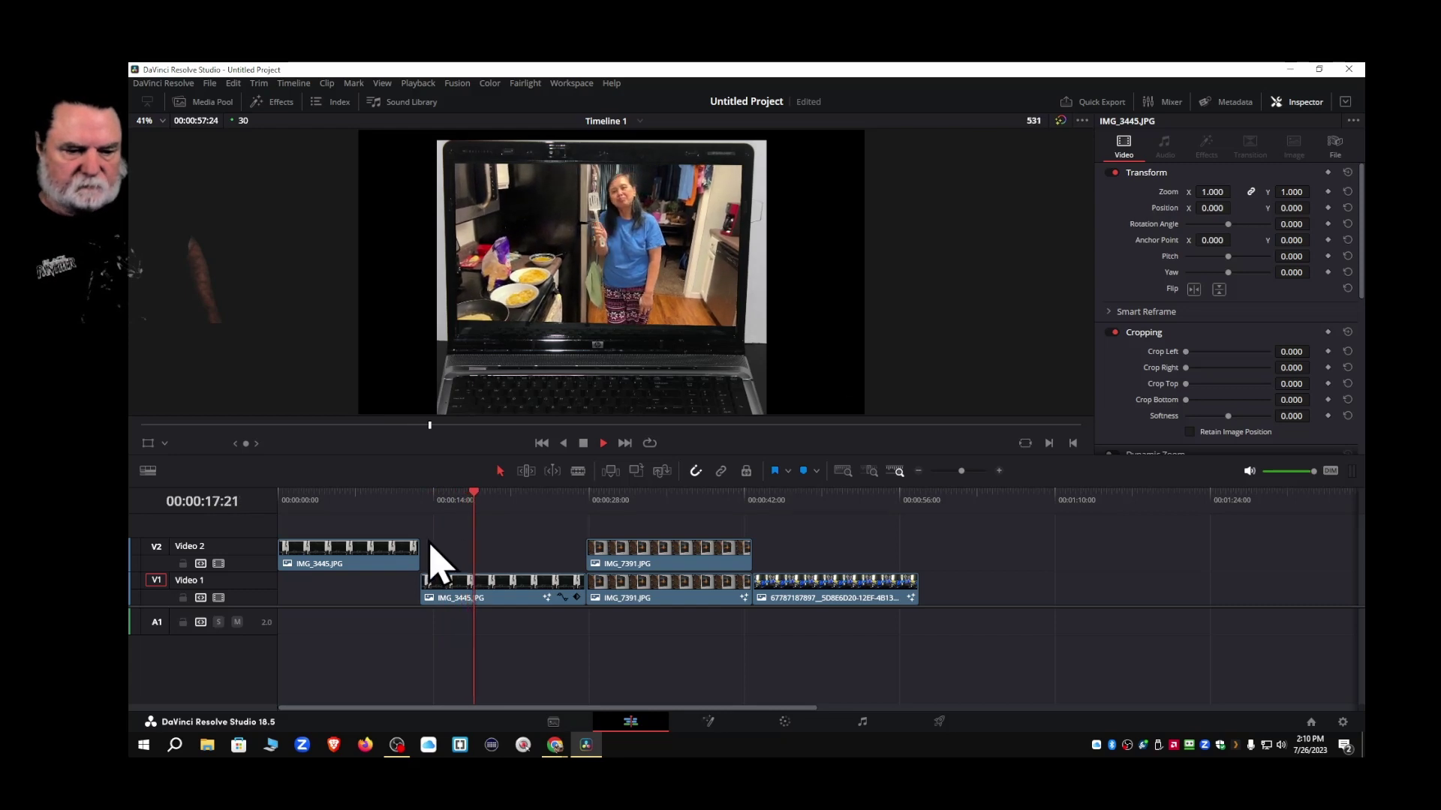
Set the duration of the IMG_3445.JPG clip on Video 2 to 5 seconds, and stop playback
{"action": "mouse_move", "coordinate": [370, 562]}
{"action": "left_mouse_down"}
{"action": "mouse_move", "coordinate": [368, 596]}
{"action": "mouse_move", "coordinate": [376, 561]}
{"action": "left_mouse_up"}
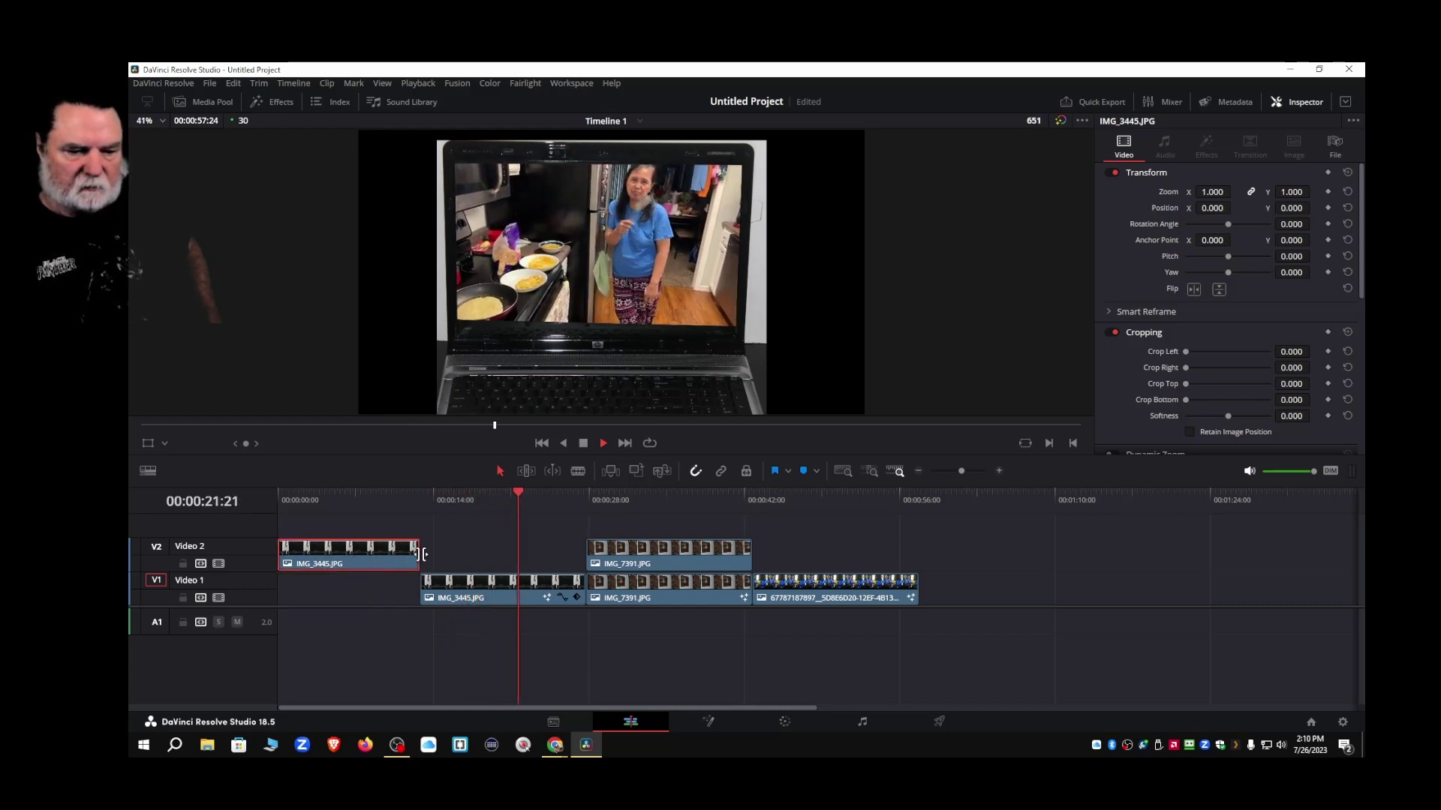
{"action": "right_click", "coordinate": [376, 561]}
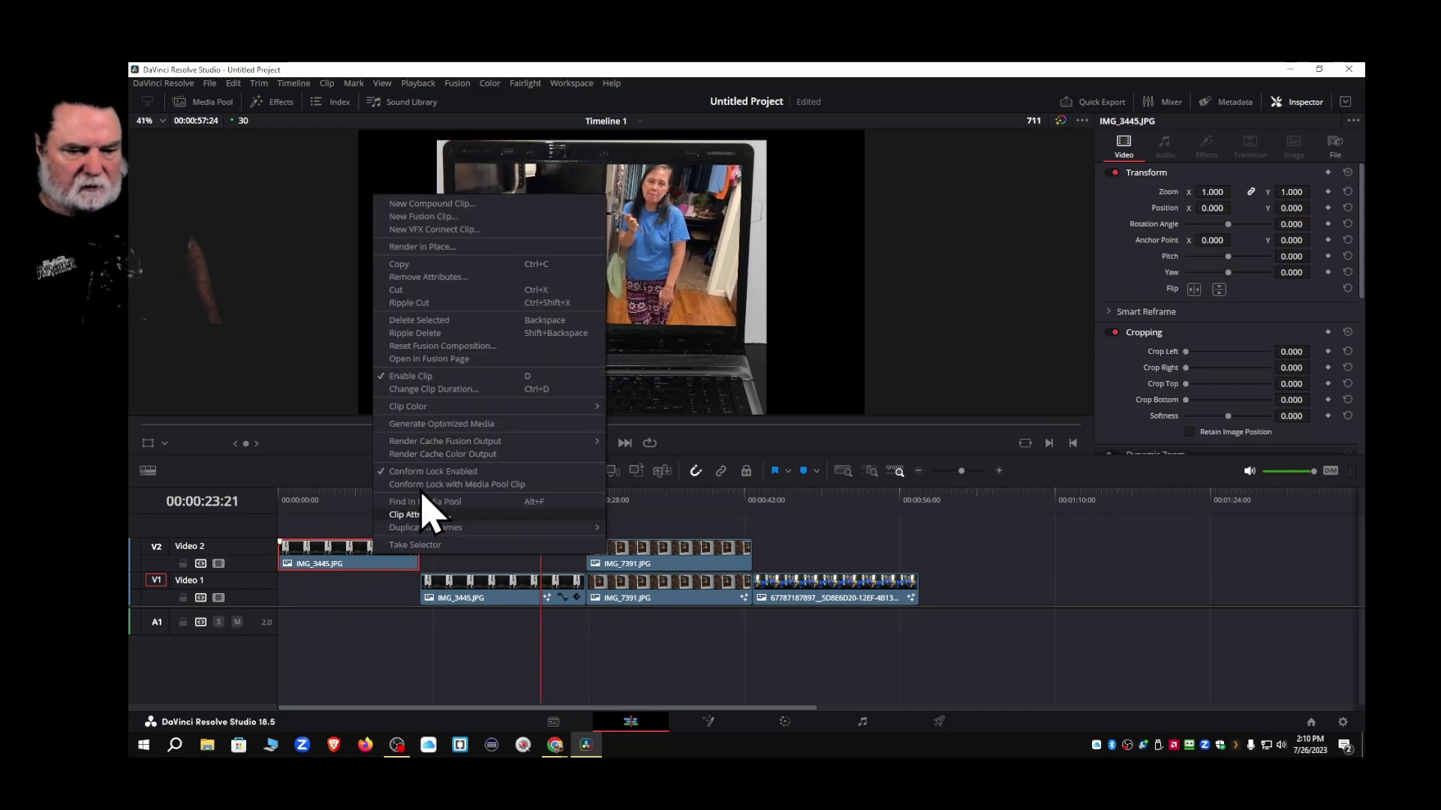
{"action": "left_click", "coordinate": [438, 392]}
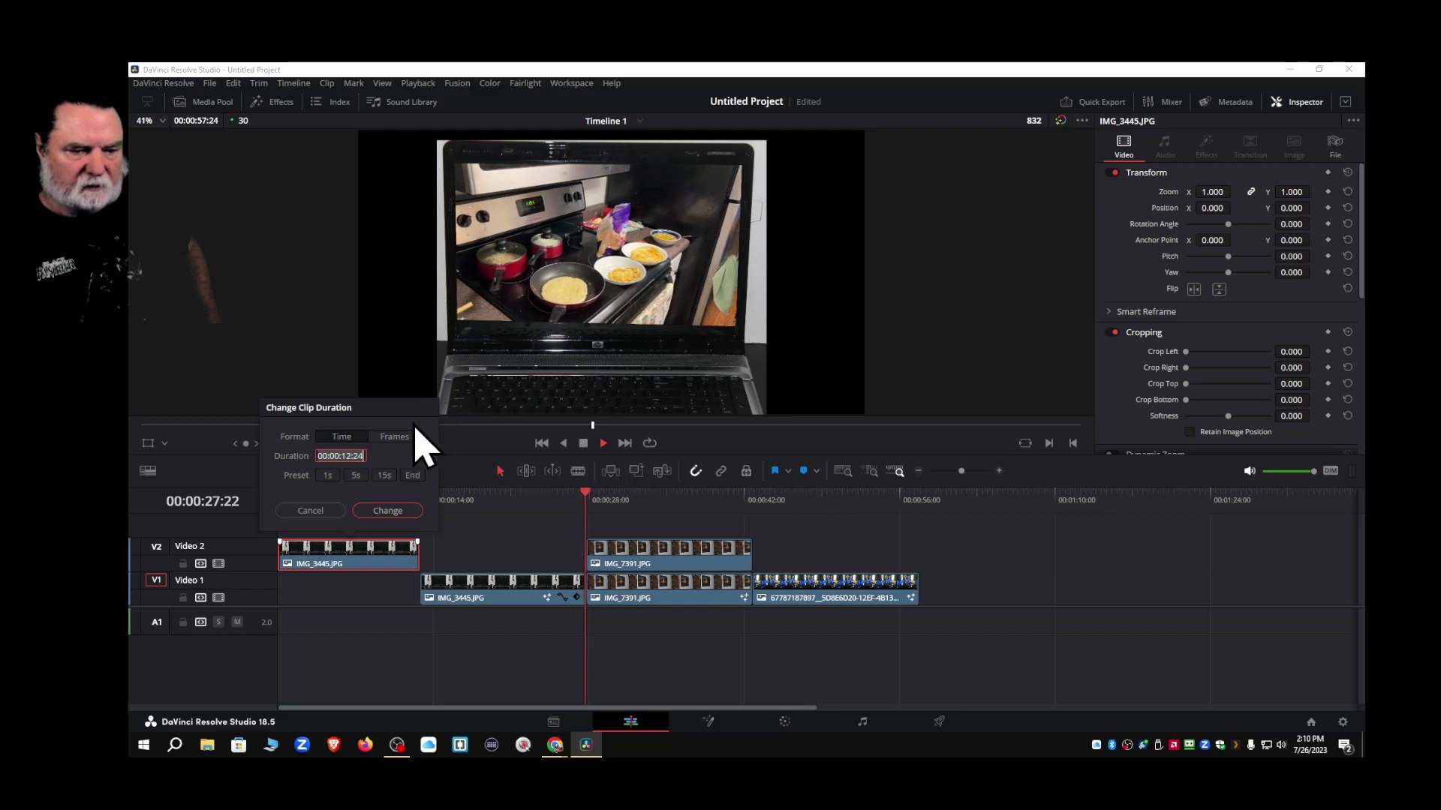
{"action": "left_click", "coordinate": [357, 476]}
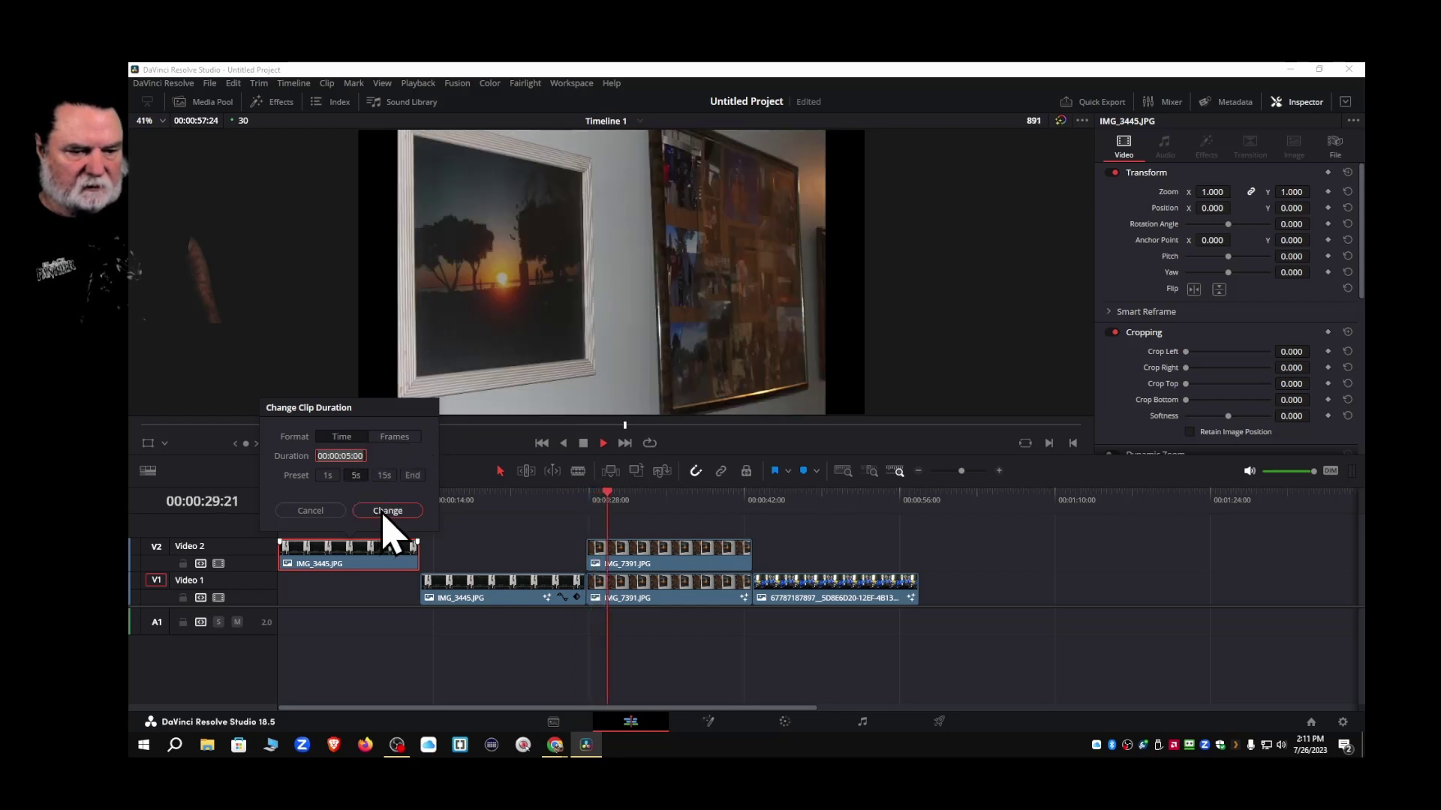
{"action": "left_click", "coordinate": [388, 512]}
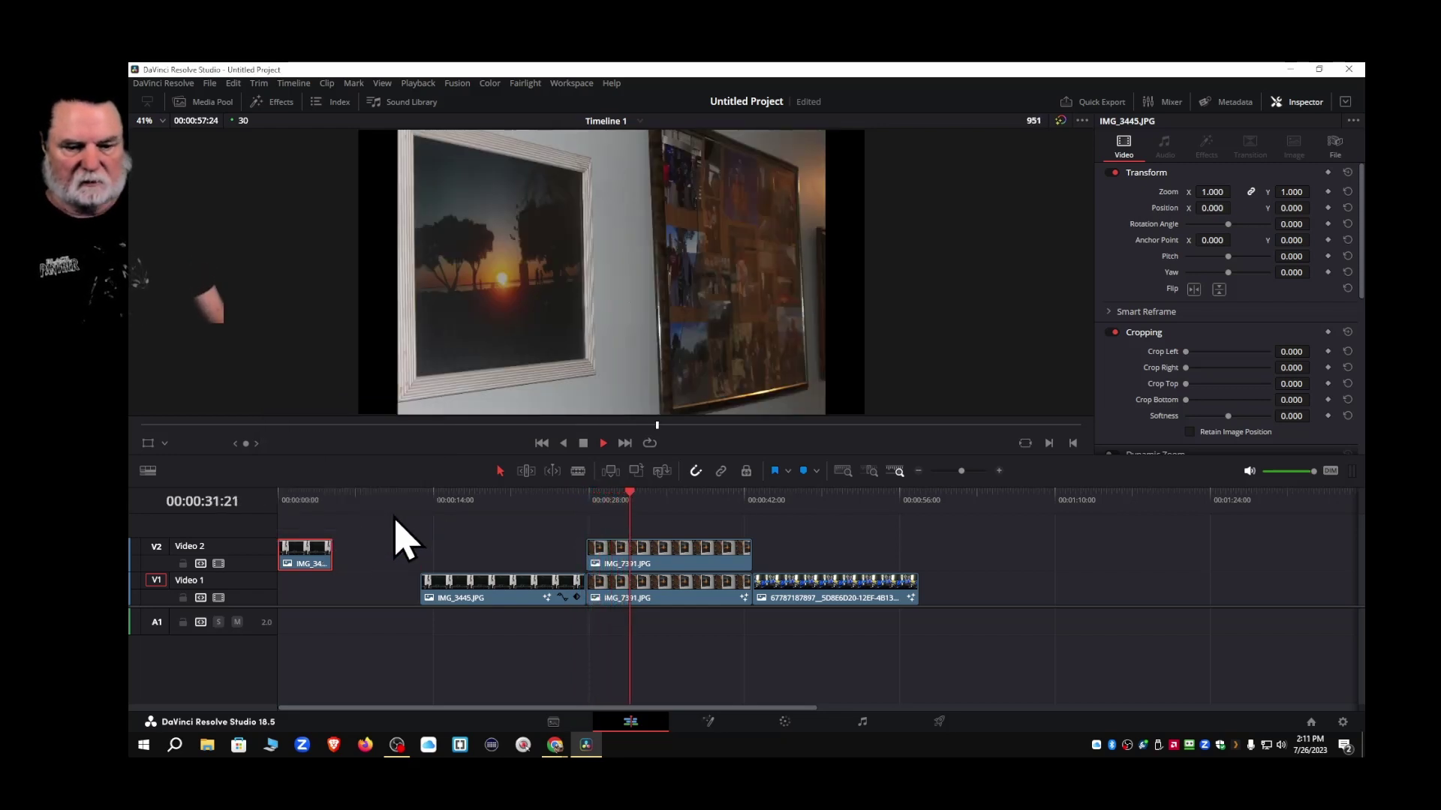
{"action": "left_click", "coordinate": [584, 444]}
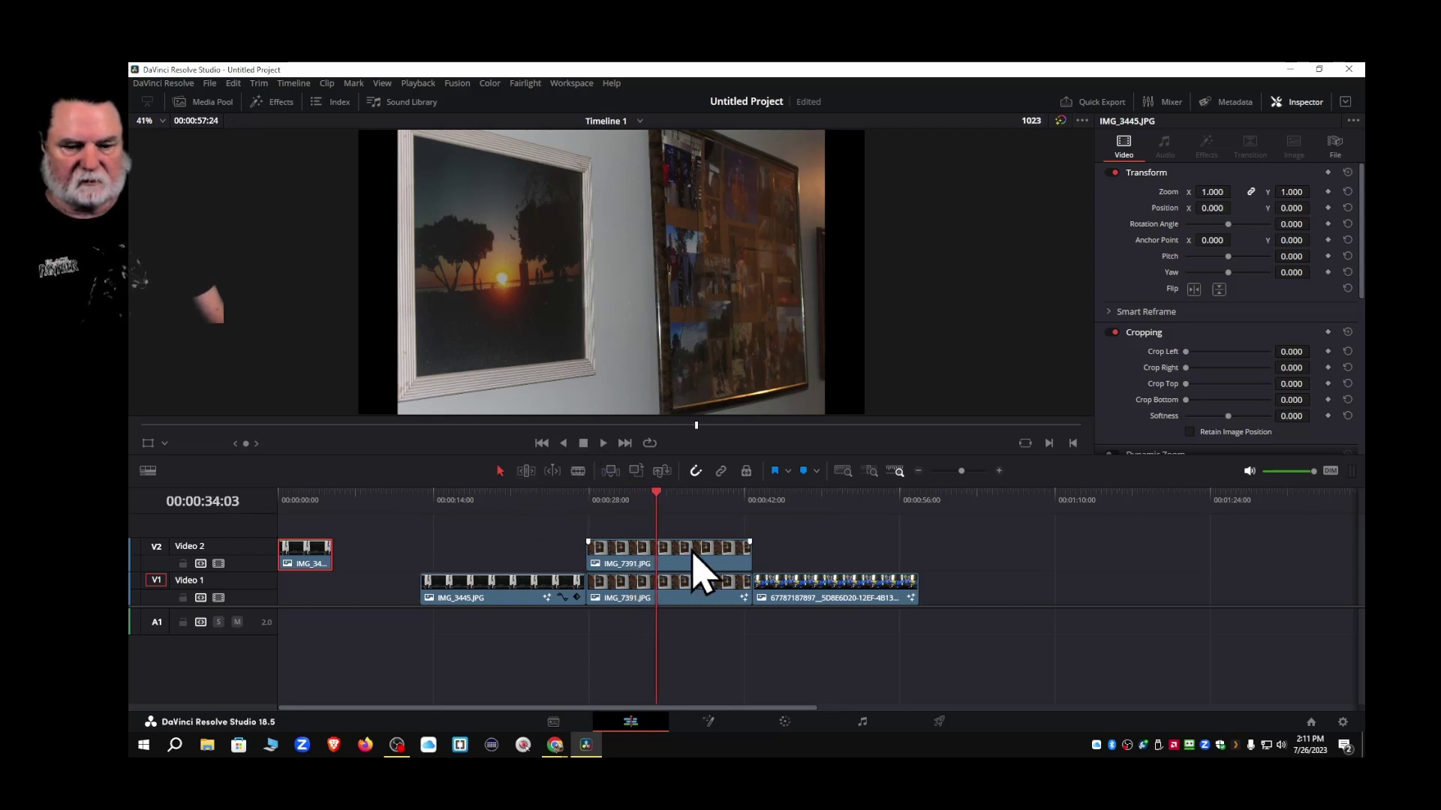
Move the composited IMG_3445.JPG clip to start where the plain one ends, and start the plain IMG_7391.JPG clip right after it
{"action": "left_click_drag", "start_coordinate": [686, 555], "coordinate": [733, 555]}
{"action": "left_click_drag", "start_coordinate": [517, 585], "coordinate": [454, 601]}
{"action": "left_click_drag", "start_coordinate": [733, 559], "coordinate": [545, 557]}
Set the duration of the plain IMG_7391.JPG clip on Video 2 to 5 seconds
{"action": "right_click", "coordinate": [546, 556]}
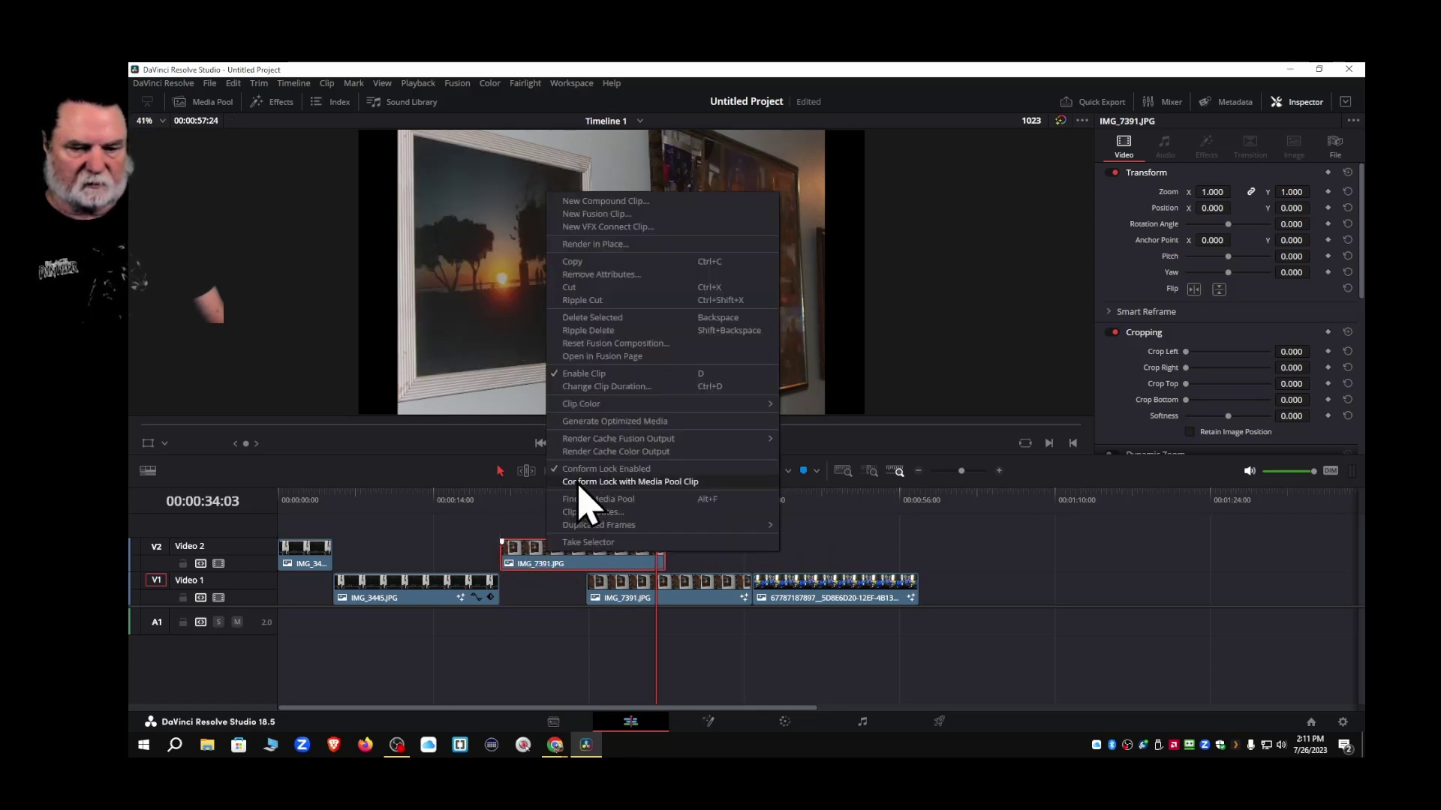
{"action": "left_click", "coordinate": [598, 387]}
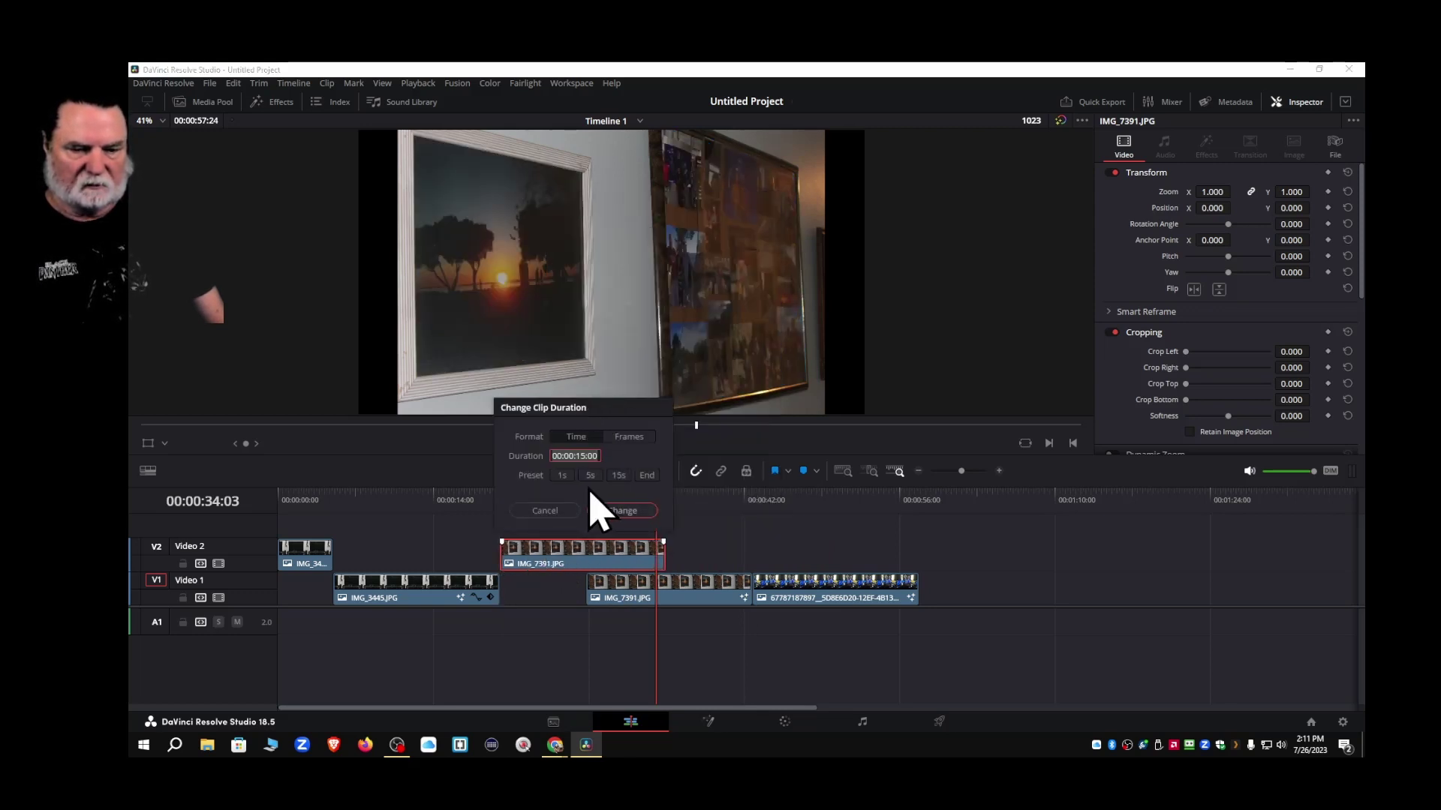
{"action": "left_click", "coordinate": [622, 511]}
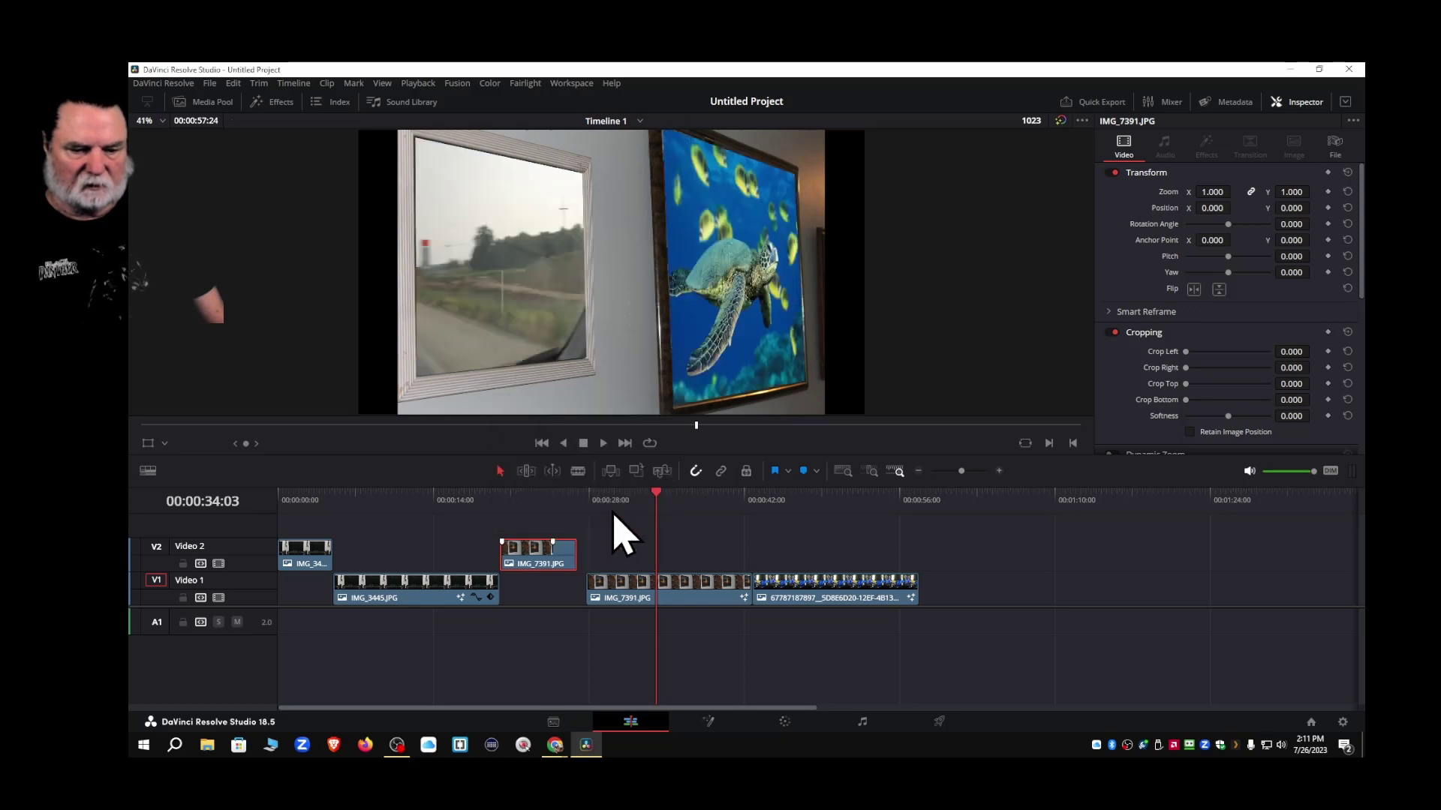
Move both plain photo clips down to Video 1 and close the gaps before the composited picture-frame and desk clips
{"action": "left_click_drag", "start_coordinate": [534, 570], "coordinate": [537, 587]}
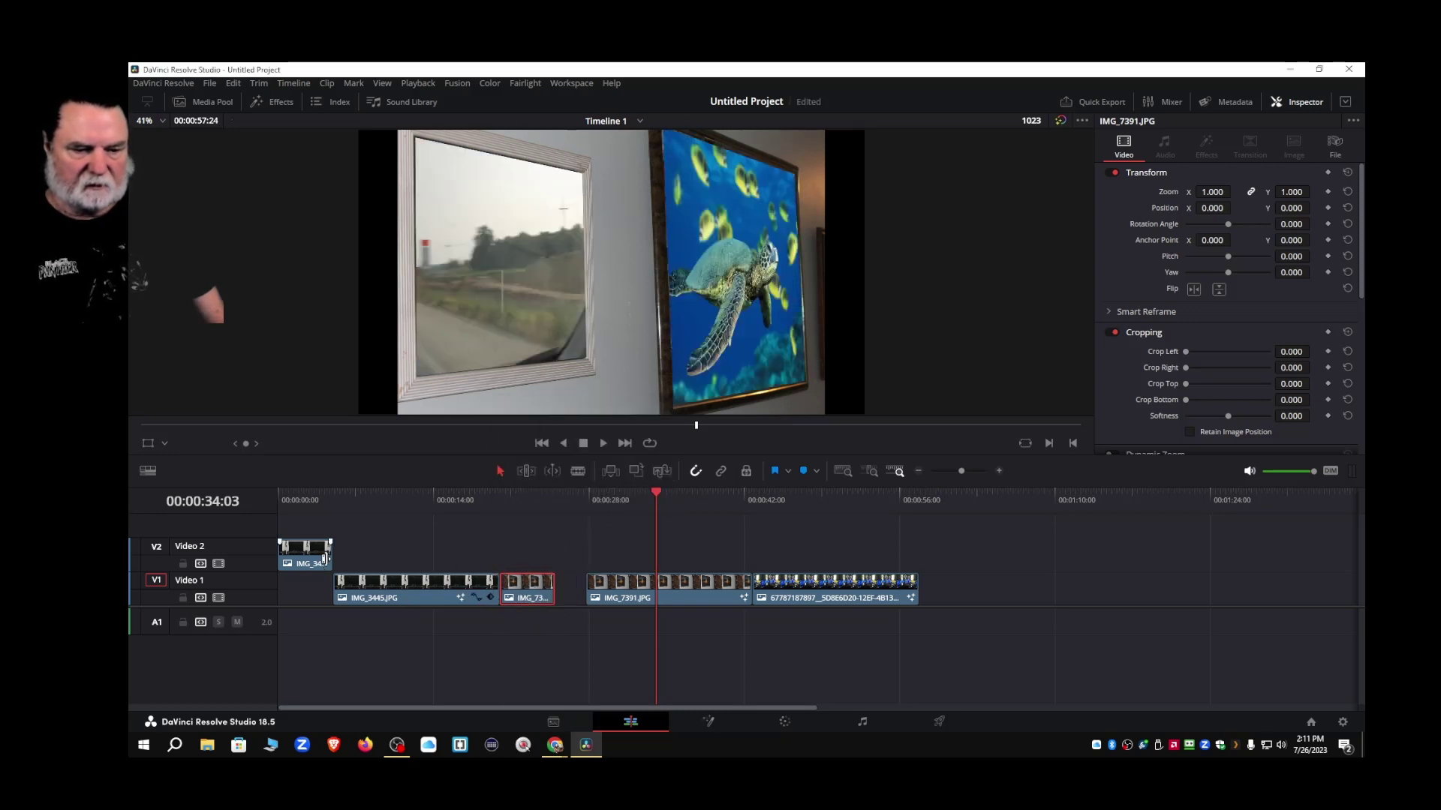
{"action": "left_click_drag", "start_coordinate": [321, 554], "coordinate": [308, 587]}
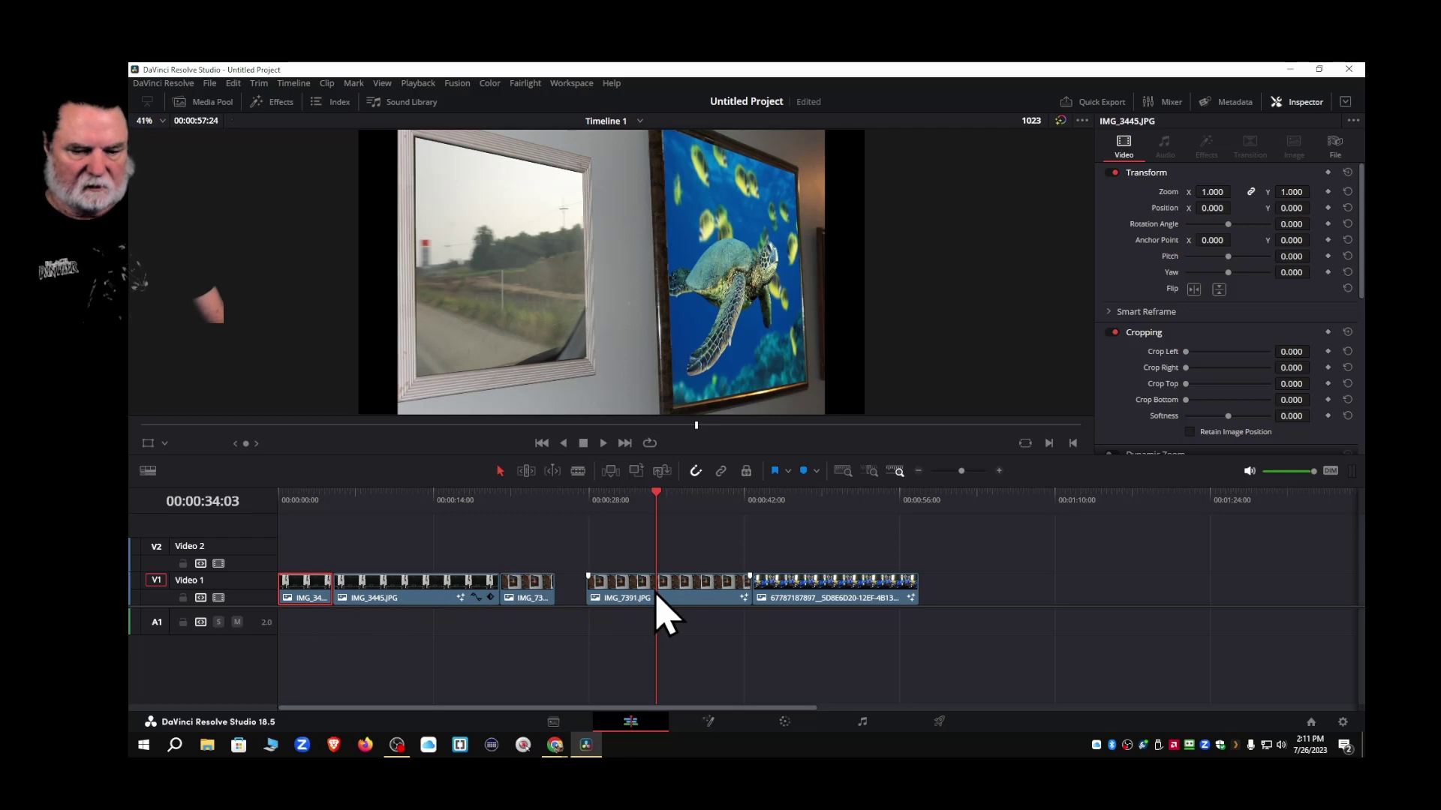
{"action": "left_click_drag", "start_coordinate": [661, 611], "coordinate": [633, 610]}
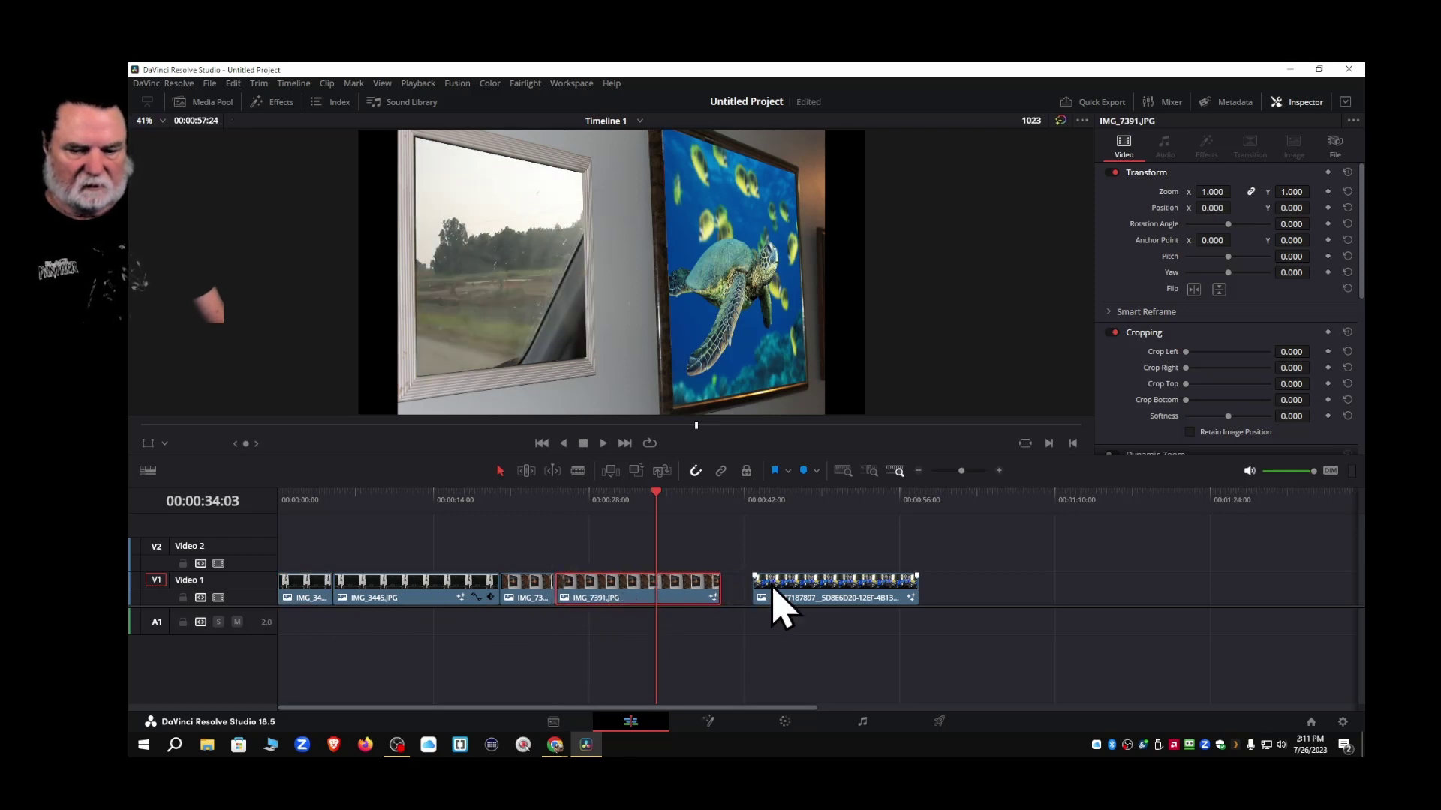
{"action": "left_click_drag", "start_coordinate": [774, 590], "coordinate": [757, 593]}
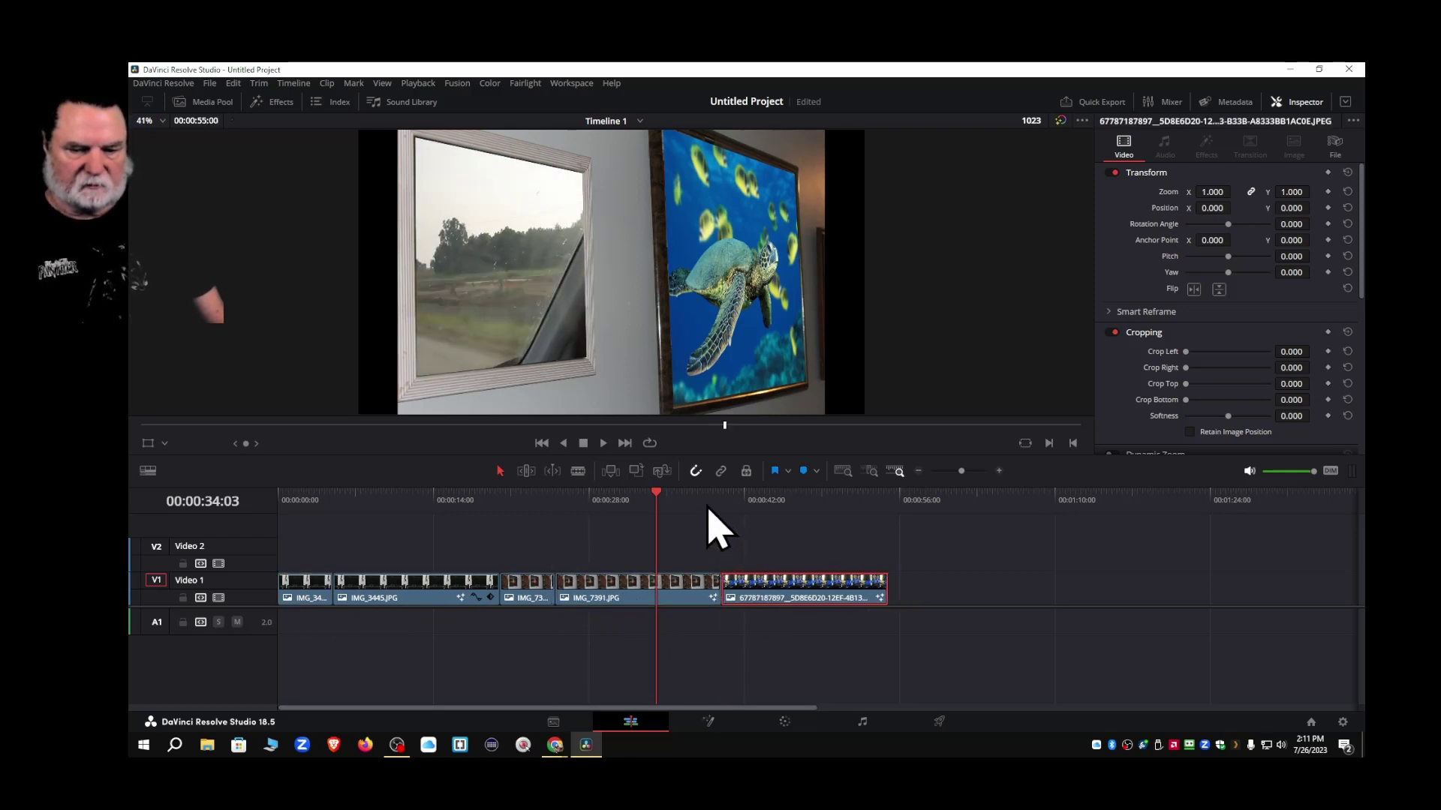
{"action": "left_click_drag", "start_coordinate": [660, 502], "coordinate": [702, 507]}
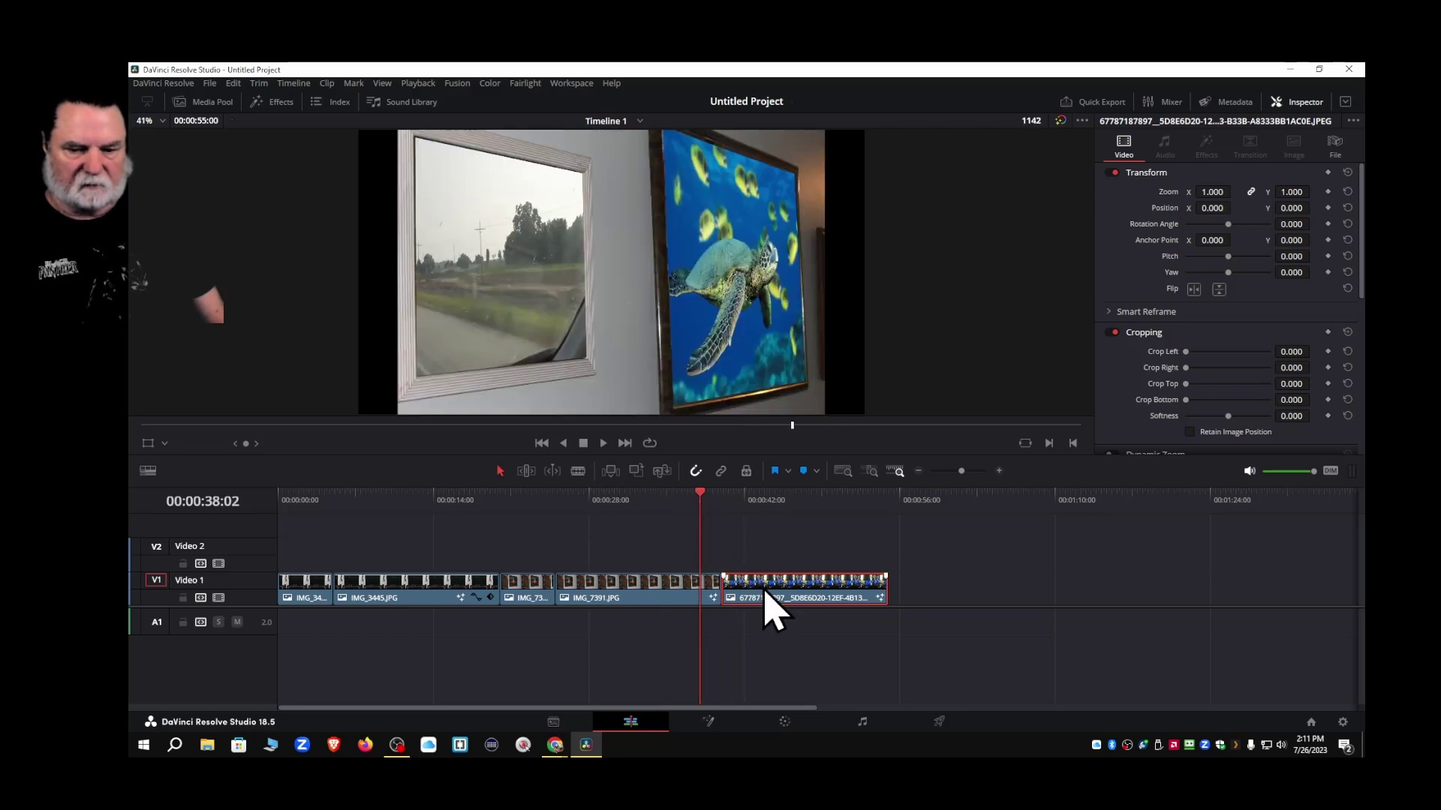
Move the composited desk clip later to open a gap, and place the original desk photo on Video 2 just before it
{"action": "left_click_drag", "start_coordinate": [772, 605], "coordinate": [881, 605]}
{"action": "left_click", "coordinate": [202, 103]}
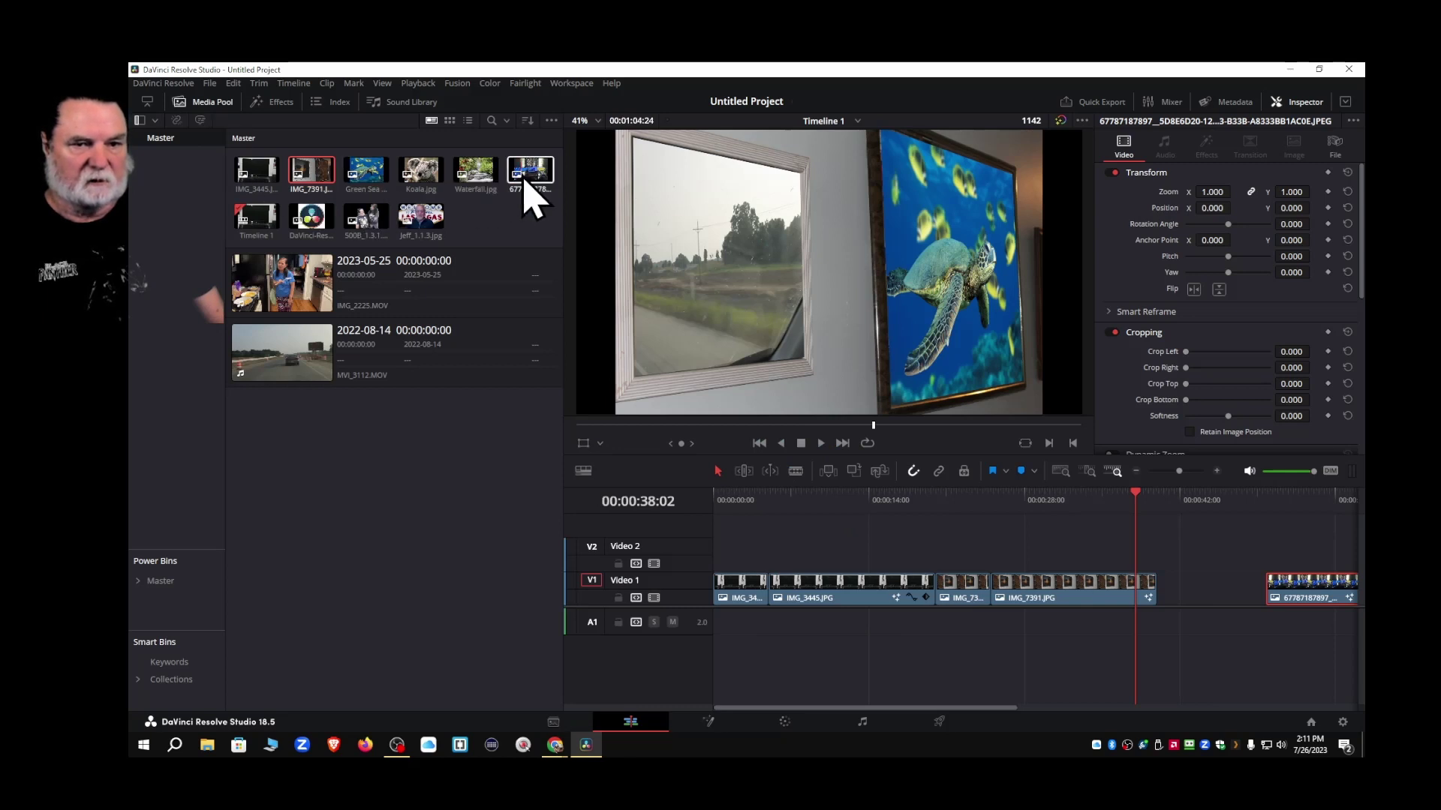
{"action": "left_click_drag", "start_coordinate": [525, 188], "coordinate": [1168, 579]}
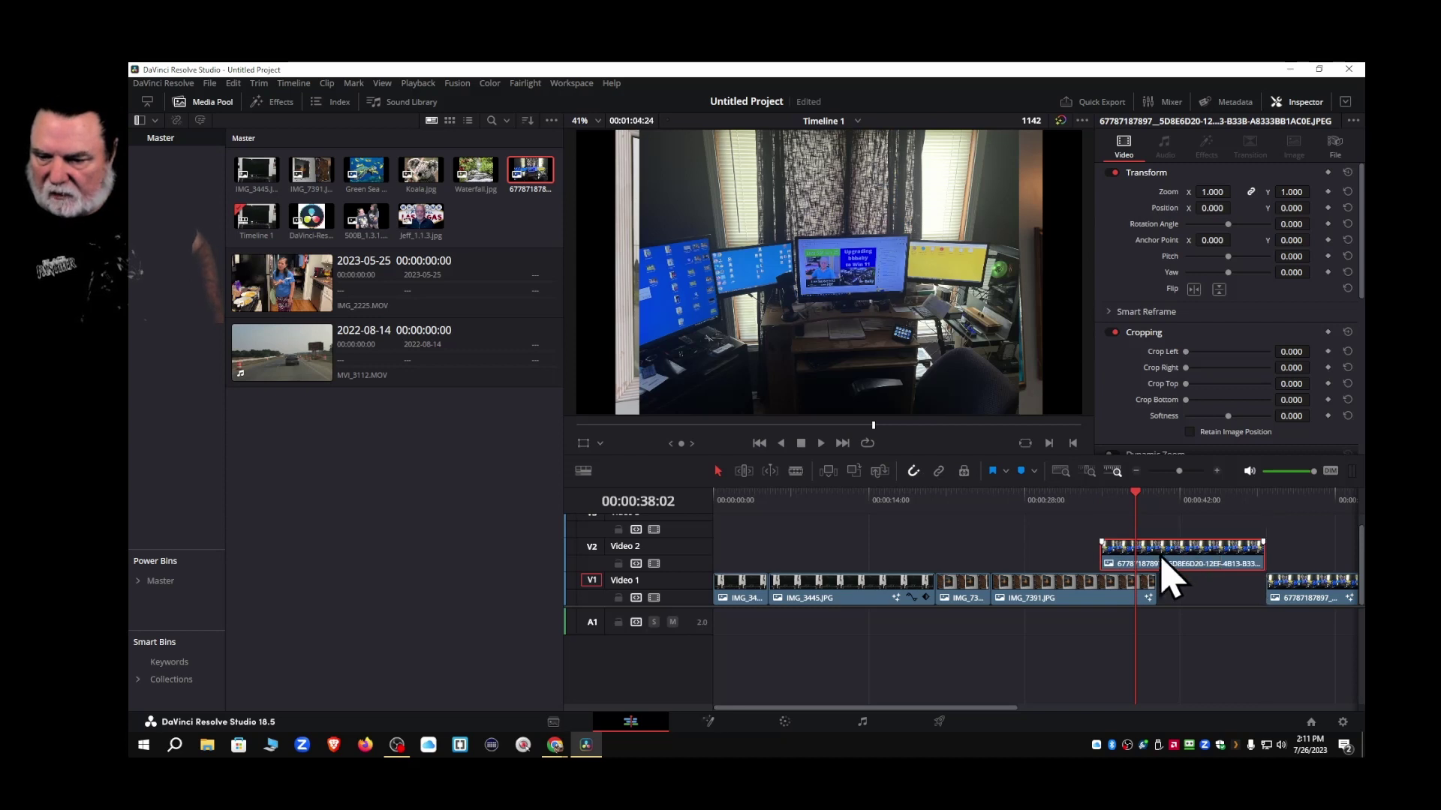
Set the original desk photo's duration to 5 seconds and place it on Video 1 directly before the composited desk clip, without gaps
{"action": "right_click", "coordinate": [1168, 579]}
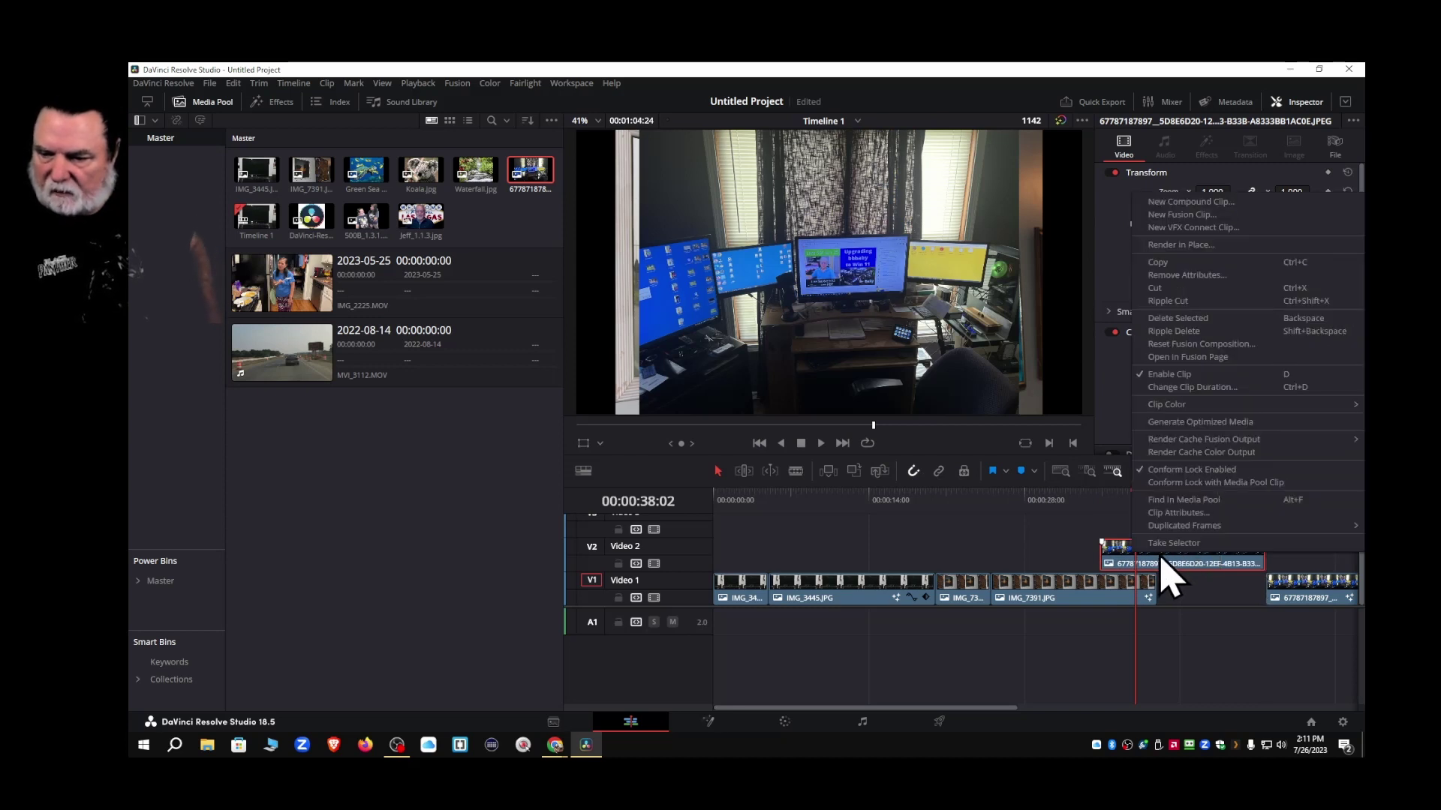
{"action": "left_click", "coordinate": [1175, 388]}
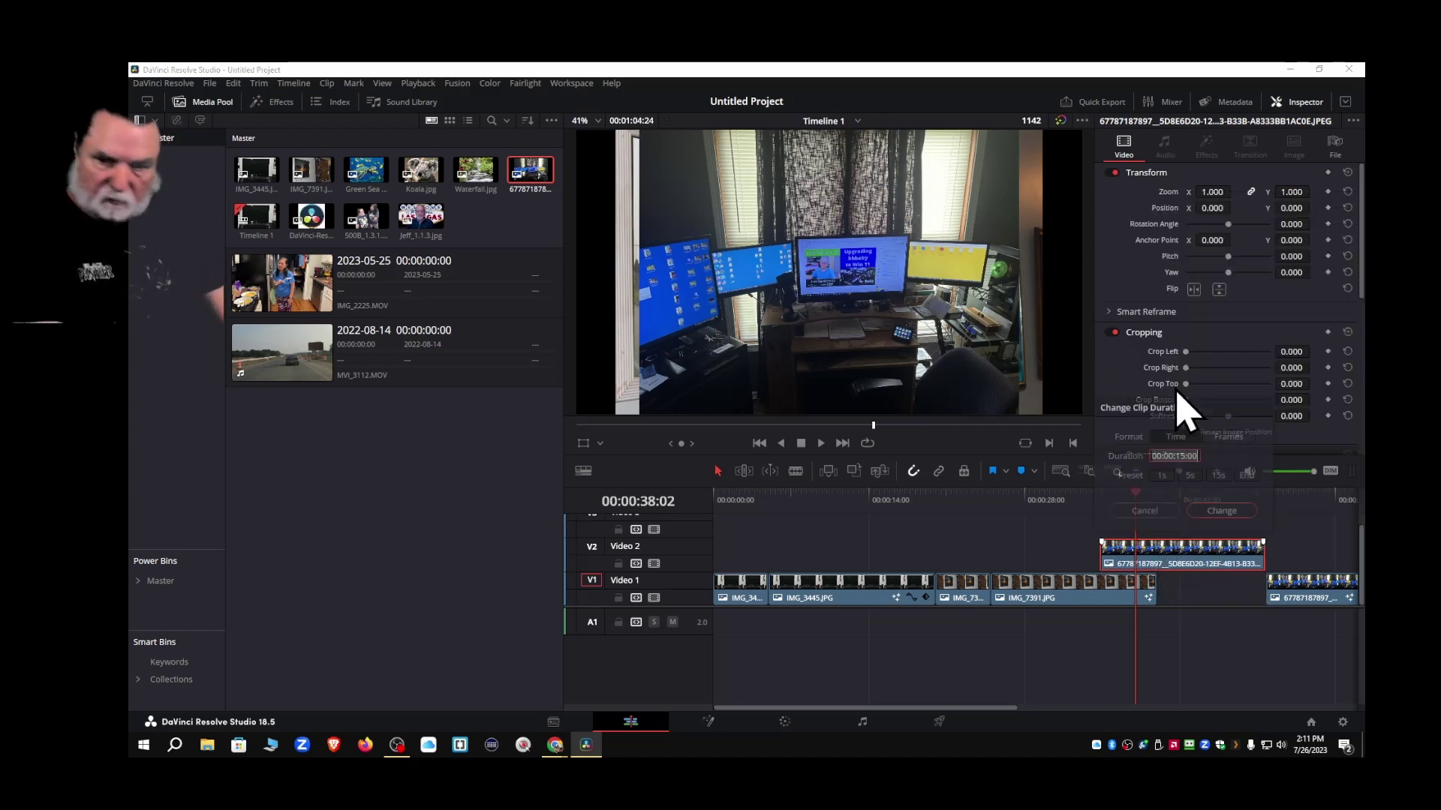
{"action": "left_click", "coordinate": [1190, 476]}
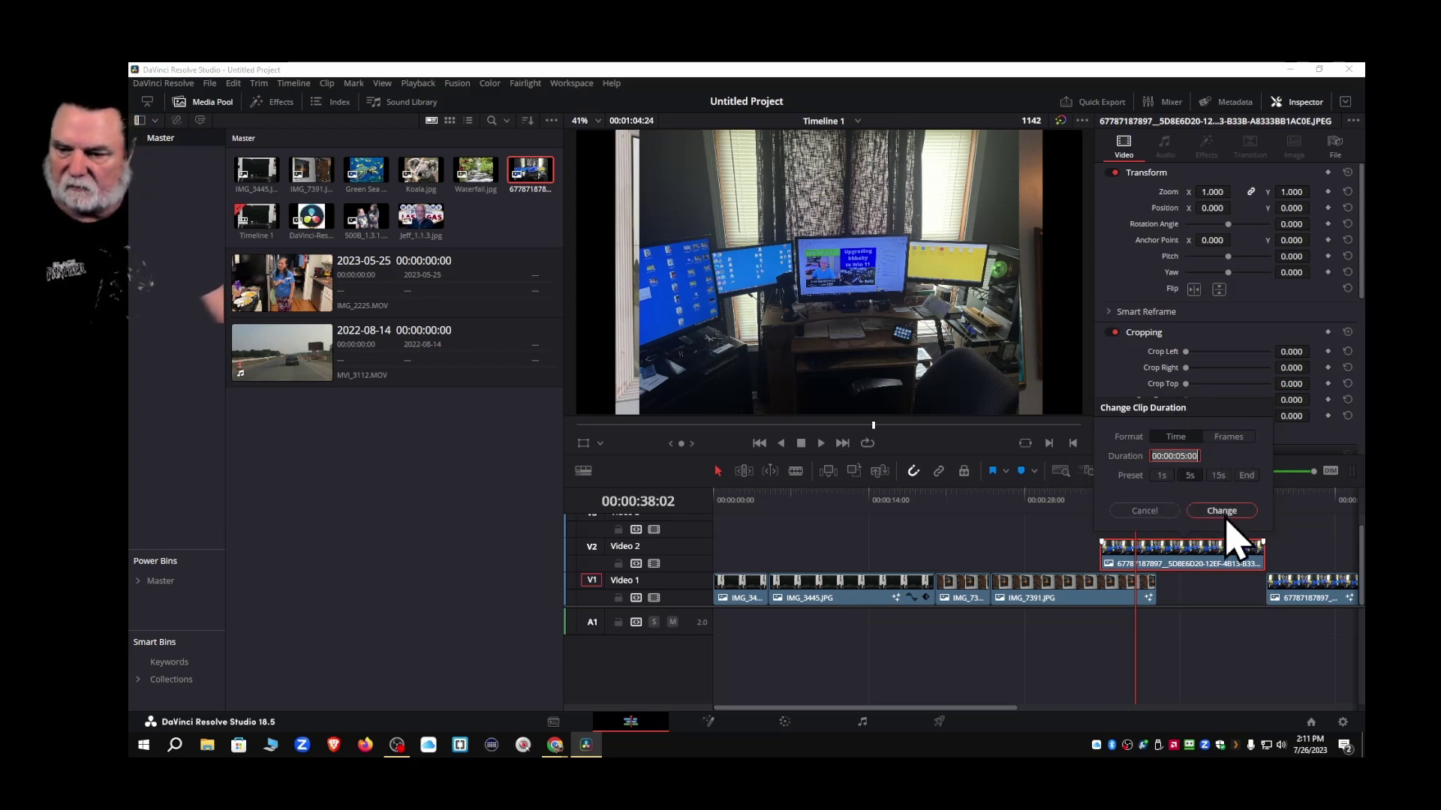
{"action": "left_click", "coordinate": [1228, 519]}
{"action": "left_click_drag", "start_coordinate": [1132, 566], "coordinate": [1194, 615]}
{"action": "left_click_drag", "start_coordinate": [1299, 601], "coordinate": [1246, 610]}
Close the media pool and play the assembled timeline from the start to review the original and composited clips
{"action": "left_click", "coordinate": [215, 103]}
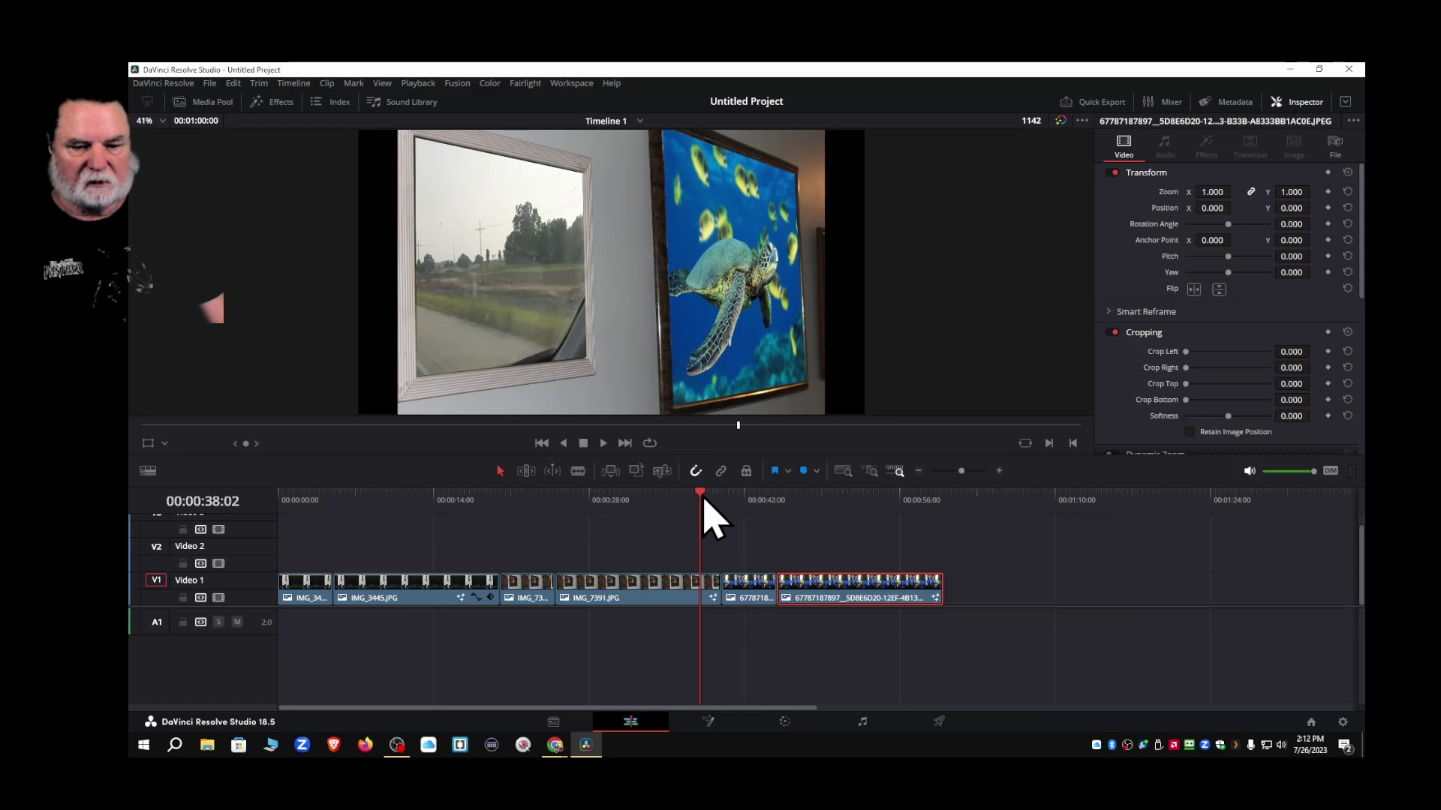
{"action": "left_click", "coordinate": [277, 509]}
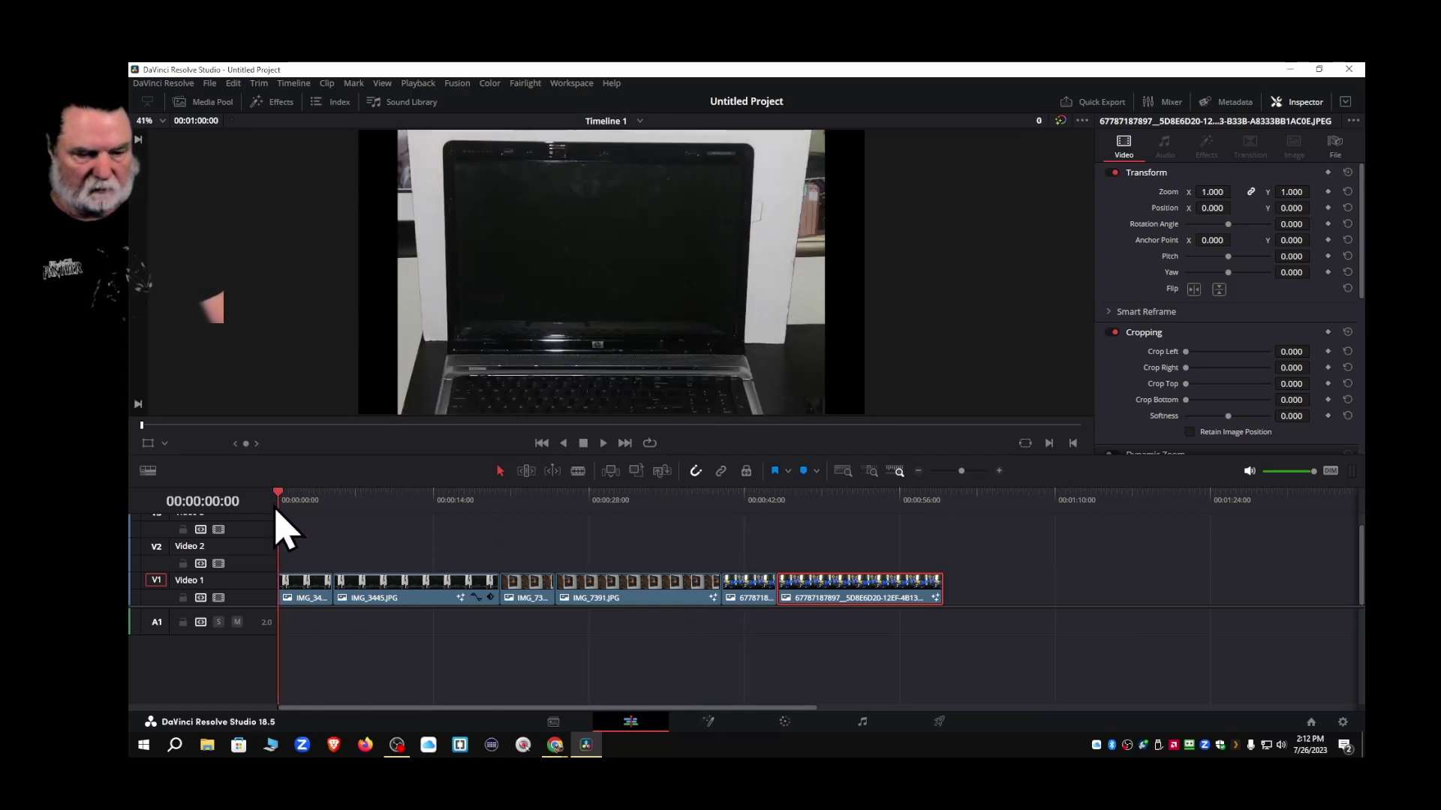
{"action": "key", "text": "space"}
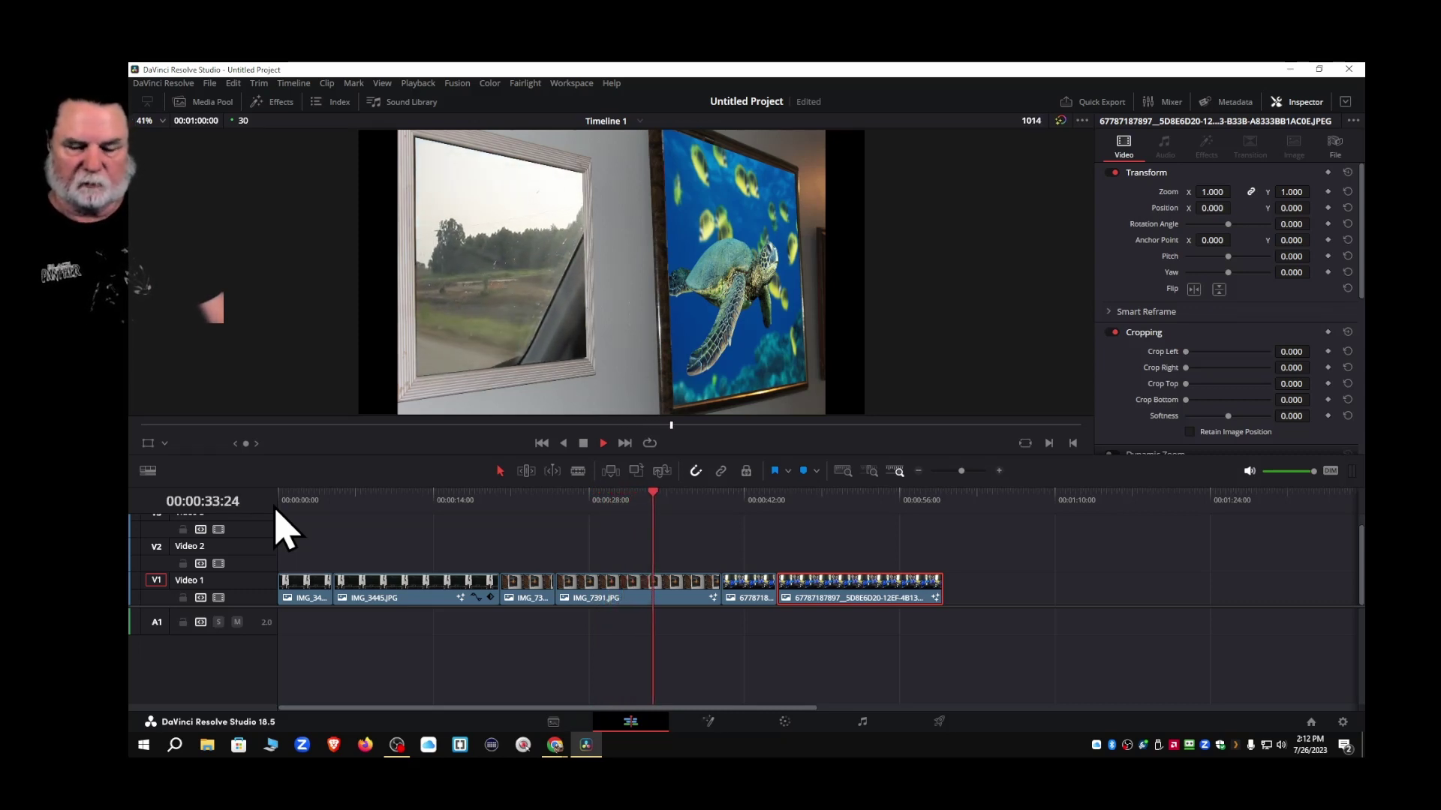
{"action": "left_click", "coordinate": [1099, 537]}
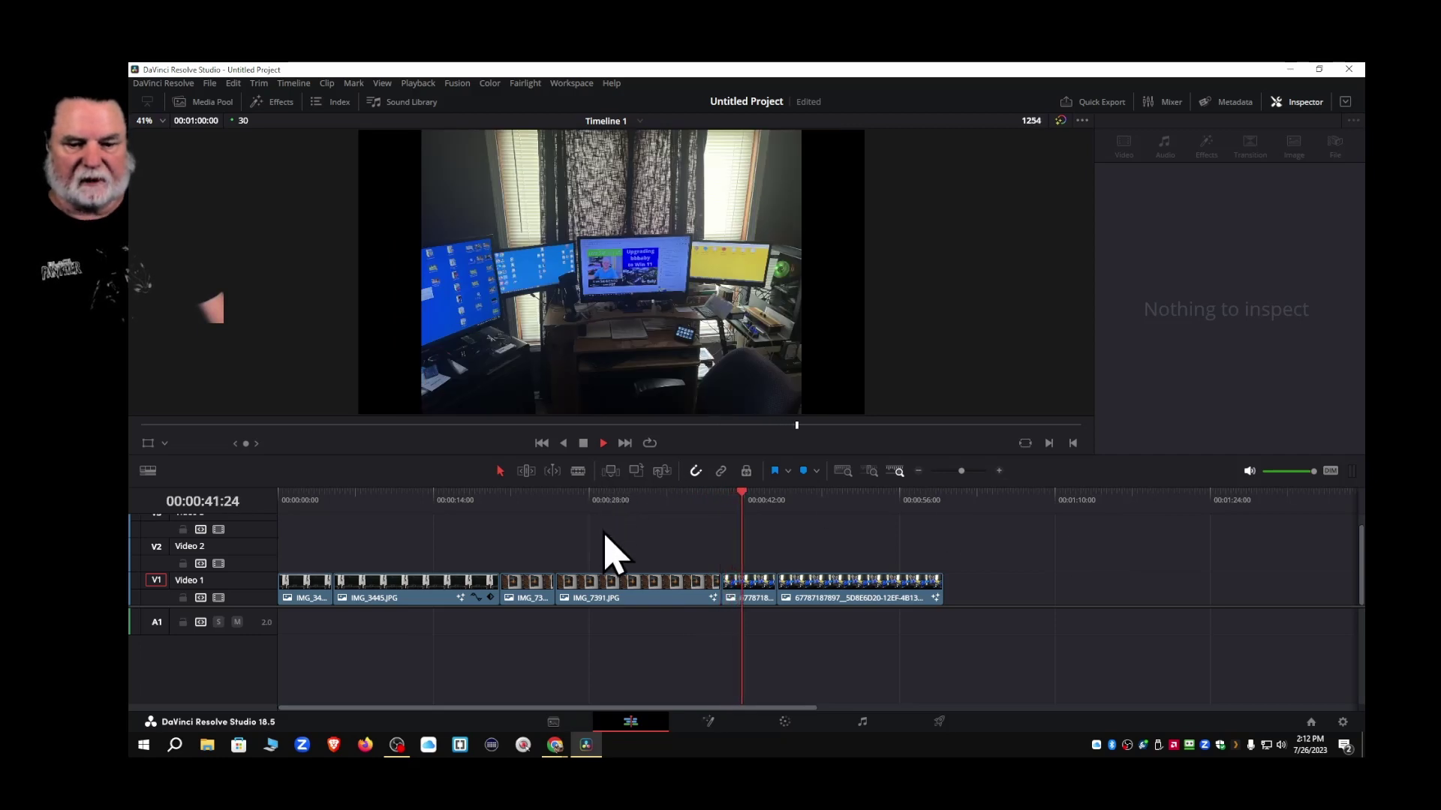
{"action": "left_click", "coordinate": [583, 443]}
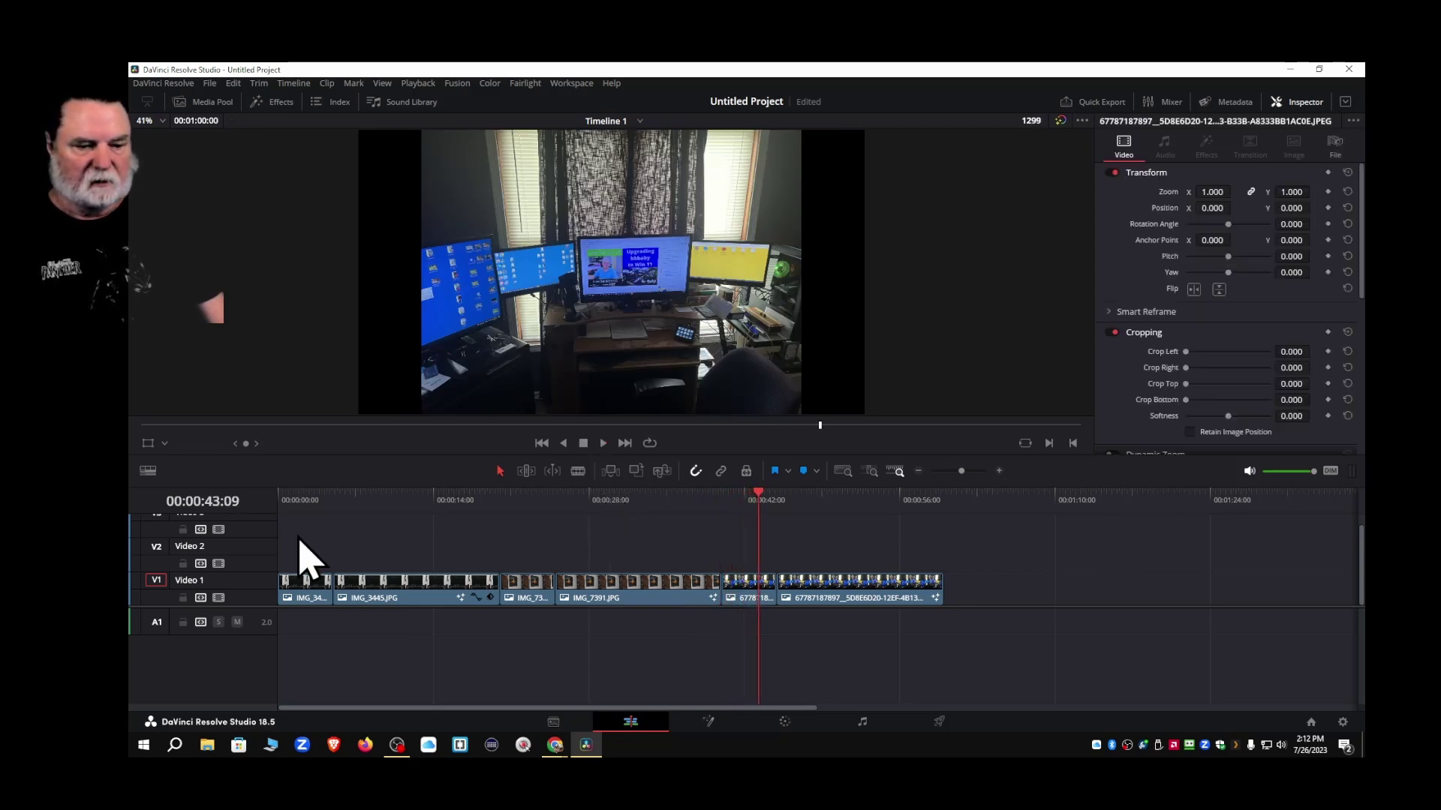
Shift all clips about 10 seconds later and add an Essential Cinematic Title at the start of Video 2, ending where the first clip begins
{"action": "left_click_drag", "start_coordinate": [297, 535], "coordinate": [942, 604]}
{"action": "left_click", "coordinate": [923, 562]}
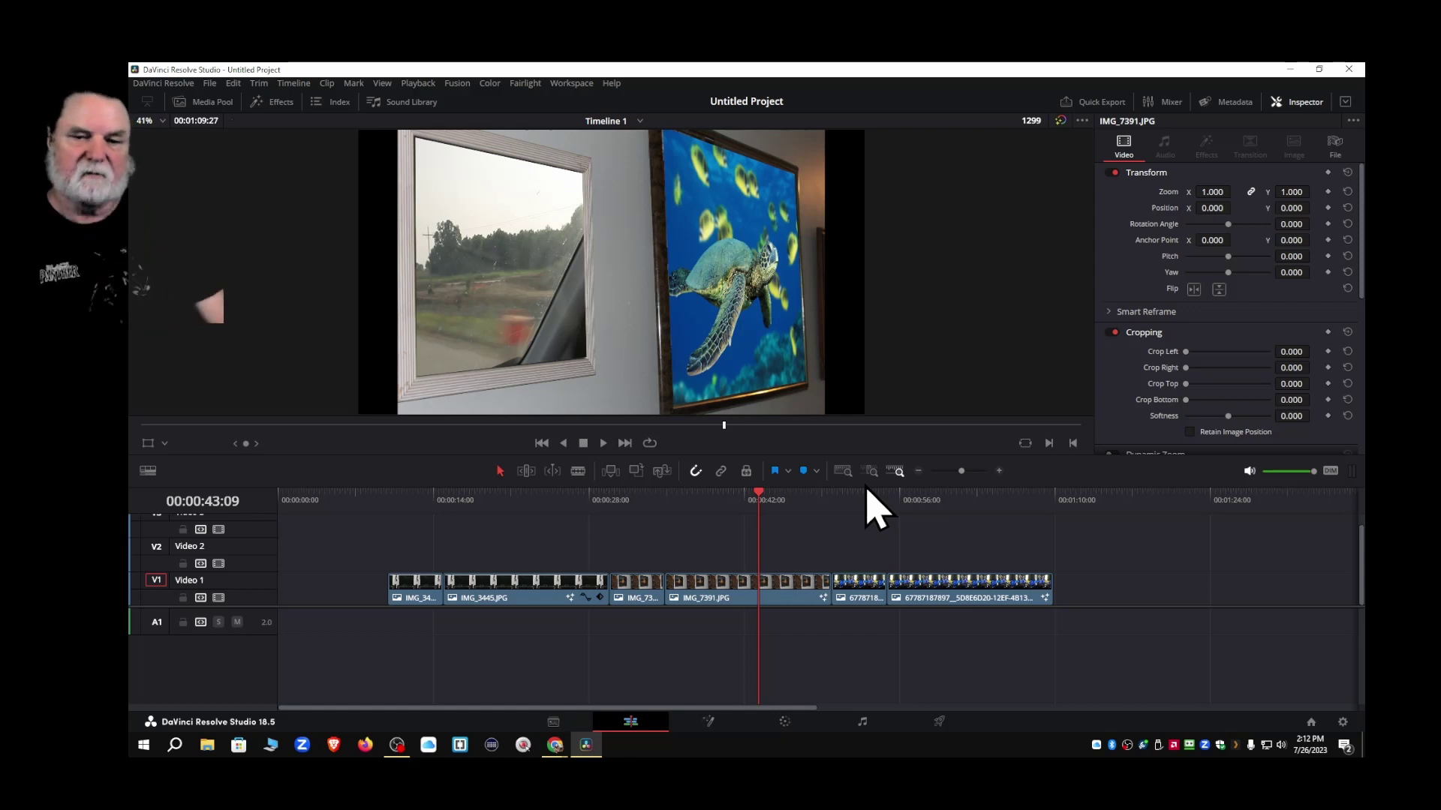
{"action": "left_click", "coordinate": [259, 103]}
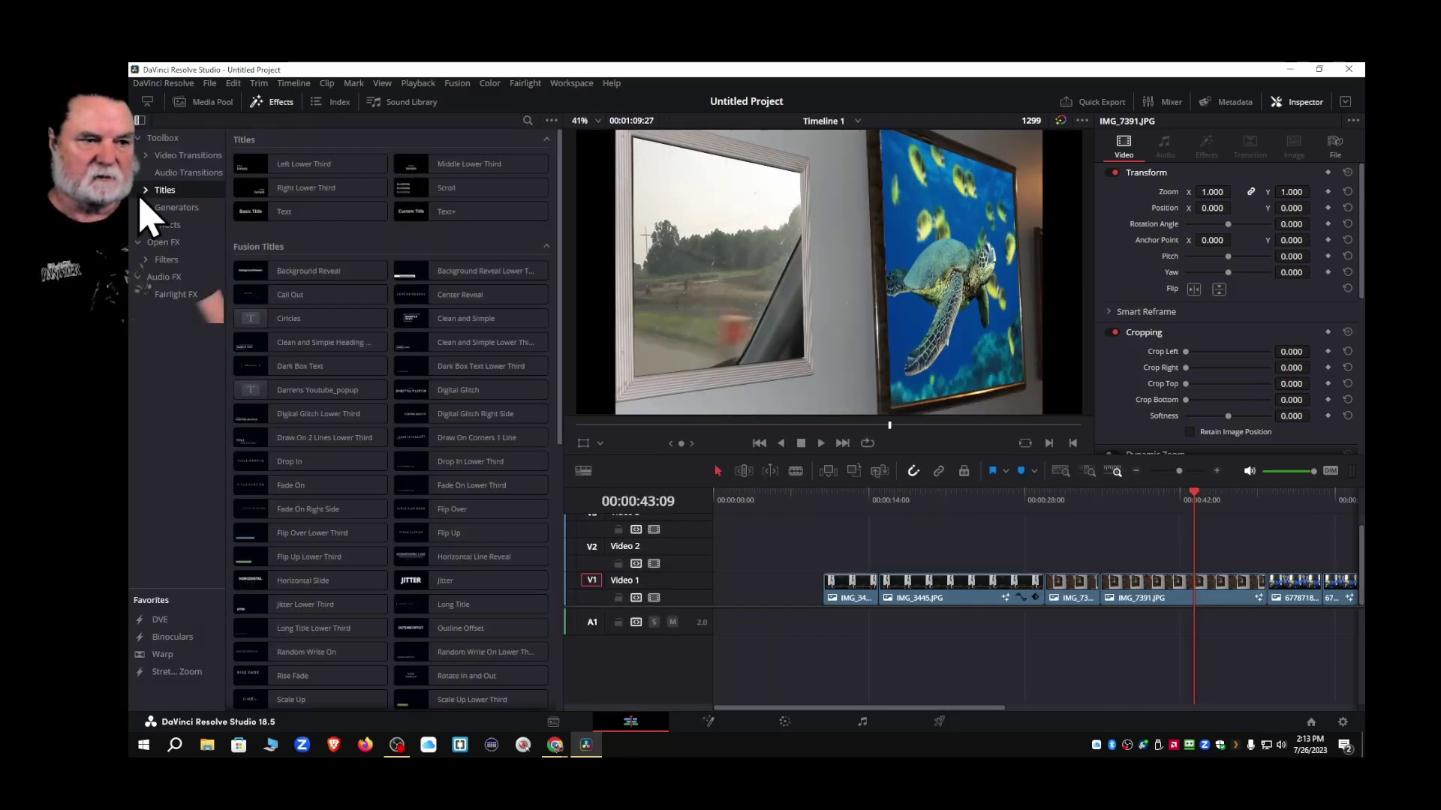
{"action": "left_click", "coordinate": [181, 210]}
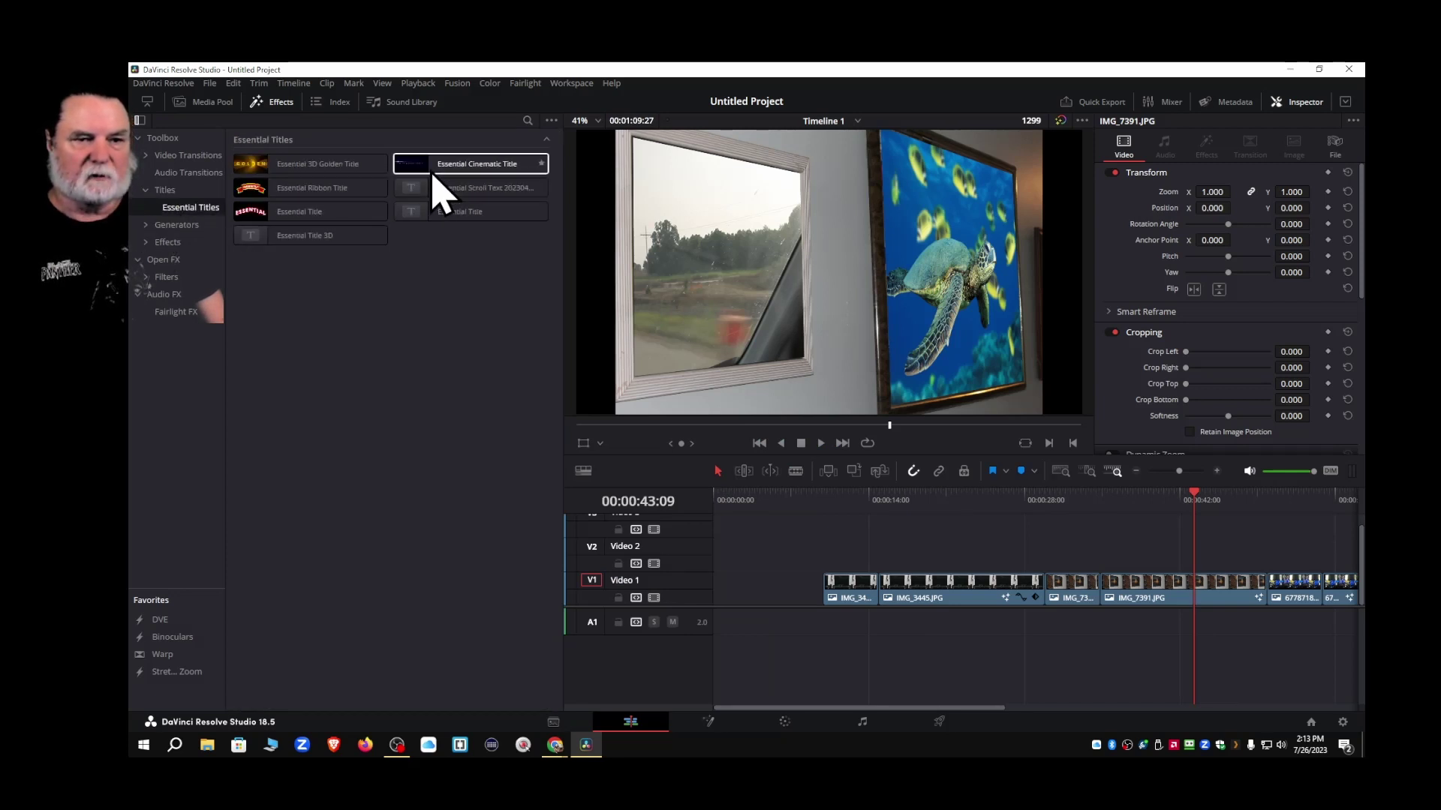
{"action": "left_click_drag", "start_coordinate": [434, 176], "coordinate": [777, 564]}
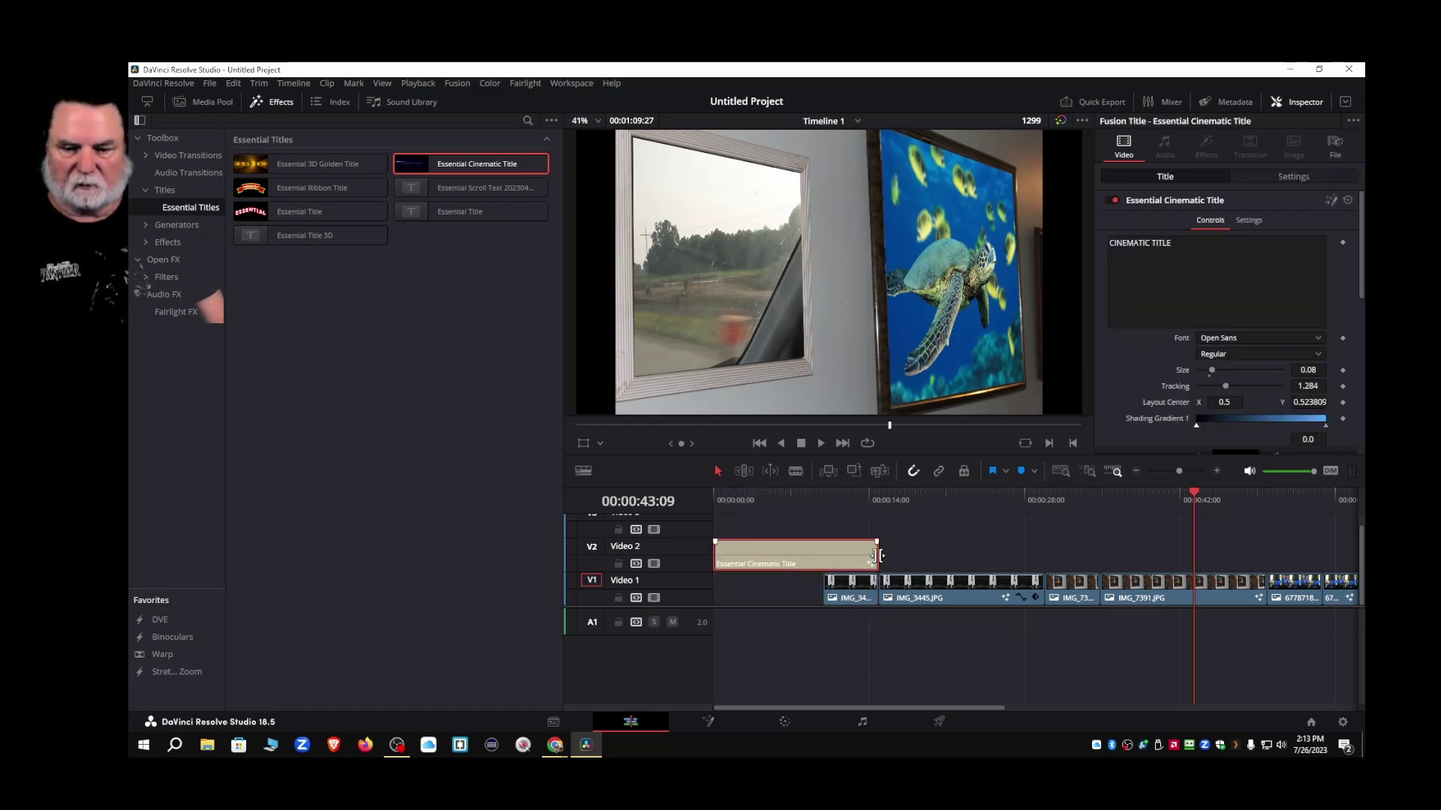
{"action": "left_click_drag", "start_coordinate": [876, 556], "coordinate": [824, 559]}
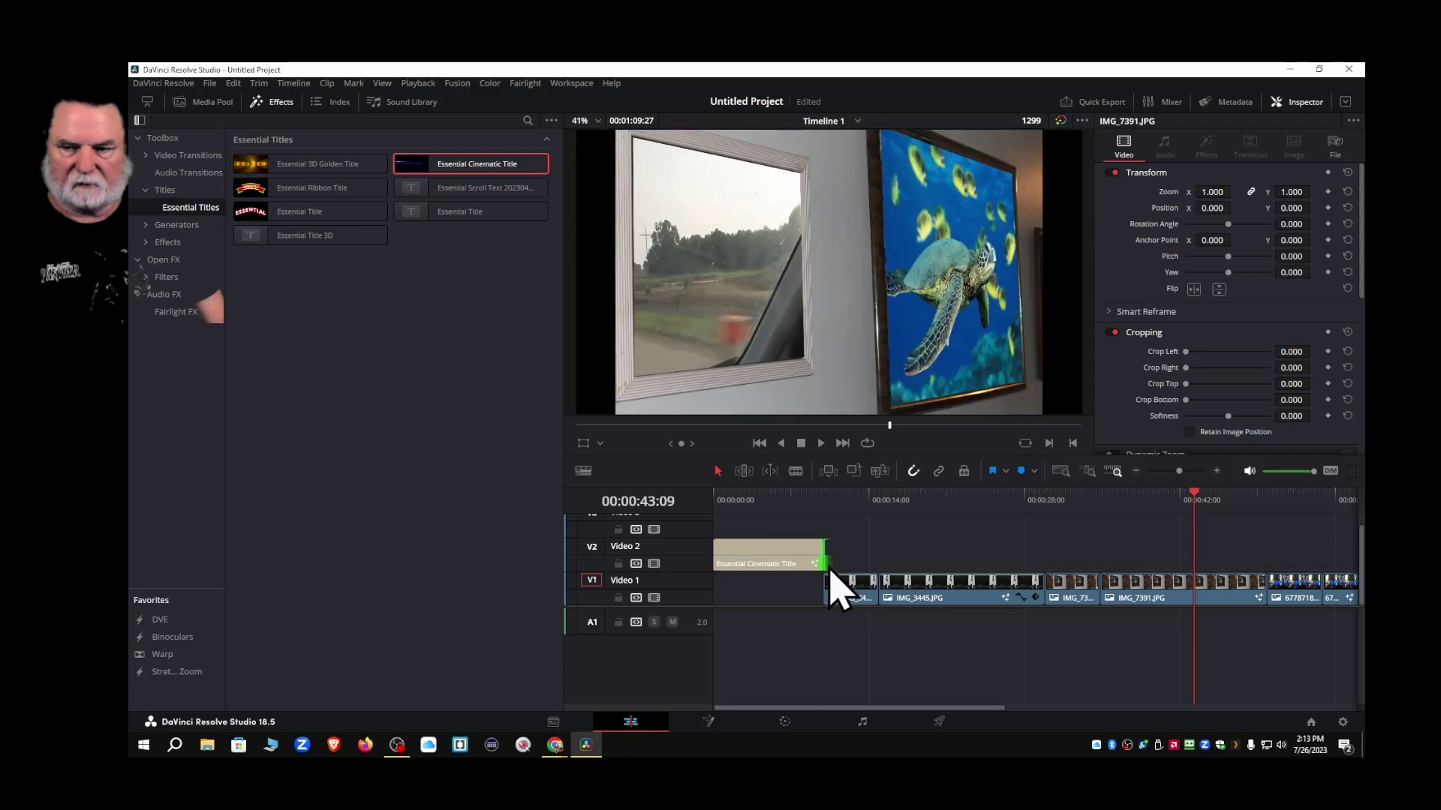
Set the cinematic title's main text to "Davinci Resolve" and its subtitle to "K & L Productions"
{"action": "left_click", "coordinate": [730, 497]}
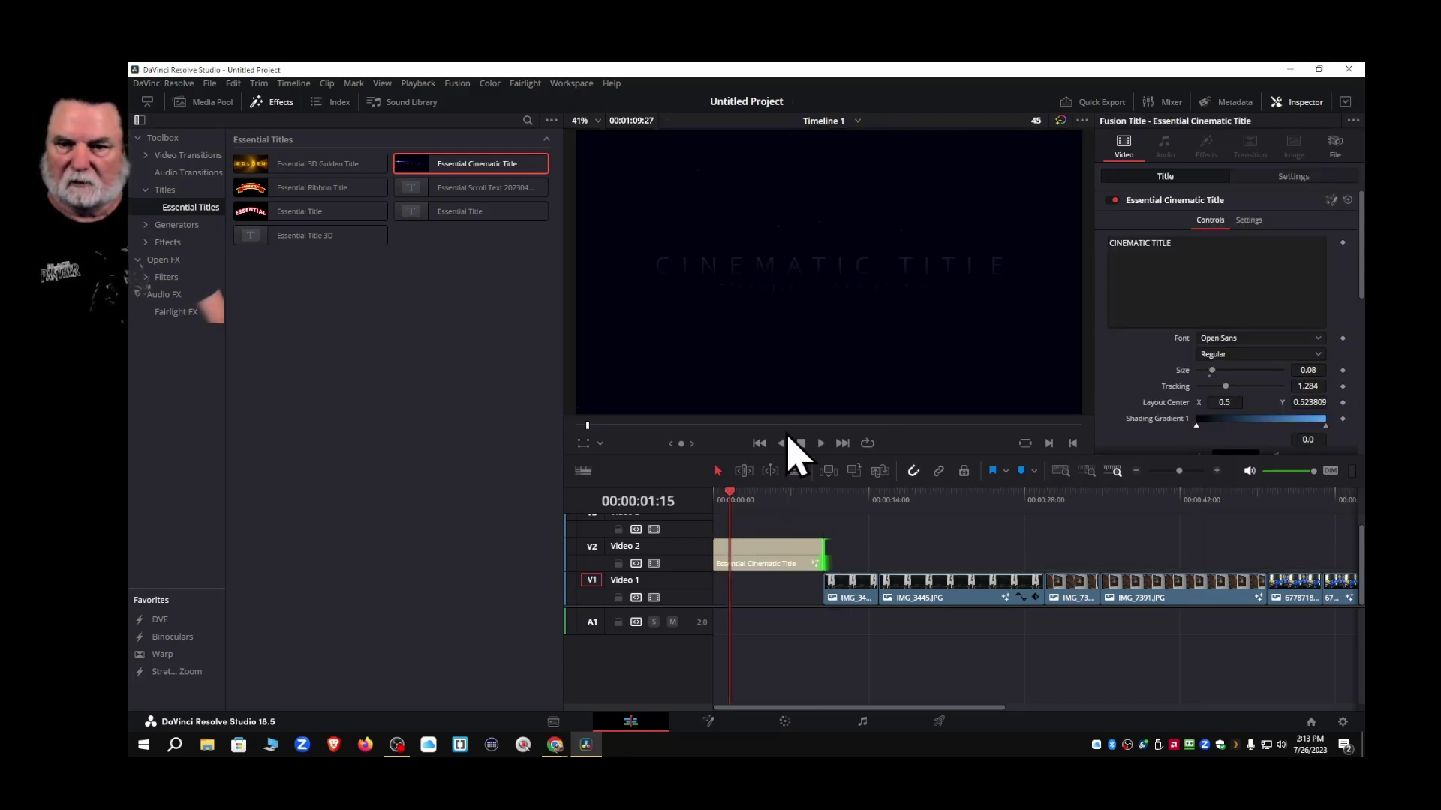
{"action": "left_click", "coordinate": [1177, 244]}
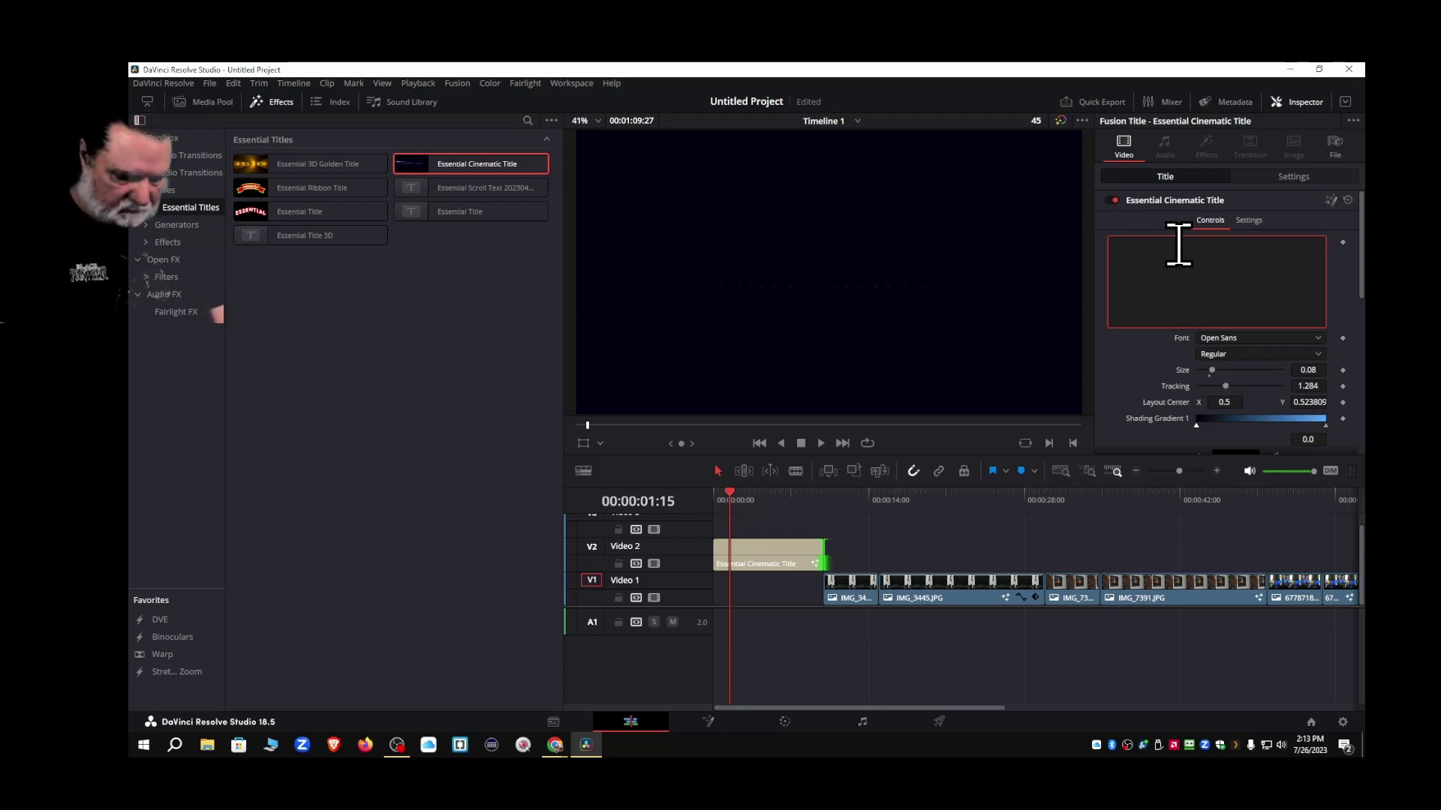
{"action": "type", "text": "Davinci Resolve"}
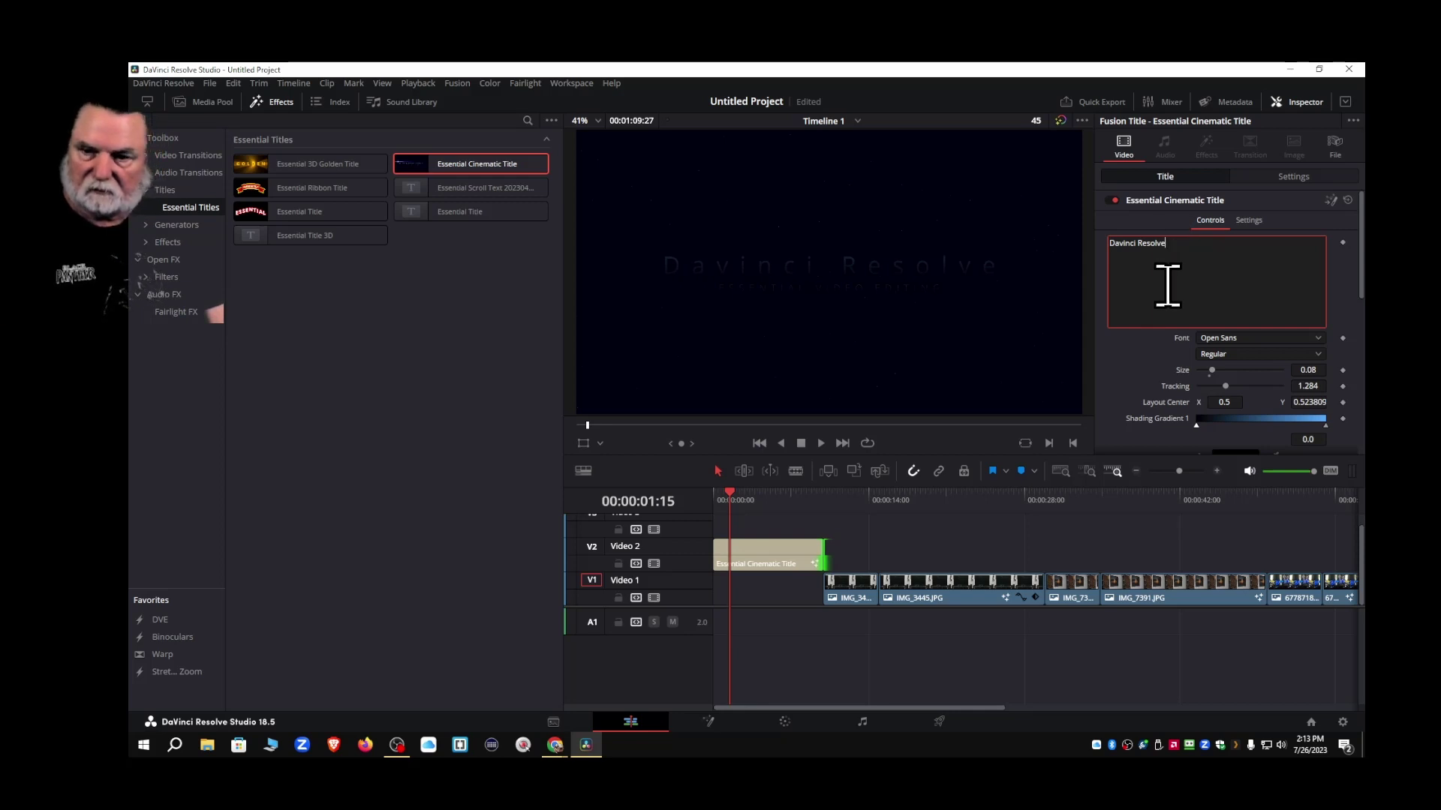
{"action": "scroll", "coordinate": [1170, 300], "scroll_direction": "down", "scroll_amount": 3}
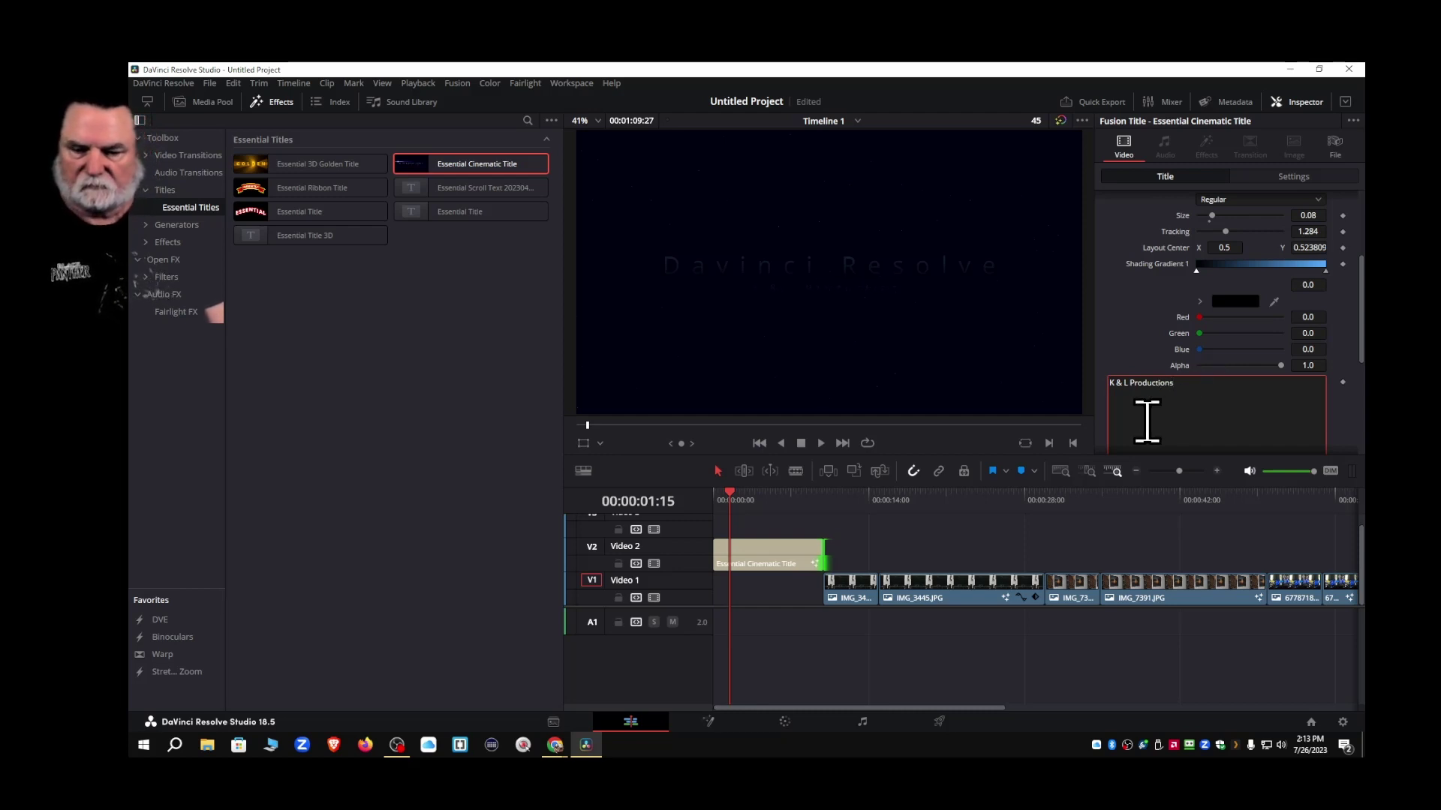
{"action": "left_click_drag", "start_coordinate": [733, 497], "coordinate": [769, 510]}
Add a second line "Corner Pinning" to the main title text, followed by an empty line
{"action": "scroll", "coordinate": [1177, 360], "scroll_direction": "up", "scroll_amount": 3}
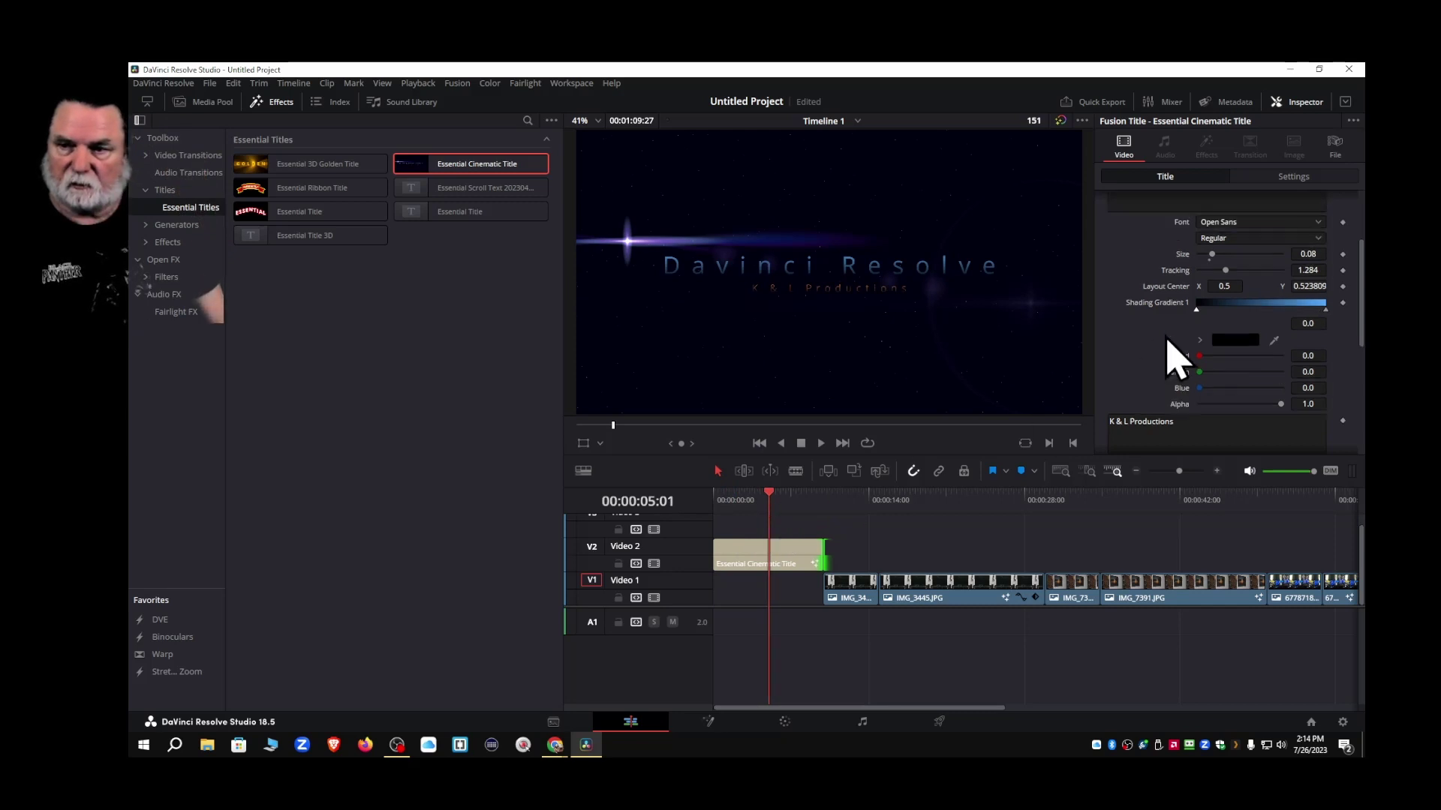
{"action": "left_click", "coordinate": [1180, 247]}
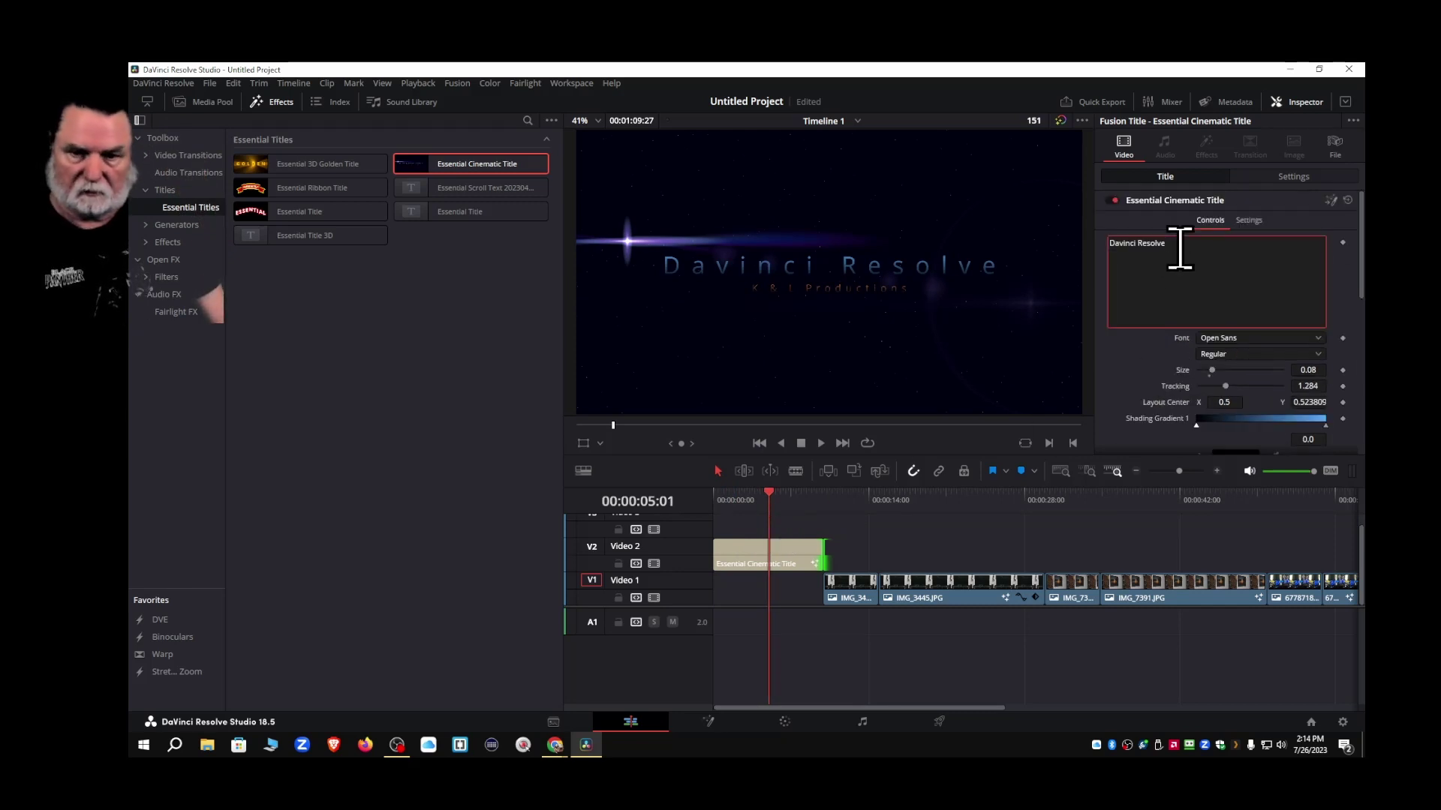
{"action": "key", "text": "Return"}
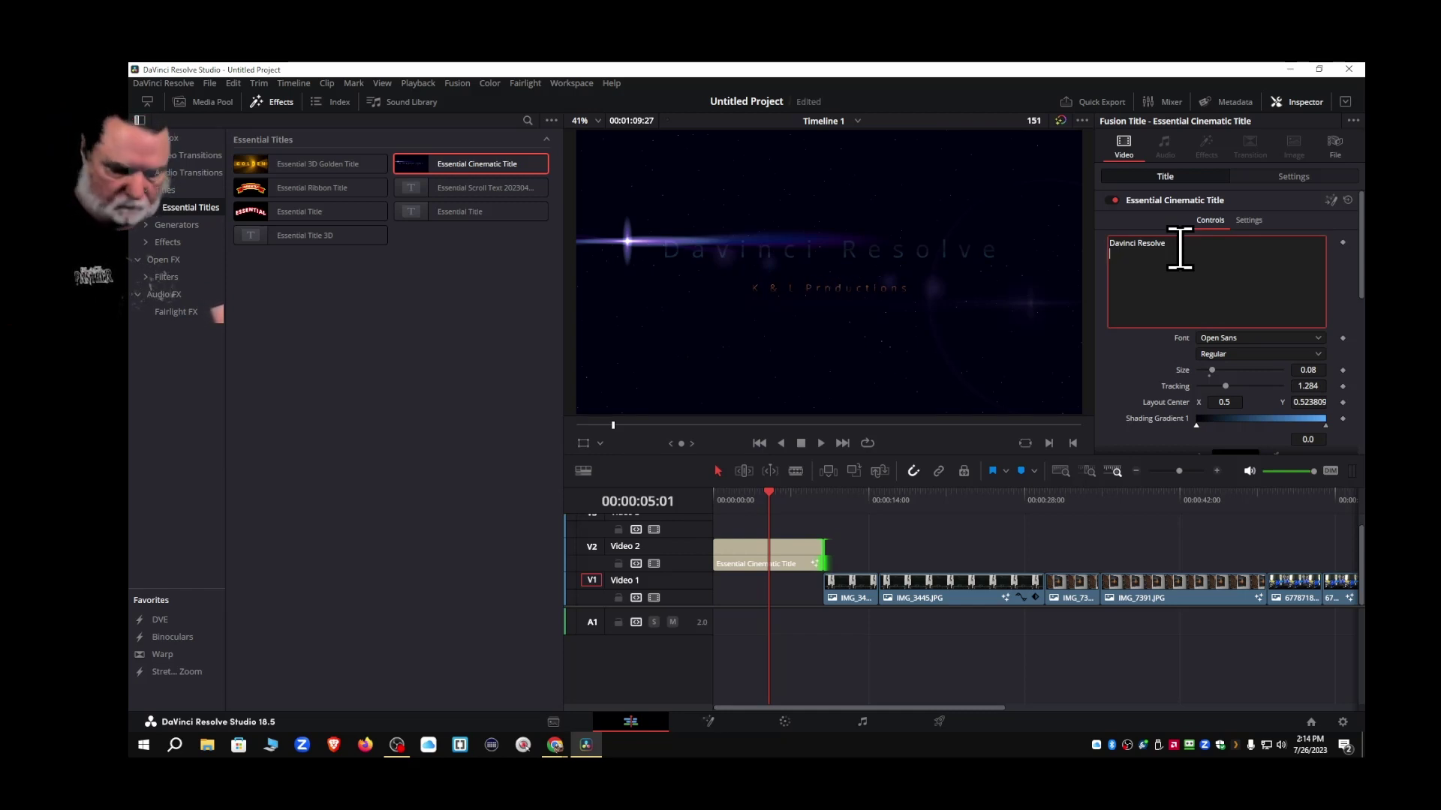
{"action": "type", "text": "Corner a"}
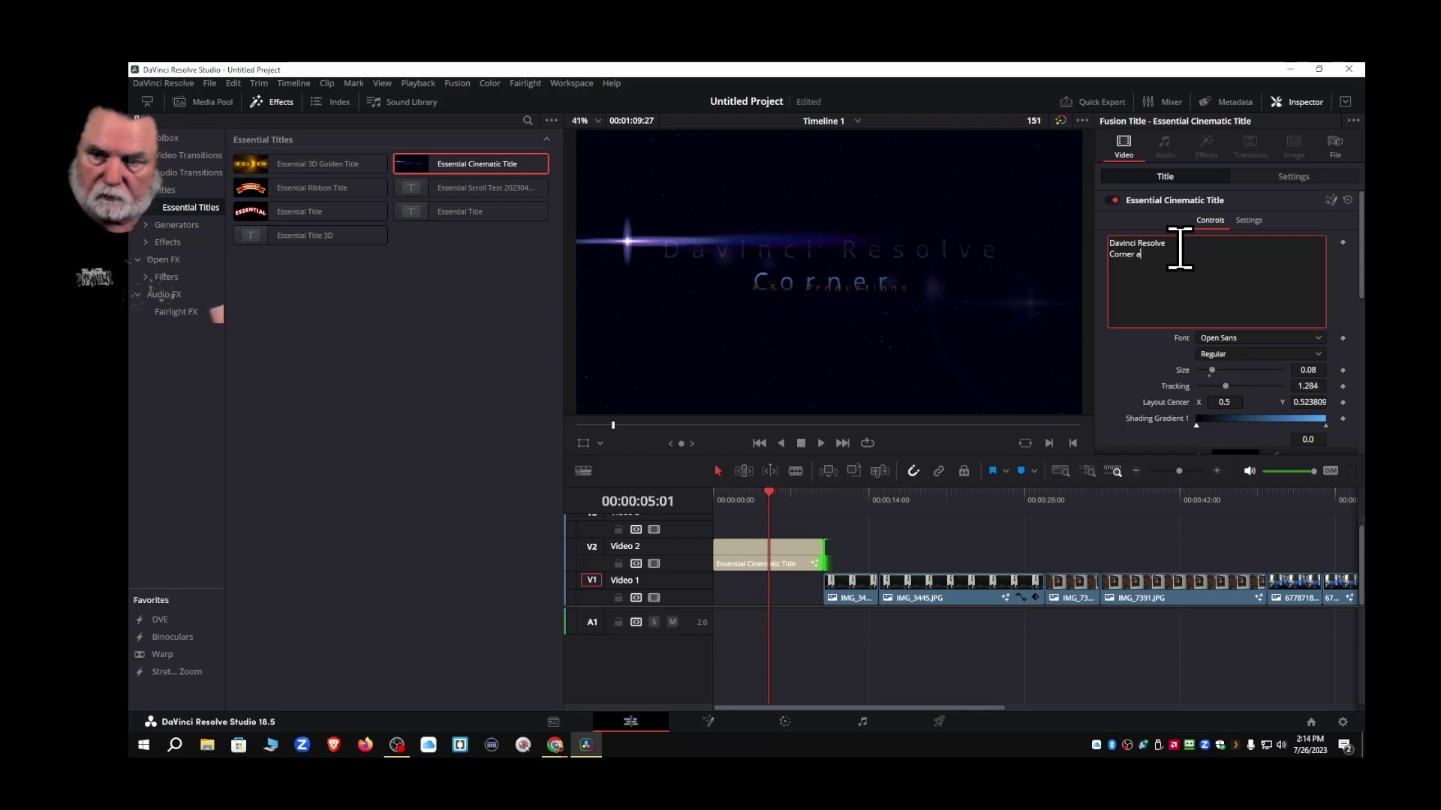
{"action": "key", "text": "BackSpace"}
{"action": "type", "text": "Pin"}
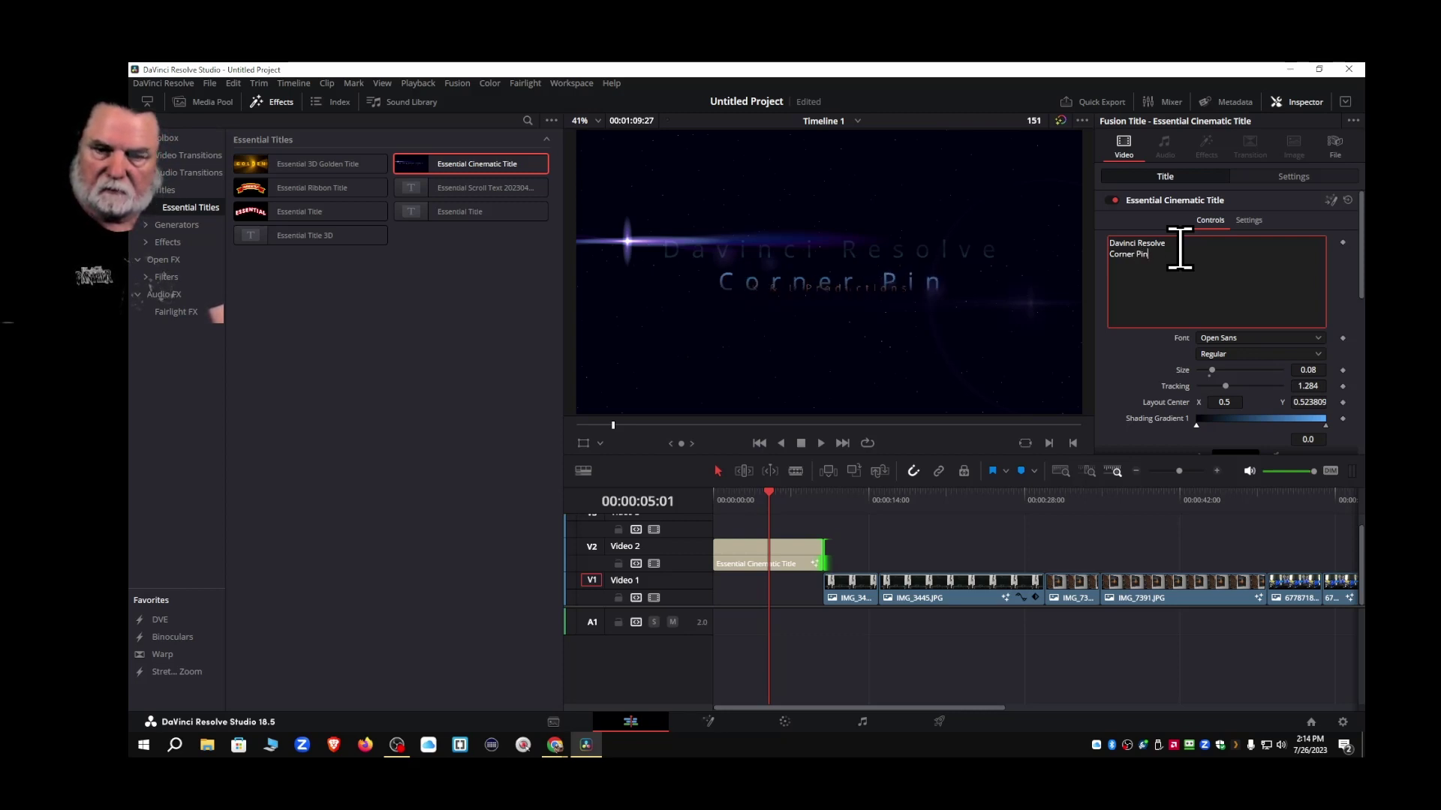
{"action": "type", "text": "n"}
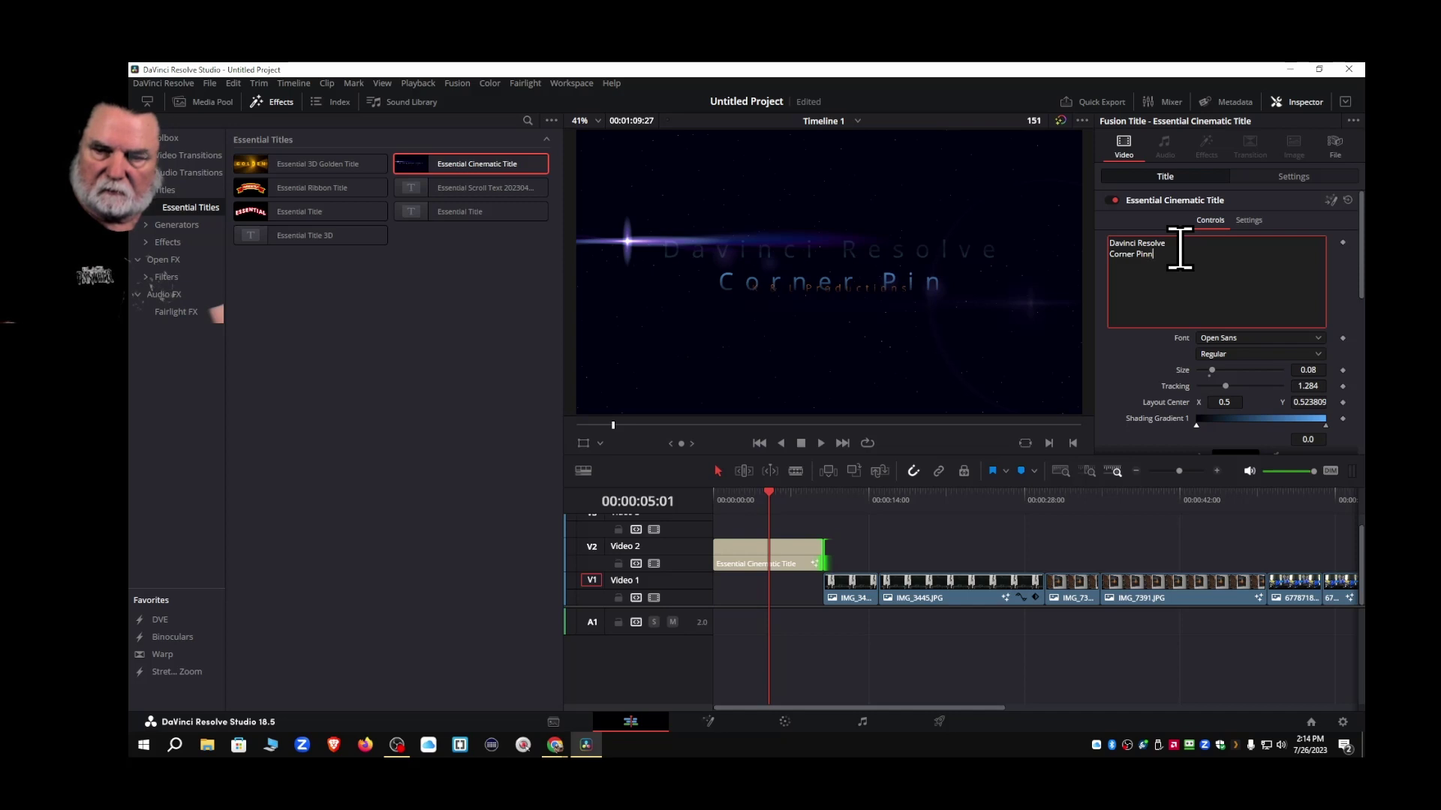
{"action": "type", "text": "ig"}
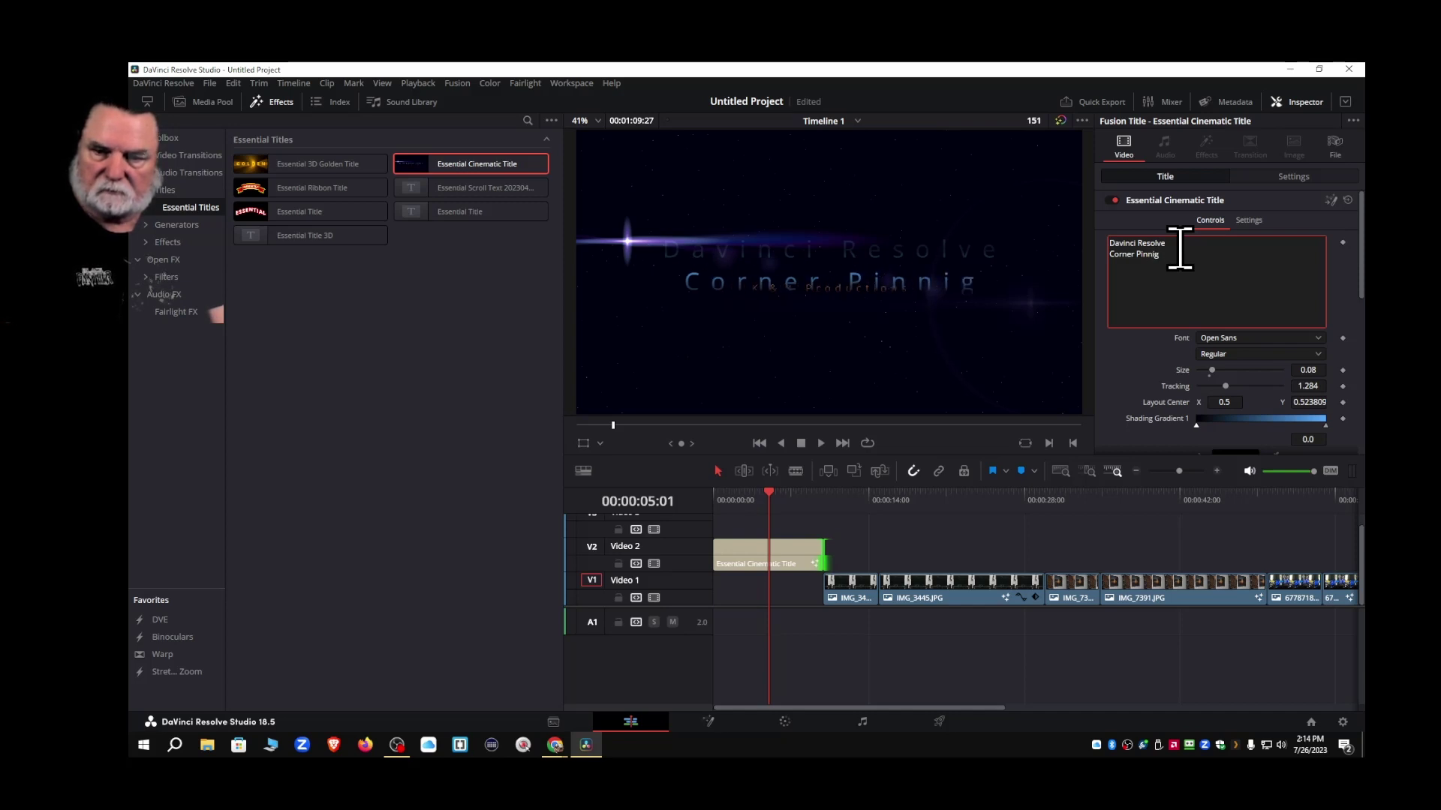
{"action": "key", "text": "BackSpace"}
{"action": "type", "text": "ng"}
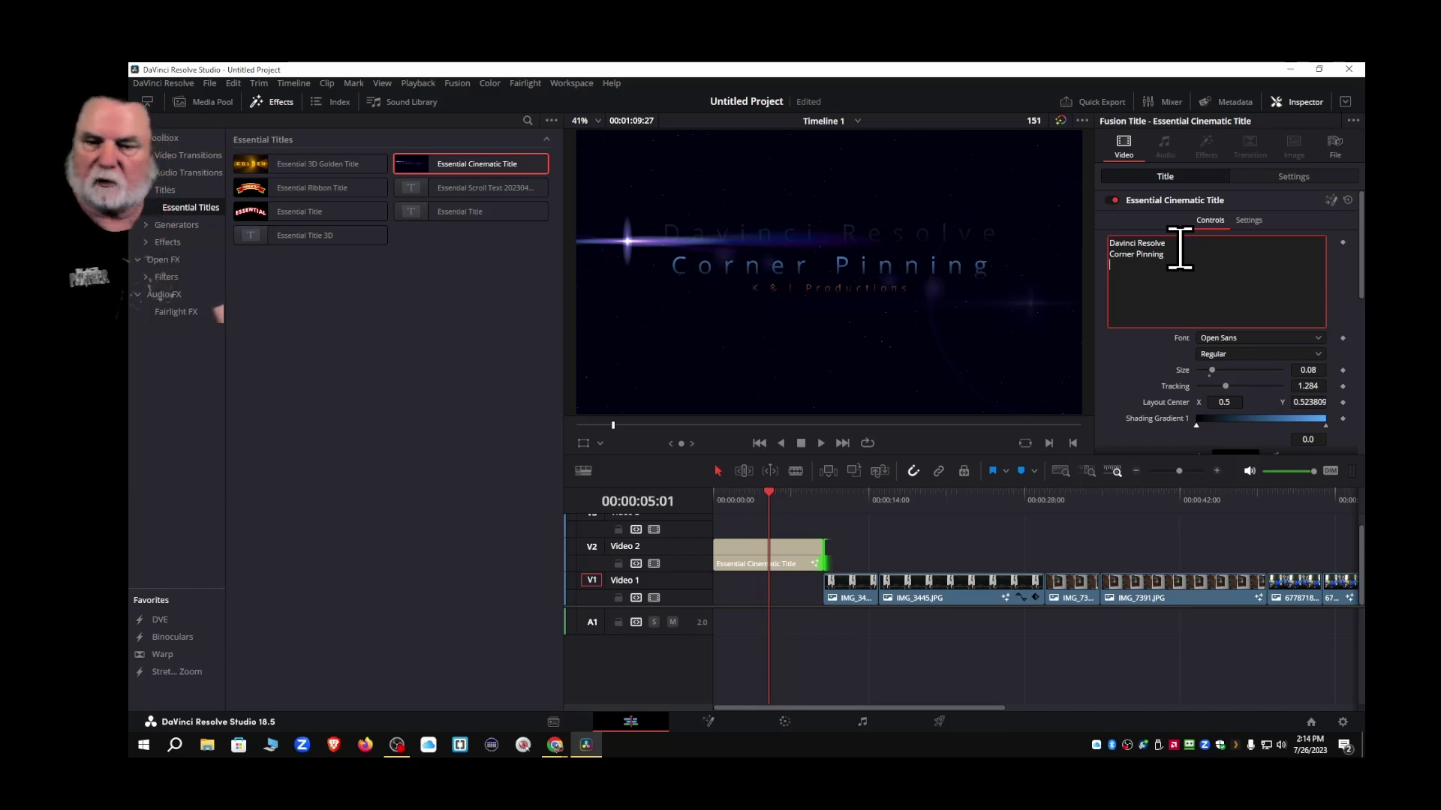
Close the effects library and play the title from the start of the timeline to check its text layout
{"action": "left_click_drag", "start_coordinate": [768, 511], "coordinate": [720, 518]}
{"action": "left_click", "coordinate": [263, 100]}
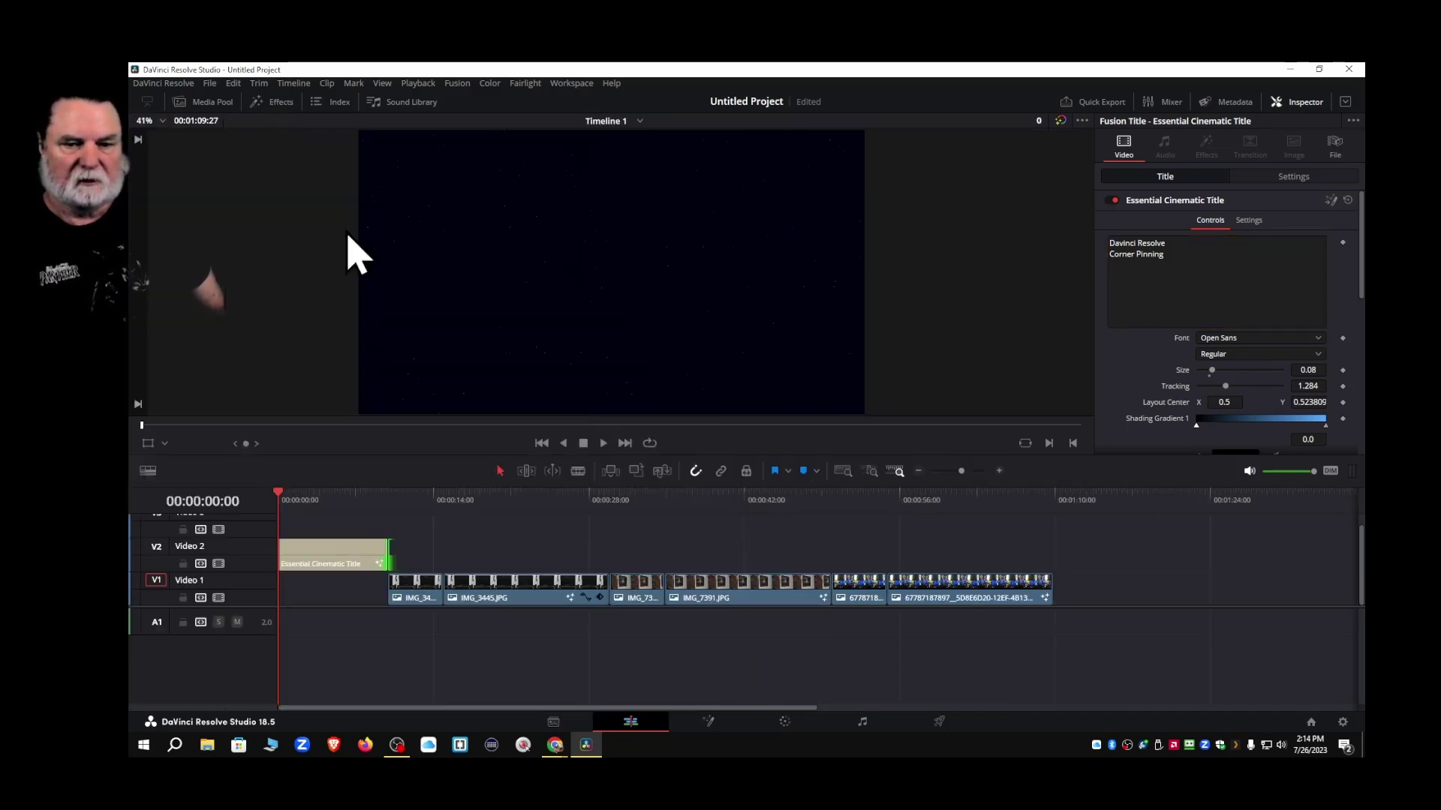
{"action": "left_click", "coordinate": [602, 443]}
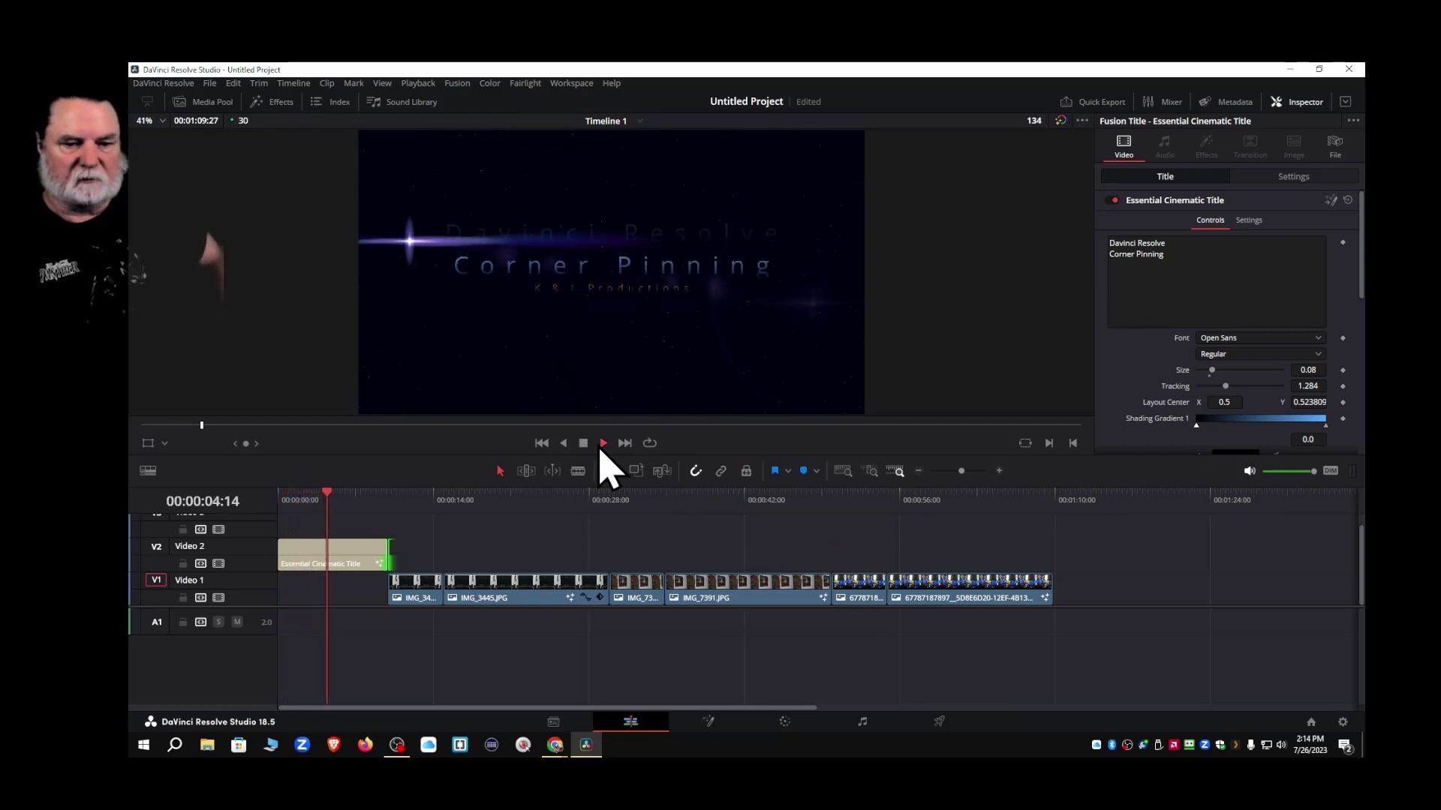
{"action": "left_click", "coordinate": [585, 444]}
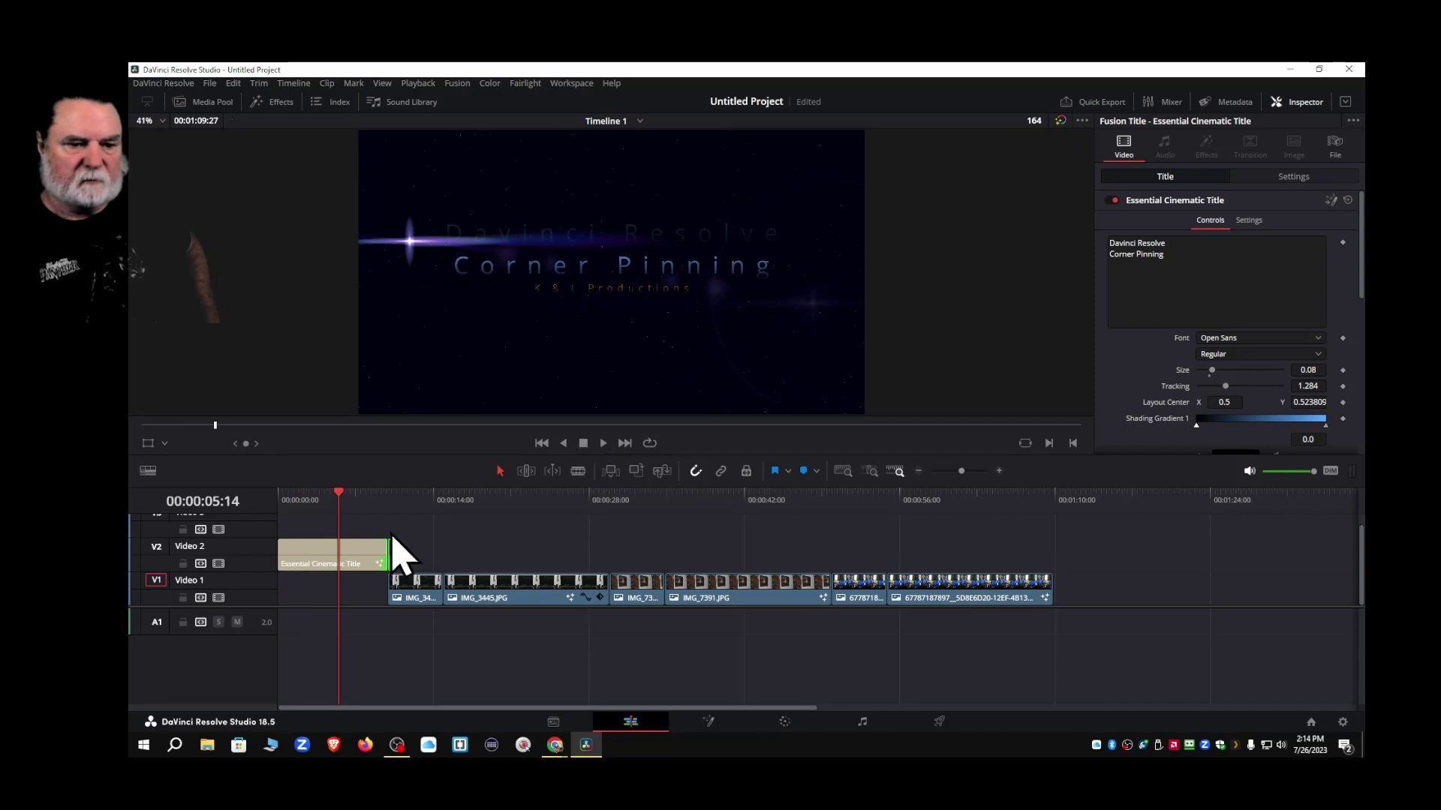
Brighten the main title by moving the blue stop of its shading gradient to about 0.378
{"action": "left_click_drag", "start_coordinate": [340, 496], "coordinate": [314, 502]}
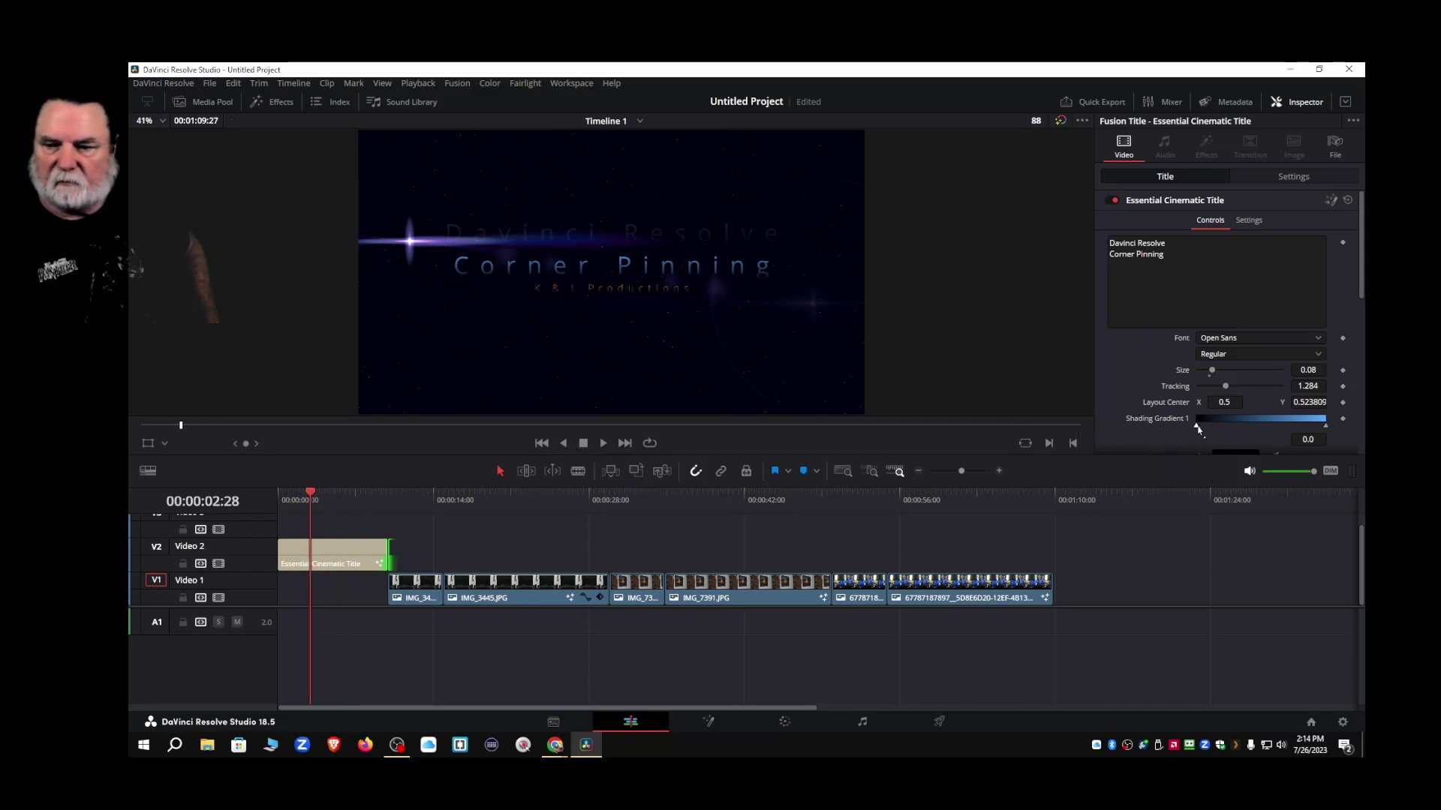
{"action": "mouse_move", "coordinate": [1223, 430]}
{"action": "left_mouse_down"}
{"action": "mouse_move", "coordinate": [1247, 433]}
{"action": "mouse_move", "coordinate": [1197, 439]}
{"action": "left_mouse_up"}
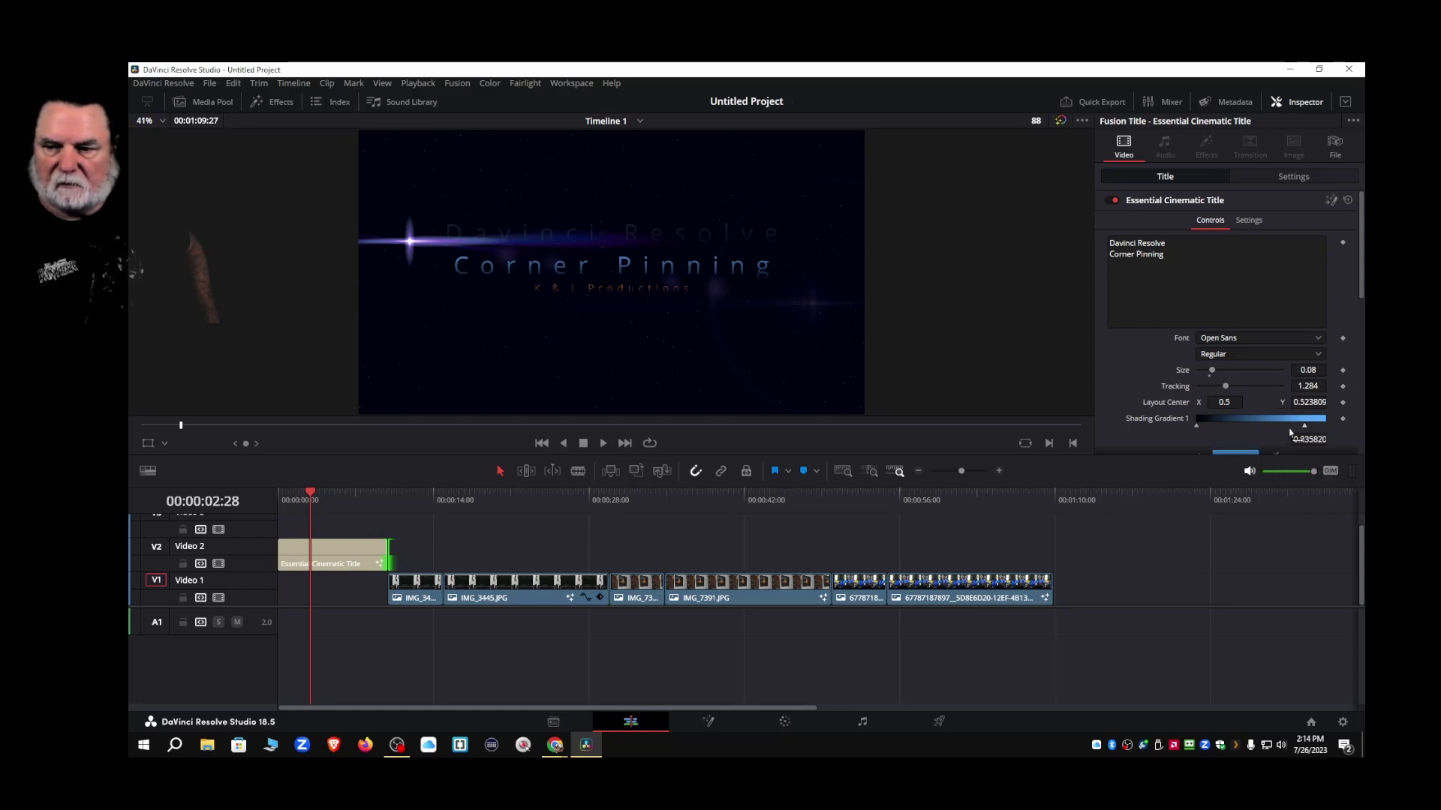
{"action": "left_click_drag", "start_coordinate": [1290, 433], "coordinate": [1260, 433]}
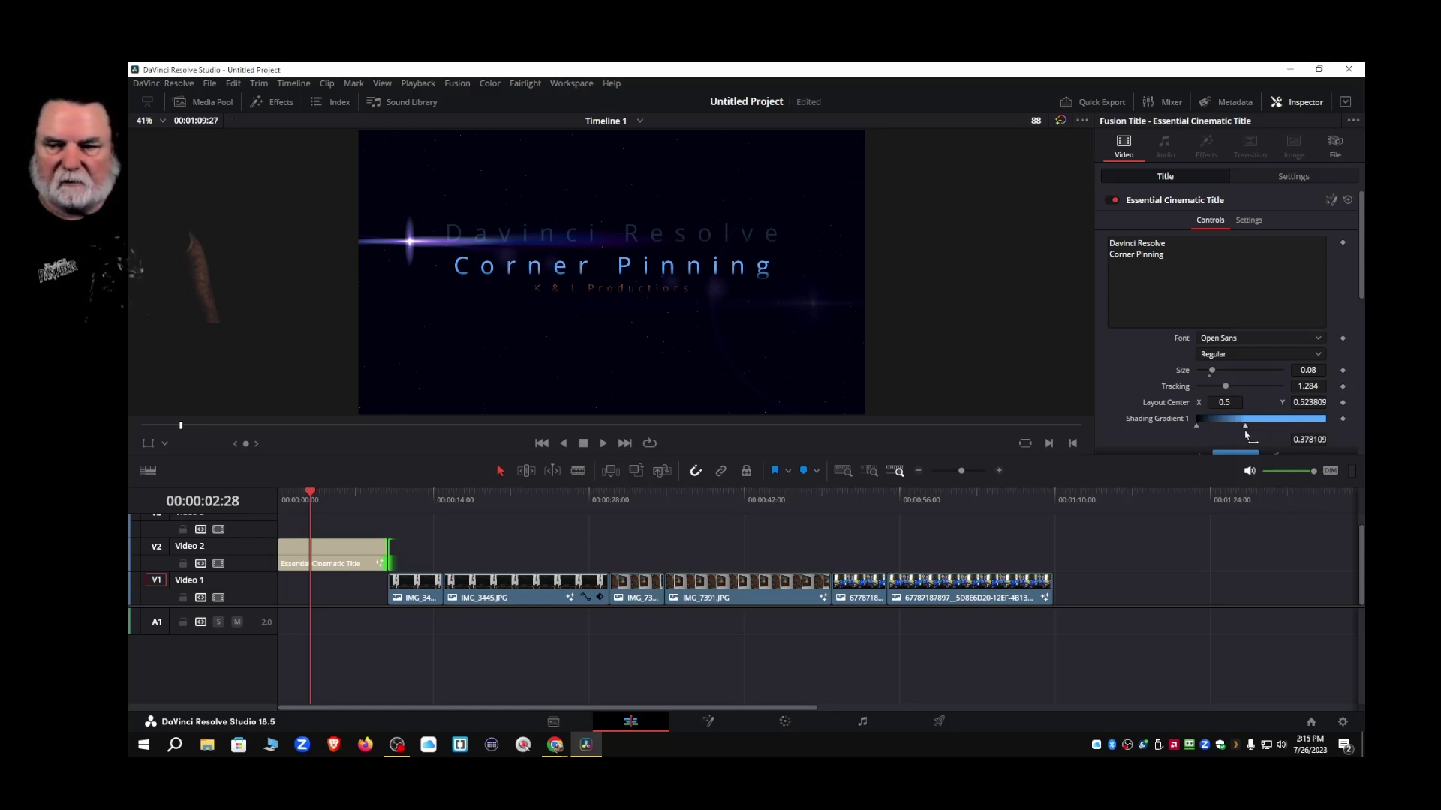
Replay the title from the start of the timeline to check the brighter main text
{"action": "left_click_drag", "start_coordinate": [312, 510], "coordinate": [276, 505]}
{"action": "key", "text": "space"}
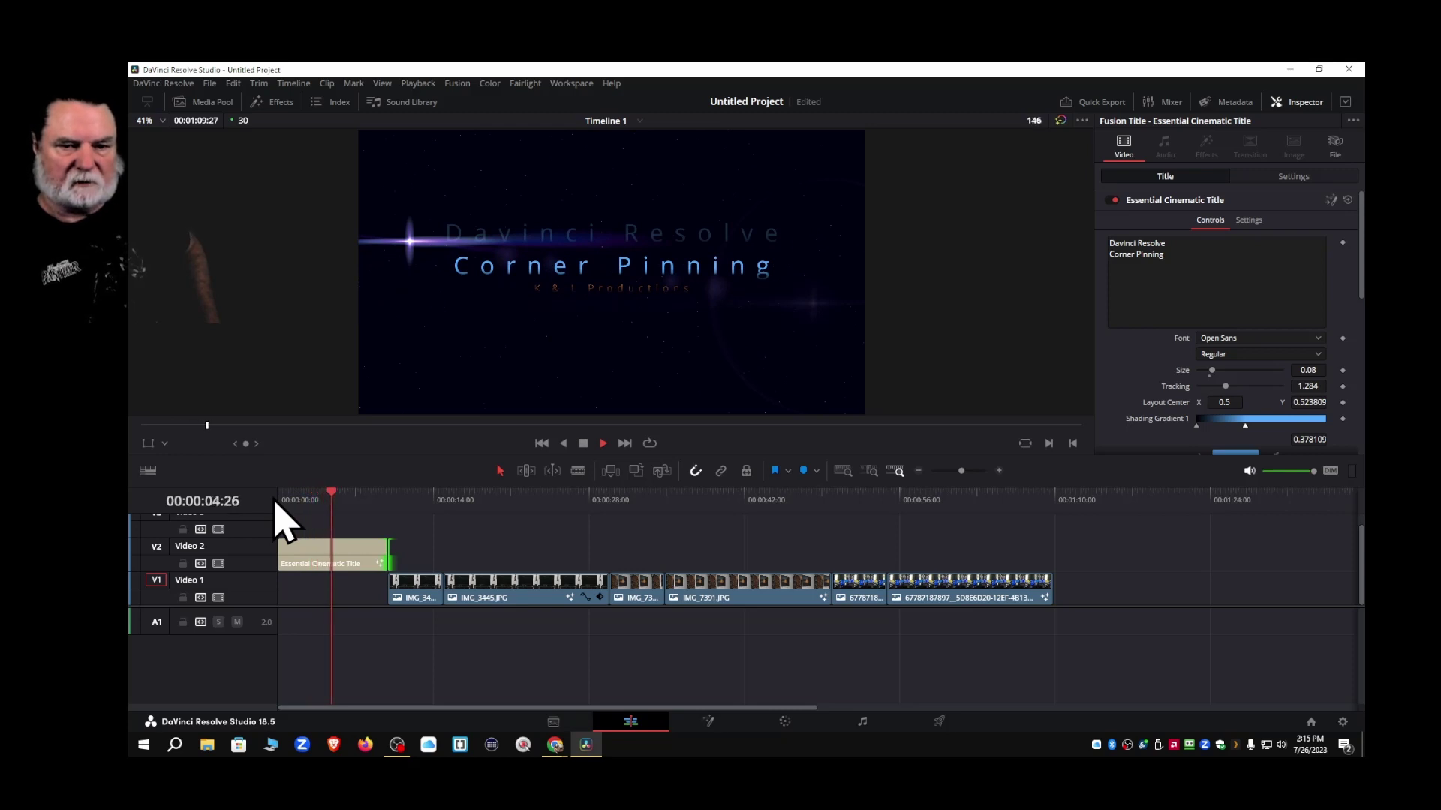
{"action": "key", "text": "space"}
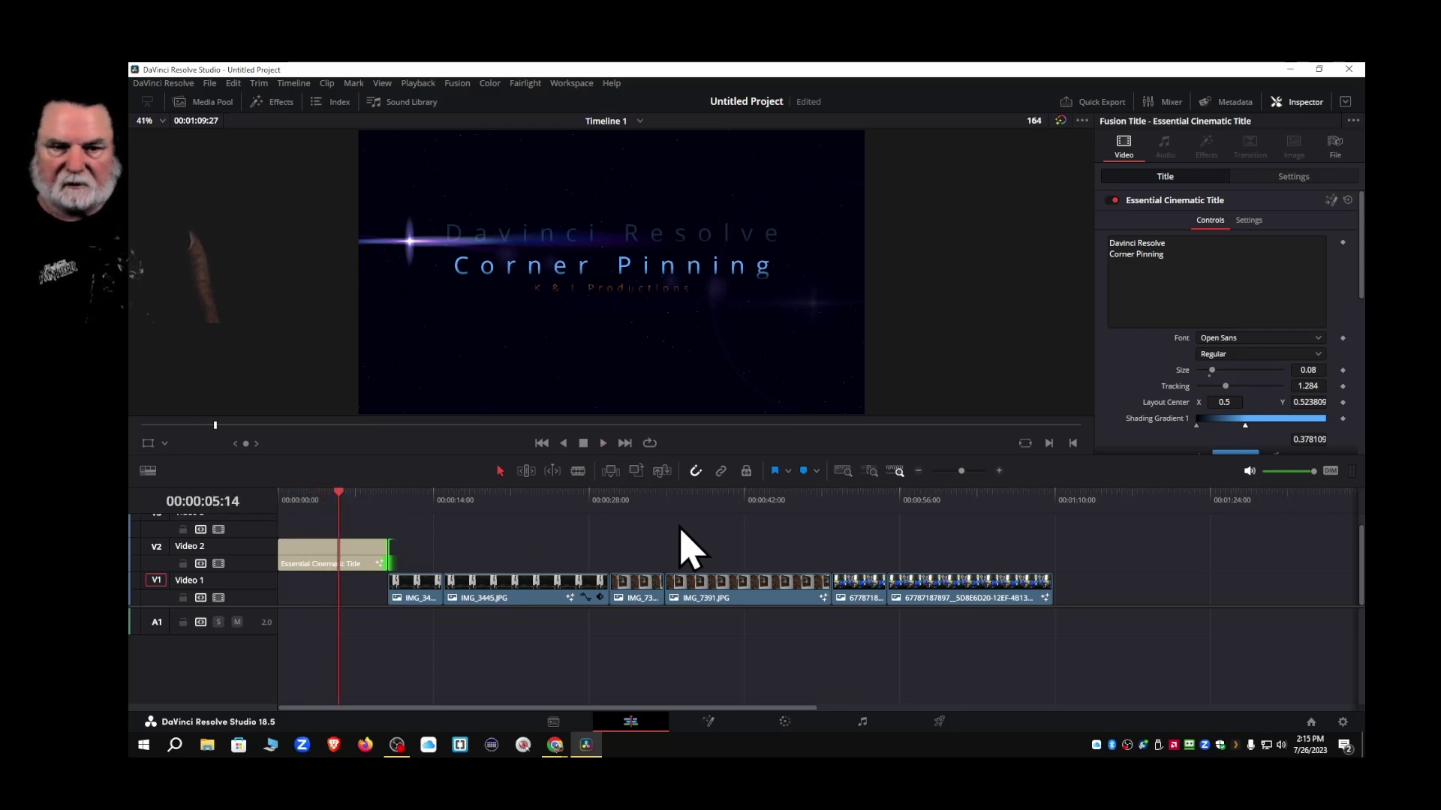
{"action": "scroll", "coordinate": [1246, 375], "scroll_direction": "down", "scroll_amount": 2}
{"action": "scroll", "coordinate": [1242, 383], "scroll_direction": "down", "scroll_amount": 6}
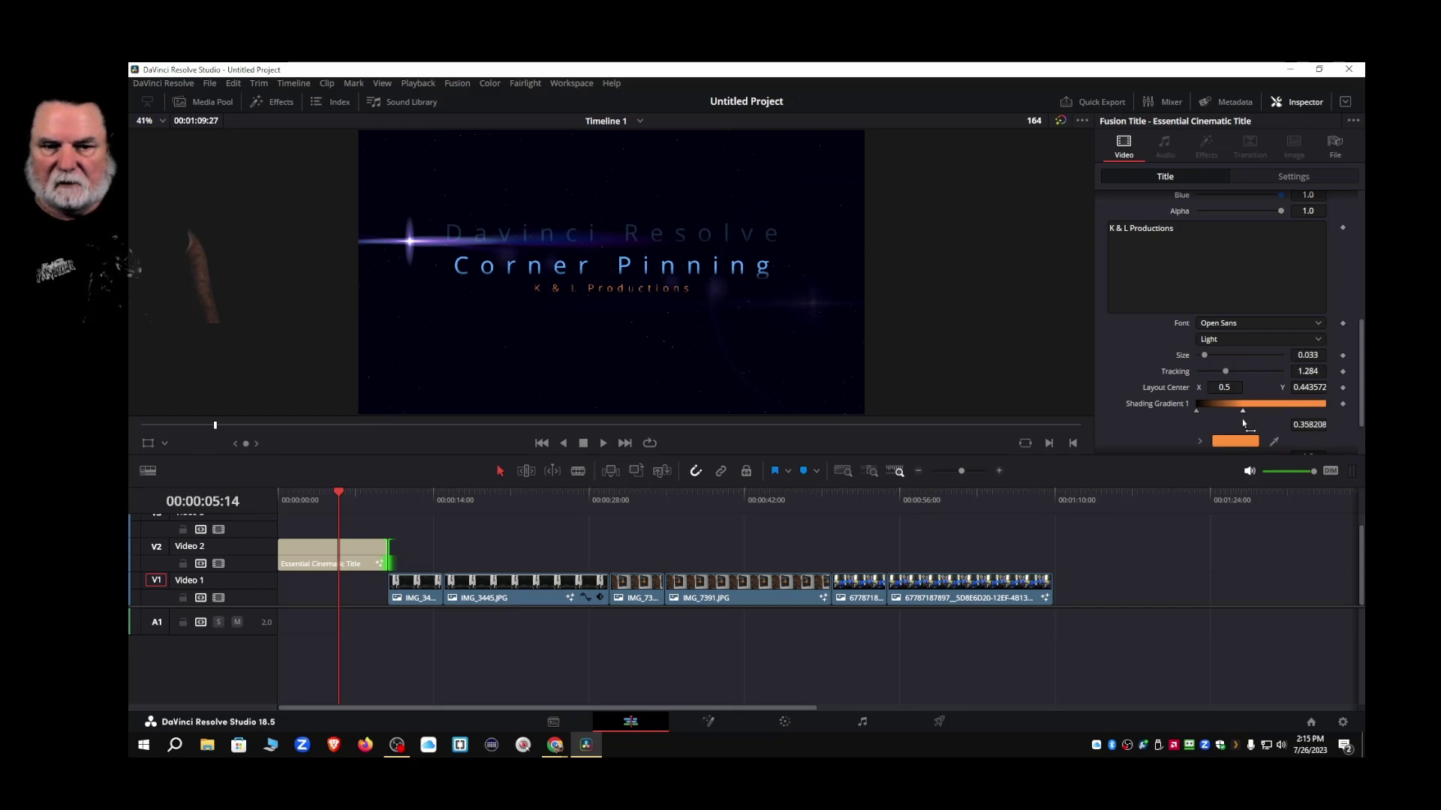
{"action": "left_click", "coordinate": [1234, 441]}
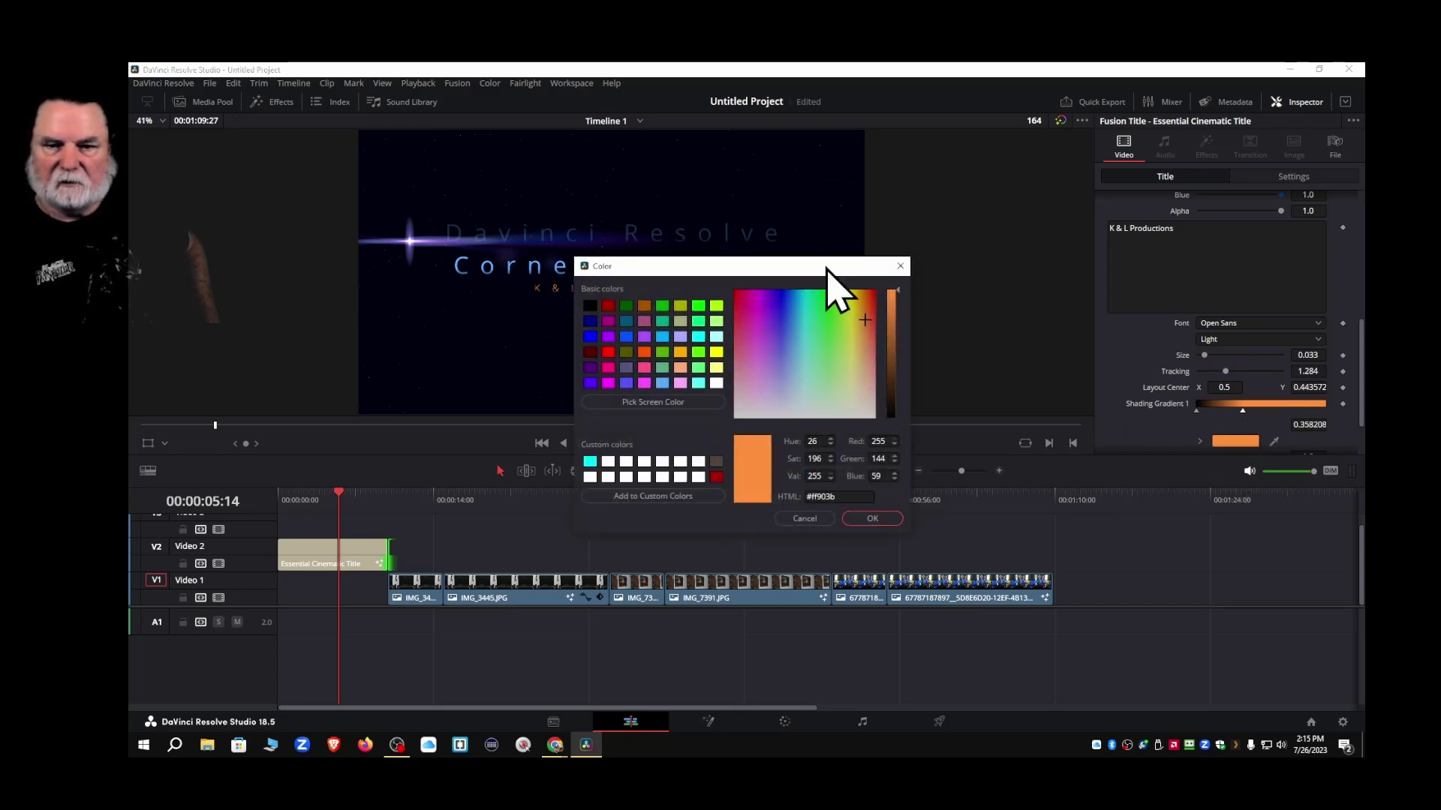
{"action": "mouse_move", "coordinate": [827, 267]}
{"action": "left_mouse_down"}
{"action": "mouse_move", "coordinate": [1164, 460]}
{"action": "mouse_move", "coordinate": [1148, 505]}
{"action": "mouse_move", "coordinate": [1116, 495]}
{"action": "mouse_move", "coordinate": [1209, 490]}
{"action": "left_mouse_up"}
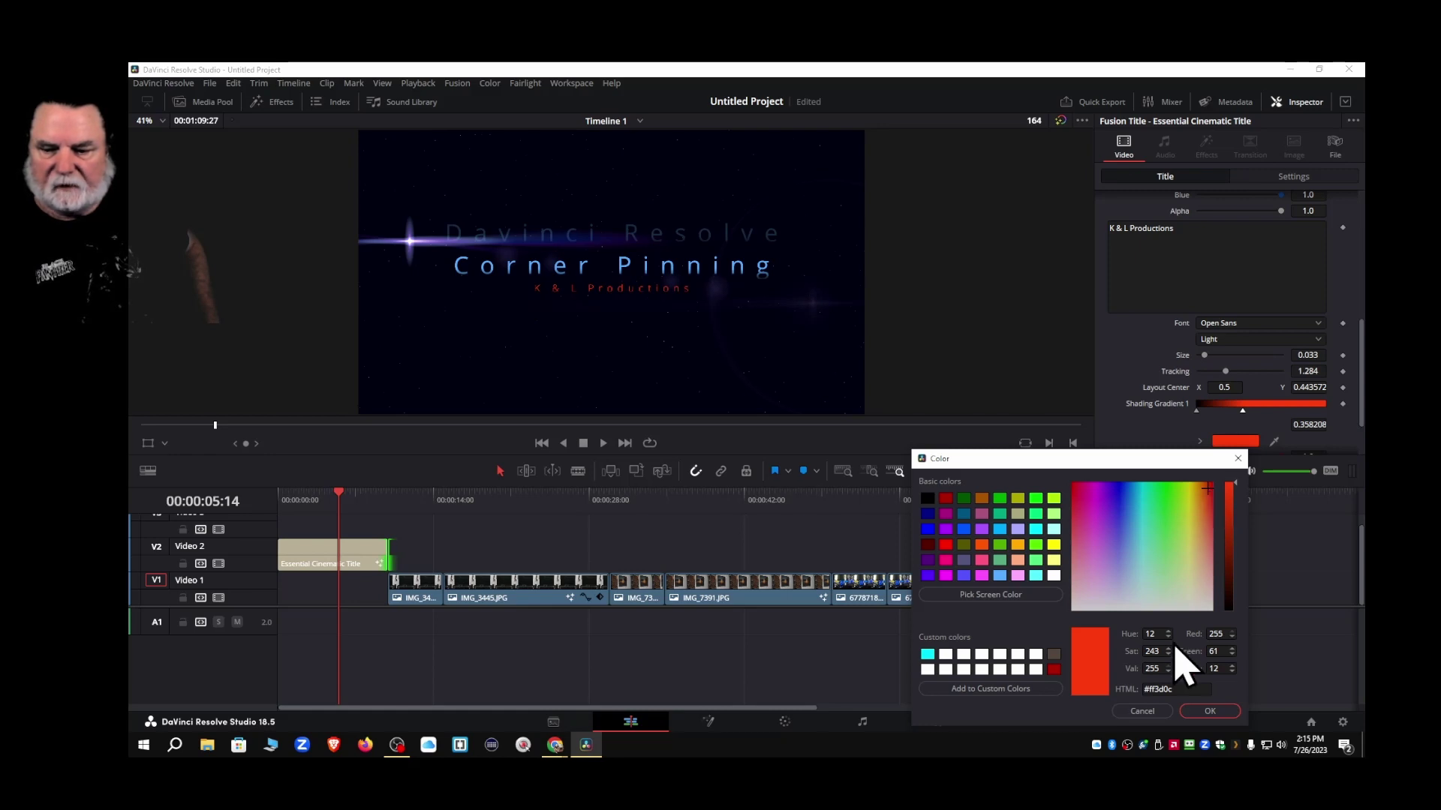
{"action": "left_click", "coordinate": [1142, 712]}
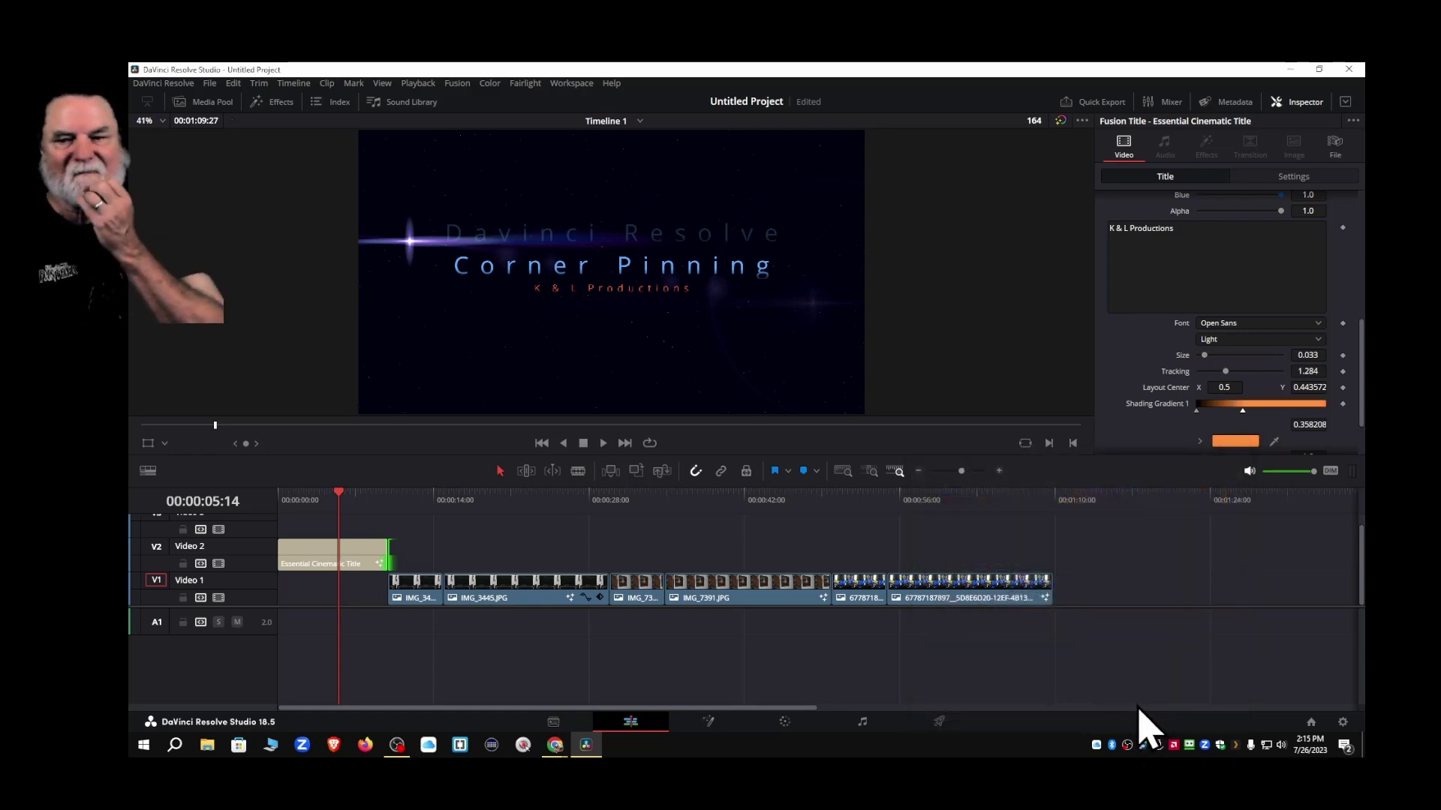
{"action": "scroll", "coordinate": [1115, 383], "scroll_direction": "down", "scroll_amount": 2}
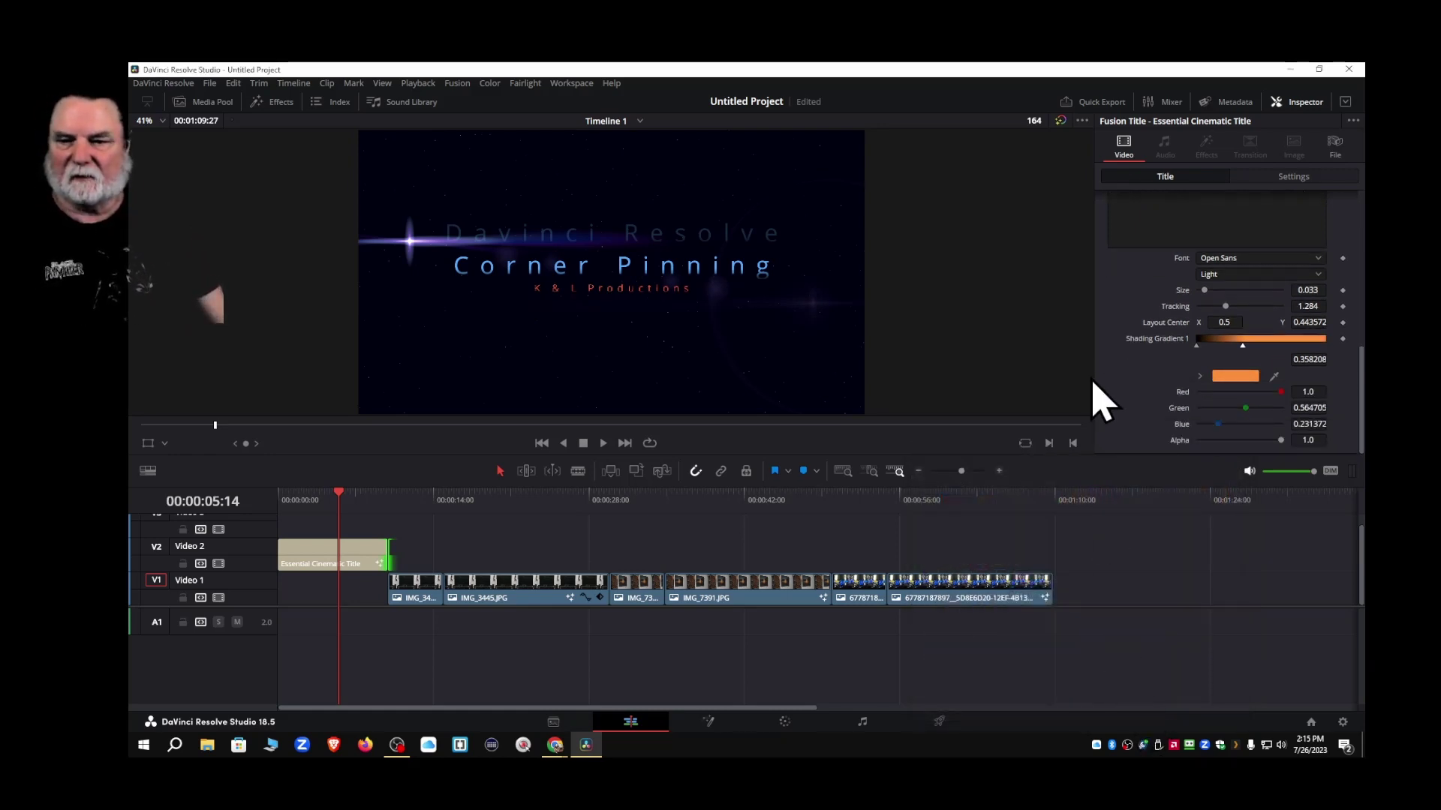
{"action": "scroll", "coordinate": [1118, 385], "scroll_direction": "up", "scroll_amount": 1}
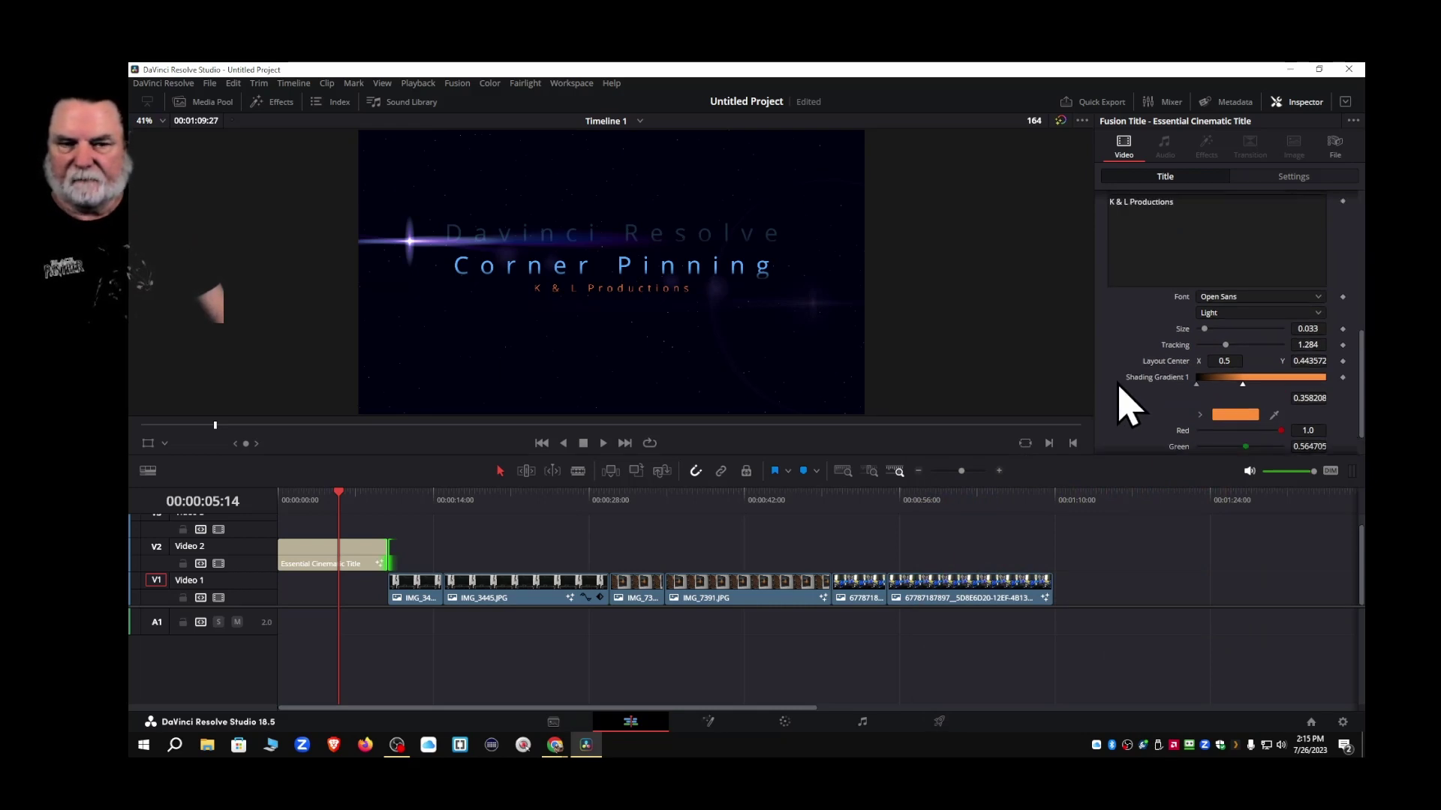
{"action": "scroll", "coordinate": [1126, 405], "scroll_direction": "up", "scroll_amount": 5}
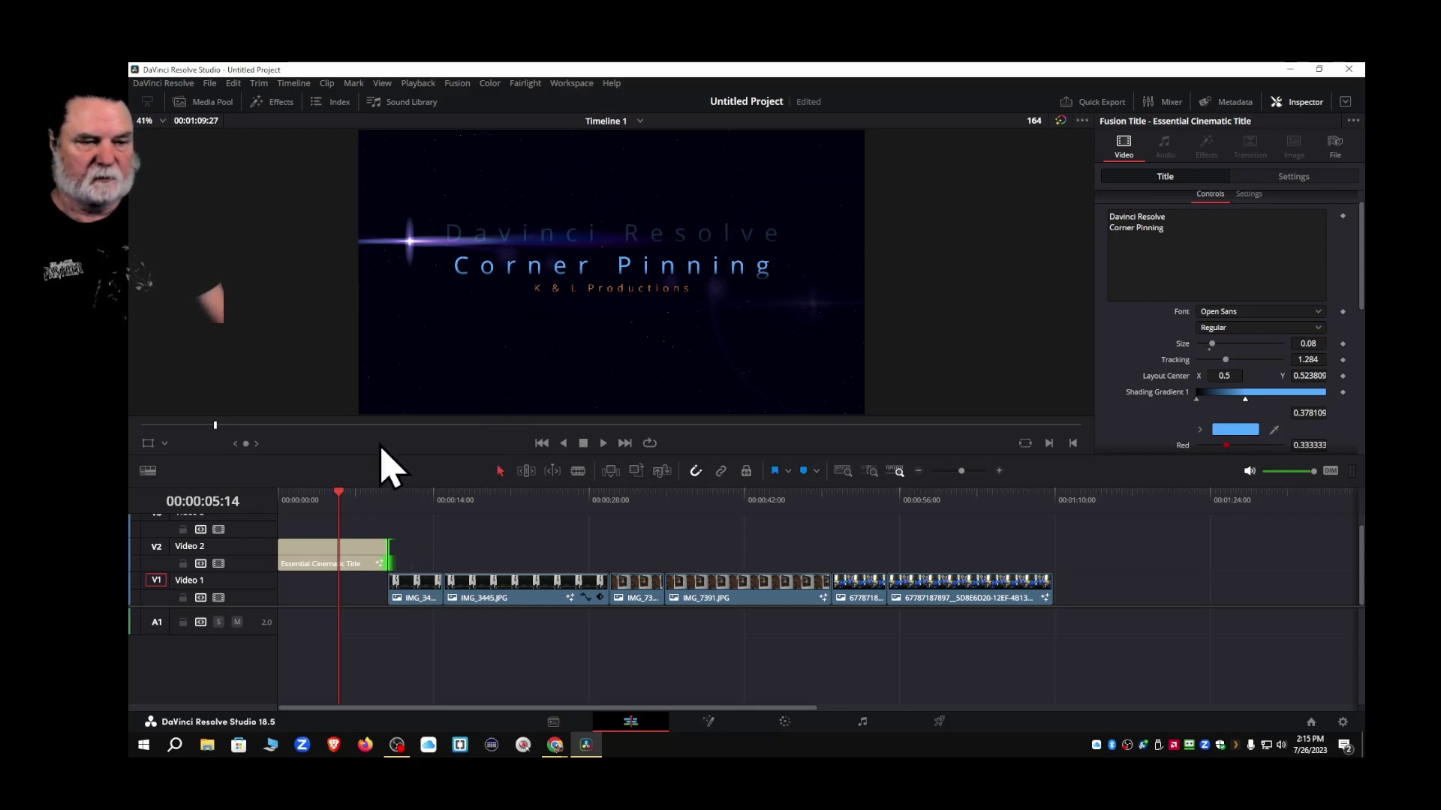
Add the "A New Orleans Crawfish Boil - Unicorn Heads.mp3" soundtrack from the Soundtracks power bin to Audio 1 at the timeline's start
{"action": "left_click", "coordinate": [212, 102]}
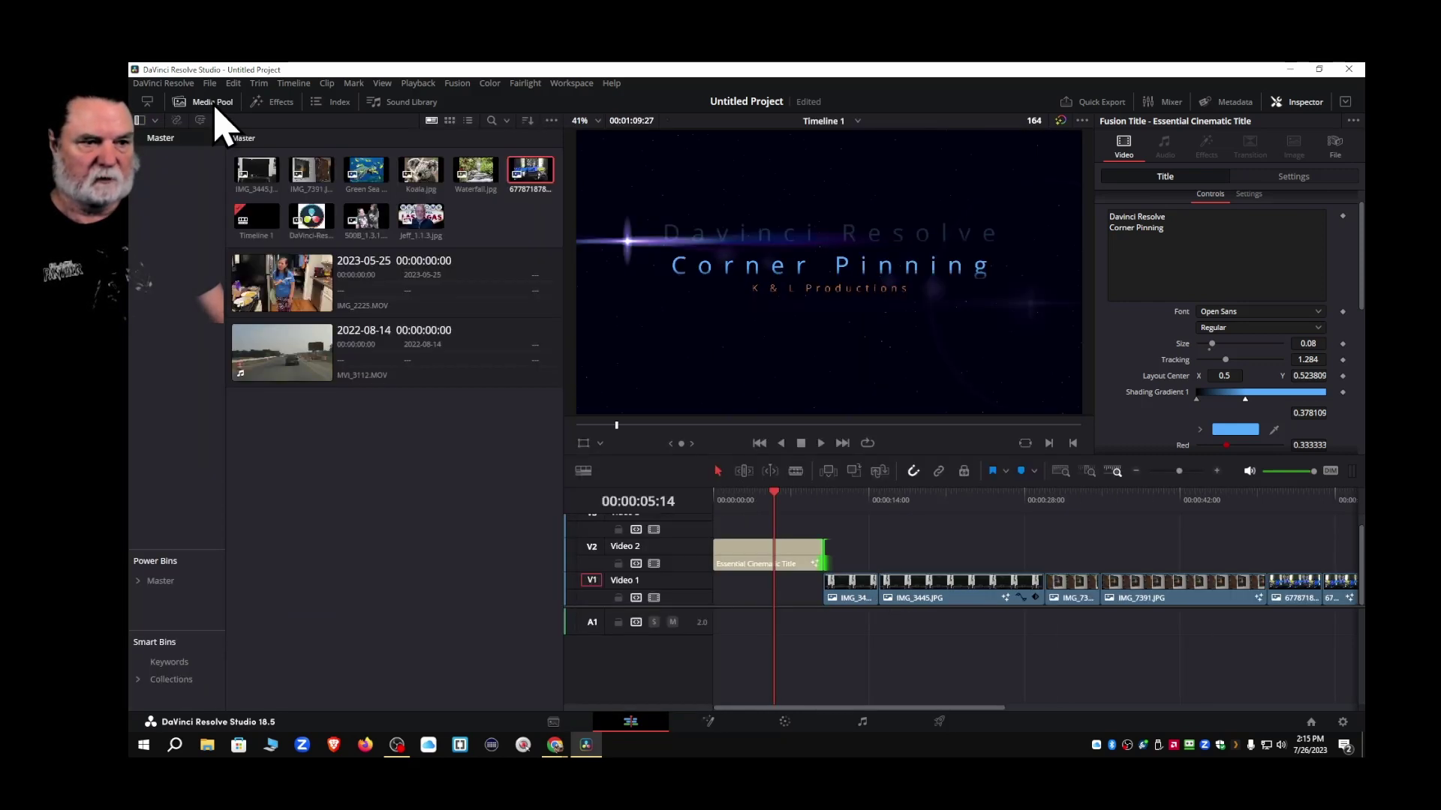
{"action": "left_click", "coordinate": [141, 587]}
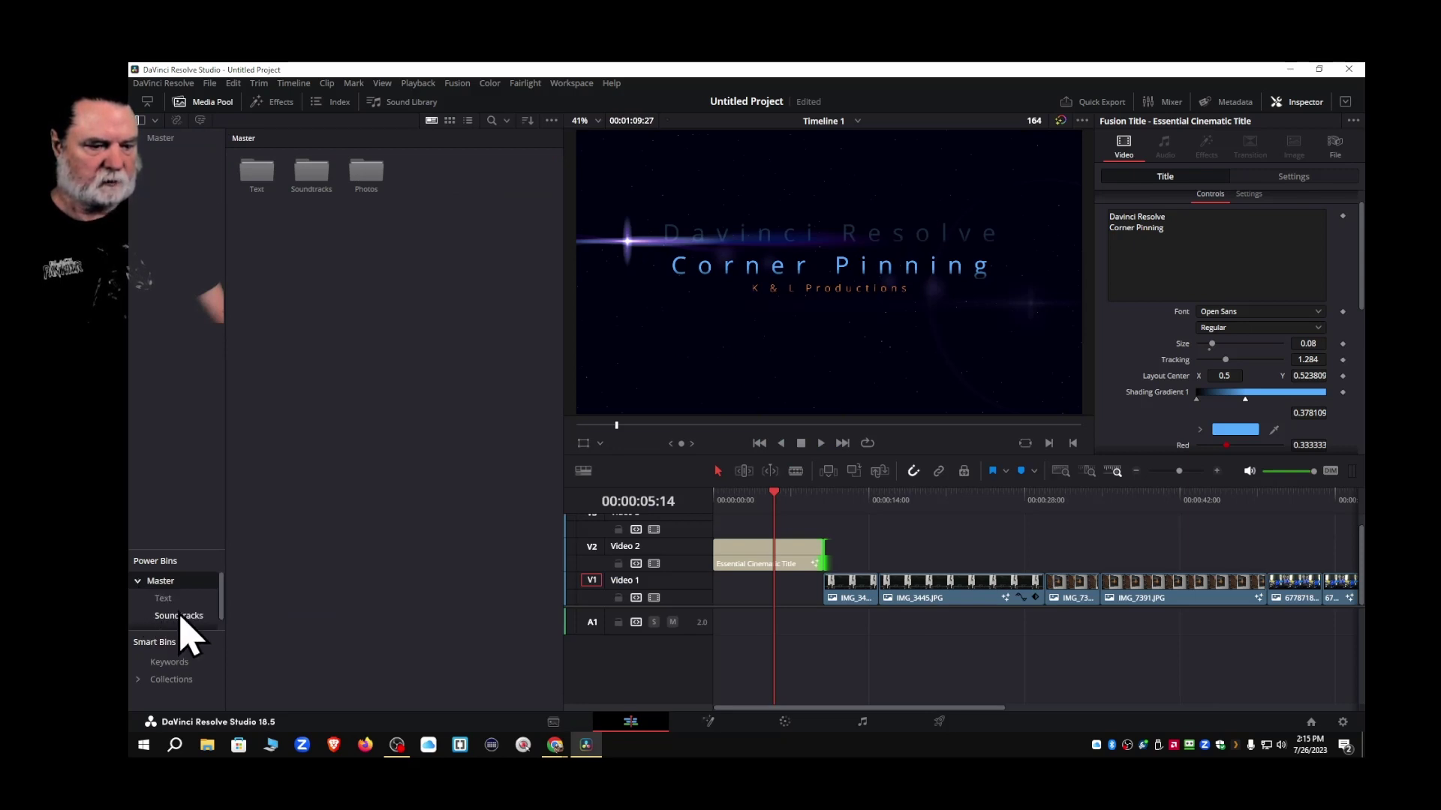
{"action": "left_click", "coordinate": [178, 616]}
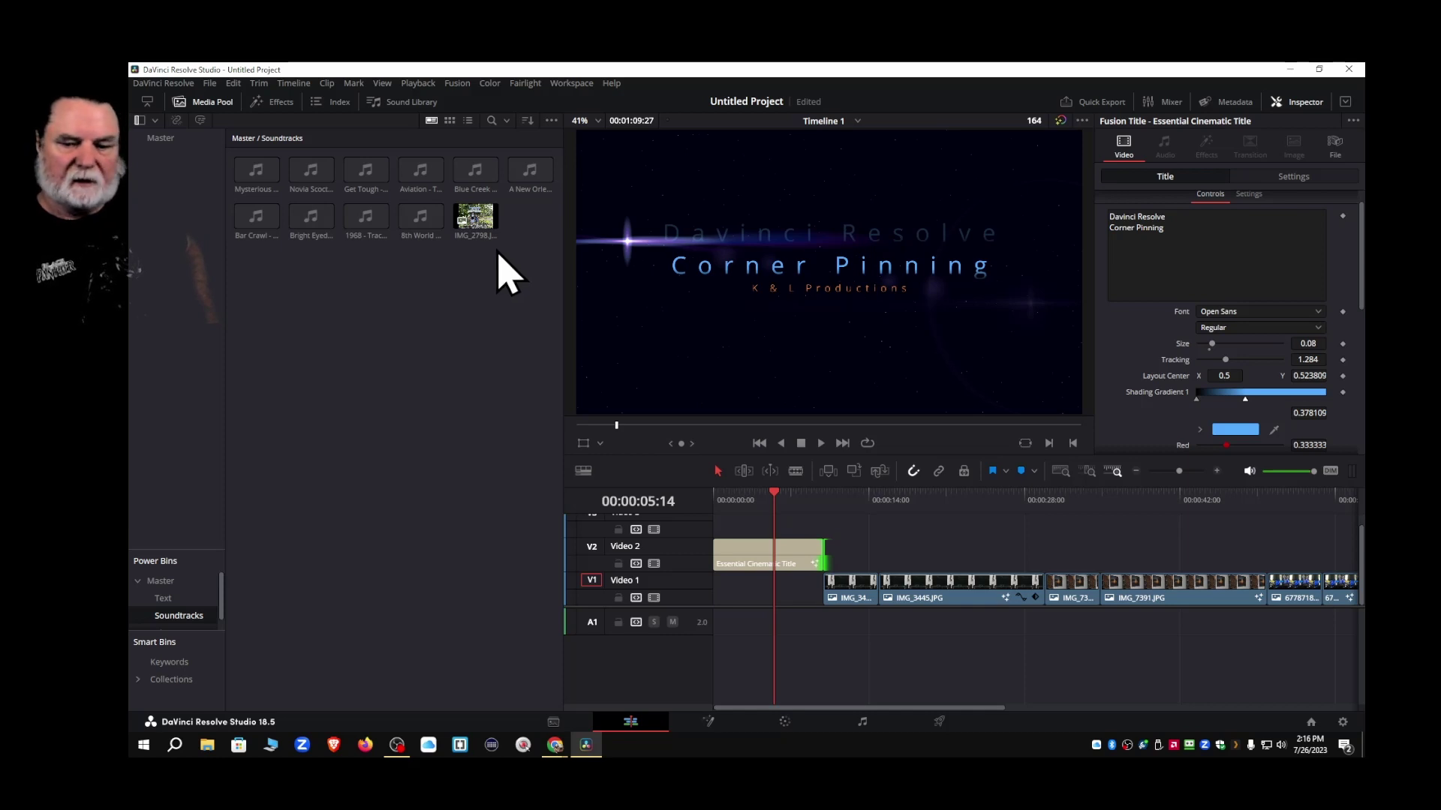
{"action": "left_click_drag", "start_coordinate": [536, 184], "coordinate": [797, 647]}
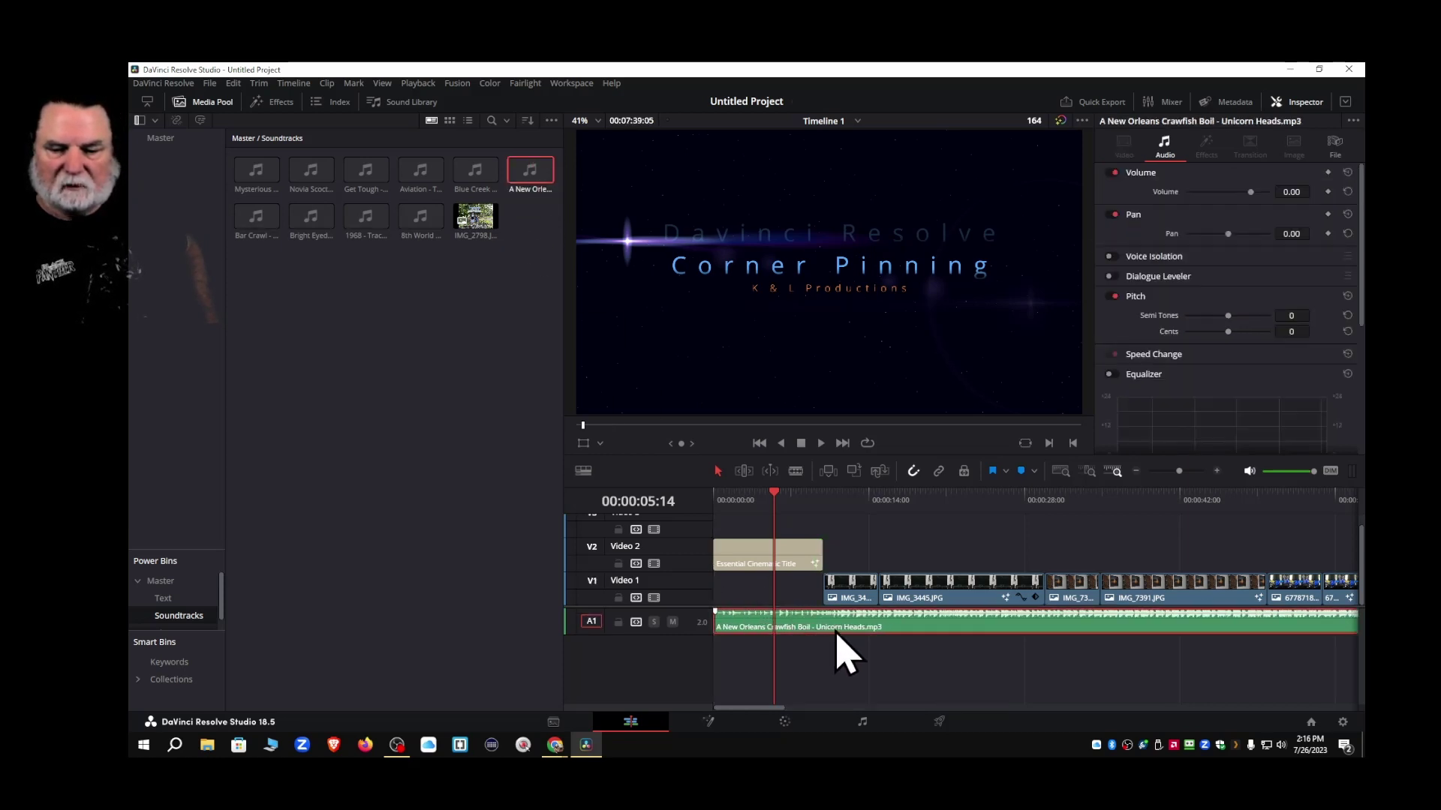
Split the music clip shortly after the cinematic title ends and move the remaining part away from the cut
{"action": "left_click", "coordinate": [796, 471]}
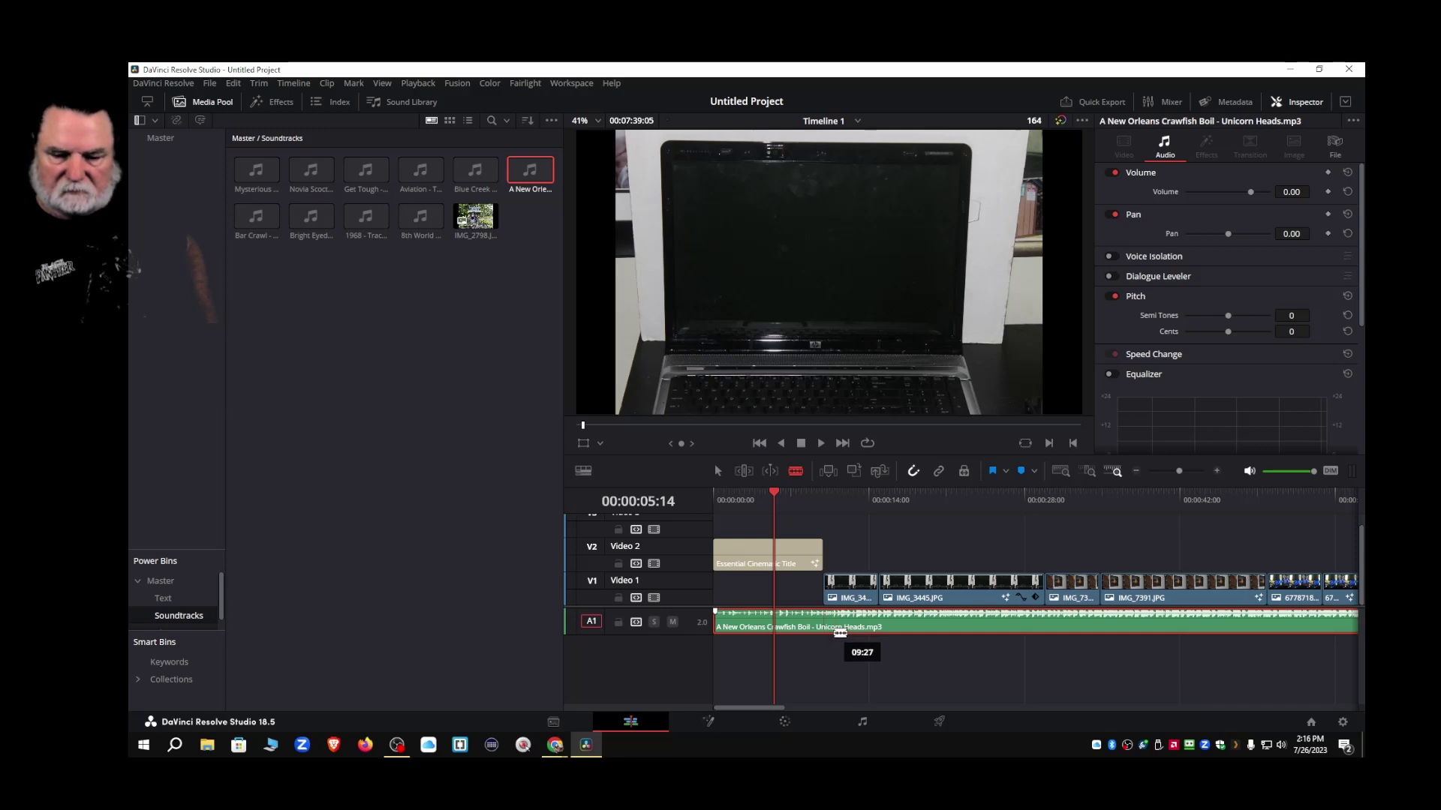
{"action": "key", "text": "Right"}
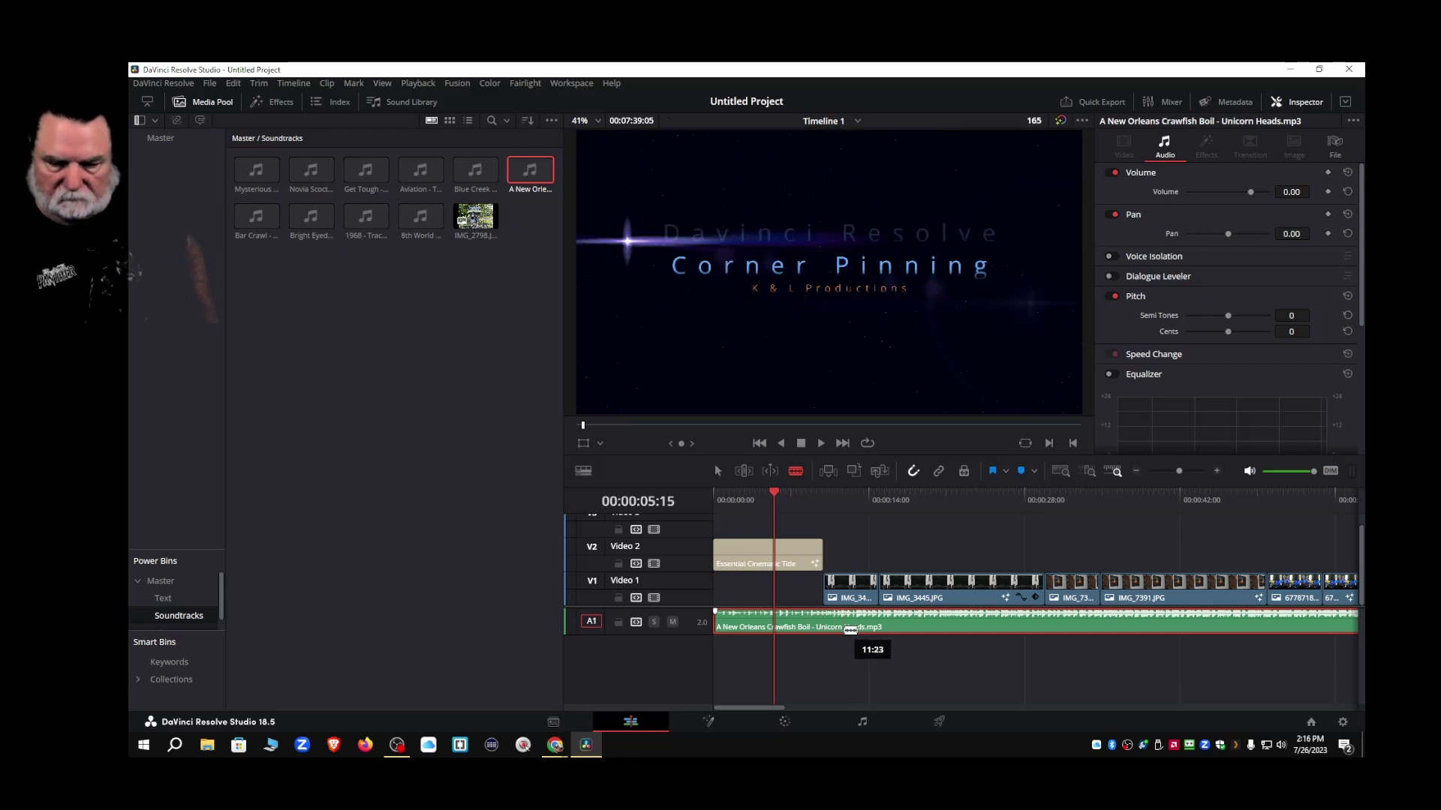
{"action": "key", "text": "Right"}
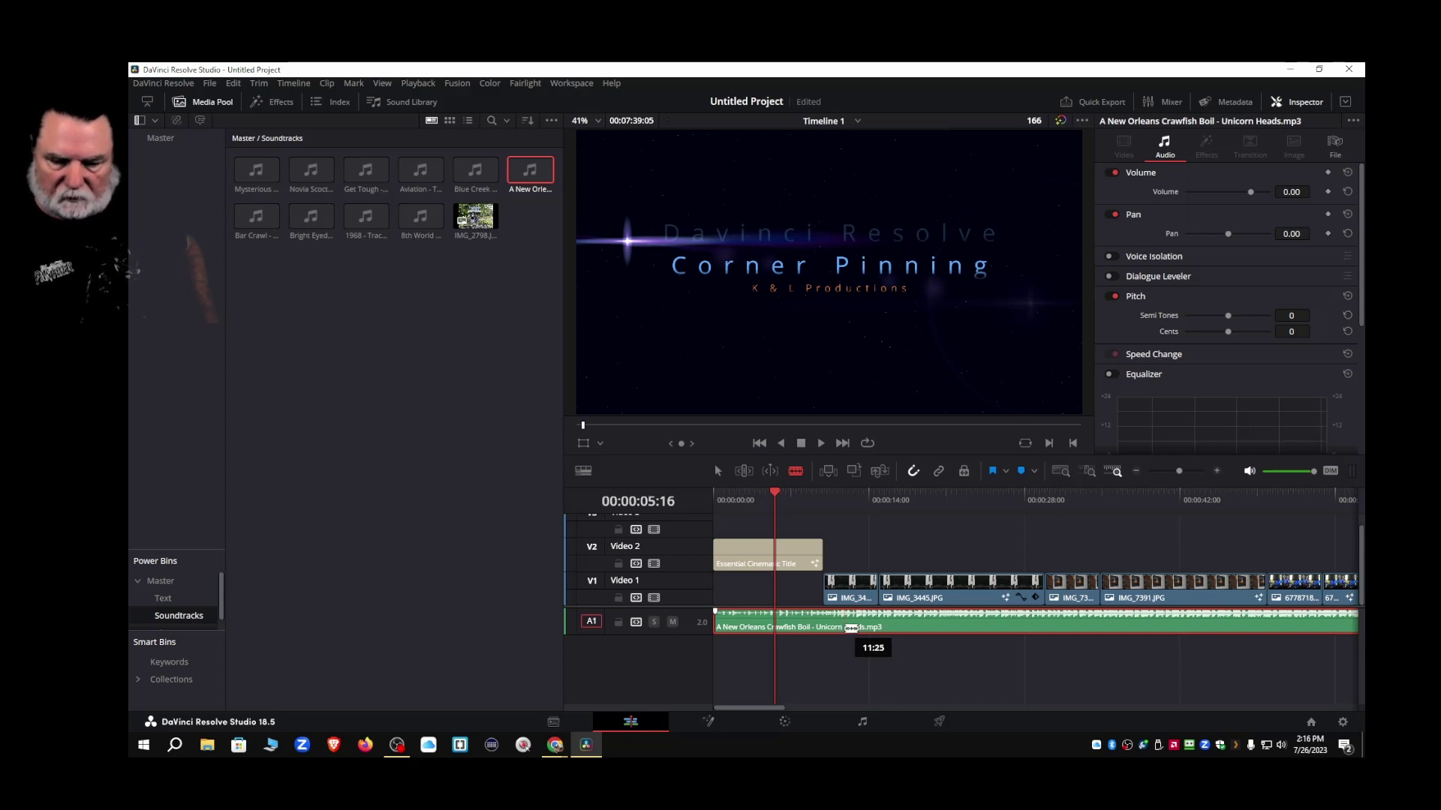
{"action": "left_click", "coordinate": [841, 628]}
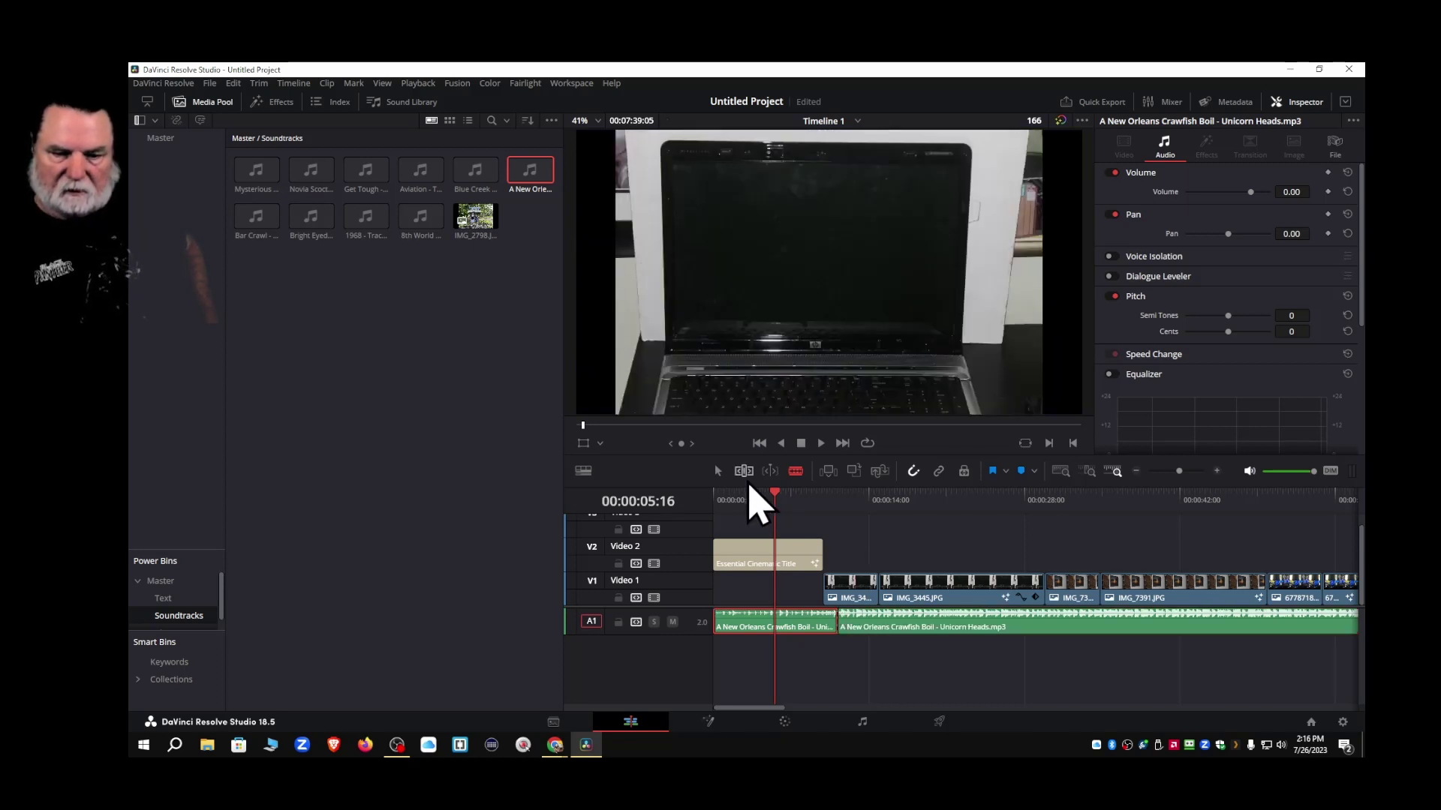
{"action": "left_click", "coordinate": [718, 473]}
{"action": "left_click_drag", "start_coordinate": [875, 643], "coordinate": [900, 644]}
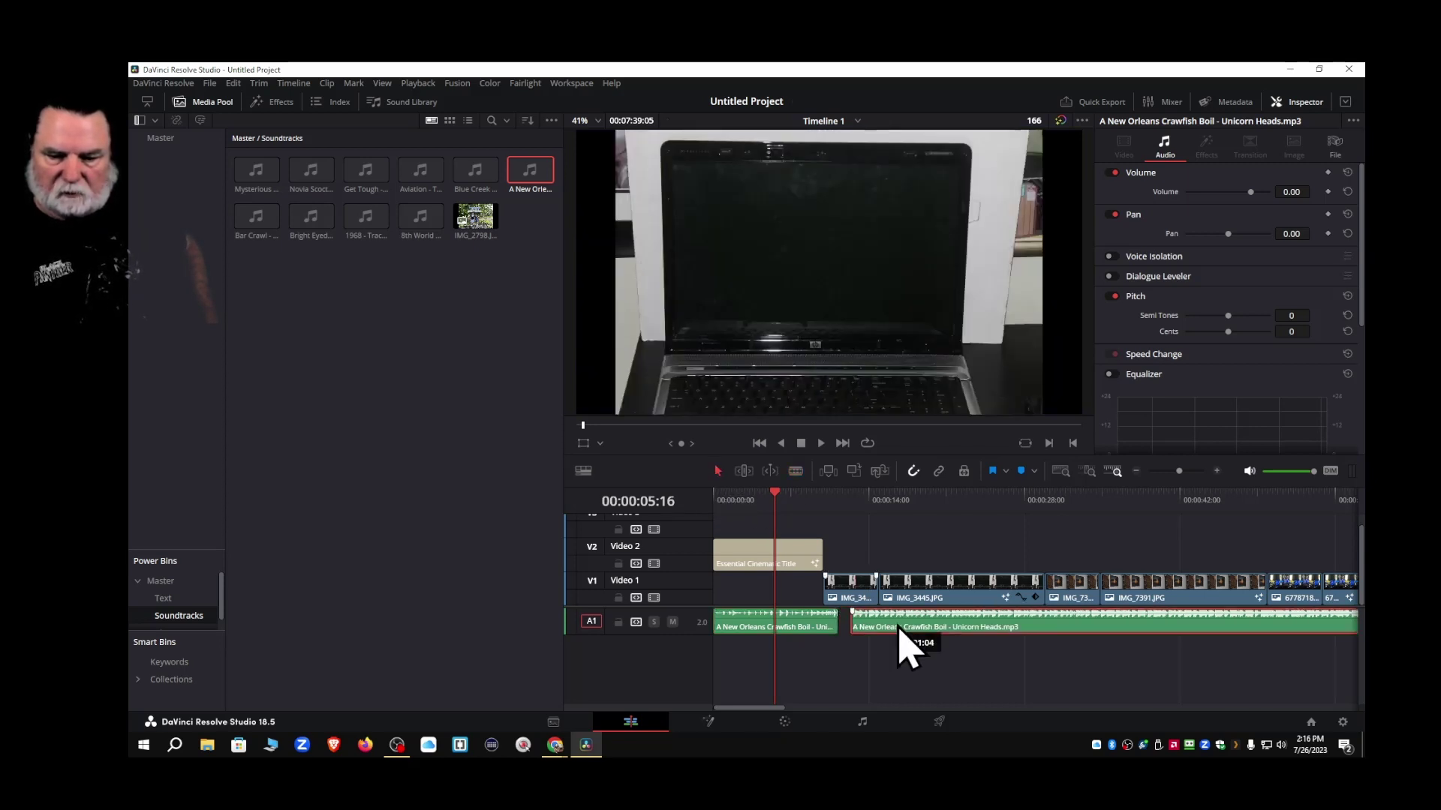
Play the title with its music from the timeline's start and delete the detached remainder of the soundtrack
{"action": "left_click_drag", "start_coordinate": [777, 496], "coordinate": [724, 498]}
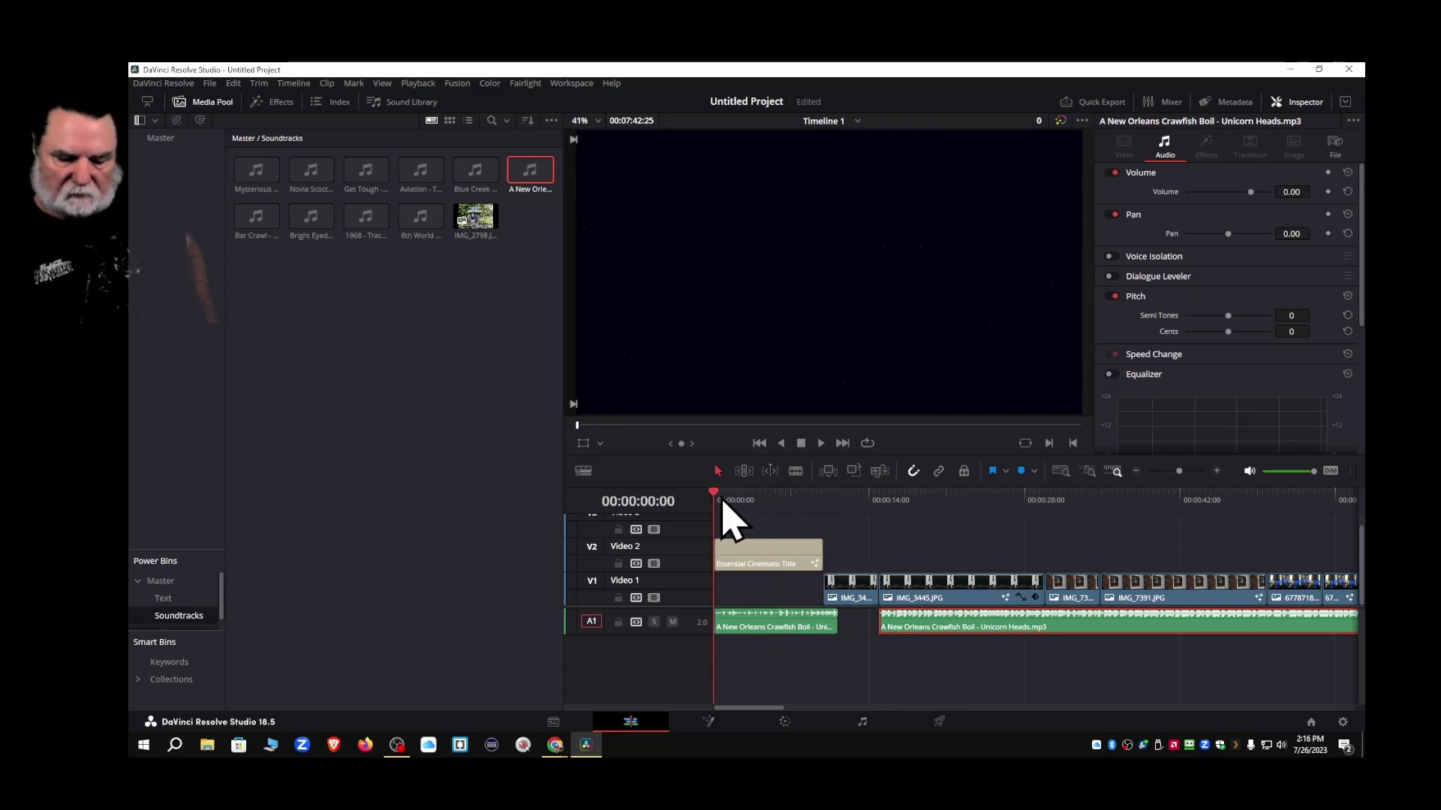
{"action": "key", "text": "space"}
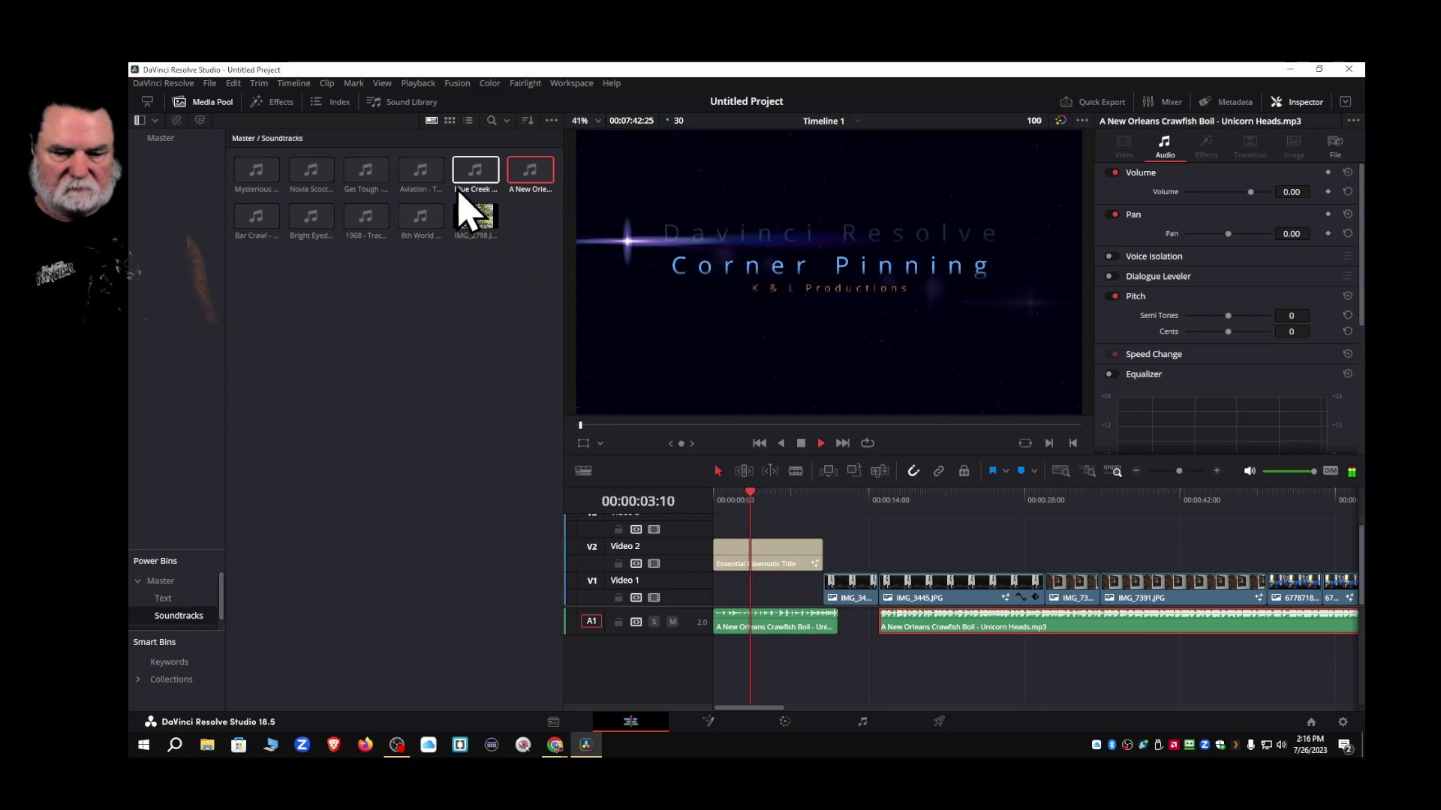
{"action": "left_click", "coordinate": [209, 102]}
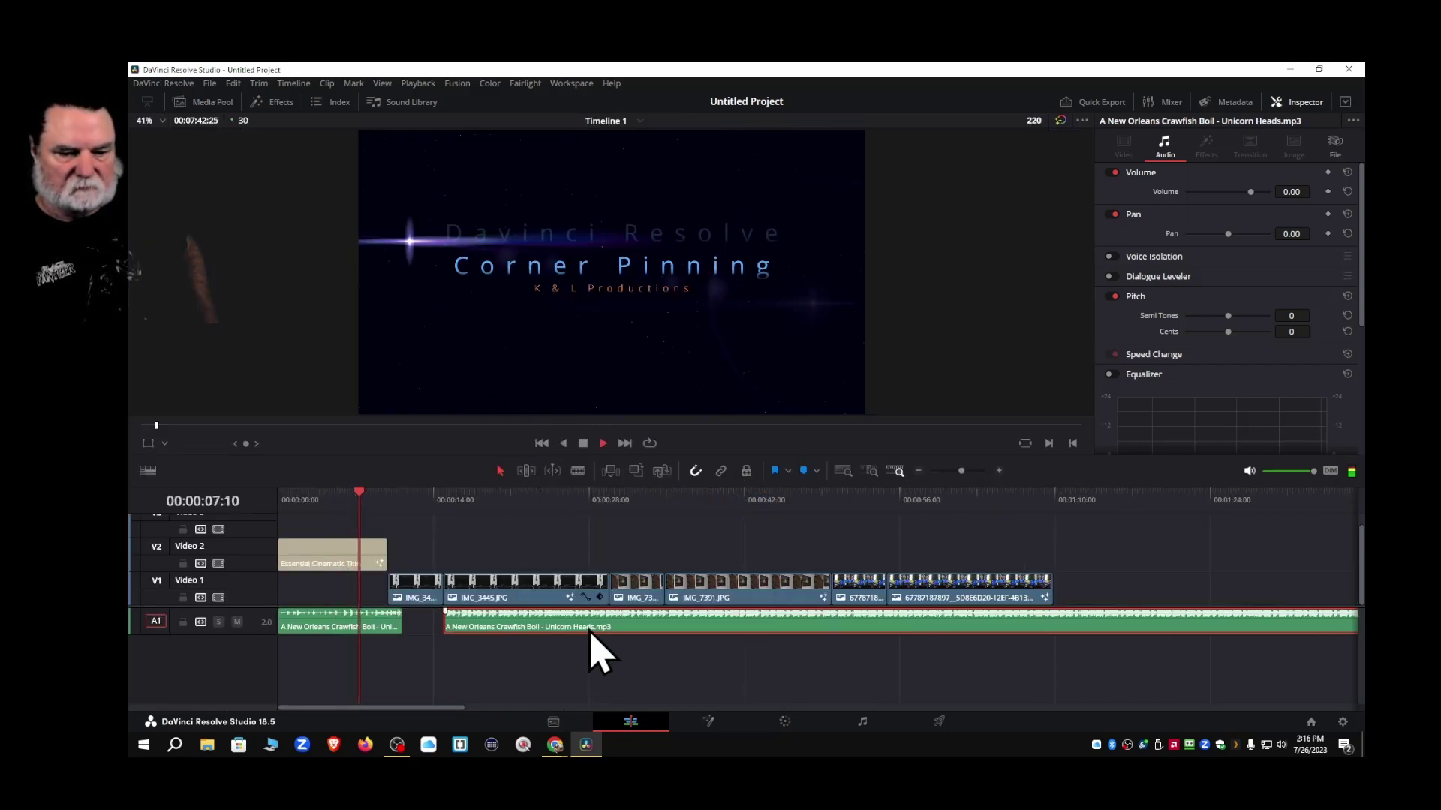
{"action": "left_click", "coordinate": [583, 443]}
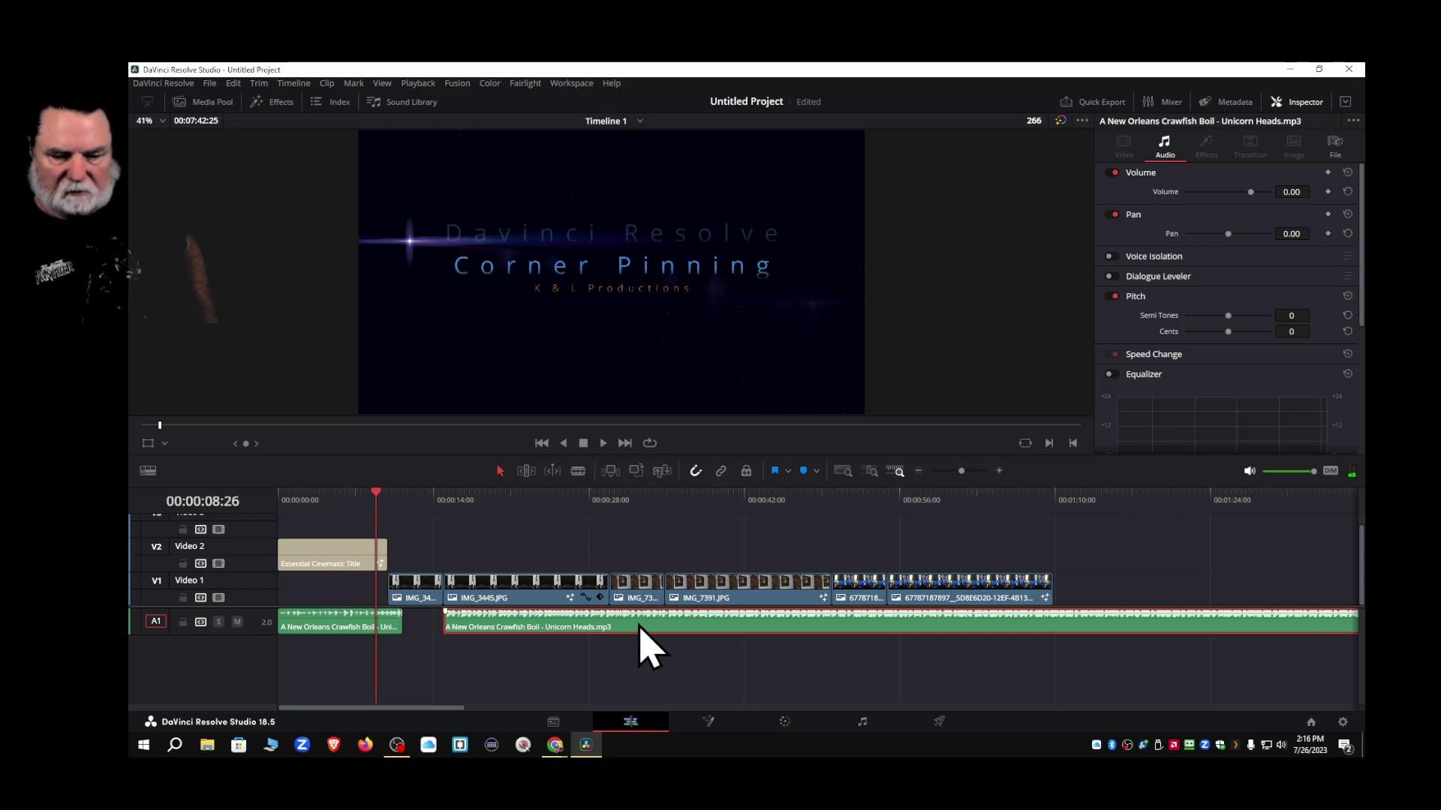
{"action": "key", "text": "Delete"}
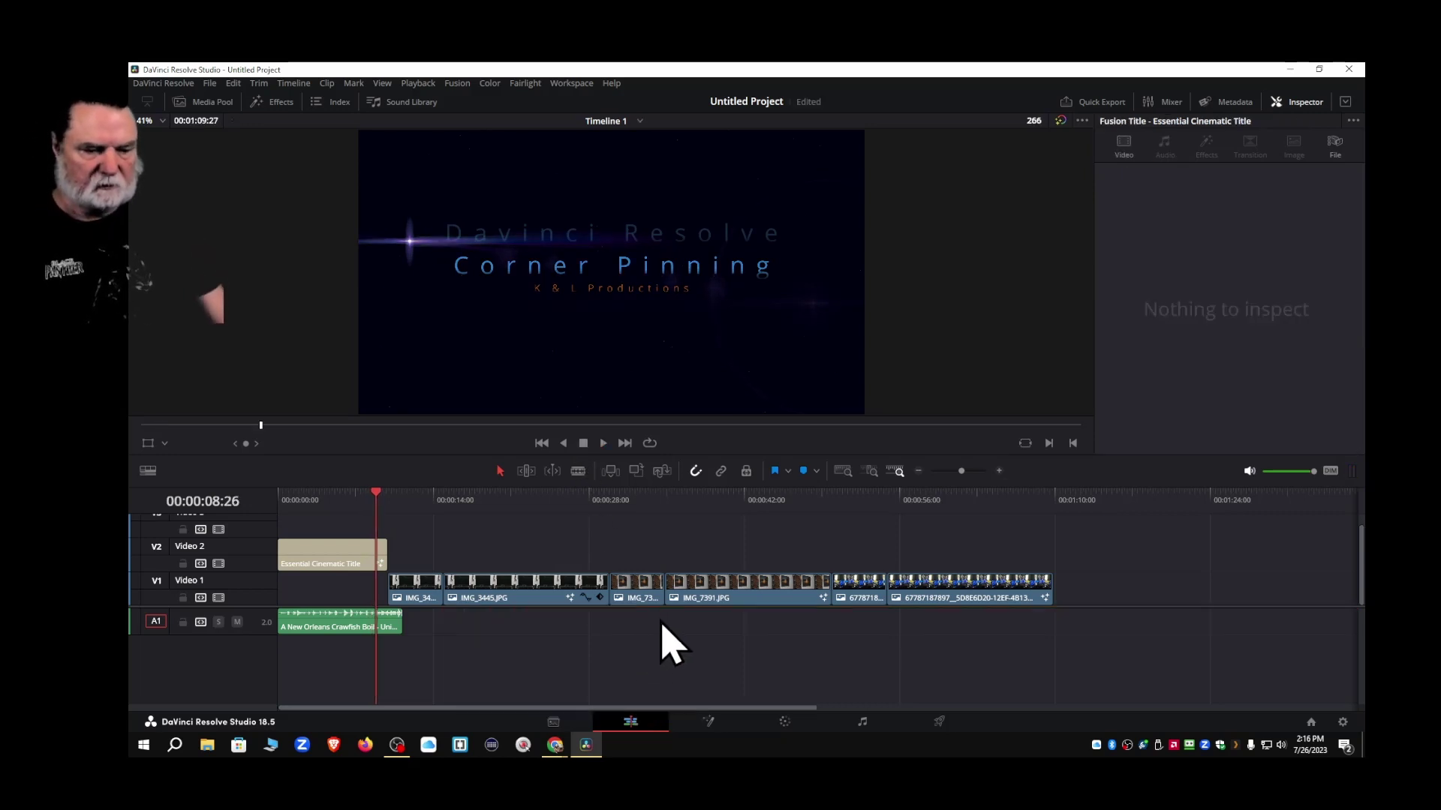
Lower the title music's volume to about -8.33 dB, playing the title to judge the level
{"action": "left_click", "coordinate": [333, 616]}
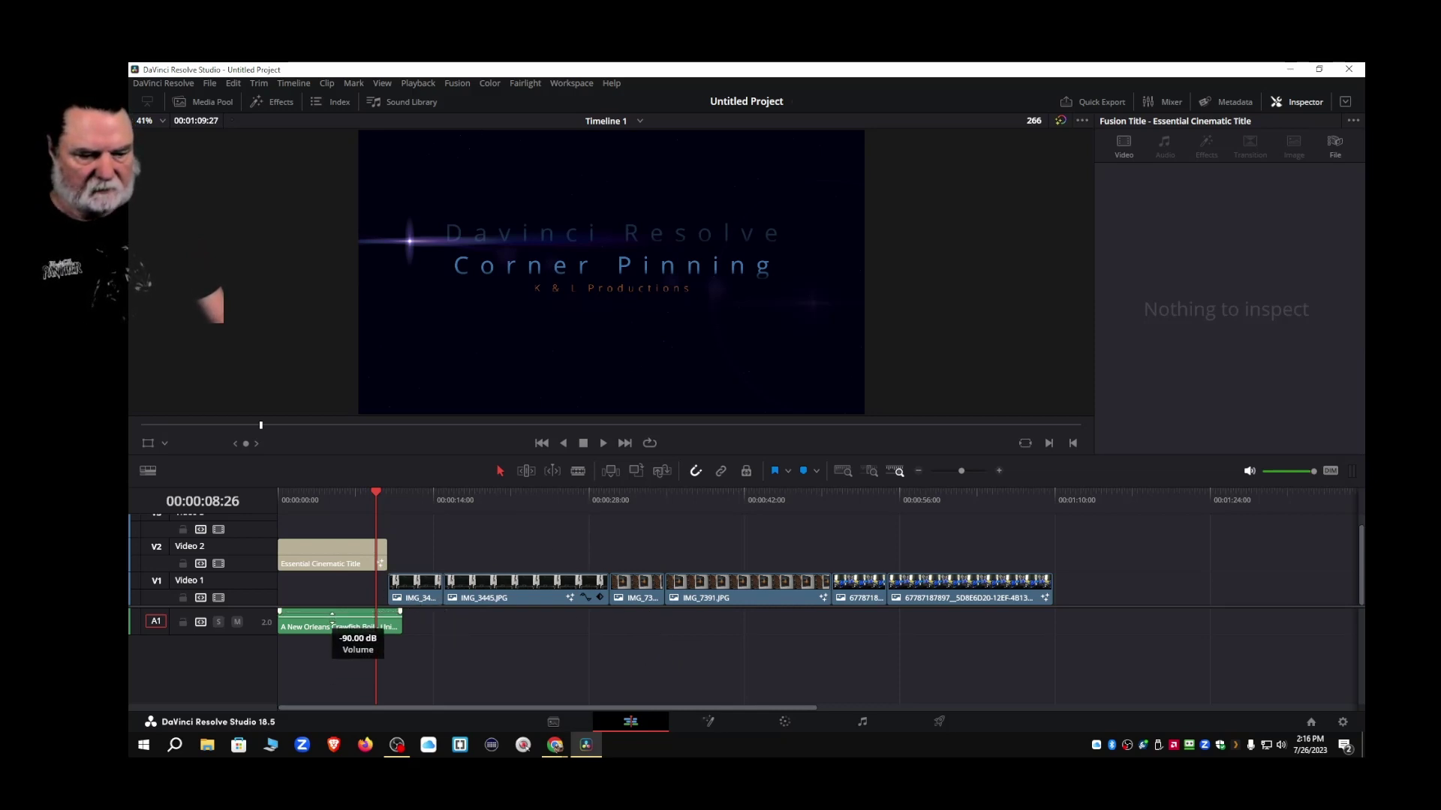
{"action": "left_click_drag", "start_coordinate": [376, 499], "coordinate": [283, 518]}
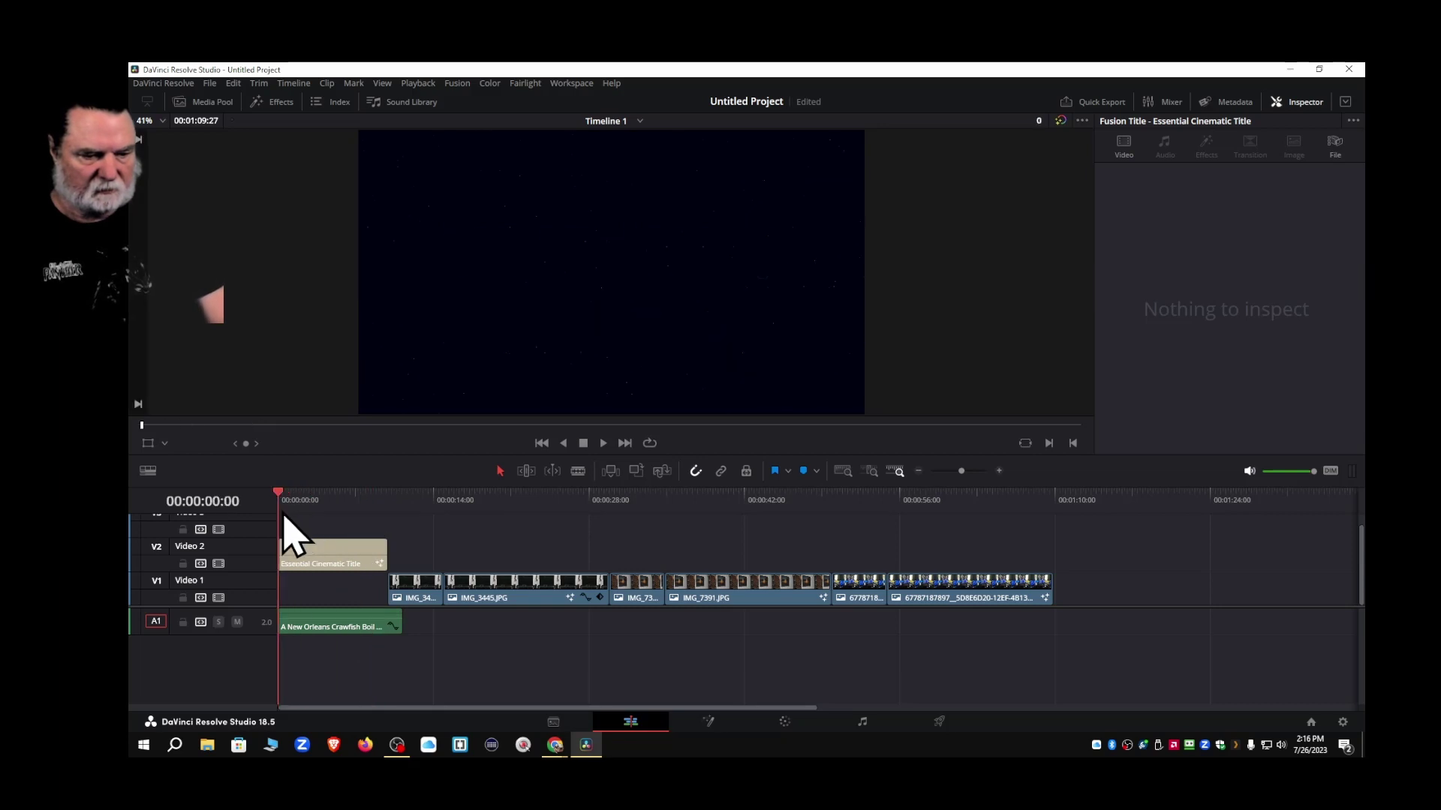
{"action": "key", "text": "space"}
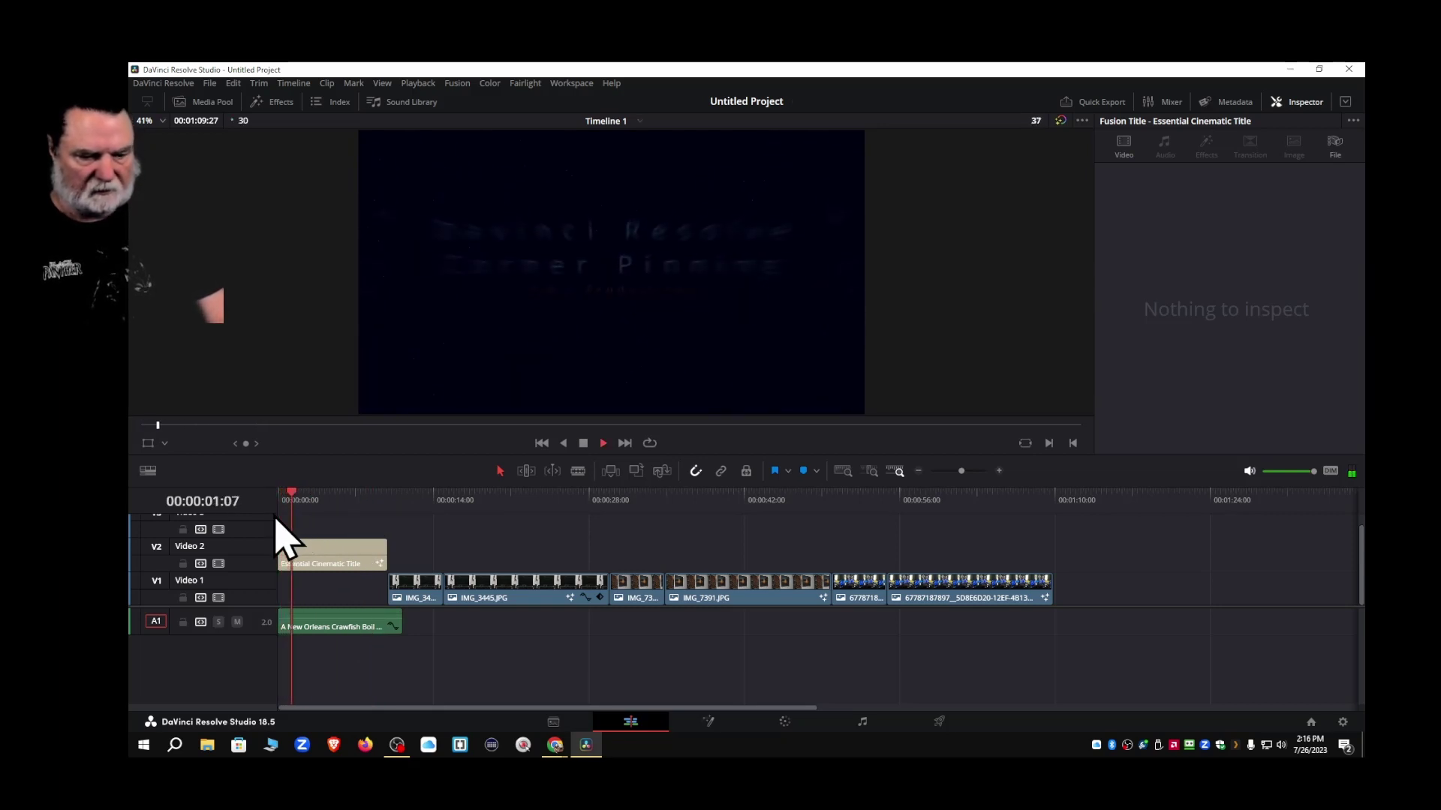
{"action": "left_click_drag", "start_coordinate": [335, 623], "coordinate": [335, 614]}
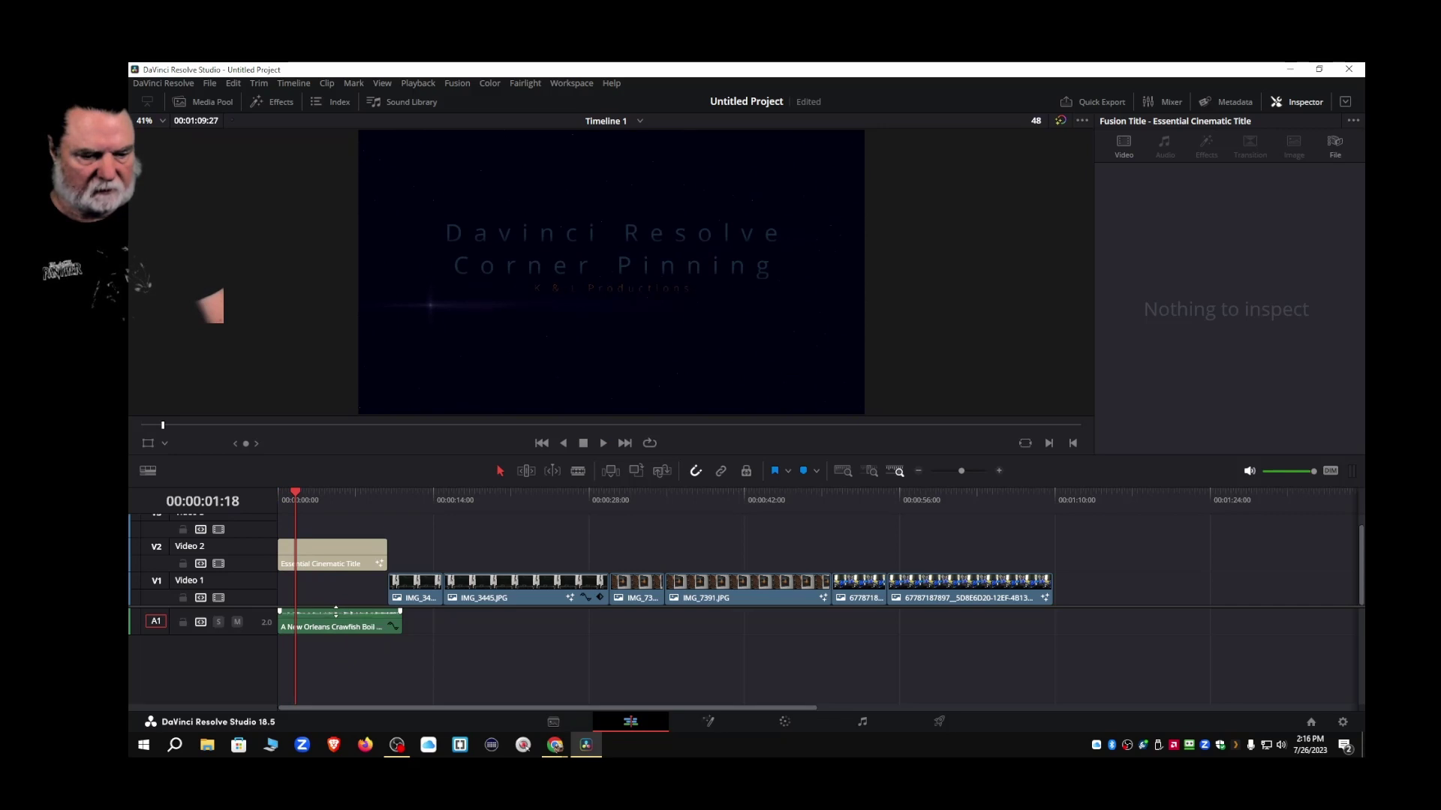
{"action": "key", "text": "space"}
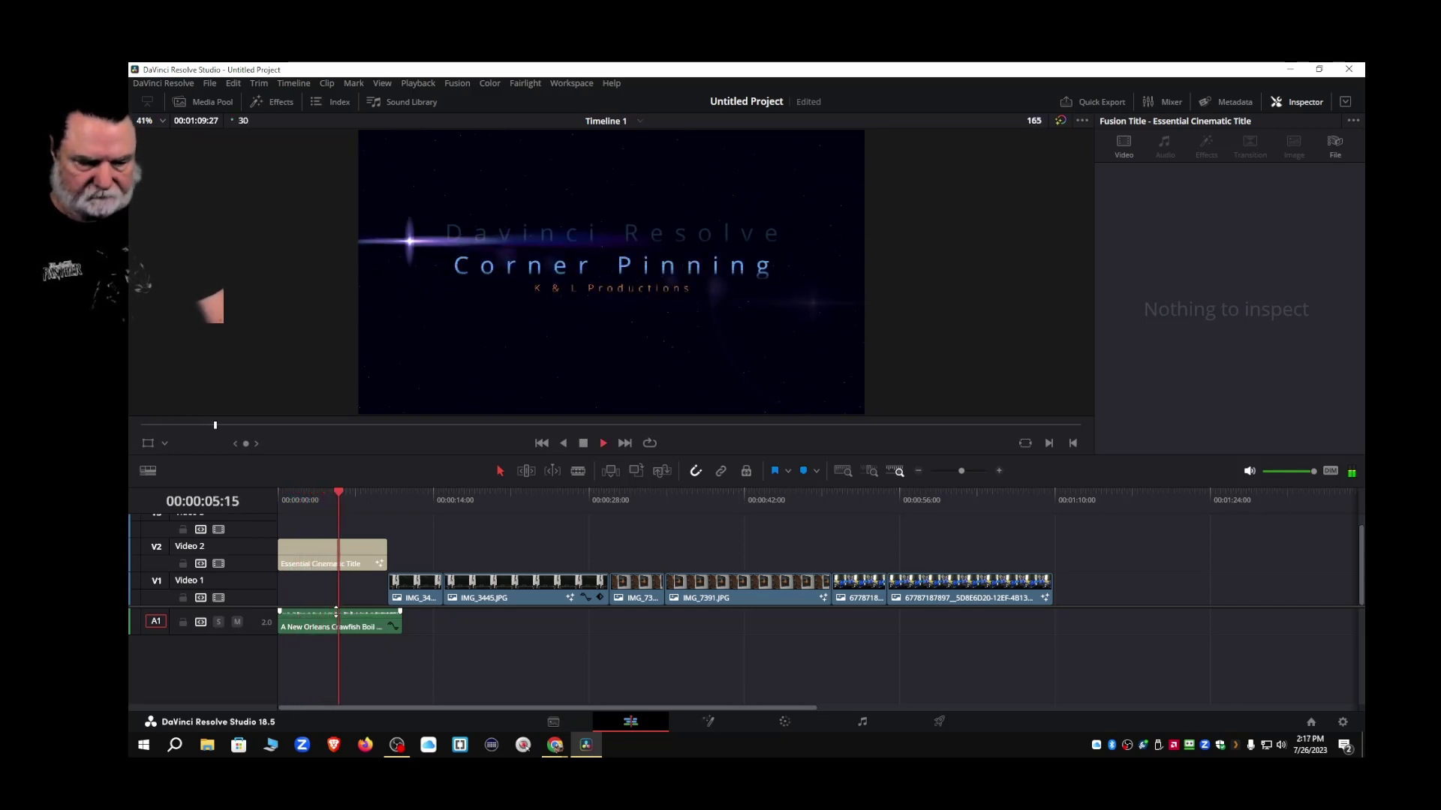
{"action": "key", "text": "space"}
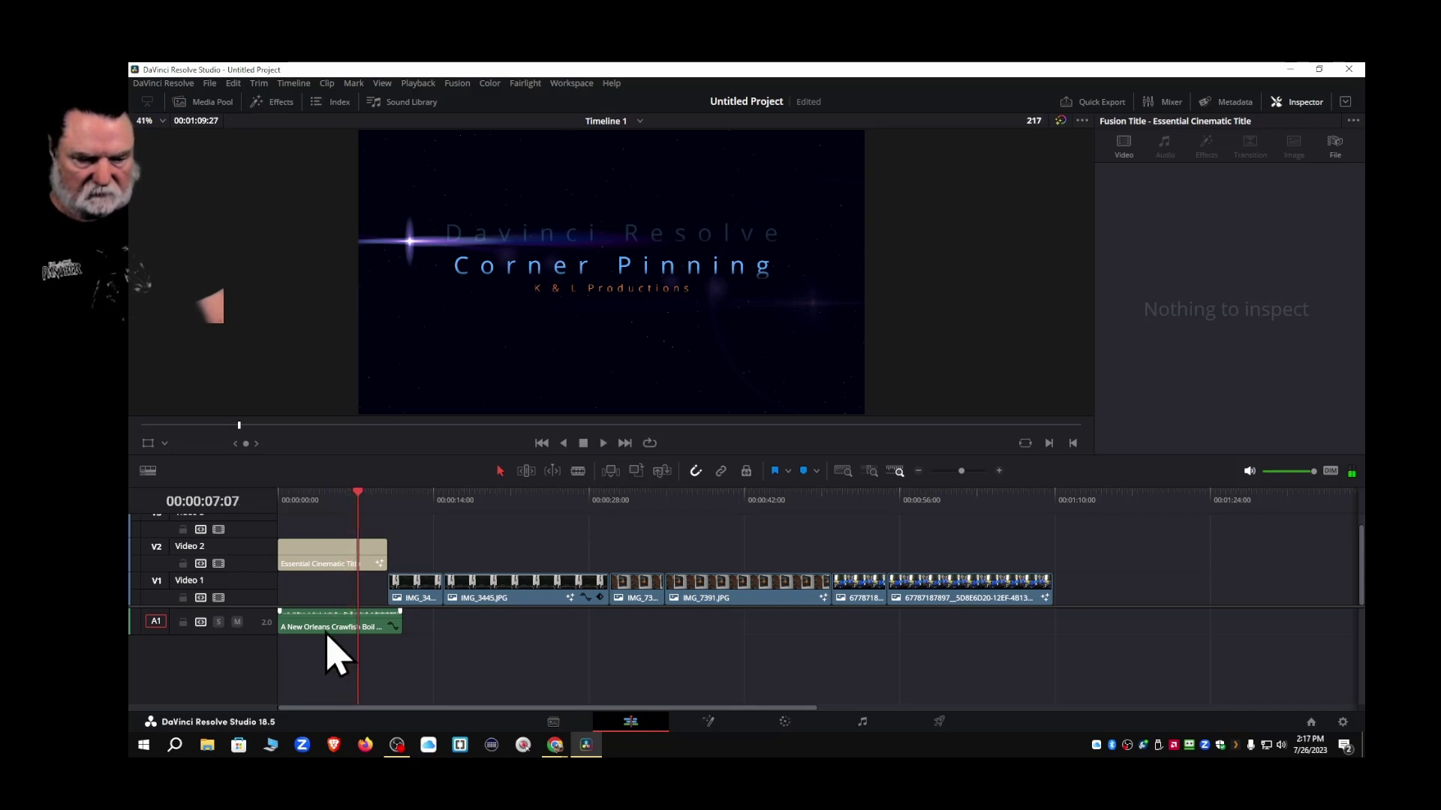
{"action": "left_click", "coordinate": [308, 630]}
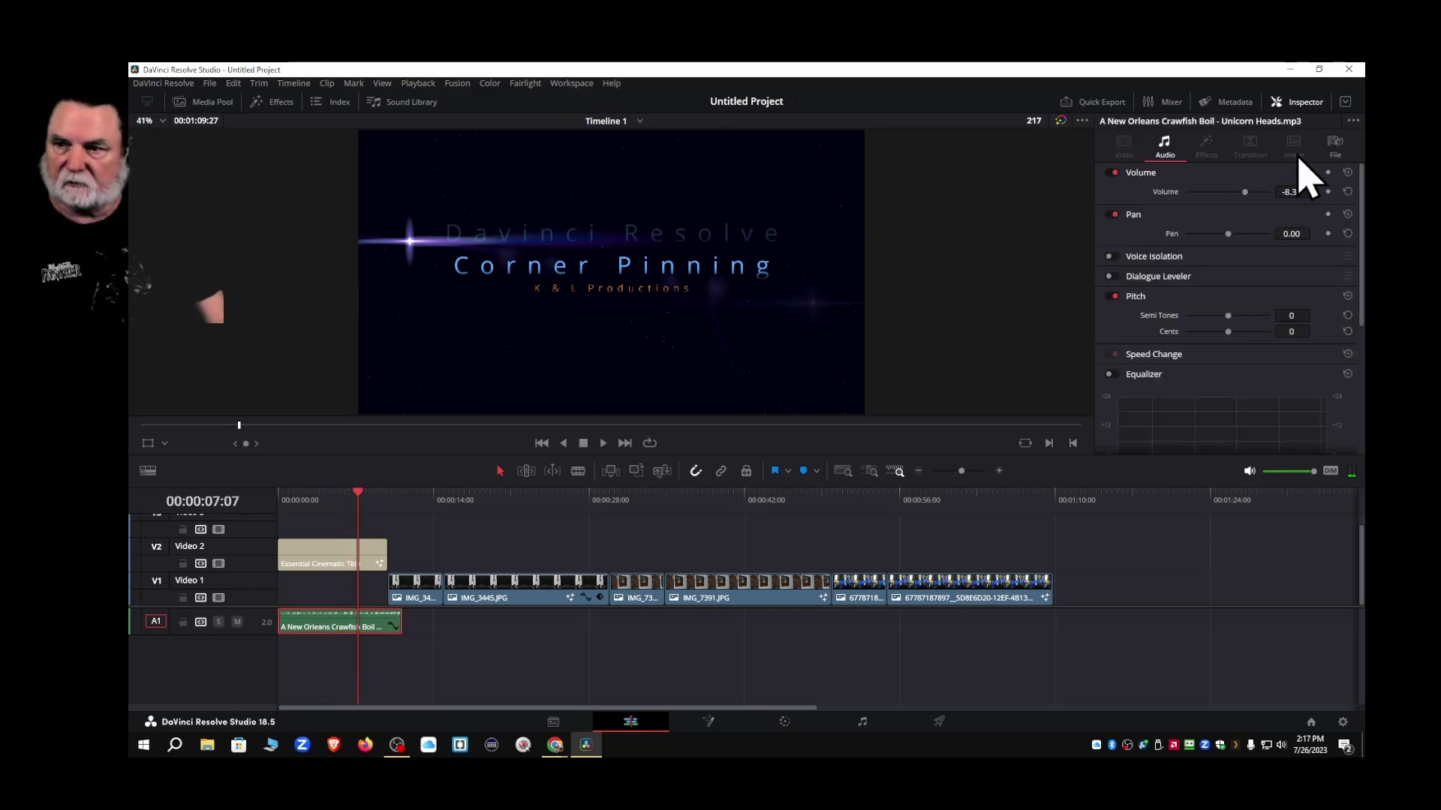
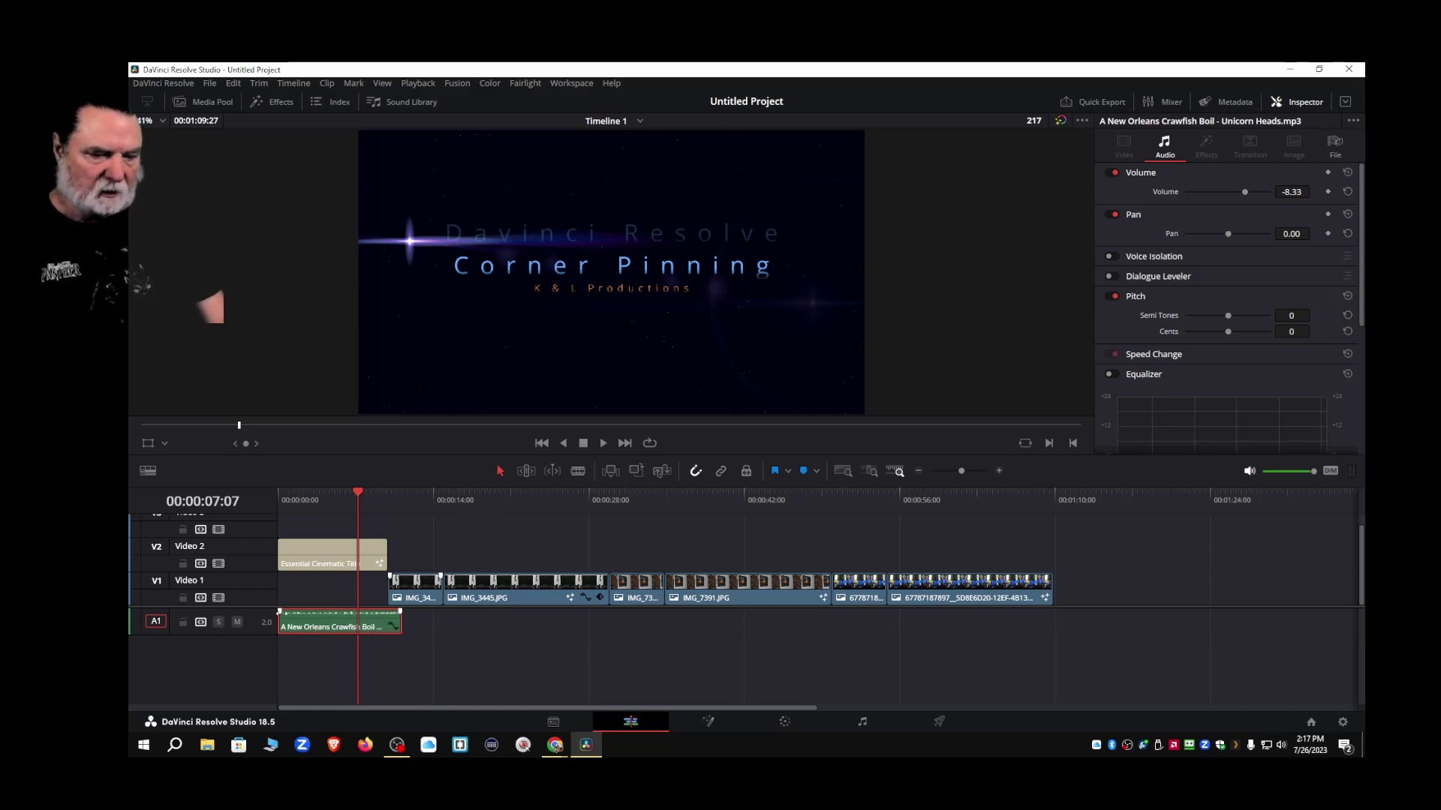
Add a short fade-in and a fade-out of about 01:24 to the title music and replay the opening to check it
{"action": "left_click_drag", "start_coordinate": [279, 612], "coordinate": [283, 612]}
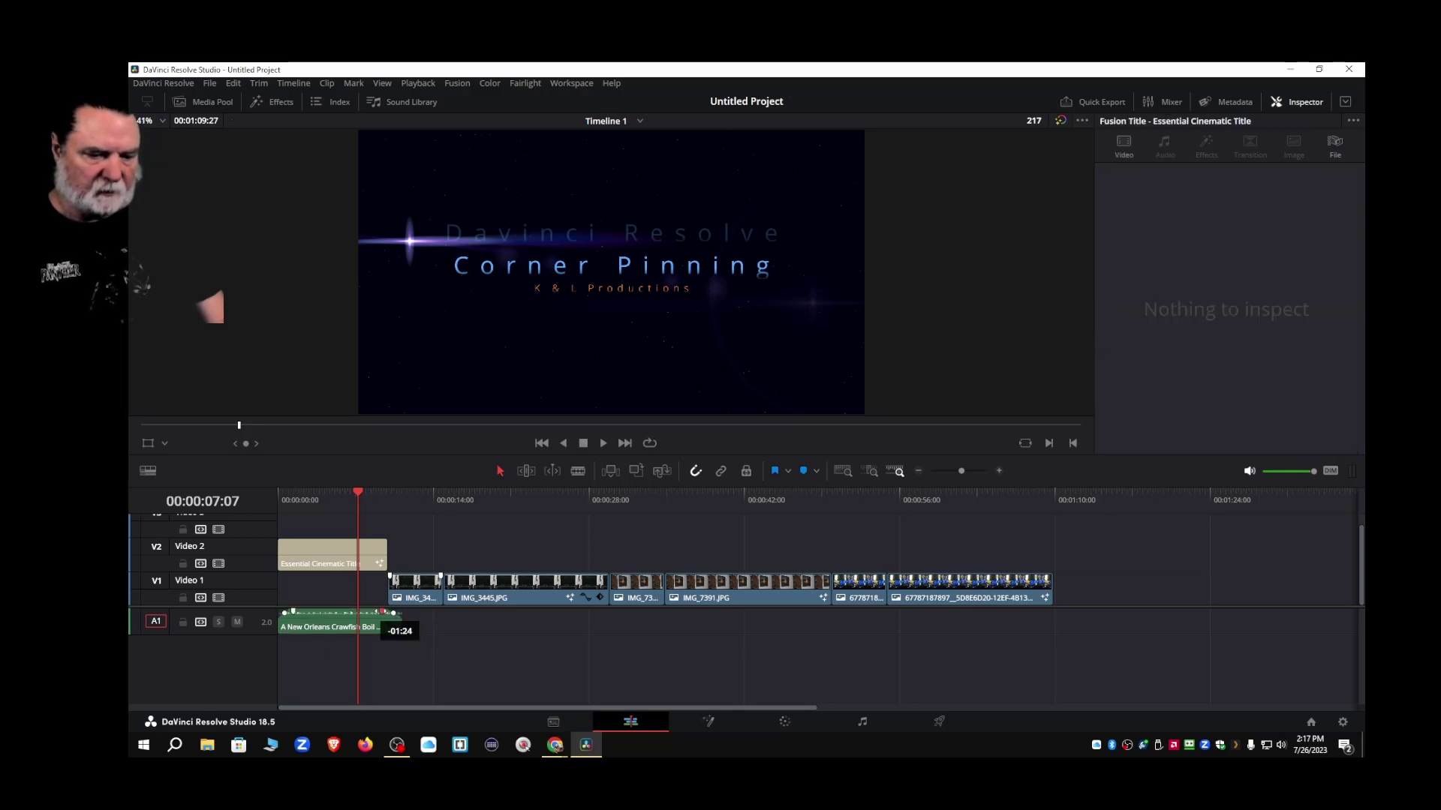
{"action": "left_click", "coordinate": [279, 500]}
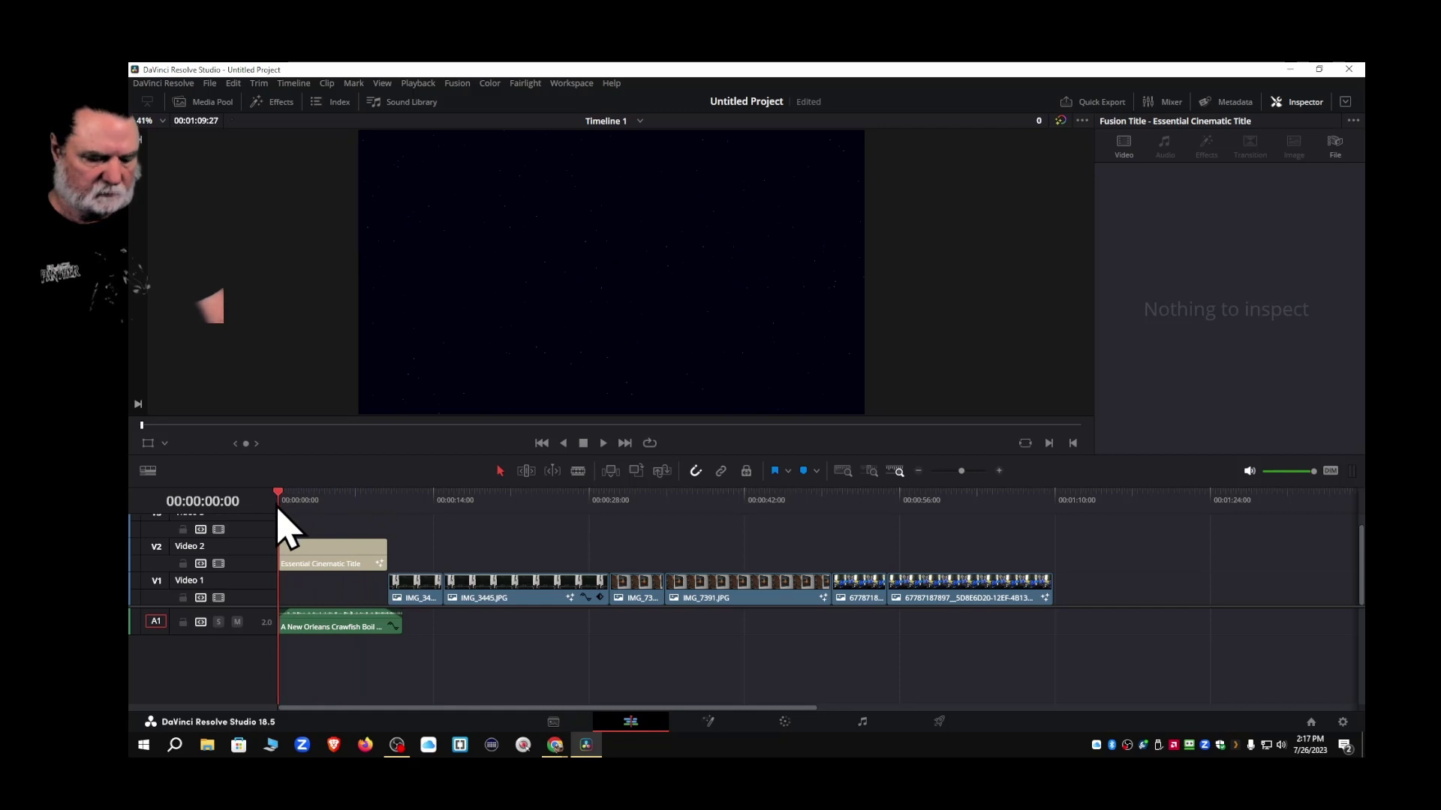
{"action": "key", "text": "space"}
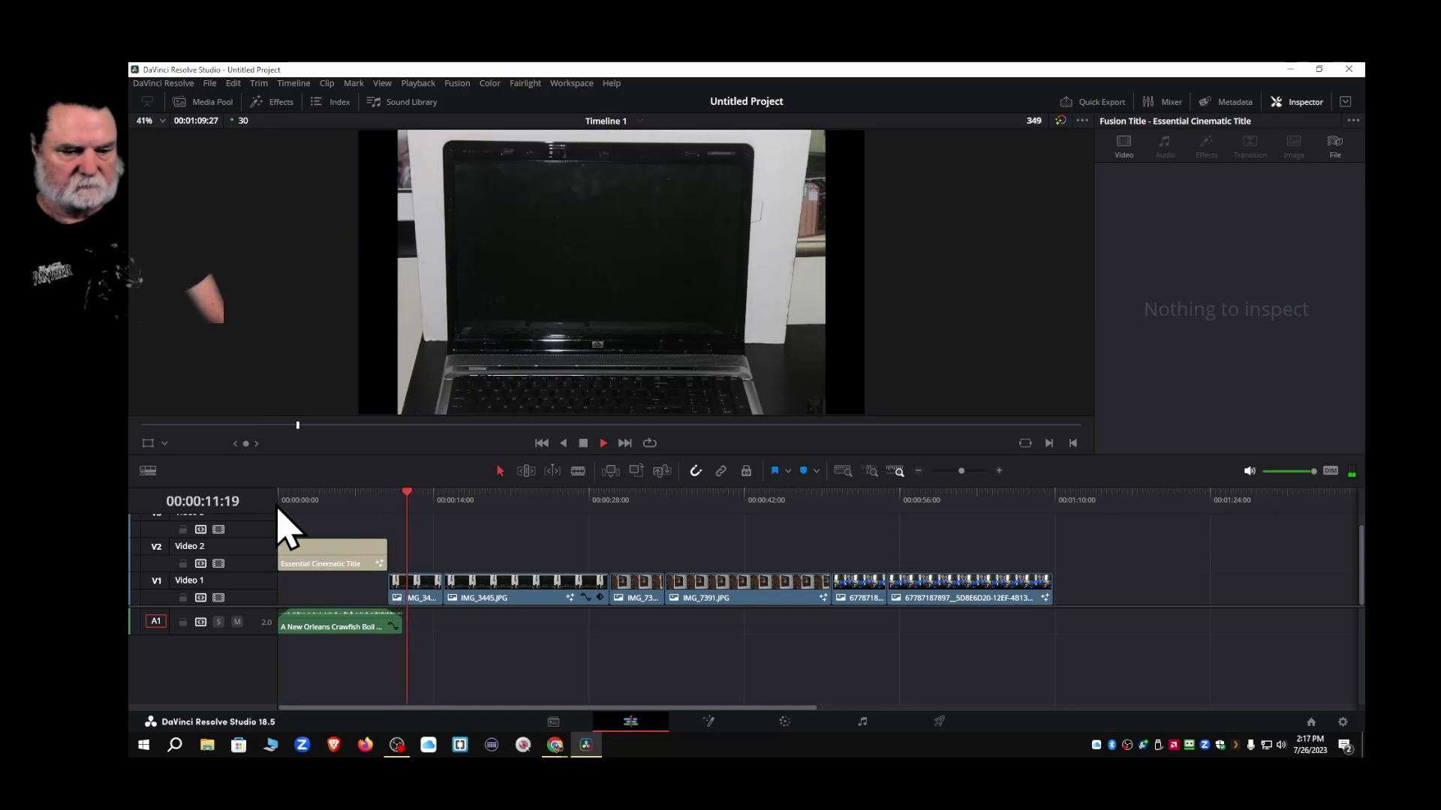
{"action": "left_click", "coordinate": [583, 443]}
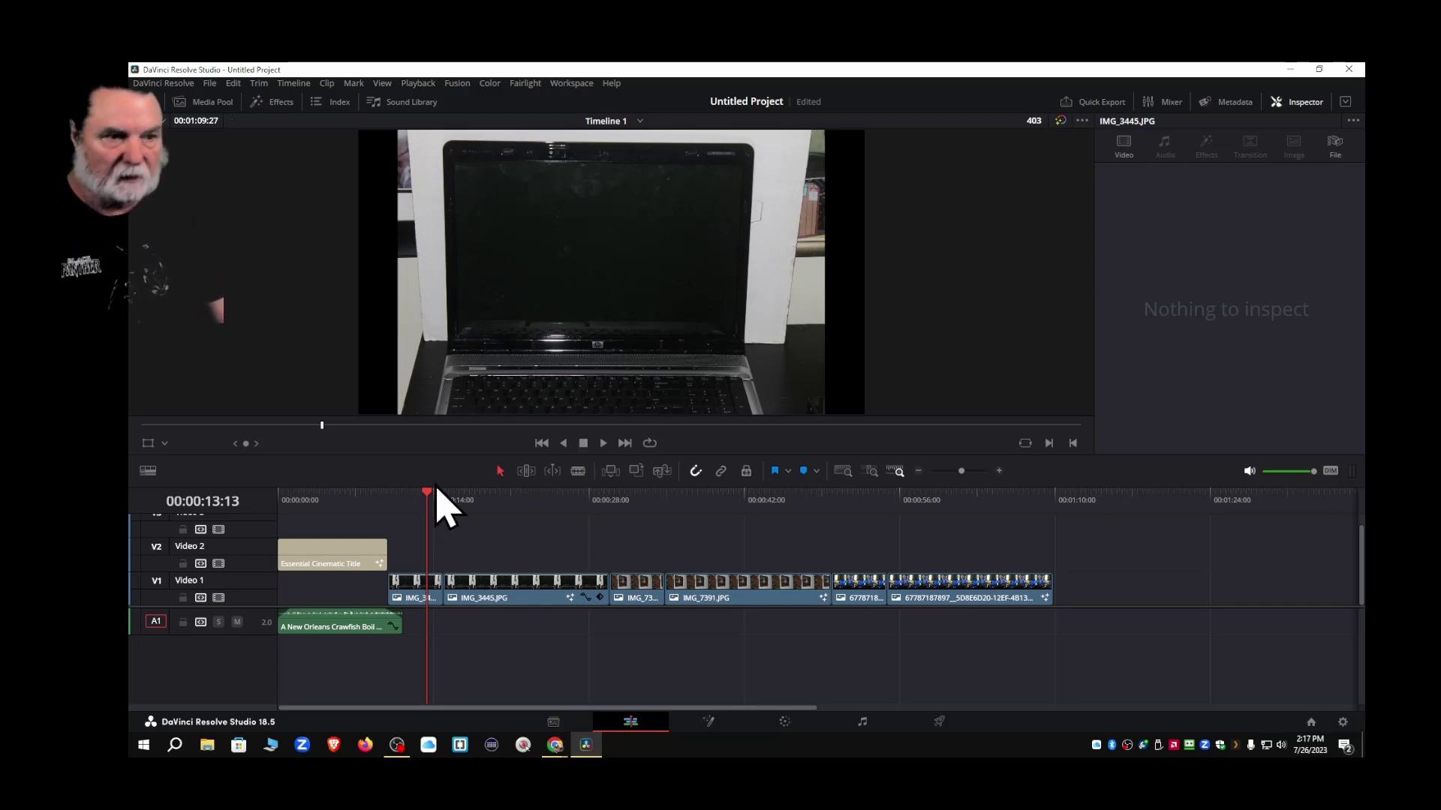
Add a Text+ title on Video 2 above the first original laptop photo and trim it to the photo's length
{"action": "left_click", "coordinate": [272, 102]}
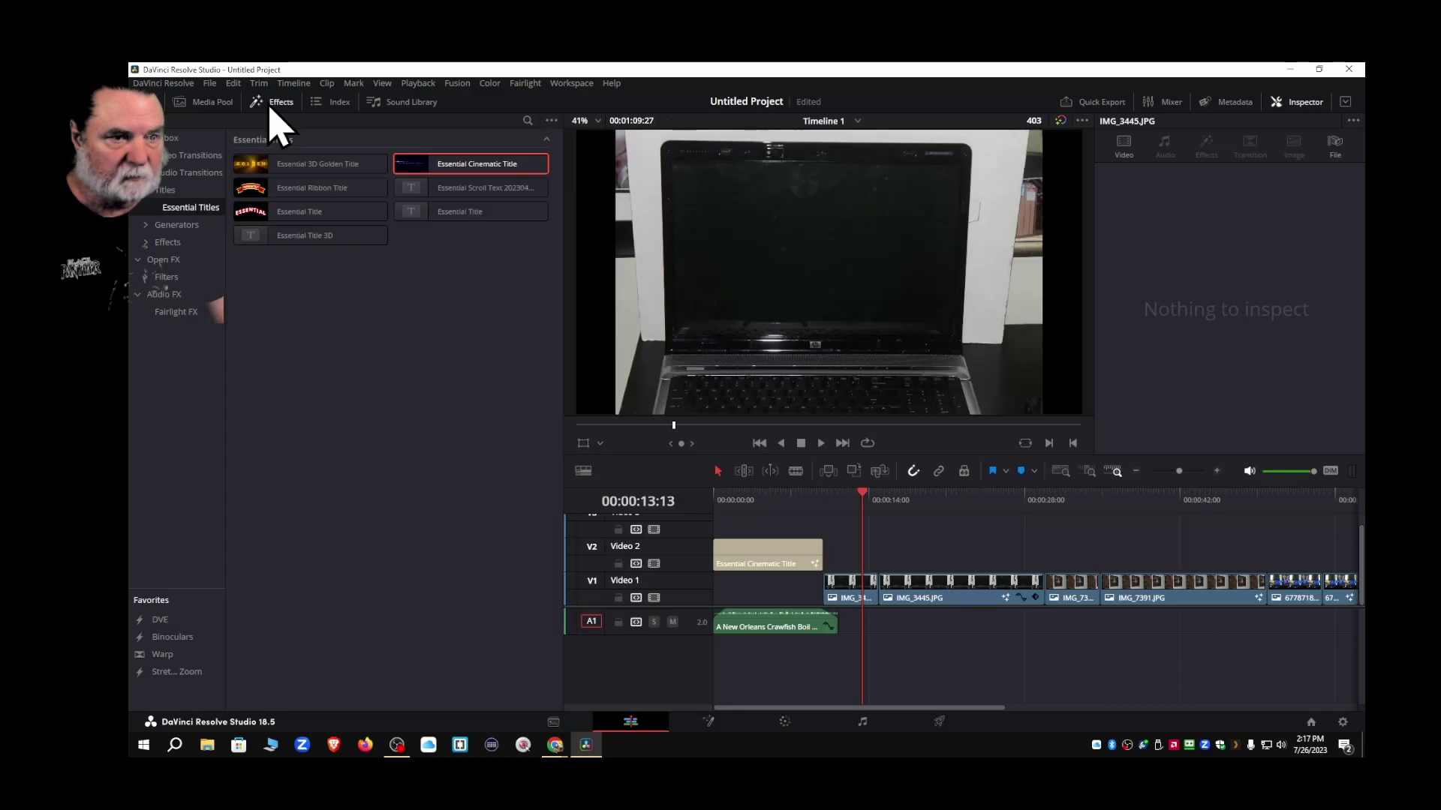
{"action": "left_click", "coordinate": [164, 192]}
{"action": "left_click_drag", "start_coordinate": [449, 214], "coordinate": [856, 573]}
{"action": "left_click_drag", "start_coordinate": [989, 566], "coordinate": [876, 569]}
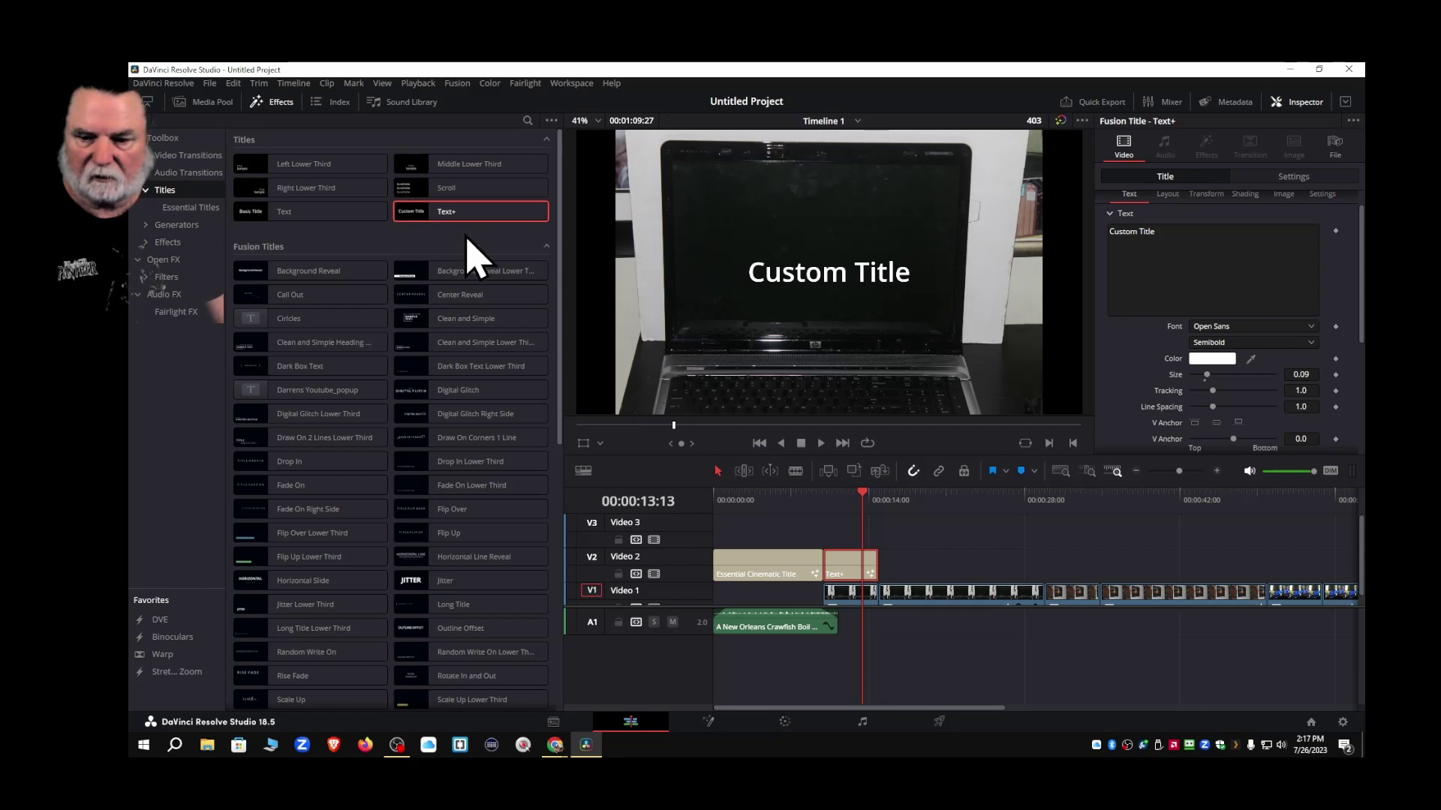
Replace the Text+ caption's text over the first laptop photo with "Non Working Laptop"
{"action": "left_click", "coordinate": [280, 103]}
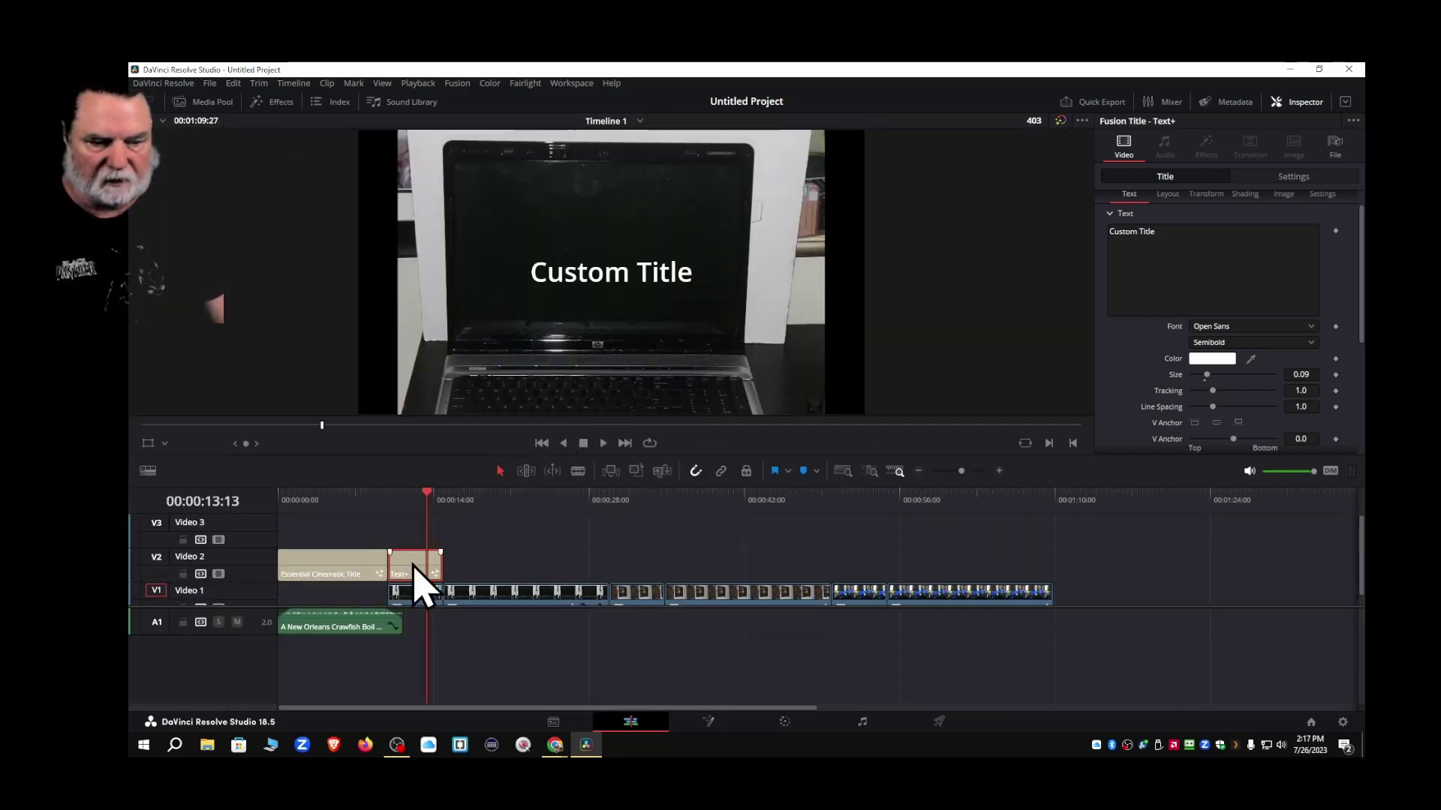
{"action": "left_click", "coordinate": [1182, 244]}
{"action": "key", "text": "BackSpace"}
{"action": "key", "text": "BackSpace"}
{"action": "key", "text": "BackSpace"}
{"action": "key", "text": "BackSpace"}
{"action": "key", "text": "BackSpace"}
{"action": "key", "text": "BackSpace"}
{"action": "key", "text": "BackSpace"}
{"action": "key", "text": "BackSpace"}
{"action": "key", "text": "BackSpace"}
{"action": "key", "text": "BackSpace"}
{"action": "key", "text": "BackSpace"}
{"action": "key", "text": "BackSpace"}
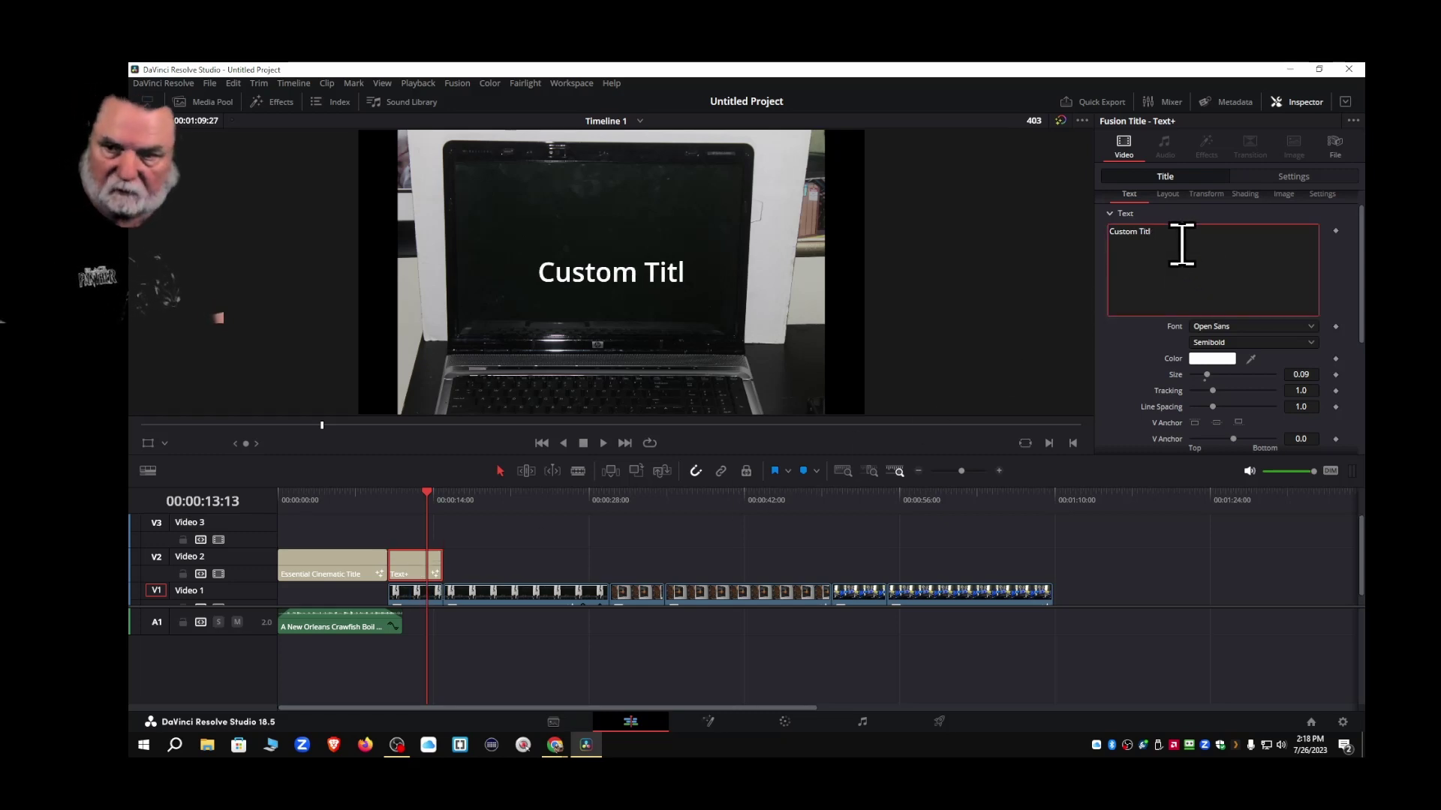
{"action": "type", "text": "Non"}
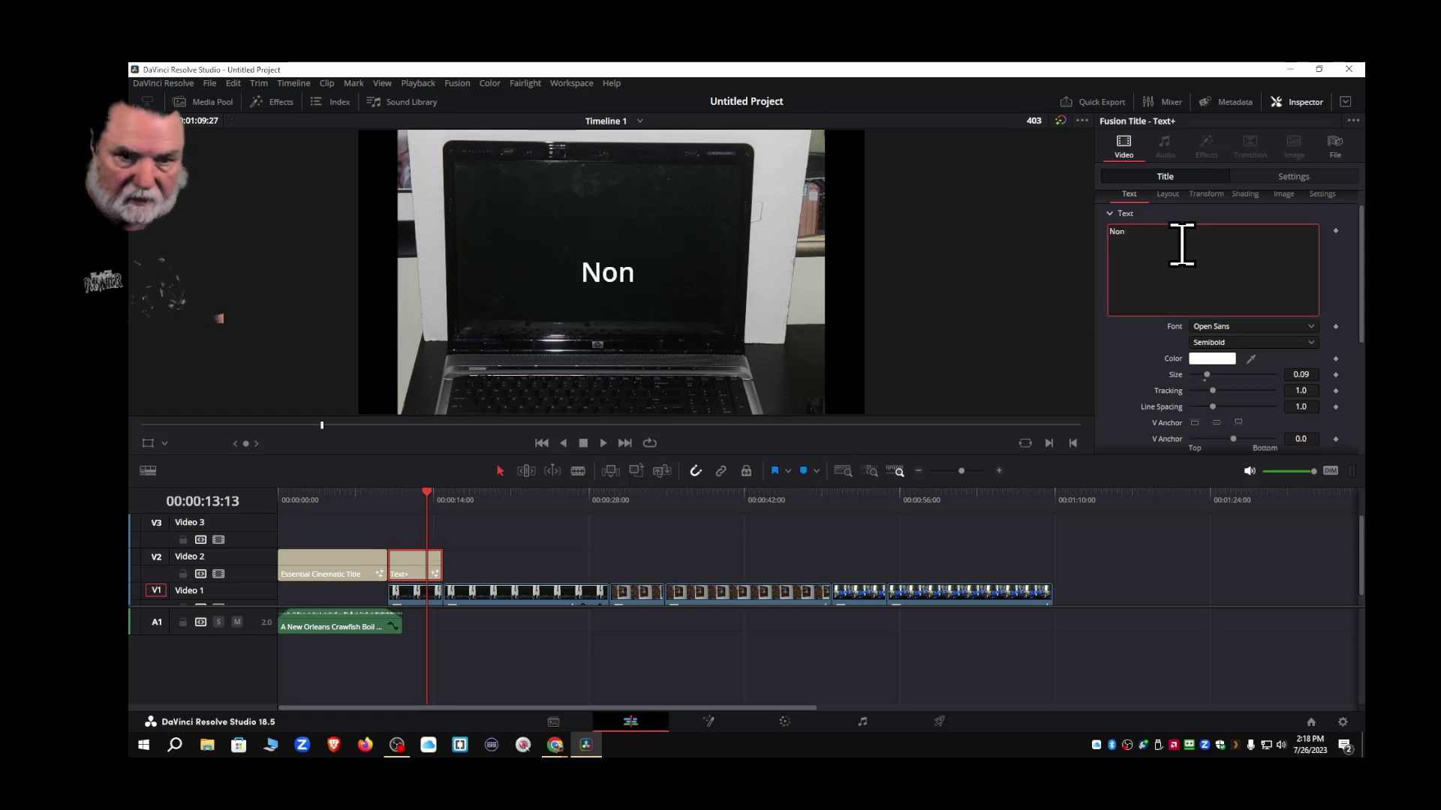
{"action": "type", "text": " Working"}
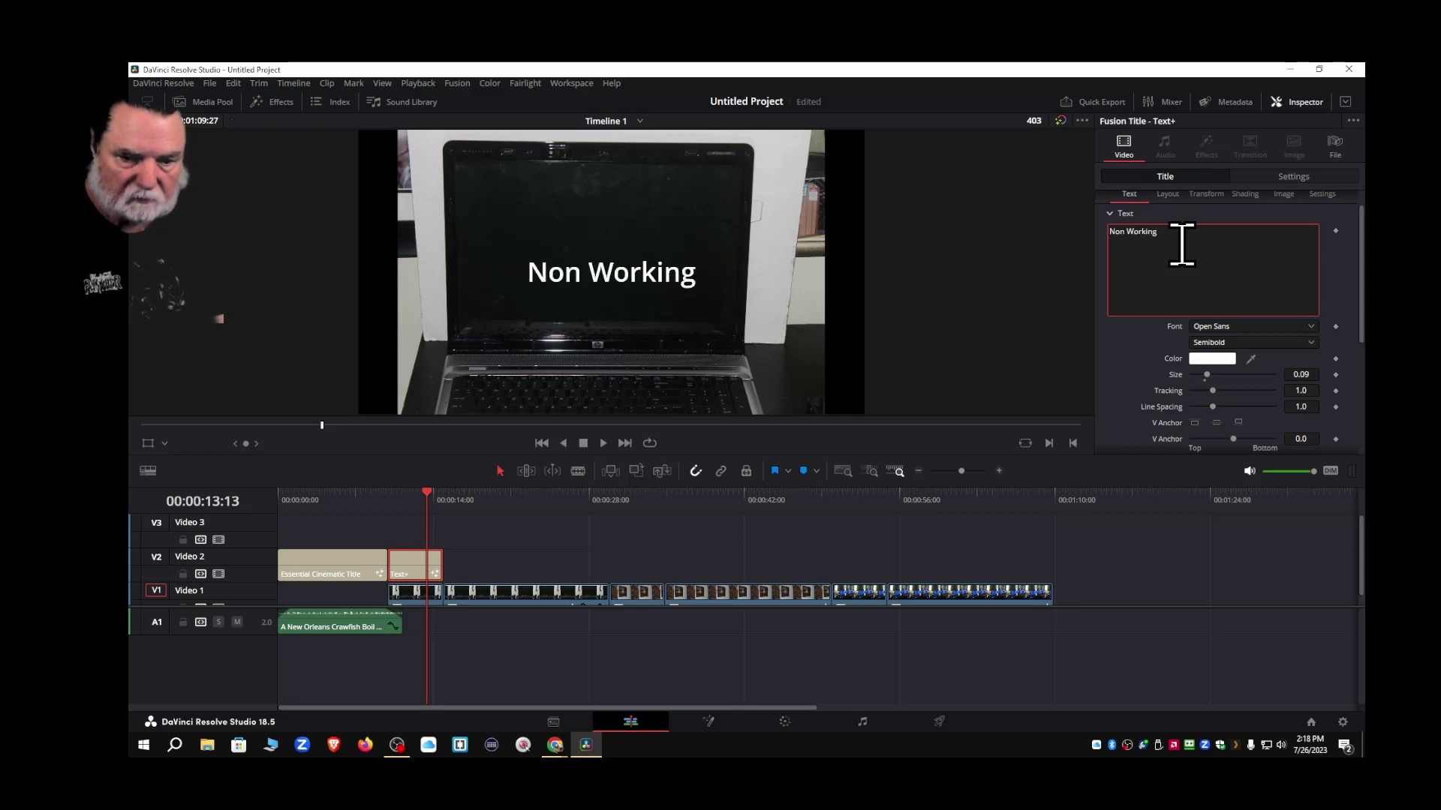
{"action": "type", "text": " Laptop"}
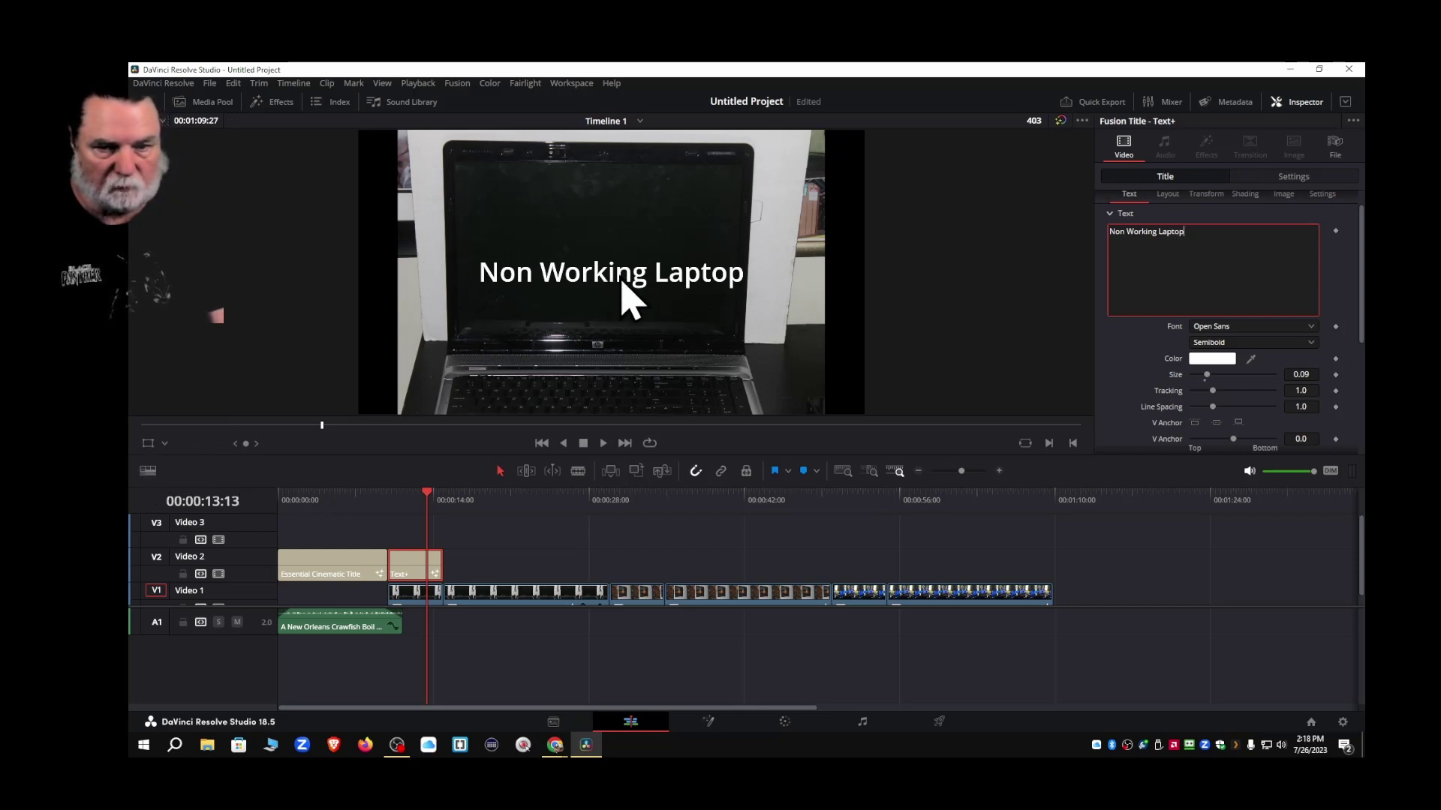
Centre the caption on the laptop's blank screen using the Fusion Overlay, and copy it above the other two original photos on Video 2
{"action": "left_click", "coordinate": [164, 445]}
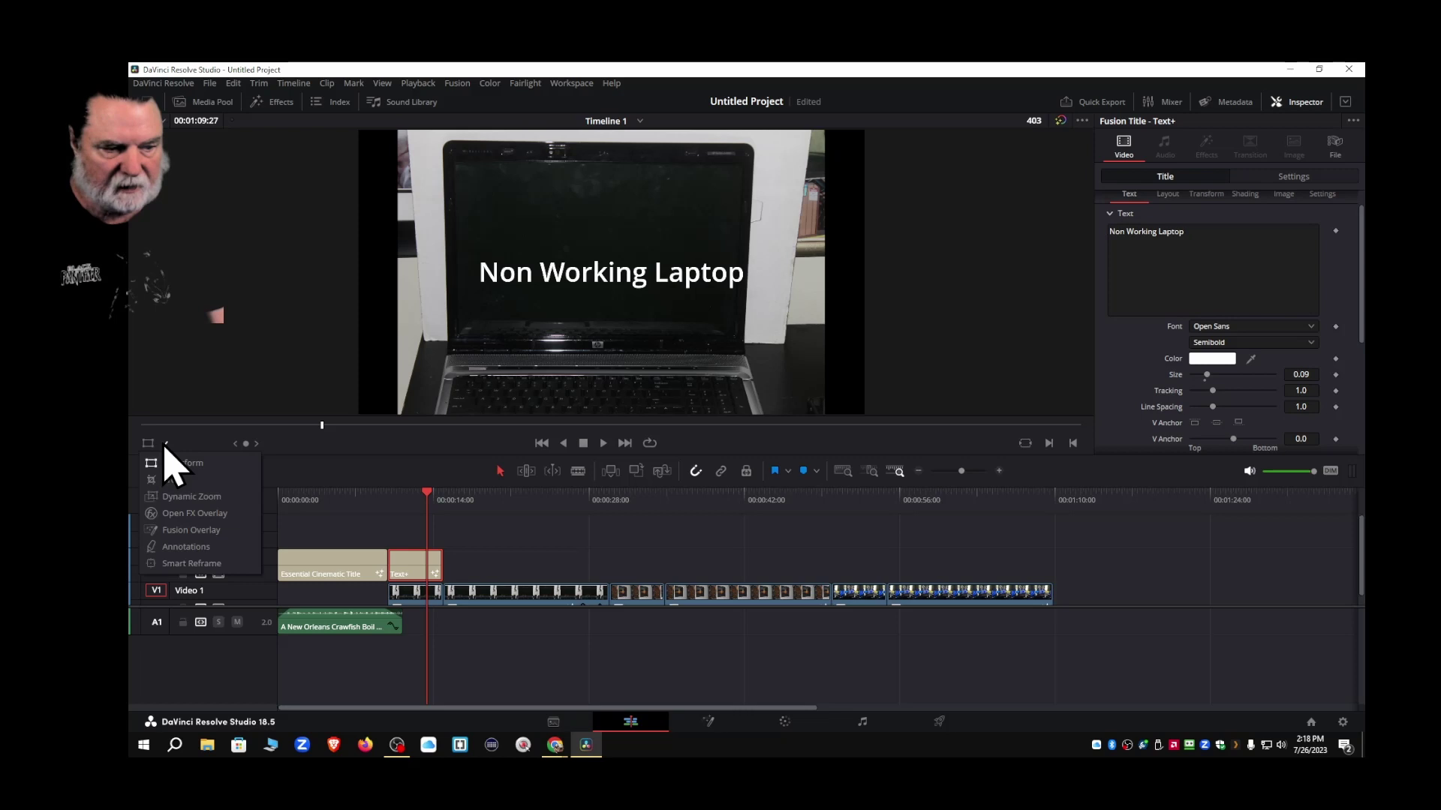
{"action": "left_click", "coordinate": [183, 531]}
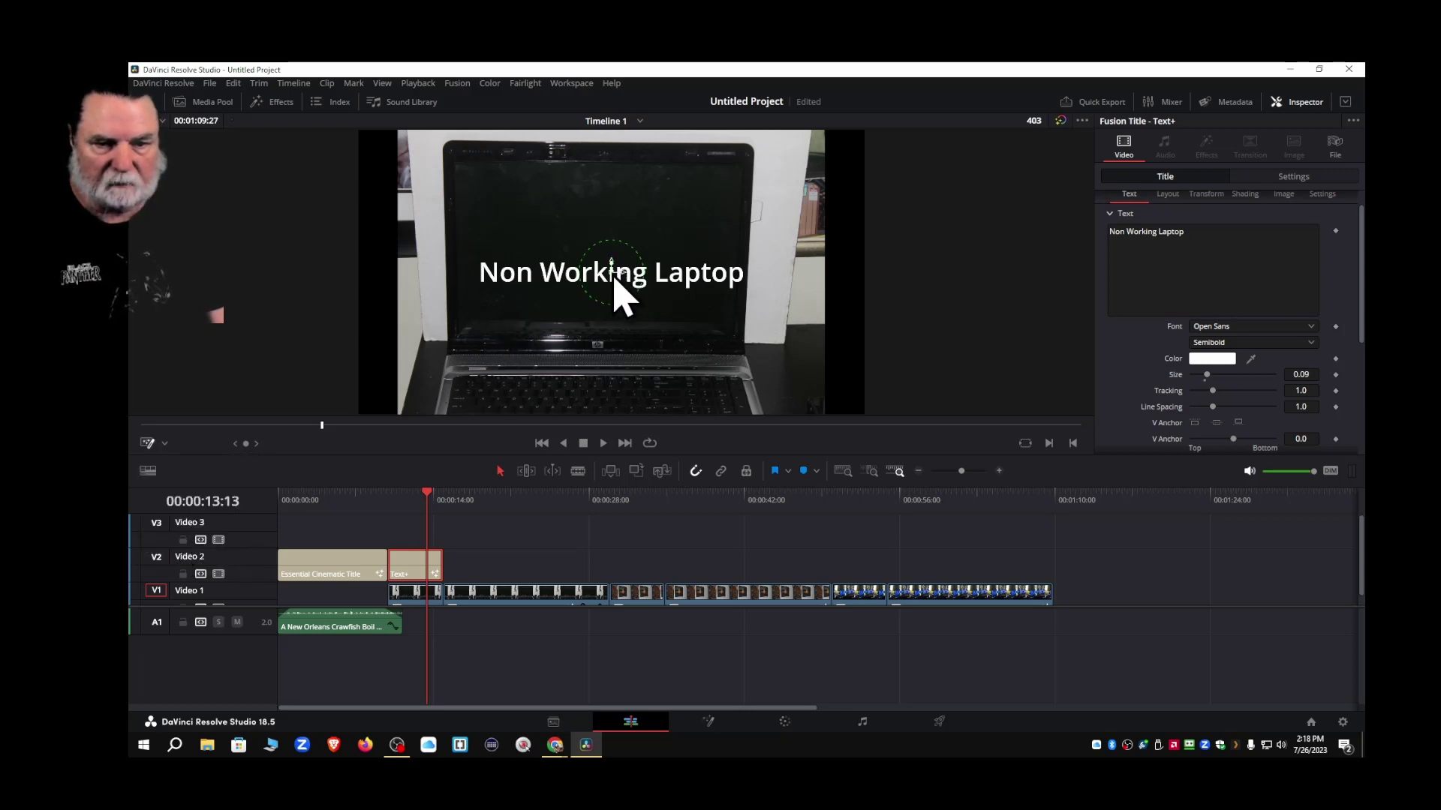
{"action": "left_click_drag", "start_coordinate": [613, 277], "coordinate": [598, 249]}
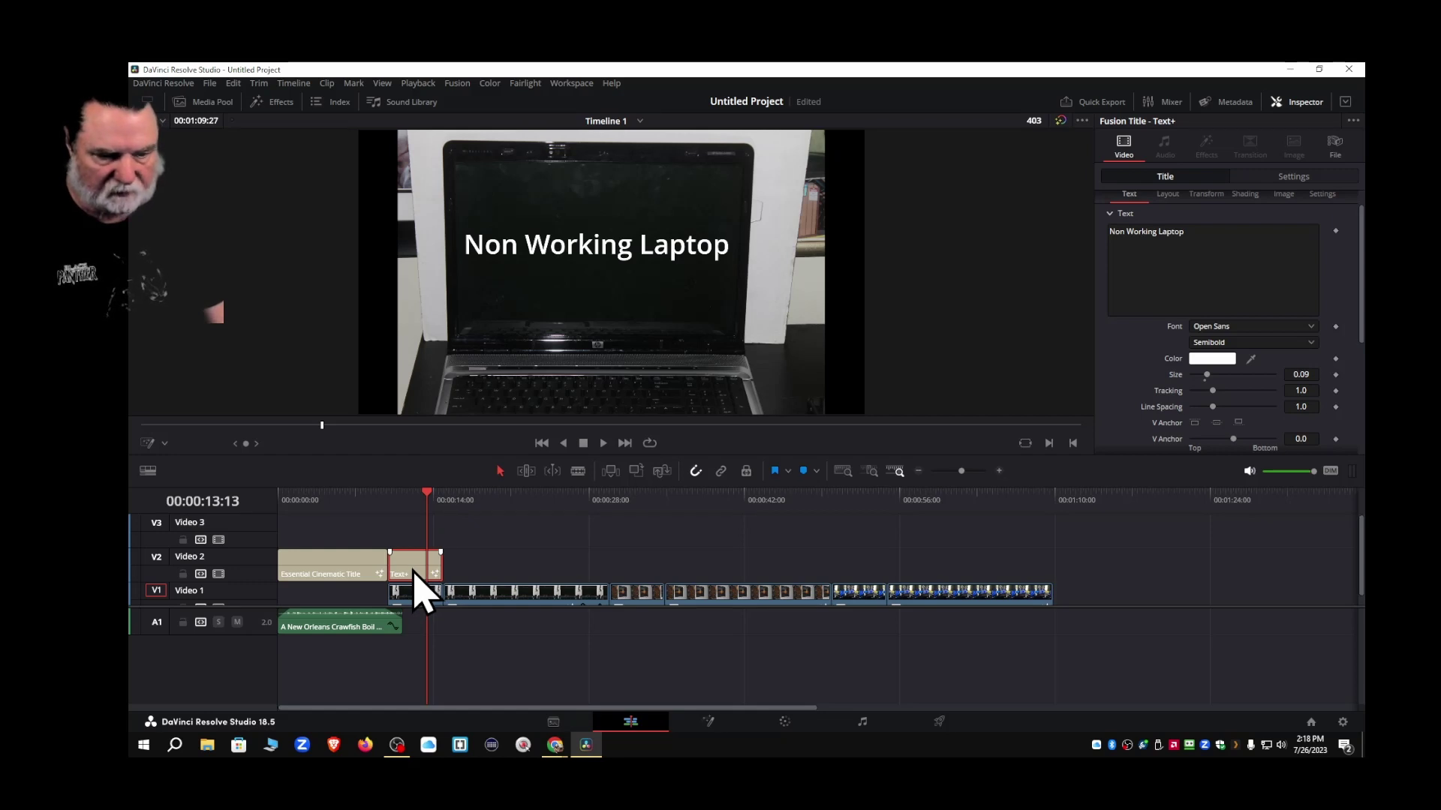
{"action": "left_click_drag", "start_coordinate": [412, 568], "coordinate": [861, 577]}
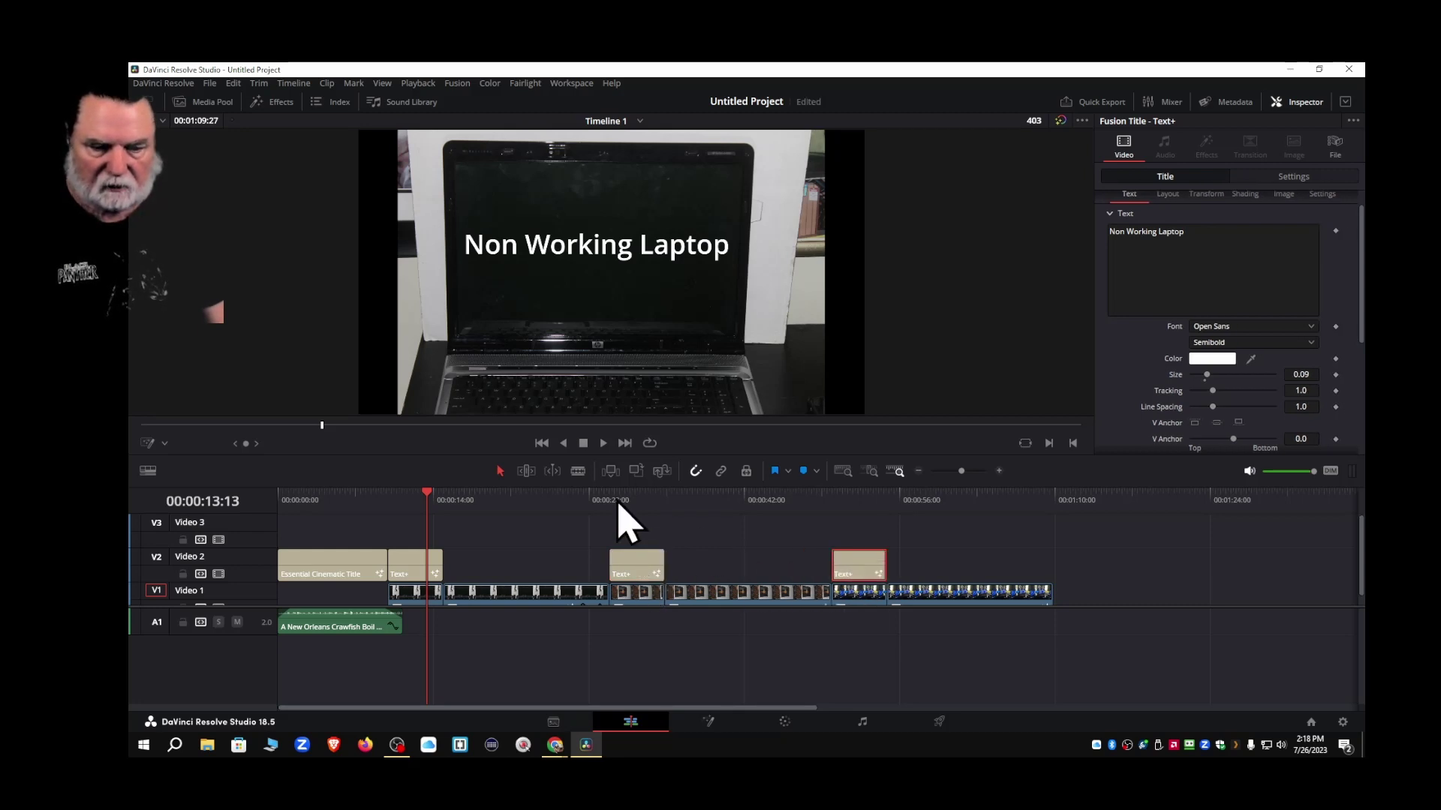
Replace the text of the caption copy over the picture-frames photo with "Two Still Photos"
{"action": "left_click", "coordinate": [618, 501]}
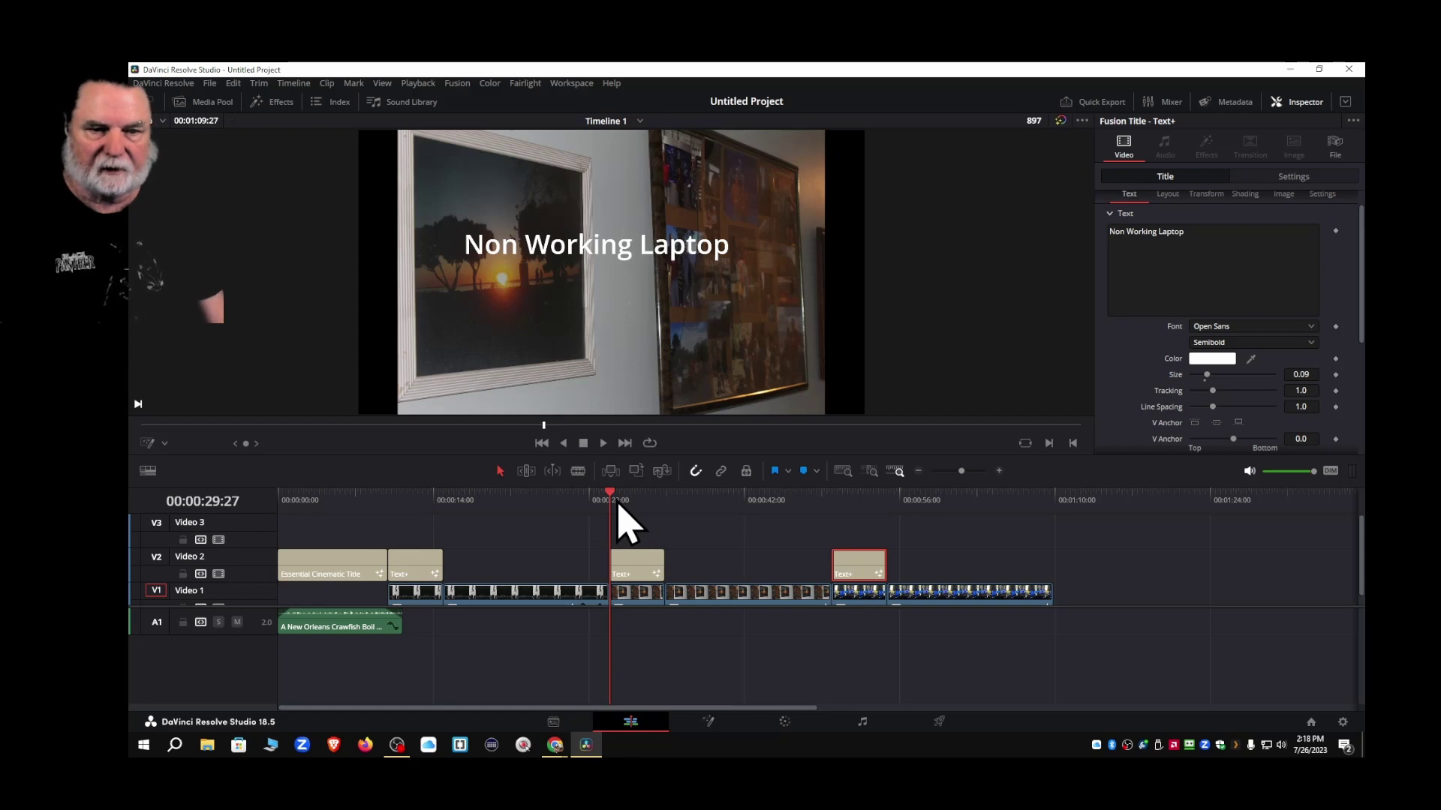
{"action": "left_click", "coordinate": [632, 579]}
{"action": "left_click", "coordinate": [1196, 241]}
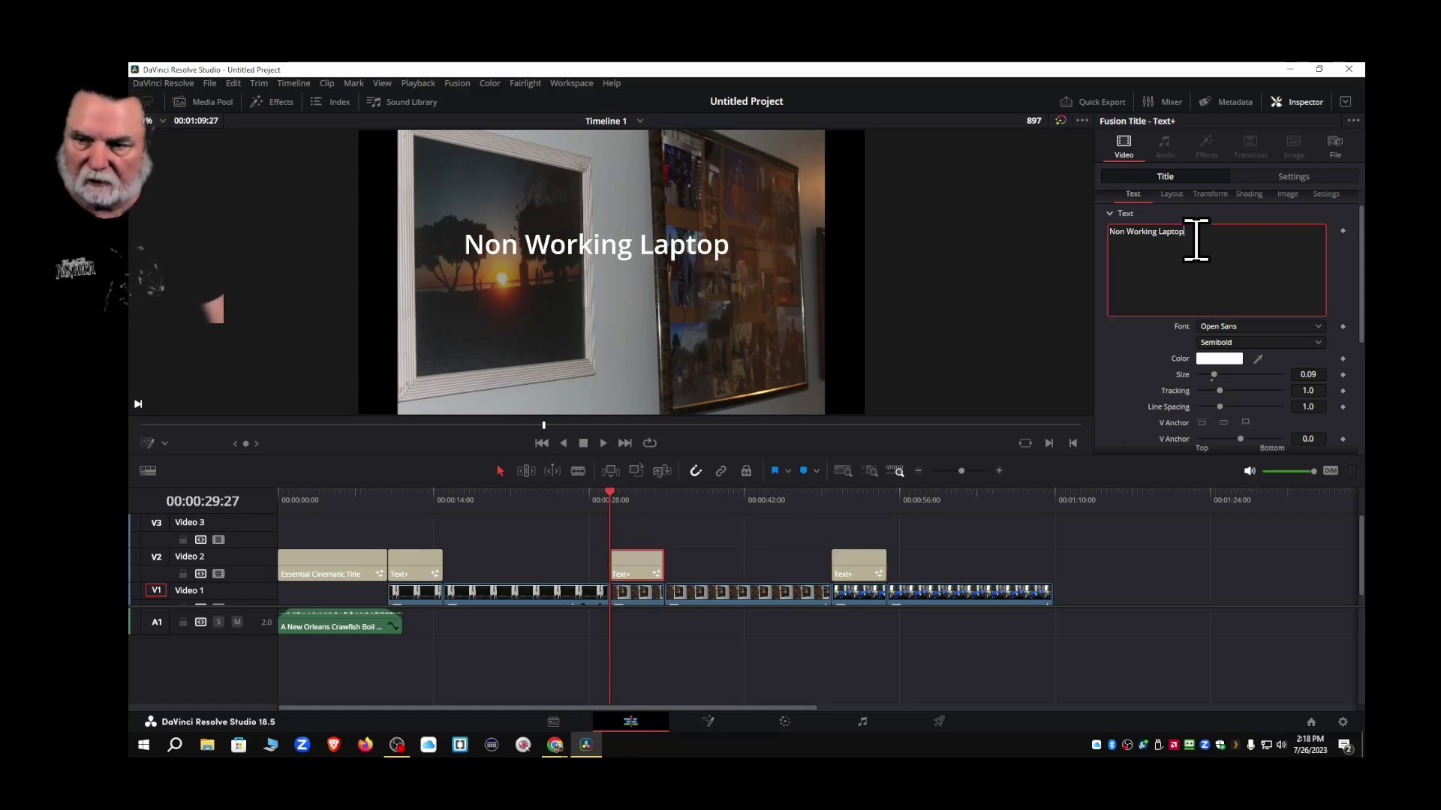
{"action": "key", "text": "BackSpace"}
{"action": "key", "text": "BackSpace"}
{"action": "key", "text": "BackSpace"}
{"action": "key", "text": "BackSpace"}
{"action": "key", "text": "BackSpace"}
{"action": "key", "text": "BackSpace"}
{"action": "key", "text": "BackSpace"}
{"action": "key", "text": "BackSpace"}
{"action": "key", "text": "BackSpace"}
{"action": "key", "text": "BackSpace"}
{"action": "key", "text": "BackSpace"}
{"action": "key", "text": "BackSpace"}
{"action": "key", "text": "BackSpace"}
{"action": "key", "text": "BackSpace"}
{"action": "key", "text": "BackSpace"}
{"action": "key", "text": "BackSpace"}
{"action": "key", "text": "BackSpace"}
{"action": "key", "text": "BackSpace"}
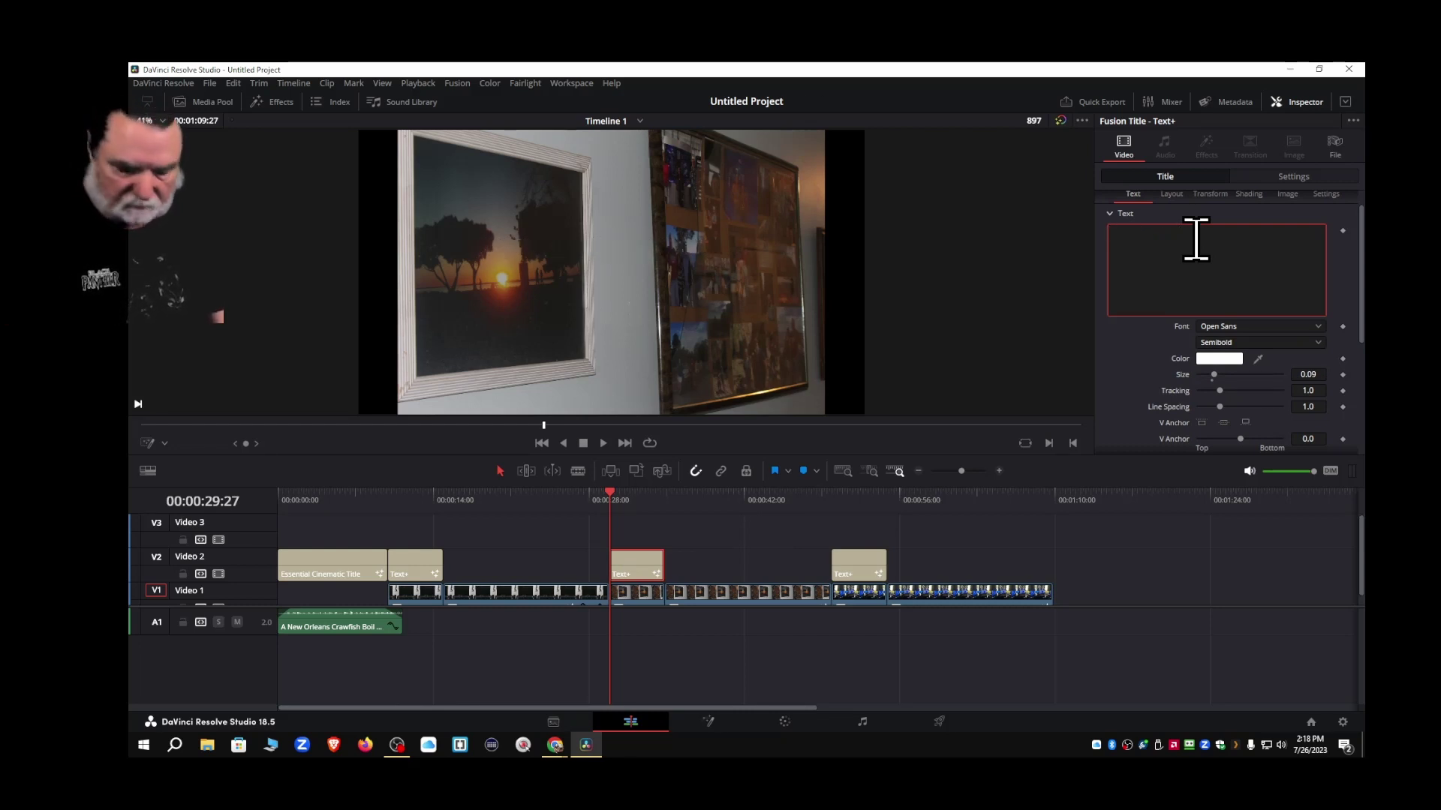
{"action": "type", "text": "Two Still"}
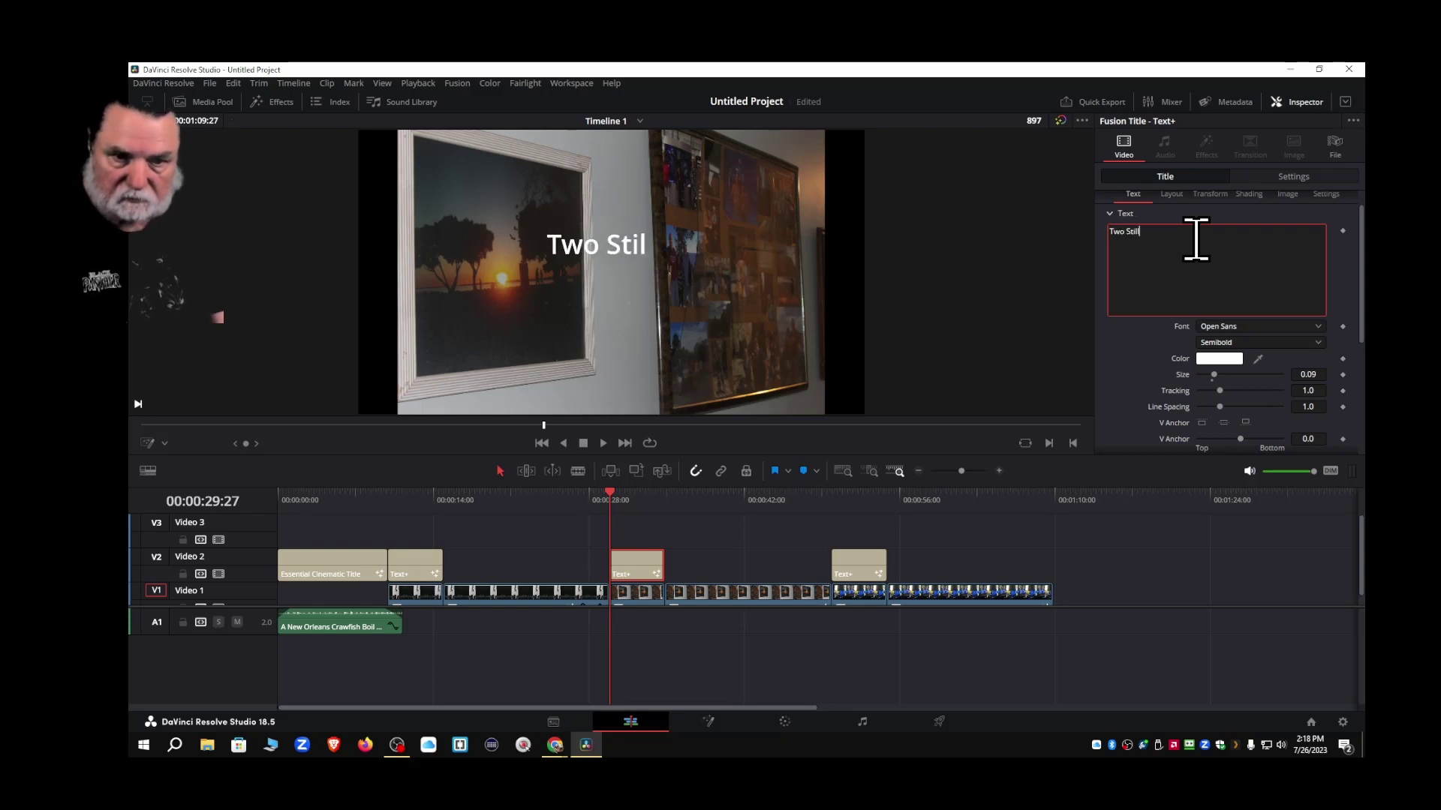
{"action": "type", "text": " Photos"}
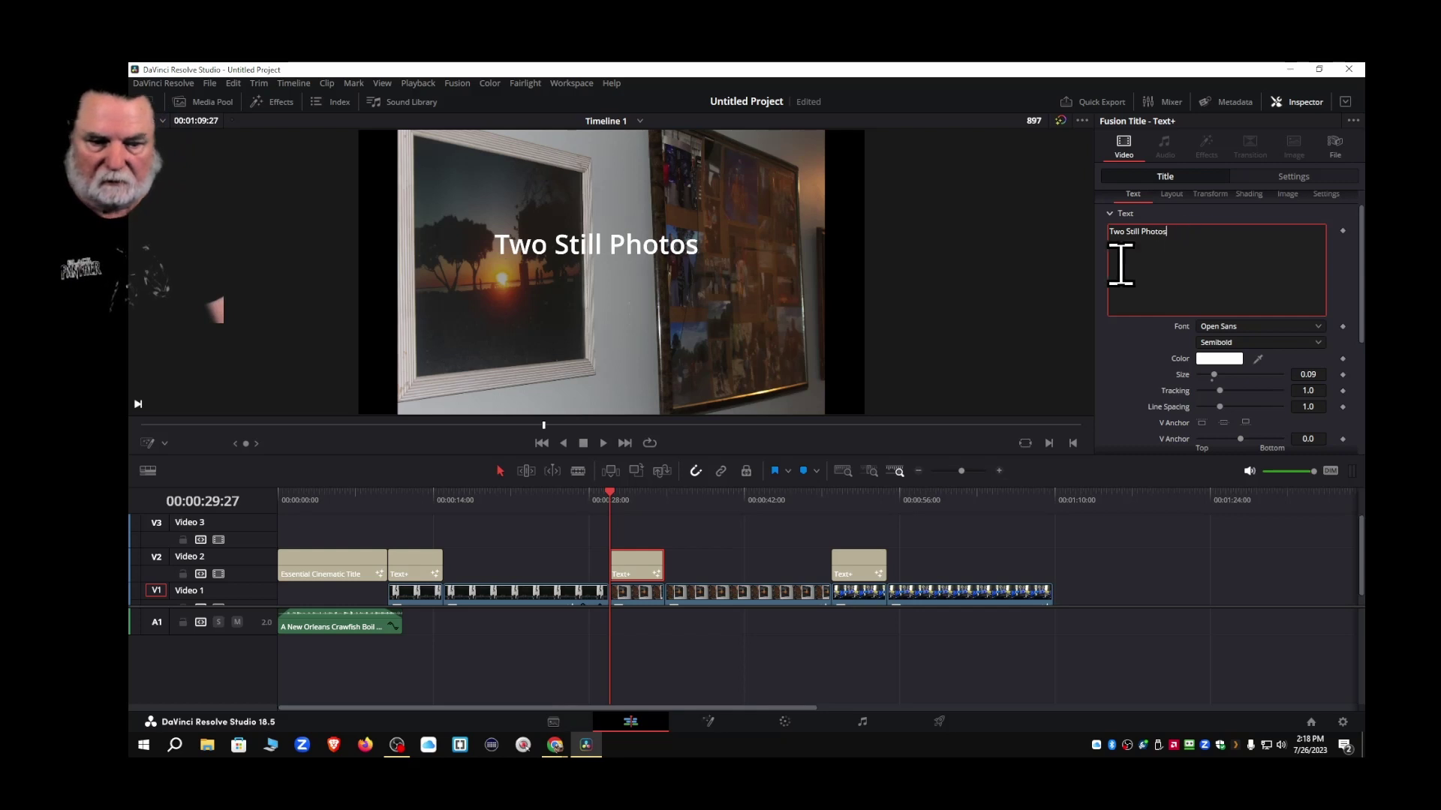
Set the "Two Still Photos" caption's direction to Vertical and move it onto the wall between the two picture frames
{"action": "left_click", "coordinate": [145, 445]}
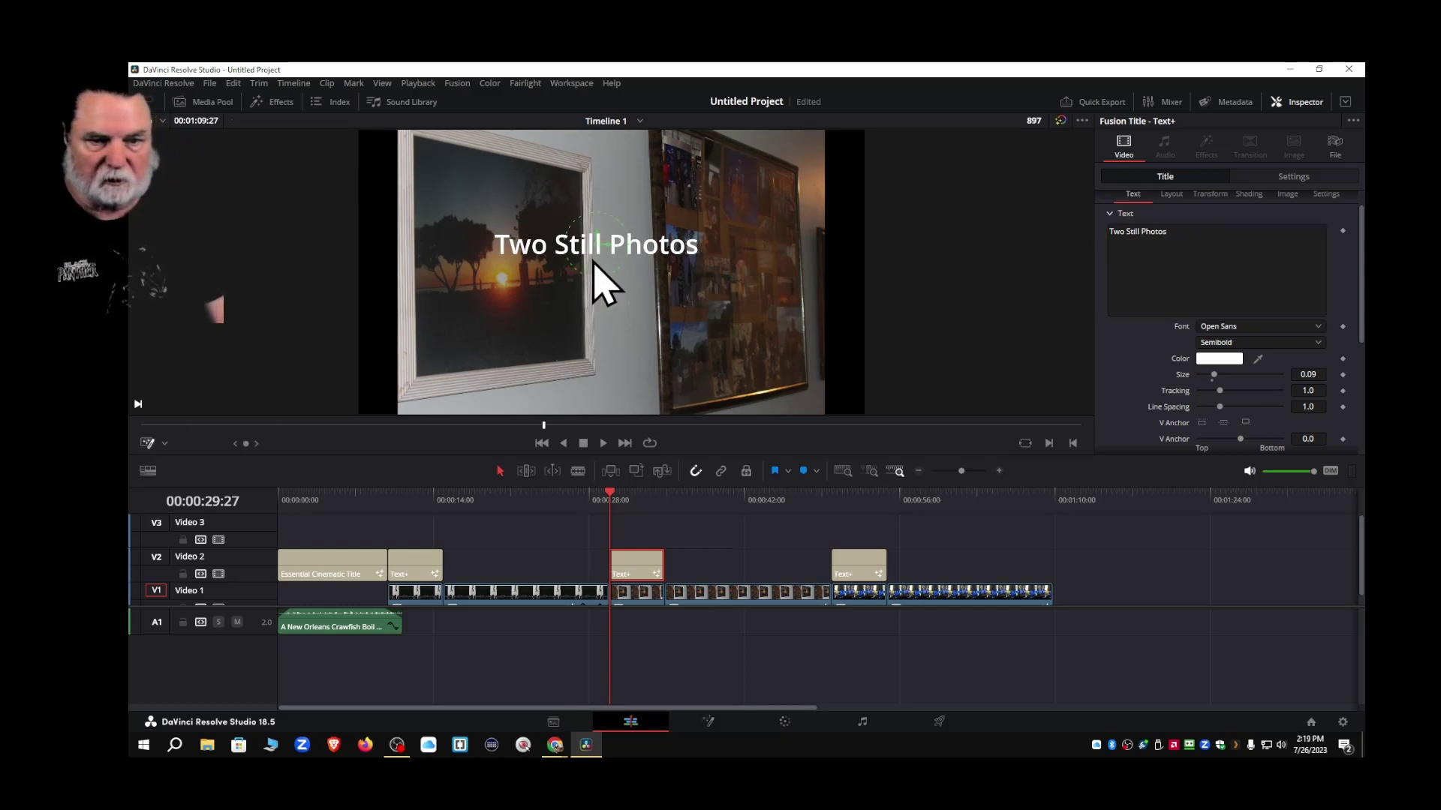
{"action": "left_click_drag", "start_coordinate": [598, 253], "coordinate": [554, 400]}
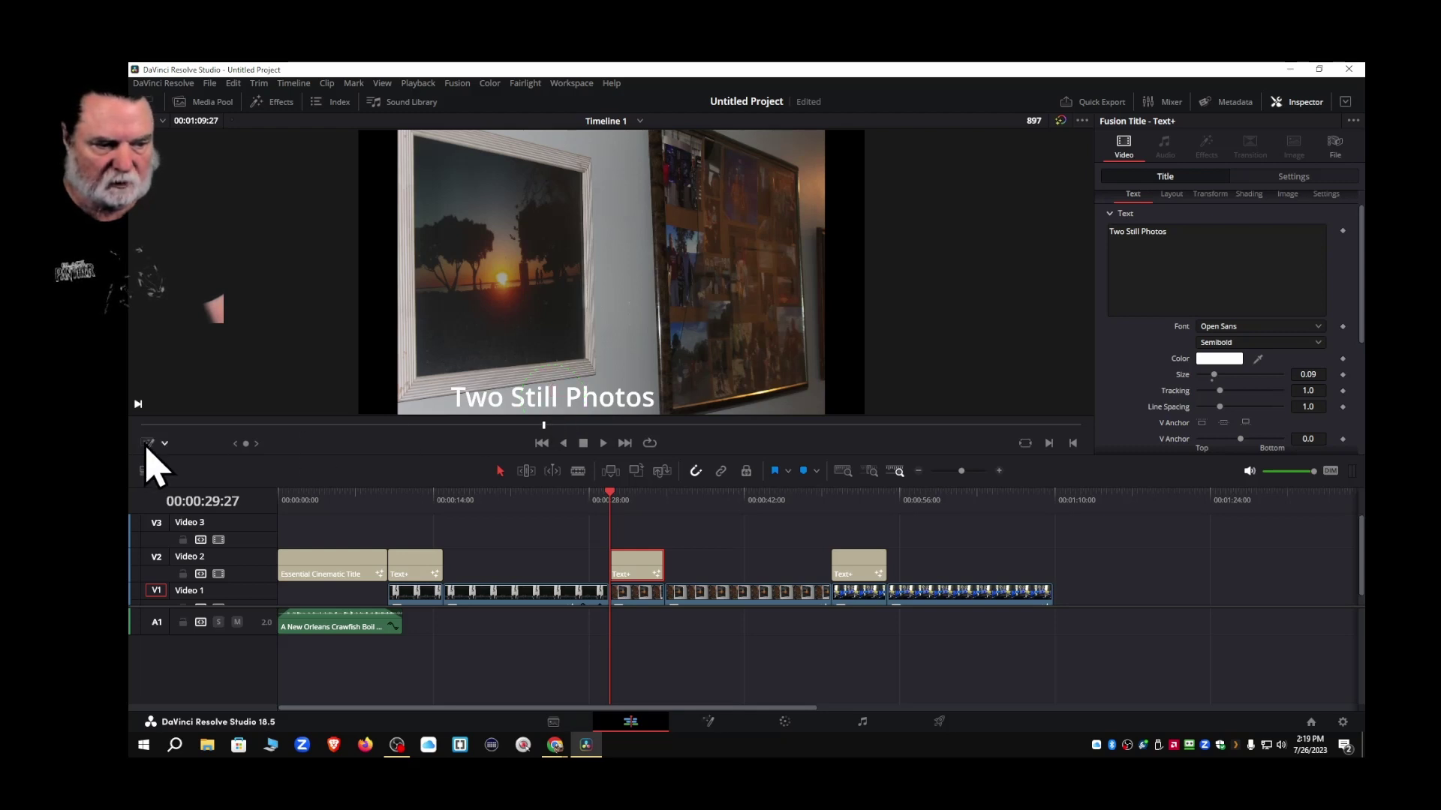
{"action": "scroll", "coordinate": [1135, 403], "scroll_direction": "down", "scroll_amount": 5}
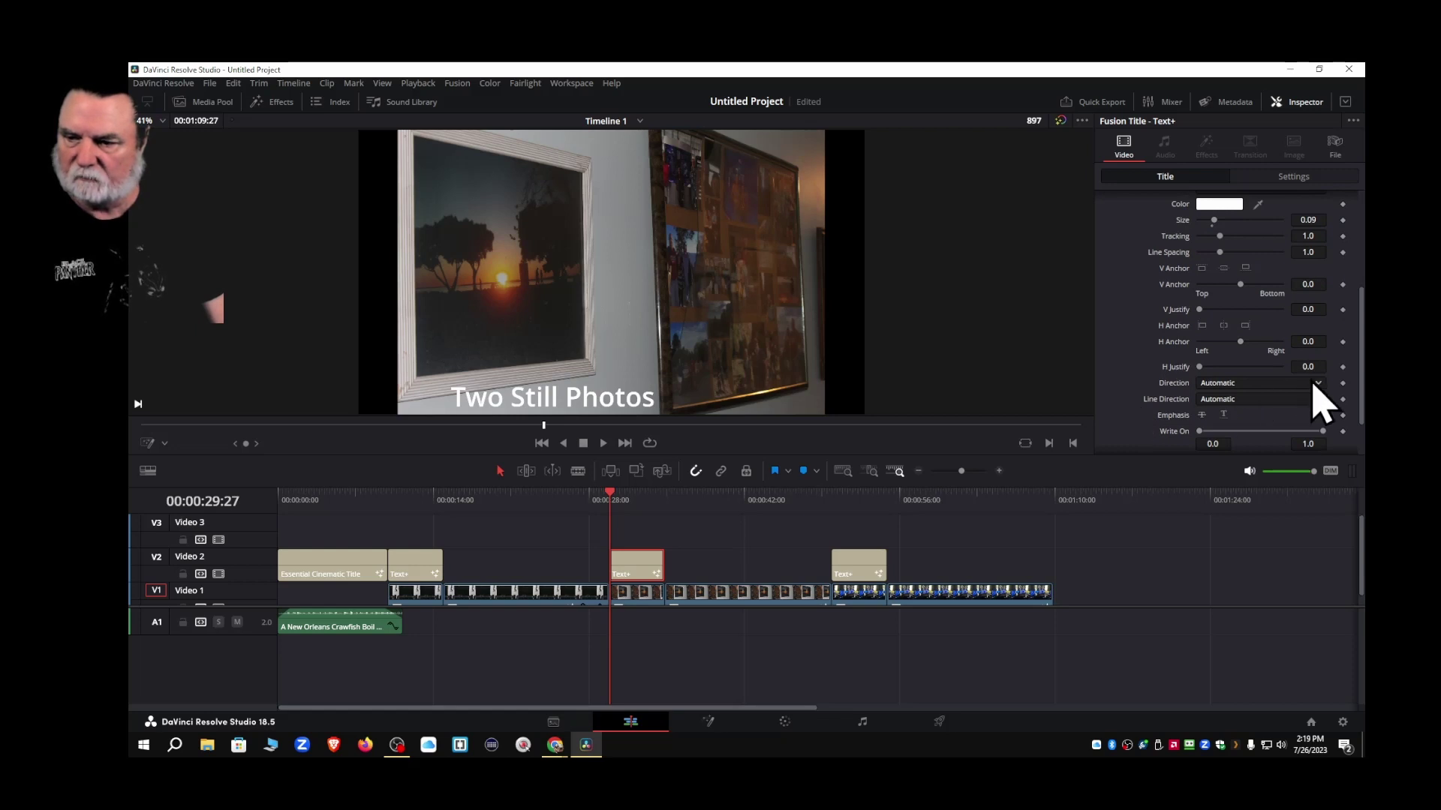
{"action": "left_click", "coordinate": [1318, 384]}
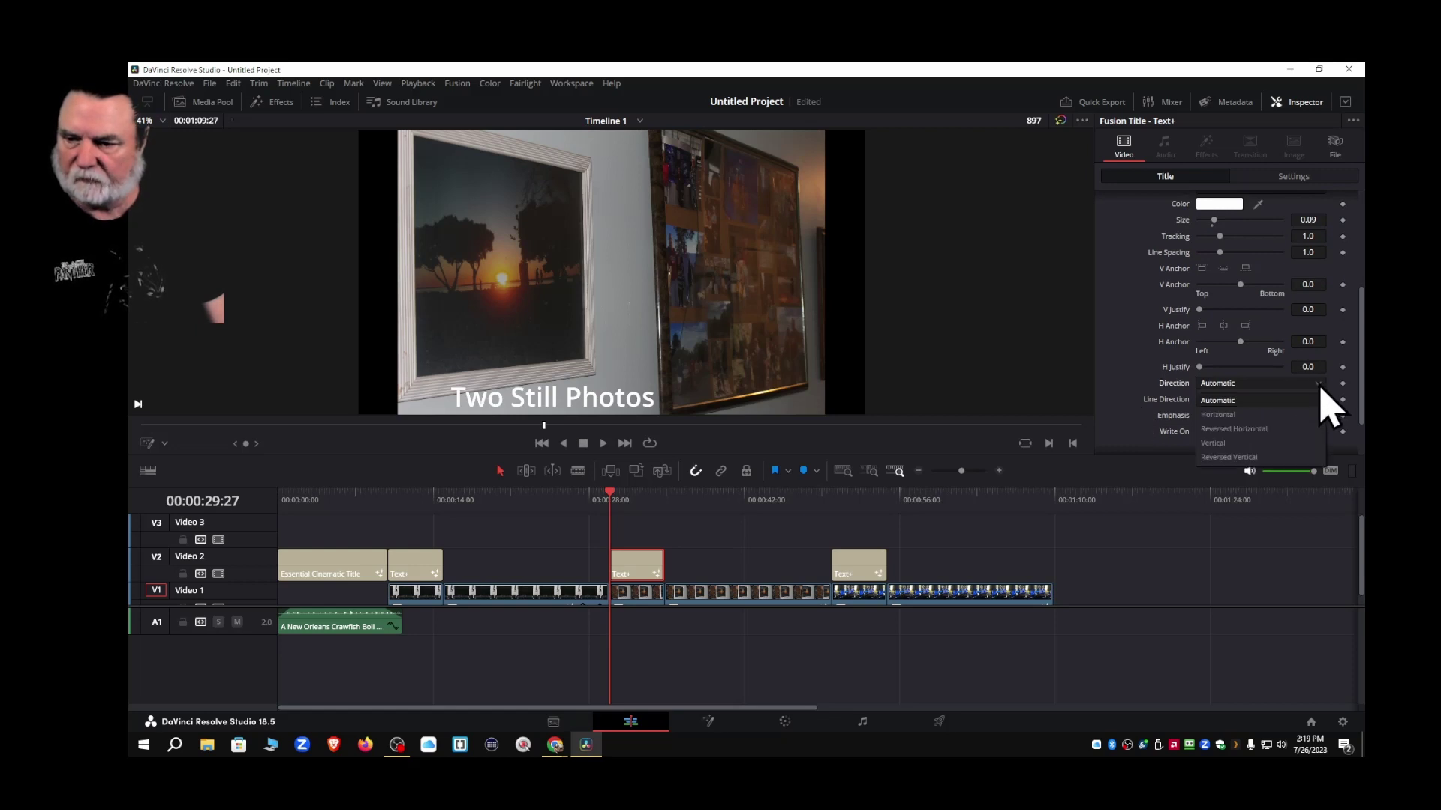
{"action": "left_click", "coordinate": [1217, 433]}
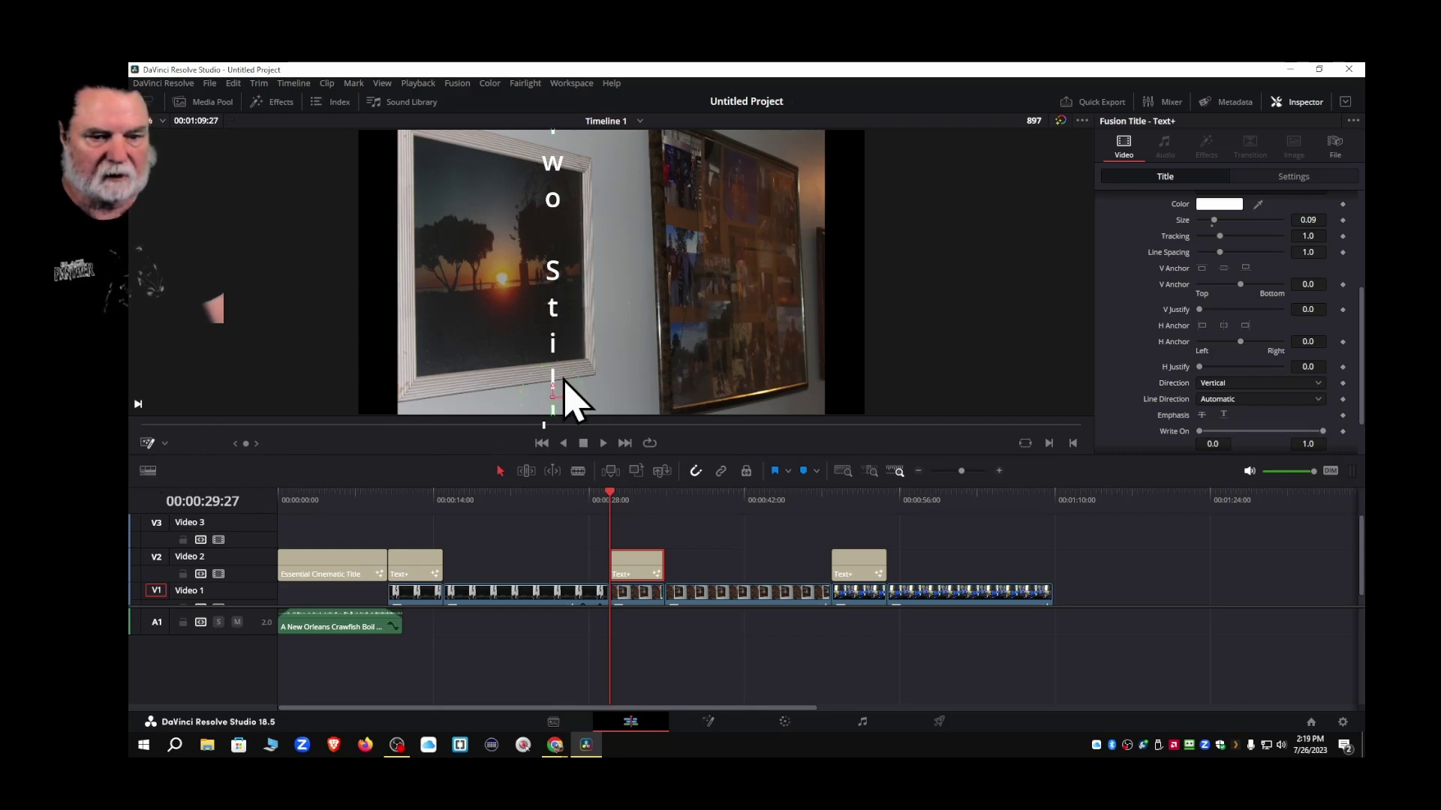
{"action": "left_click_drag", "start_coordinate": [553, 399], "coordinate": [622, 300]}
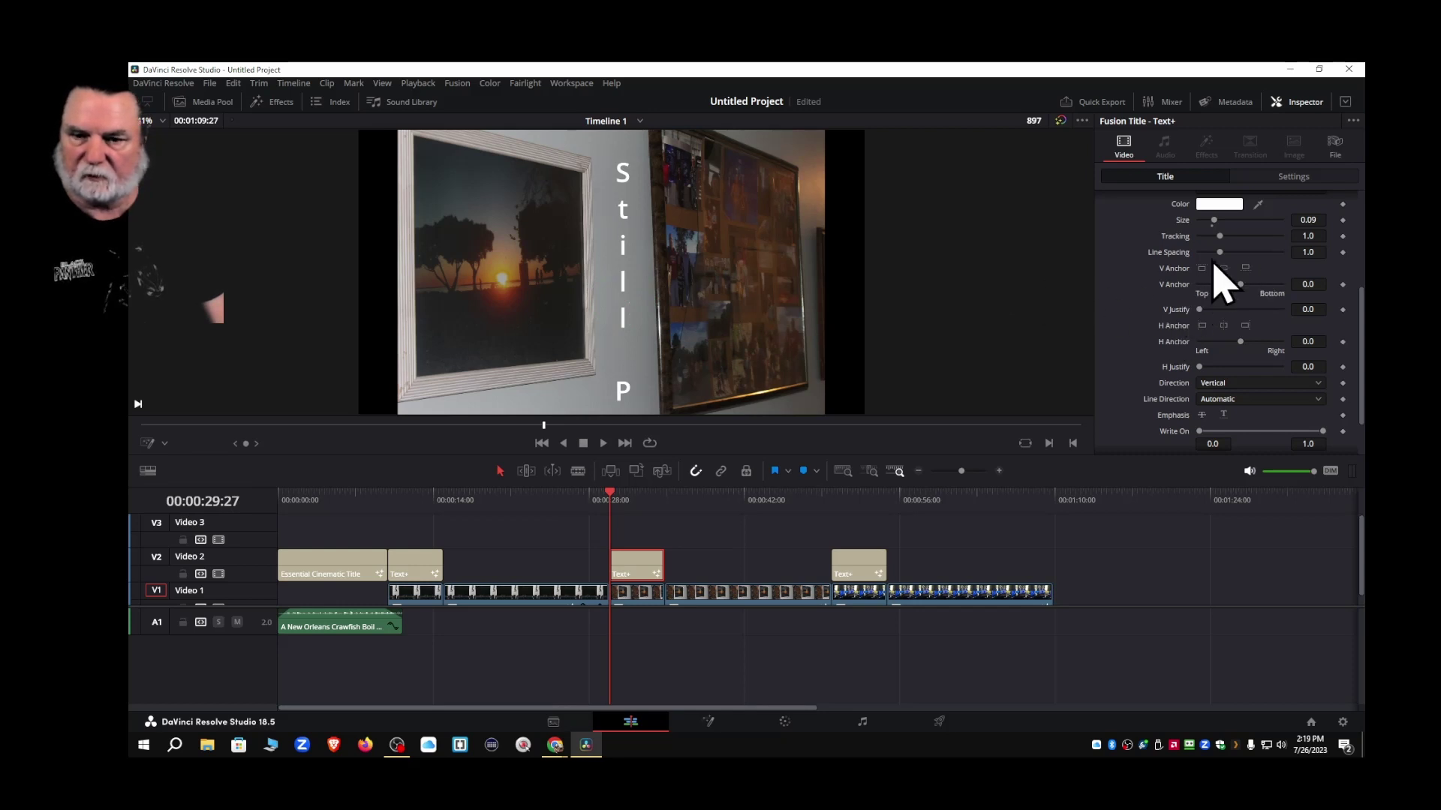
Reduce the vertical caption's size to 0.0396 and reposition it so the whole text fits between the frames
{"action": "left_click_drag", "start_coordinate": [1310, 219], "coordinate": [1278, 219]}
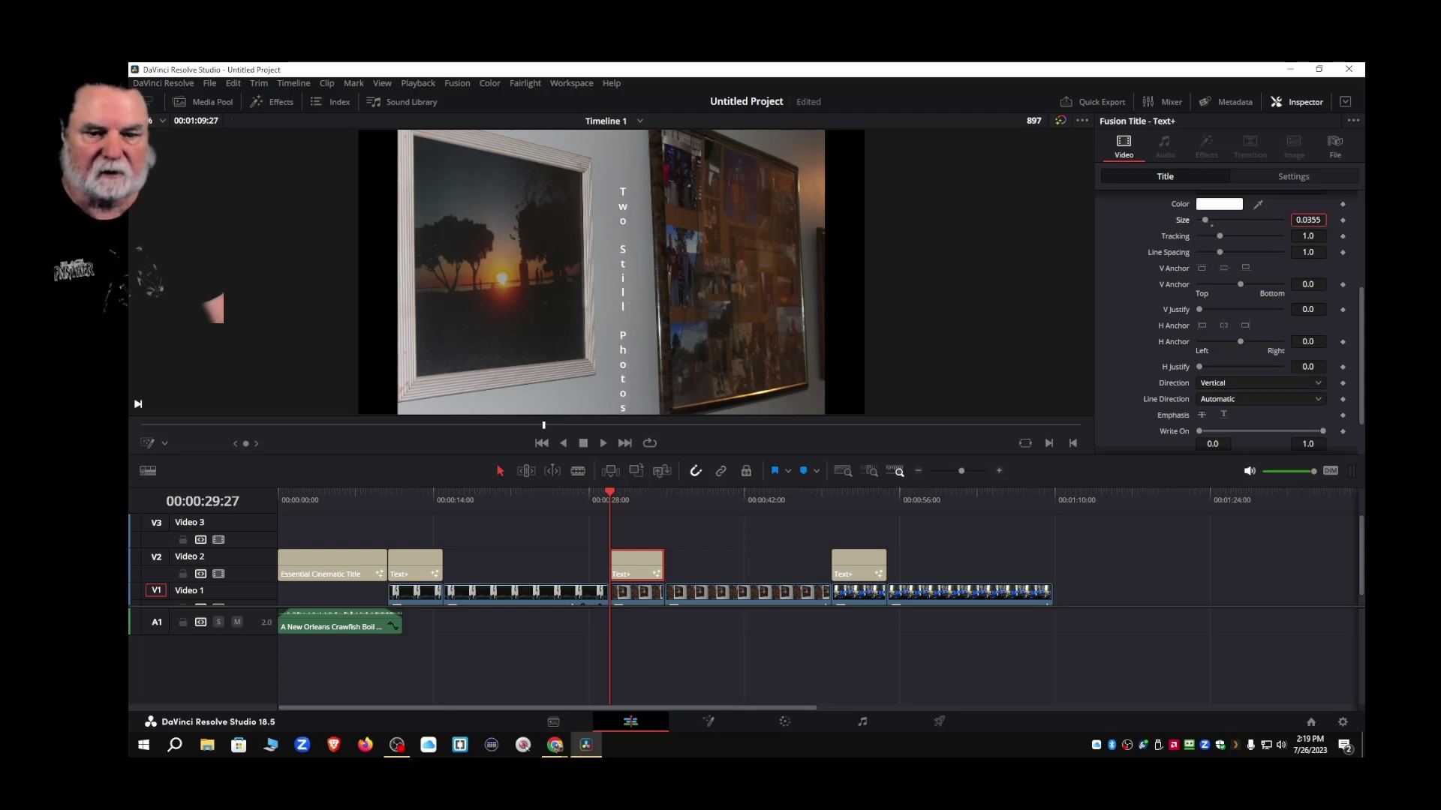
{"action": "left_click", "coordinate": [148, 444]}
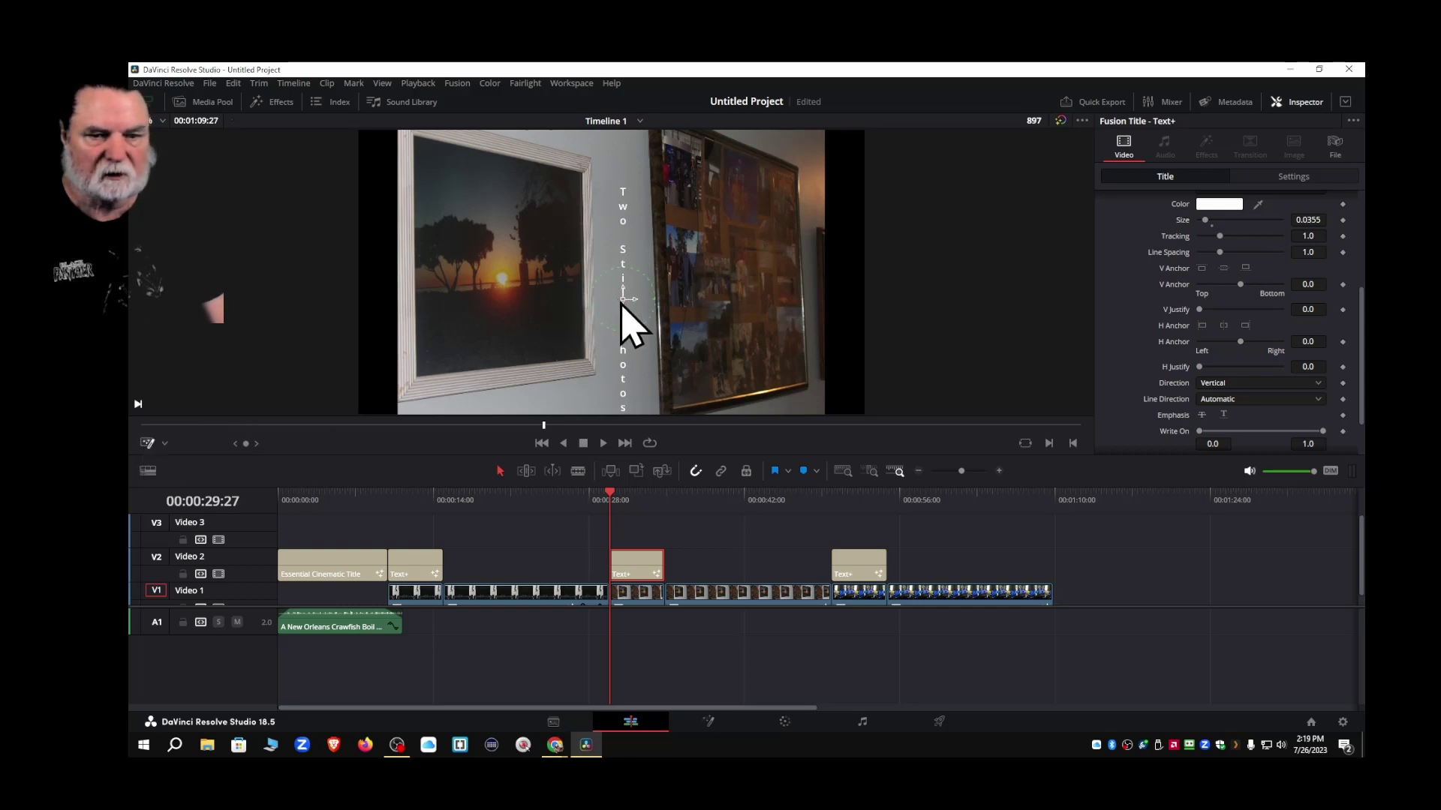
{"action": "left_click_drag", "start_coordinate": [624, 299], "coordinate": [626, 256]}
{"action": "left_click", "coordinate": [148, 446]}
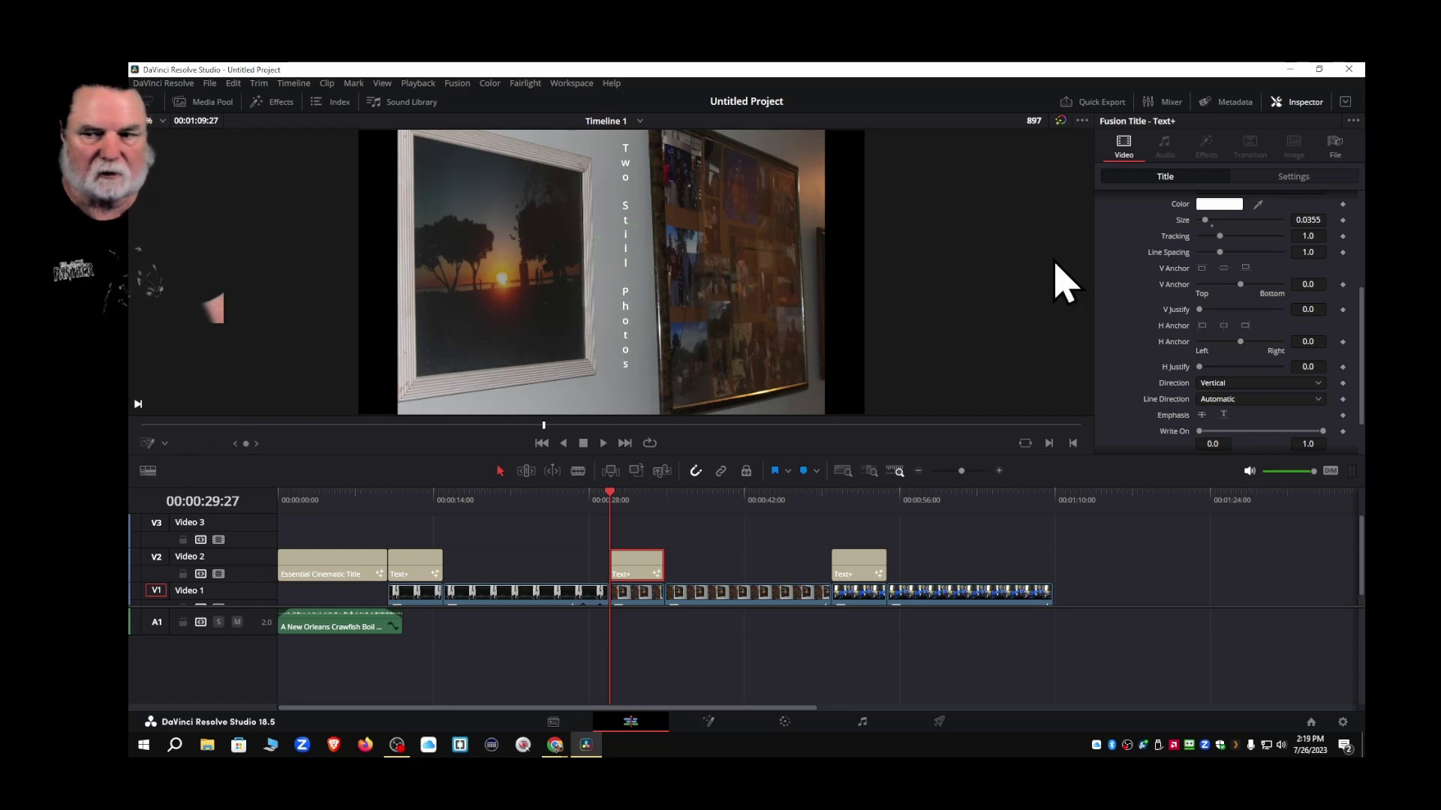
{"action": "left_click_drag", "start_coordinate": [1303, 219], "coordinate": [1307, 219]}
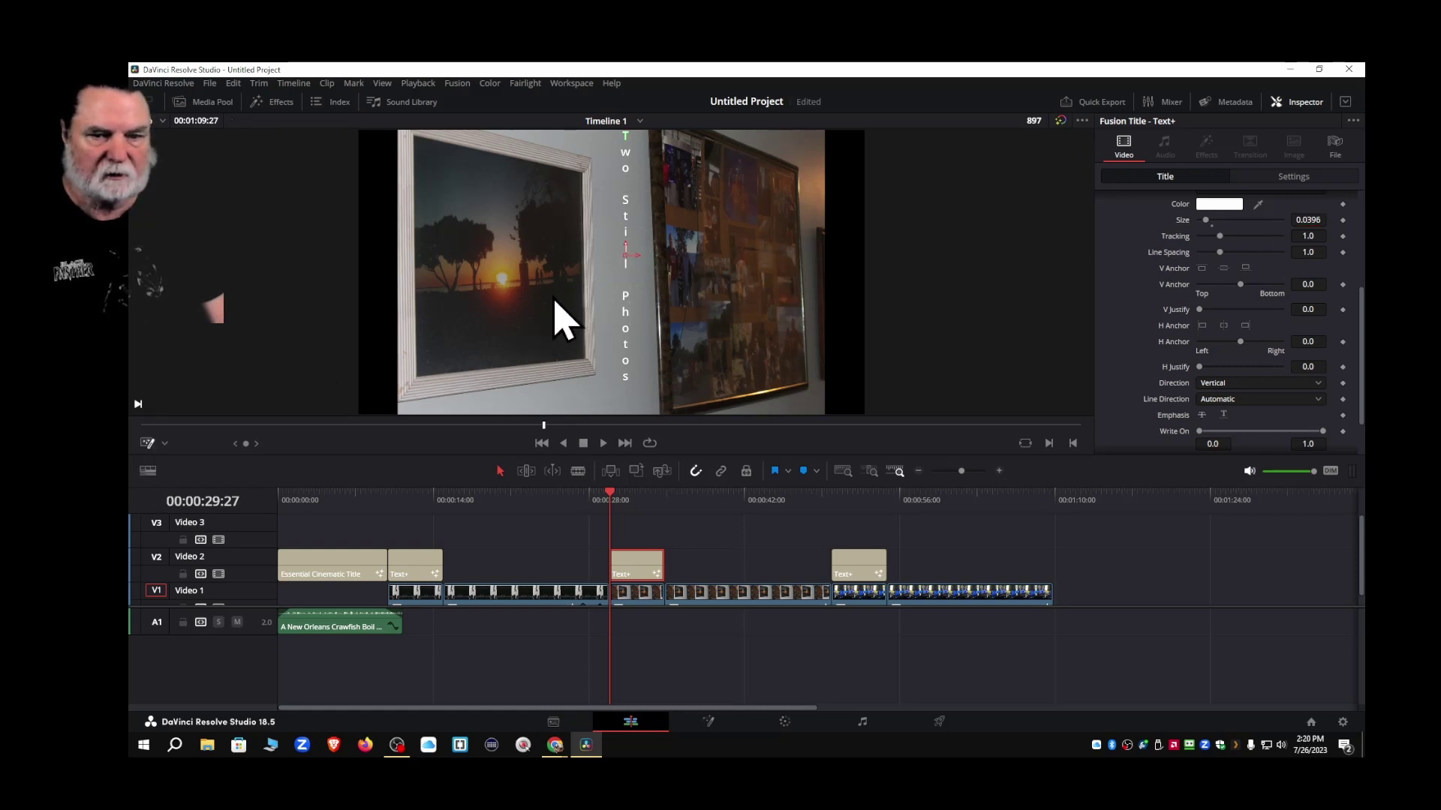
{"action": "left_click_drag", "start_coordinate": [627, 258], "coordinate": [626, 276]}
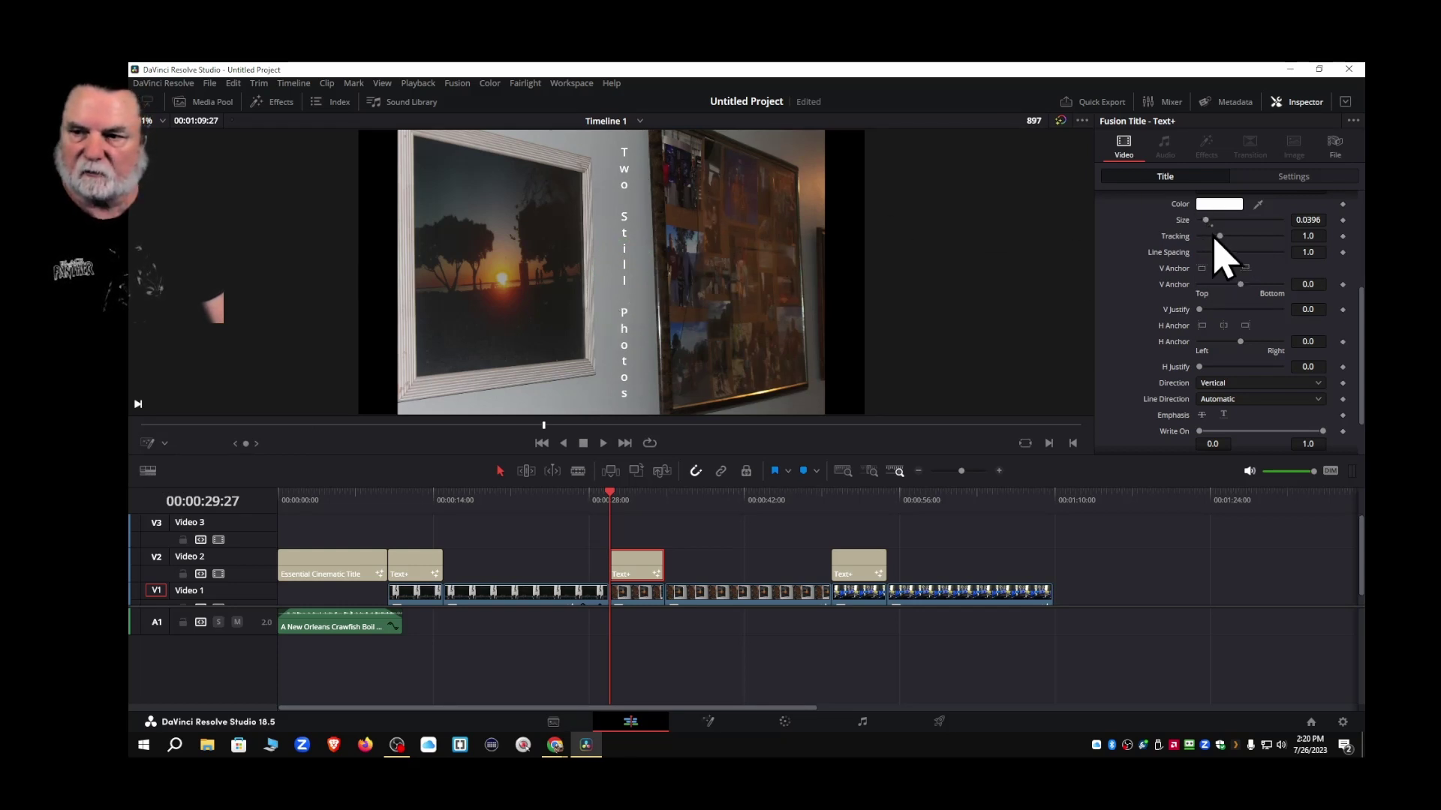
Set the vertical caption's tracking to 1.071 and its color to black (#000000)
{"action": "left_click_drag", "start_coordinate": [1221, 239], "coordinate": [1223, 240]}
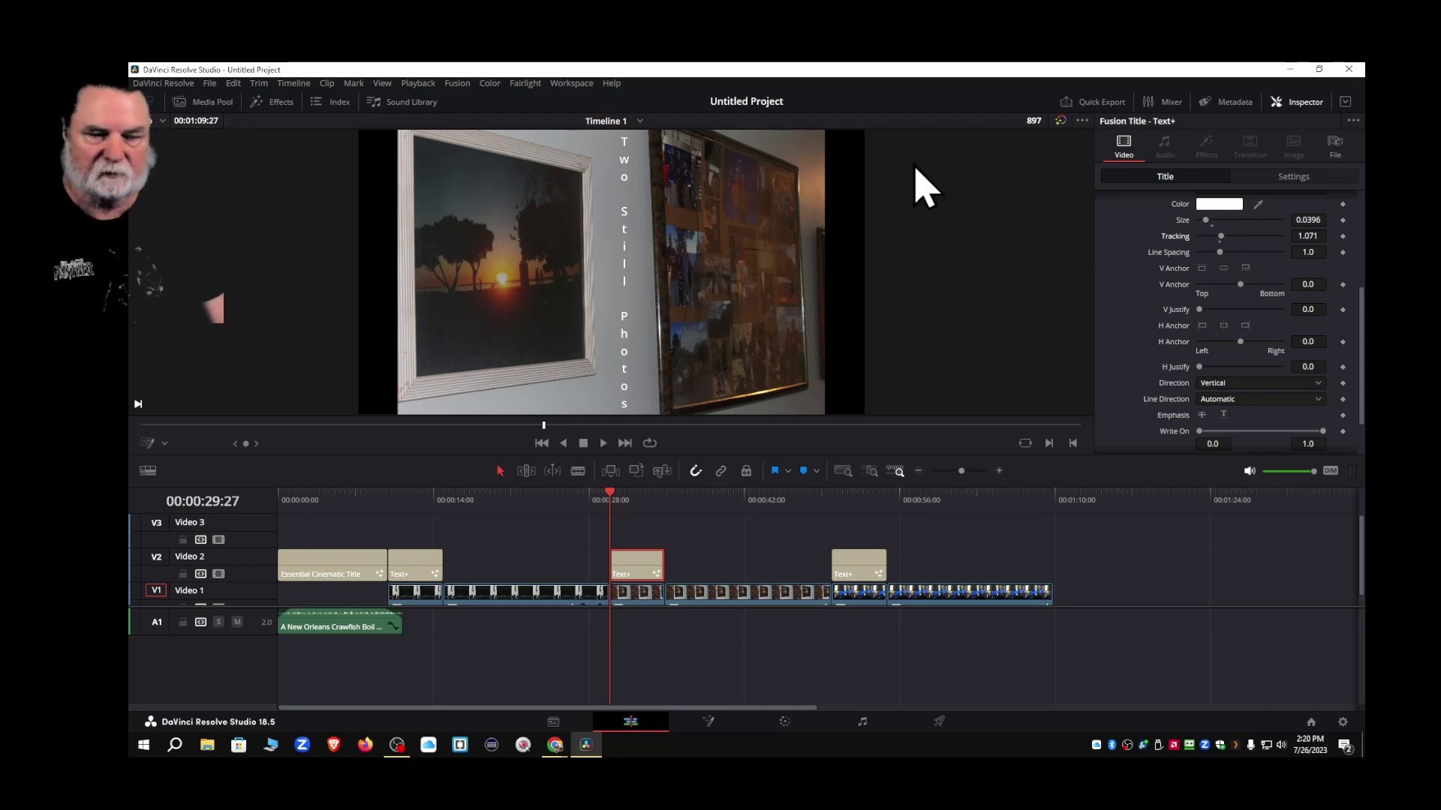
{"action": "left_click", "coordinate": [1217, 204]}
{"action": "left_click", "coordinate": [590, 305]}
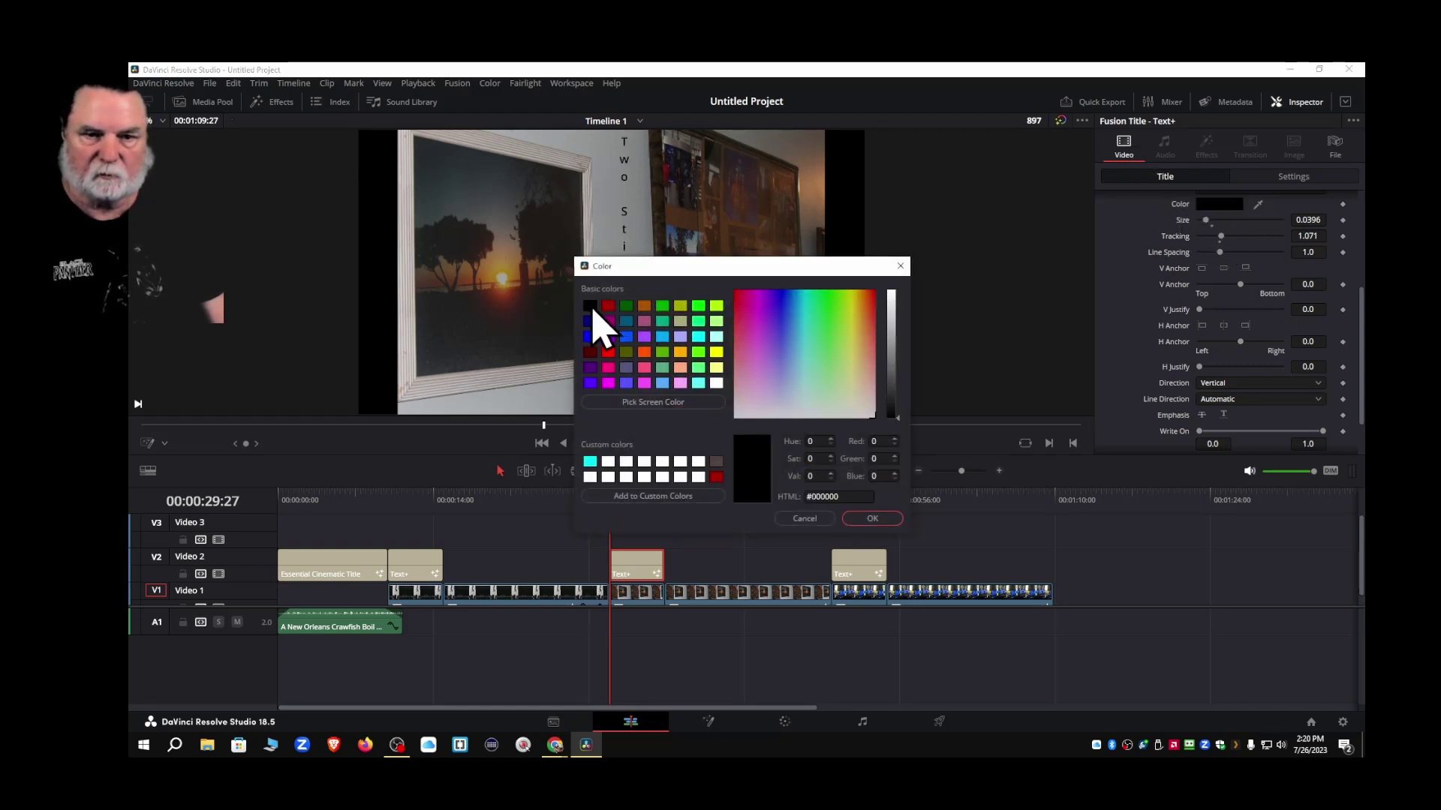
{"action": "left_click", "coordinate": [872, 518]}
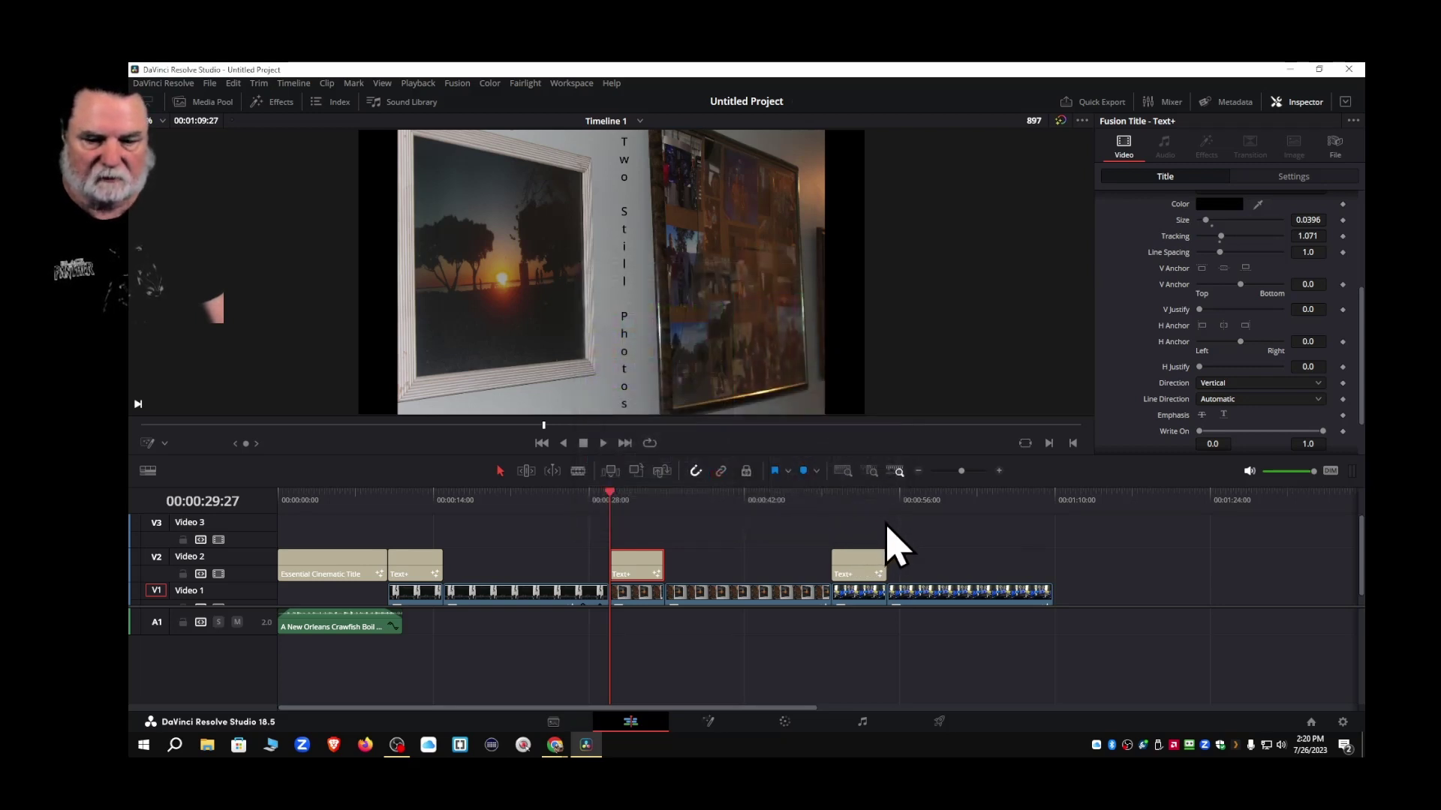
Replace the text of the caption copy over the desk photo with "Four Monitors"
{"action": "left_click_drag", "start_coordinate": [611, 502], "coordinate": [835, 510]}
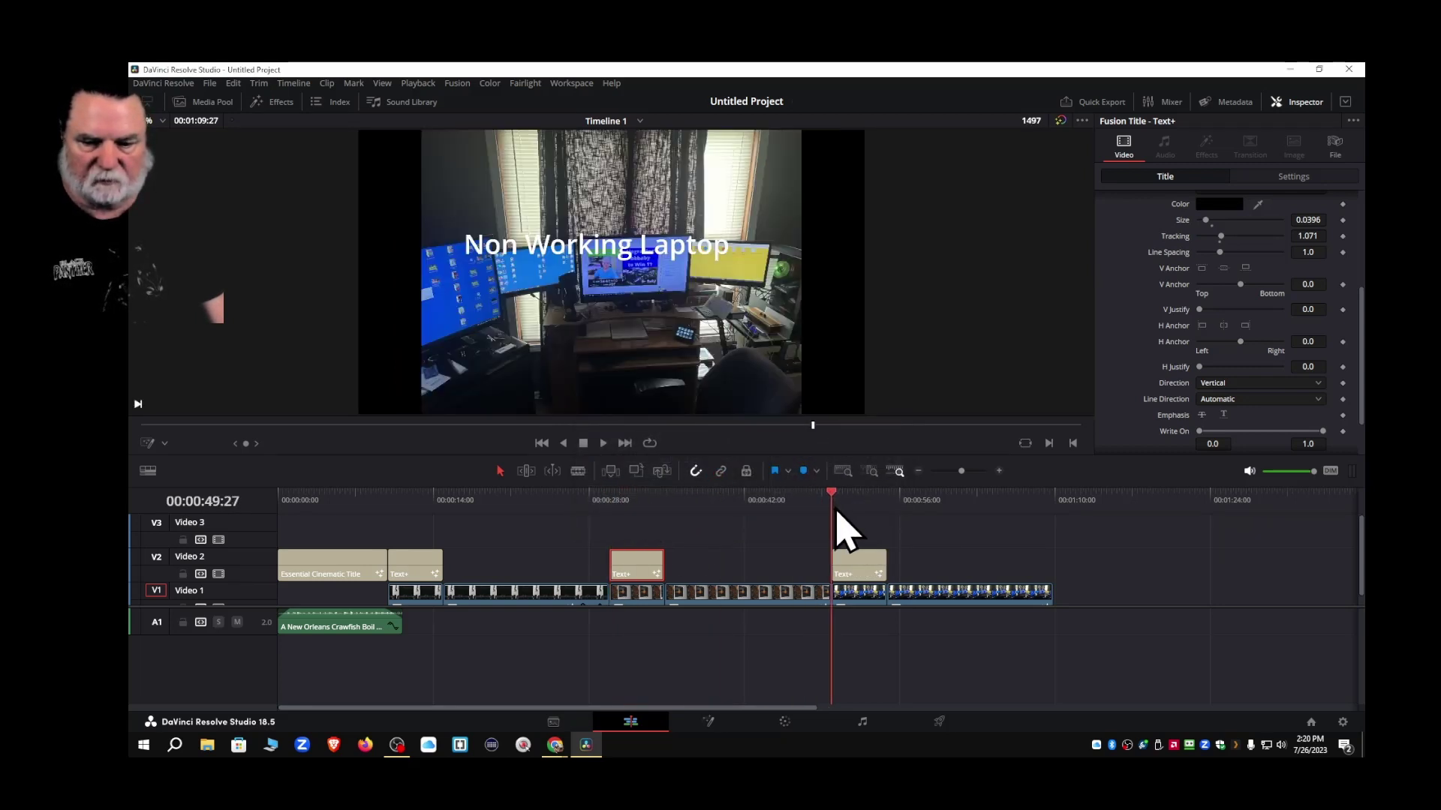
{"action": "left_click", "coordinate": [862, 568]}
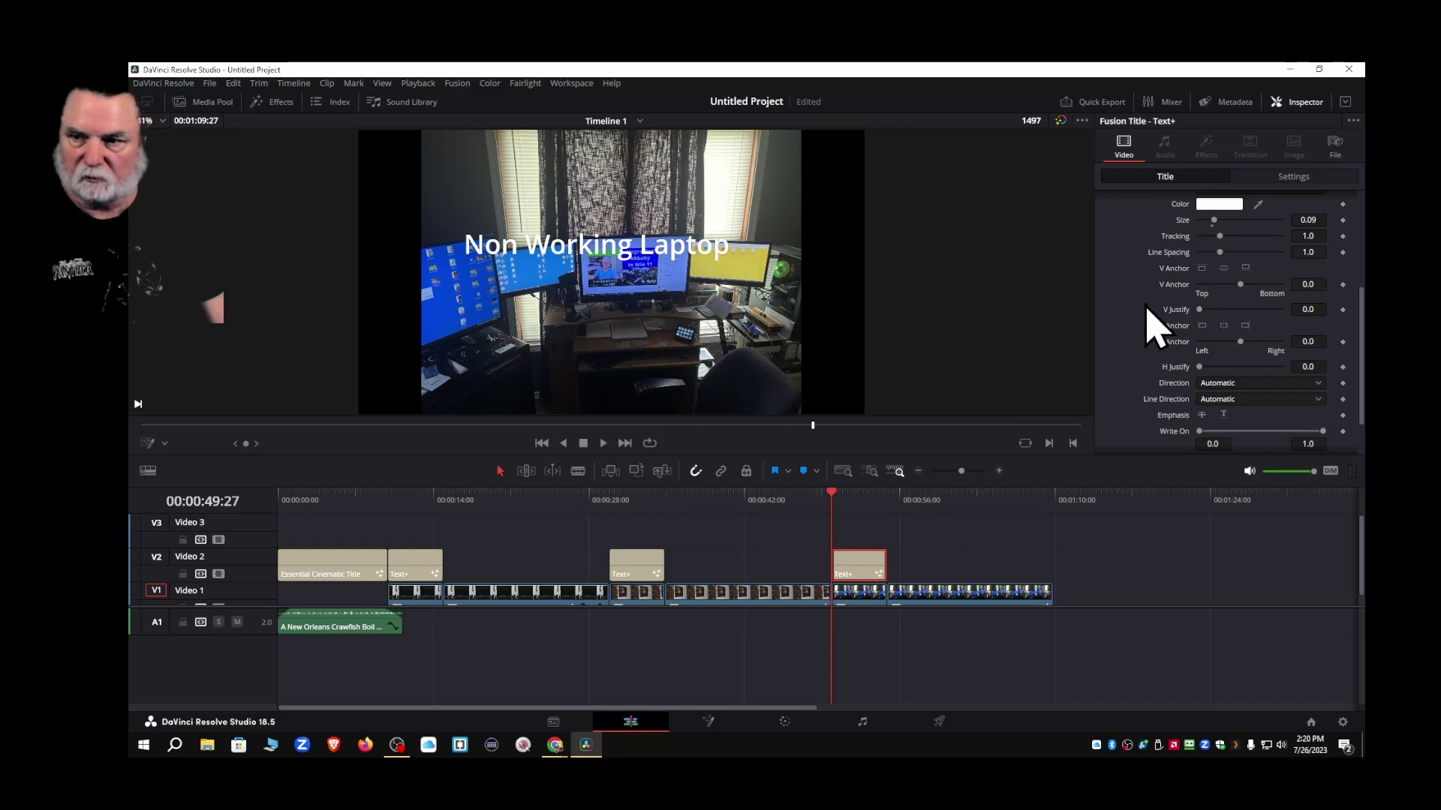
{"action": "scroll", "coordinate": [1149, 315], "scroll_direction": "up", "scroll_amount": 3}
{"action": "left_click", "coordinate": [1188, 259]}
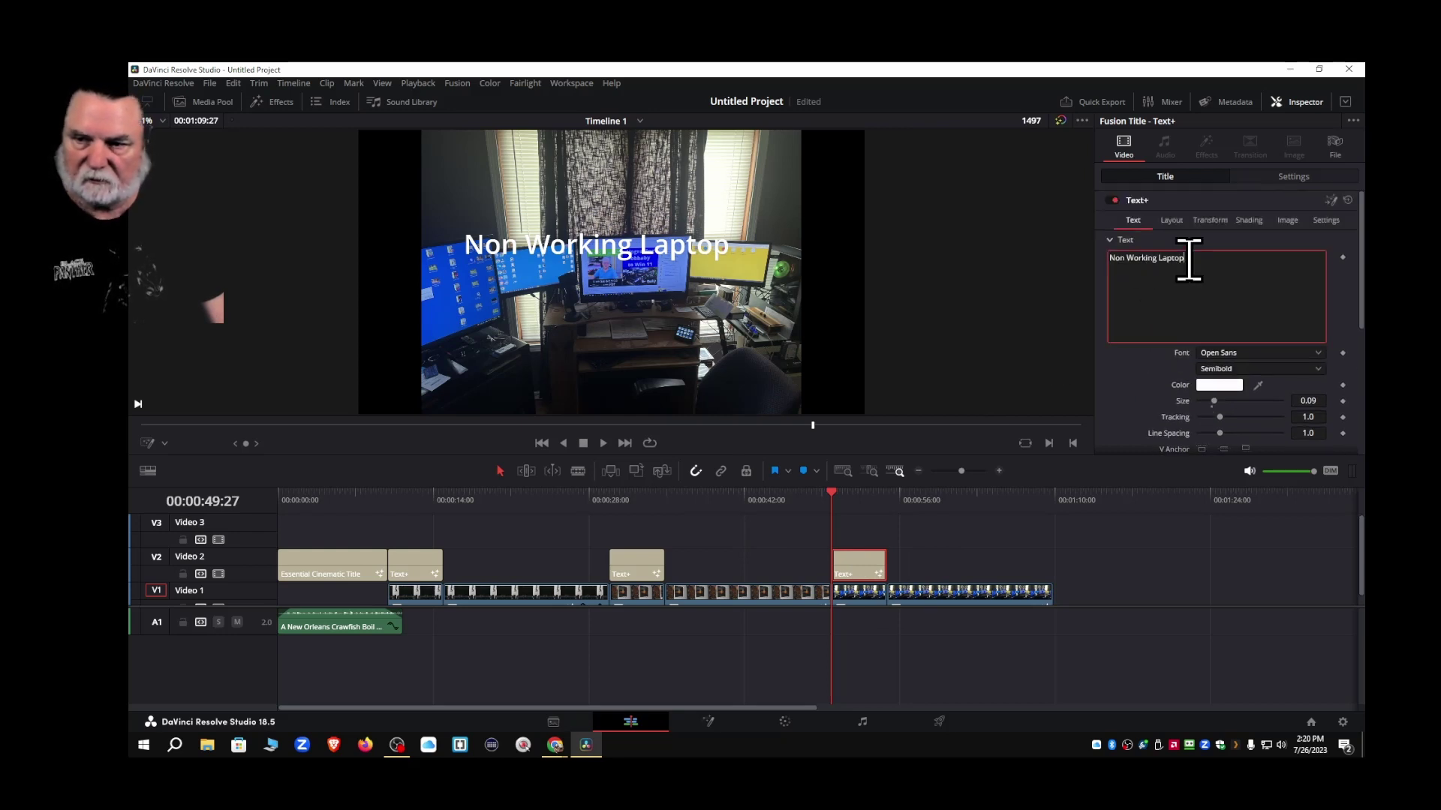
{"action": "key", "text": "BackSpace"}
{"action": "key", "text": "BackSpace"}
{"action": "key", "text": "BackSpace"}
{"action": "key", "text": "BackSpace"}
{"action": "key", "text": "BackSpace"}
{"action": "key", "text": "BackSpace"}
{"action": "key", "text": "BackSpace"}
{"action": "key", "text": "BackSpace"}
{"action": "key", "text": "BackSpace"}
{"action": "key", "text": "BackSpace"}
{"action": "key", "text": "BackSpace"}
{"action": "key", "text": "BackSpace"}
{"action": "key", "text": "BackSpace"}
{"action": "key", "text": "BackSpace"}
{"action": "key", "text": "BackSpace"}
{"action": "key", "text": "BackSpace"}
{"action": "key", "text": "BackSpace"}
{"action": "key", "text": "BackSpace"}
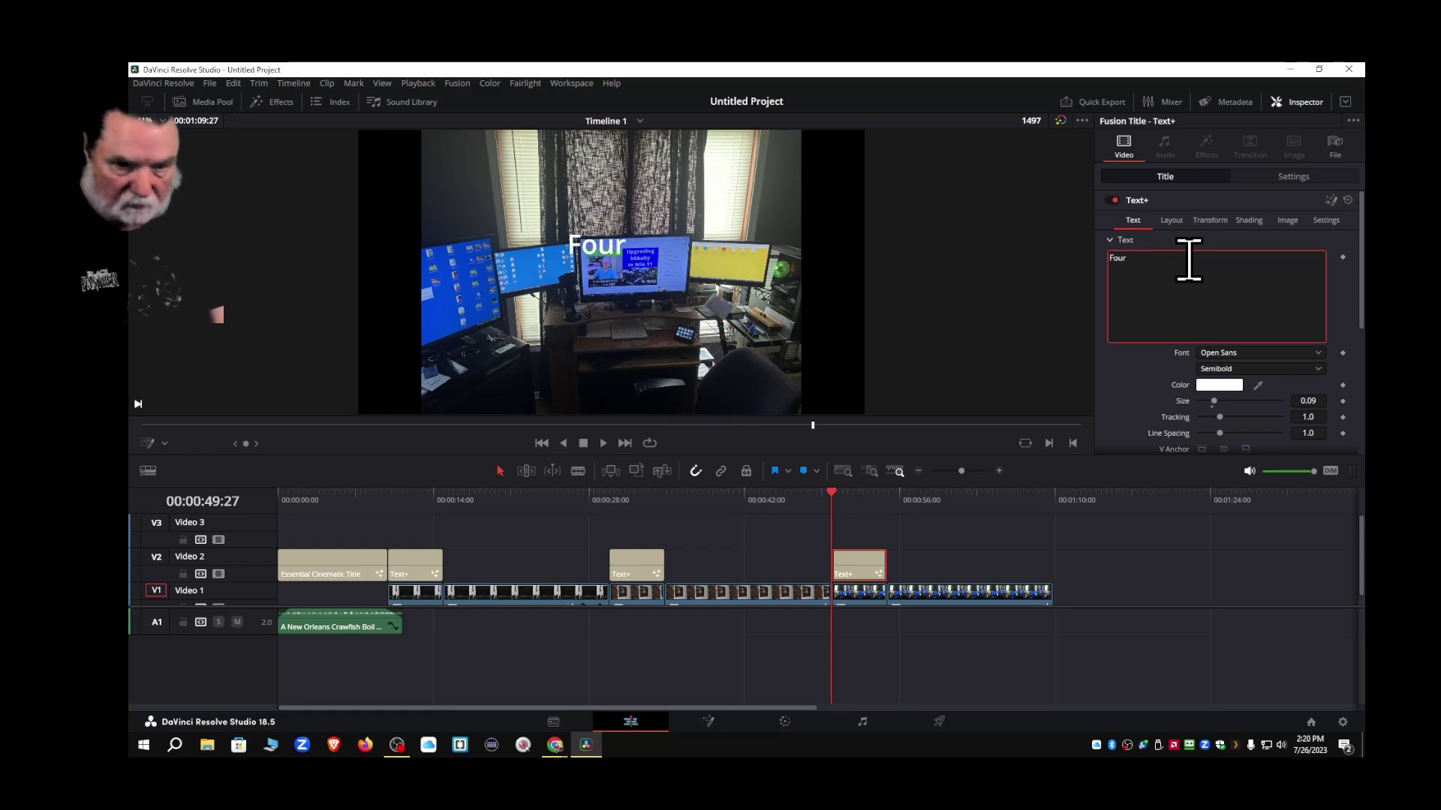
{"action": "type", "text": "Four Mi"}
{"action": "key", "text": "BackSpace"}
{"action": "type", "text": "onti"}
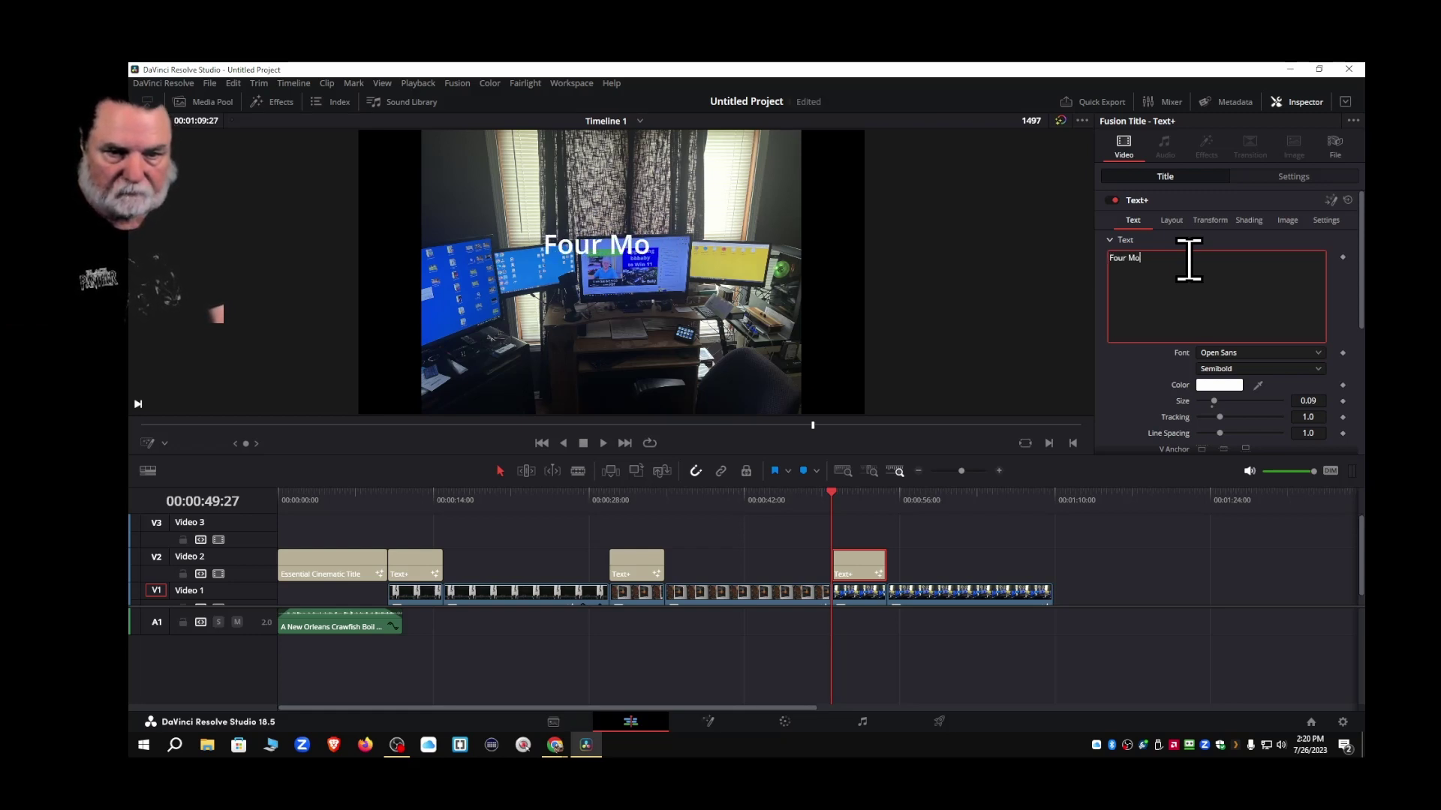
{"action": "key", "text": "BackSpace"}
{"action": "key", "text": "BackSpace"}
{"action": "type", "text": "itors"}
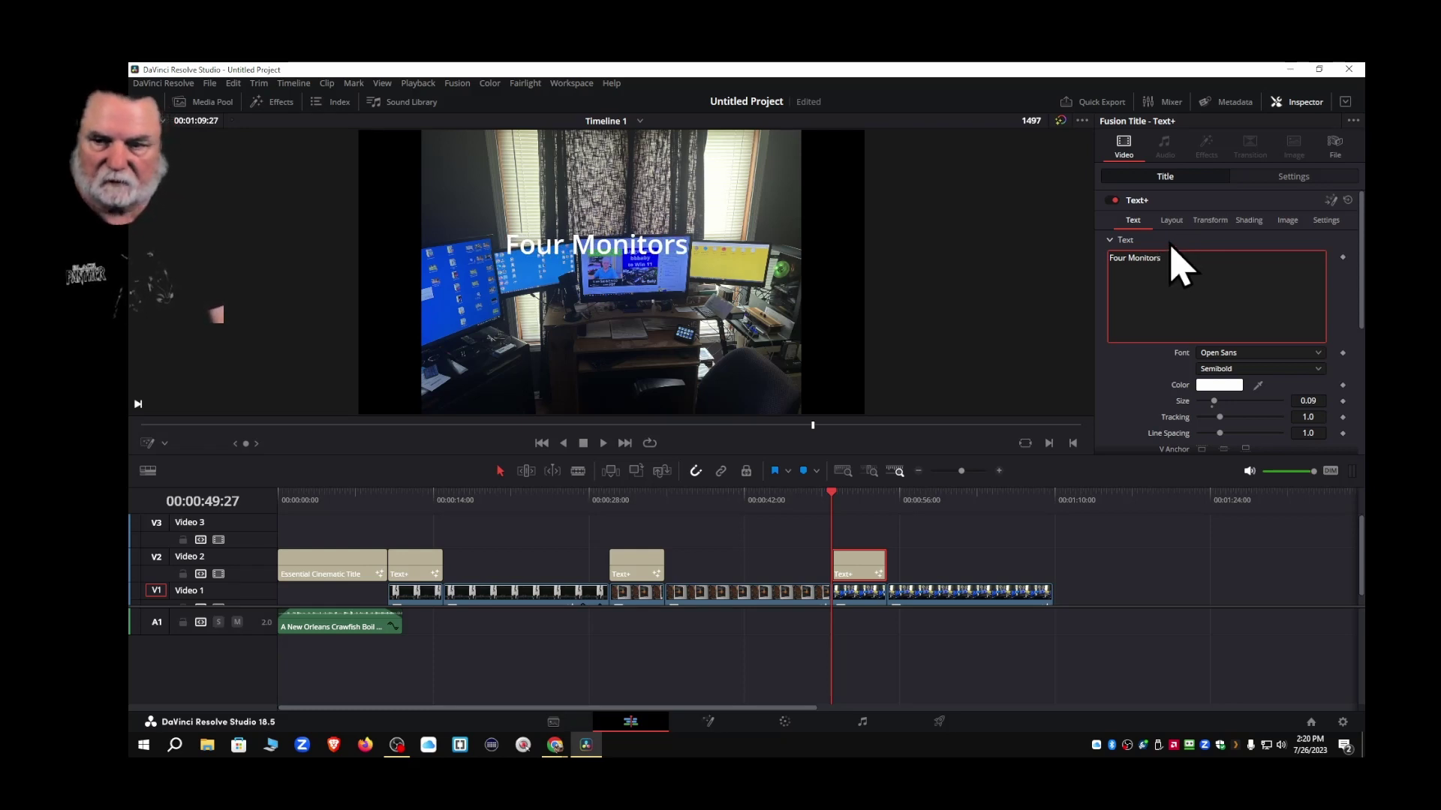
Move the "Four Monitors" caption onto the curtains above the center monitor and enlarge it to size 0.1131
{"action": "left_click", "coordinate": [144, 453]}
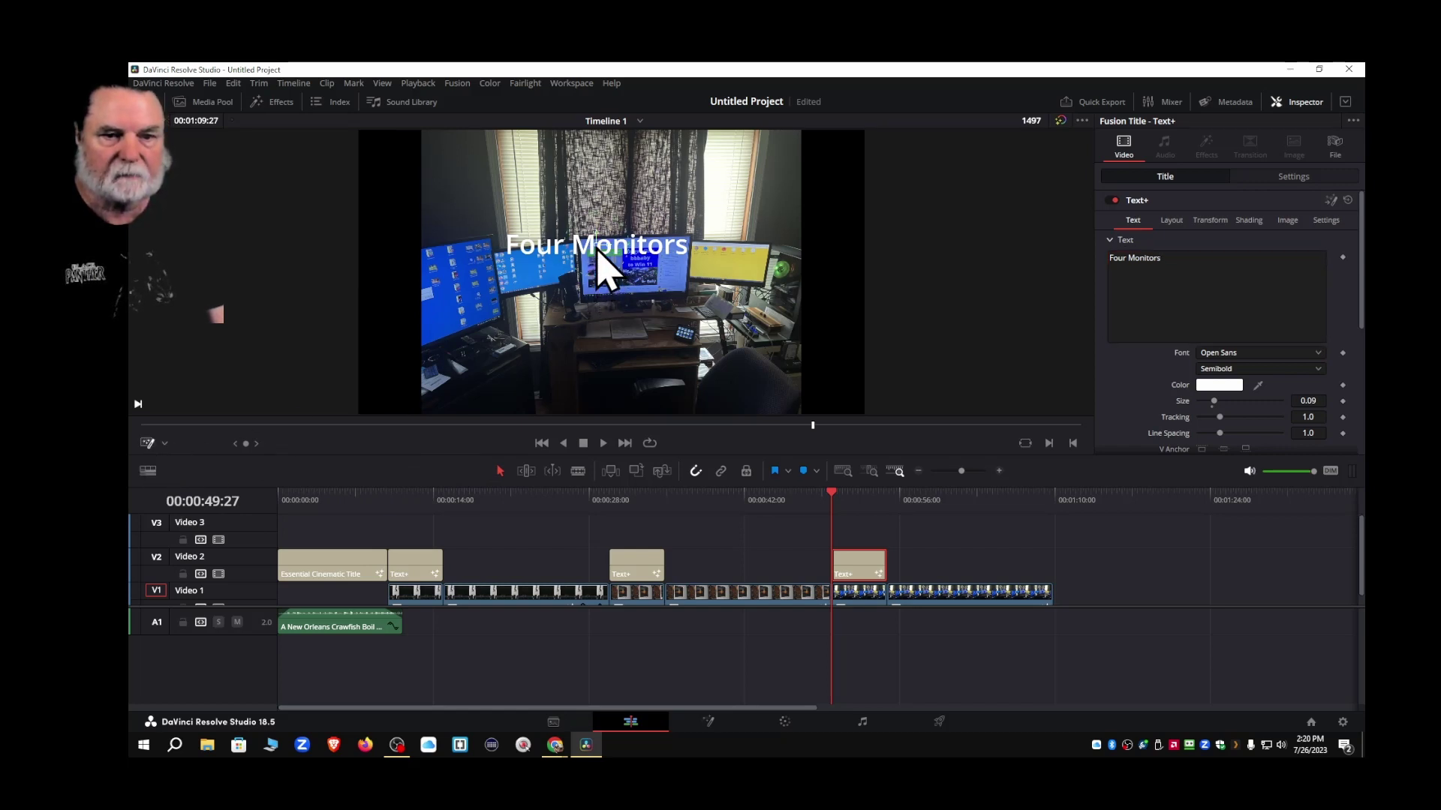
{"action": "left_click_drag", "start_coordinate": [598, 250], "coordinate": [627, 218]}
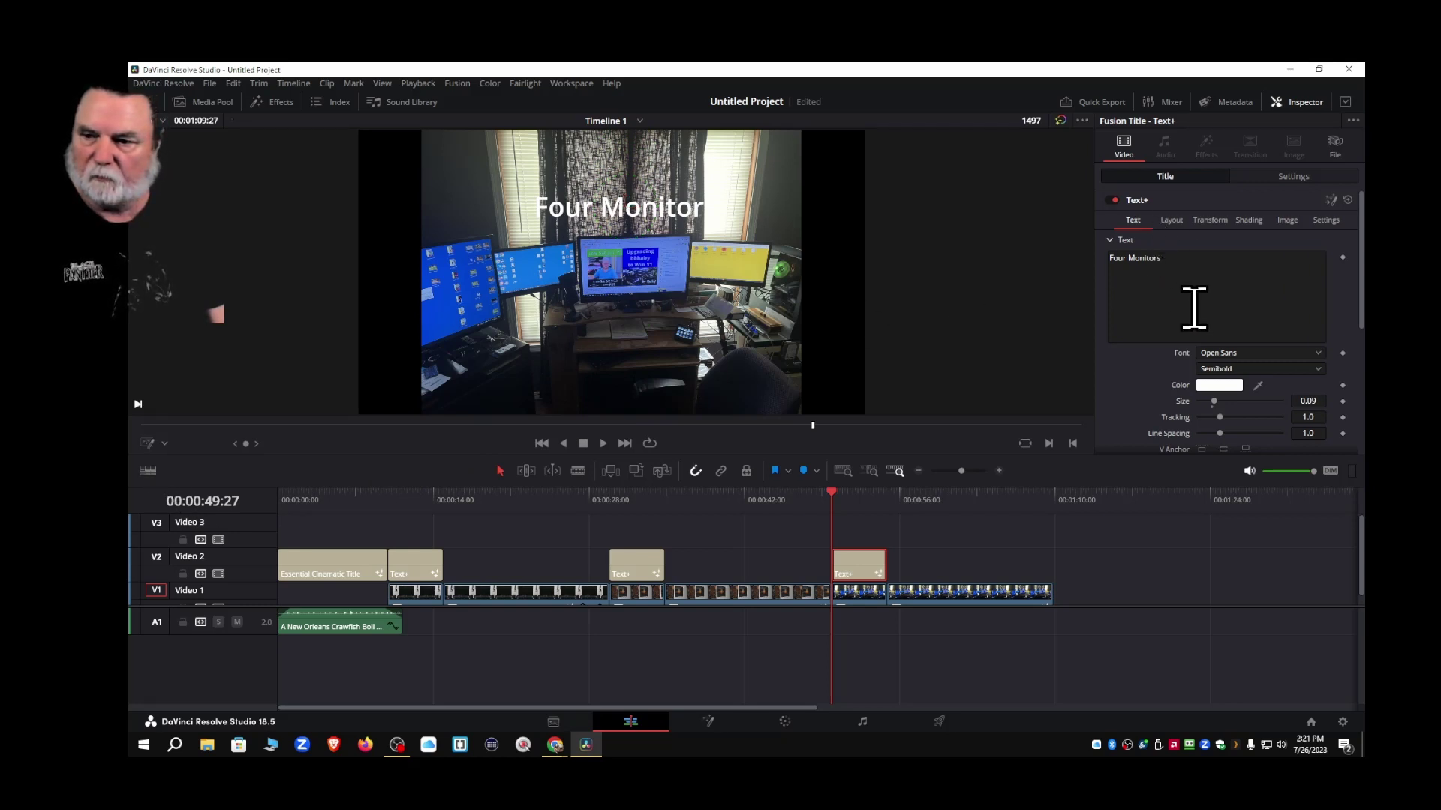
{"action": "left_click_drag", "start_coordinate": [1302, 401], "coordinate": [1324, 402]}
Color the "Four Monitors" caption black (#000000), set its tracking to 1.165 and recenter it over the desk photo
{"action": "left_click", "coordinate": [1220, 385]}
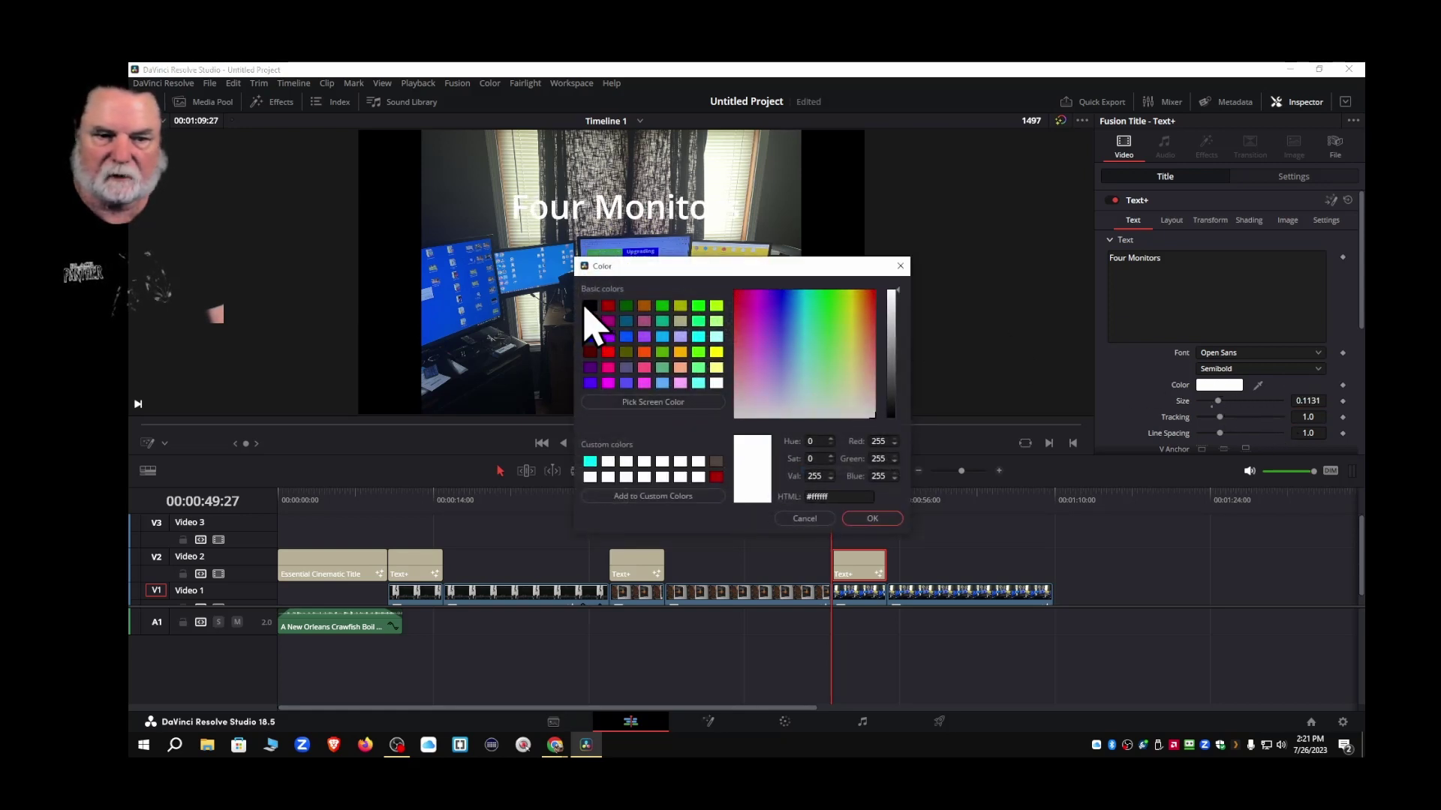
{"action": "left_click", "coordinate": [589, 307]}
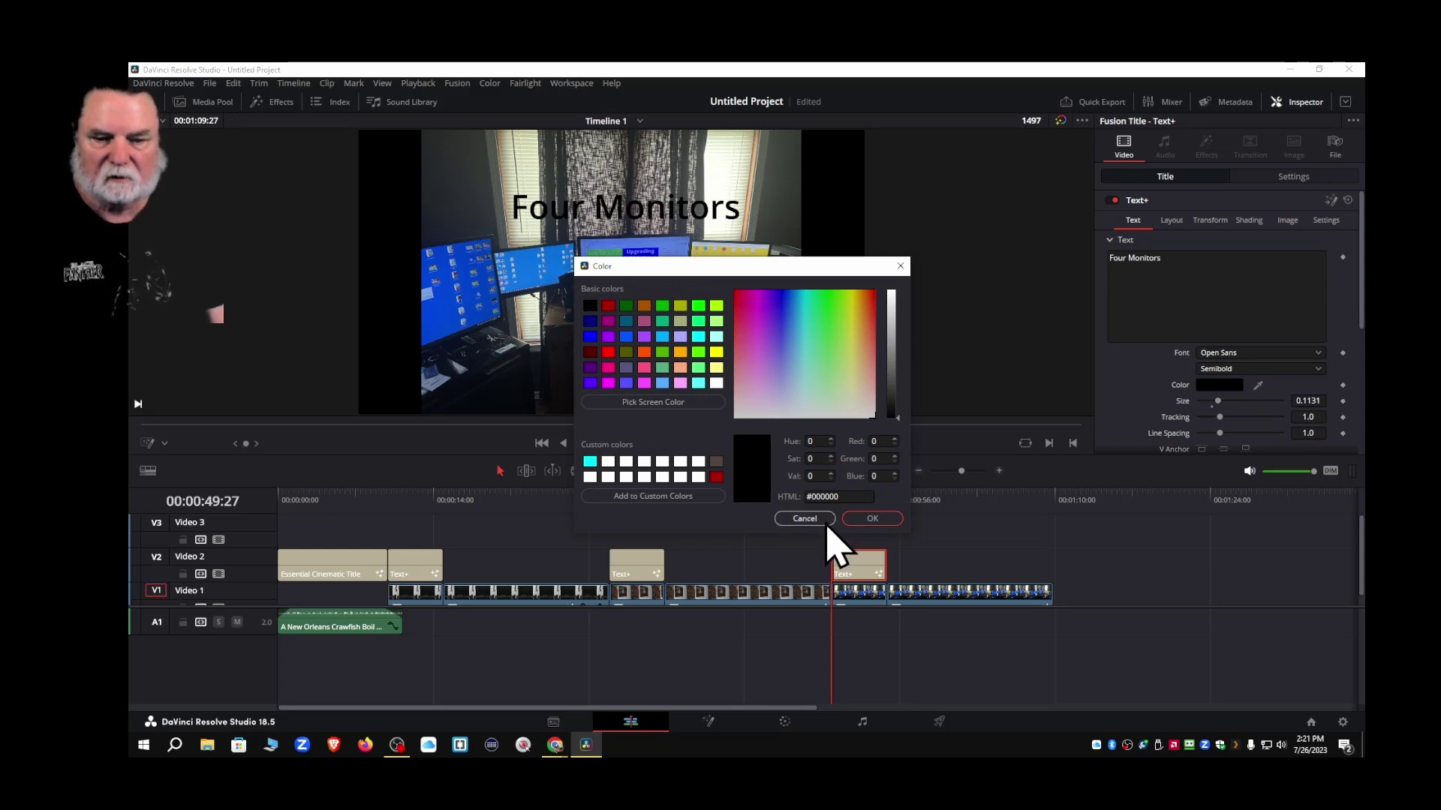
{"action": "left_click", "coordinate": [871, 519]}
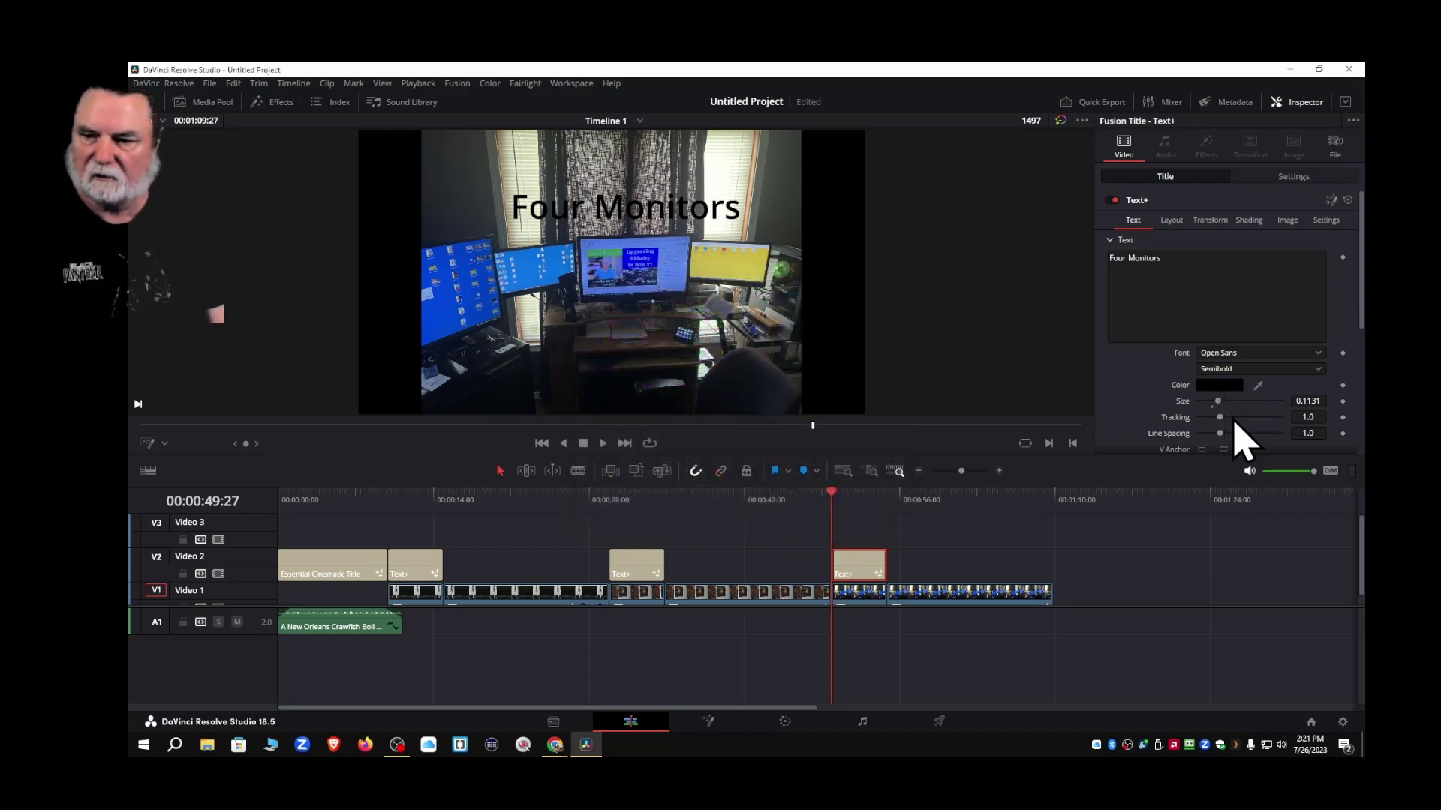
{"action": "left_click_drag", "start_coordinate": [1223, 421], "coordinate": [1227, 423]}
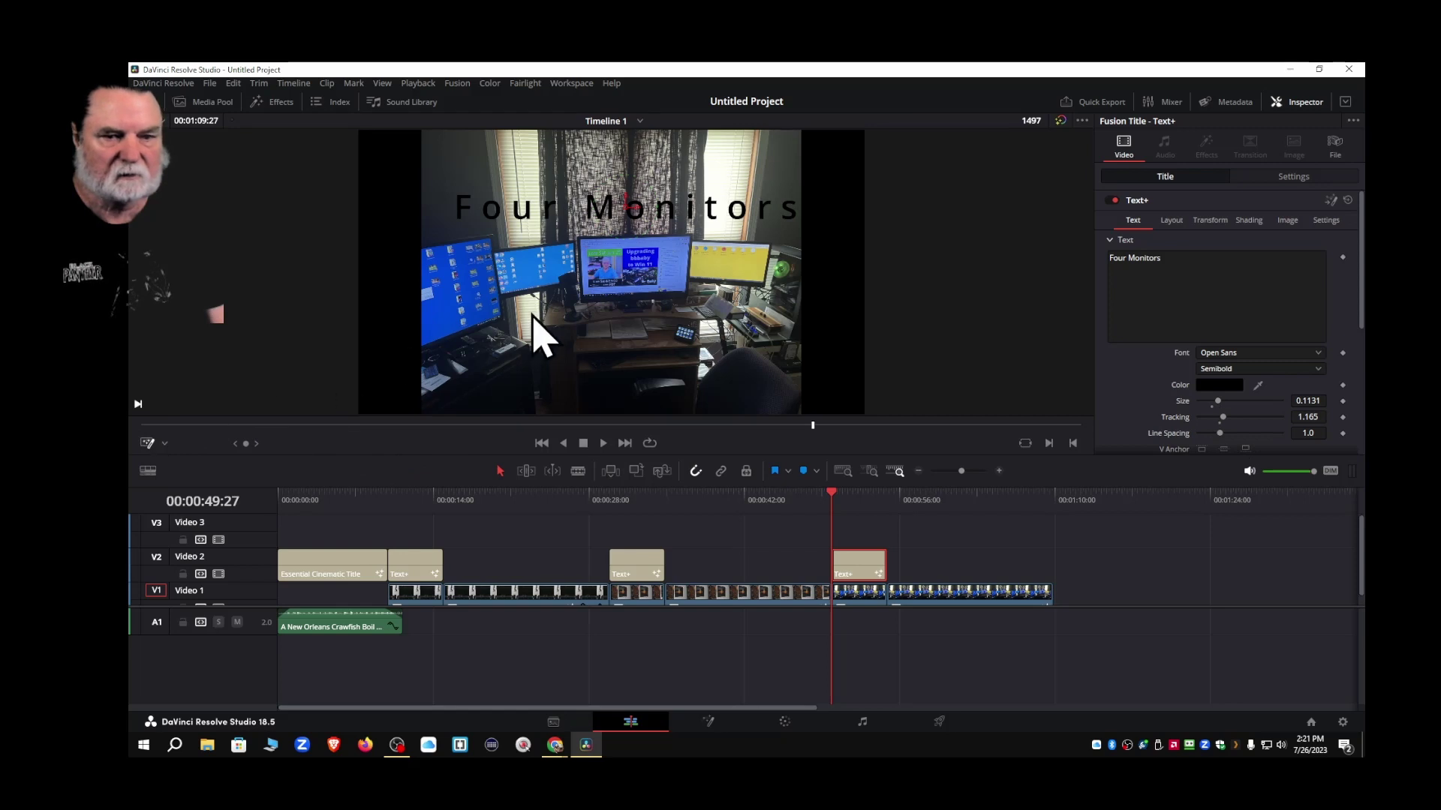
{"action": "left_click_drag", "start_coordinate": [626, 209], "coordinate": [619, 208]}
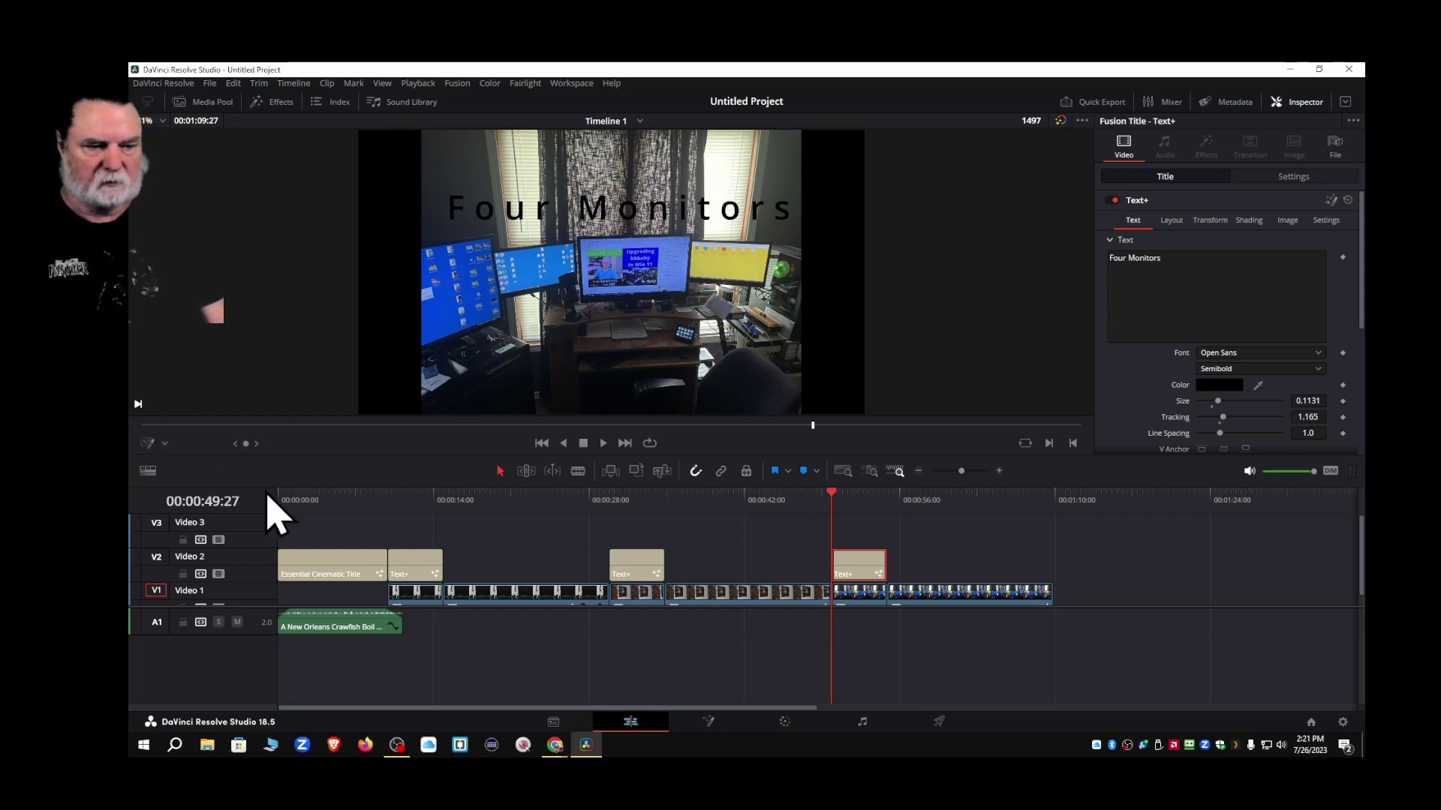
Crop the top of the original desk photo under the "Four Monitors" caption by 16.5, with no bottom crop
{"action": "left_click", "coordinate": [848, 596]}
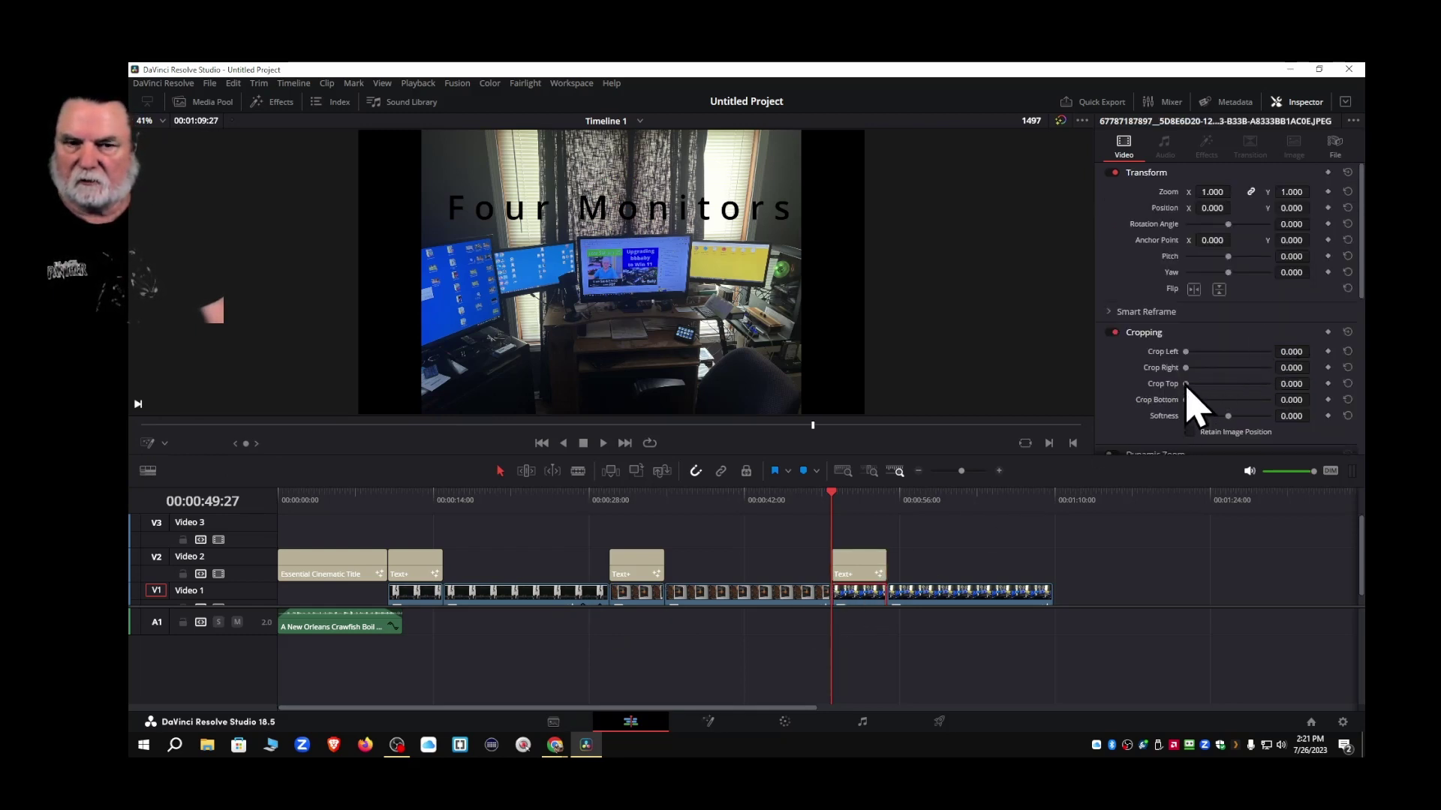
{"action": "mouse_move", "coordinate": [1186, 383]}
{"action": "left_mouse_down"}
{"action": "mouse_move", "coordinate": [1205, 384]}
{"action": "mouse_move", "coordinate": [1171, 389]}
{"action": "mouse_move", "coordinate": [1206, 382]}
{"action": "left_mouse_up"}
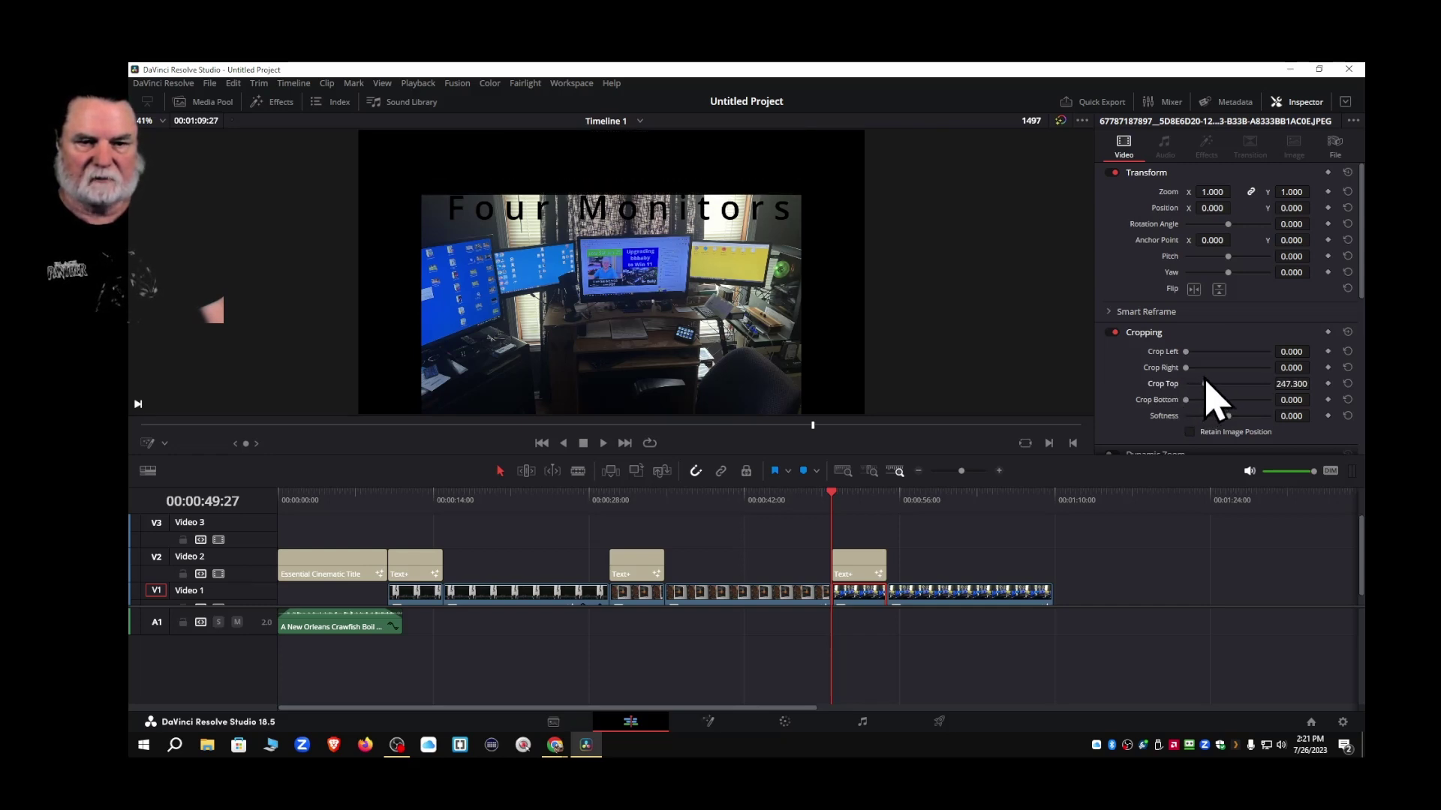
{"action": "left_click_drag", "start_coordinate": [1206, 385], "coordinate": [1188, 383]}
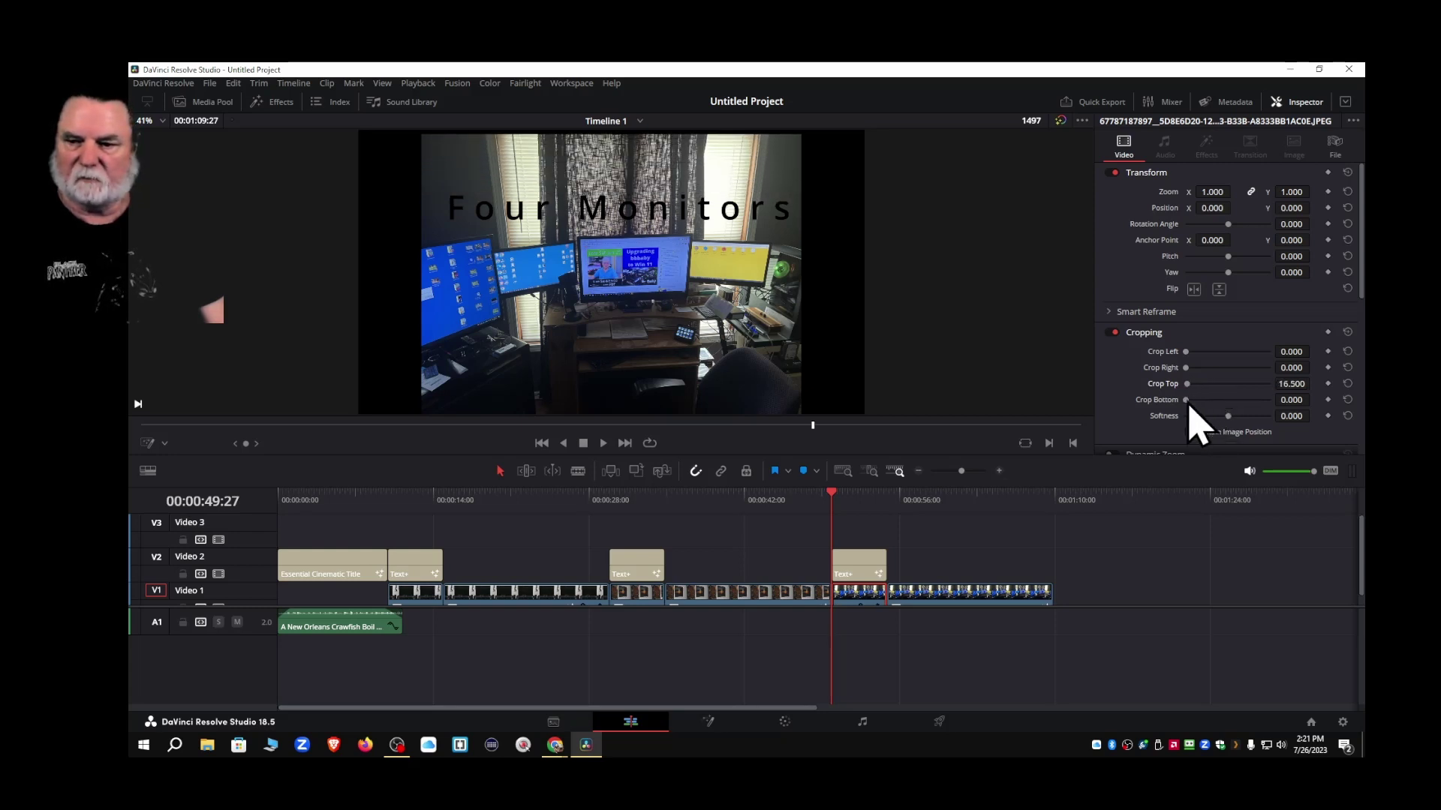
{"action": "left_click_drag", "start_coordinate": [1187, 401], "coordinate": [1151, 405]}
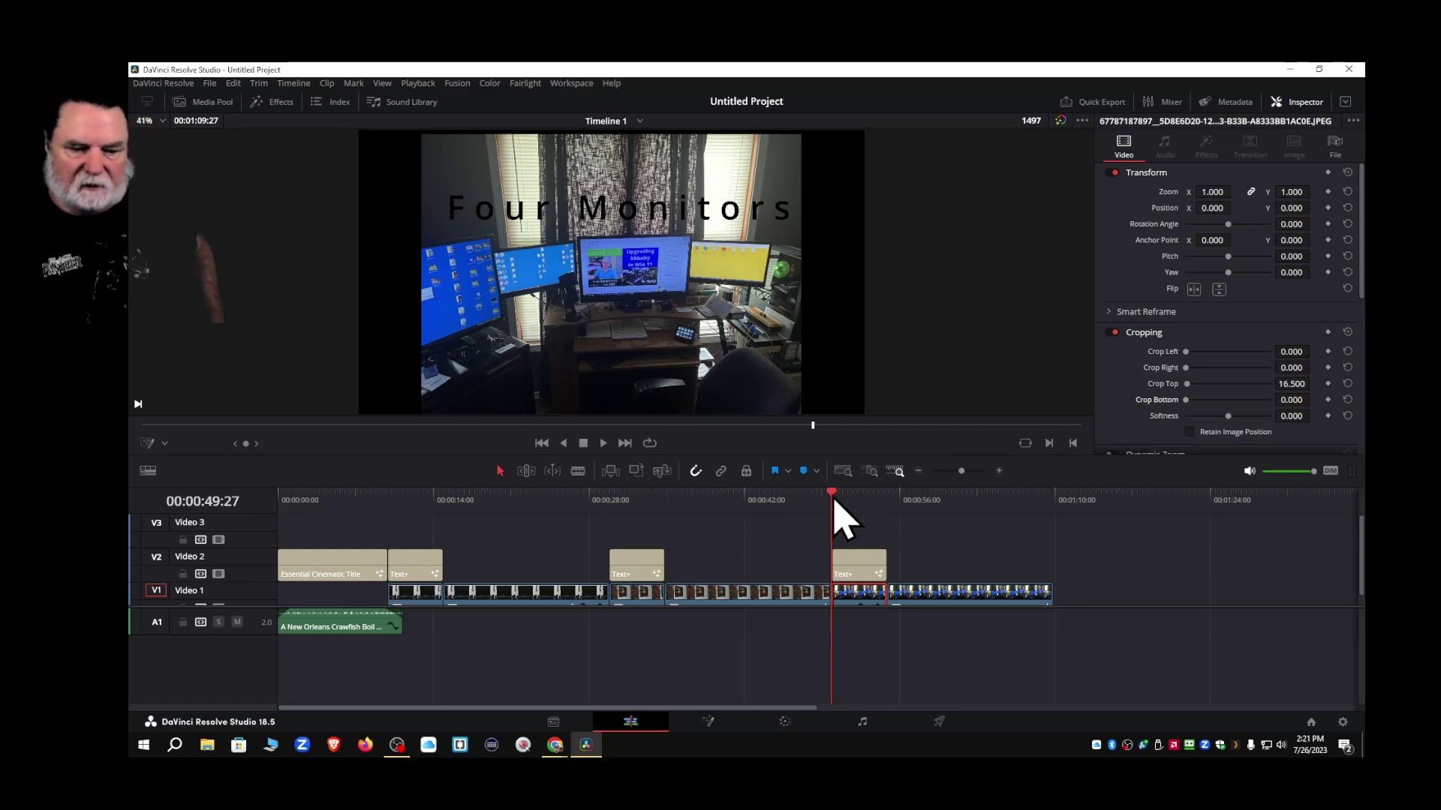
Place a shorter copy of the "A New Orleans Crawfish Boil" music after the last clip and open the Text power bin
{"action": "left_click", "coordinate": [327, 625]}
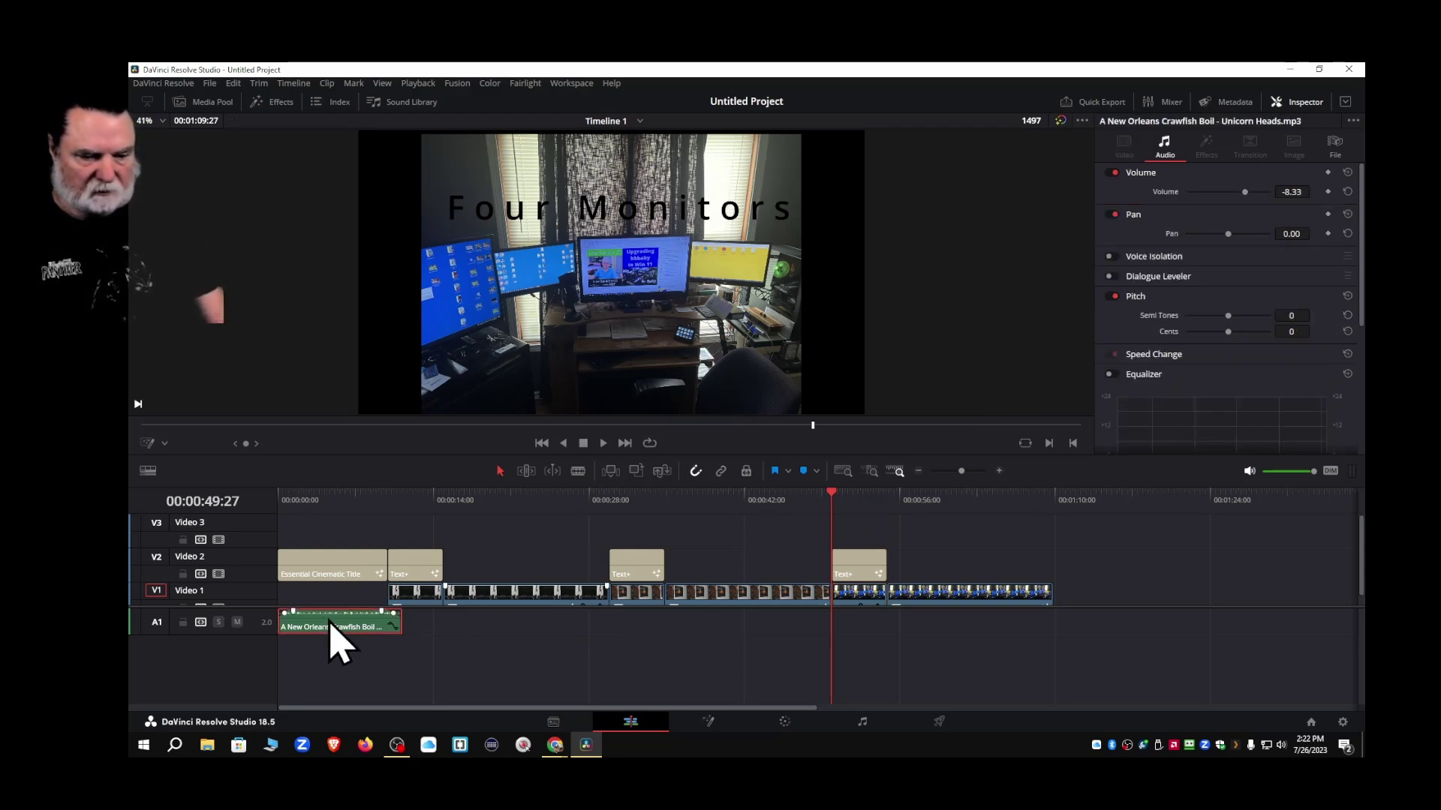
{"action": "left_click_drag", "start_coordinate": [330, 623], "coordinate": [1107, 623]}
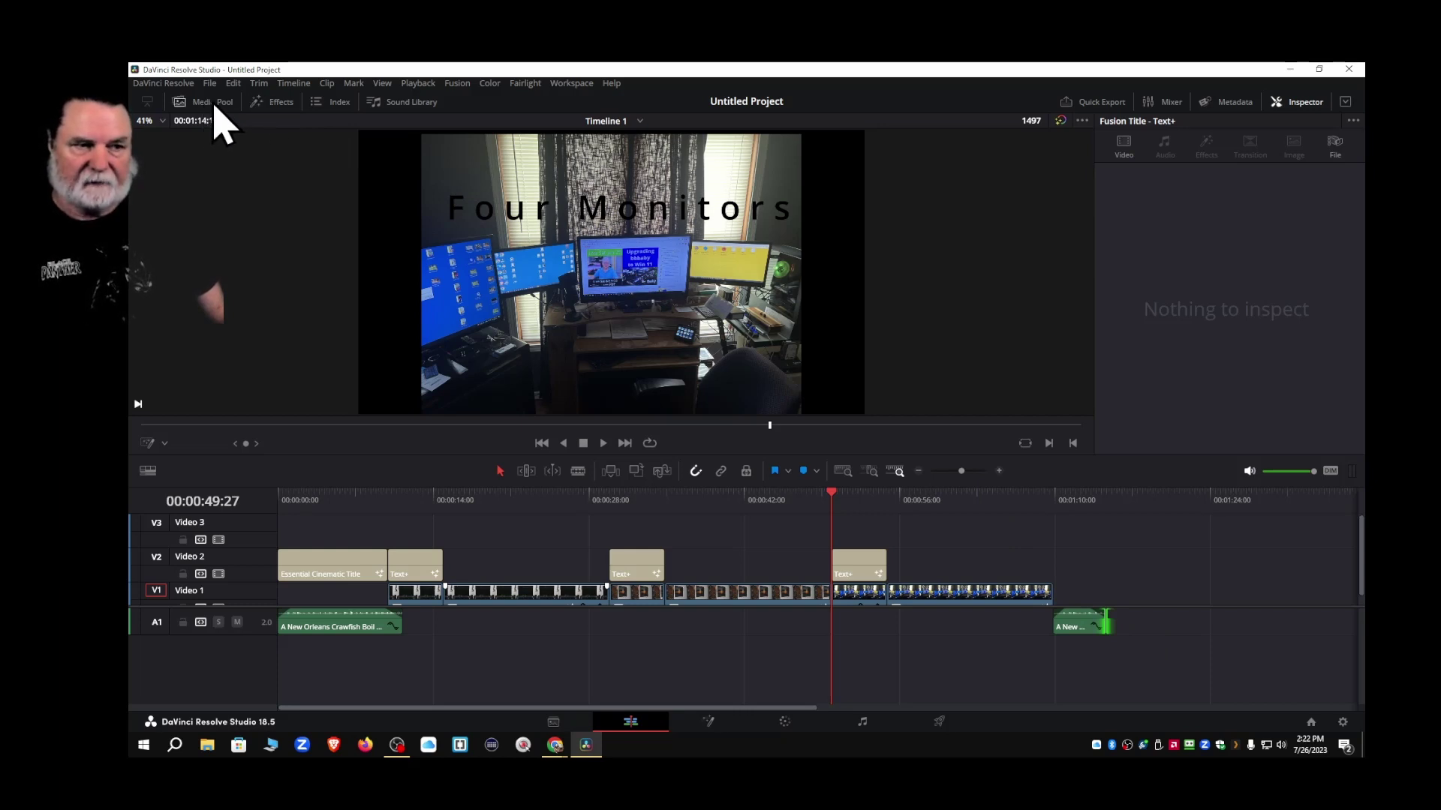
{"action": "left_click", "coordinate": [214, 103]}
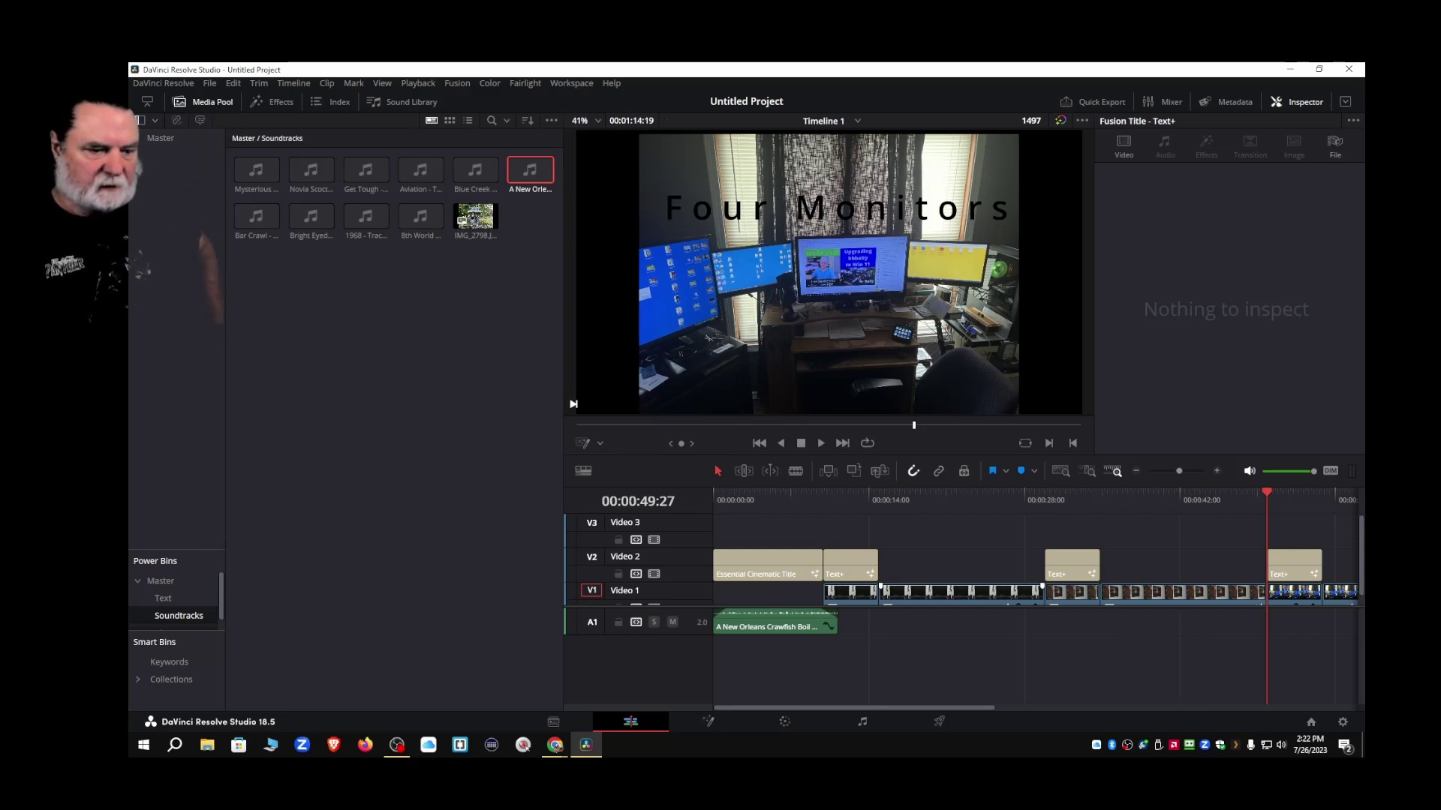
{"action": "left_click", "coordinate": [162, 598]}
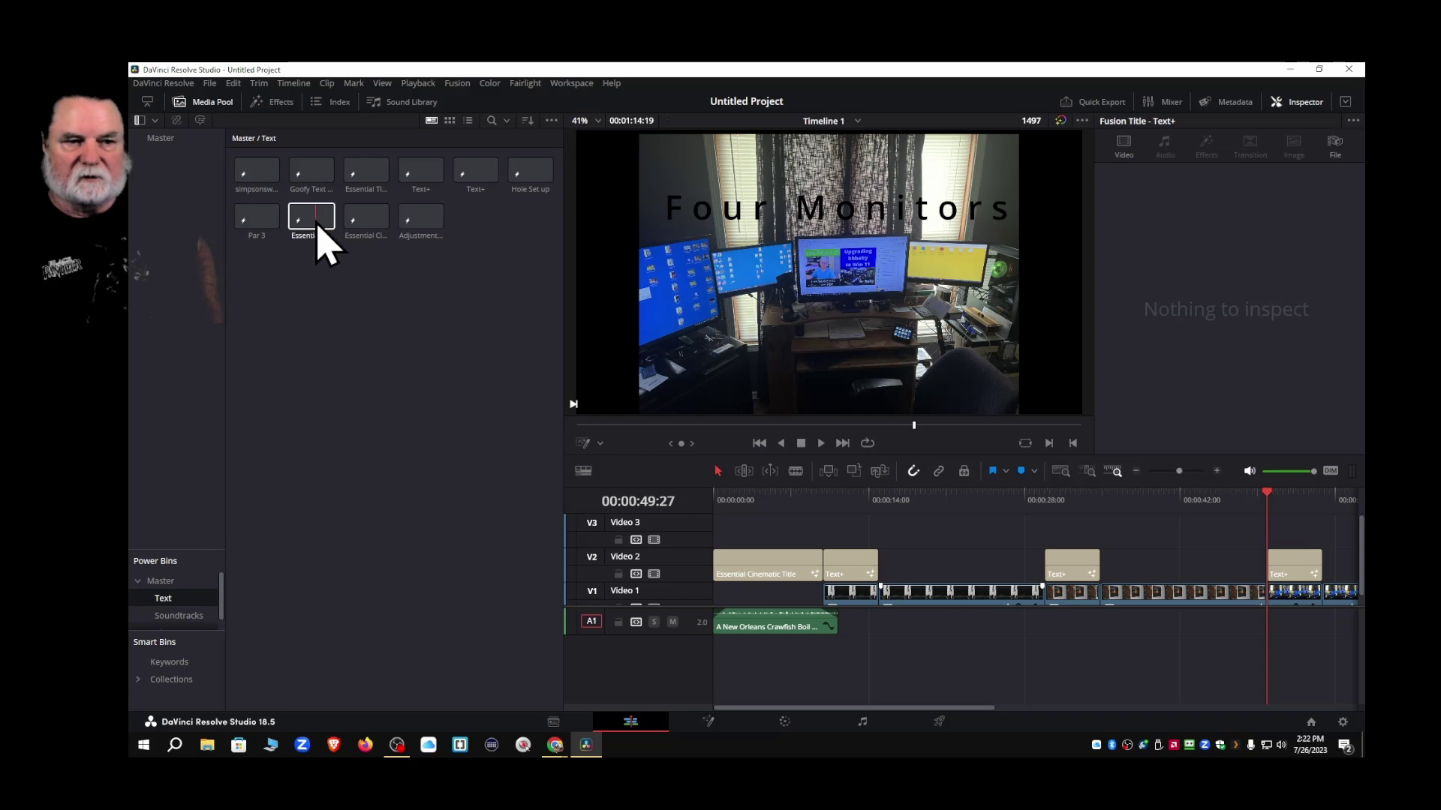
Try the Essential 3D Golden Title above the composited desk clip and shift it toward the timeline's end
{"action": "left_click_drag", "start_coordinate": [317, 226], "coordinate": [1334, 531]}
{"action": "left_click", "coordinate": [1323, 507]}
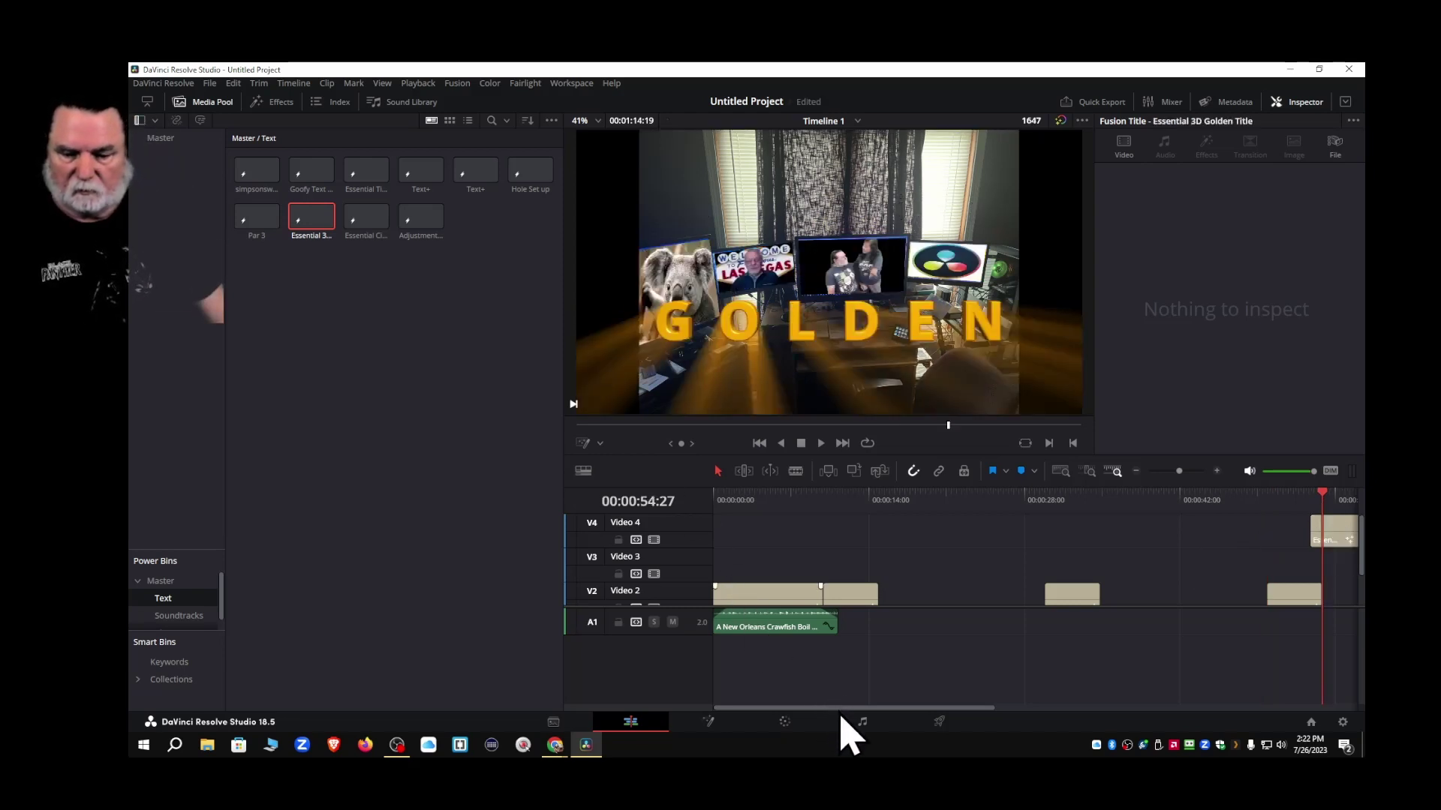
{"action": "left_click_drag", "start_coordinate": [846, 710], "coordinate": [777, 719]}
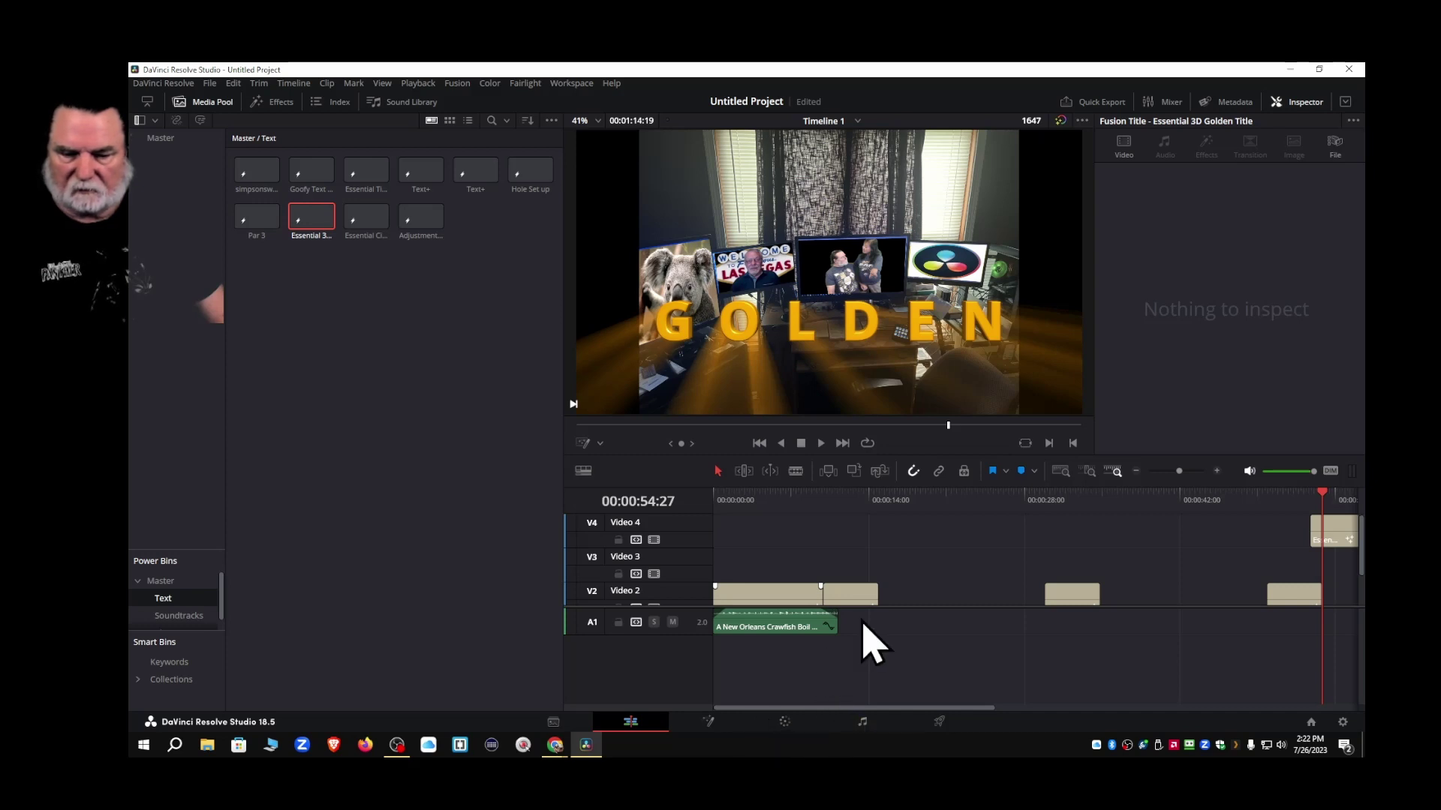
{"action": "scroll", "coordinate": [937, 582], "scroll_direction": "down", "scroll_amount": 2}
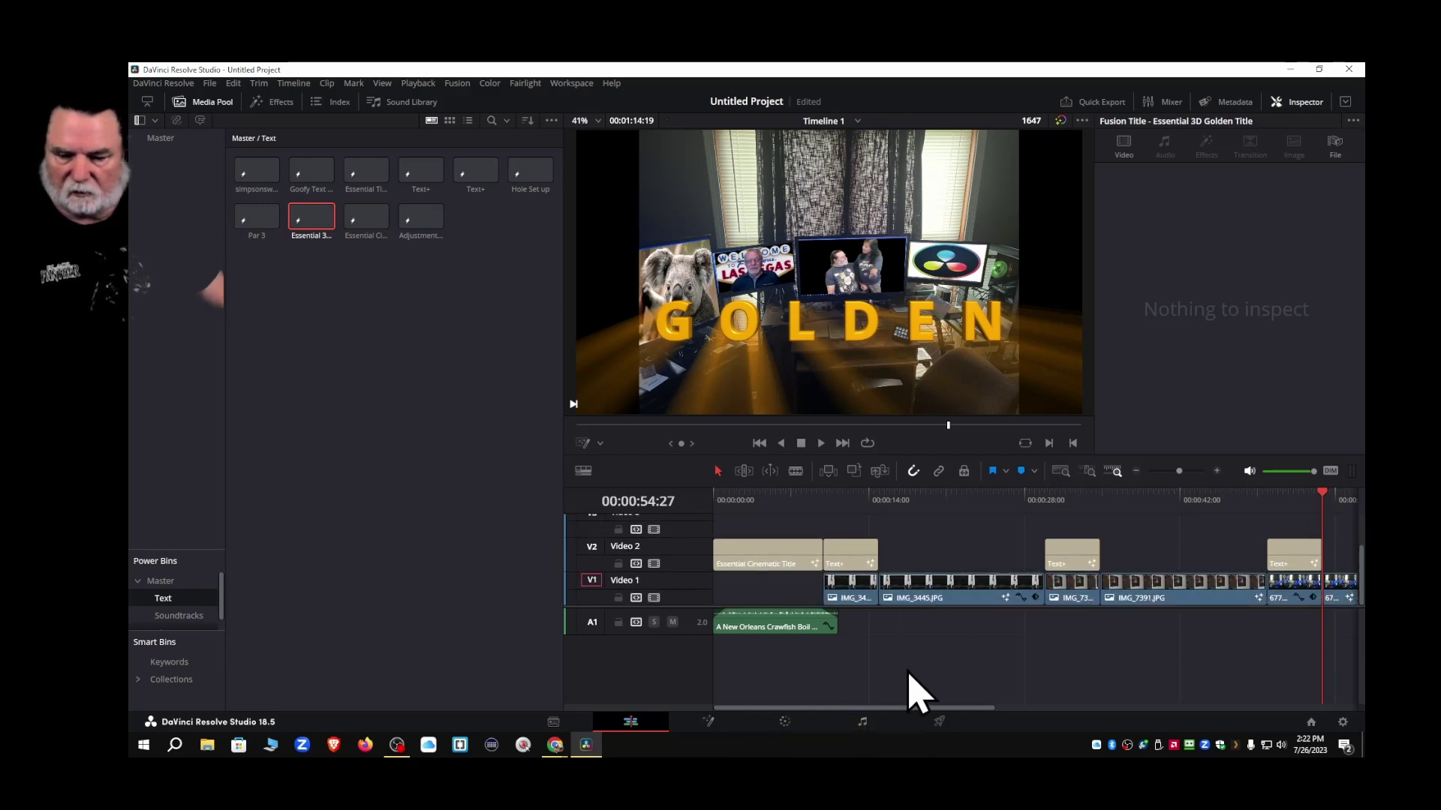
{"action": "left_click_drag", "start_coordinate": [910, 711], "coordinate": [1047, 714]}
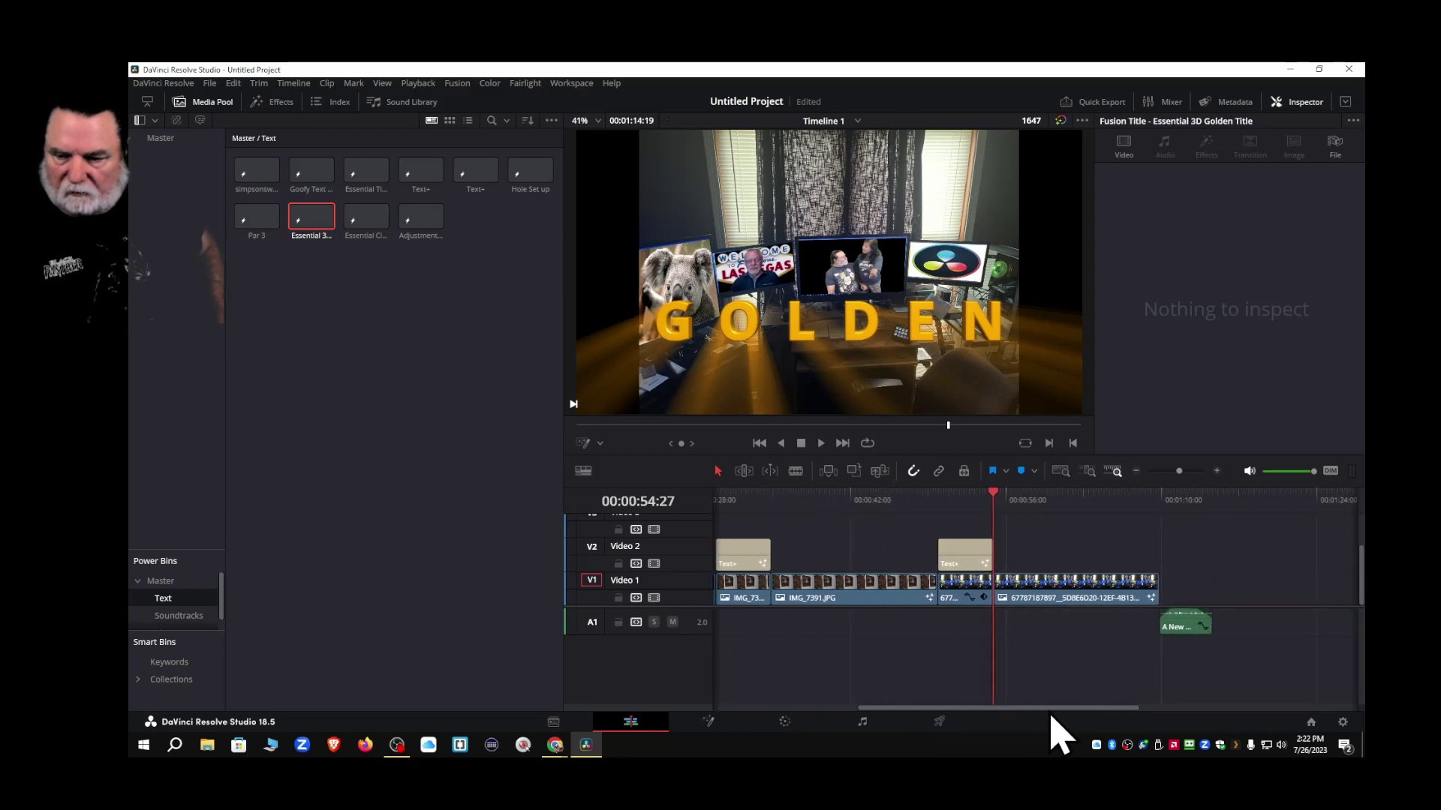
{"action": "scroll", "coordinate": [1216, 555], "scroll_direction": "up", "scroll_amount": 2}
{"action": "scroll", "coordinate": [1220, 559], "scroll_direction": "down", "scroll_amount": 1}
{"action": "scroll", "coordinate": [1217, 556], "scroll_direction": "up", "scroll_amount": 1}
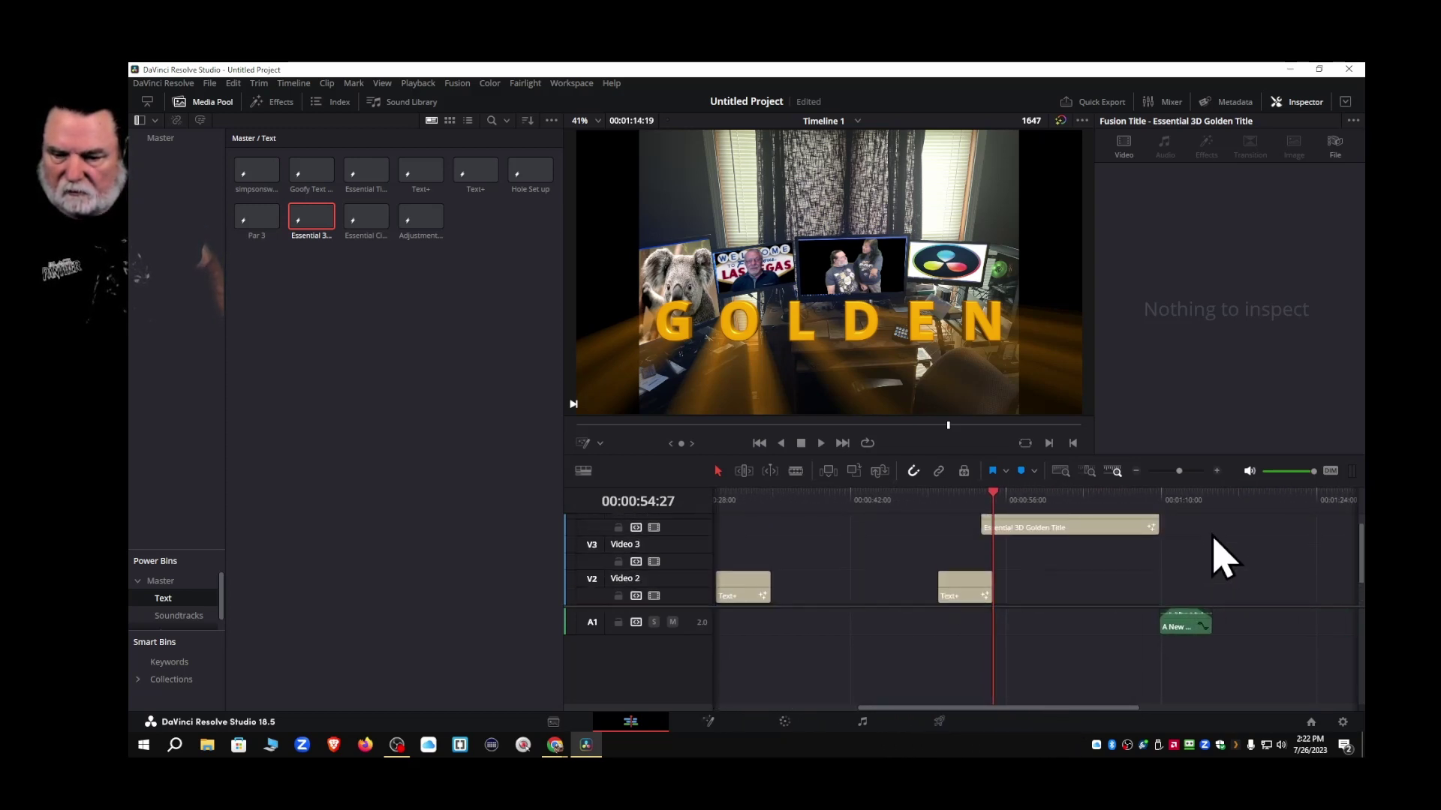
{"action": "left_click_drag", "start_coordinate": [1058, 552], "coordinate": [1190, 553]}
Preview the Essential Cinematic Title above the desk clip and delete both trial titles from the timeline
{"action": "left_click_drag", "start_coordinate": [368, 226], "coordinate": [1006, 547]}
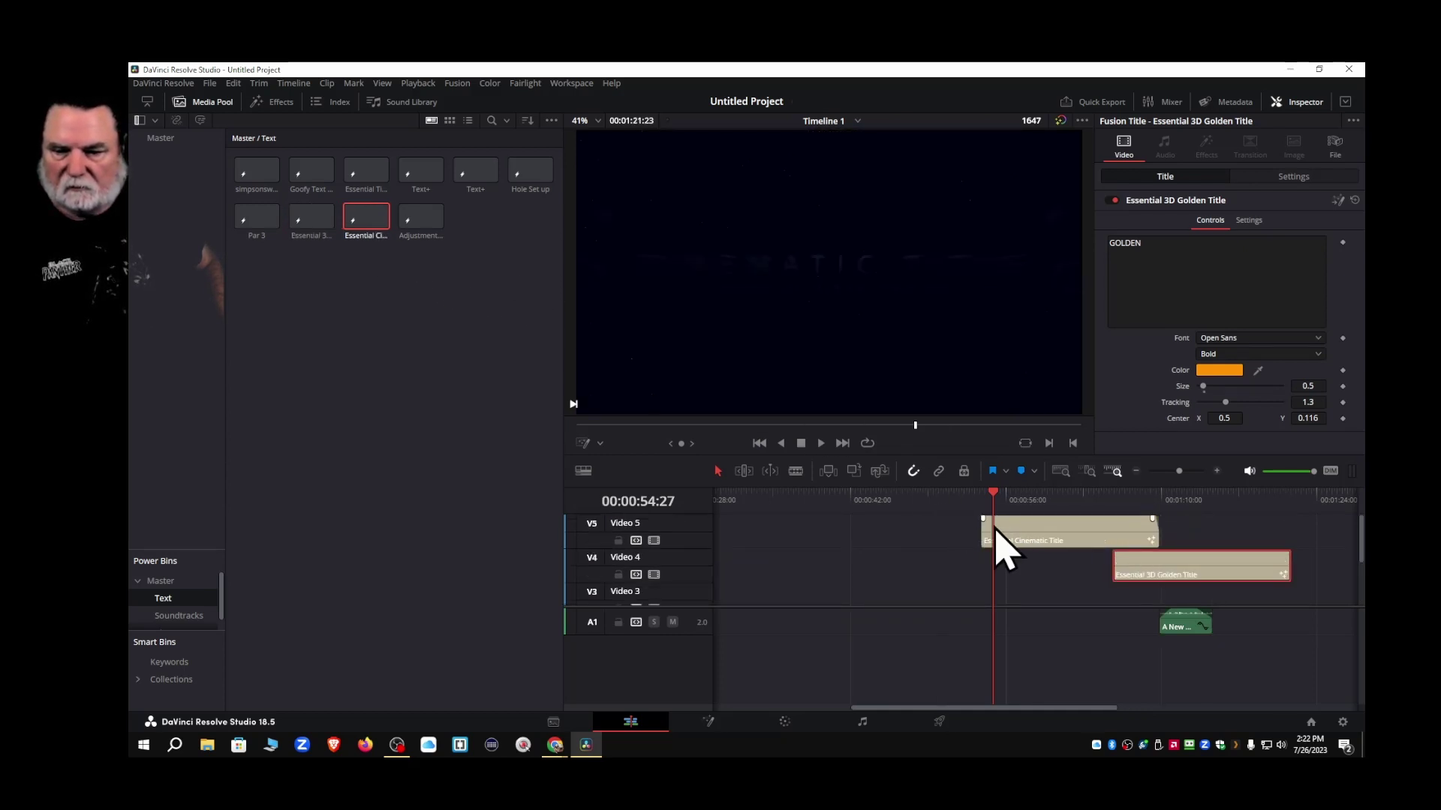
{"action": "left_click_drag", "start_coordinate": [991, 494], "coordinate": [1023, 497]}
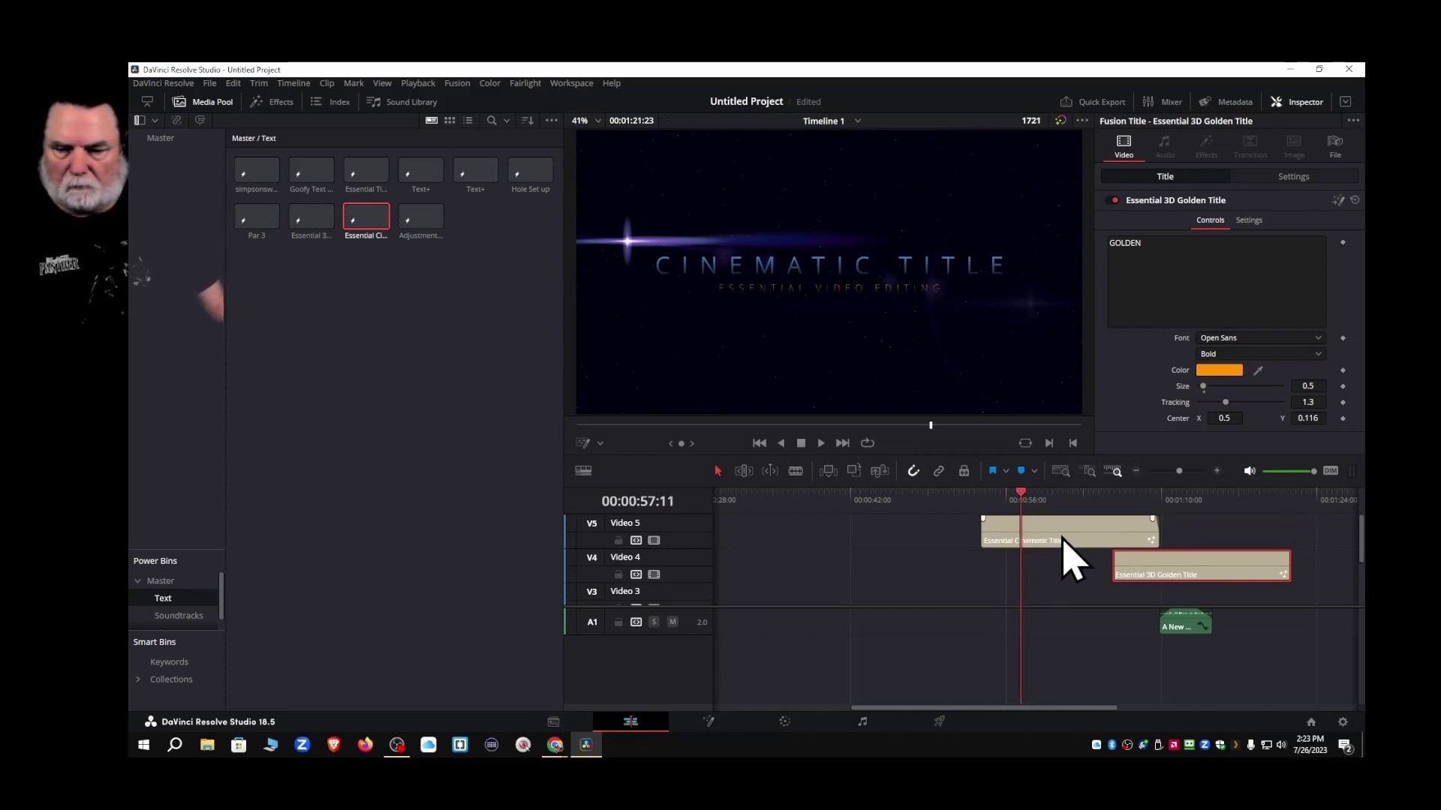
{"action": "left_click", "coordinate": [1062, 536]}
{"action": "key", "text": "Delete"}
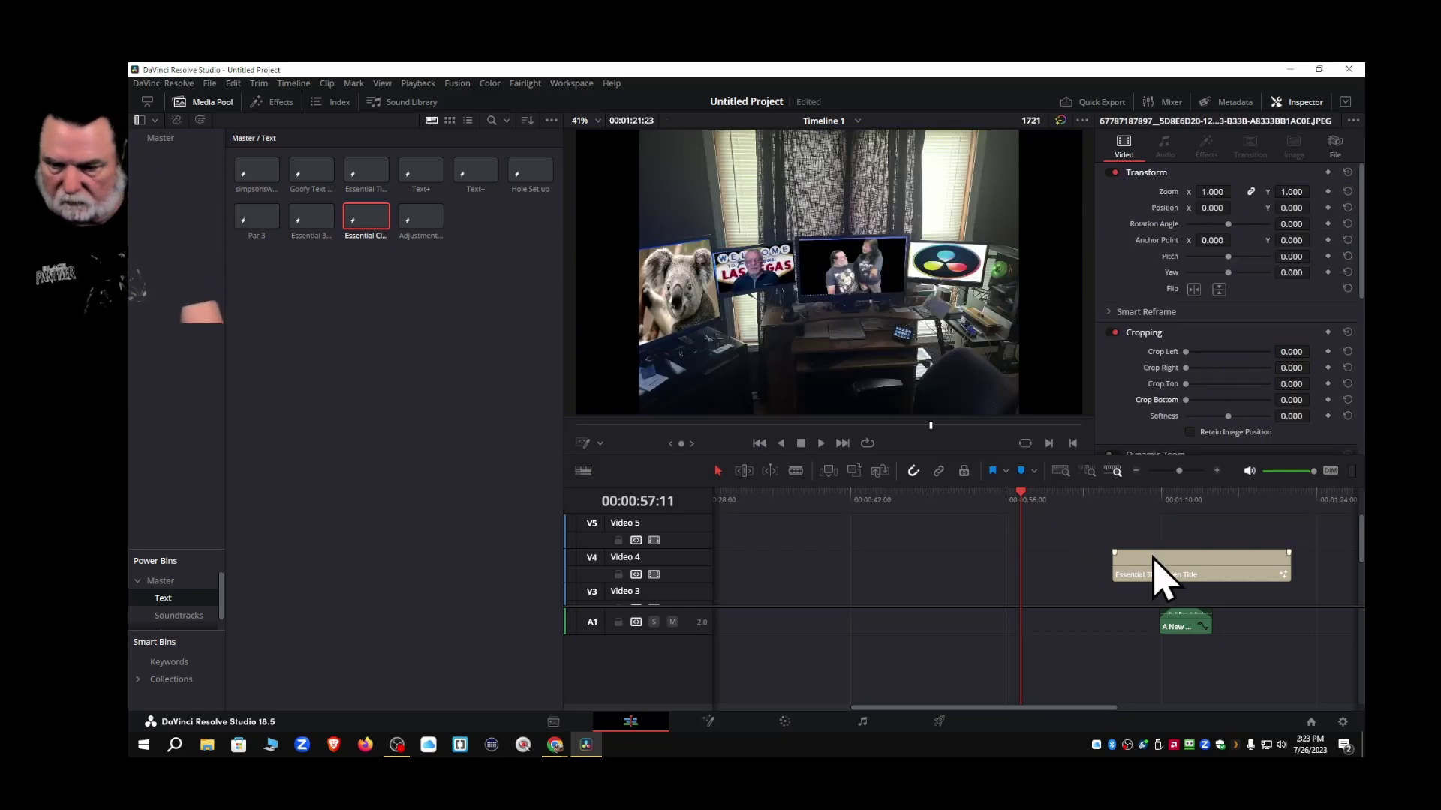
{"action": "left_click", "coordinate": [1162, 578]}
{"action": "key", "text": "Delete"}
Add the two saved Text+ captions, "Thank You for Watching" and "This has been a L & K Production", to Video 4
{"action": "left_click_drag", "start_coordinate": [495, 192], "coordinate": [870, 556]}
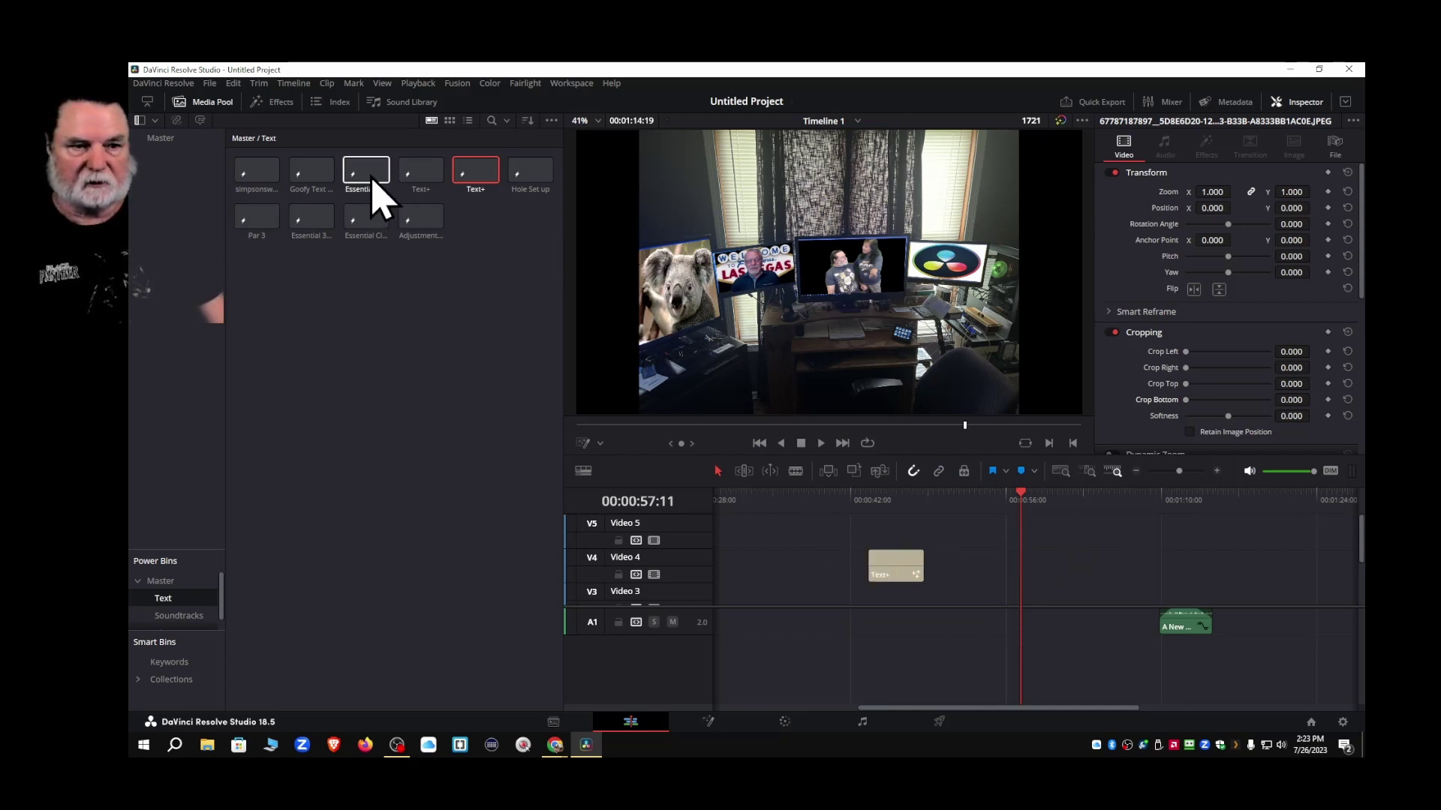
{"action": "left_click_drag", "start_coordinate": [419, 177], "coordinate": [1028, 566]}
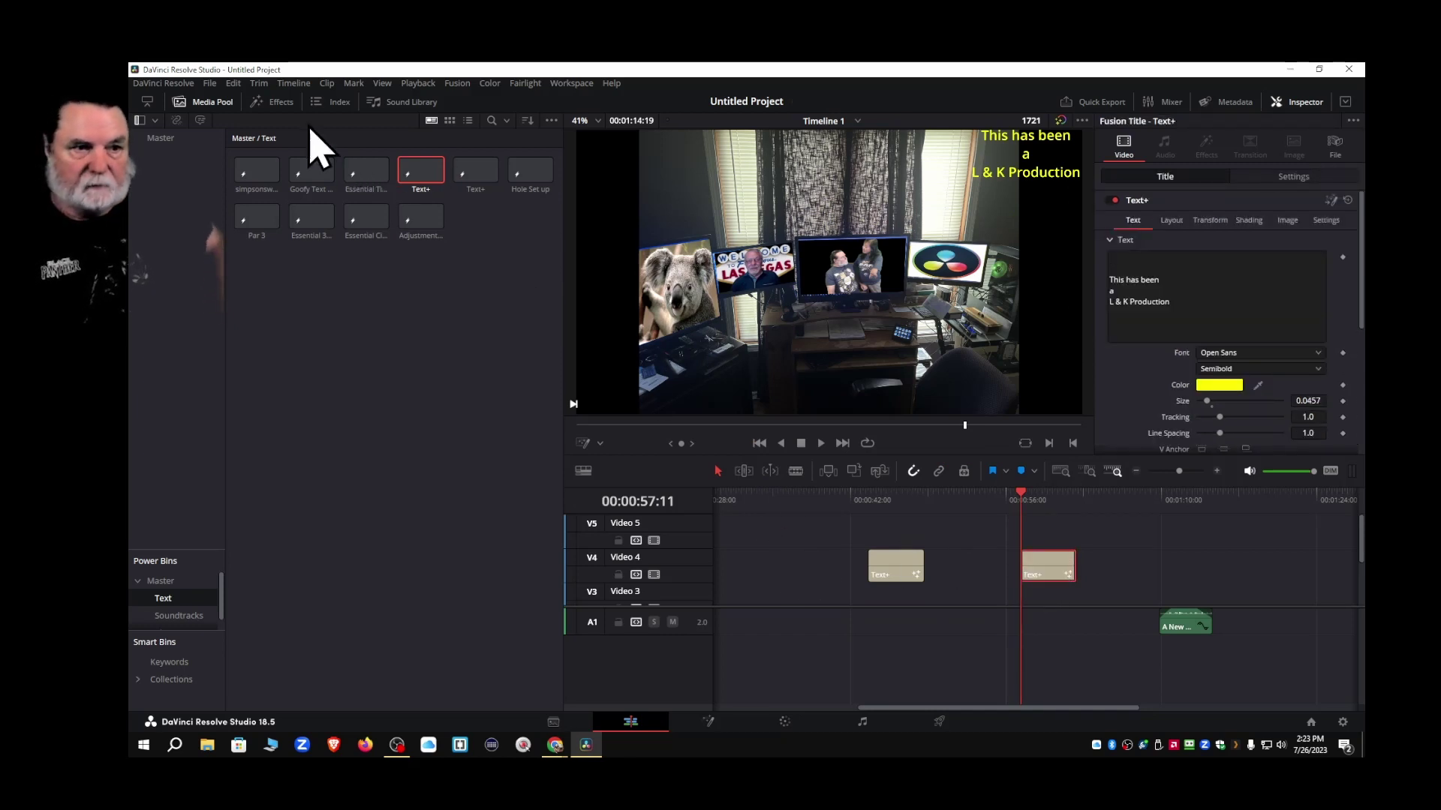
{"action": "left_click", "coordinate": [219, 103]}
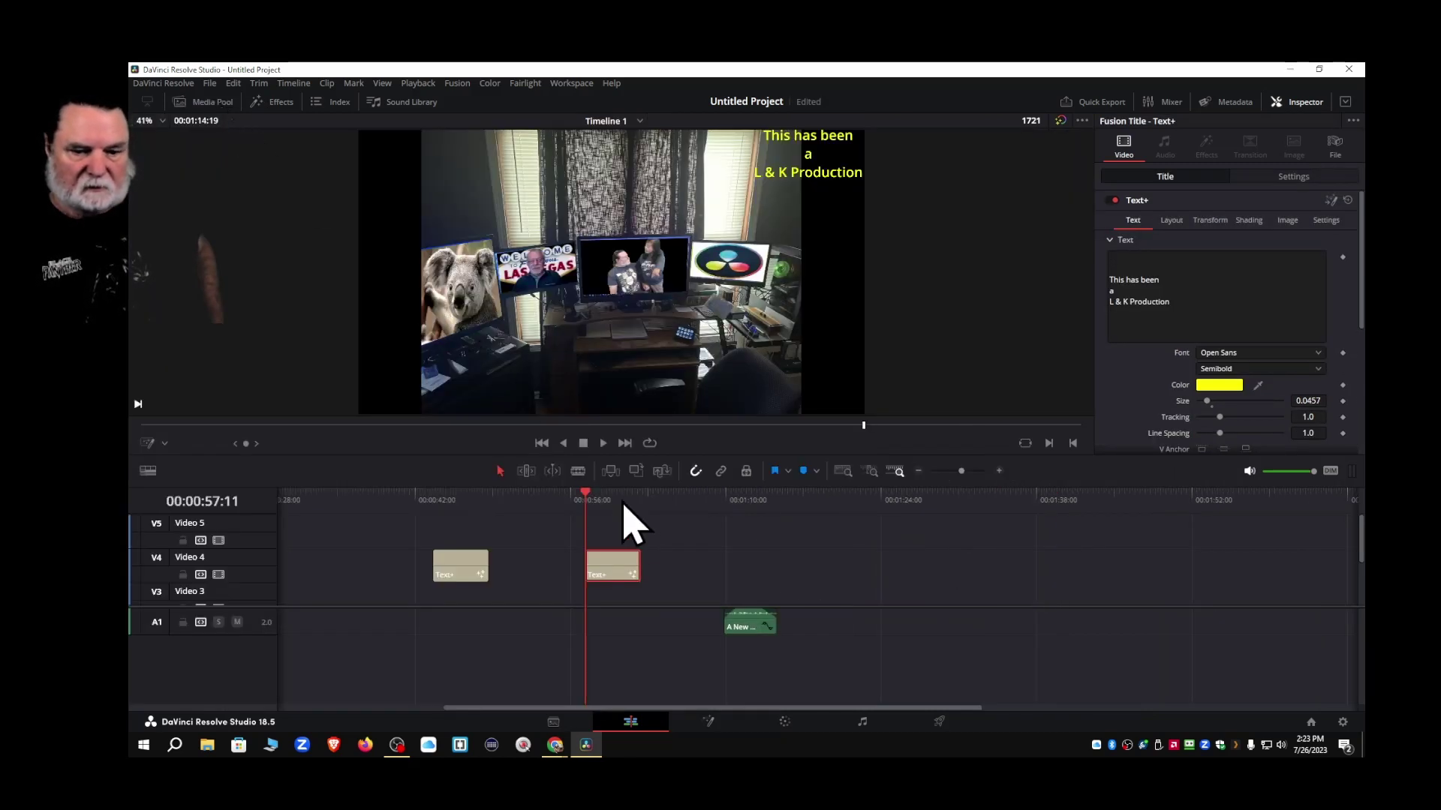
Move both closing captions to Video 2 after the last clip, with "Thank You for Watching" first, above the ending music
{"action": "left_click_drag", "start_coordinate": [590, 709], "coordinate": [324, 702]}
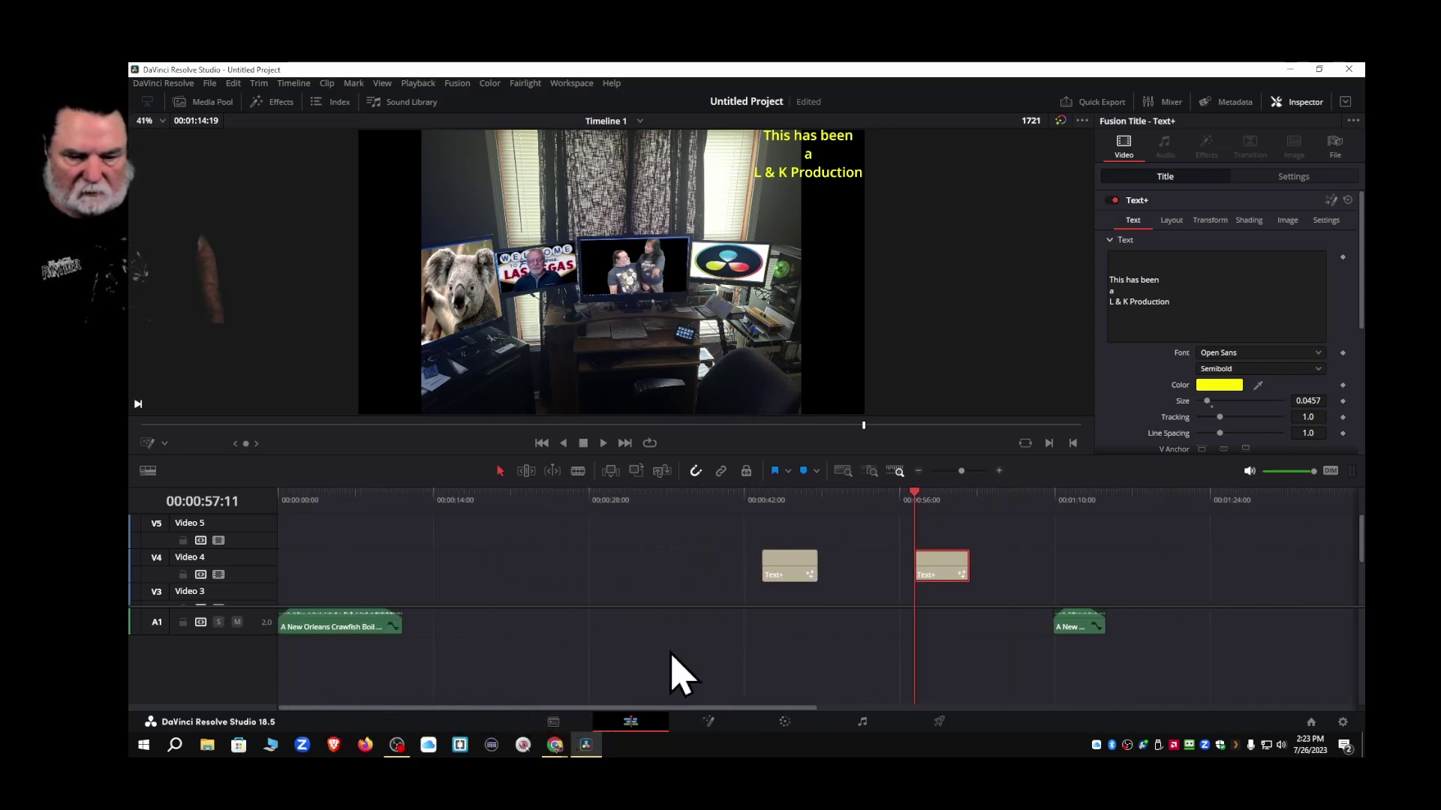
{"action": "scroll", "coordinate": [691, 600], "scroll_direction": "down", "scroll_amount": 4}
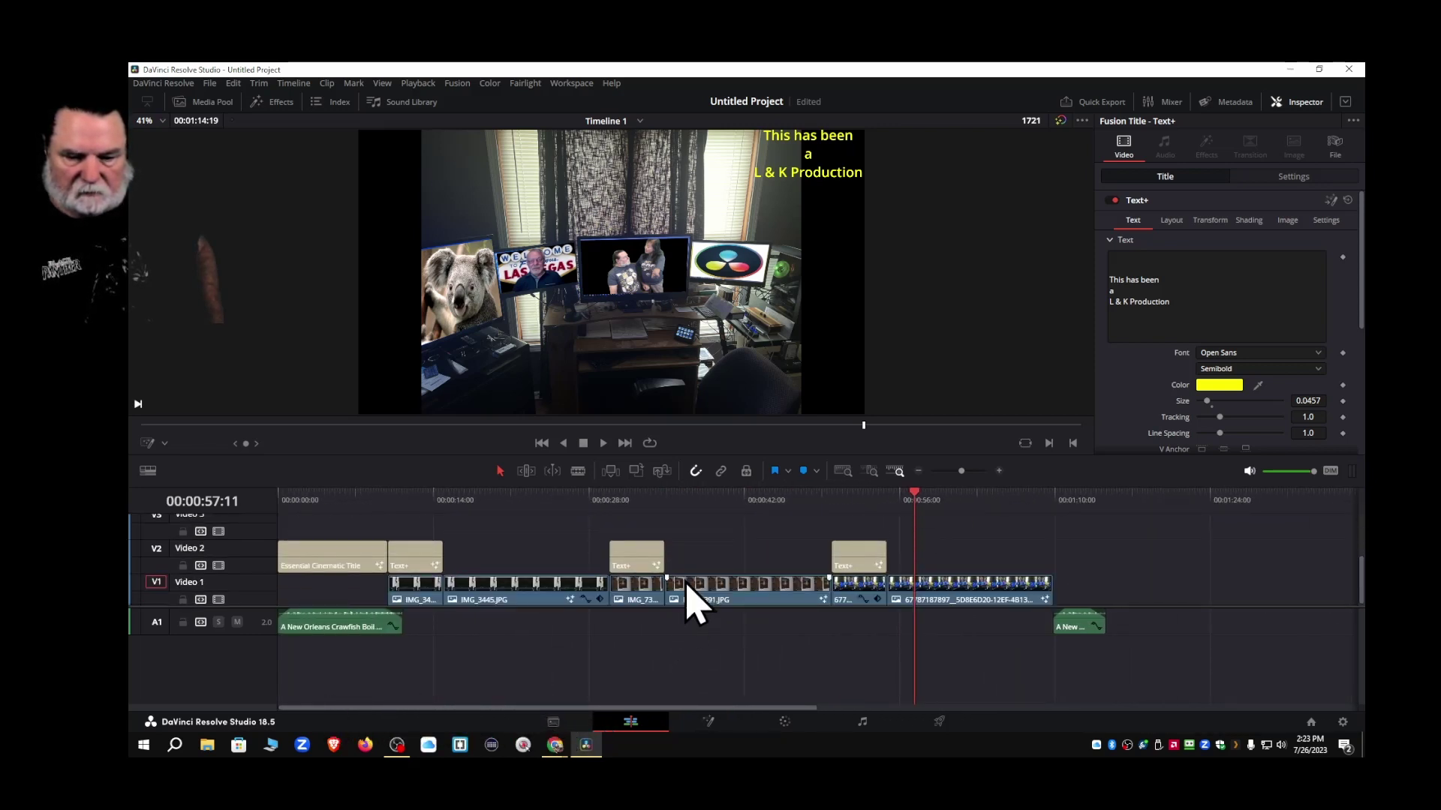
{"action": "scroll", "coordinate": [691, 600], "scroll_direction": "up", "scroll_amount": 1}
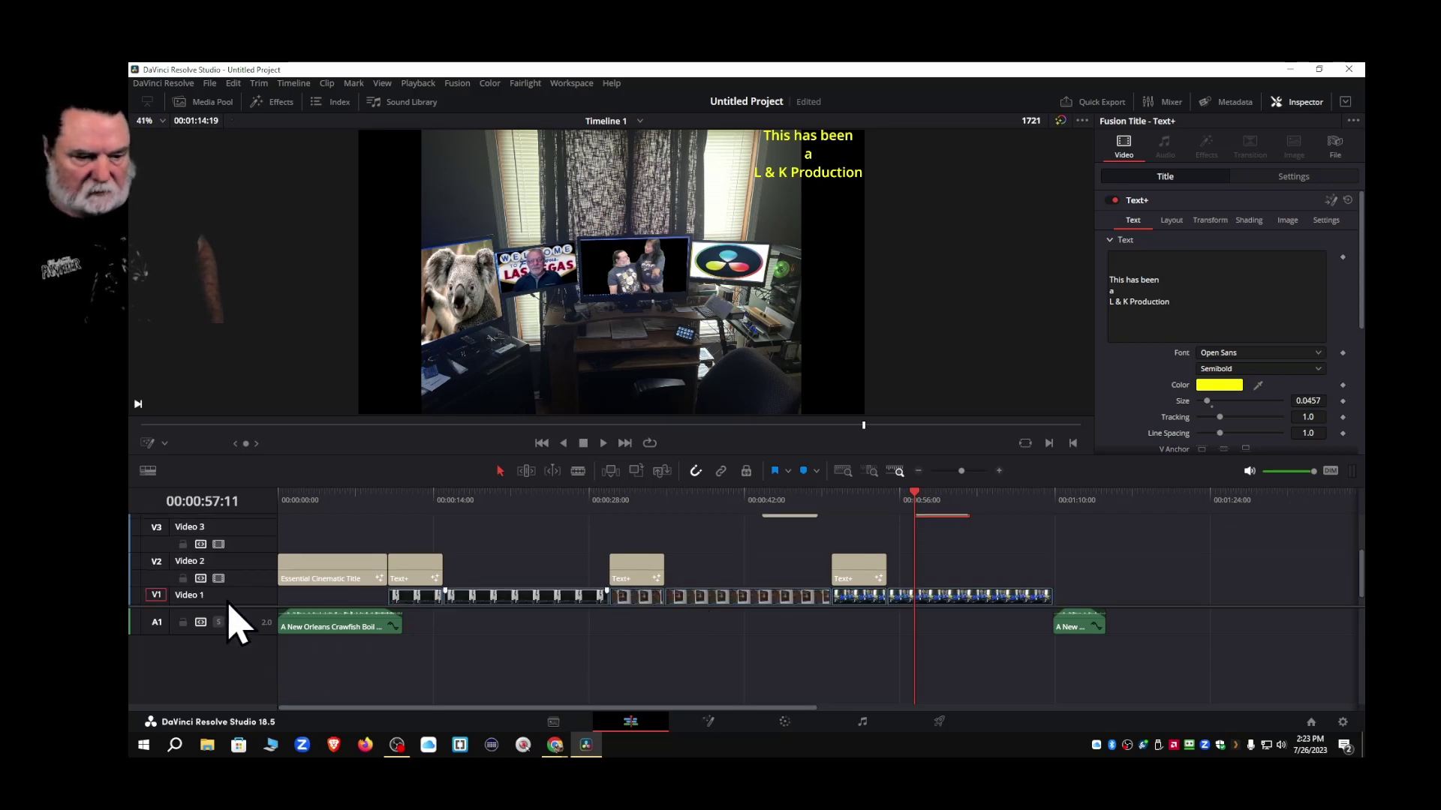
{"action": "left_click_drag", "start_coordinate": [237, 606], "coordinate": [219, 717]}
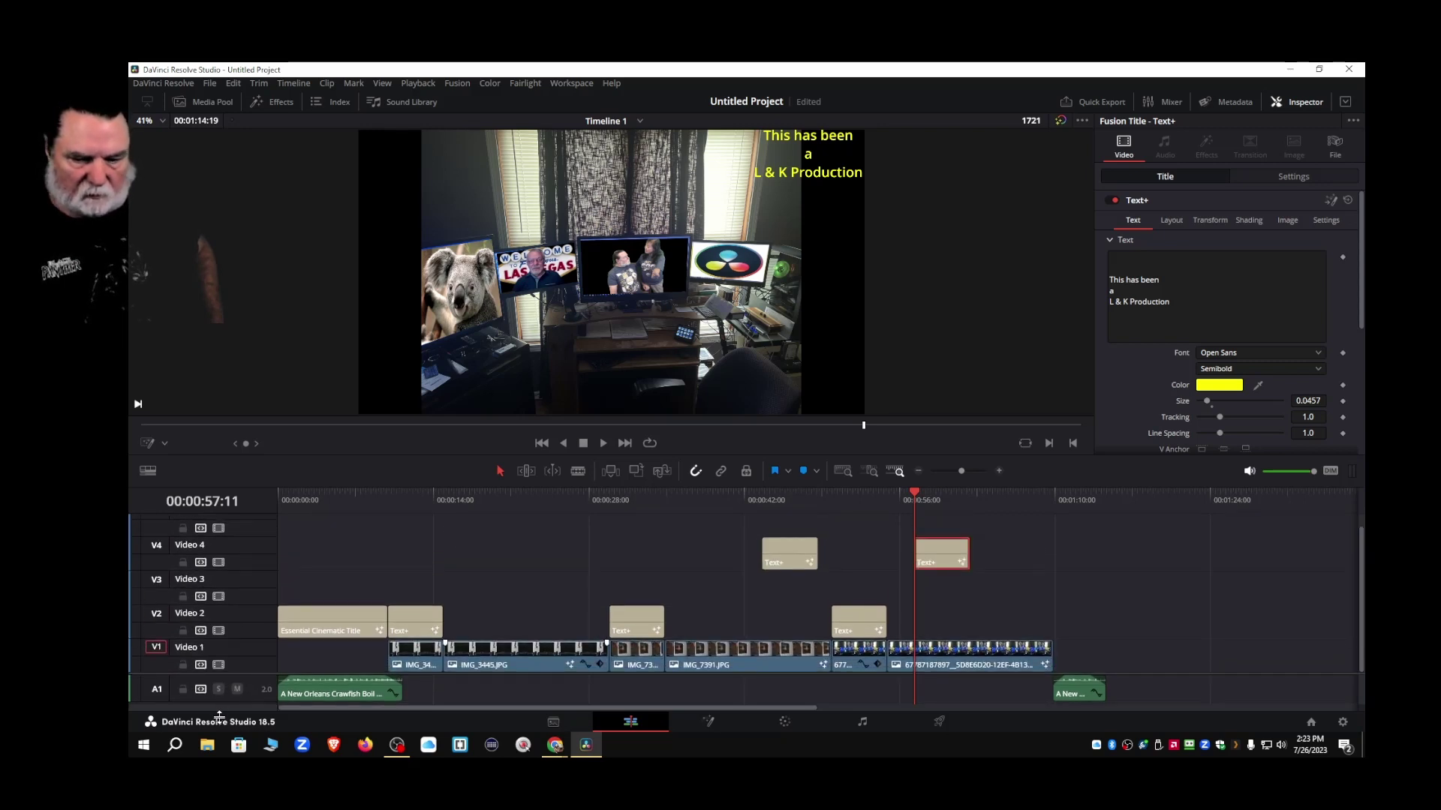
{"action": "mouse_move", "coordinate": [1078, 691]}
{"action": "left_mouse_down"}
{"action": "mouse_move", "coordinate": [1181, 695]}
{"action": "mouse_move", "coordinate": [1080, 707]}
{"action": "left_mouse_up"}
{"action": "left_click_drag", "start_coordinate": [944, 559], "coordinate": [1172, 623]}
{"action": "left_click_drag", "start_coordinate": [773, 559], "coordinate": [1064, 643]}
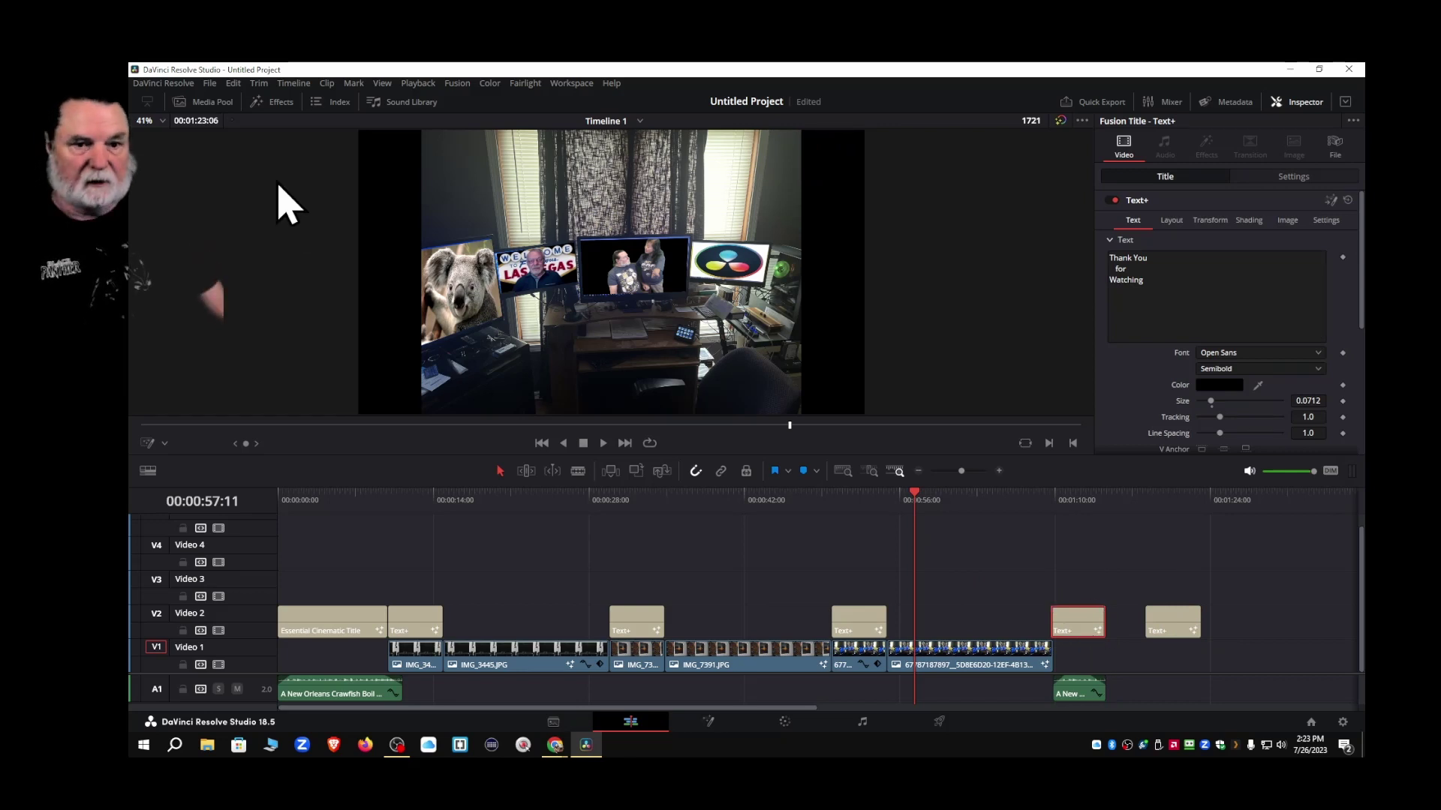
Add the 500B_1.3.1.jpg photo from the project's Master bin to Video 4
{"action": "left_click", "coordinate": [208, 102]}
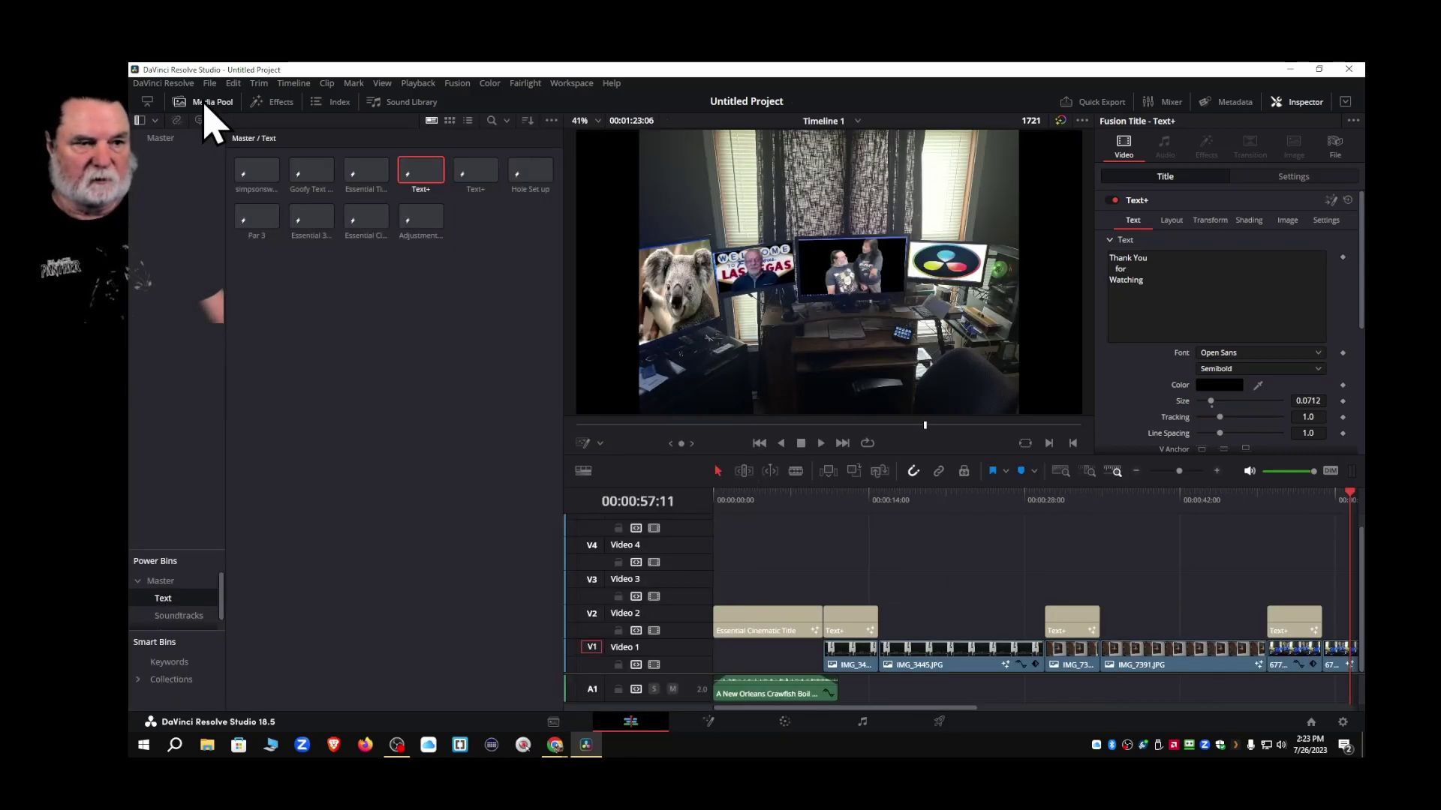
{"action": "left_click", "coordinate": [143, 583]}
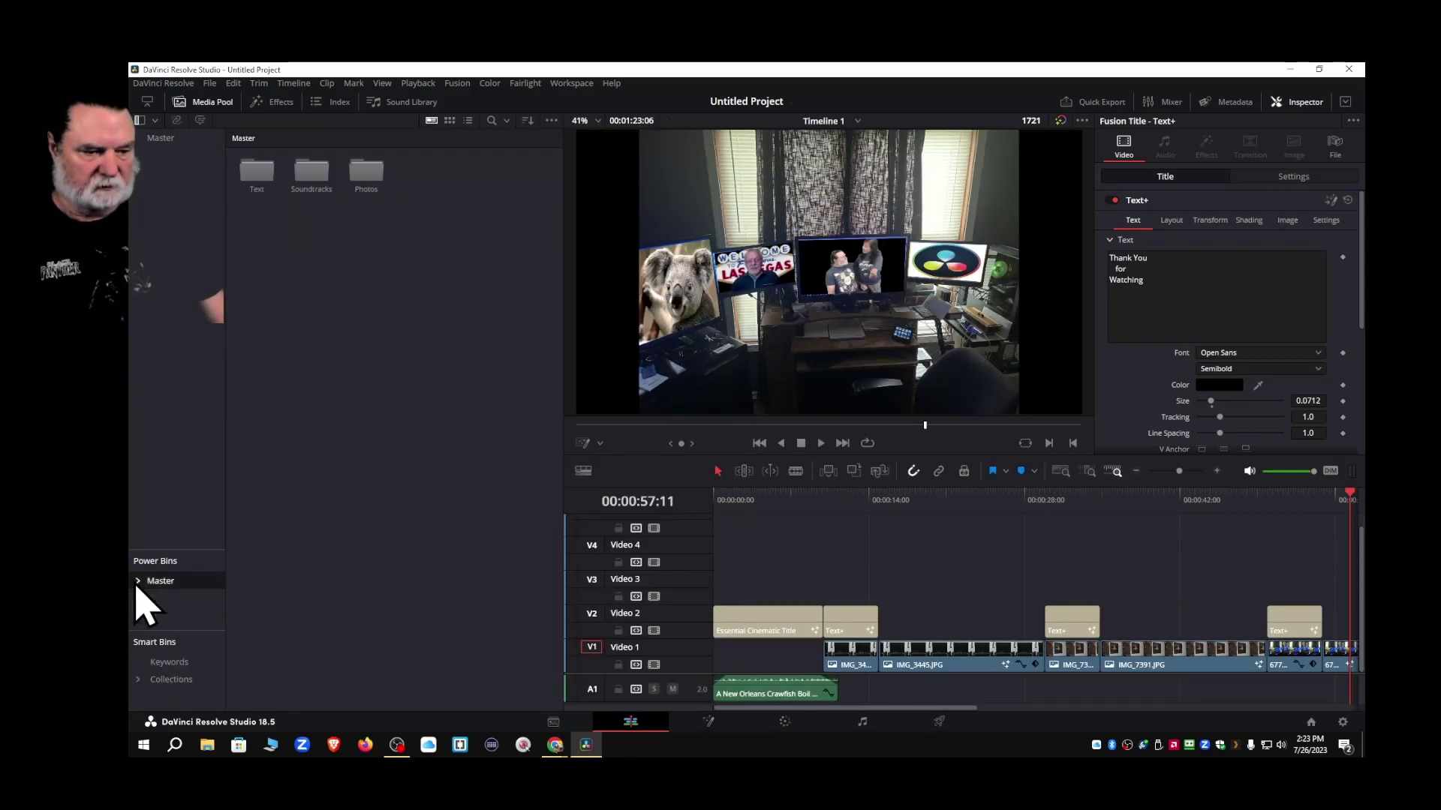
{"action": "left_click", "coordinate": [159, 145]}
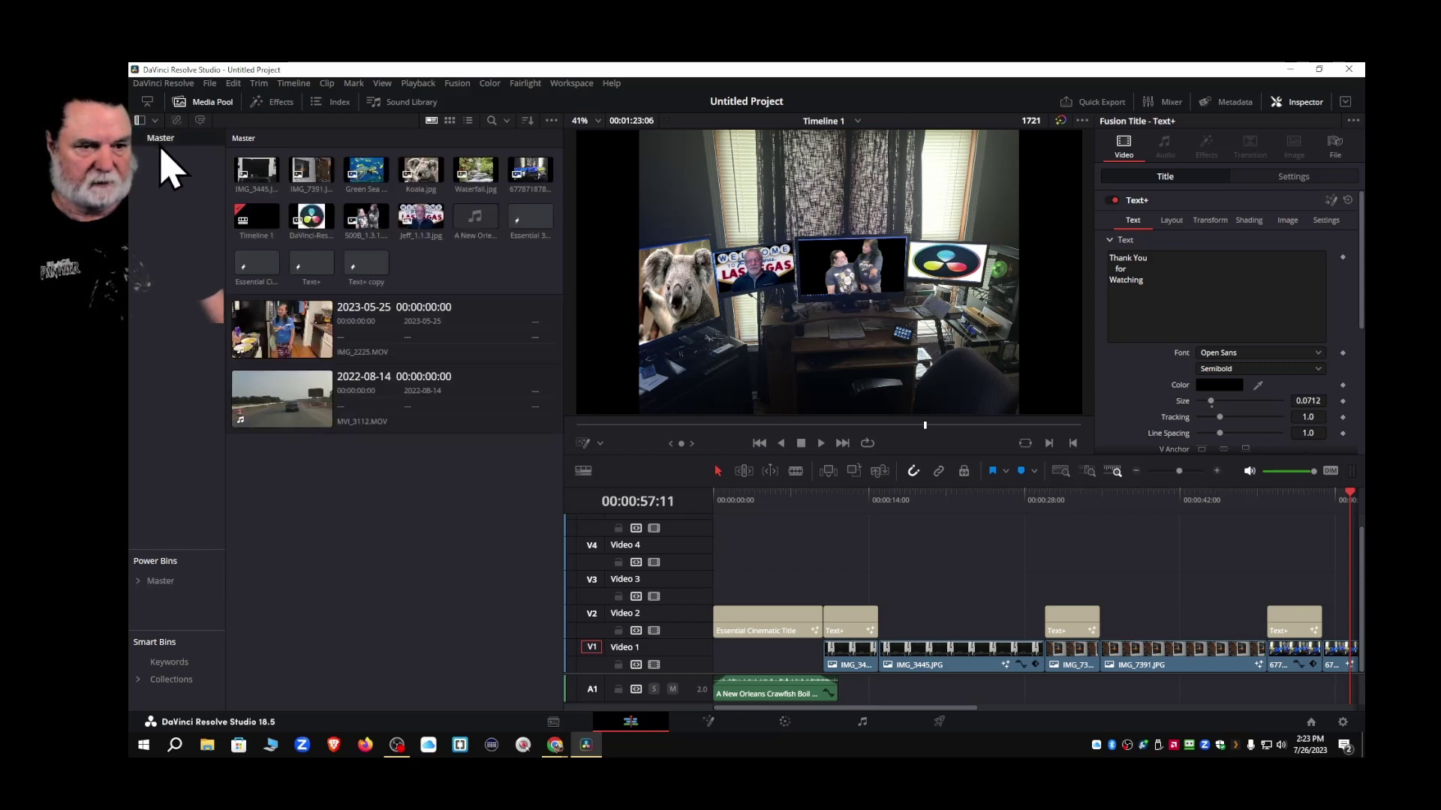
{"action": "left_click", "coordinate": [372, 227]}
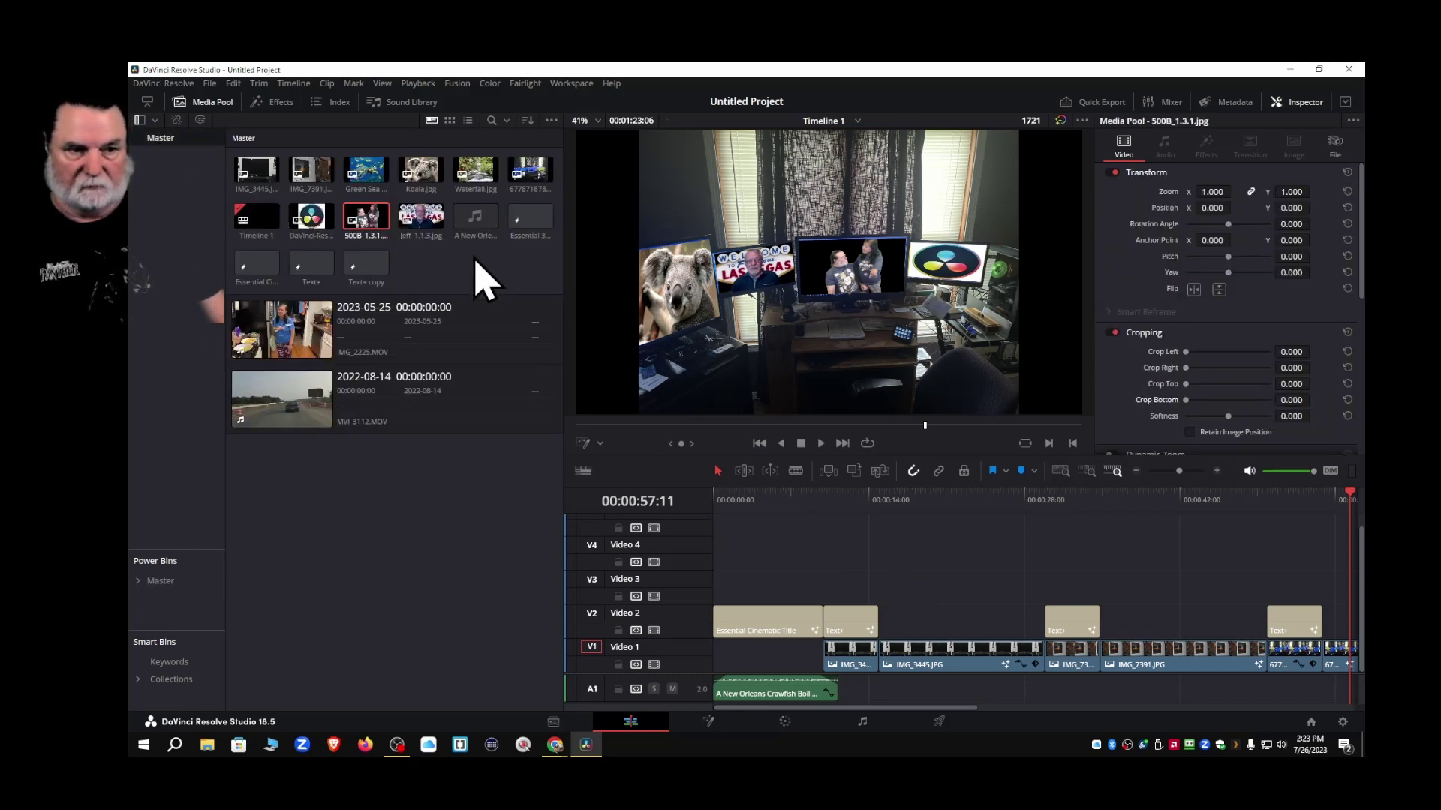
{"action": "left_click_drag", "start_coordinate": [372, 225], "coordinate": [1009, 448]}
{"action": "left_click_drag", "start_coordinate": [1112, 528], "coordinate": [1097, 559]}
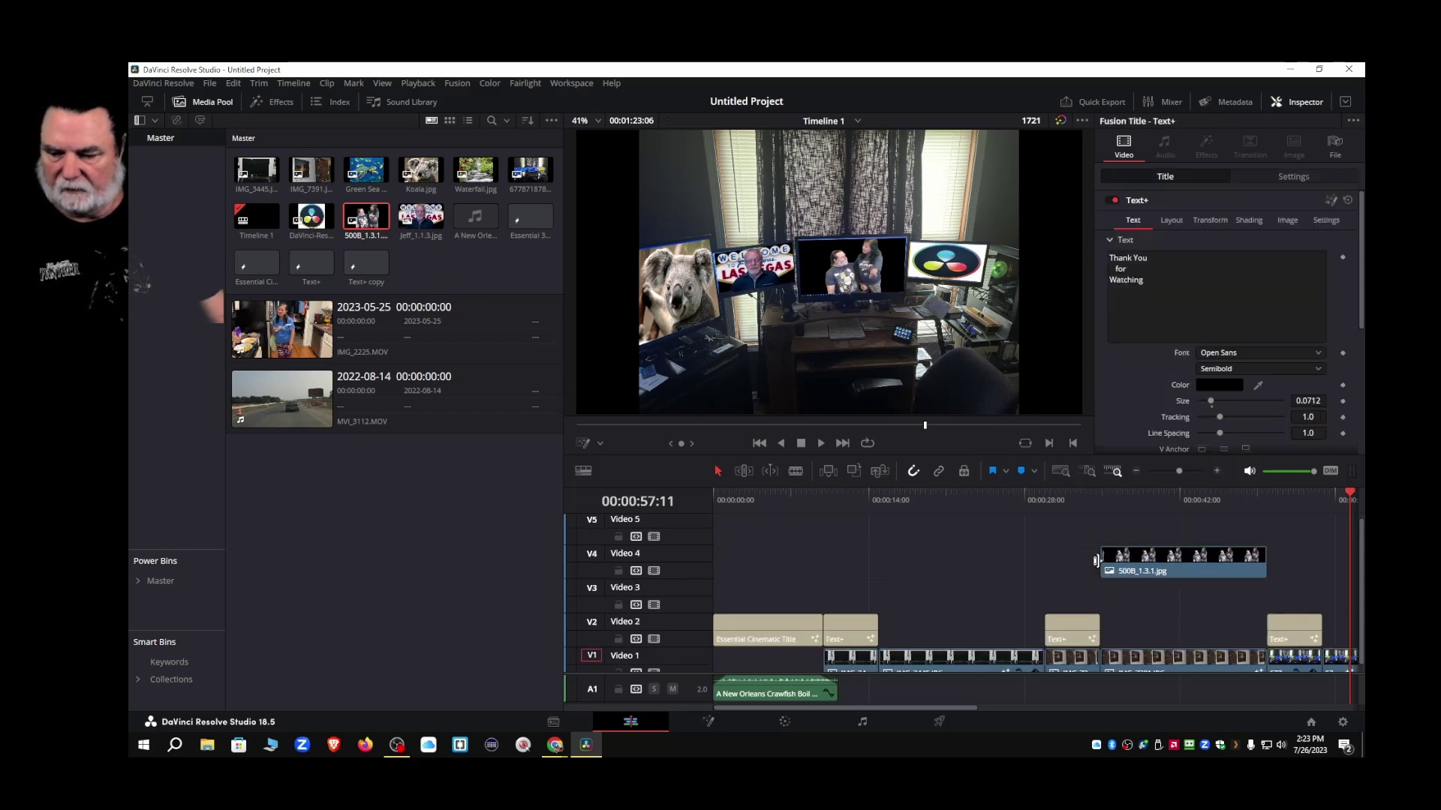
Move the 500B_1.3.1.jpg photo to Video 1 beneath the closing captions and extend the ending music to the photo's end
{"action": "left_click", "coordinate": [221, 107]}
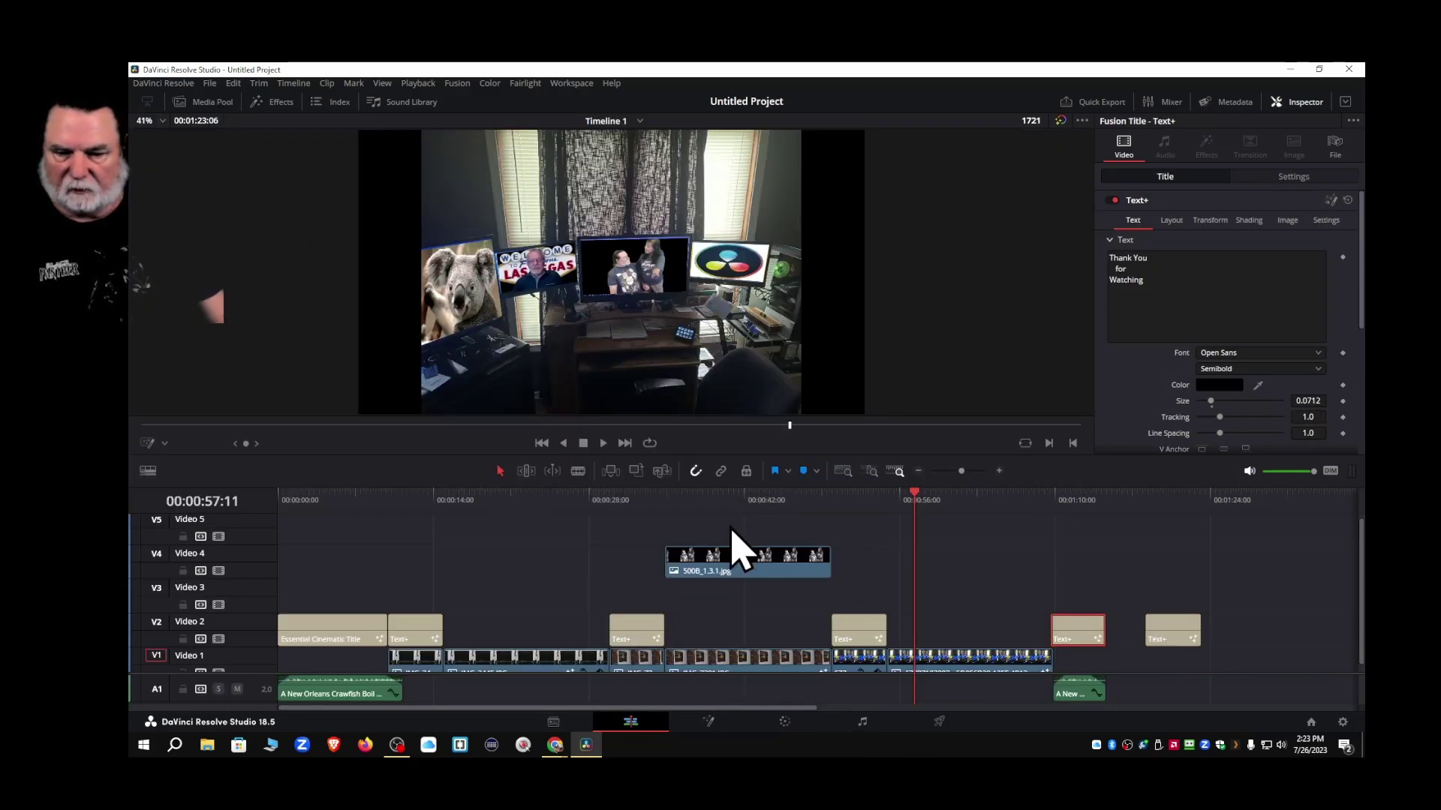
{"action": "left_click_drag", "start_coordinate": [757, 577], "coordinate": [1158, 685]}
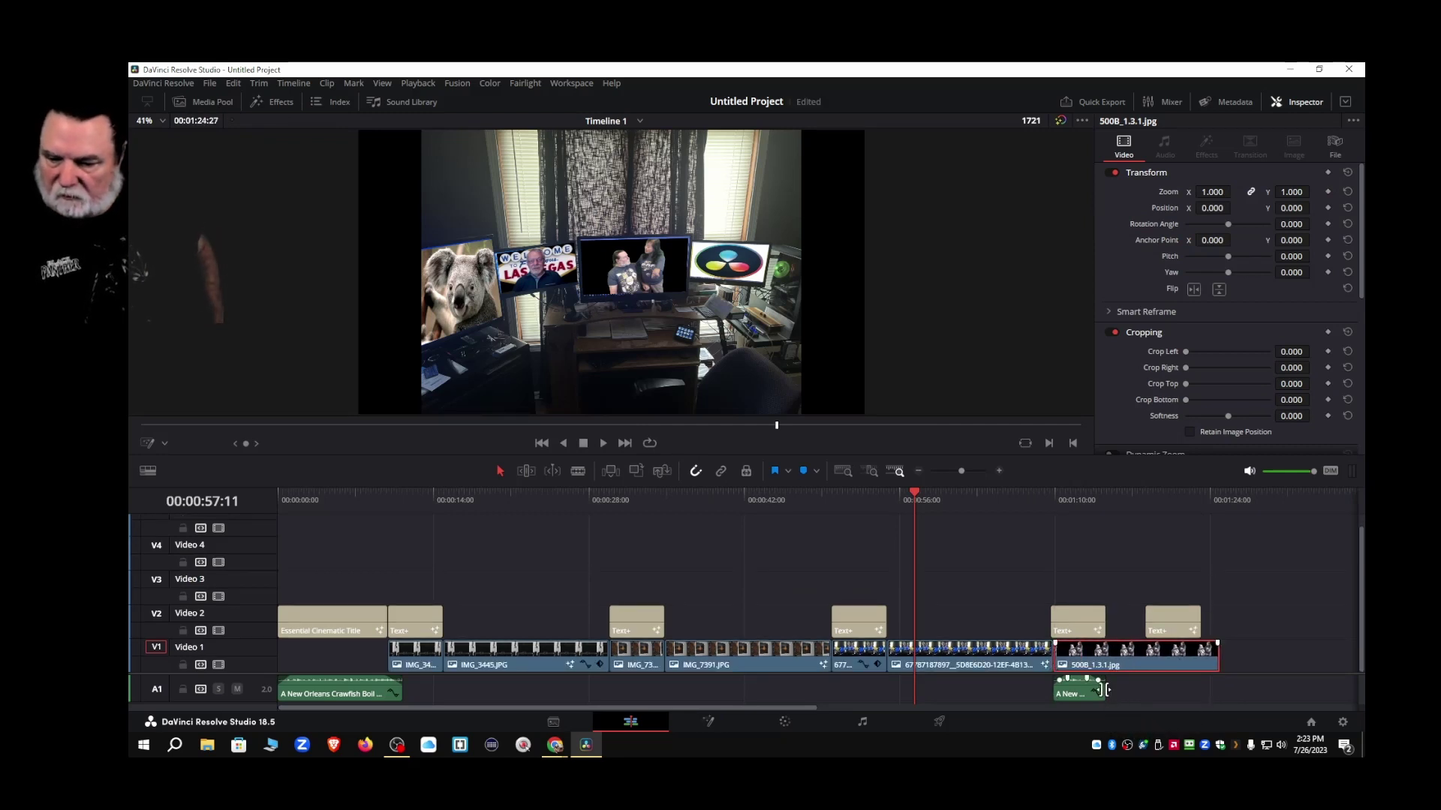
{"action": "left_click", "coordinate": [1108, 689]}
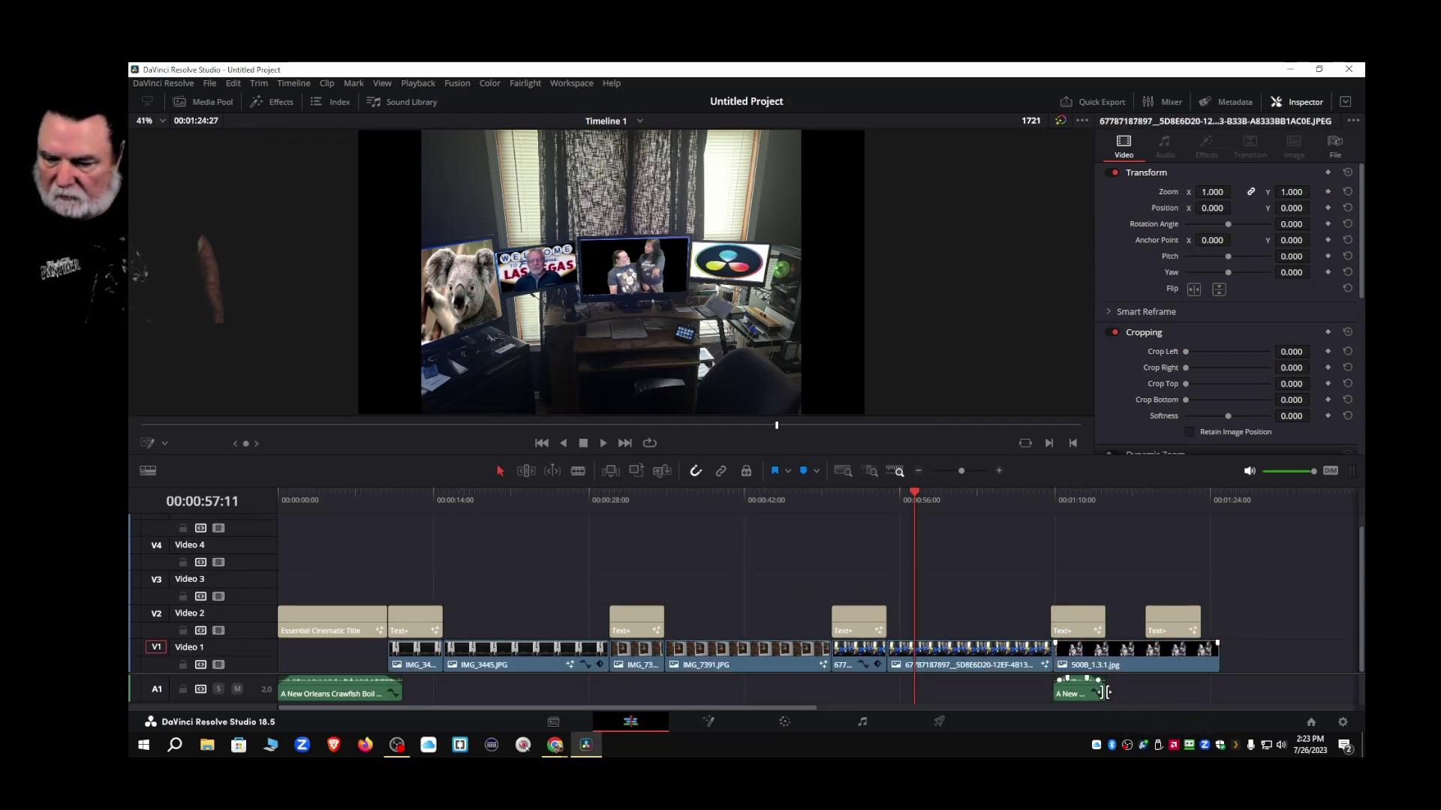
{"action": "left_click_drag", "start_coordinate": [1109, 691], "coordinate": [1224, 691]}
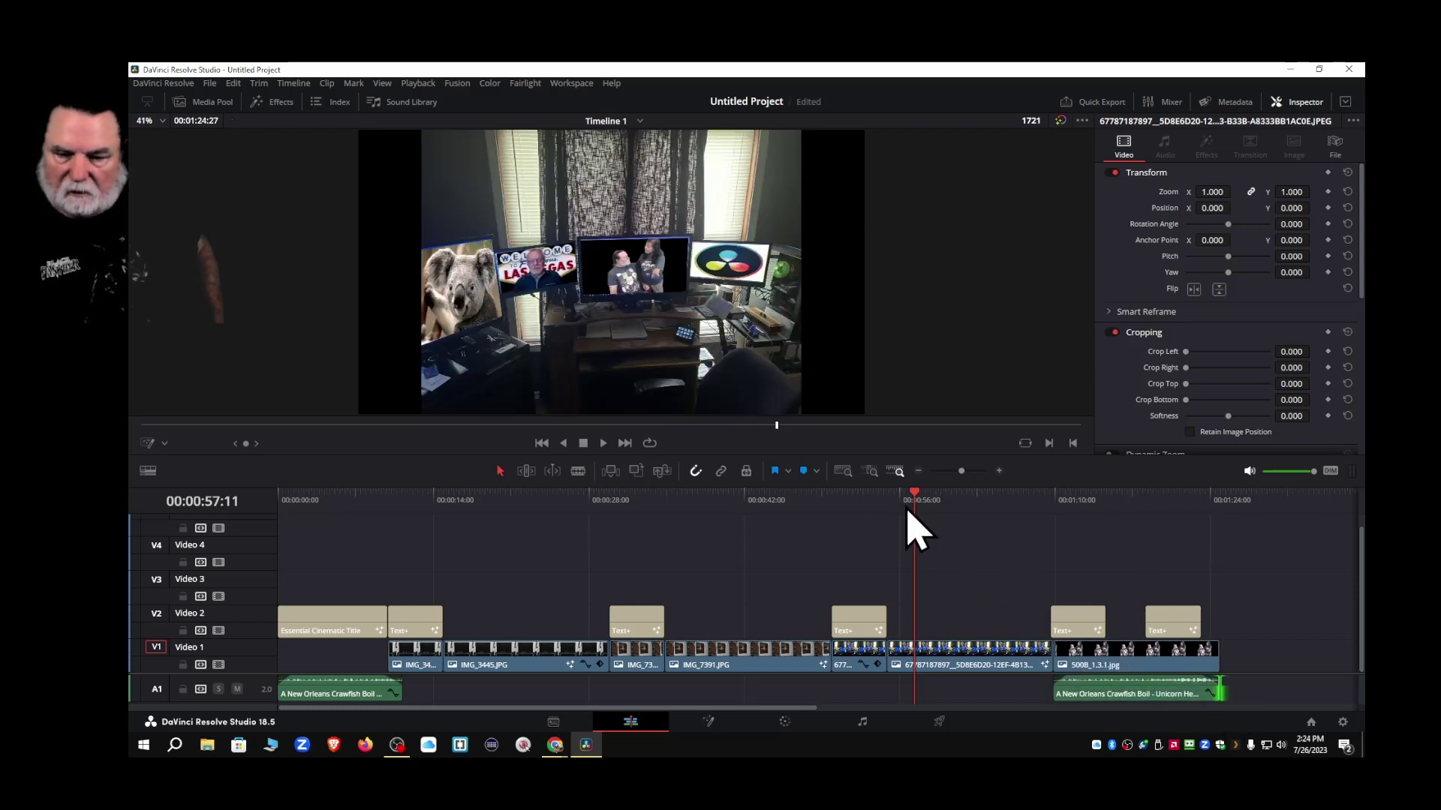
Play the timeline through the closing section and set the "Thank You for Watching" caption's text color to yellow (#ffff00)
{"action": "left_click", "coordinate": [928, 502]}
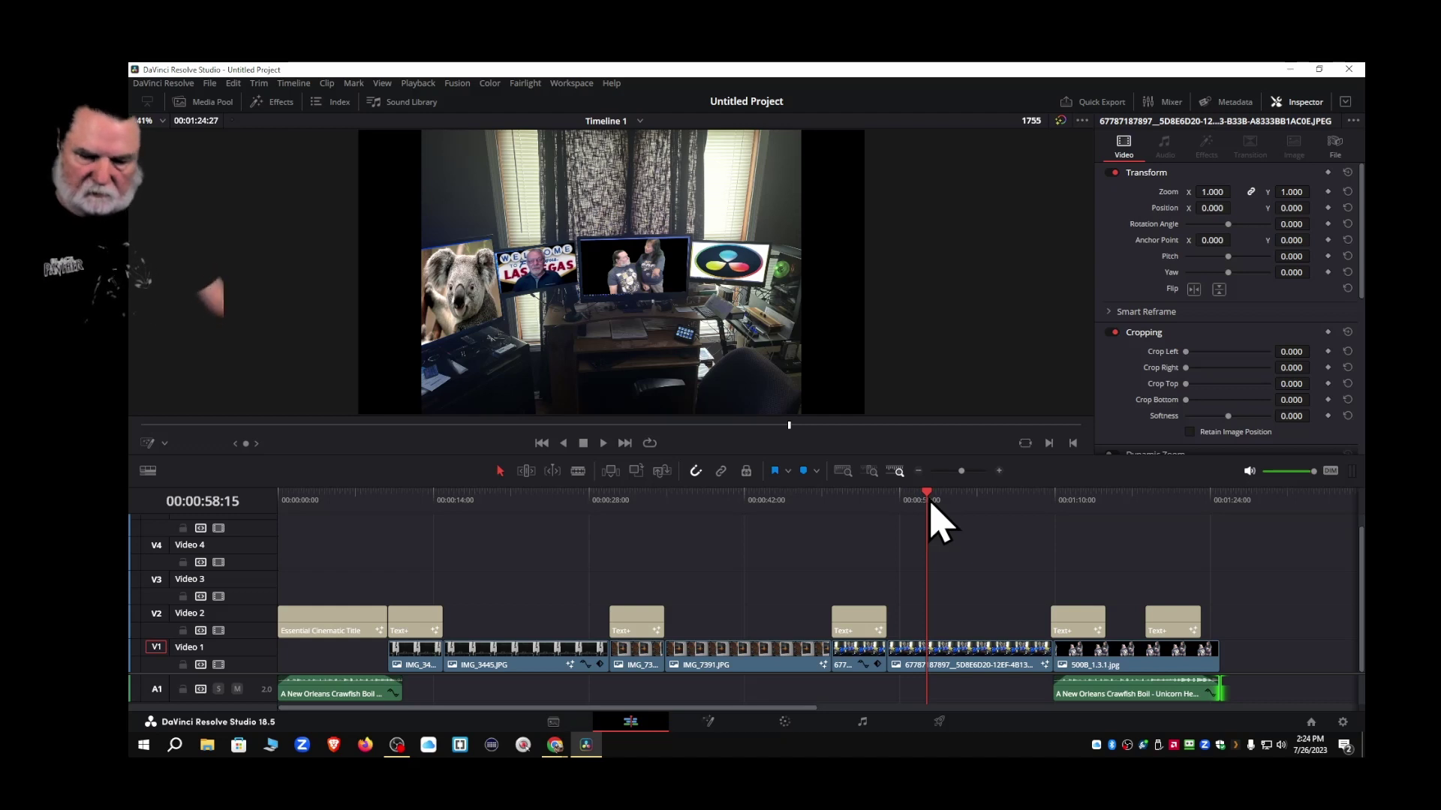
{"action": "left_click", "coordinate": [767, 501]}
{"action": "key", "text": "space"}
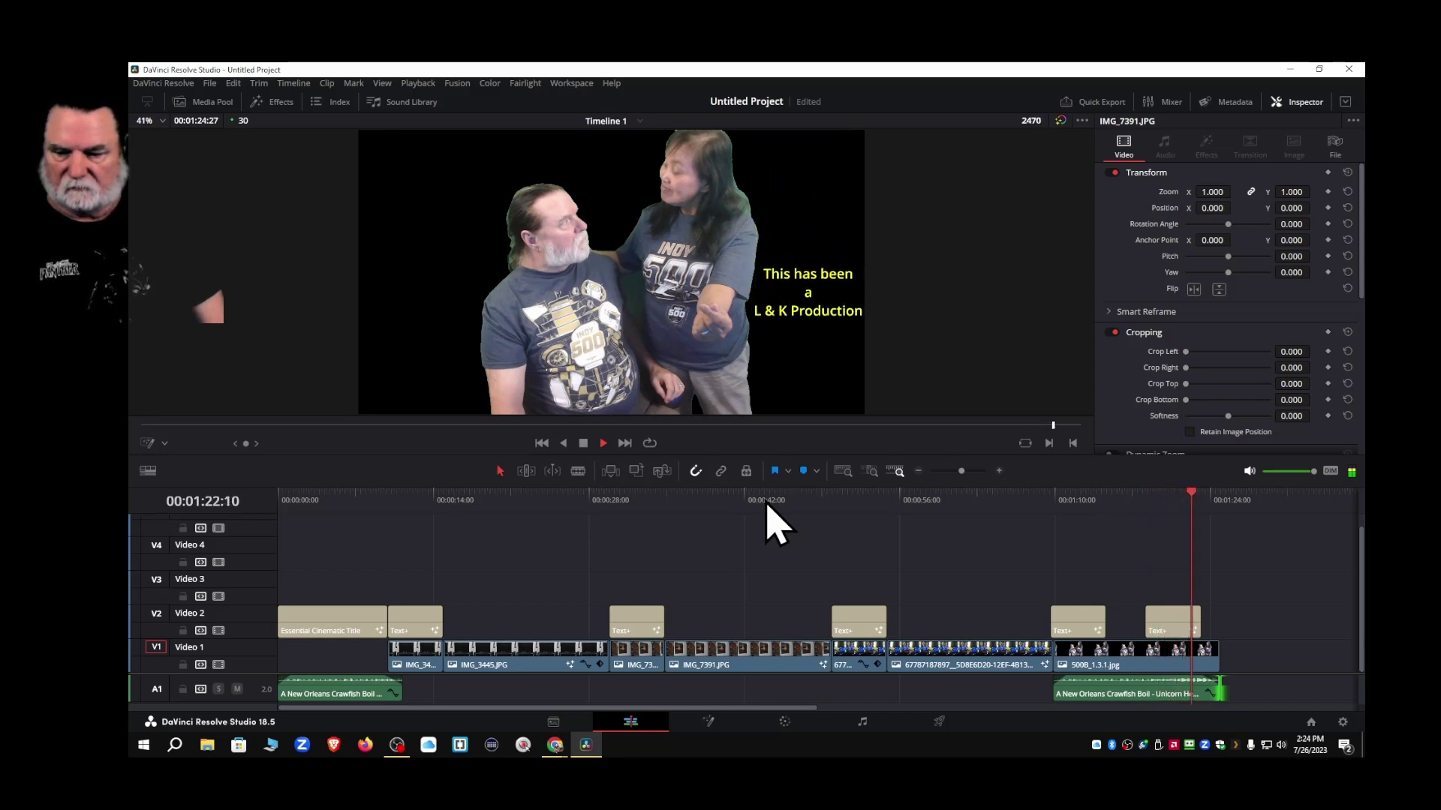
{"action": "key", "text": "space"}
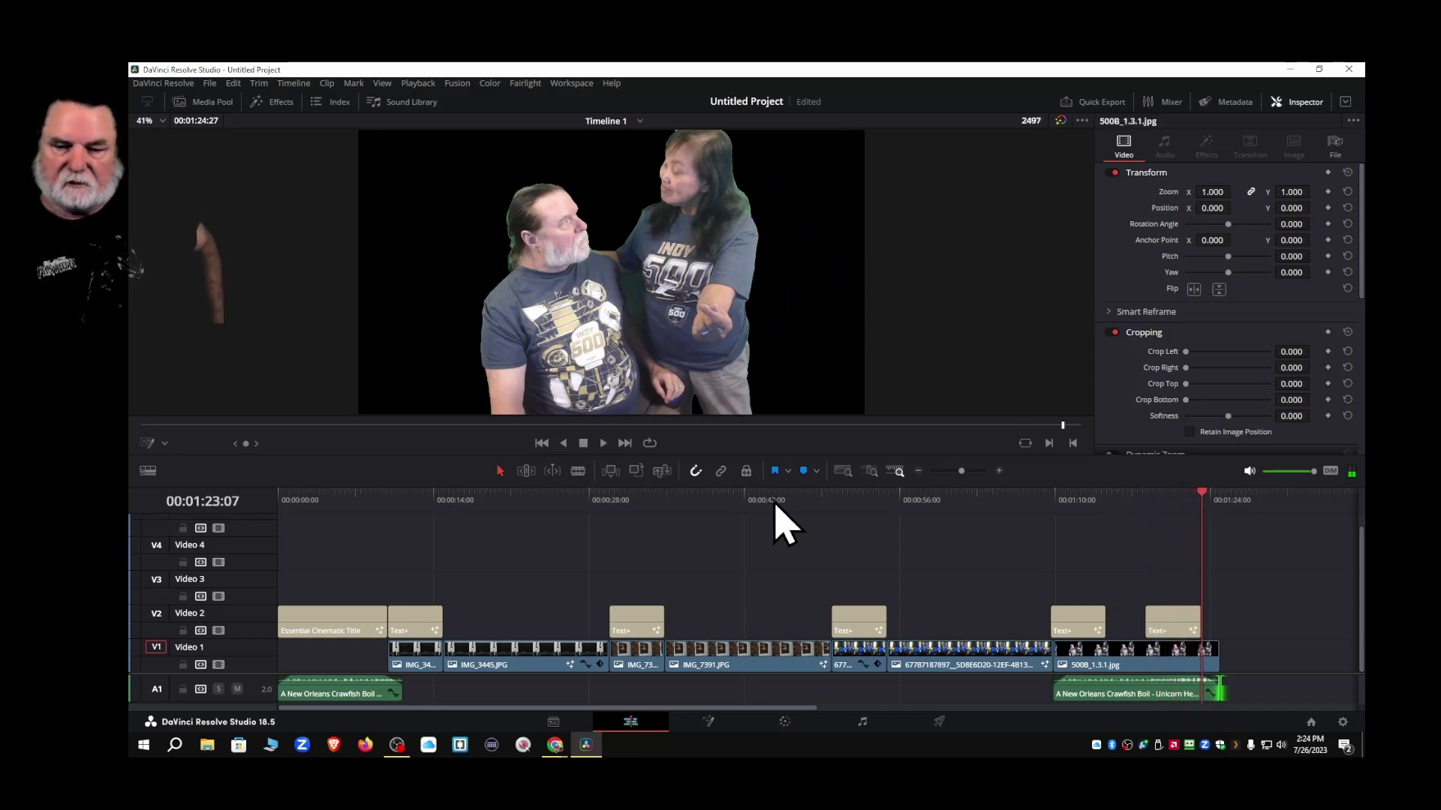
{"action": "left_click", "coordinate": [1049, 500]}
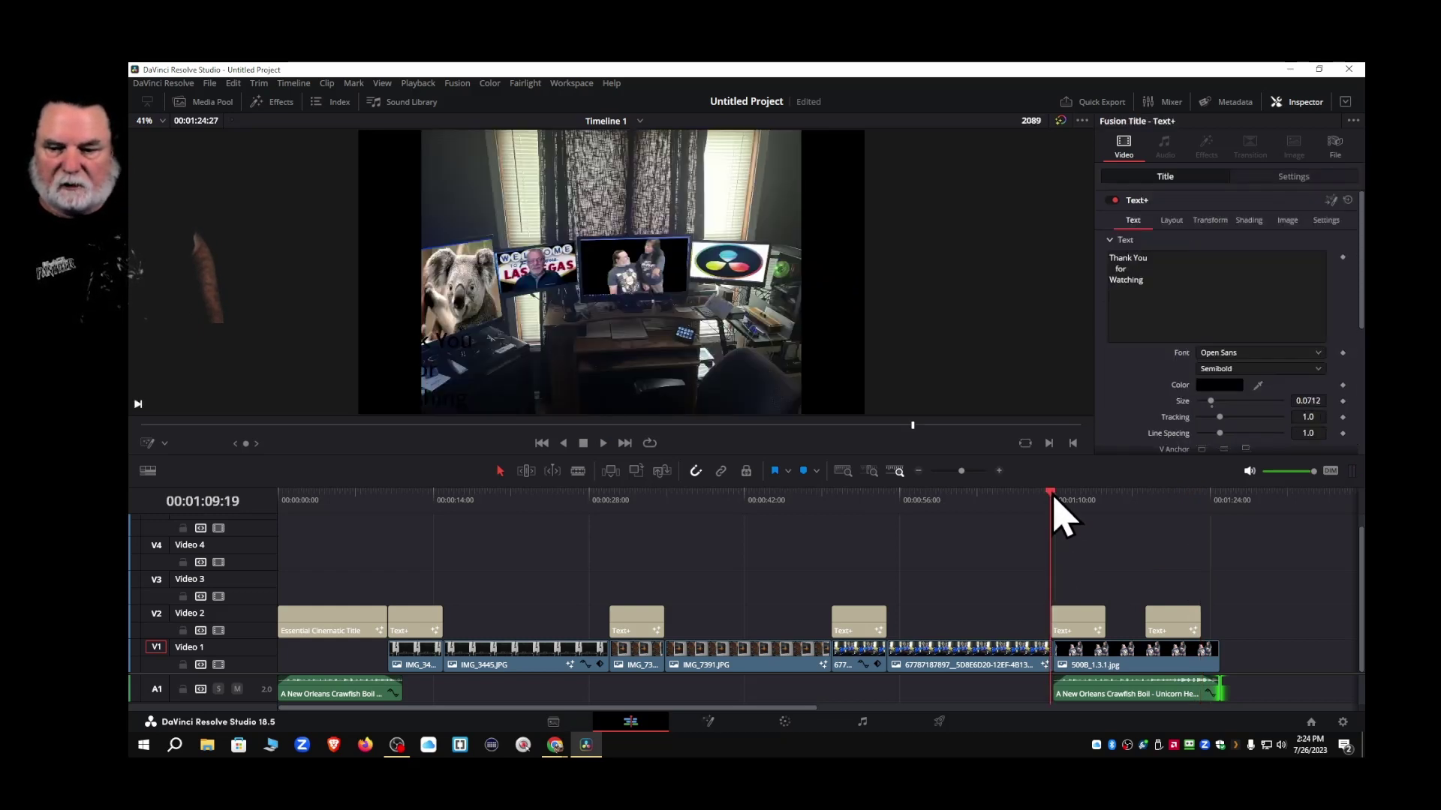
{"action": "left_click", "coordinate": [1054, 500]}
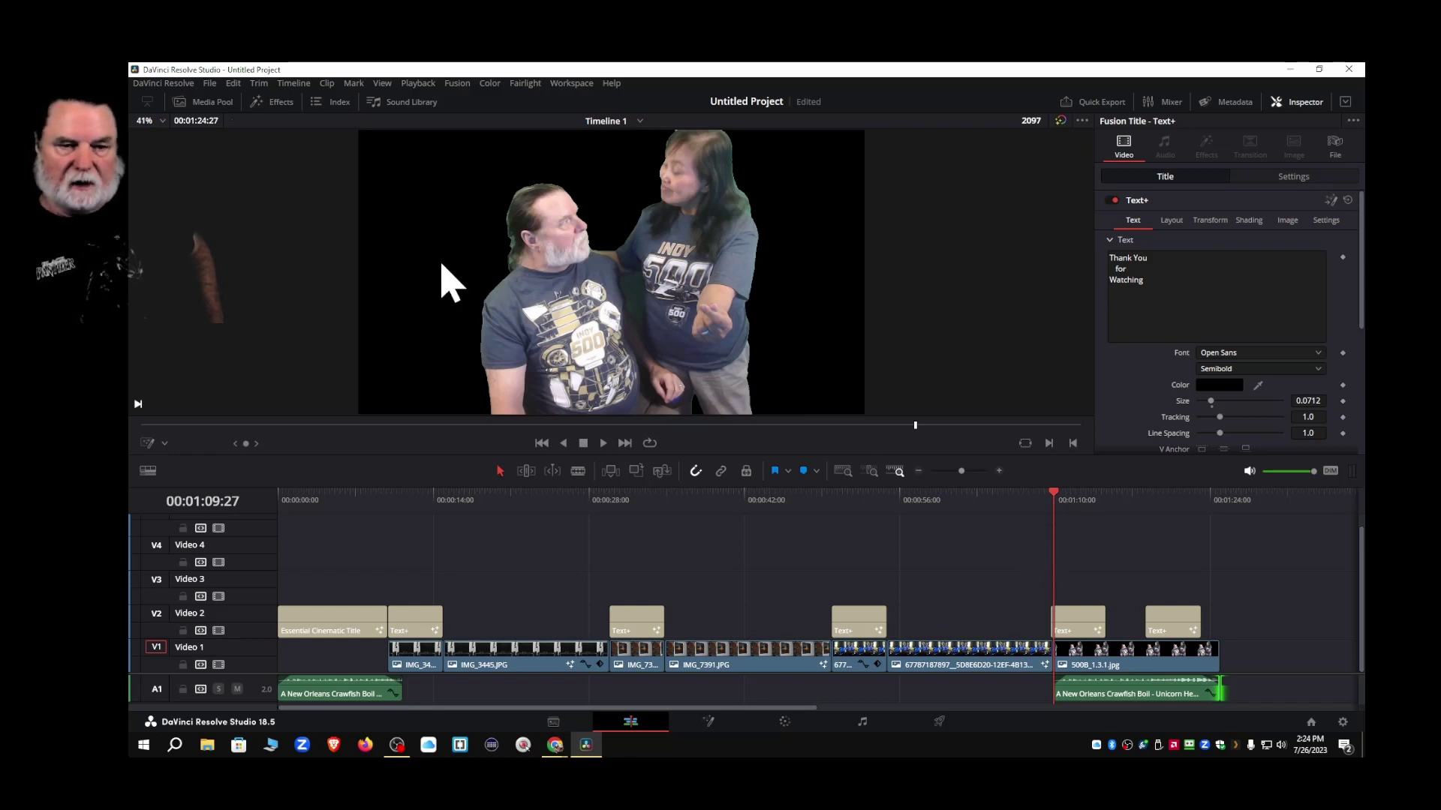
{"action": "left_click", "coordinate": [1218, 387]}
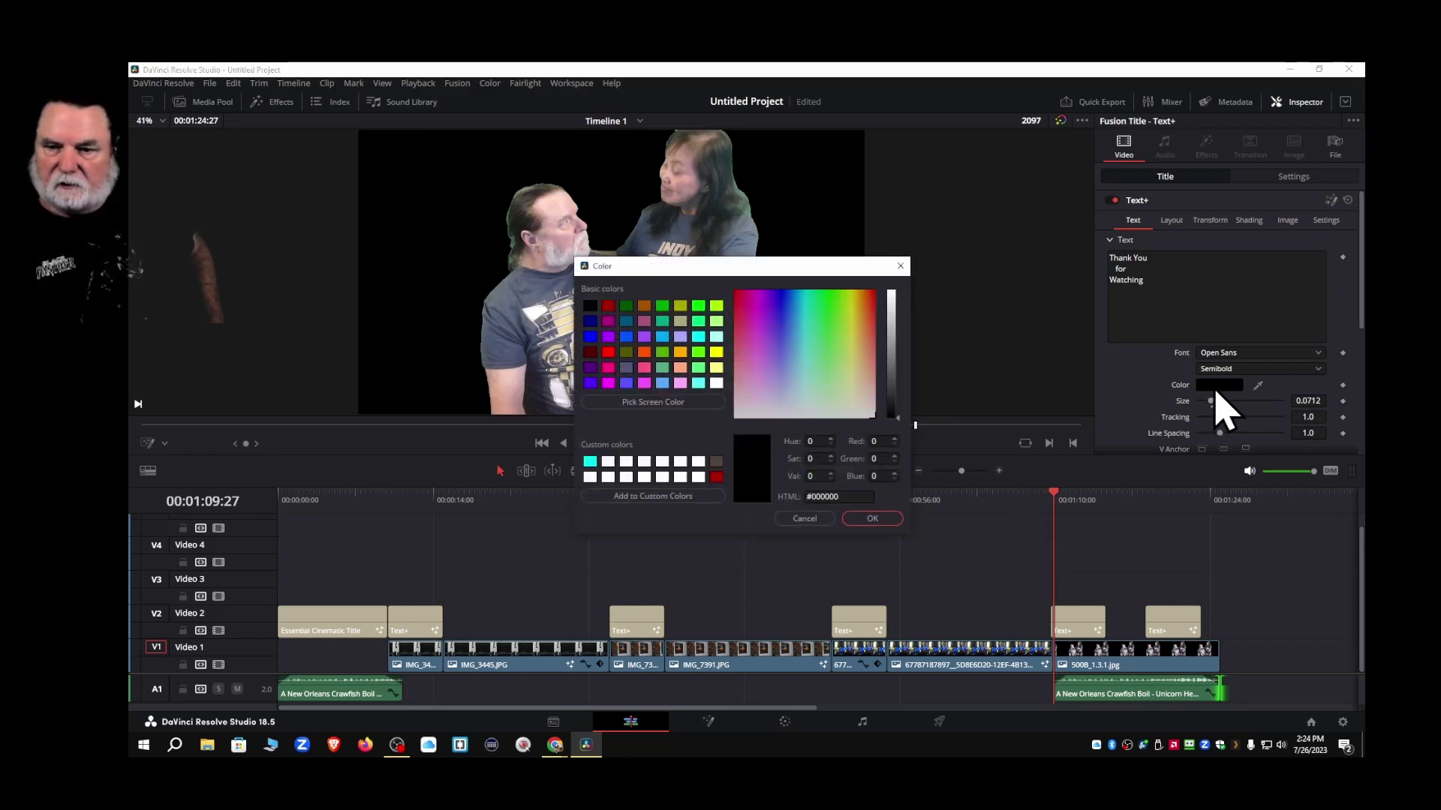
{"action": "left_click", "coordinate": [716, 353]}
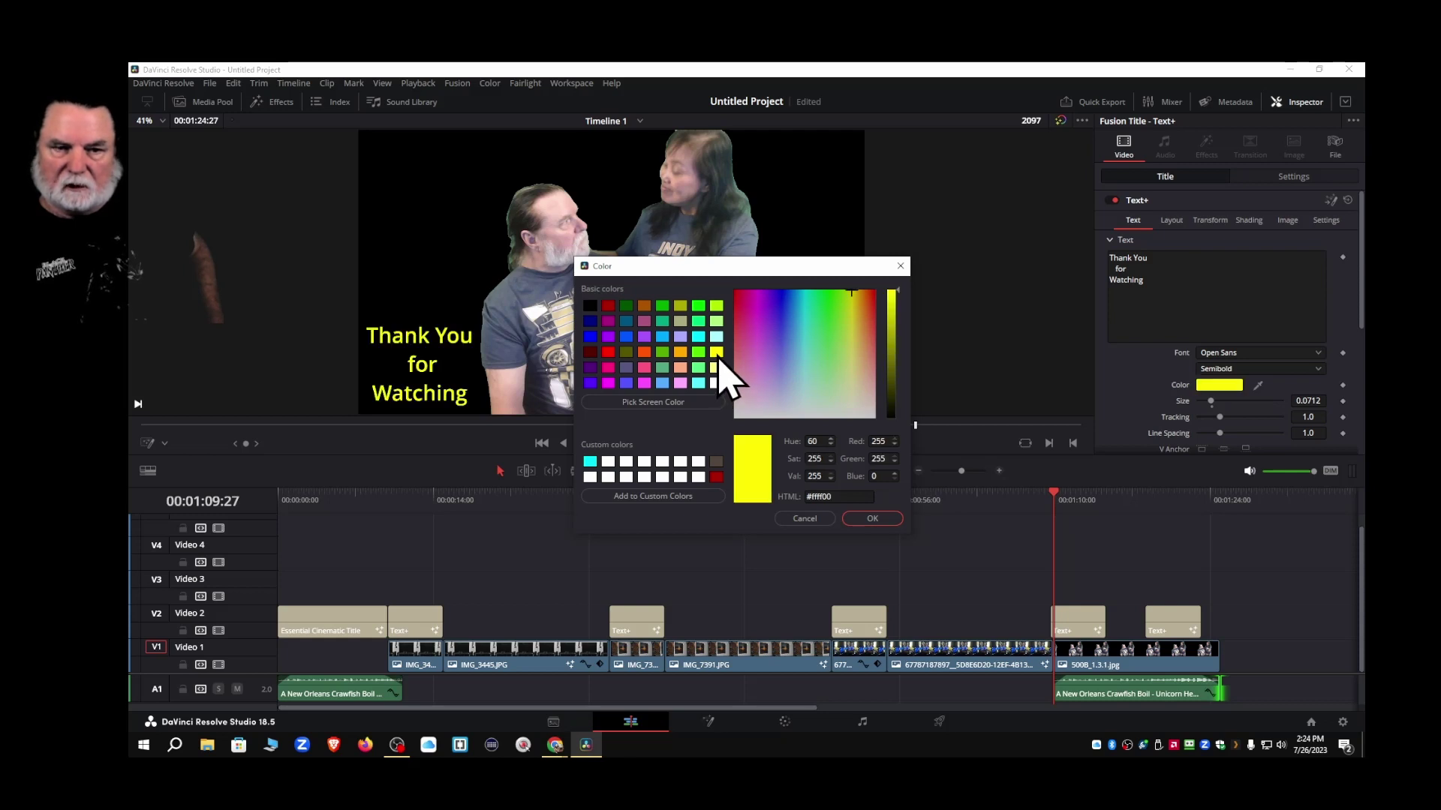
{"action": "left_click", "coordinate": [873, 519]}
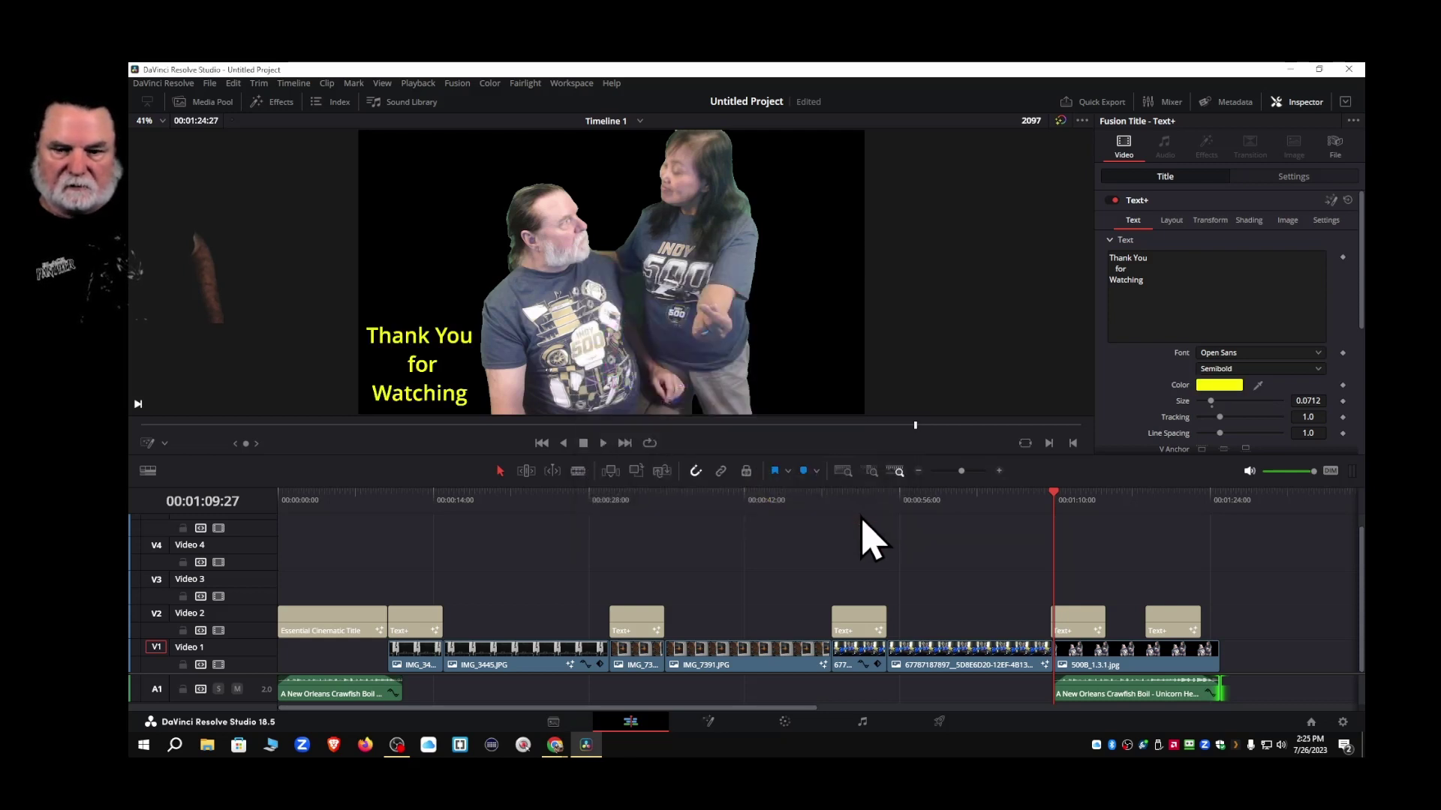
Move the "This has been a L & K Production" caption to Video 3, aligned directly above the "Thank You for Watching" caption
{"action": "left_click", "coordinate": [1069, 496]}
{"action": "mouse_move", "coordinate": [1072, 499]}
{"action": "left_mouse_down"}
{"action": "mouse_move", "coordinate": [1093, 498]}
{"action": "mouse_move", "coordinate": [1066, 525]}
{"action": "left_mouse_up"}
{"action": "left_click_drag", "start_coordinate": [1154, 615], "coordinate": [1071, 589]}
{"action": "left_click_drag", "start_coordinate": [1065, 495], "coordinate": [1033, 502]}
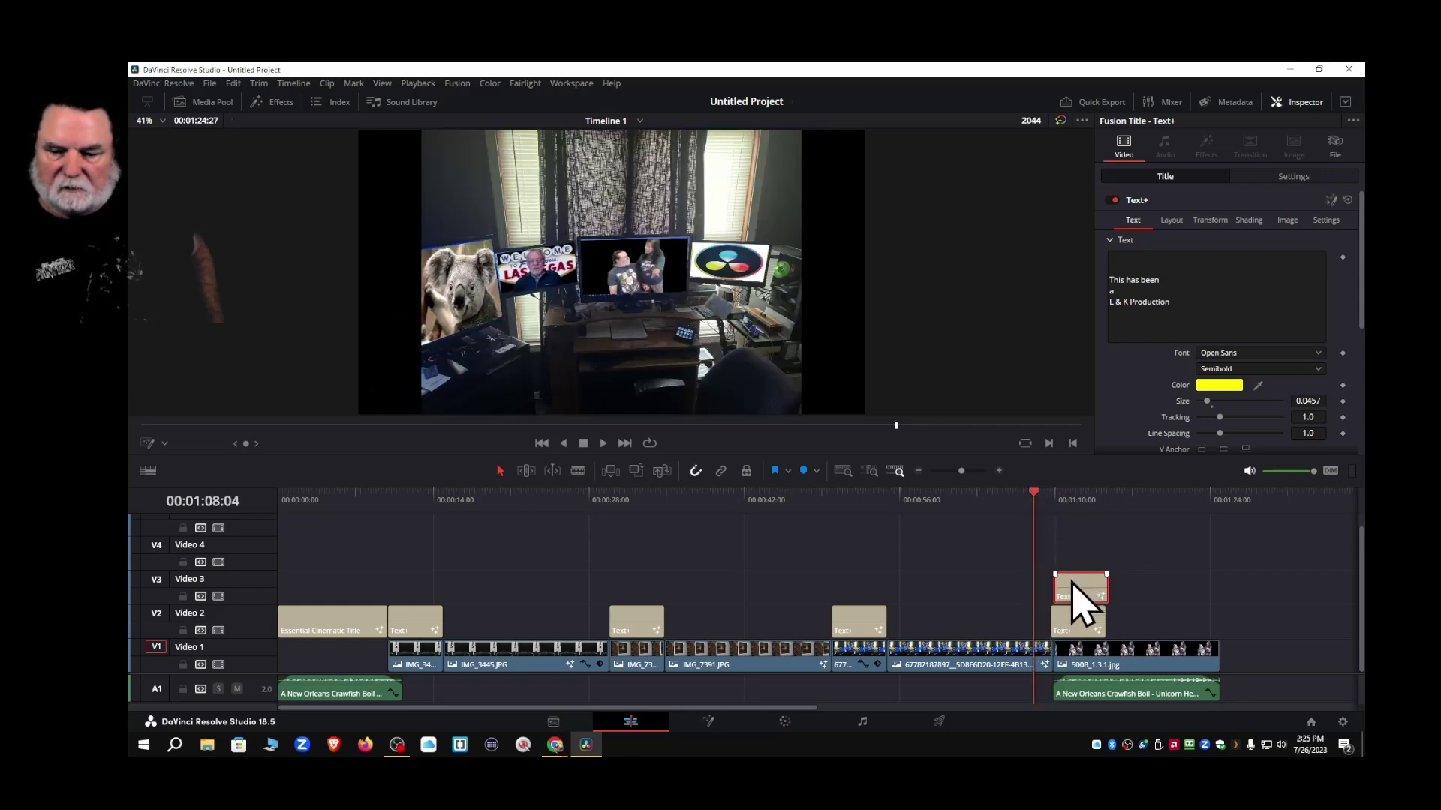
{"action": "mouse_move", "coordinate": [1073, 586]}
{"action": "left_mouse_down"}
{"action": "mouse_move", "coordinate": [1097, 599]}
{"action": "mouse_move", "coordinate": [1072, 590]}
{"action": "left_mouse_up"}
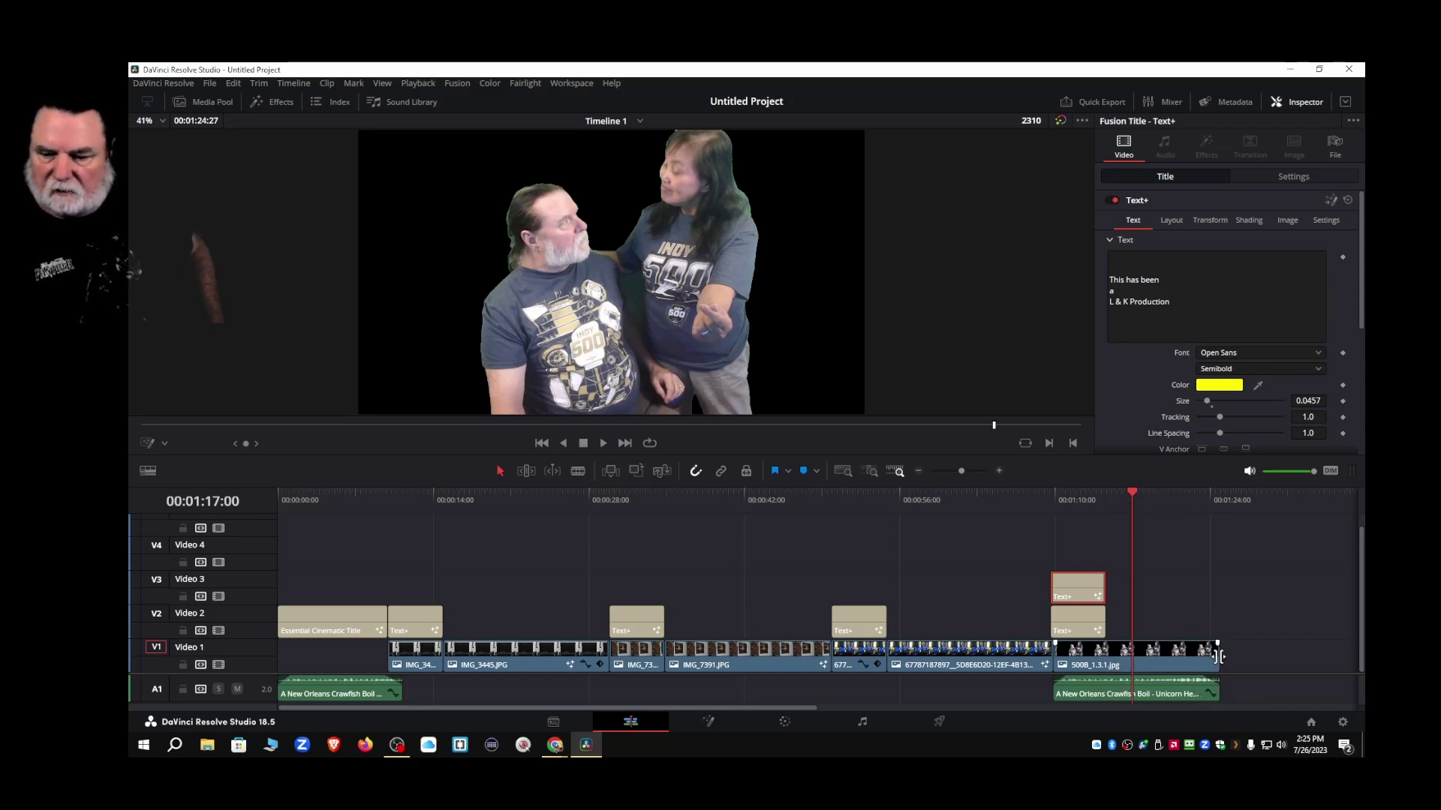
Trim the ends of the closing photo and the ending music to 00:01:17:00
{"action": "left_click_drag", "start_coordinate": [1220, 657], "coordinate": [1130, 658]}
{"action": "left_click", "coordinate": [1151, 688]}
{"action": "left_click_drag", "start_coordinate": [1220, 690], "coordinate": [1129, 688]}
Play back the shortened closing section and scrub through the whole timeline to review the title, captions, pinned images and ending
{"action": "left_click", "coordinate": [999, 496]}
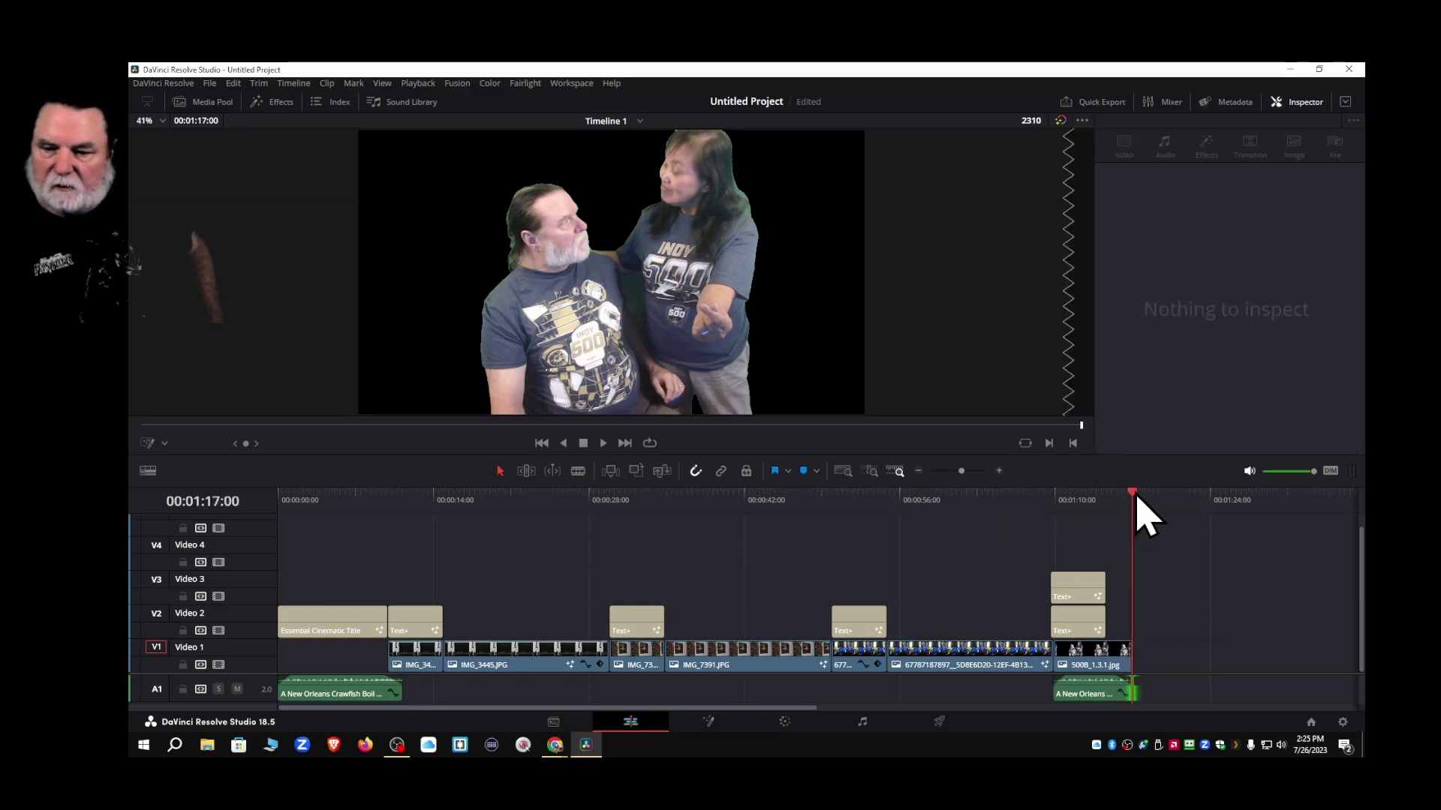
{"action": "left_click", "coordinate": [1003, 501]}
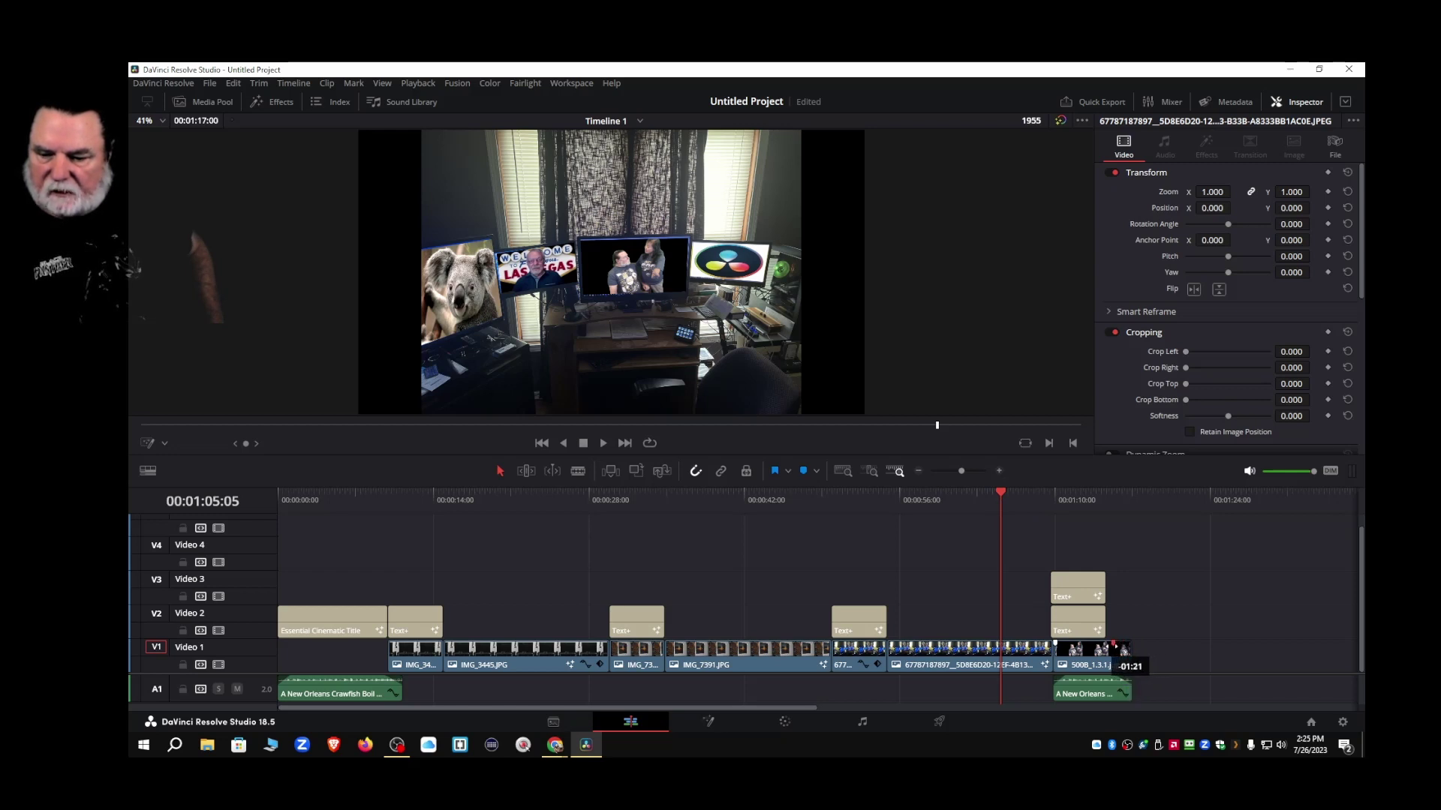
{"action": "left_click", "coordinate": [1049, 501]}
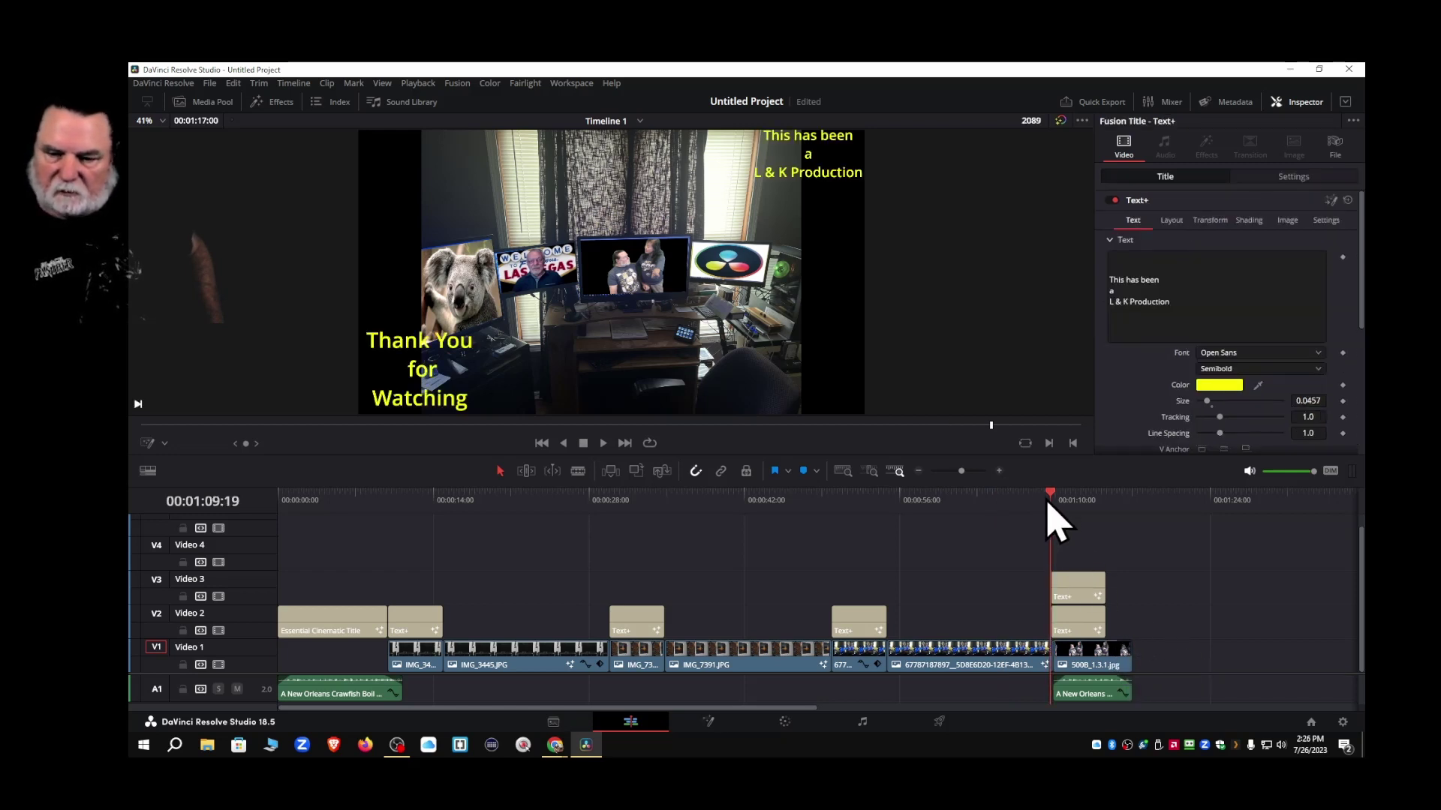
{"action": "key", "text": "space"}
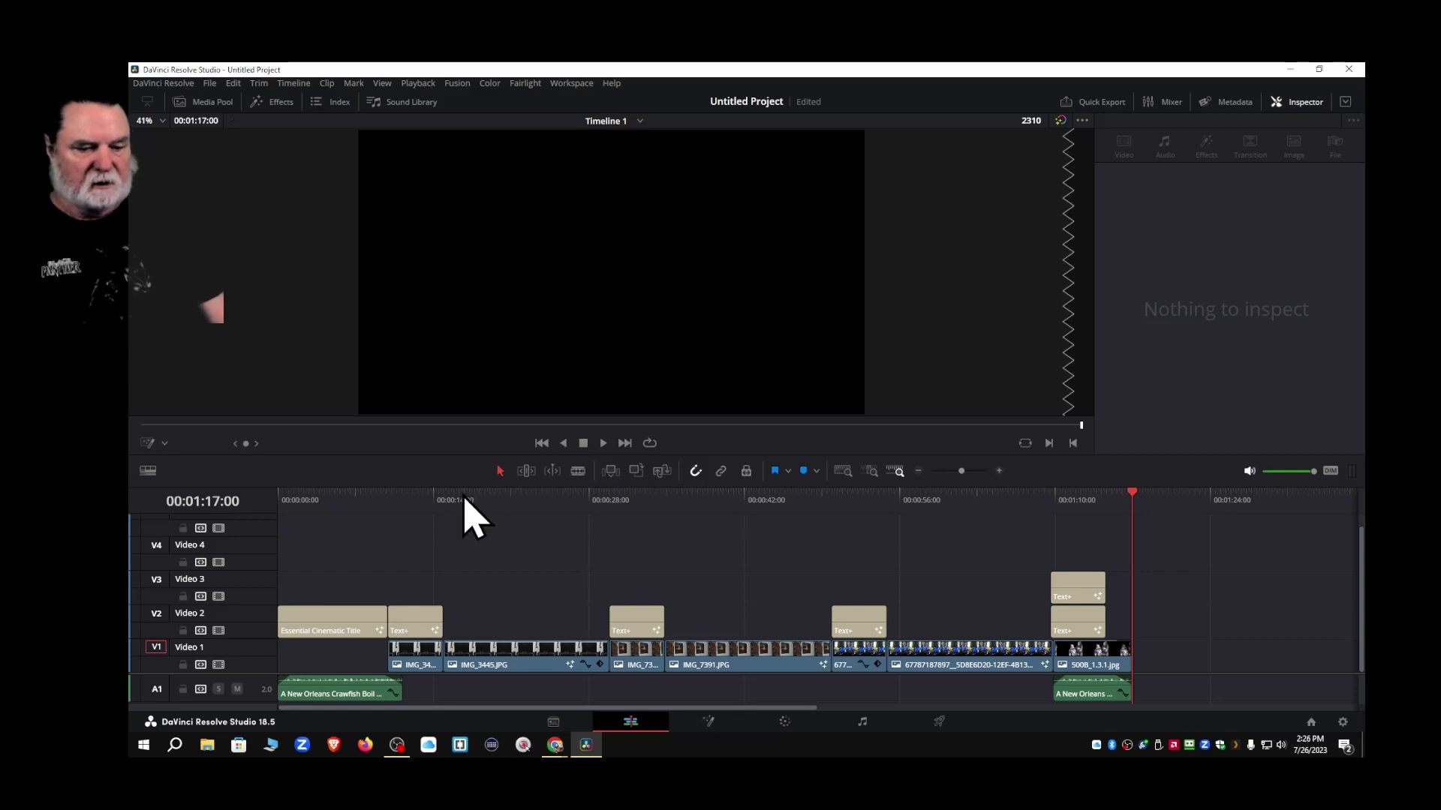
{"action": "left_click", "coordinate": [416, 498]}
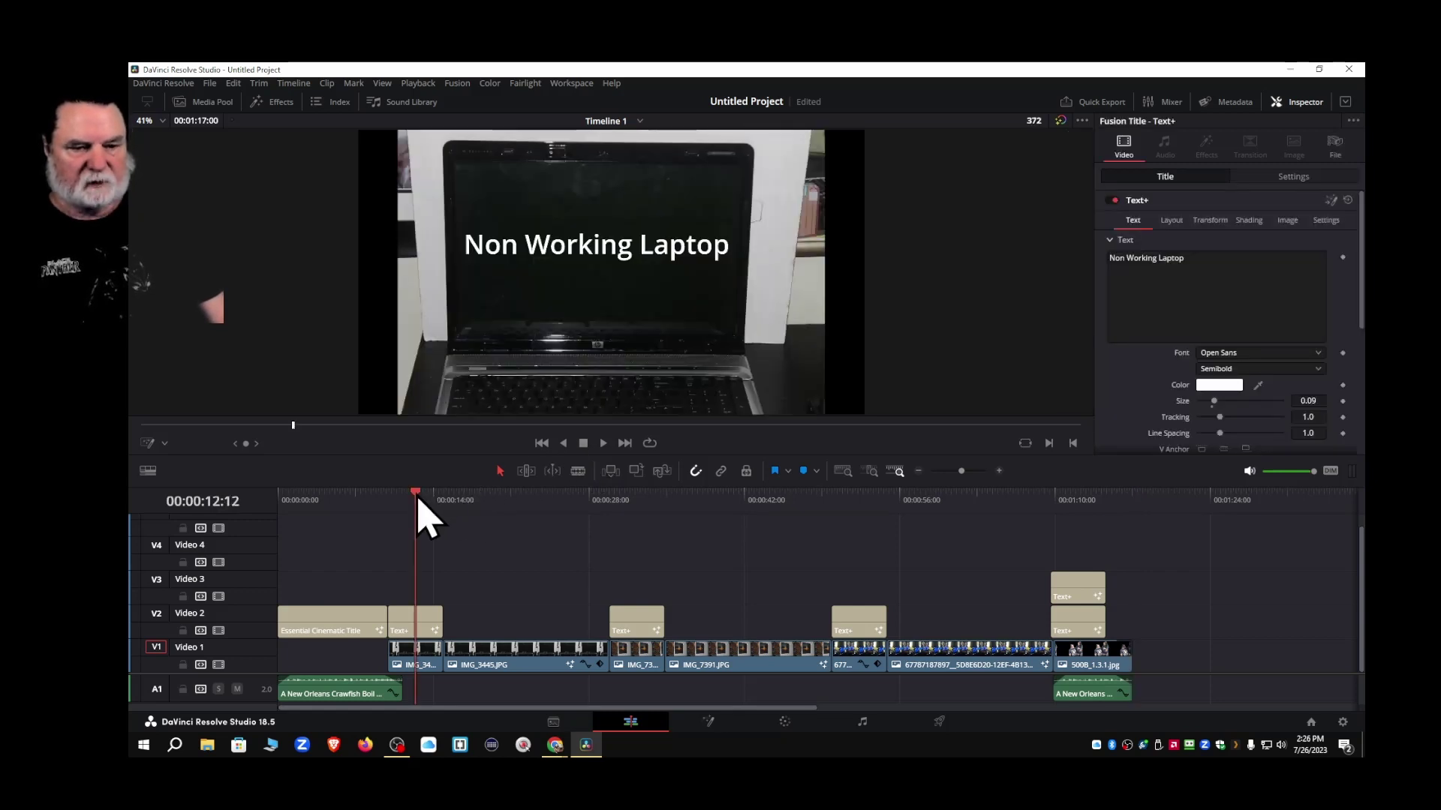
{"action": "left_click_drag", "start_coordinate": [417, 499], "coordinate": [1017, 522]}
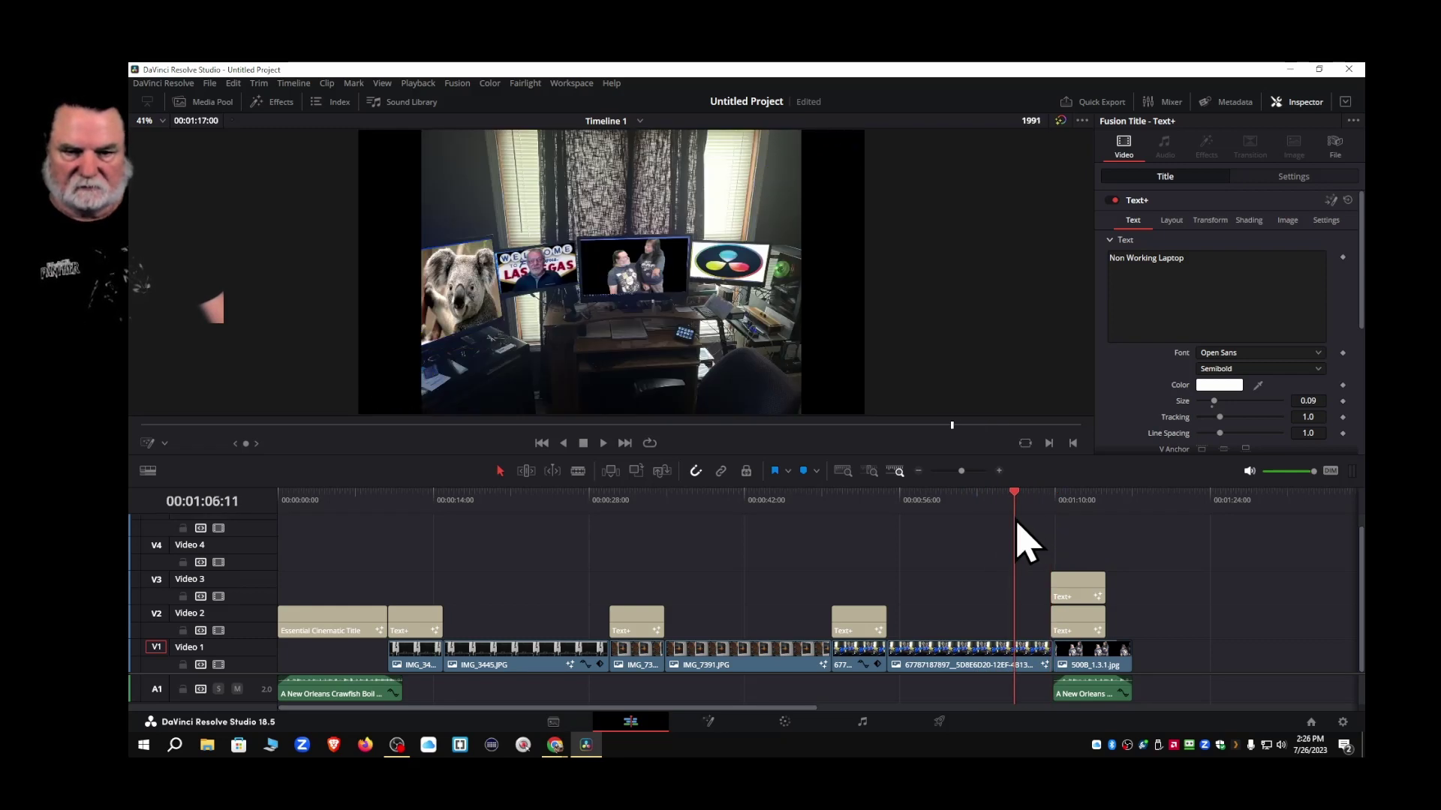
{"action": "left_click_drag", "start_coordinate": [1017, 524], "coordinate": [1073, 526]}
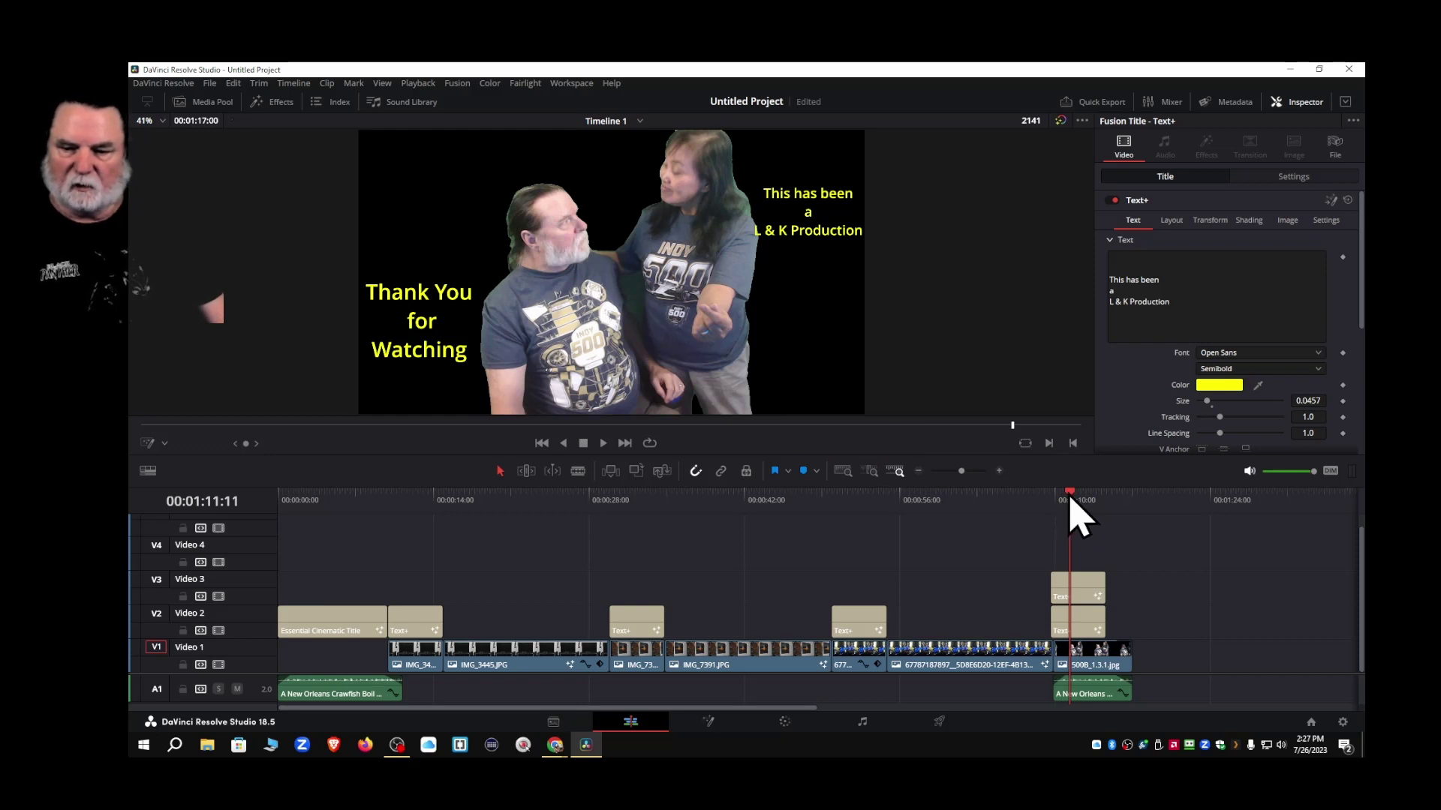
{"action": "key", "text": "Home"}
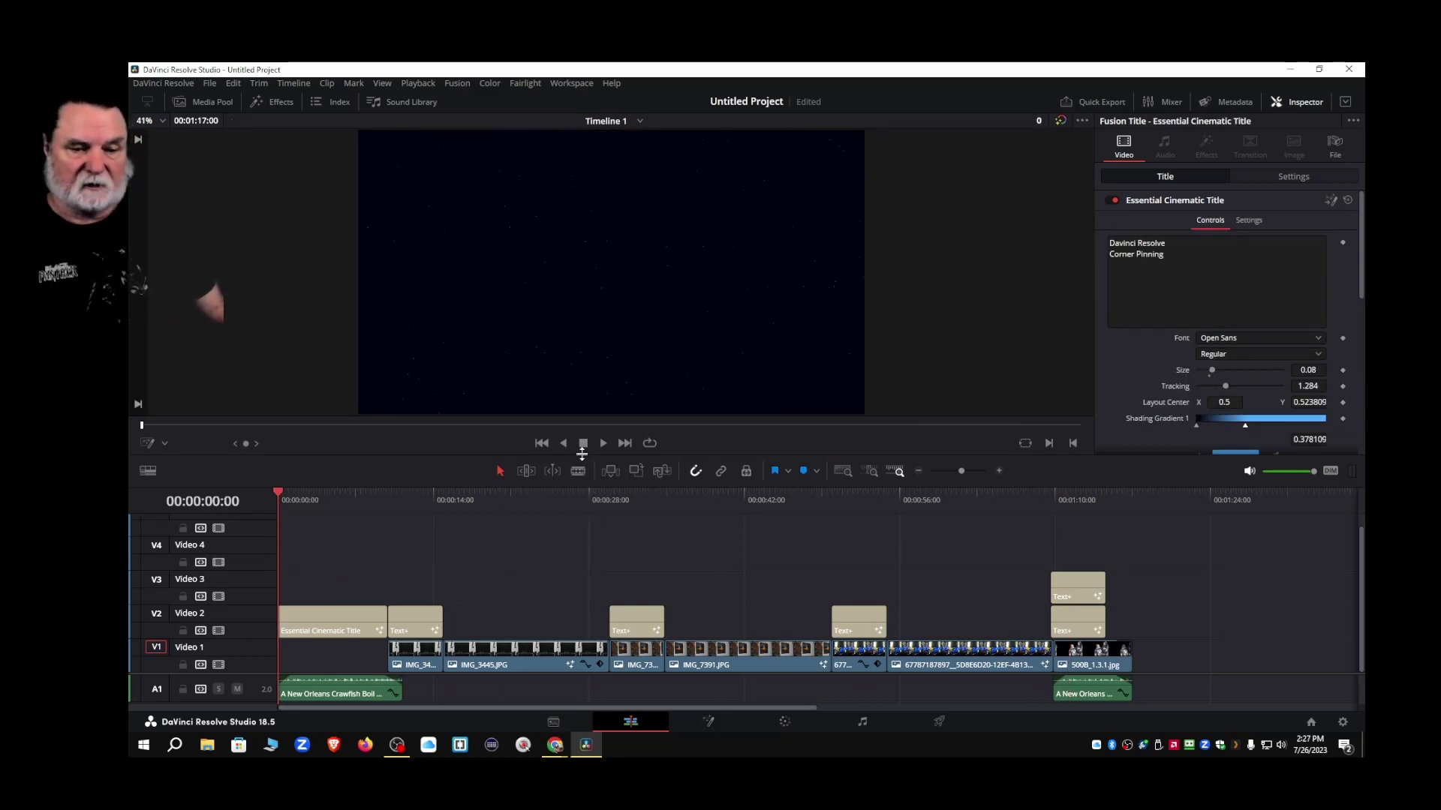
{"action": "left_click_drag", "start_coordinate": [284, 498], "coordinate": [722, 507]}
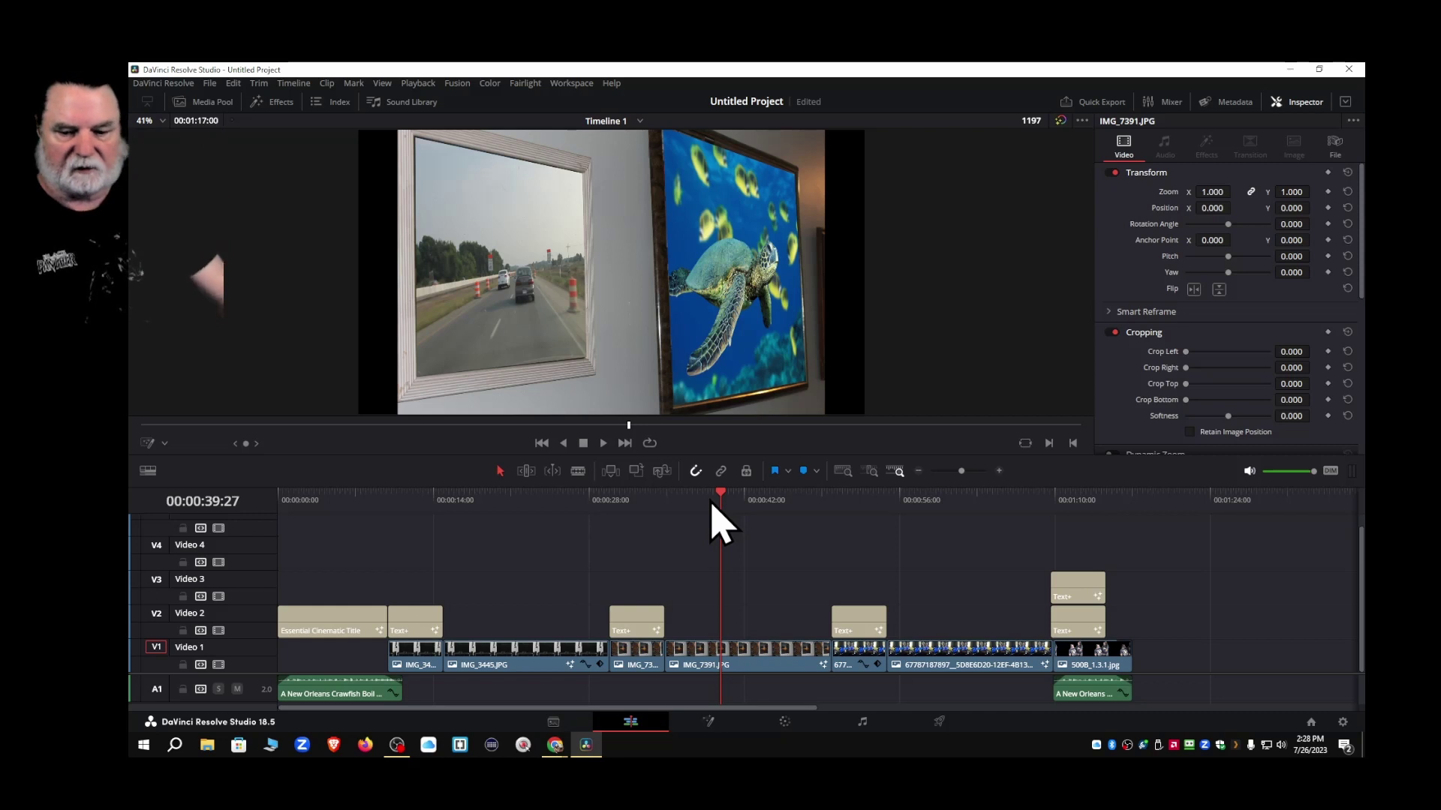
Open the render settings for the timeline and name the exported file "Four Corner Tutorial"
{"action": "left_click", "coordinate": [935, 723]}
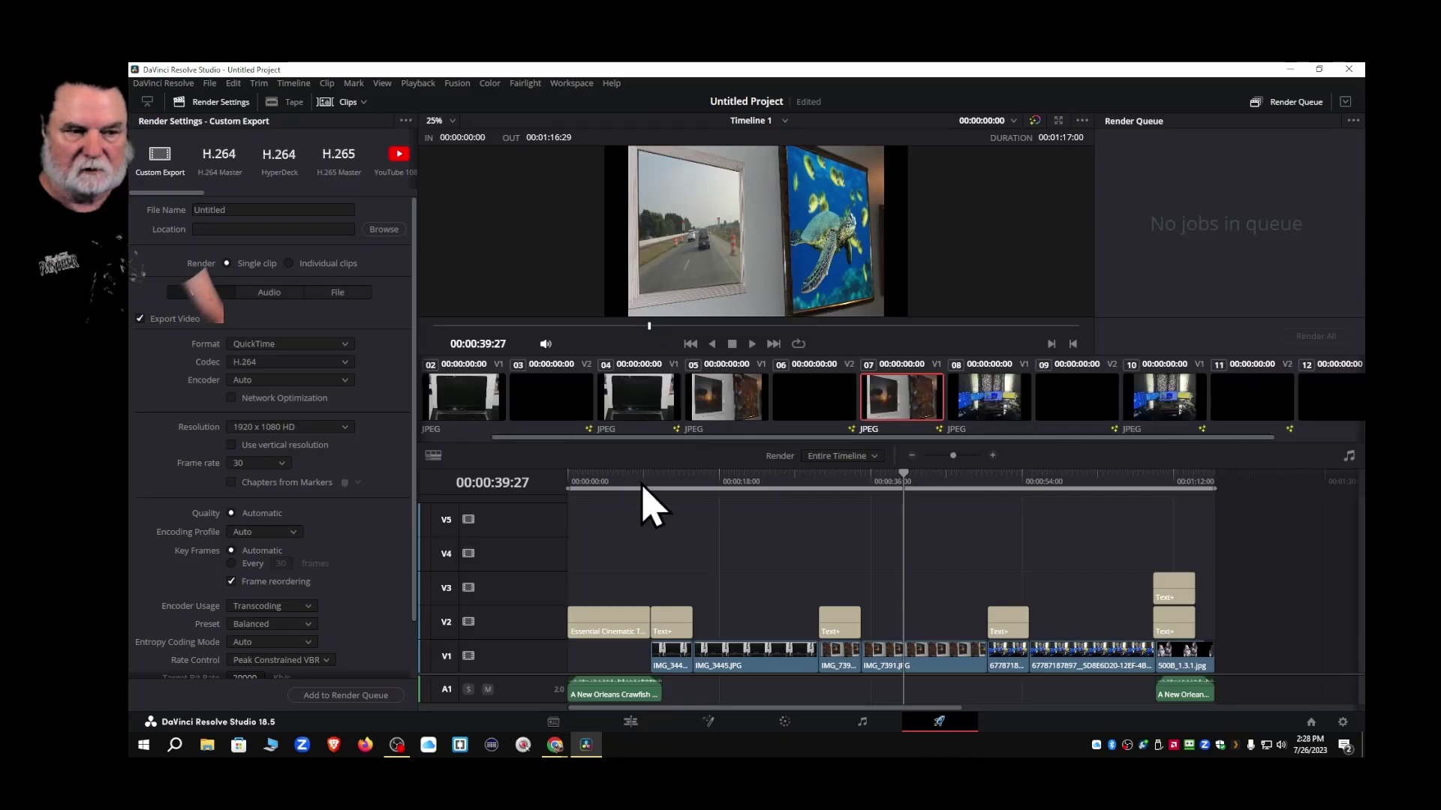
{"action": "left_click", "coordinate": [238, 211]}
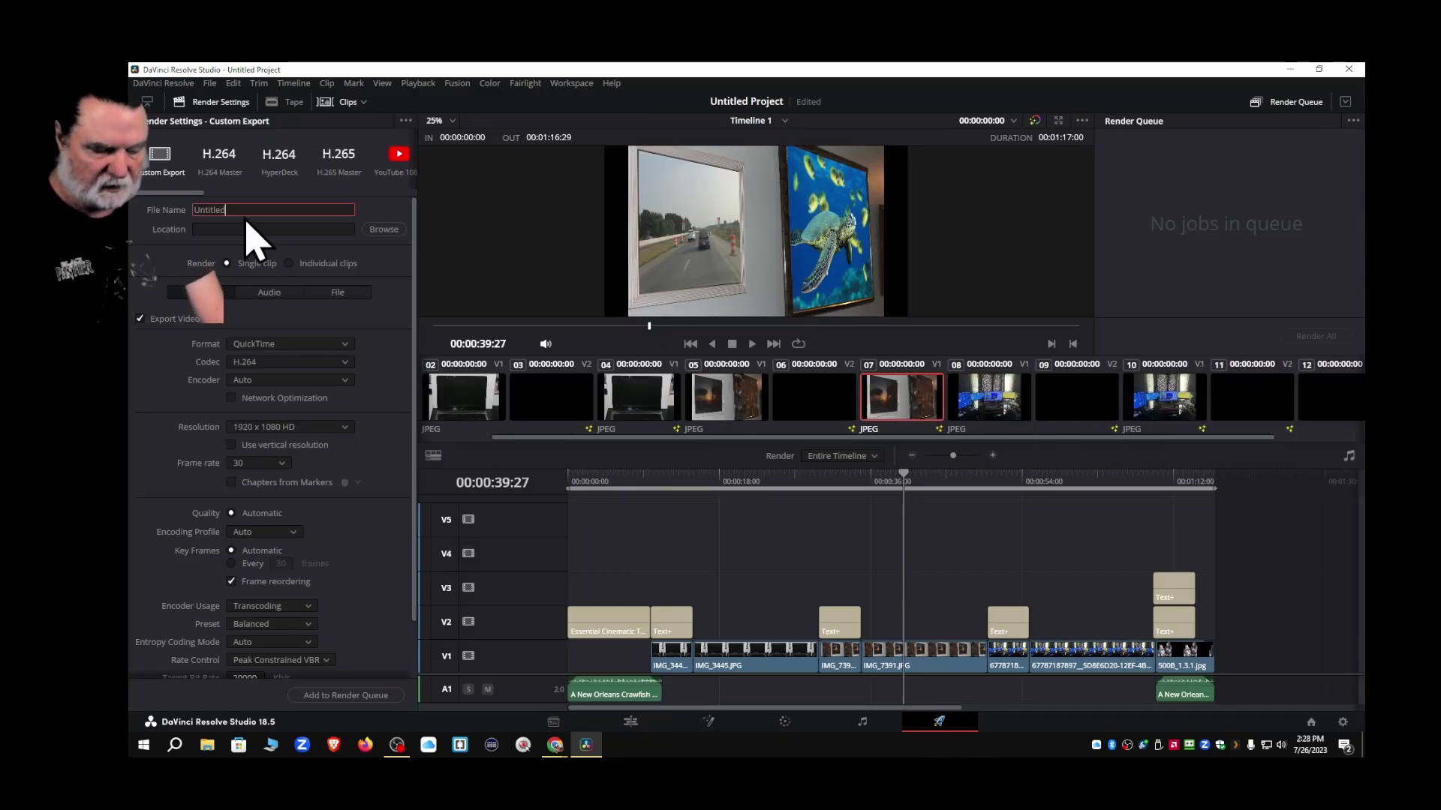
{"action": "key", "text": "BackSpace"}
{"action": "key", "text": "BackSpace"}
{"action": "key", "text": "BackSpace"}
{"action": "key", "text": "BackSpace"}
{"action": "key", "text": "BackSpace"}
{"action": "key", "text": "BackSpace"}
{"action": "key", "text": "BackSpace"}
{"action": "key", "text": "BackSpace"}
{"action": "type", "text": "Four Co"}
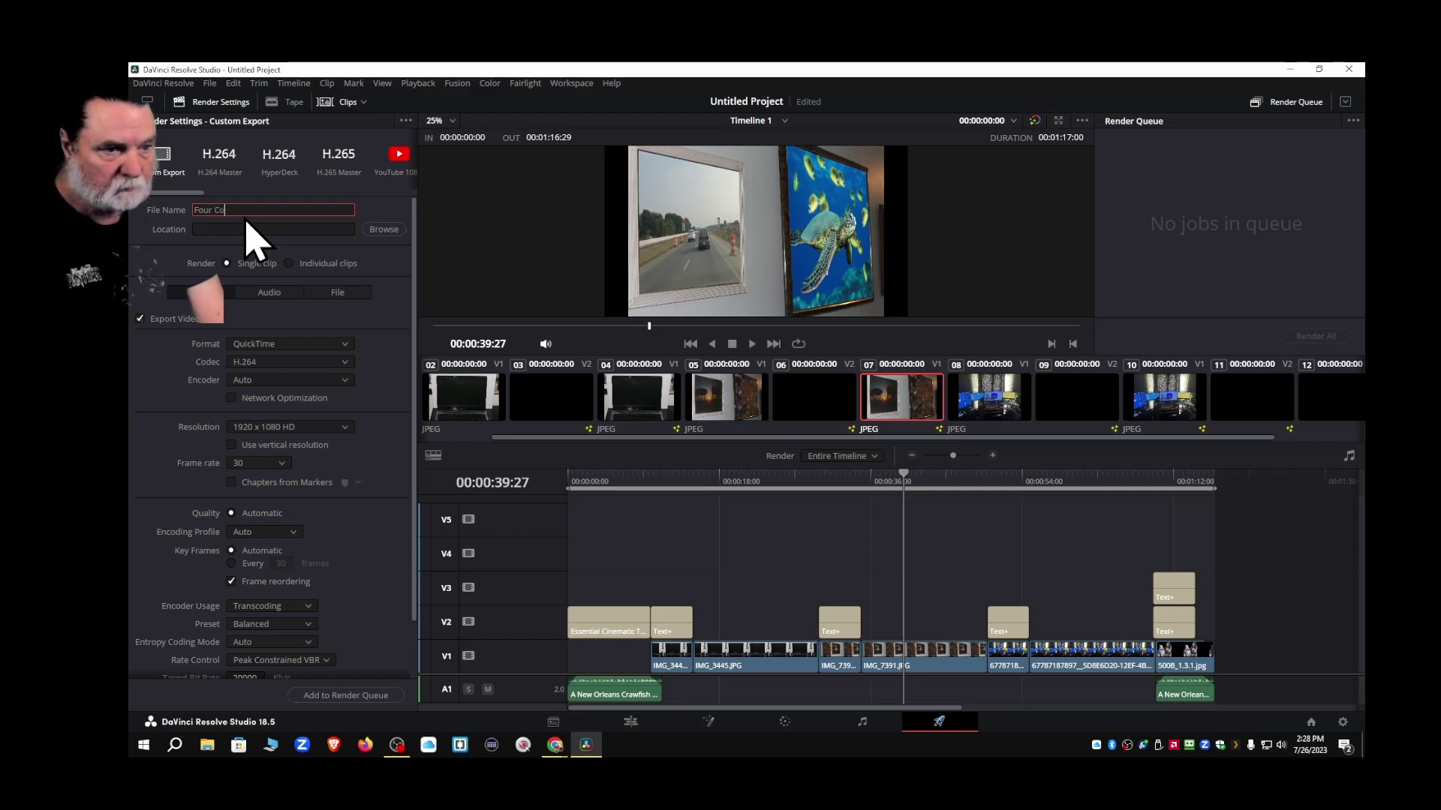
{"action": "type", "text": "rner T"}
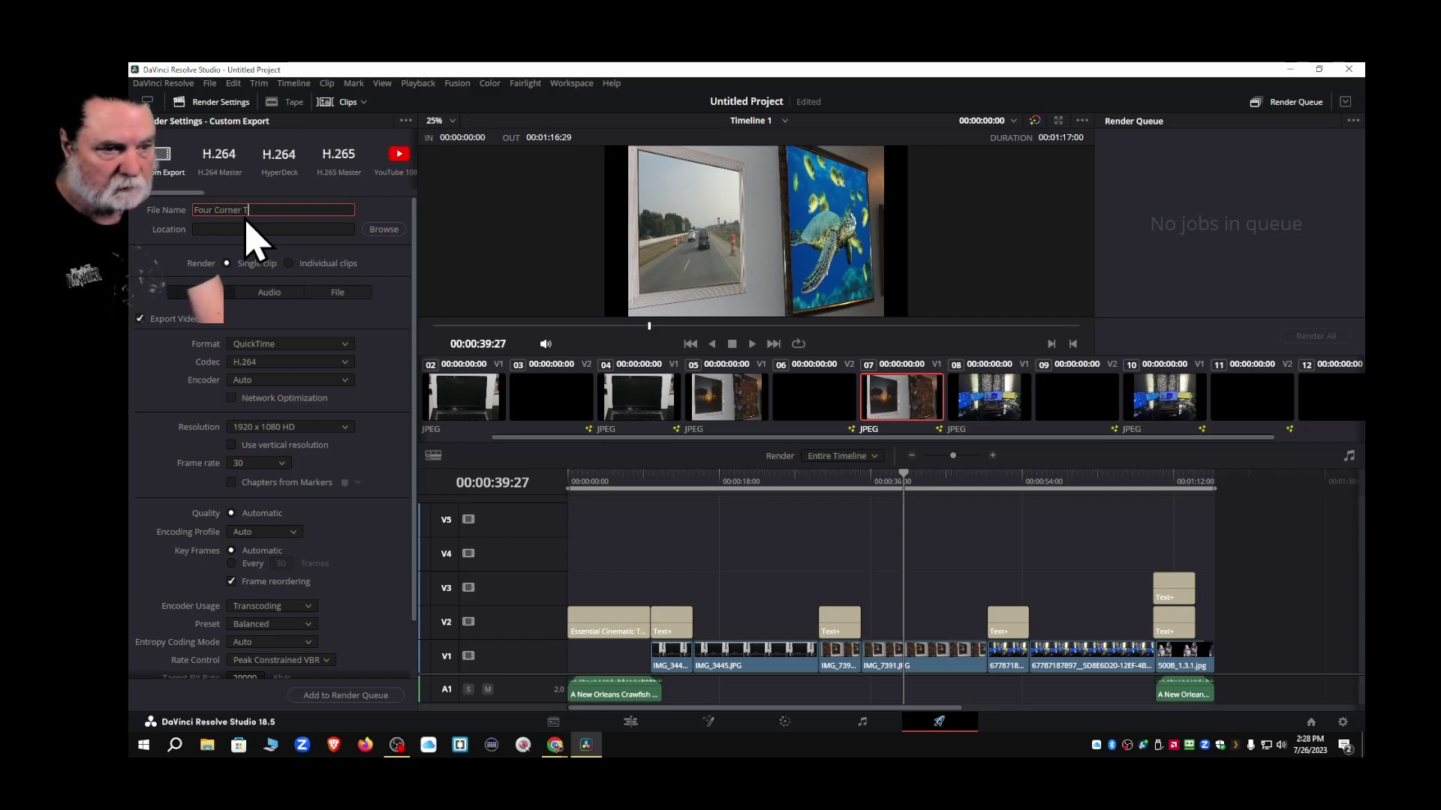
{"action": "type", "text": "utor"}
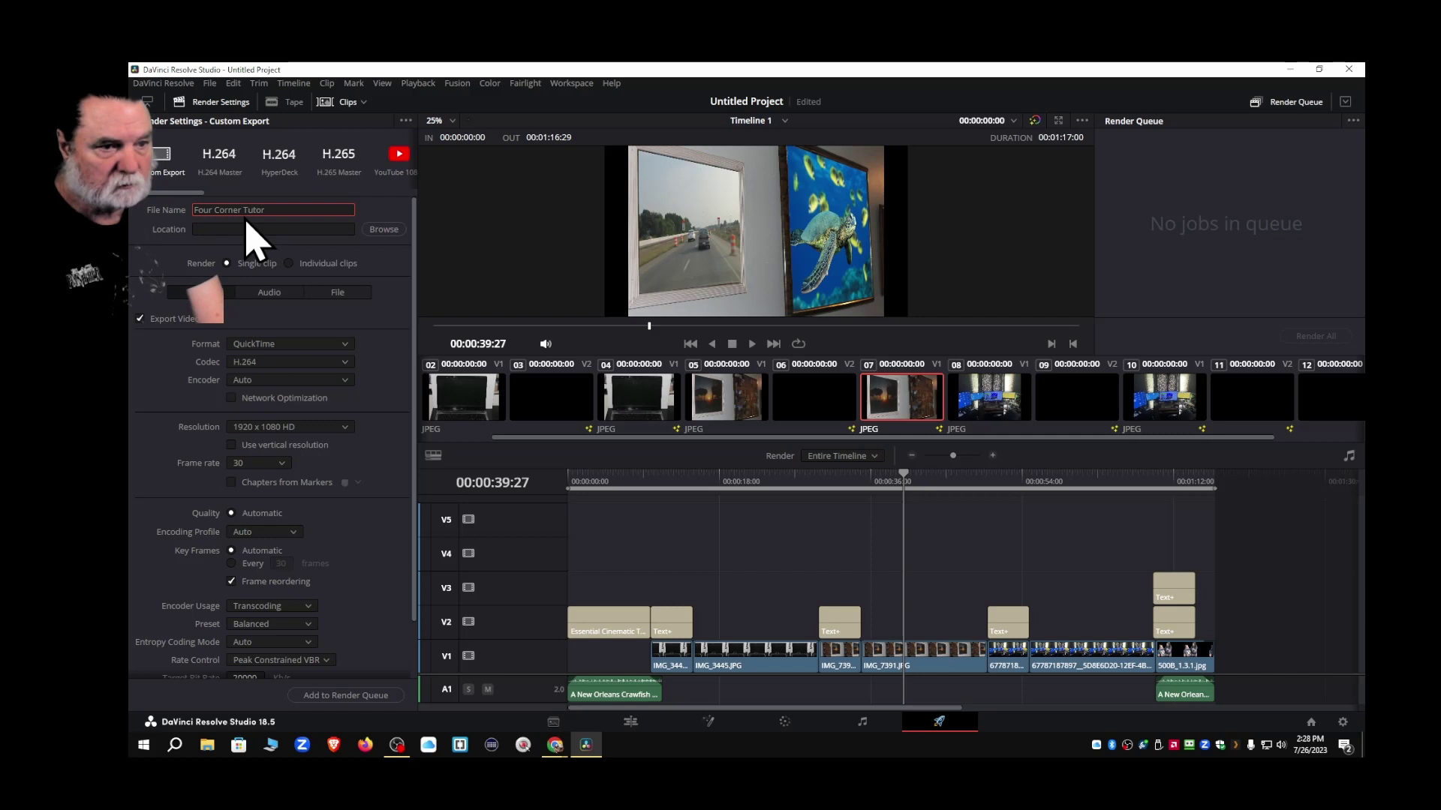
{"action": "type", "text": "ial"}
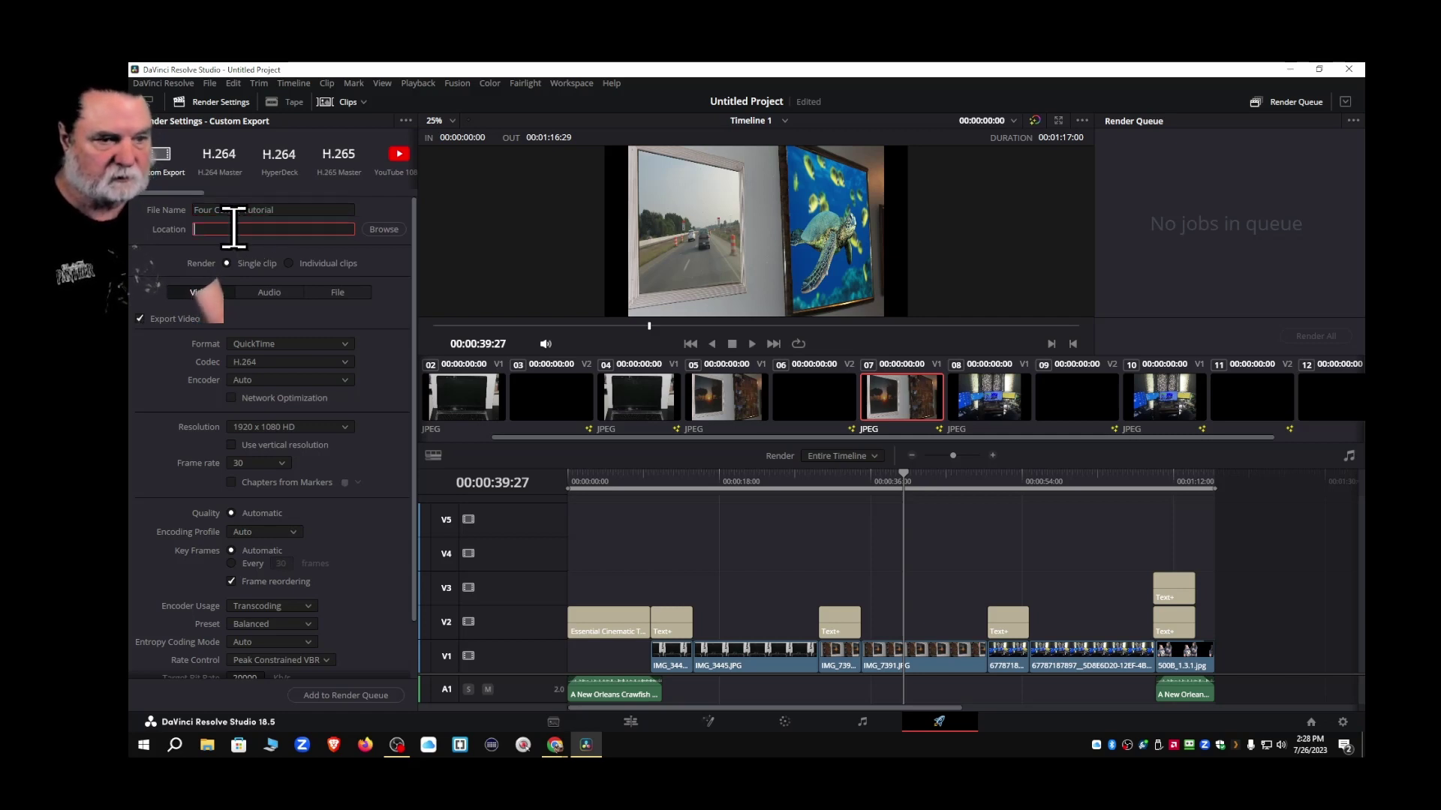
Set the render location to the Tutorials folder in Davinci Completed Projects, inside the Davinci folder on Data Drive (D:)
{"action": "left_click", "coordinate": [384, 230]}
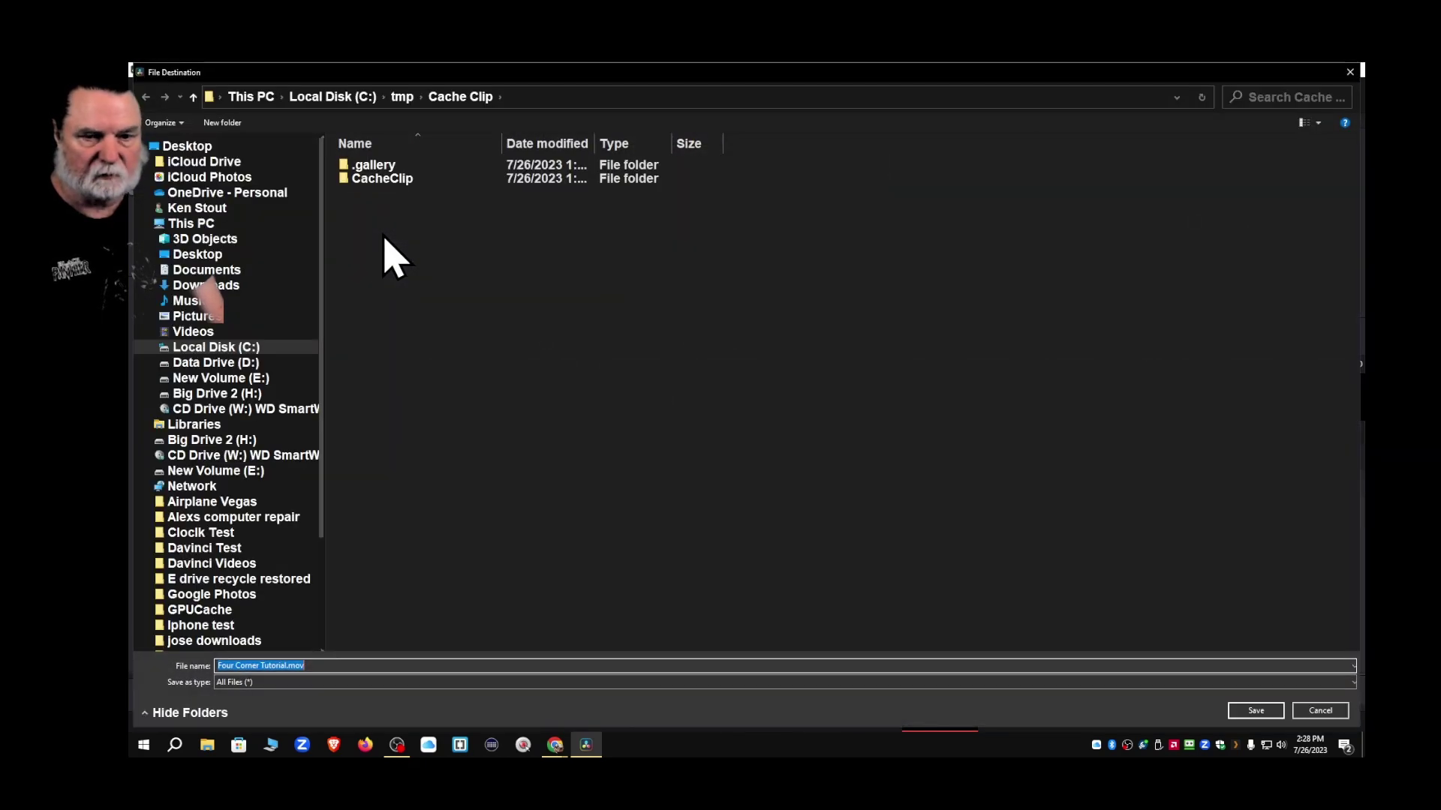
{"action": "left_click", "coordinate": [225, 364]}
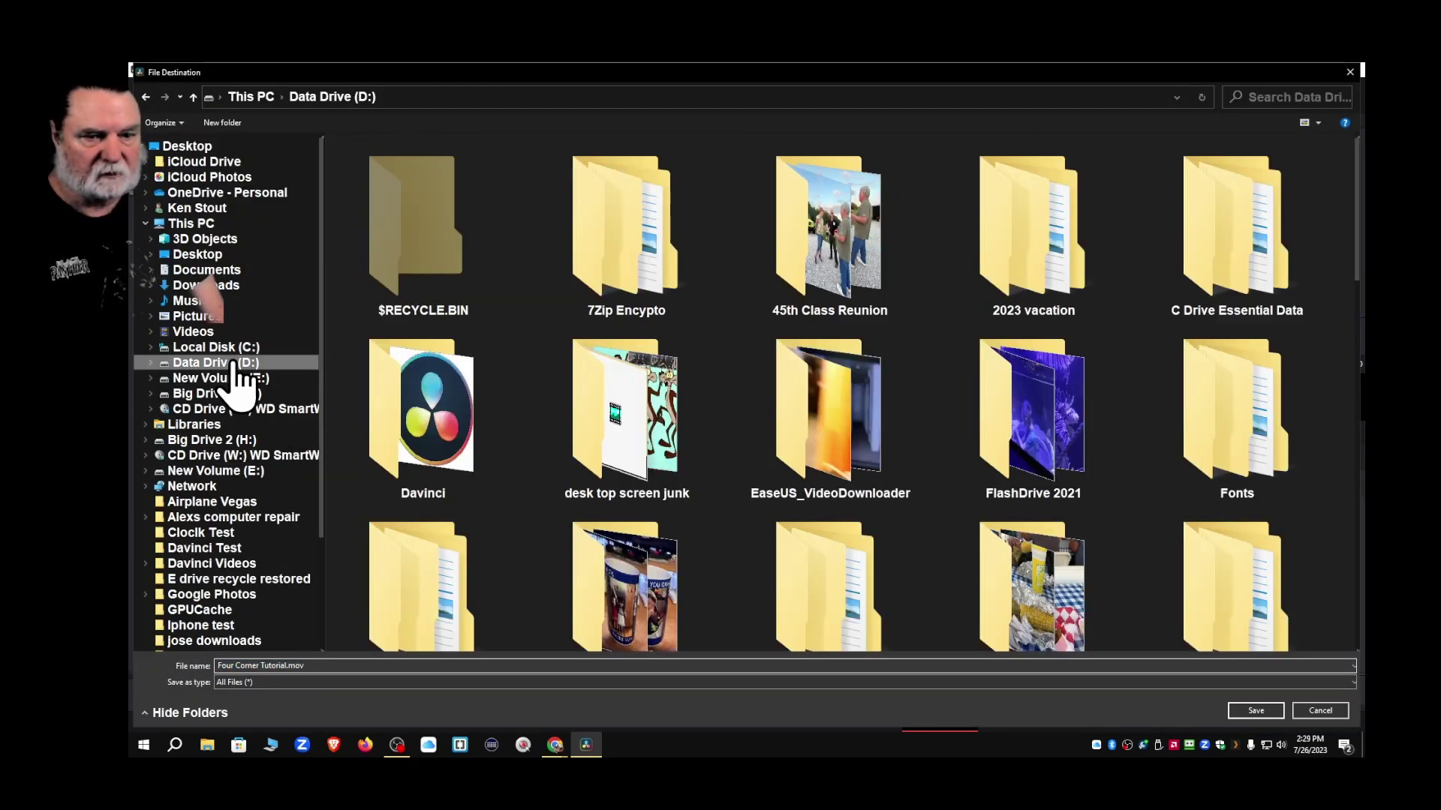
{"action": "double_click", "coordinate": [418, 432]}
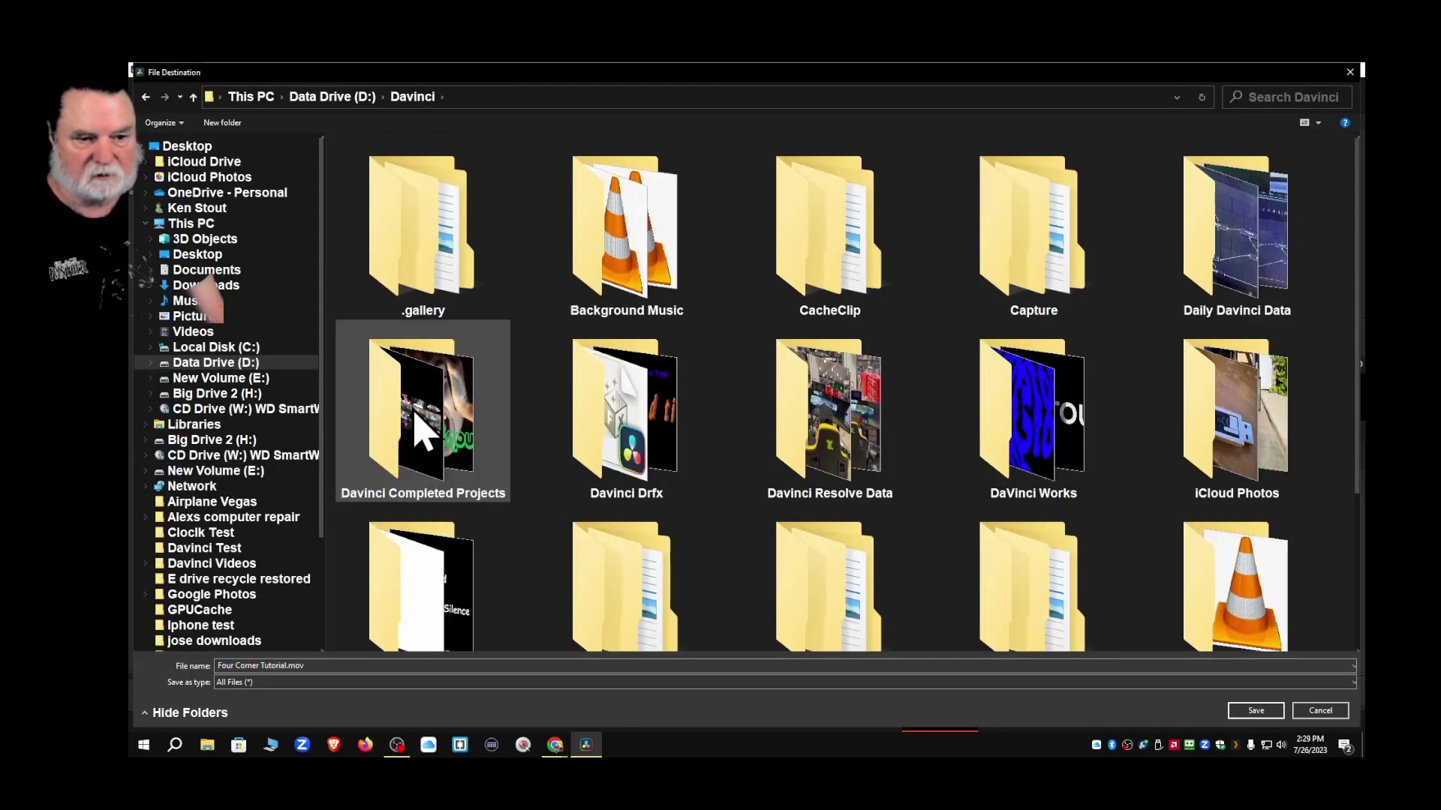
{"action": "double_click", "coordinate": [415, 450]}
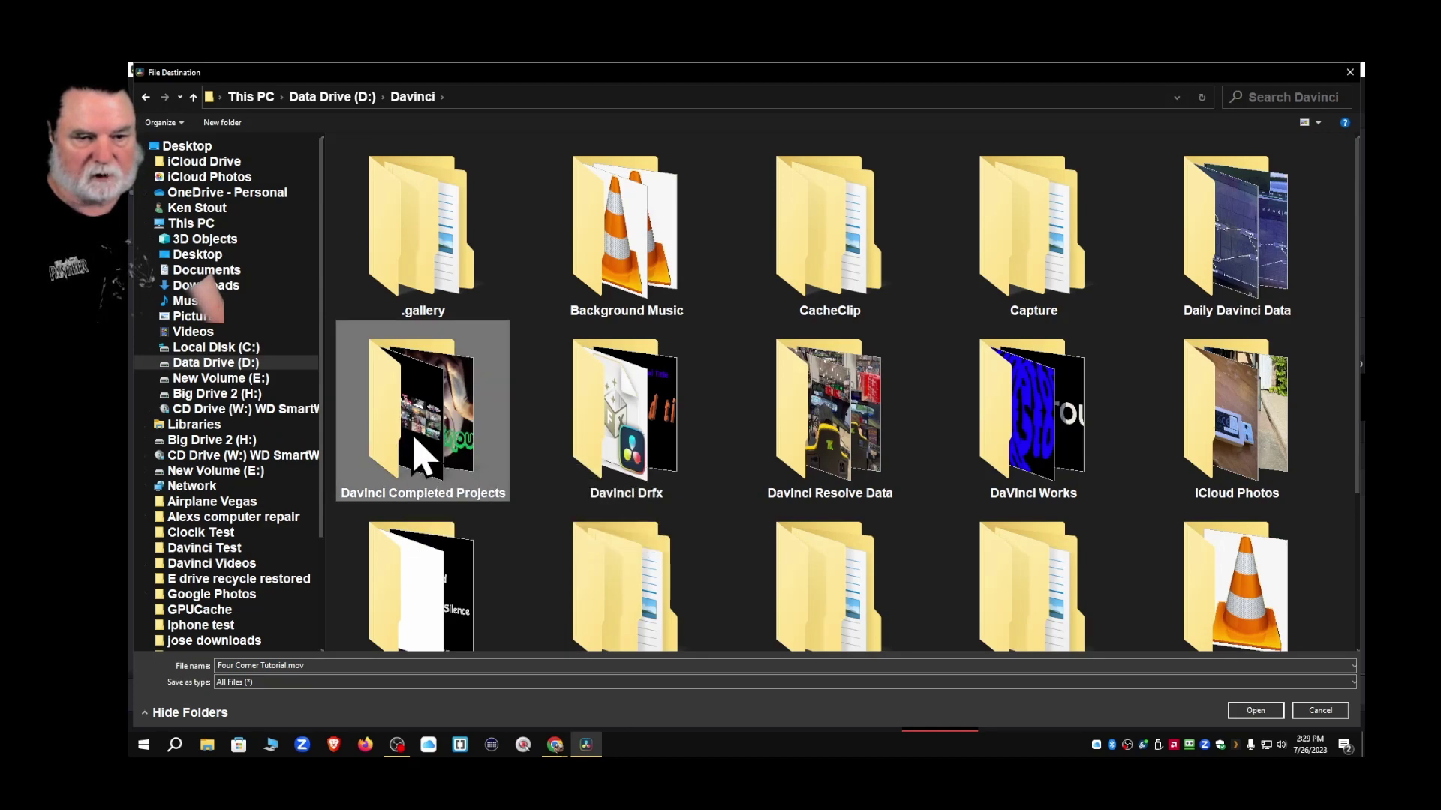
{"action": "scroll", "coordinate": [841, 394], "scroll_direction": "down", "scroll_amount": 10}
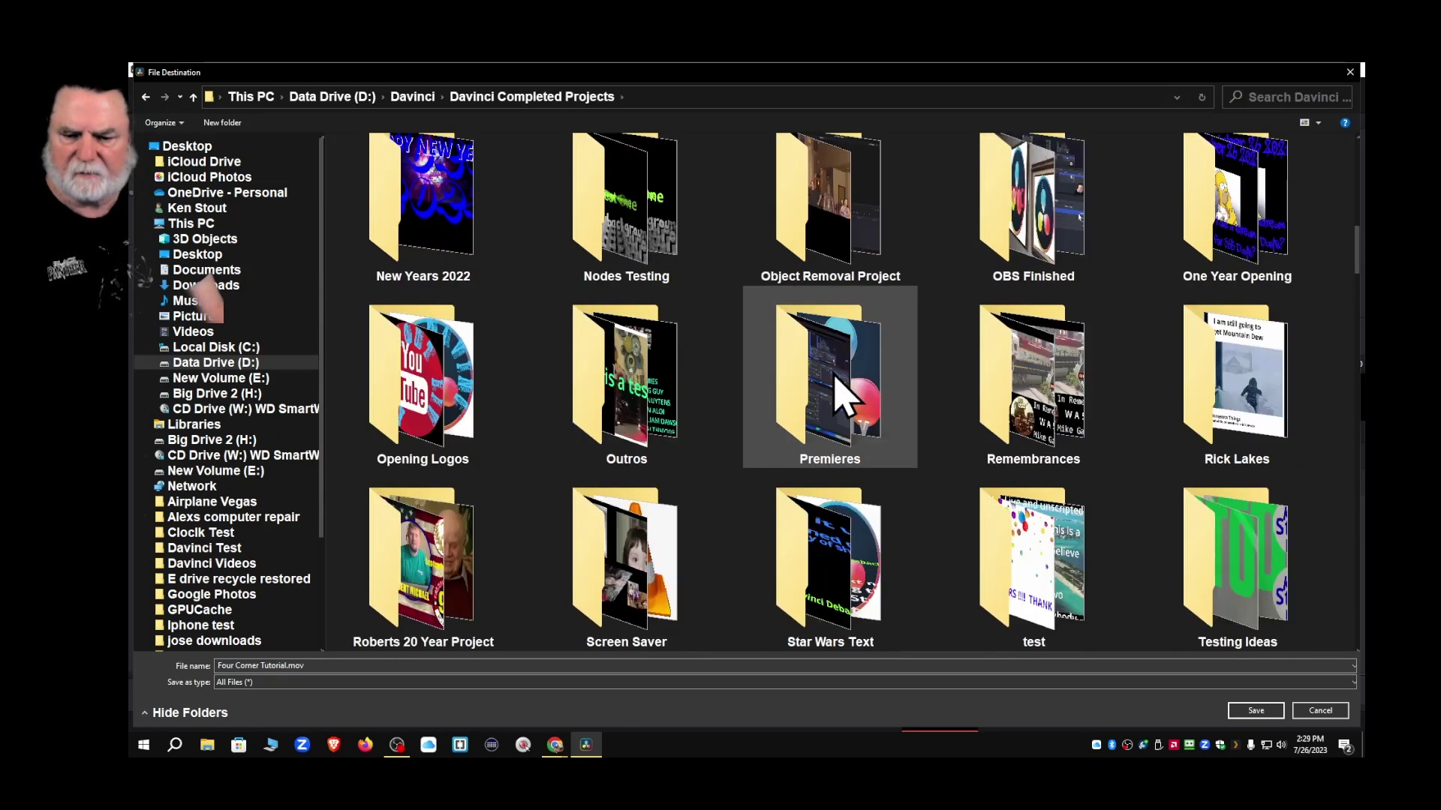
{"action": "scroll", "coordinate": [844, 397], "scroll_direction": "down", "scroll_amount": 2}
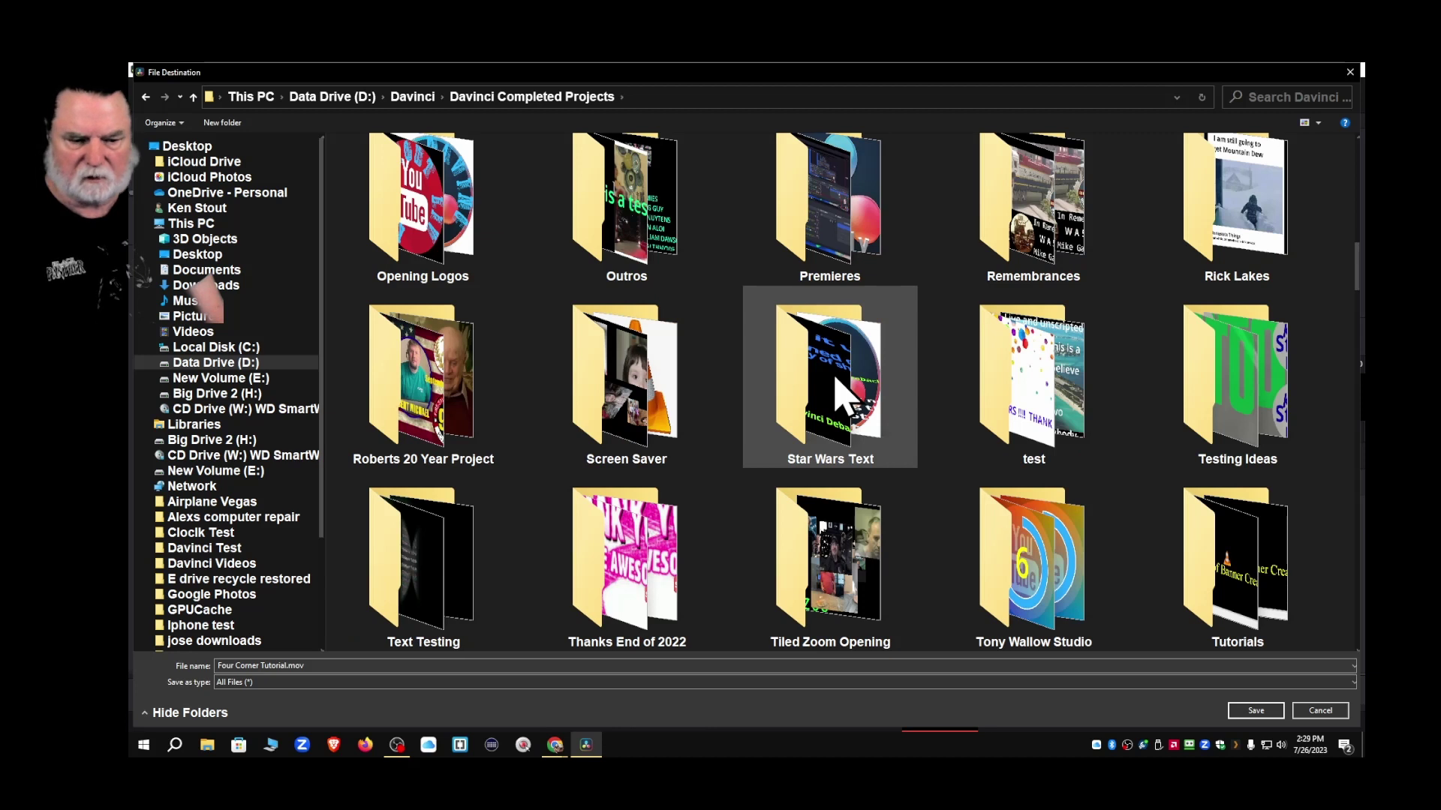
{"action": "double_click", "coordinate": [1238, 578]}
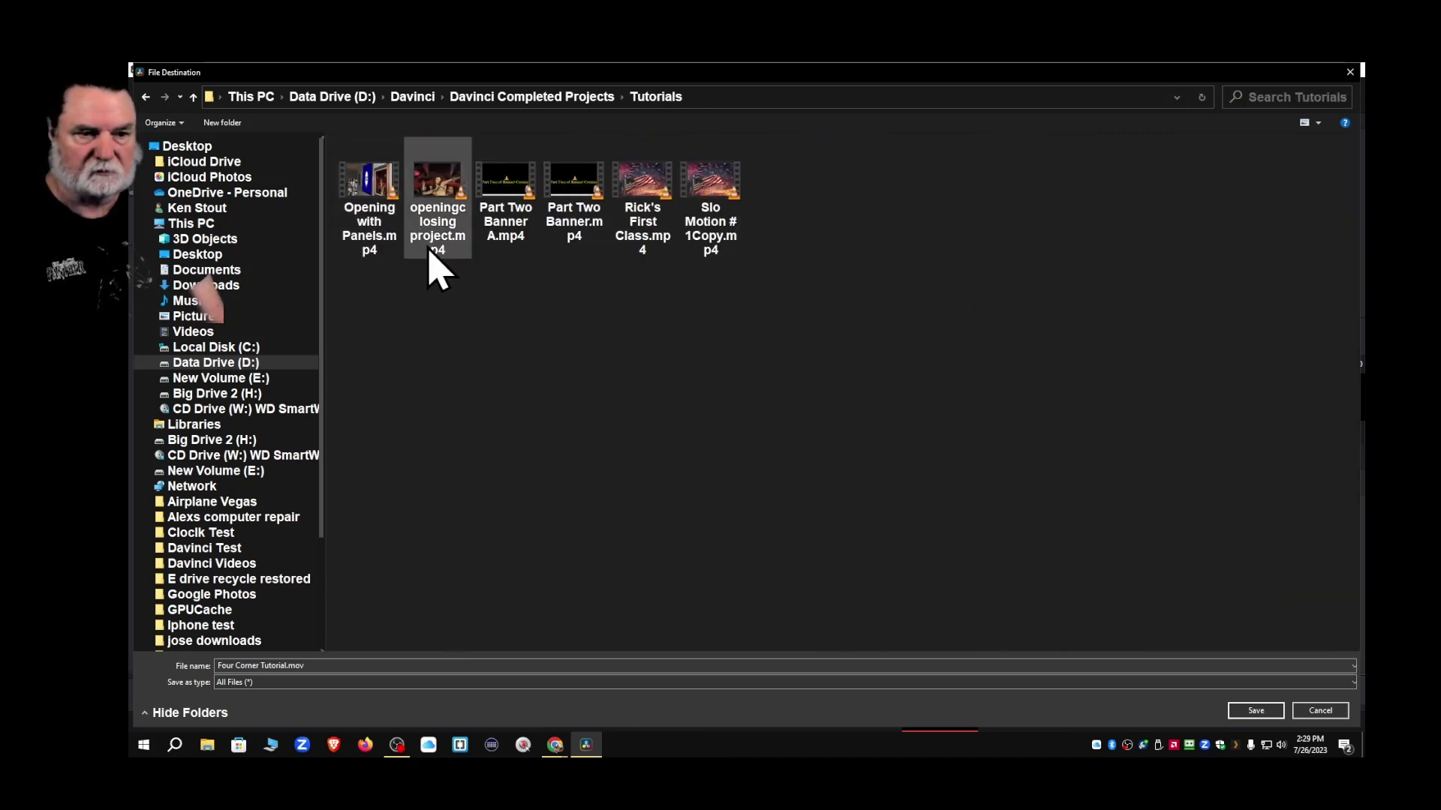
{"action": "left_click", "coordinate": [1255, 711]}
Set the export format to MP4, add the job to the render queue and start rendering it
{"action": "left_click", "coordinate": [344, 345]}
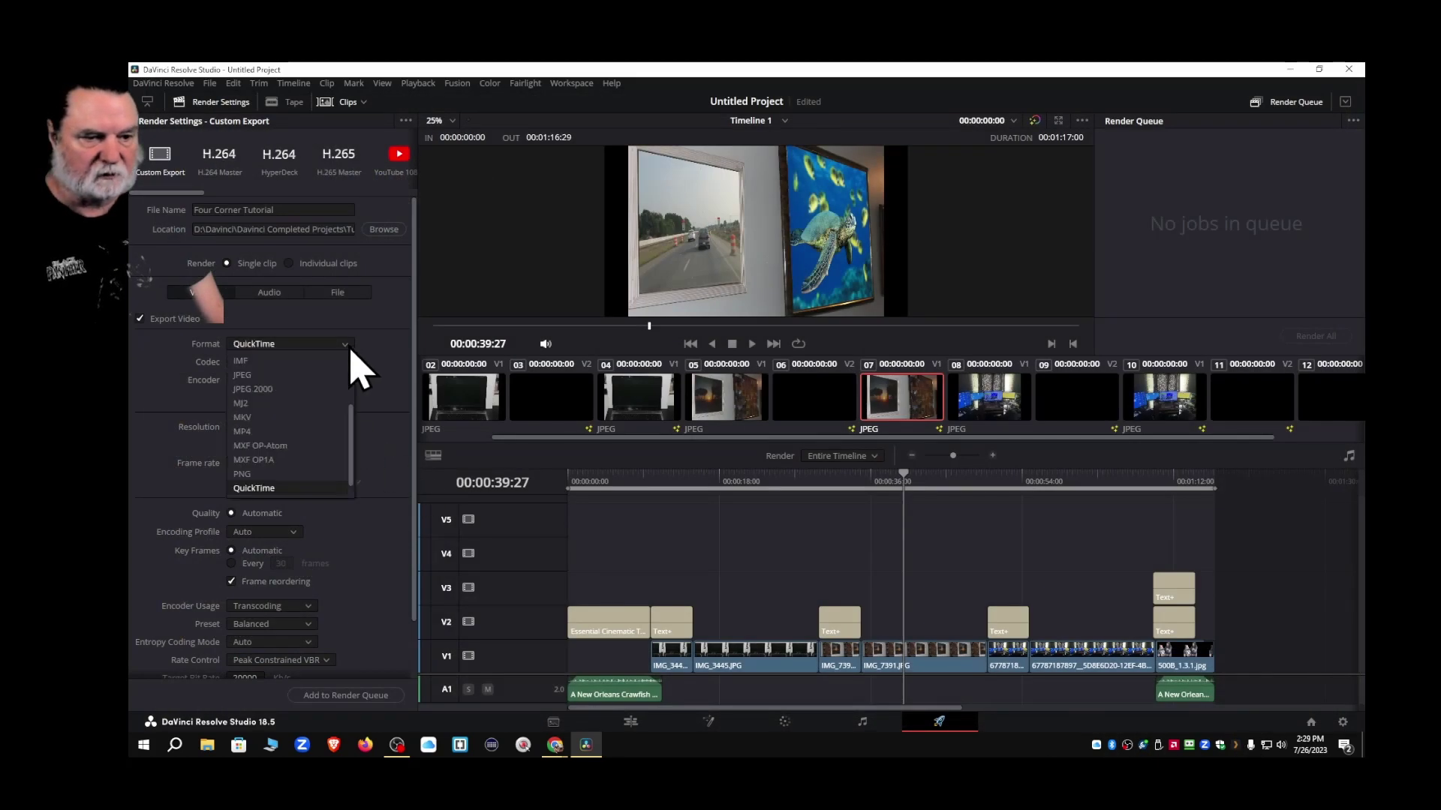
{"action": "left_click", "coordinate": [240, 431]}
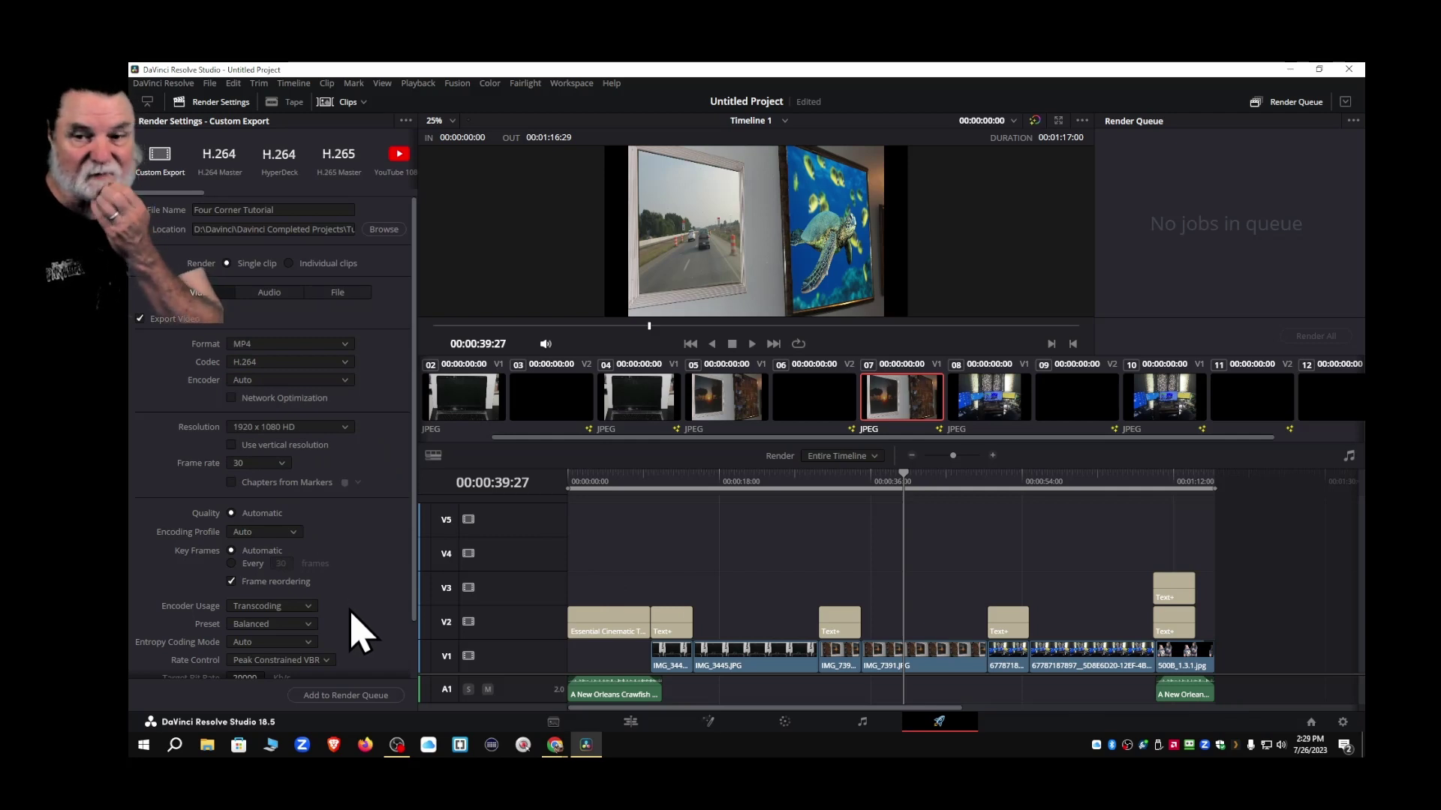
{"action": "left_click", "coordinate": [358, 696]}
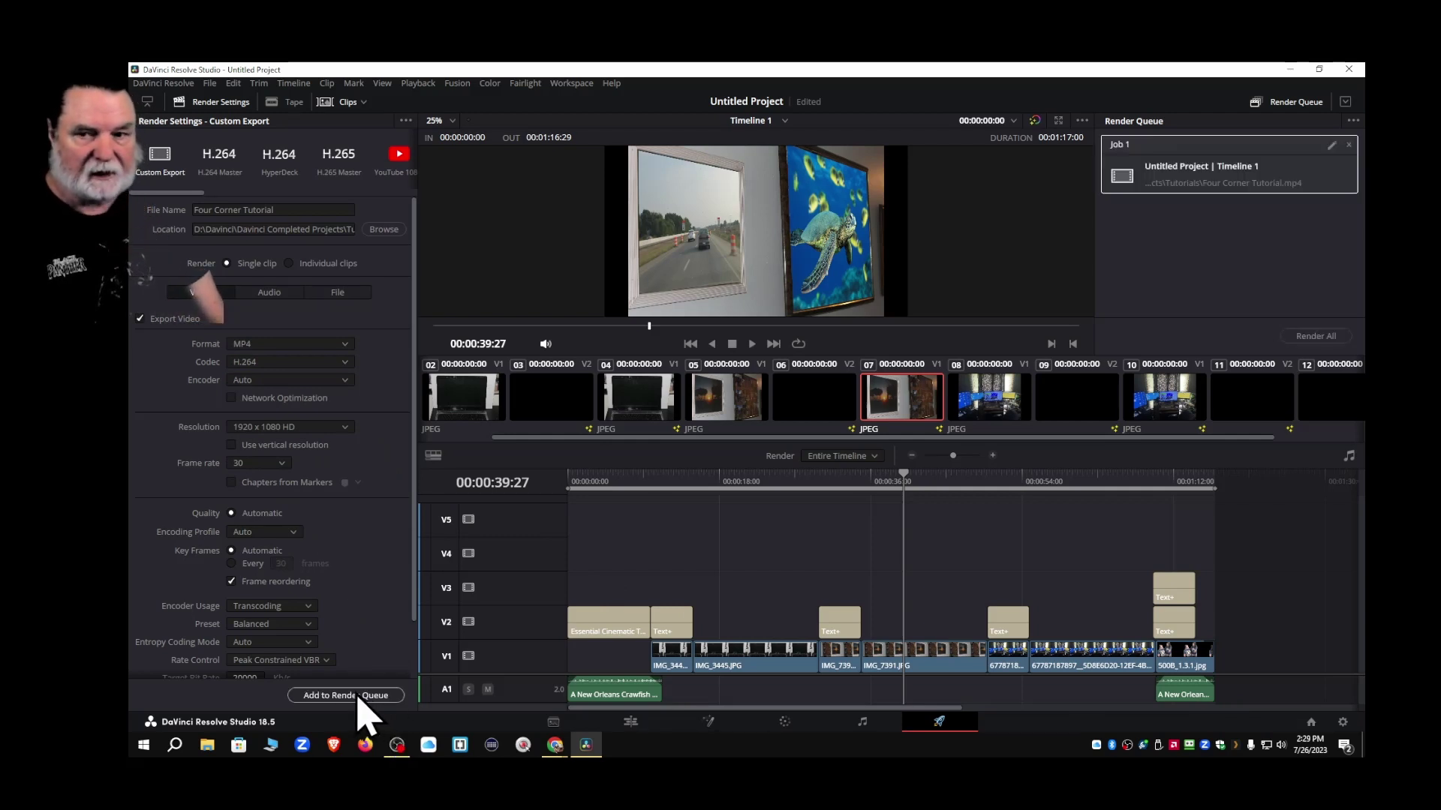
{"action": "left_click", "coordinate": [1314, 338]}
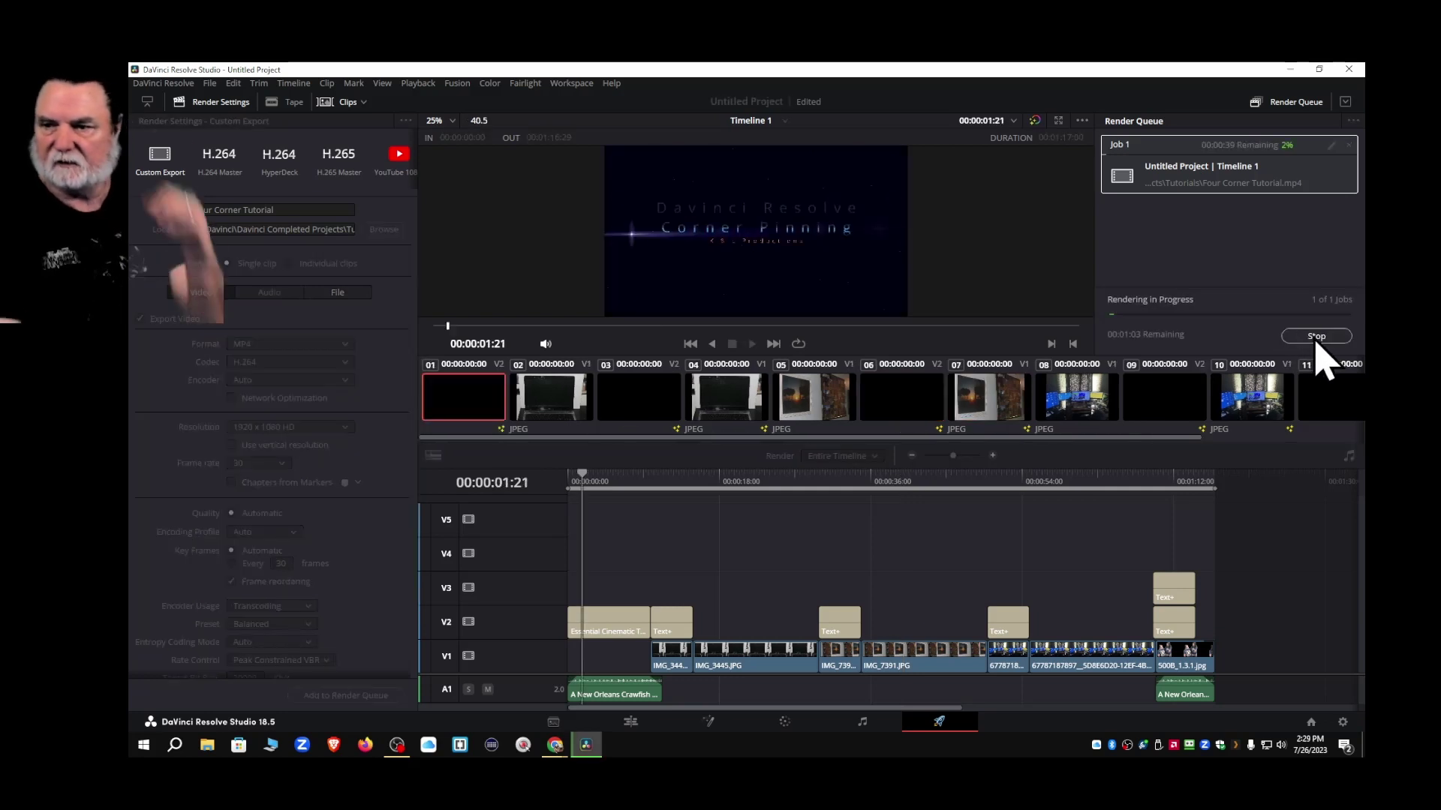